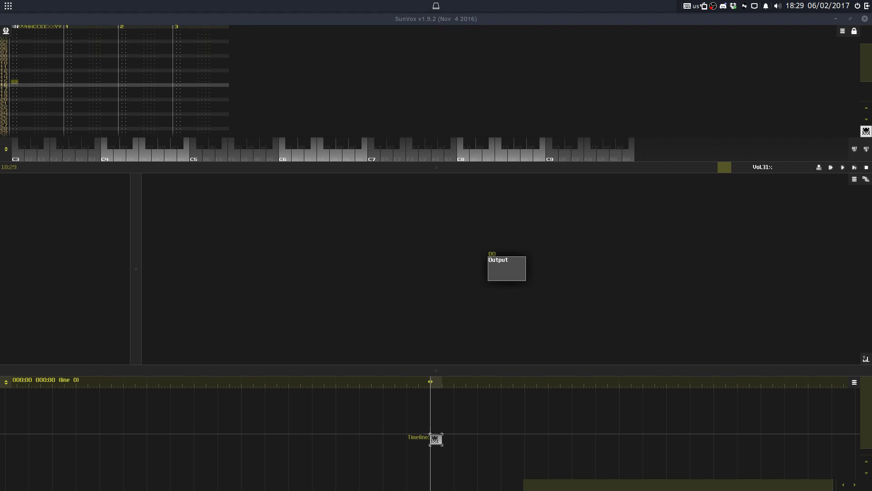
pyautogui.click(357, 229)
pyautogui.moveTo(369, 171); pyautogui.dragTo(528, 150)
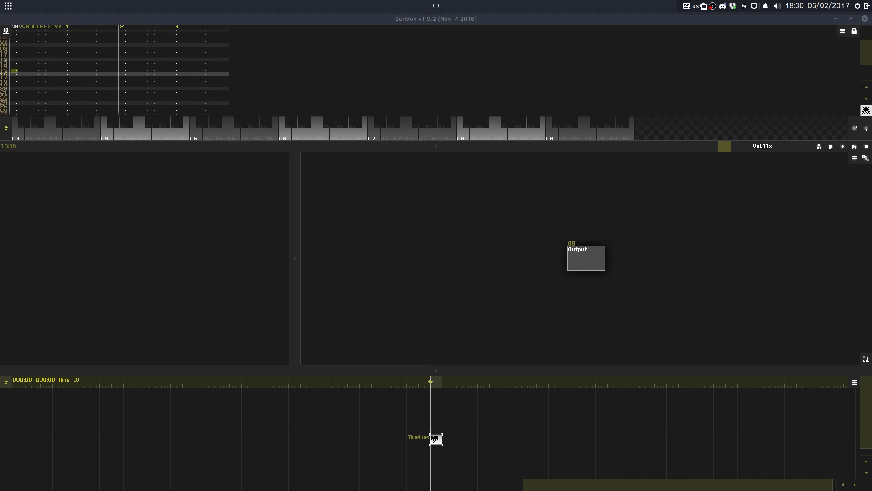
pyautogui.click(534, 260)
pyautogui.click(470, 264)
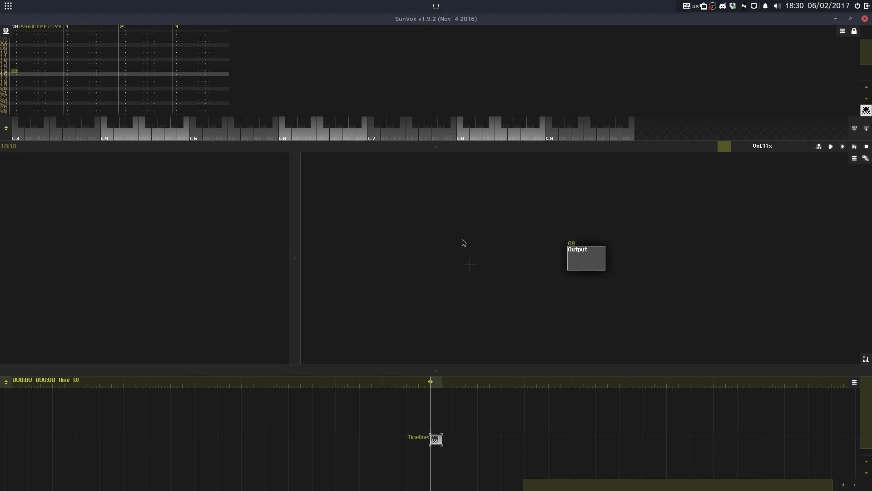
pyautogui.moveTo(524, 483)
pyautogui.click(474, 224)
pyautogui.moveTo(466, 152); pyautogui.dragTo(561, 167)
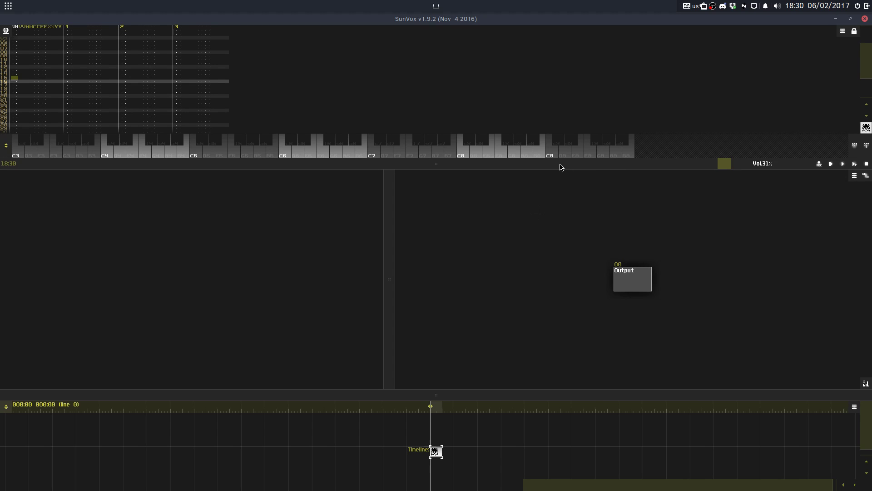
pyautogui.moveTo(532, 165); pyautogui.dragTo(482, 171)
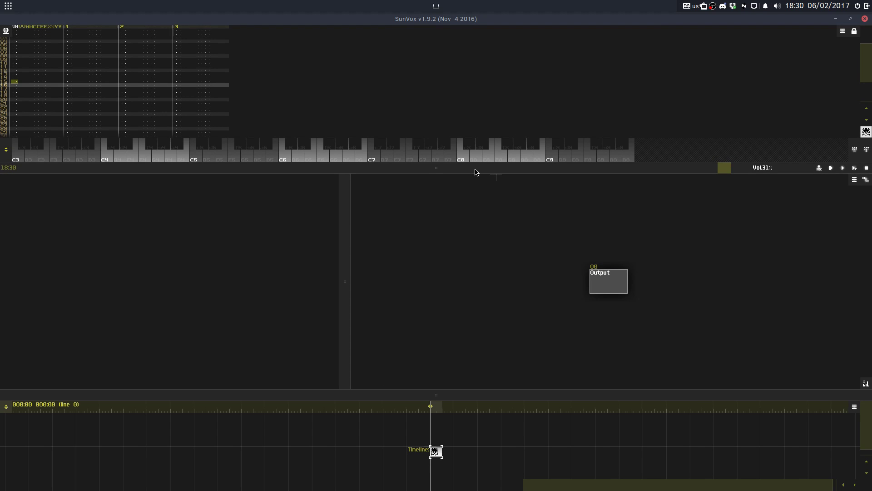
pyautogui.moveTo(604, 488)
pyautogui.click(649, 171)
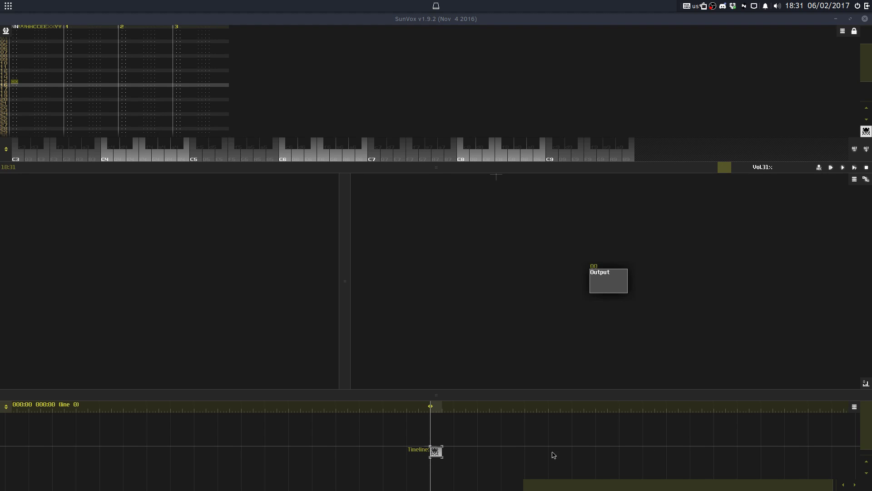
pyautogui.moveTo(538, 488)
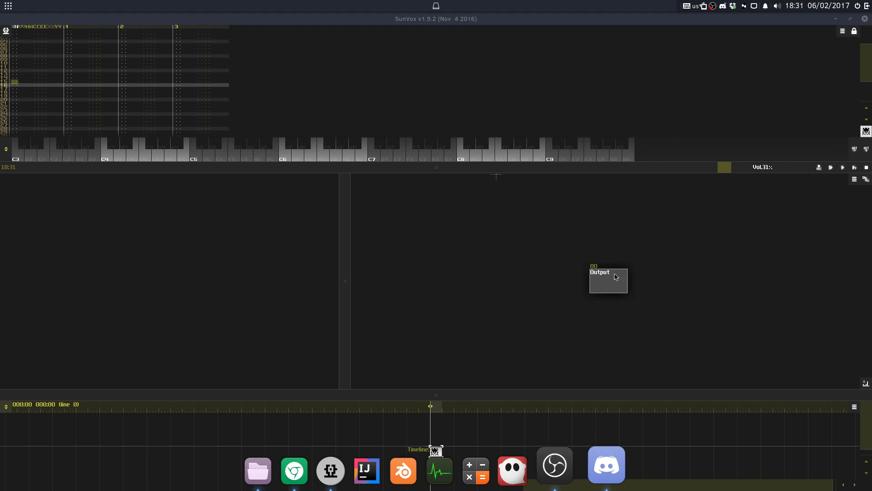
pyautogui.moveTo(434, 167); pyautogui.dragTo(415, 144)
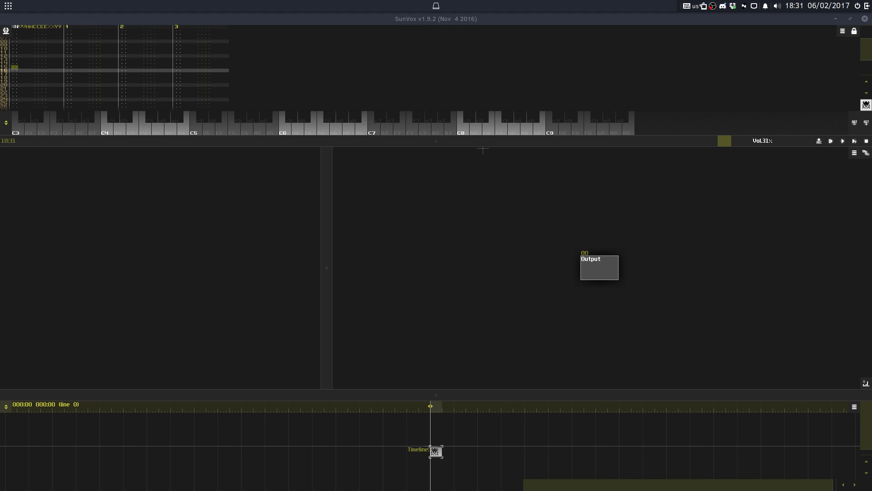
pyautogui.moveTo(435, 142); pyautogui.dragTo(435, 180)
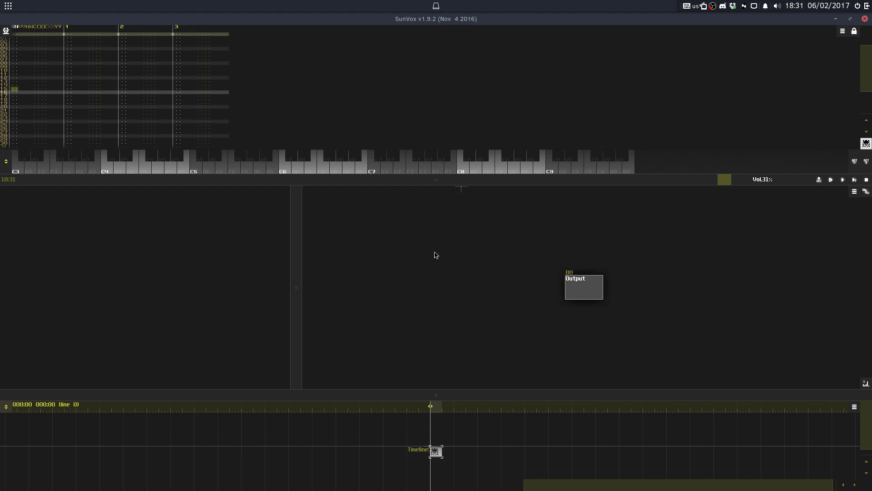
pyautogui.moveTo(295, 217); pyautogui.dragTo(287, 156)
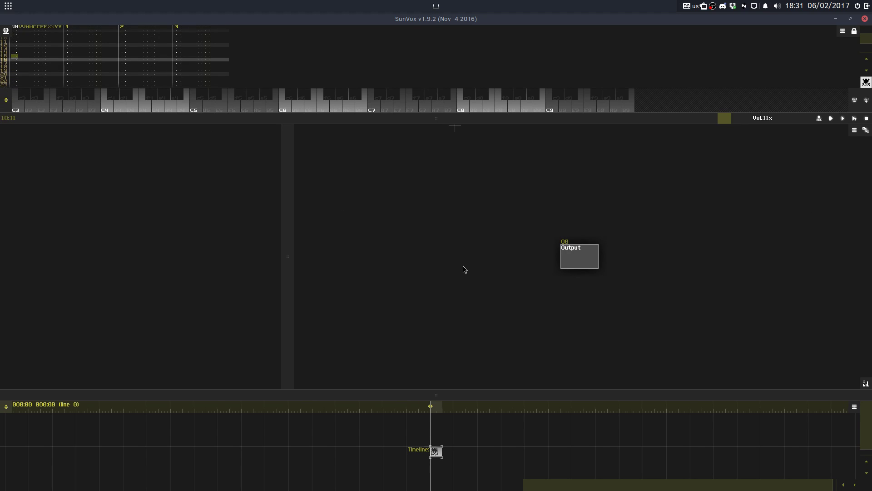
# Step: Add an Amplifier connected to the Output and an Analog generator connected to the Amplifier
pyautogui.doubleClick(463, 267)
pyautogui.doubleClick(386, 200)
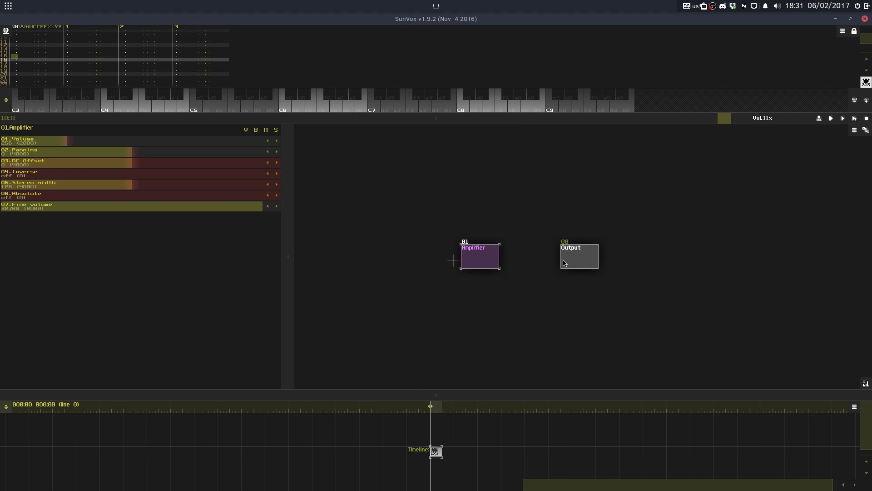
pyautogui.doubleClick(345, 254)
pyautogui.doubleClick(387, 200)
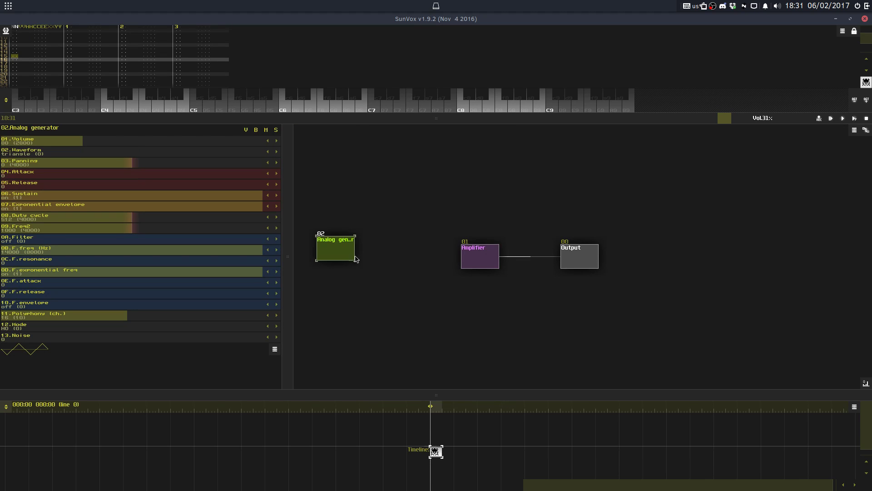
pyautogui.moveTo(344, 257); pyautogui.dragTo(353, 265)
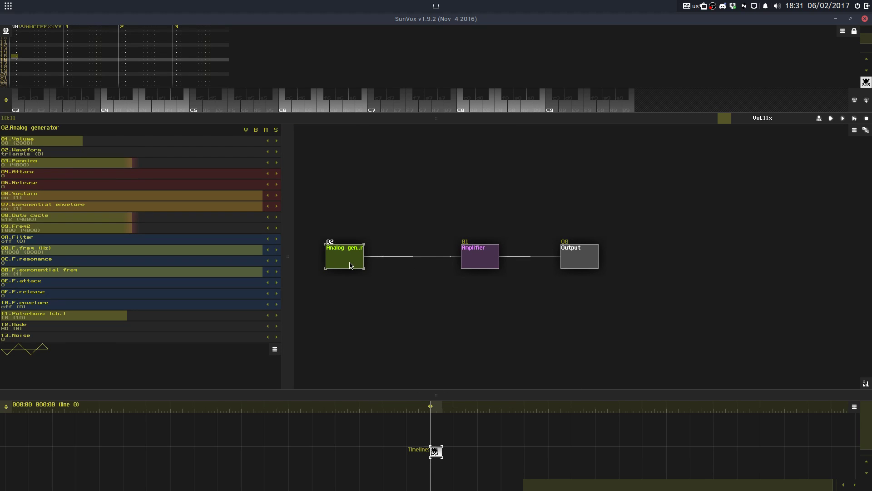
# Step: Set the Analog generator's waveform to square, enlarge its controller area, and set the master volume to 81%
pyautogui.scroll(2, 122, 156)
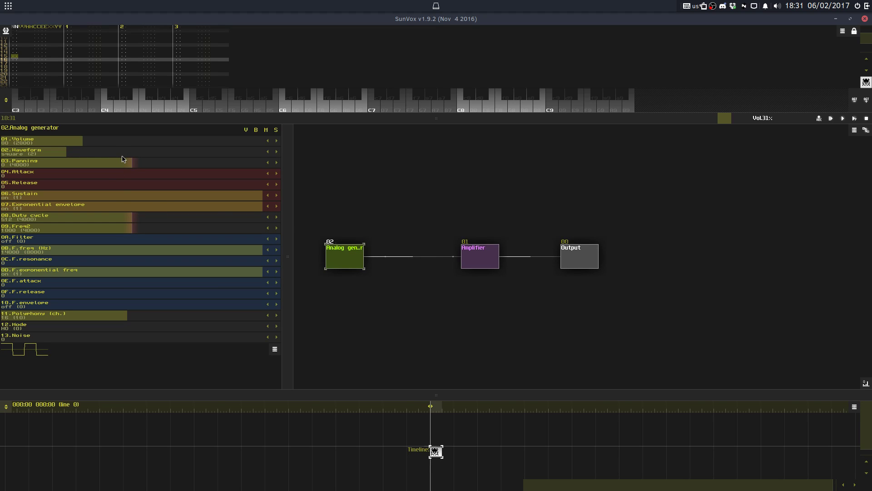
pyautogui.moveTo(219, 116); pyautogui.dragTo(367, 166)
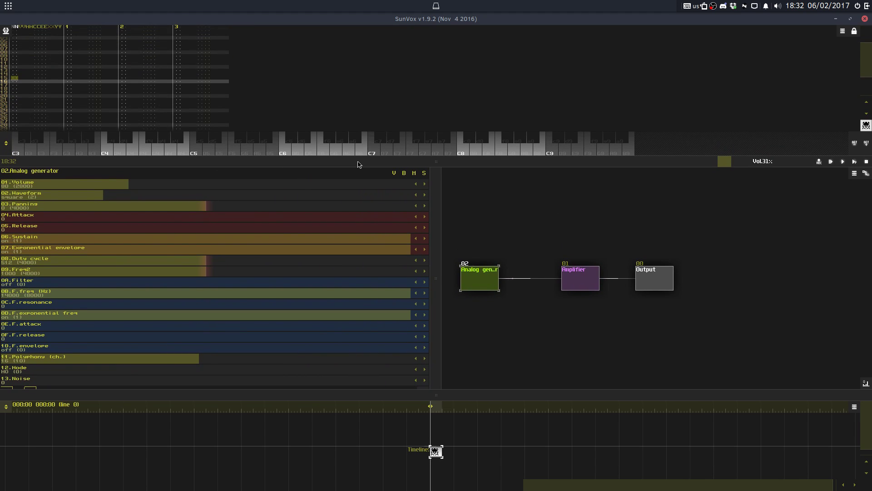
pyautogui.moveTo(767, 162); pyautogui.dragTo(778, 165)
# Step: Try a few notes on the Analog generator and shift the on-screen piano range to start at C0
pyautogui.press('g')
pyautogui.press('g')
pyautogui.press('c')
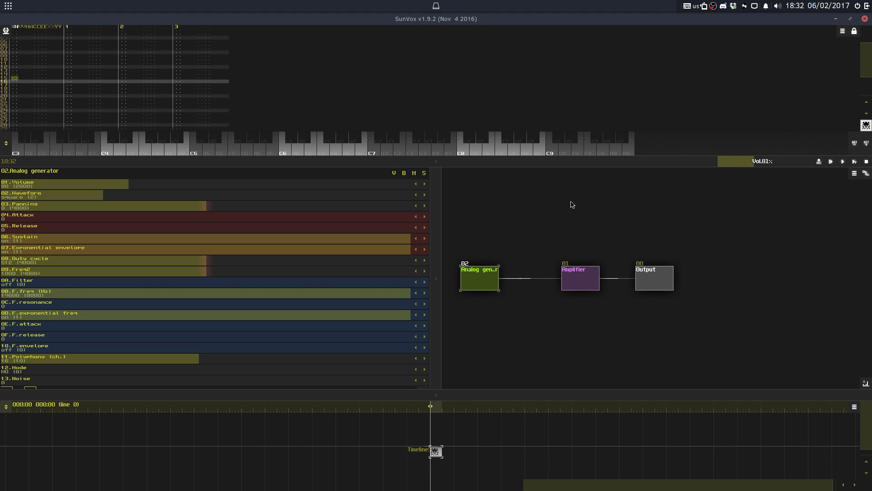
pyautogui.press('c')
pyautogui.click(856, 154)
pyautogui.click(856, 154)
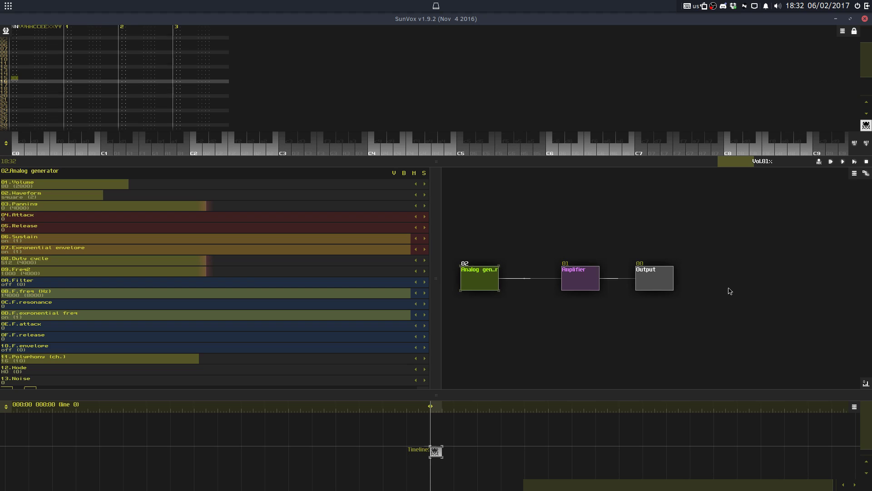
# Step: Audition single notes and chord combinations on the Analog generator without recording them
pyautogui.press('z')
pyautogui.press('z')
pyautogui.press('c')
pyautogui.press('b')
pyautogui.press('c')
pyautogui.press('s')
pyautogui.press('z')
pyautogui.press('z')
pyautogui.press('z')
pyautogui.press('z')
pyautogui.press('c')
pyautogui.press('s')
pyautogui.press('c')
pyautogui.press('h')
pyautogui.press('m')
pyautogui.press('c')
pyautogui.press('c')
pyautogui.press('c')
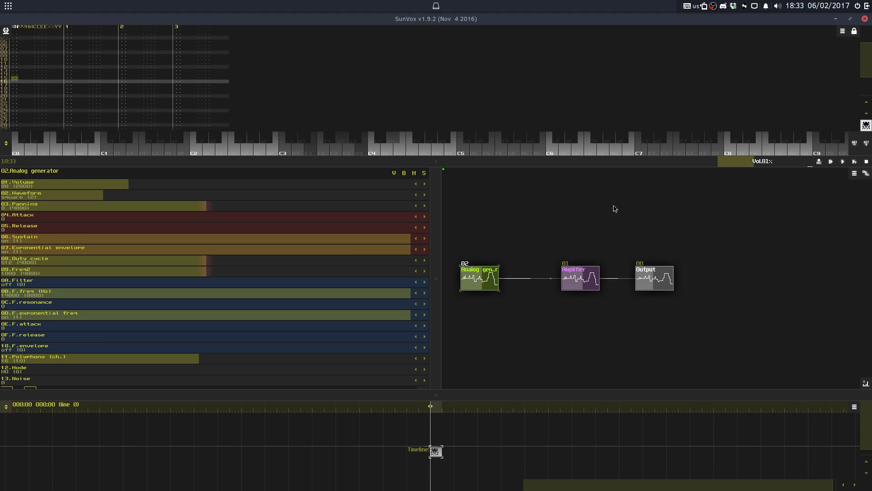
pyautogui.press('s')
pyautogui.press('c')
pyautogui.press('h')
pyautogui.press('h')
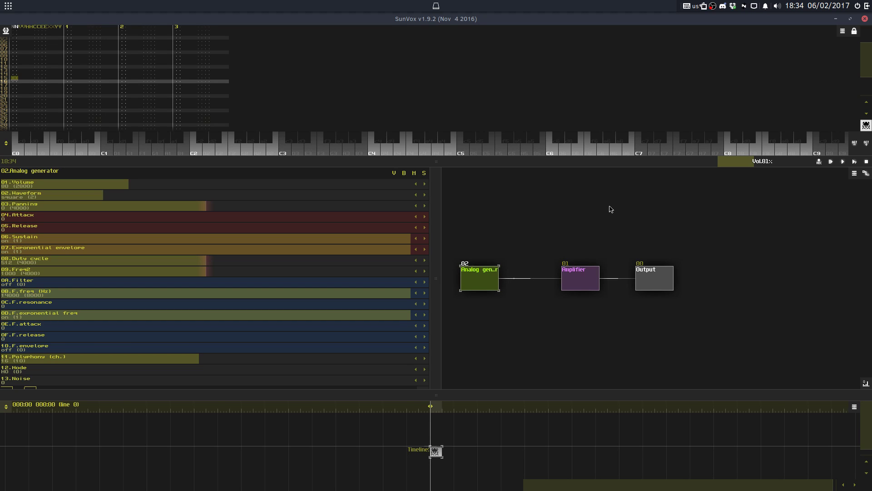
pyautogui.press('c')
pyautogui.press('z')
pyautogui.press('b')
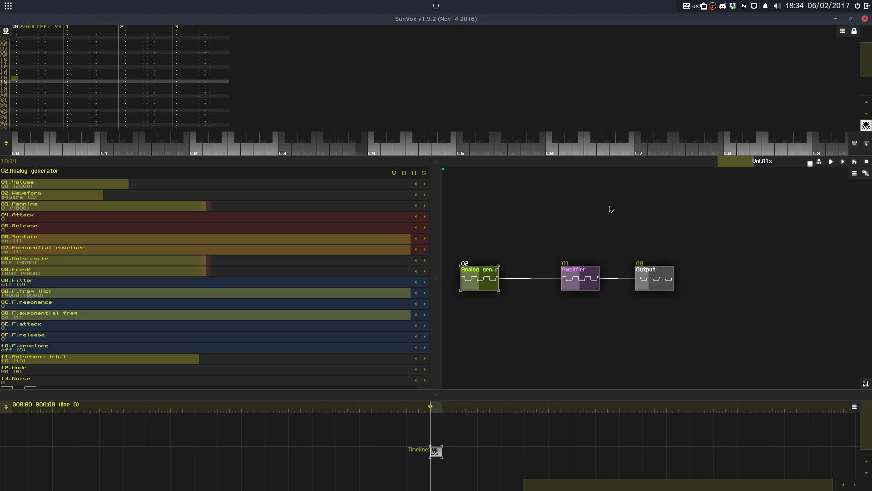
pyautogui.press('h')
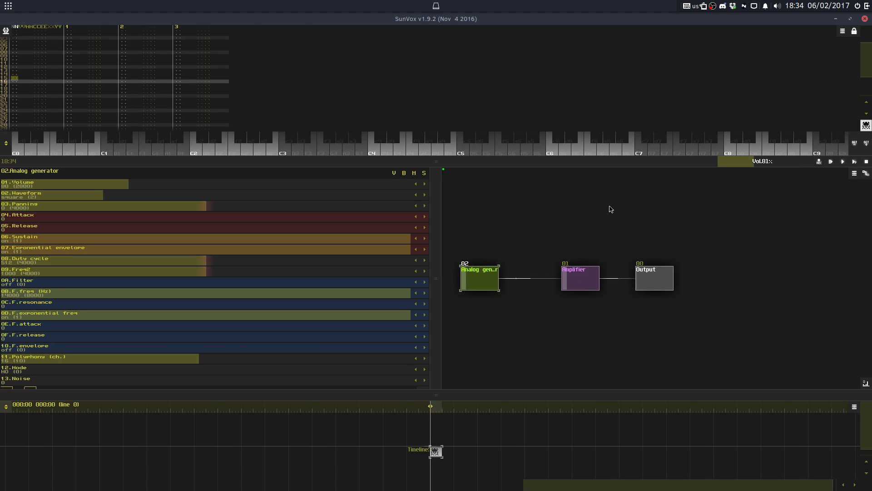
# Step: Enlarge the pattern editor, enable editing, and enter the chord C#3, E3, G#3, C#4 on line 00 across tracks 0 to 3
pyautogui.moveTo(523, 172); pyautogui.dragTo(514, 321)
pyautogui.press('space')
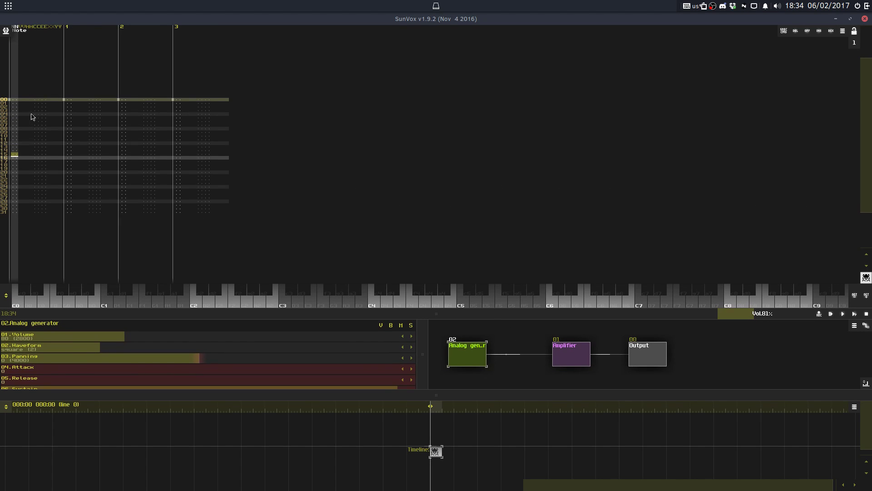
pyautogui.click(12, 88)
pyautogui.press('s')
pyautogui.click(90, 96)
pyautogui.press('c')
pyautogui.click(153, 94)
pyautogui.press('h')
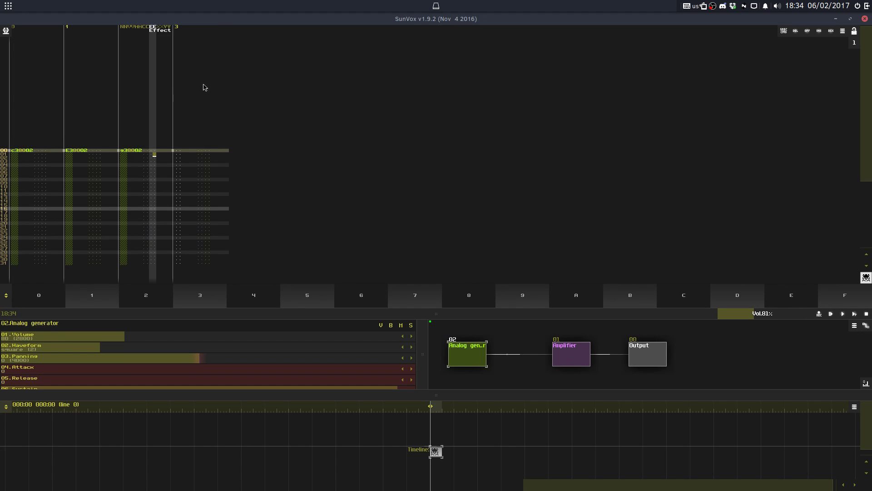
pyautogui.click(208, 83)
pyautogui.press('2')
# Step: Set the pattern's number of lines to 64 in its properties
pyautogui.rightClick(96, 207)
pyautogui.click(113, 325)
pyautogui.click(408, 274)
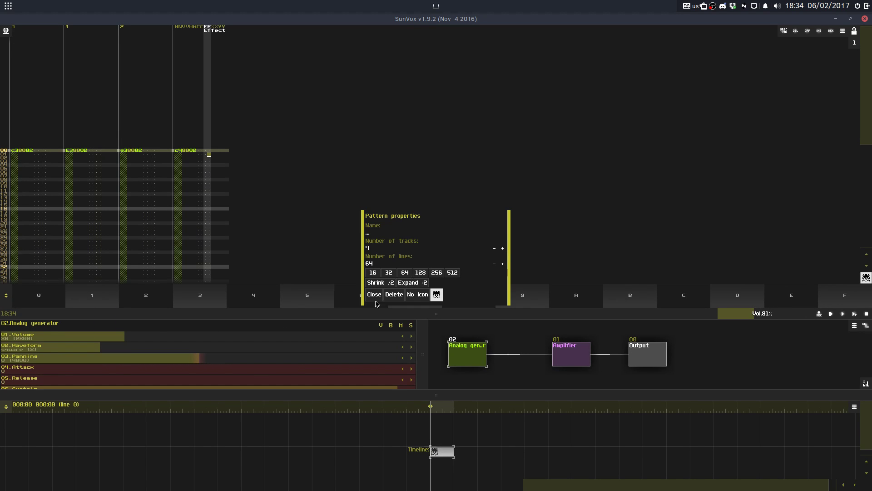
pyautogui.click(374, 295)
# Step: Audition and enter a three-note Analog generator chord starting on B2 at line 16, across tracks 0 to 2
pyautogui.click(13, 209)
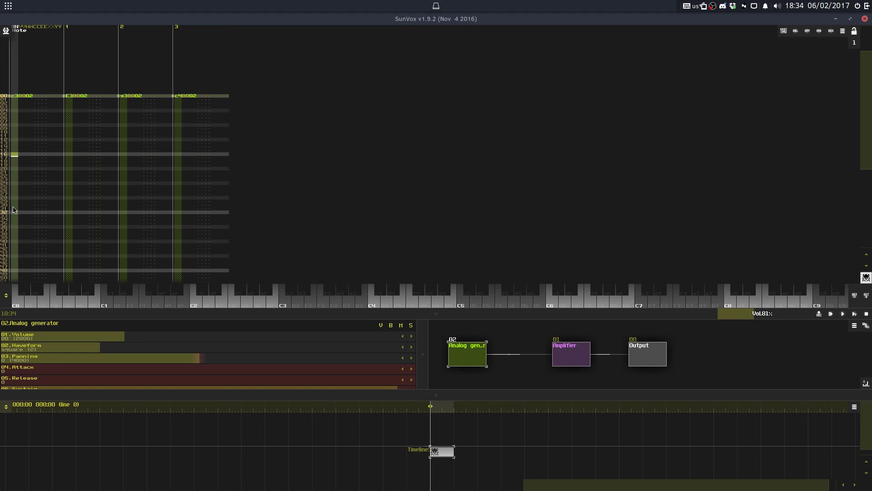
pyautogui.press('space')
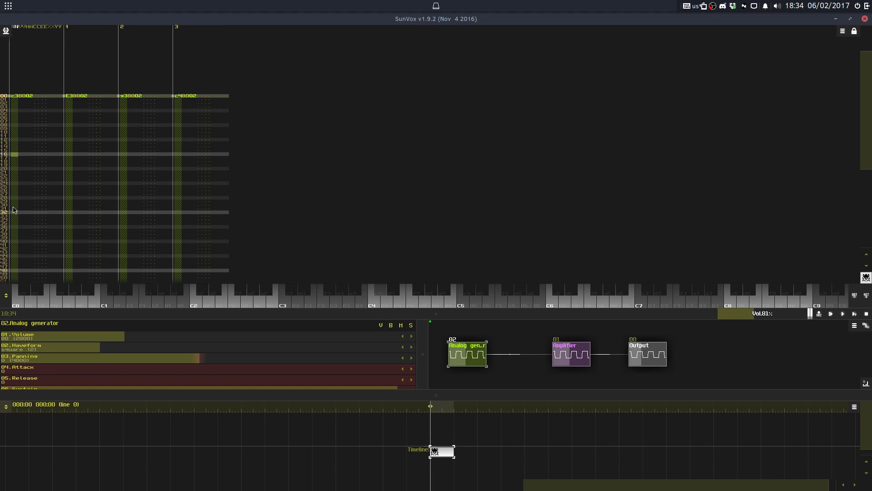
pyautogui.press('space')
pyautogui.press('space')
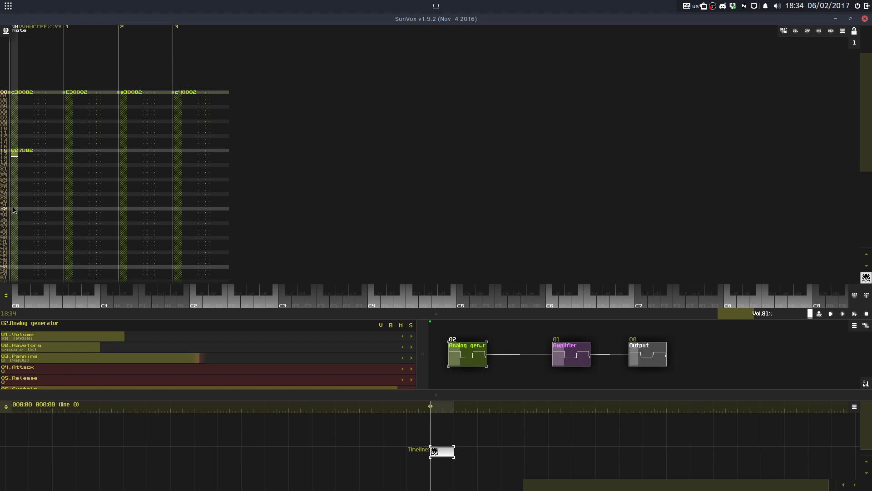
pyautogui.click(78, 150)
pyautogui.click(134, 155)
pyautogui.press('r')
pyautogui.click(185, 153)
# Step: Audition and enter a four-note Analog generator chord starting on A2 at line 32, across tracks 0 to 3
pyautogui.click(24, 213)
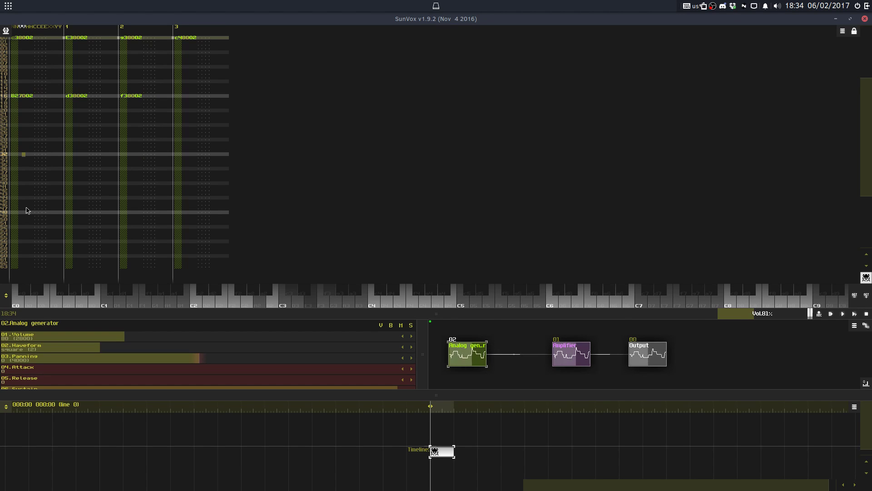
pyautogui.press('space')
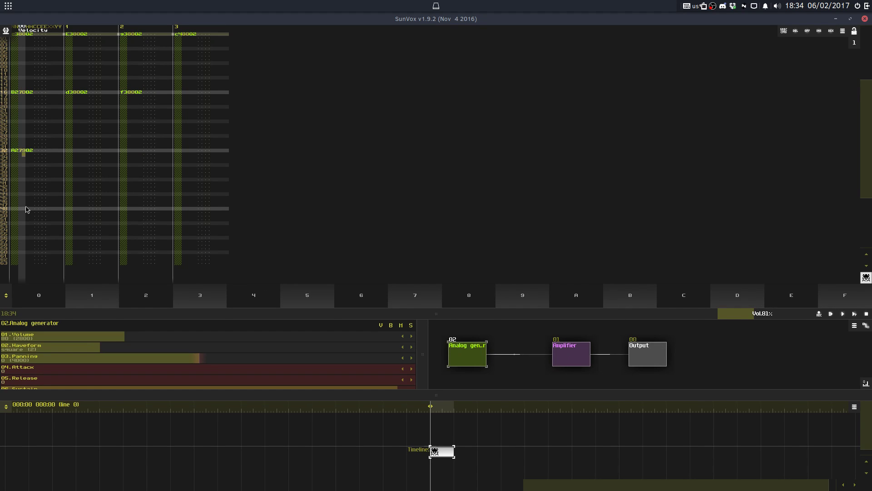
pyautogui.click(85, 148)
pyautogui.click(125, 151)
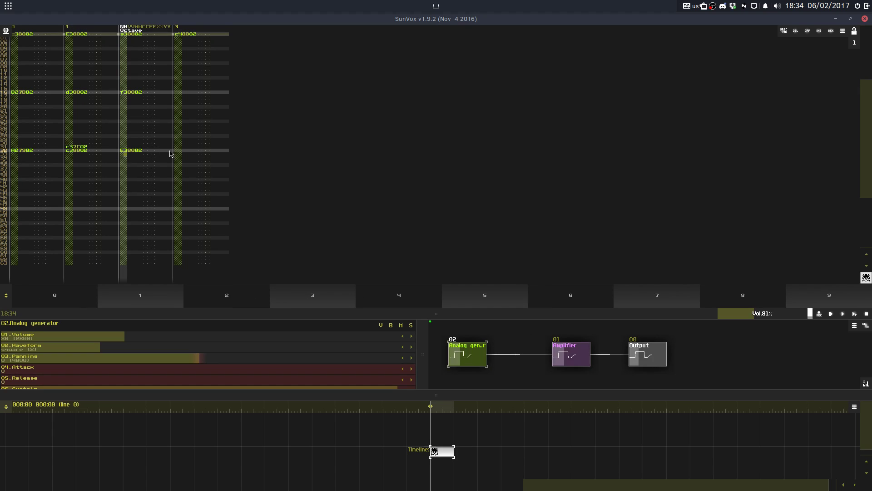
pyautogui.click(174, 150)
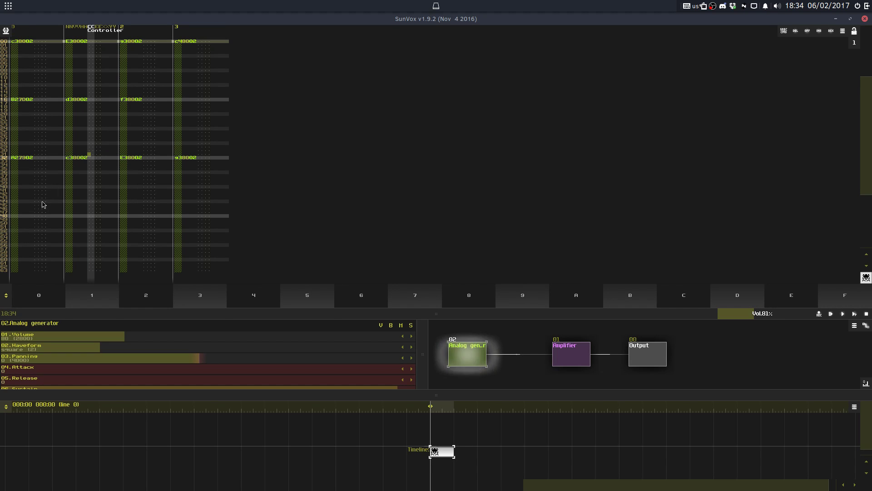
# Step: Audition and enter the Analog generator chord C3, D#3, F#3, G#3 at line 48, across tracks 0 to 3
pyautogui.click(20, 211)
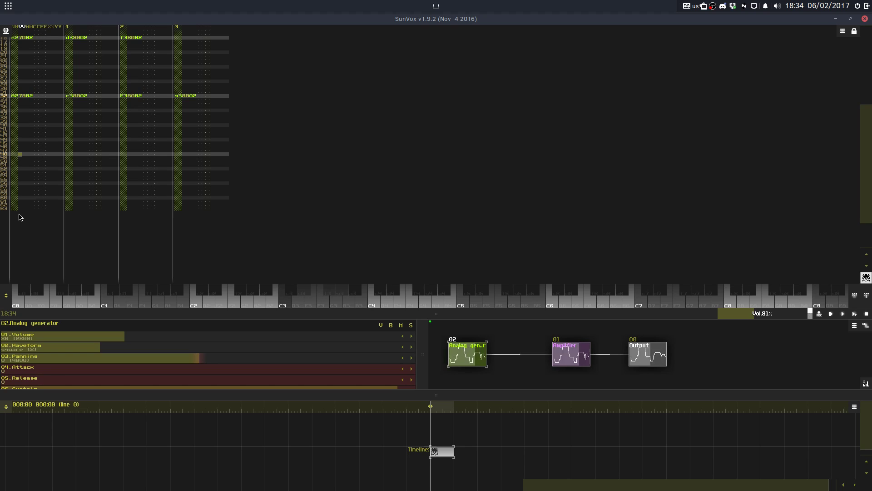
pyautogui.click(20, 217)
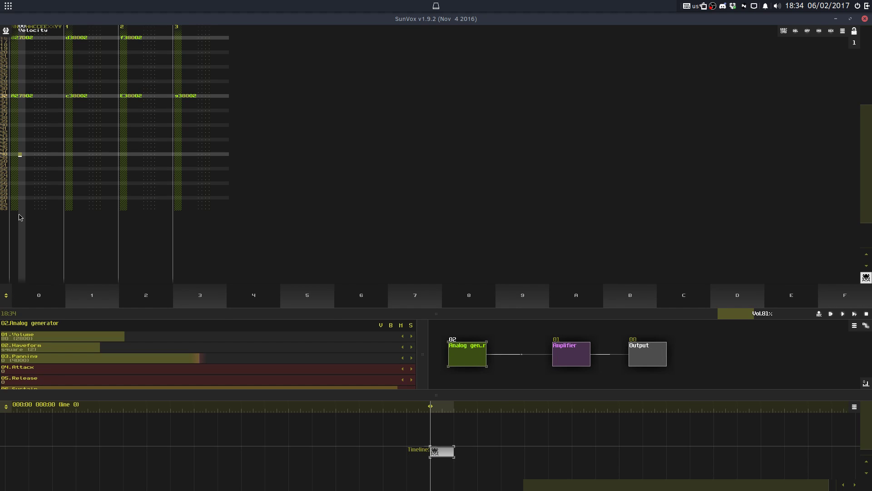
pyautogui.press('space')
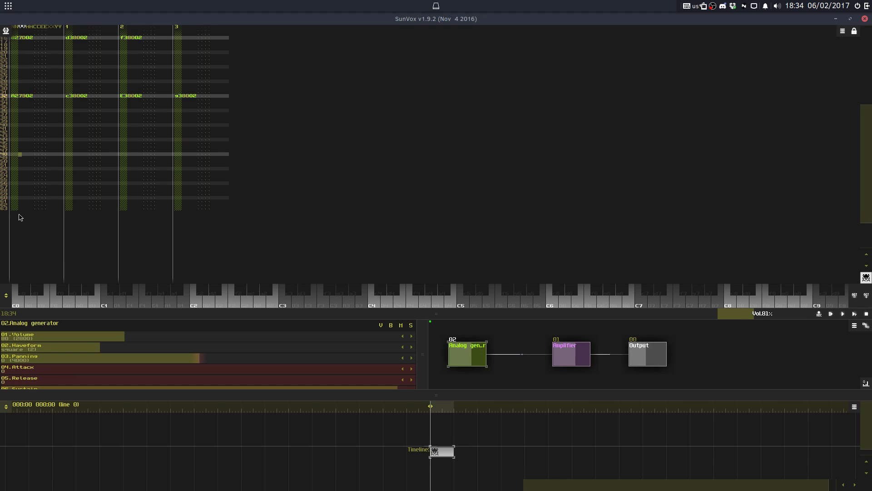
pyautogui.press('space')
pyautogui.press('z')
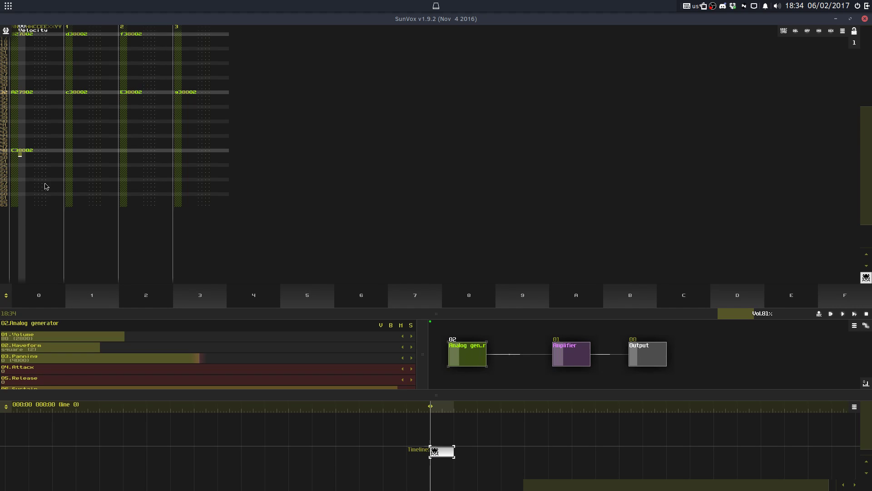
pyautogui.click(76, 155)
pyautogui.click(76, 156)
pyautogui.press('d')
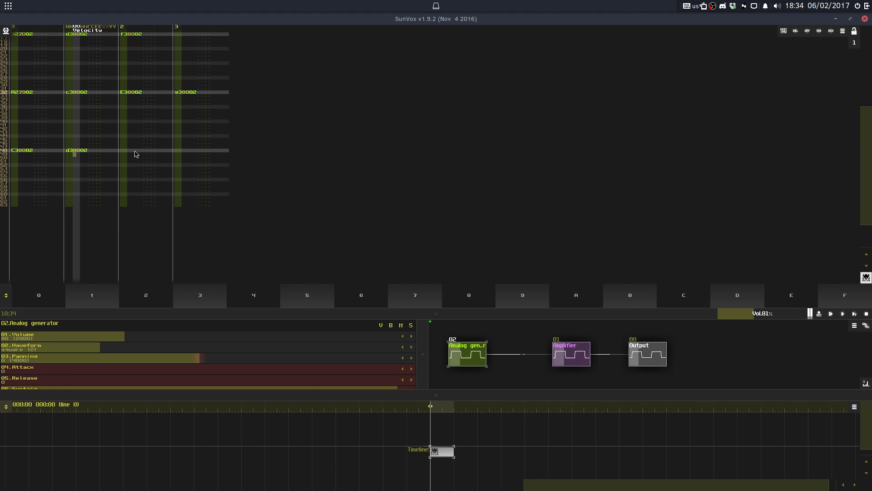
pyautogui.click(139, 151)
pyautogui.press('g')
pyautogui.click(185, 154)
pyautogui.press('h')
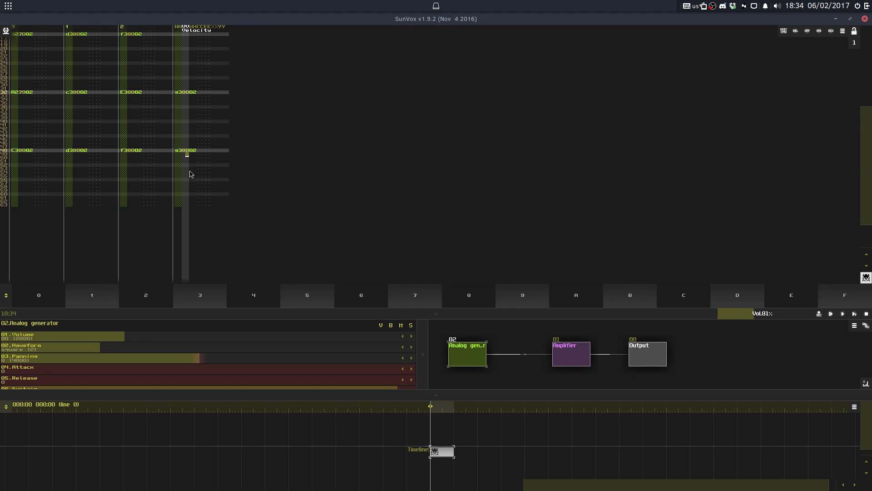
# Step: Play the pattern while setting the master volume to 60% and the Analog generator's volume to 50
pyautogui.press('space')
pyautogui.press('space')
pyautogui.press('space')
pyautogui.press('space')
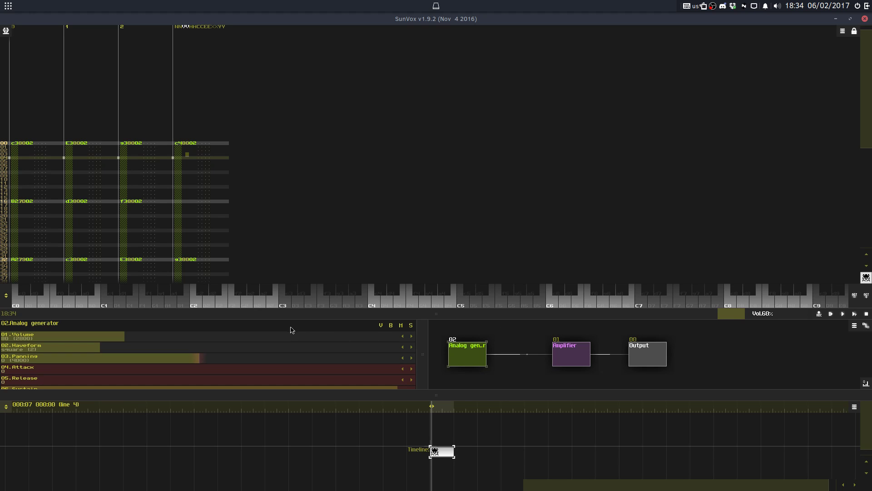
pyautogui.press('space')
pyautogui.moveTo(261, 339); pyautogui.dragTo(215, 345)
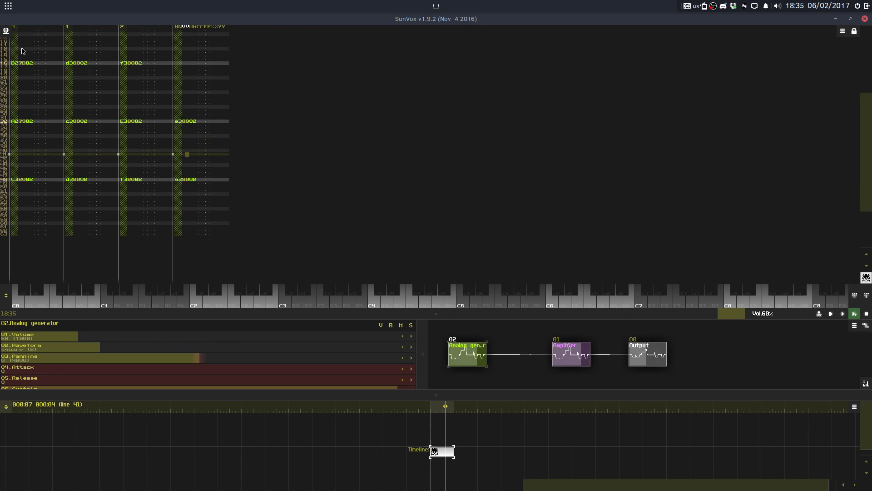
# Step: Select the whole pattern and transpose all its notes up one octave (+12)
pyautogui.rightClick(210, 155)
pyautogui.click(236, 209)
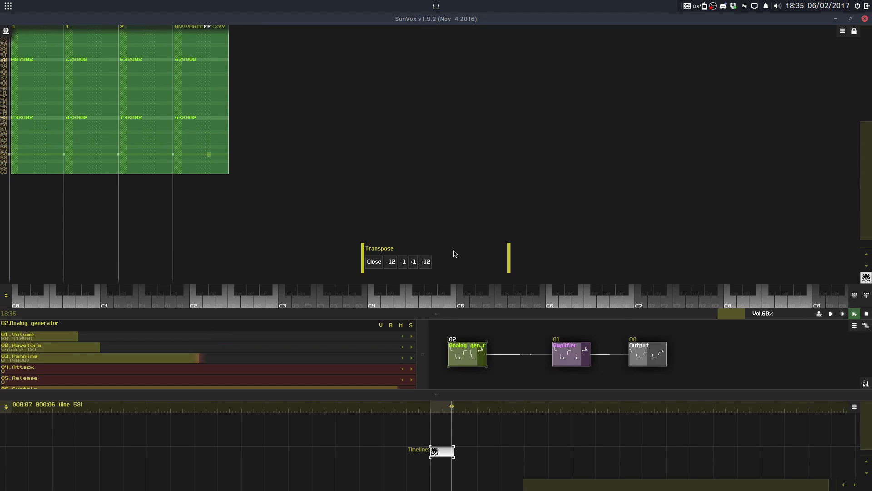
pyautogui.click(403, 262)
pyautogui.click(422, 263)
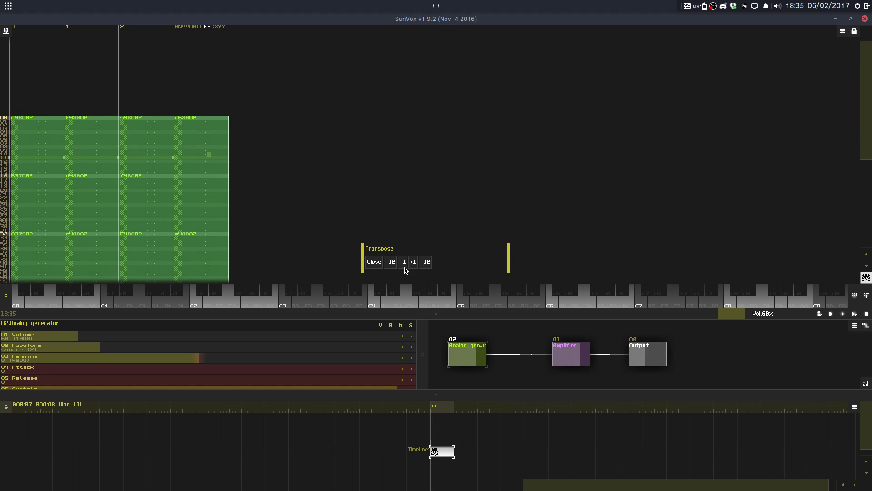
pyautogui.click(376, 264)
# Step: Adjust a value in the project properties and close them
pyautogui.click(5, 31)
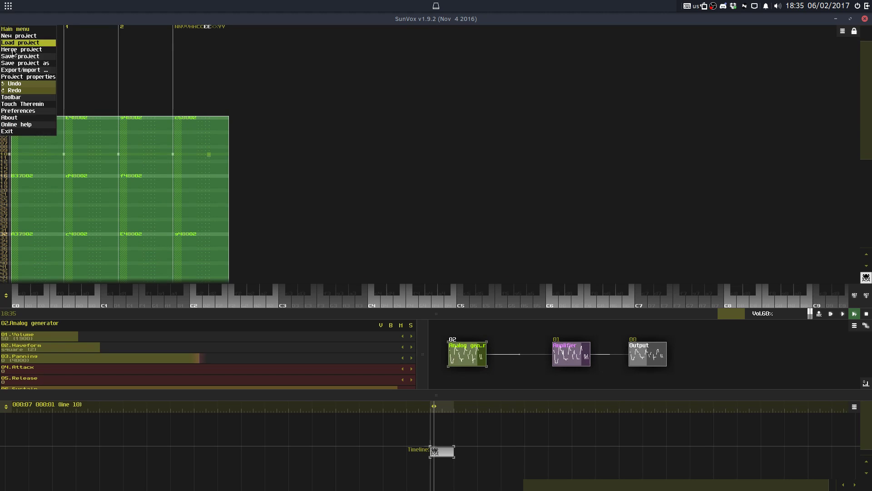
pyautogui.click(18, 80)
pyautogui.moveTo(404, 246); pyautogui.dragTo(409, 250)
pyautogui.click(381, 293)
# Step: Enlarge the module area, enable pattern editing and change the note on line 48 of track 3 to A4
pyautogui.moveTo(436, 314); pyautogui.dragTo(433, 270)
pyautogui.click(382, 214)
pyautogui.press('space')
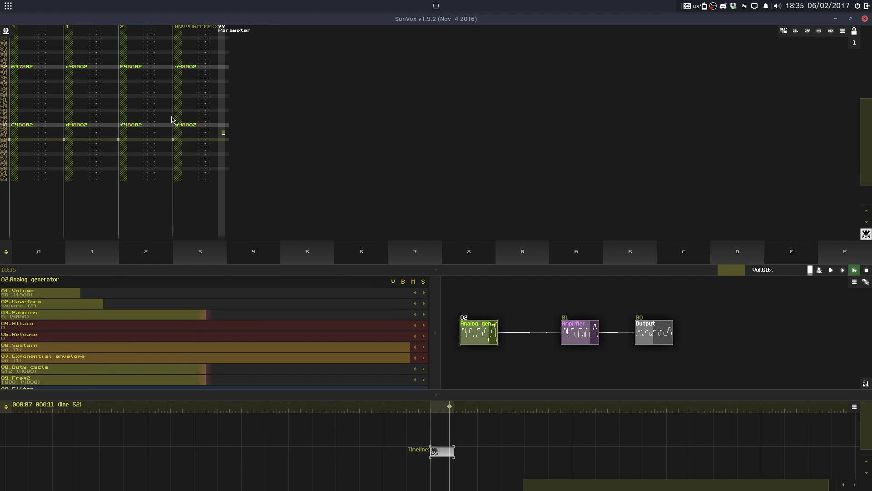
pyautogui.click(178, 126)
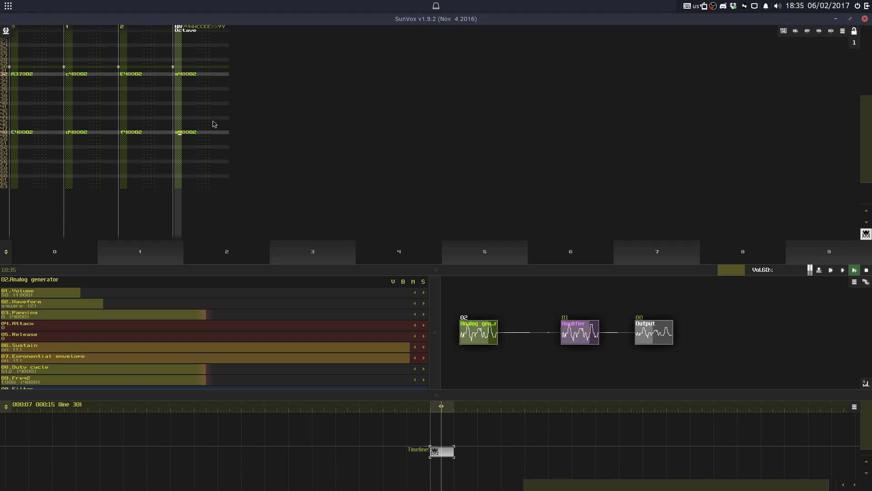
pyautogui.click(183, 131)
pyautogui.press('n')
pyautogui.press('y')
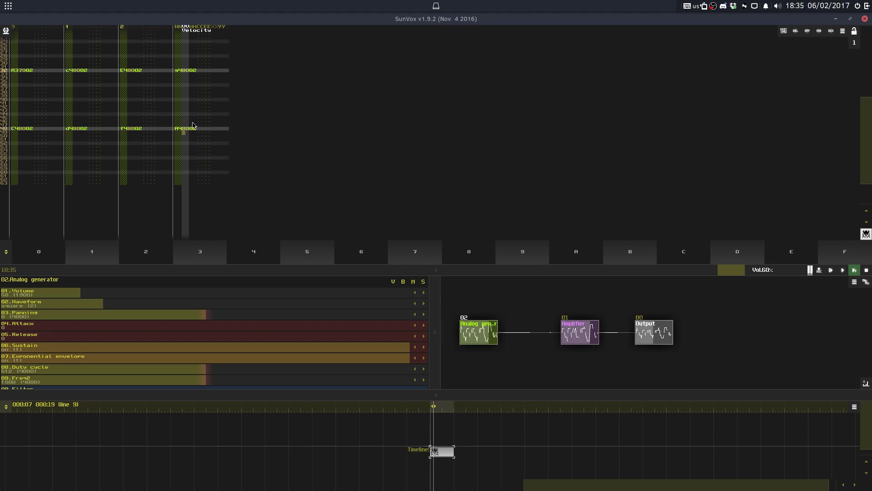
pyautogui.click(193, 128)
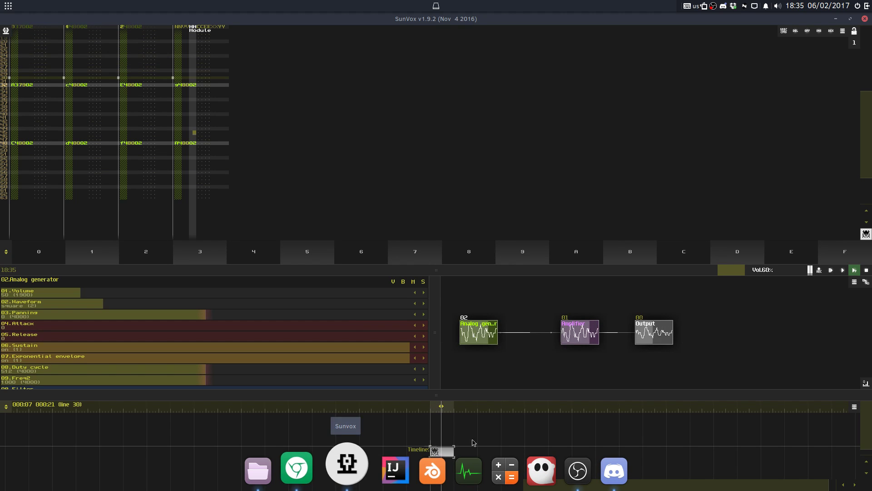
# Step: Enlarge the pattern editor, turn off pattern editing and stop playback
pyautogui.moveTo(392, 270); pyautogui.dragTo(393, 343)
pyautogui.press('space')
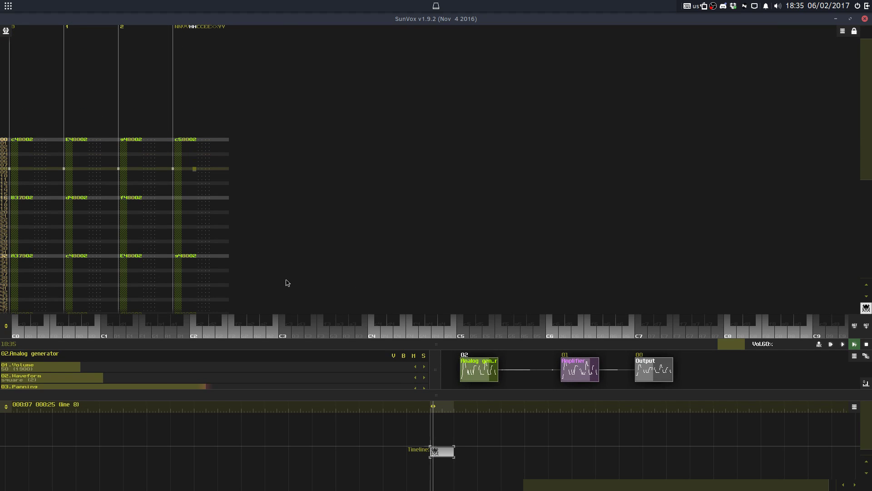
pyautogui.press('F8')
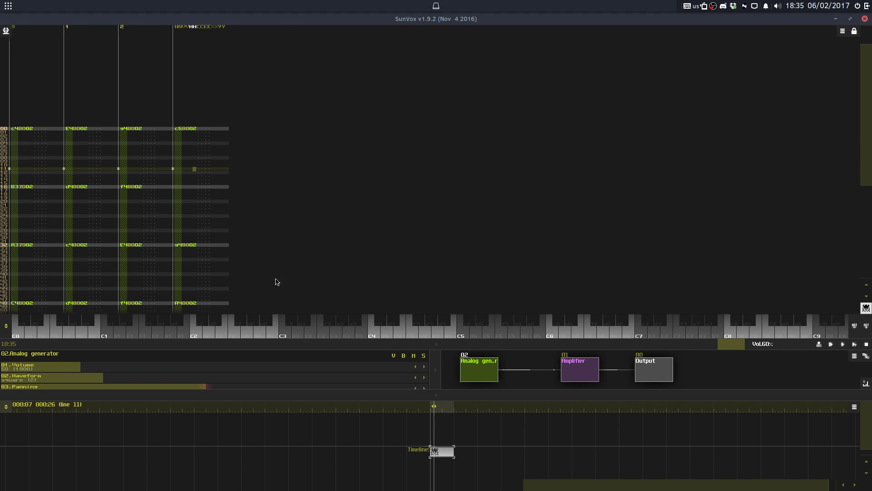
# Step: Set the pattern's number of tracks to 8 in its properties
pyautogui.rightClick(277, 286)
pyautogui.click(304, 387)
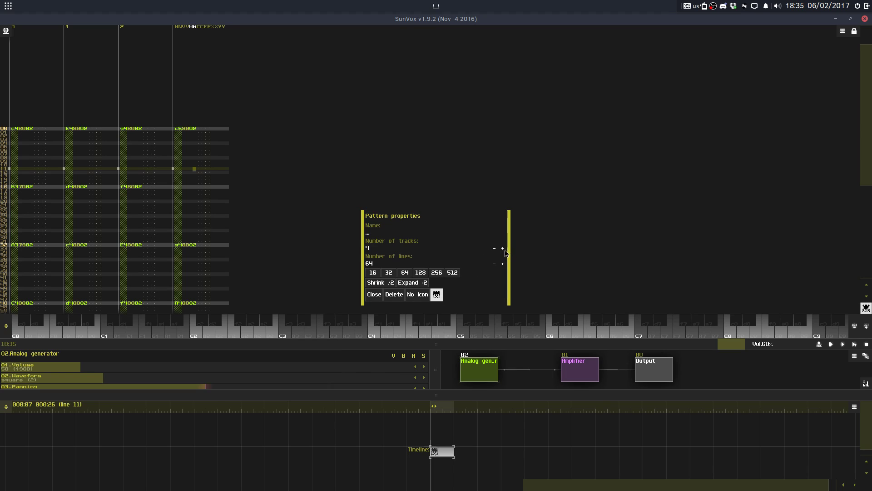
pyautogui.click(504, 249)
pyautogui.click(503, 249)
pyautogui.click(373, 295)
pyautogui.rightClick(358, 218)
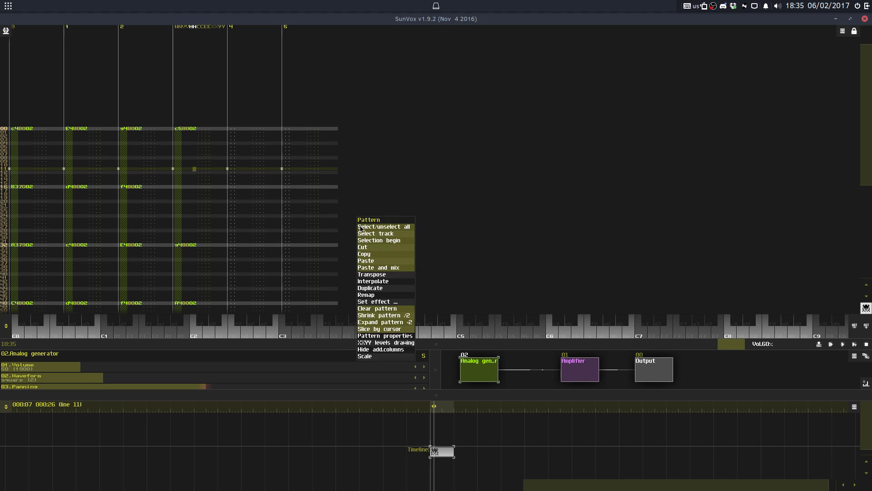
pyautogui.click(401, 338)
pyautogui.click(503, 249)
pyautogui.click(503, 249)
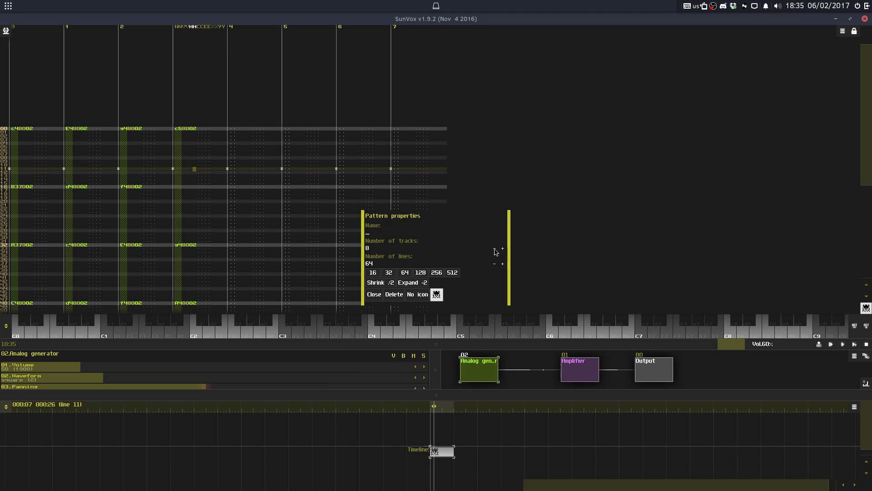
pyautogui.click(372, 295)
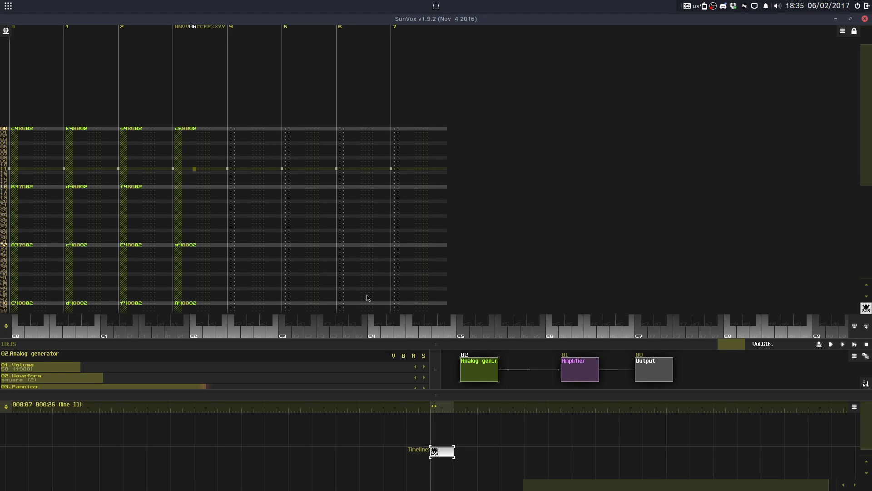
# Step: Select the whole pattern, transpose all its notes down one octave (-12) and clear the selection
pyautogui.press('space')
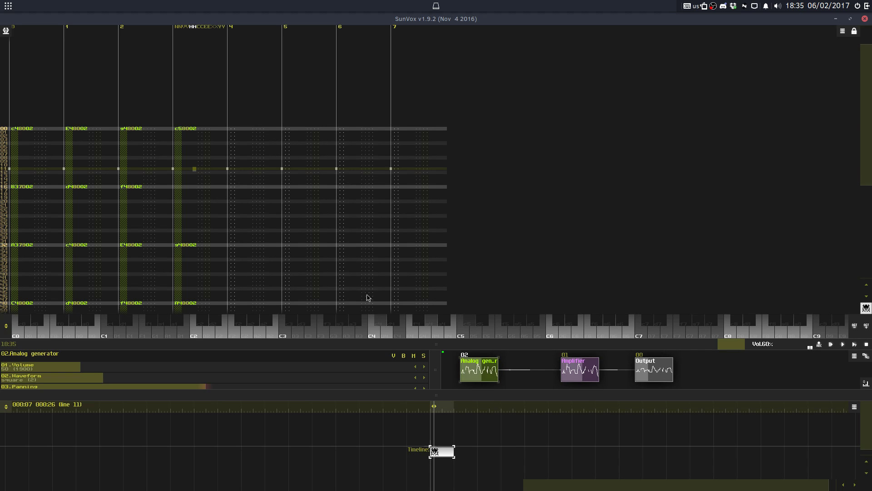
pyautogui.press('space')
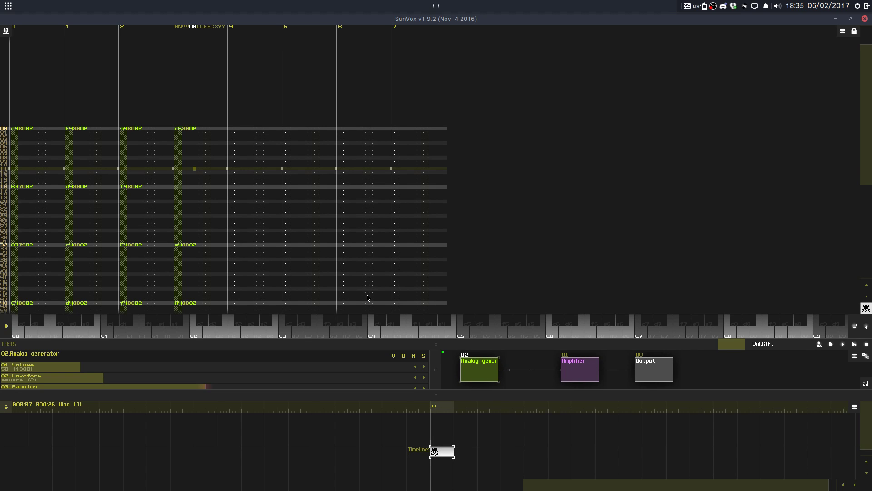
pyautogui.click(369, 263)
pyautogui.hotkey('ctrl', 'a')
pyautogui.rightClick(367, 257)
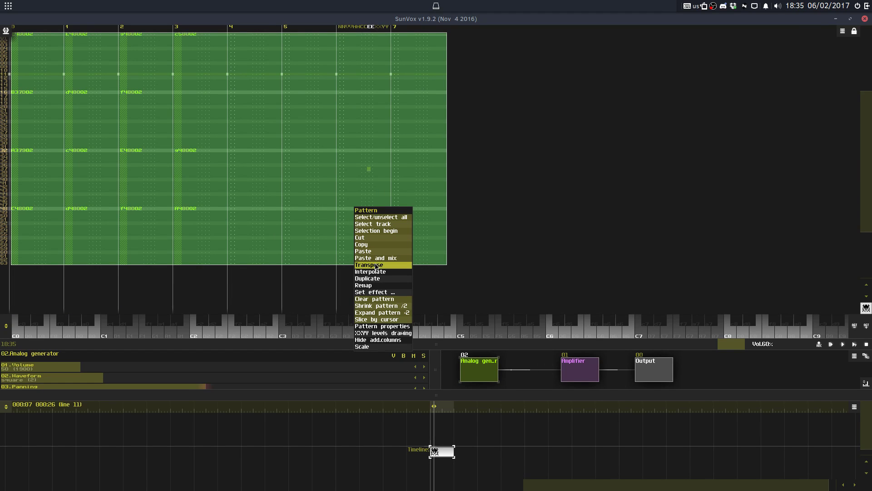
pyautogui.click(374, 264)
pyautogui.click(373, 264)
pyautogui.click(215, 101)
pyautogui.click(216, 102)
pyautogui.click(253, 101)
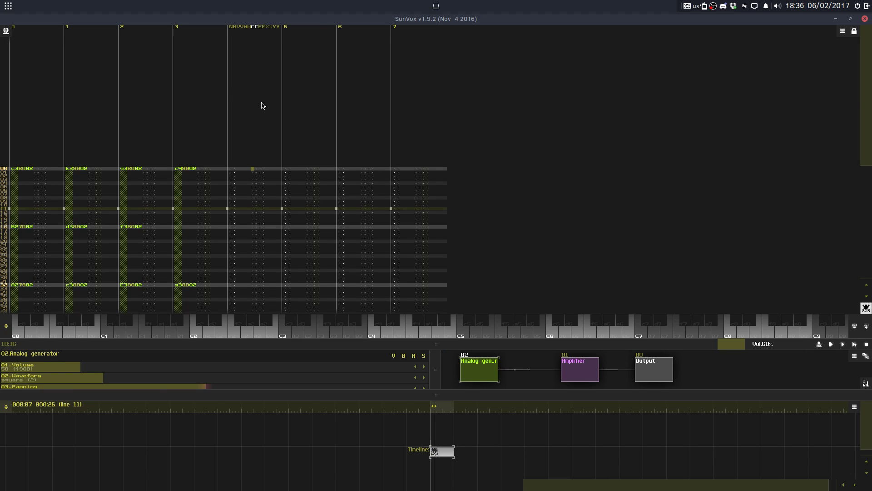
# Step: Place the pattern cursor in track 5 and play the chord progression
pyautogui.moveTo(536, 489)
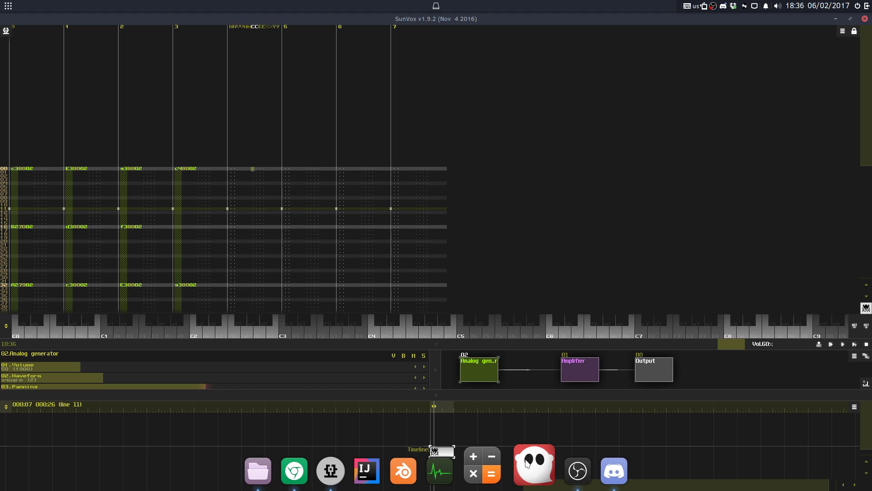
pyautogui.click(599, 483)
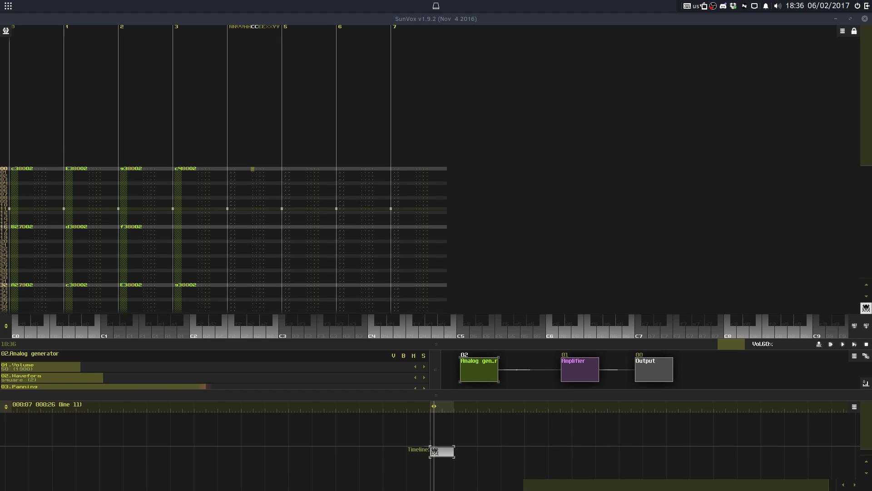
pyautogui.click(285, 223)
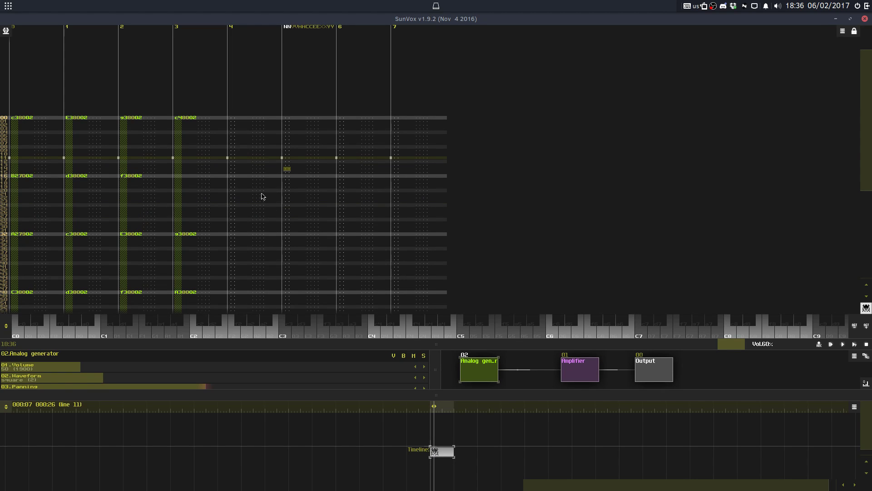
pyautogui.press('space')
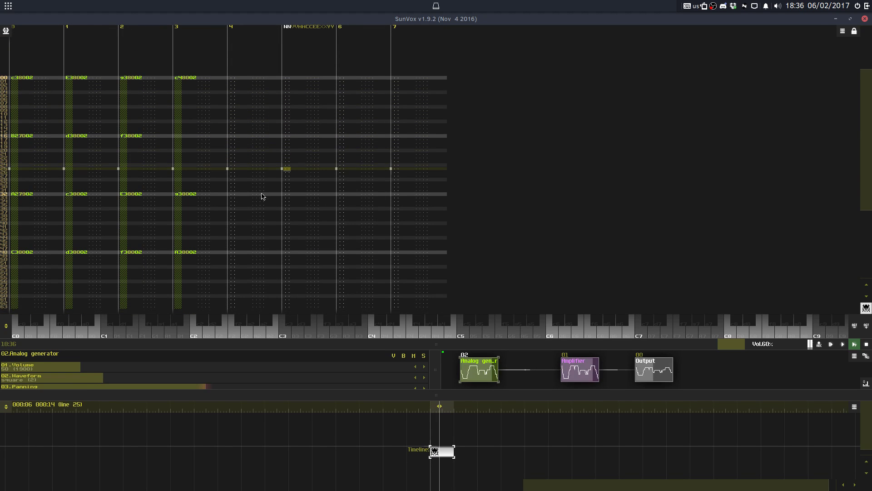
# Step: Set the Analog generator's volume to 30 and duplicate the module, with the copy feeding the Amplifier
pyautogui.moveTo(458, 351); pyautogui.dragTo(456, 196)
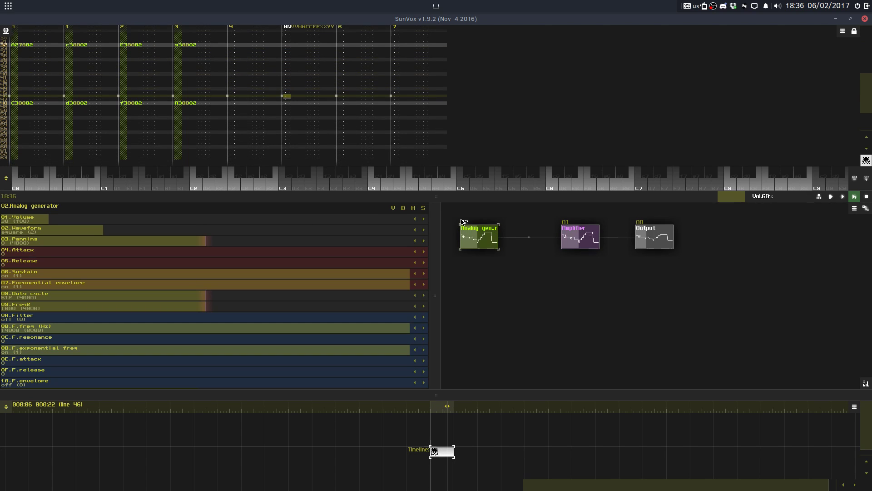
pyautogui.hotkey('ctrl', 'v')
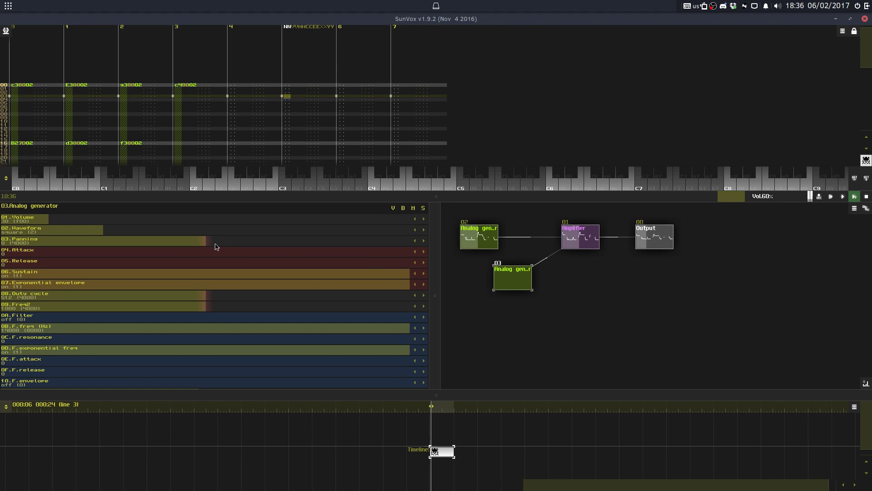
# Step: Set the duplicated Analog generator's duty cycle to 265 and volume to 50, and stop playback
pyautogui.moveTo(229, 297); pyautogui.dragTo(107, 297)
pyautogui.moveTo(89, 225); pyautogui.dragTo(128, 224)
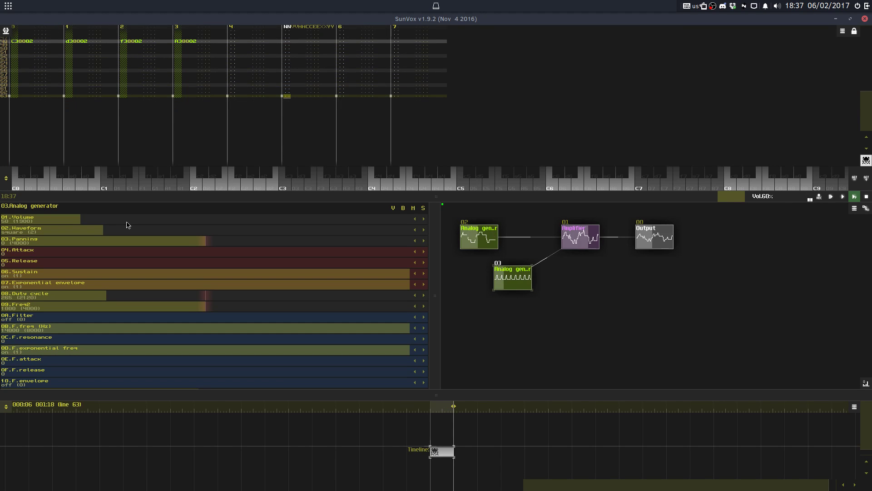
pyautogui.press('space')
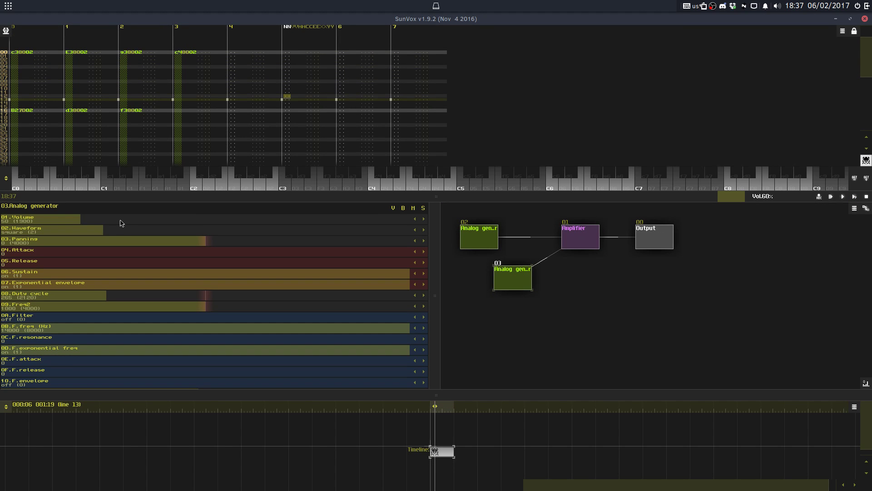
# Step: Enlarge the pattern editor until it covers the module area, keeping only the timeline below it
pyautogui.moveTo(554, 481)
pyautogui.click(605, 468)
pyautogui.moveTo(457, 204); pyautogui.dragTo(455, 242)
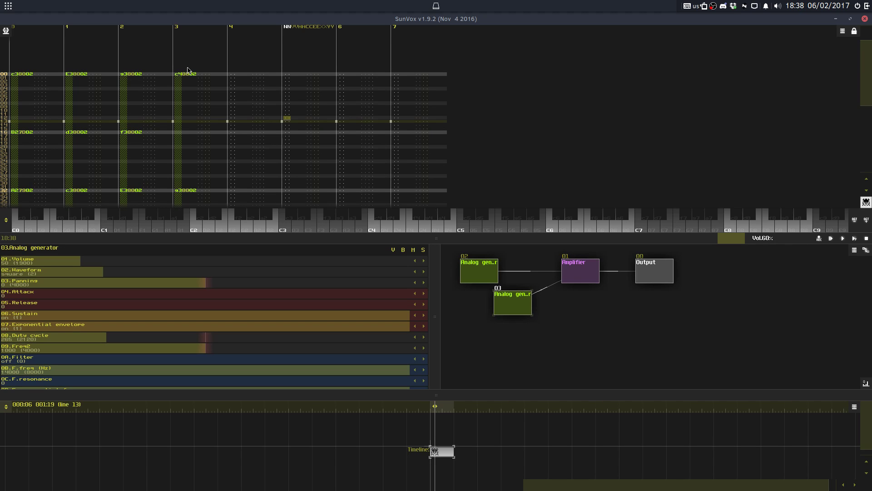
pyautogui.moveTo(503, 237); pyautogui.dragTo(529, 394)
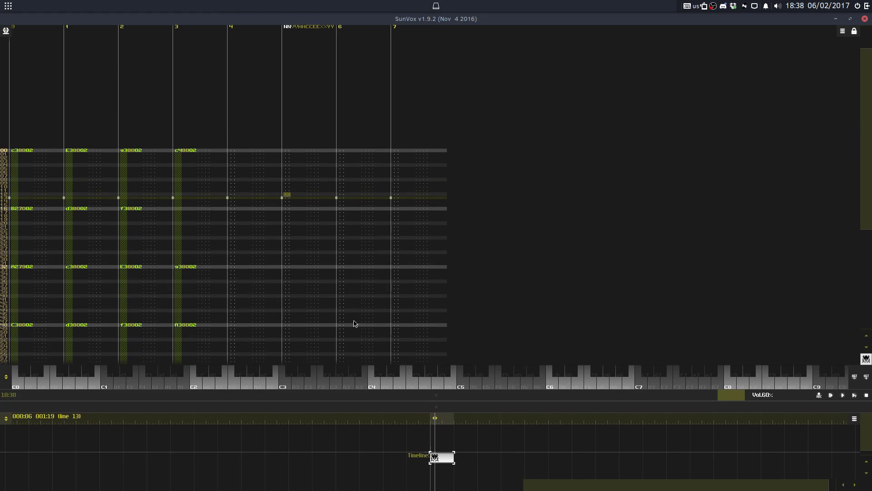
# Step: Place the pattern cursor in different tracks and play back the chord progression
pyautogui.click(96, 272)
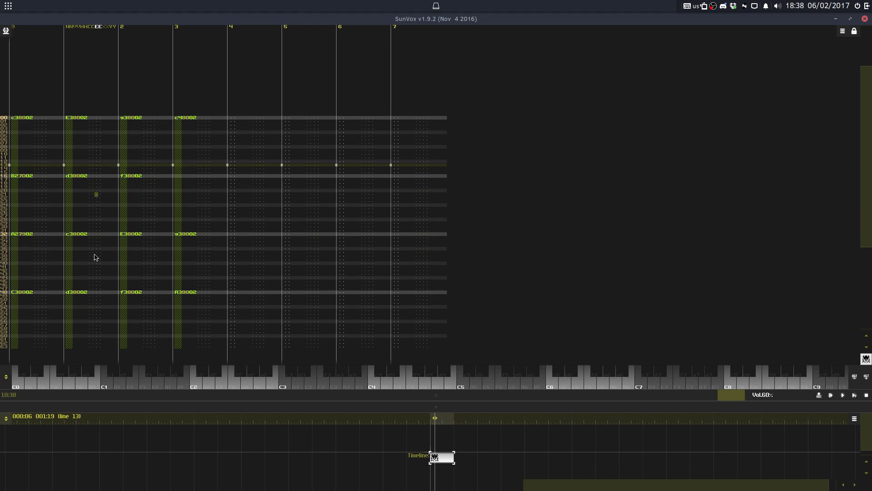
pyautogui.press('space')
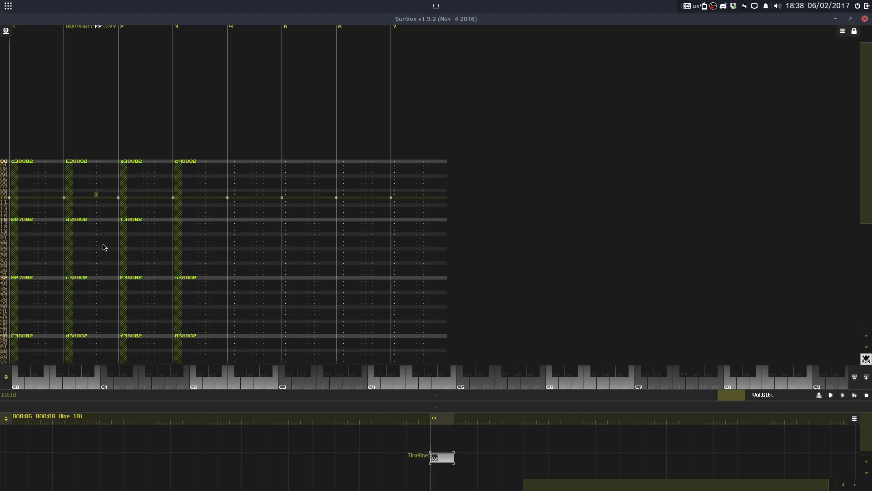
pyautogui.press('space')
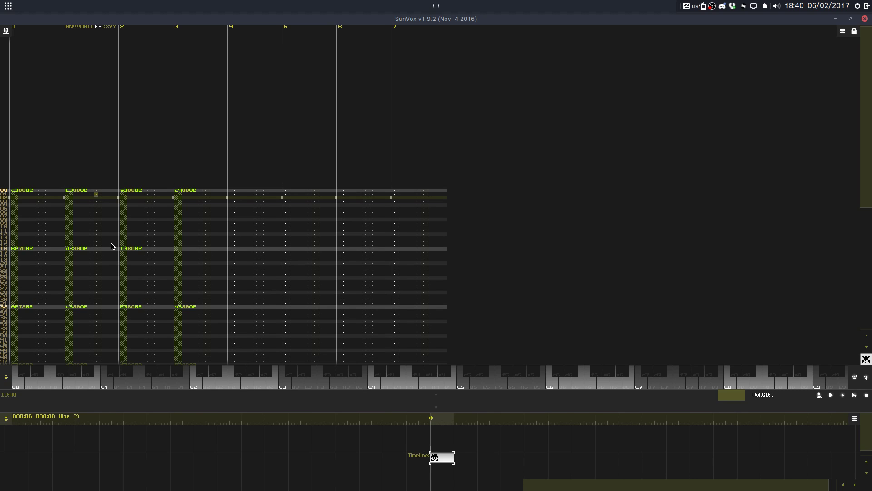
pyautogui.click(326, 267)
pyautogui.click(285, 263)
pyautogui.click(255, 123)
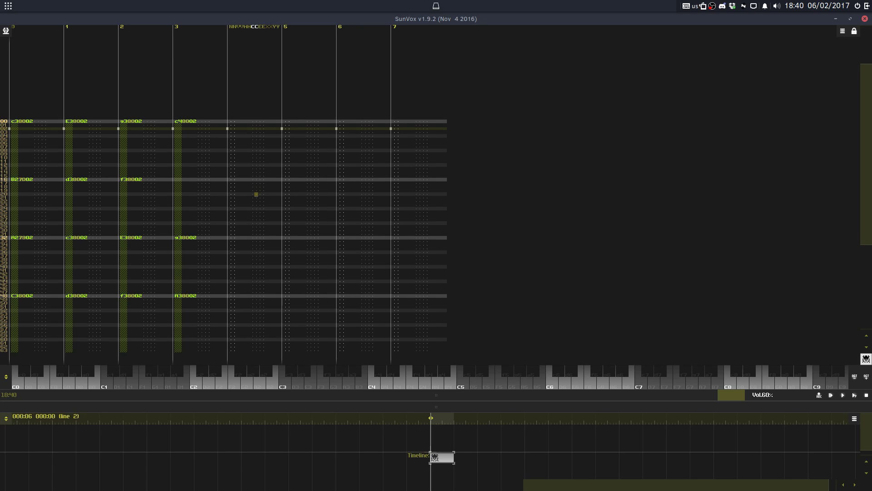
pyautogui.click(519, 220)
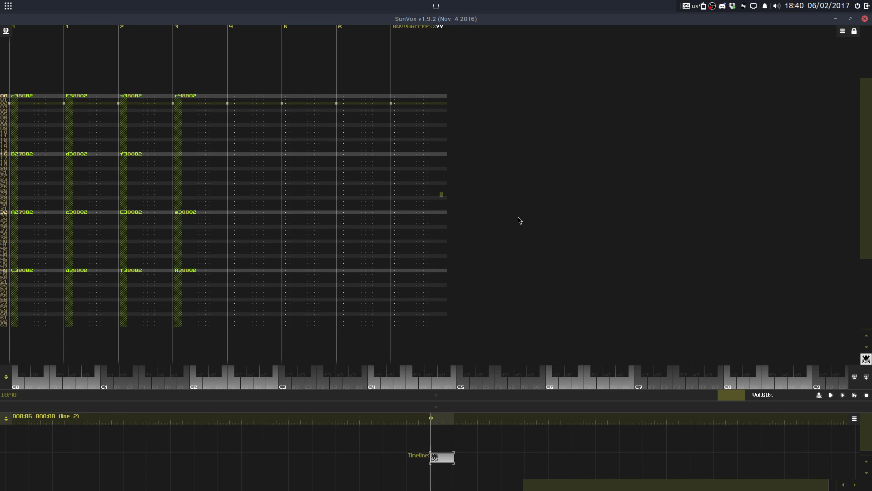
pyautogui.press('space')
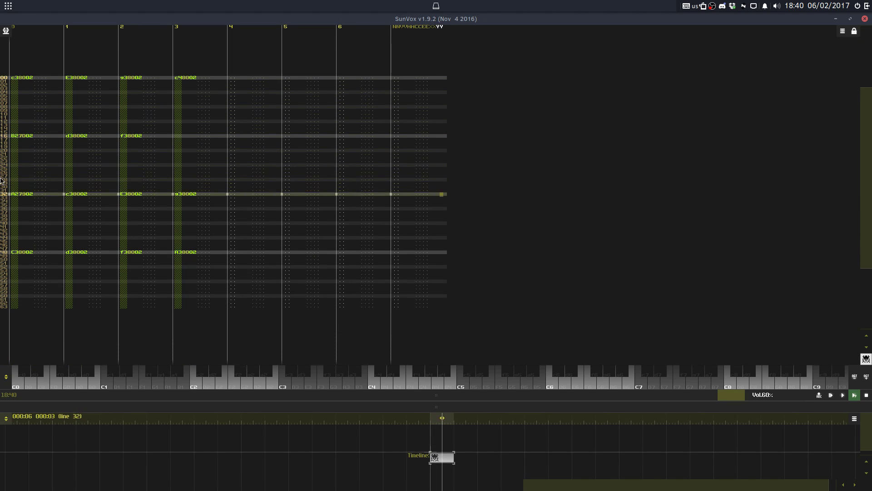
# Step: Cut all notes from the pattern and paste them one track over, so the chords occupy tracks 1 to 4
pyautogui.click(83, 134)
pyautogui.hotkey('ctrl', 'a')
pyautogui.hotkey('ctrl', 'x')
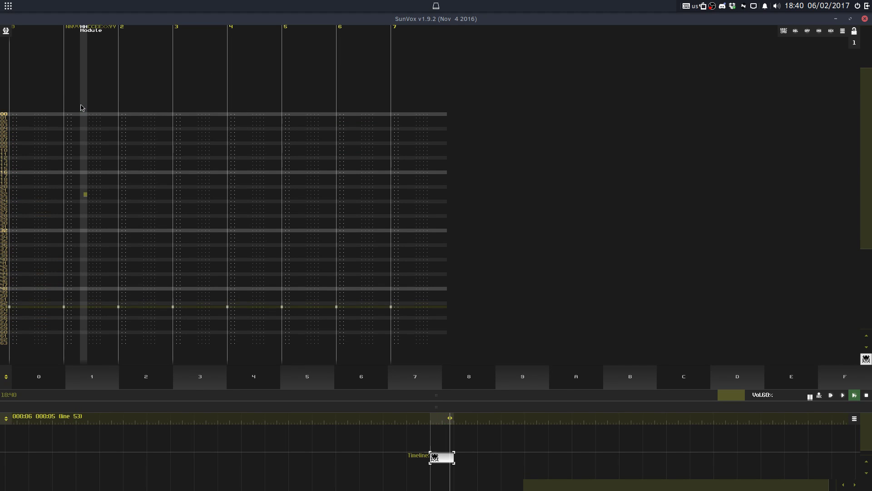
pyautogui.click(81, 112)
pyautogui.hotkey('ctrl', 'v')
# Step: Bring the module area back, duplicate Analog generator 02 with the copy feeding the Amplifier, and set the copy's waveform to triangle
pyautogui.moveTo(352, 401); pyautogui.dragTo(356, 173)
pyautogui.moveTo(552, 235); pyautogui.dragTo(585, 310)
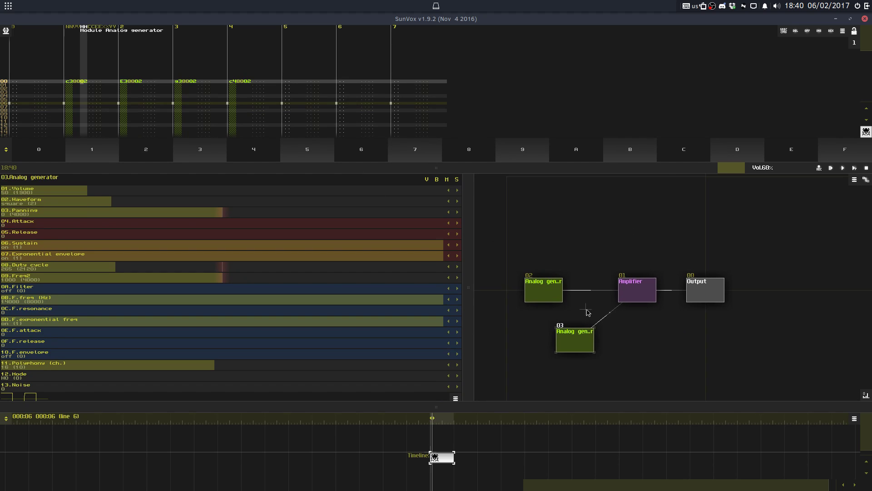
pyautogui.click(552, 298)
pyautogui.hotkey('ctrl', 'v')
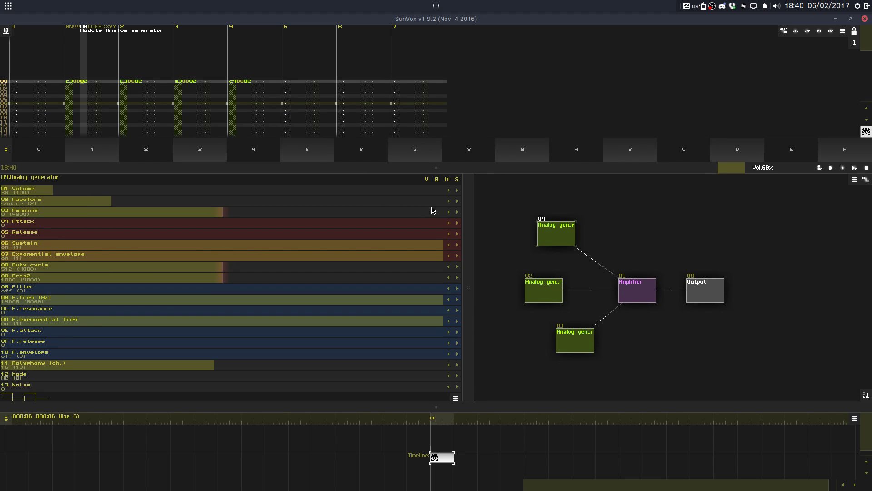
pyautogui.scroll(-2, 221, 203)
pyautogui.moveTo(224, 168); pyautogui.dragTo(244, 236)
# Step: Copy the whole of track 1 into the empty track 0
pyautogui.doubleClick(65, 93)
pyautogui.hotkey('ctrl', 'c')
pyautogui.click(46, 106)
pyautogui.hotkey('ctrl', 'v')
# Step: Remap the selected notes in track 0 from module 2 to module 4
pyautogui.rightClick(46, 106)
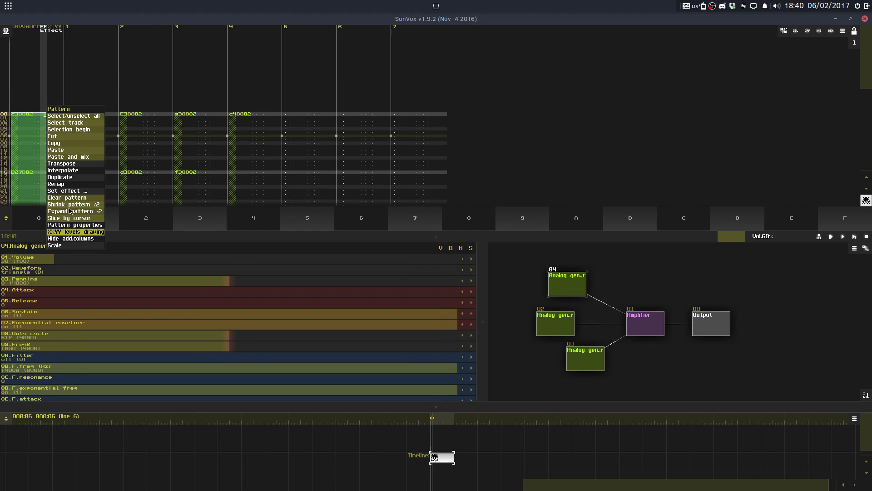
pyautogui.click(70, 184)
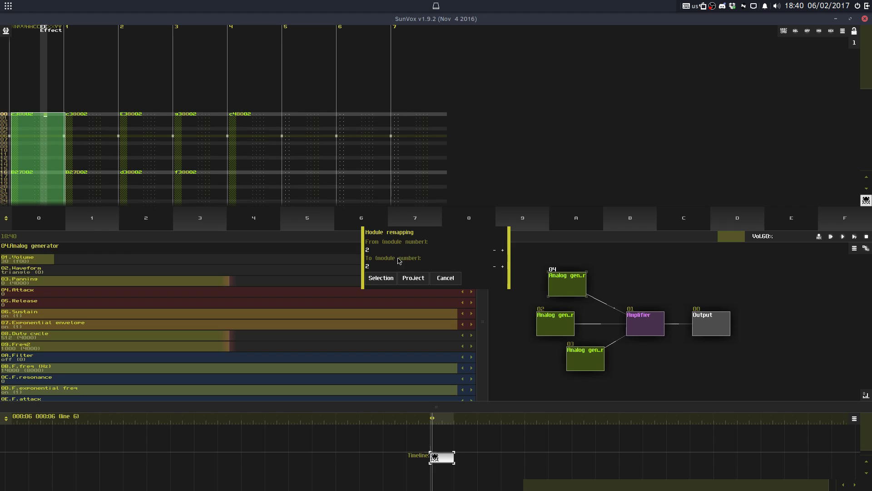
pyautogui.press('BackSpace')
pyautogui.write('4')
pyautogui.click(386, 279)
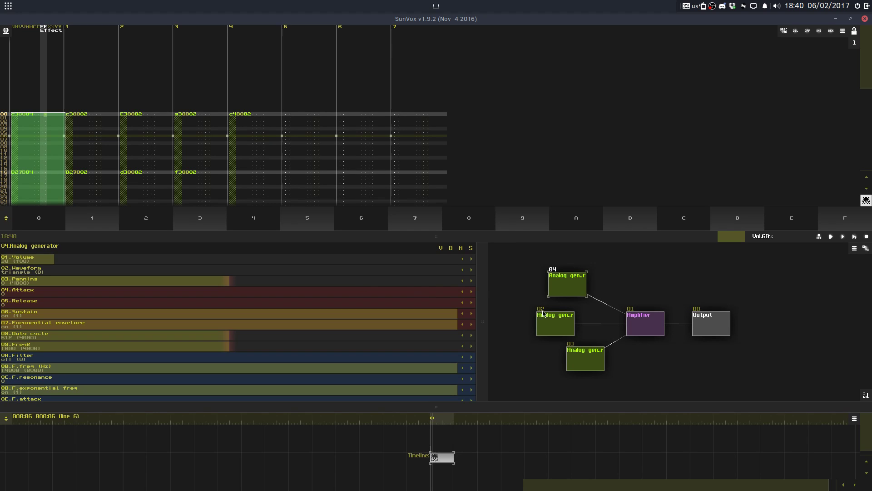
# Step: Change the colour of Analog generator 04 to dark blue
pyautogui.click(567, 284)
pyautogui.moveTo(405, 277); pyautogui.dragTo(333, 278)
pyautogui.click(382, 299)
# Step: Transpose the selected notes in track 0 and close the Transpose dialog
pyautogui.rightClick(84, 148)
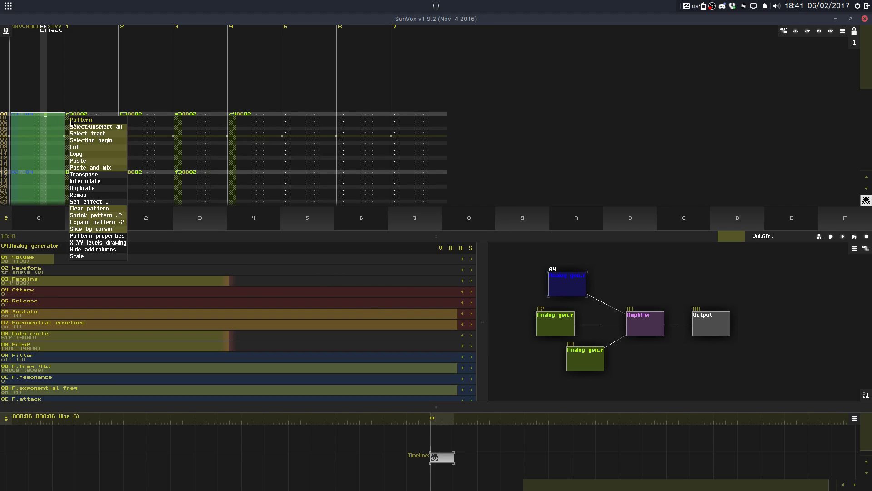
pyautogui.click(98, 179)
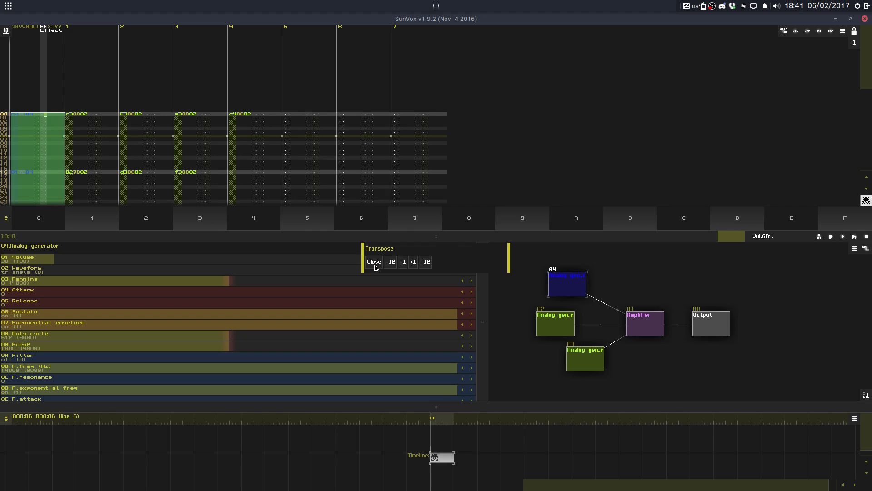
pyautogui.click(377, 262)
# Step: Place the cursor in the note column of track 4 and make the pattern editor slightly taller
pyautogui.click(220, 164)
pyautogui.click(253, 149)
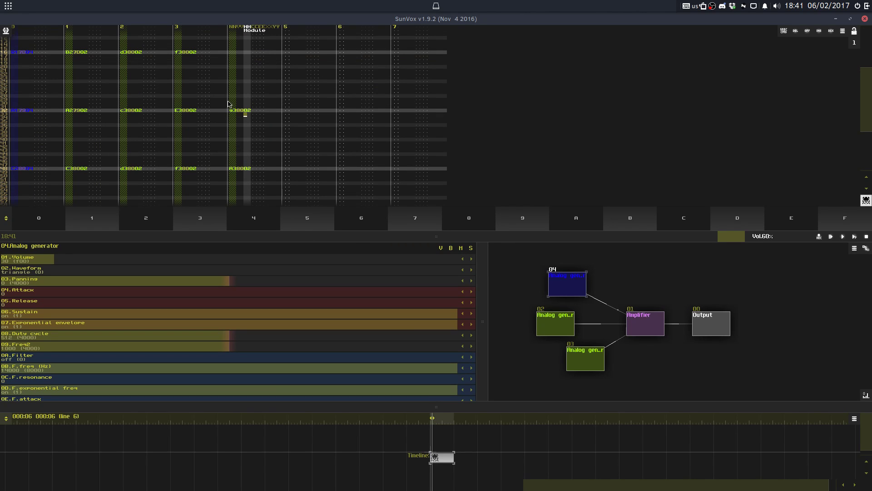
pyautogui.click(243, 131)
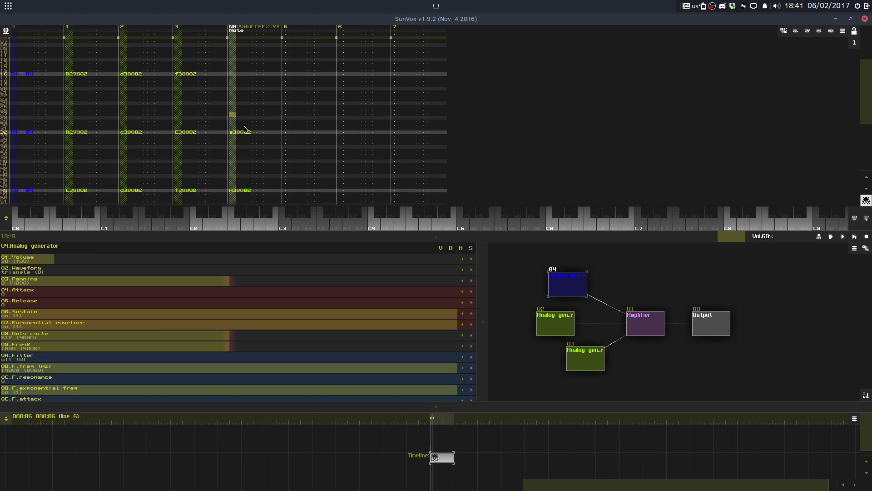
pyautogui.scroll(3, 230, 97)
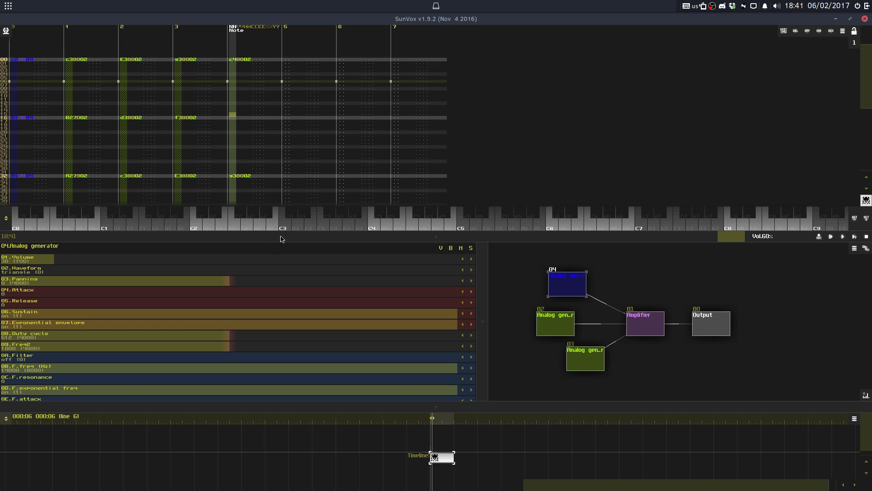
pyautogui.moveTo(282, 237); pyautogui.dragTo(281, 257)
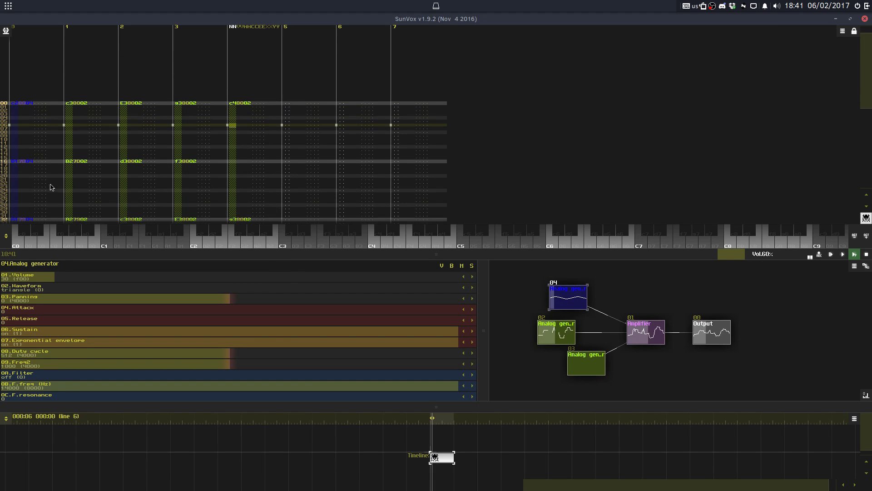
# Step: Lower the volume of Analog generator 02 and set the waveform of Analog generator 04 to sin
pyautogui.click(549, 338)
pyautogui.click(571, 300)
pyautogui.moveTo(557, 332); pyautogui.dragTo(551, 331)
pyautogui.moveTo(159, 278); pyautogui.dragTo(109, 278)
pyautogui.rightClick(577, 301)
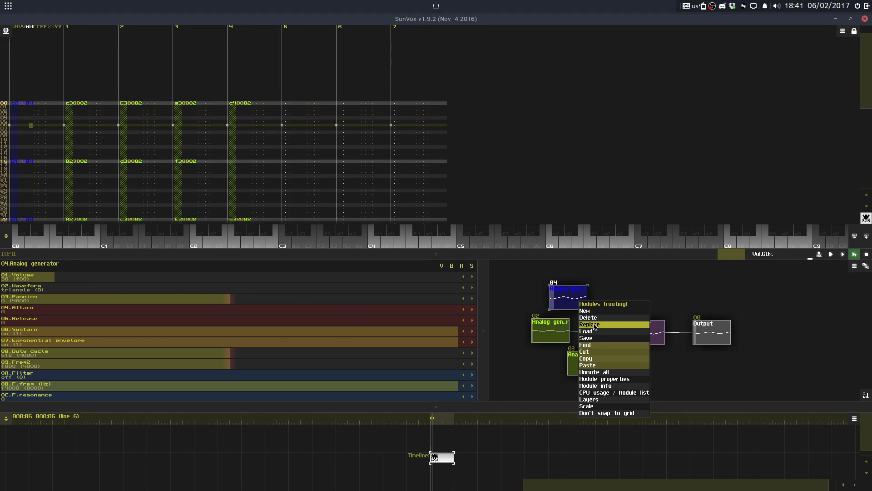
pyautogui.scroll(4, 208, 291)
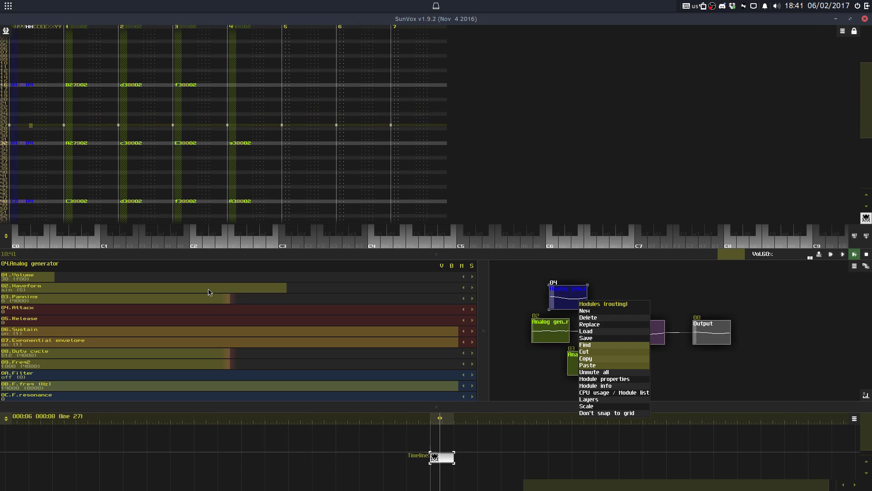
# Step: Select all of track 0 and transpose its bass notes by -12
pyautogui.doubleClick(17, 123)
pyautogui.rightClick(28, 121)
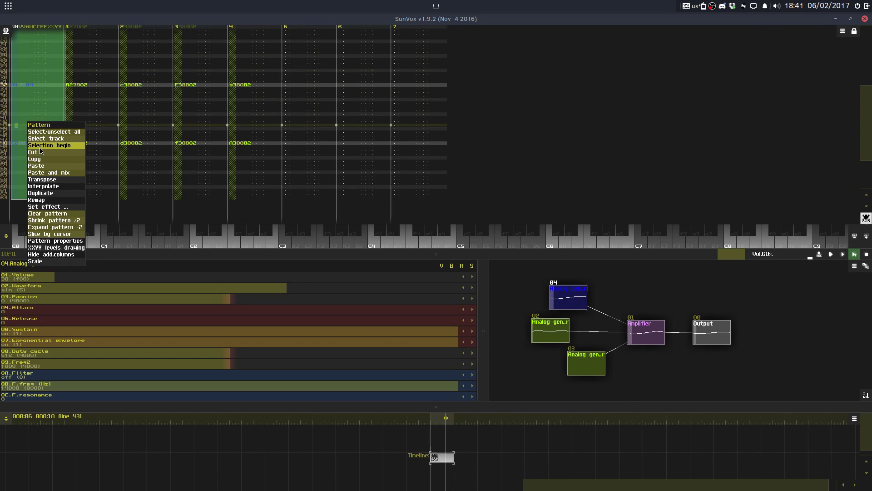
pyautogui.click(42, 180)
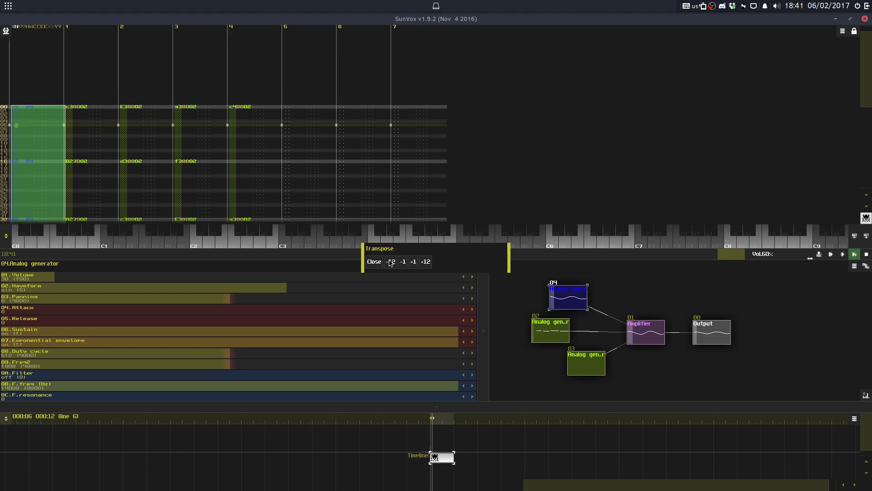
pyautogui.click(374, 263)
pyautogui.click(91, 207)
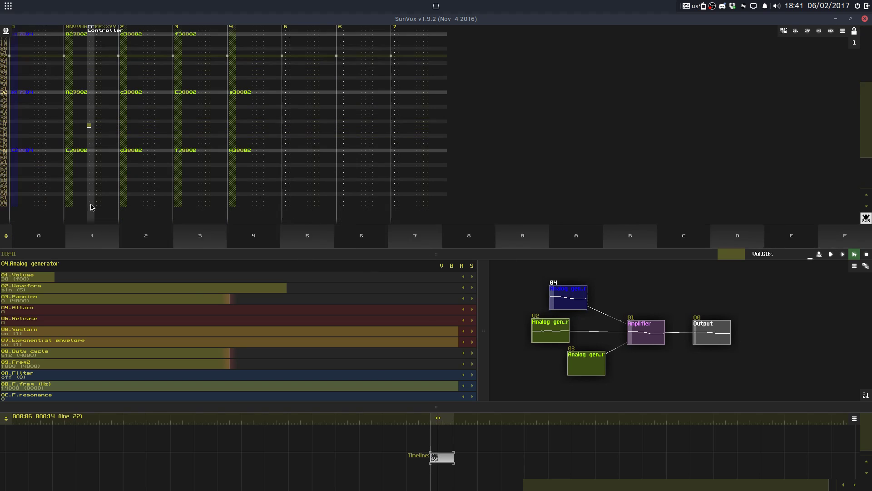
# Step: Try to transpose only the track 0 note at line 48, undo the change, and leave edit mode
pyautogui.rightClick(39, 175)
pyautogui.click(62, 234)
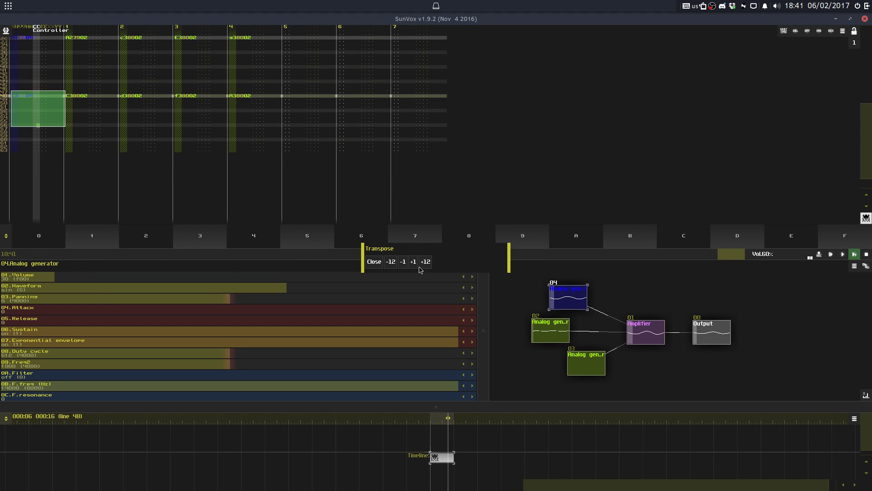
pyautogui.click(374, 262)
pyautogui.hotkey('ctrl', 'z')
pyautogui.click(67, 85)
pyautogui.press('space')
# Step: Set Analog generator 02's volume to 12 and attack to 211, making room for the module area
pyautogui.click(549, 330)
pyautogui.moveTo(178, 278); pyautogui.dragTo(214, 93)
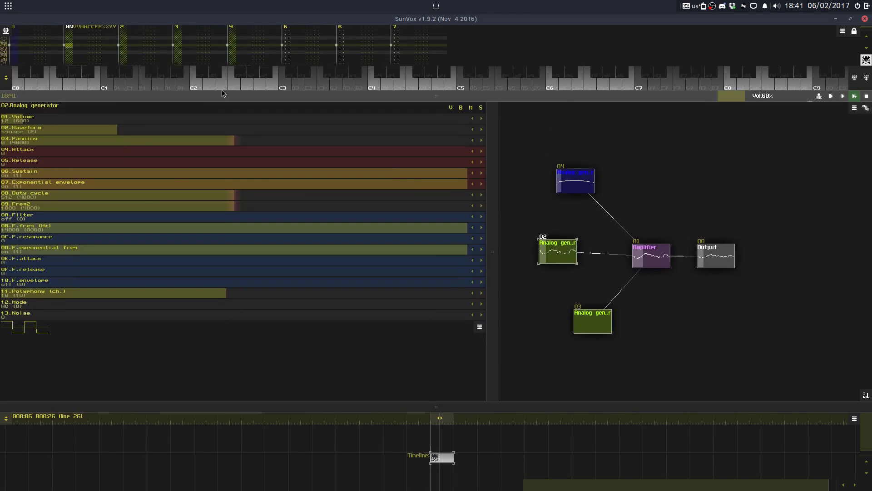
pyautogui.moveTo(562, 258); pyautogui.dragTo(540, 265)
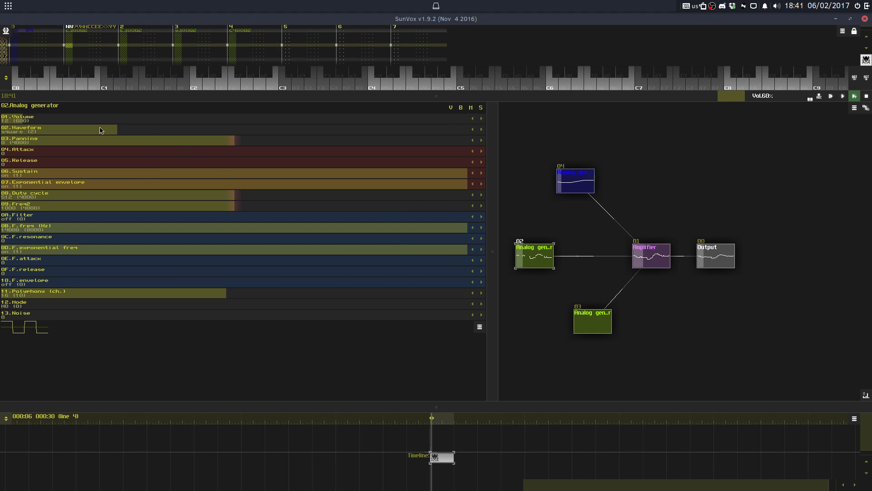
pyautogui.moveTo(112, 151); pyautogui.dragTo(114, 156)
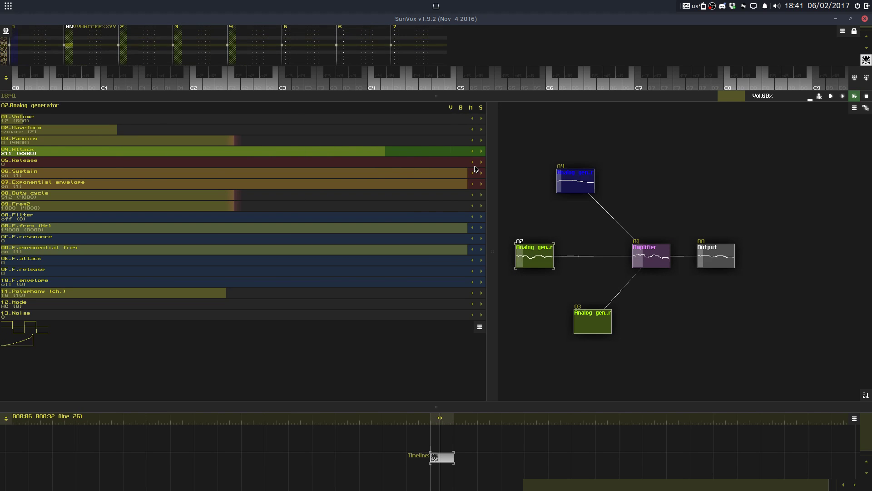
# Step: Enlarge the pattern editor and copy the c48002 note from line 0 of track 4 to line 16
pyautogui.moveTo(458, 97); pyautogui.dragTo(478, 427)
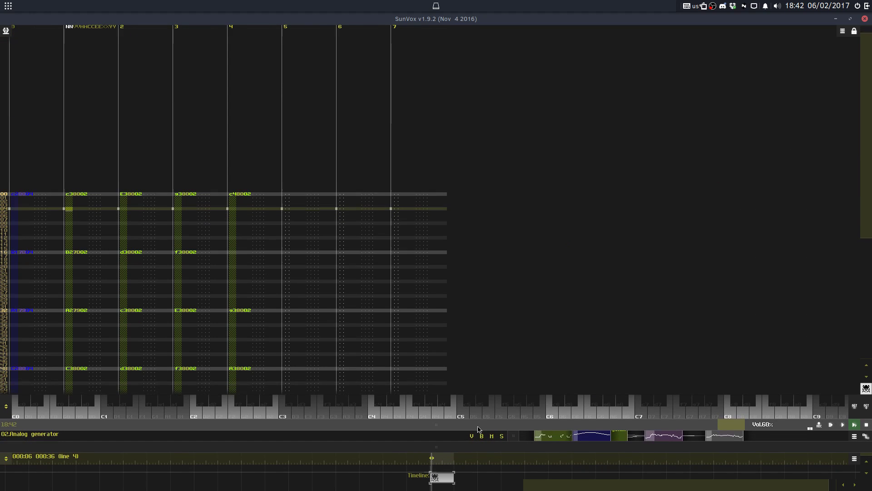
pyautogui.click(246, 173)
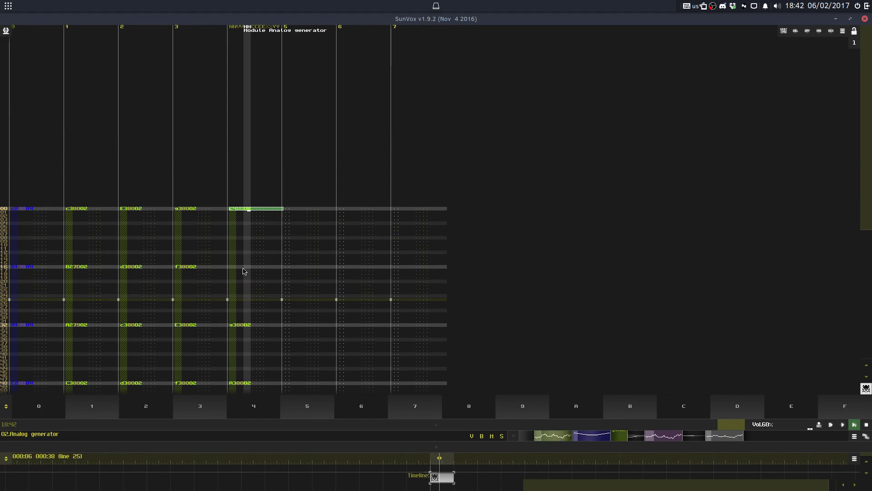
pyautogui.click(243, 268)
pyautogui.write('c48002')
pyautogui.click(251, 321)
pyautogui.press('space')
# Step: Shrink the pattern editor to bring back the module area, and leave edit mode
pyautogui.moveTo(437, 426); pyautogui.dragTo(399, 179)
pyautogui.press('space')
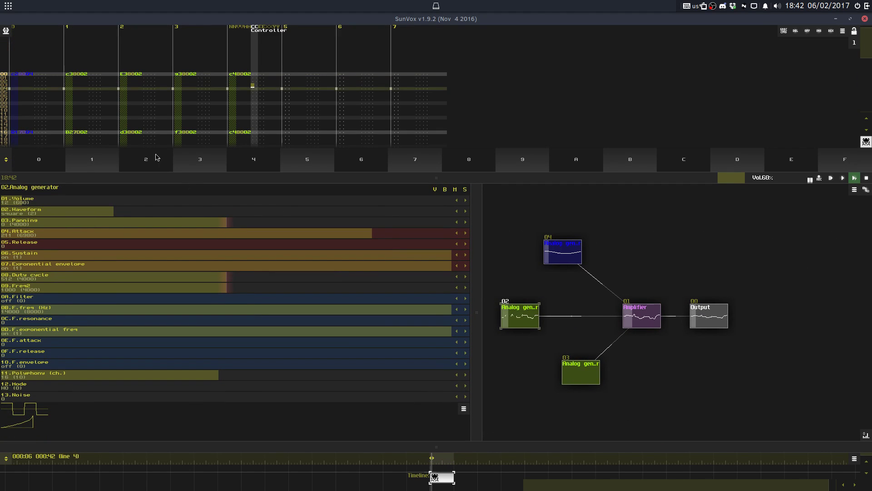
pyautogui.press('space')
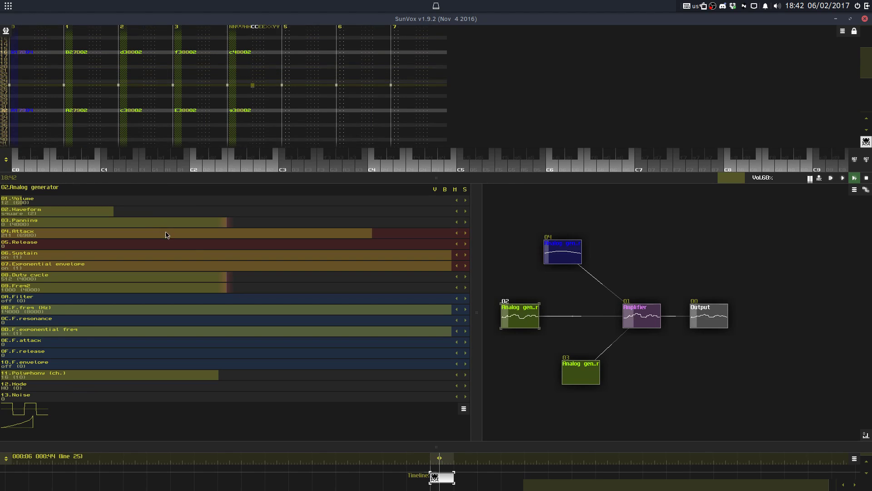
# Step: Move the Output module farther from the Amplifier and add a second Amplifier module between them
pyautogui.moveTo(710, 318); pyautogui.dragTo(783, 323)
pyautogui.doubleClick(713, 321)
pyautogui.doubleClick(449, 200)
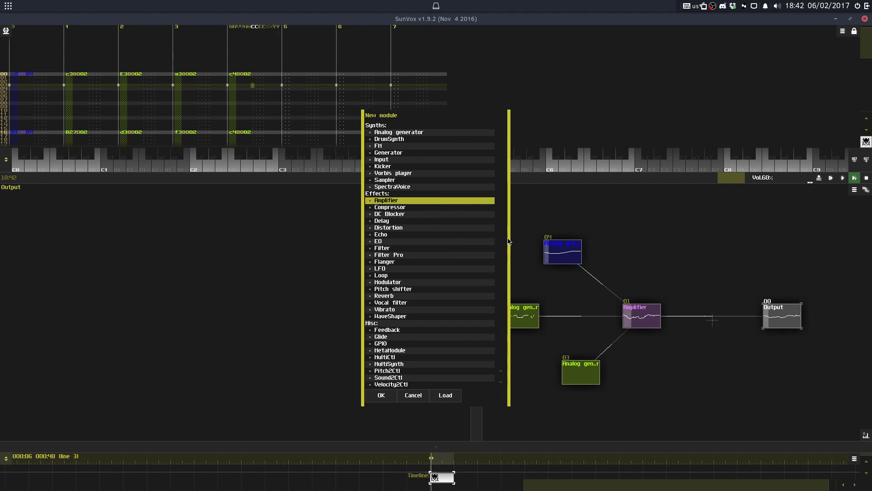
# Step: Route the first Amplifier through the new Amplifier into Output, remove the direct link, and align the new module with the chain
pyautogui.moveTo(654, 319); pyautogui.dragTo(713, 320)
pyautogui.moveTo(714, 320); pyautogui.dragTo(776, 318)
pyautogui.moveTo(776, 318); pyautogui.dragTo(648, 314)
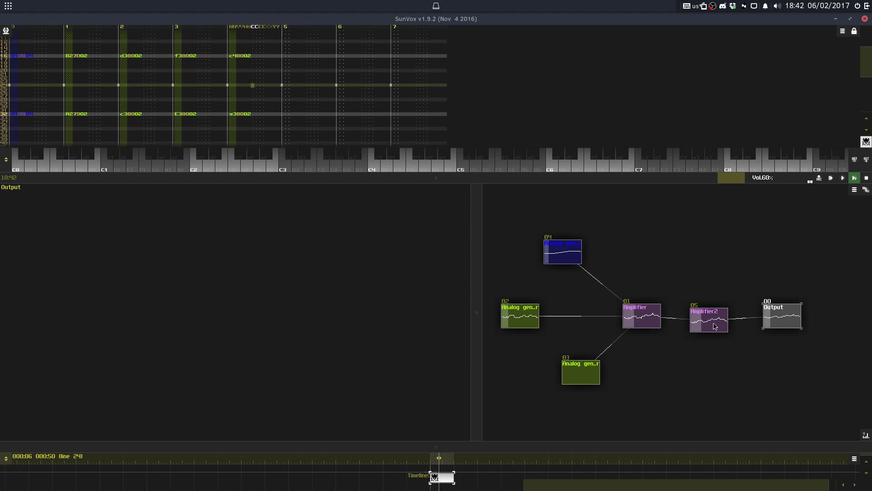
pyautogui.moveTo(715, 326); pyautogui.dragTo(729, 321)
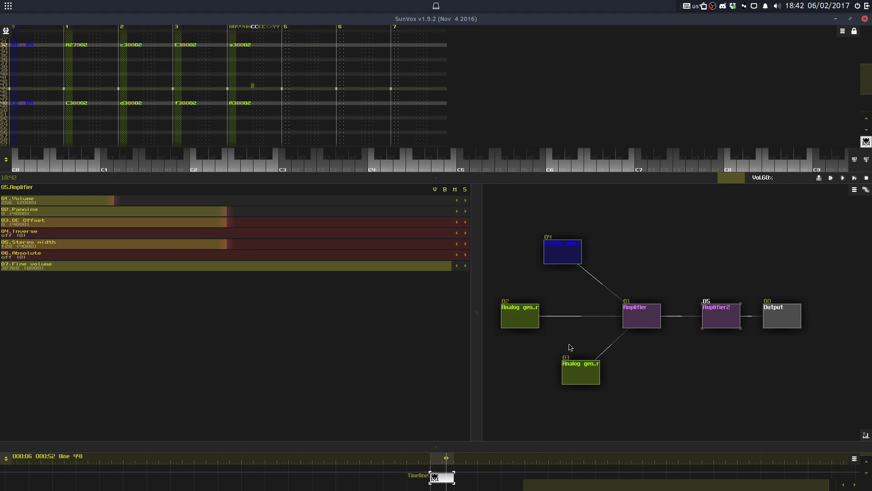
# Step: Select Analog generator module 03 and start playing the pattern
pyautogui.click(576, 373)
pyautogui.rightClick(594, 346)
pyautogui.click(561, 347)
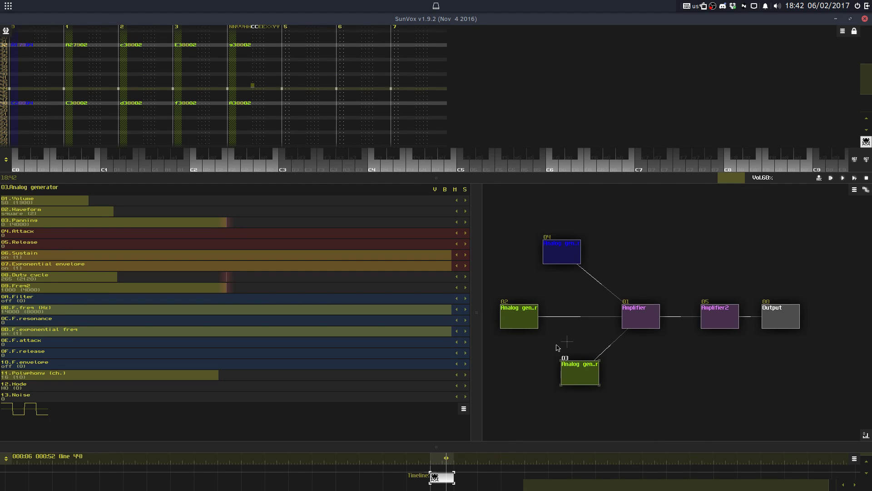
pyautogui.press('space')
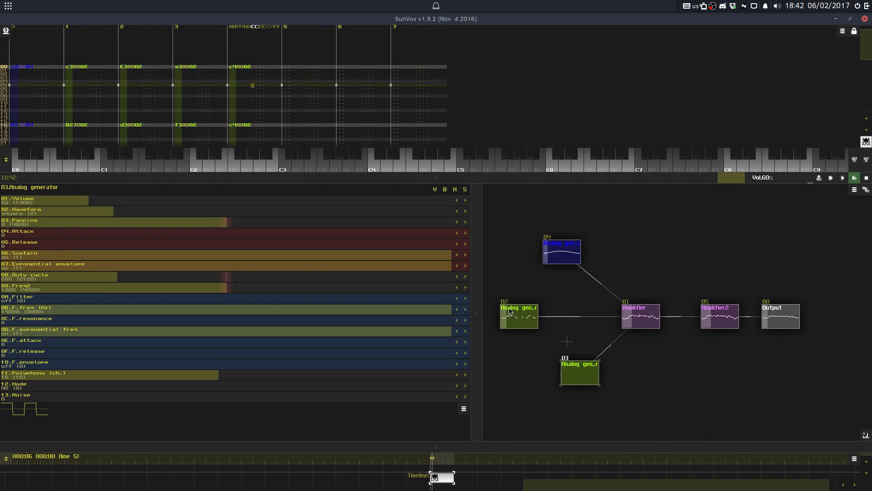
# Step: Enlarge the pattern editor and set the pattern's length to 96 lines
pyautogui.moveTo(477, 209); pyautogui.dragTo(486, 350)
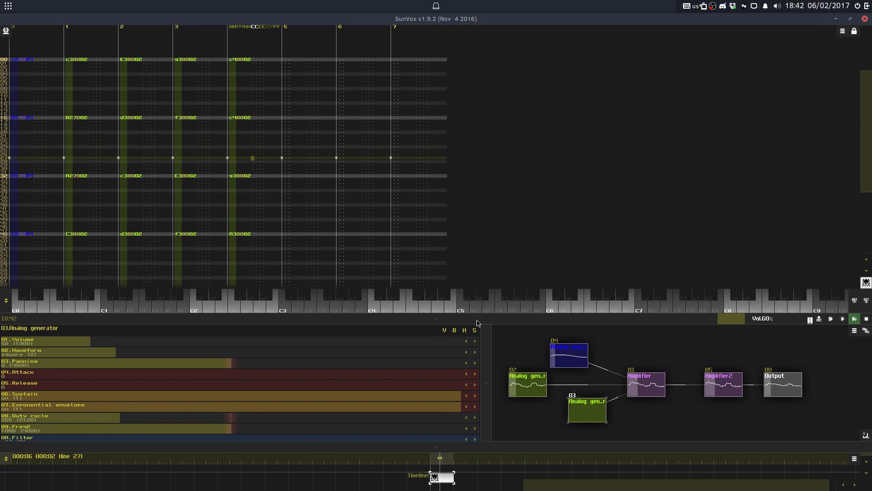
pyautogui.rightClick(282, 223)
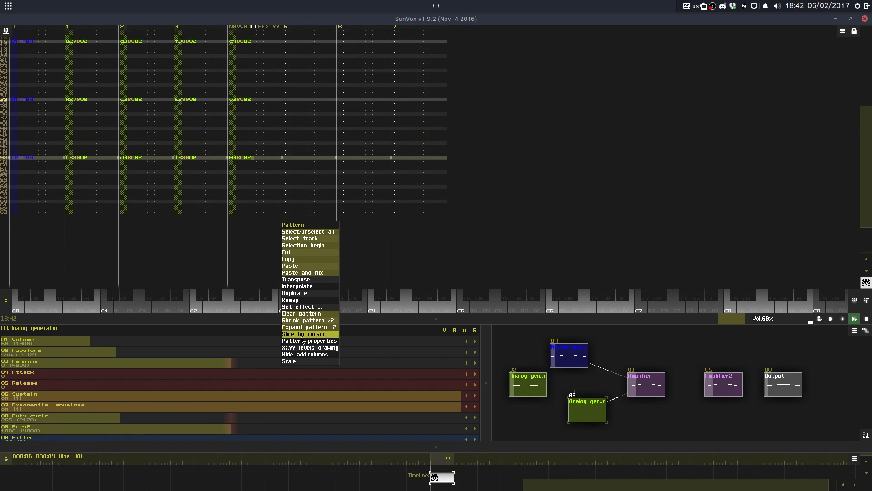
pyautogui.click(302, 341)
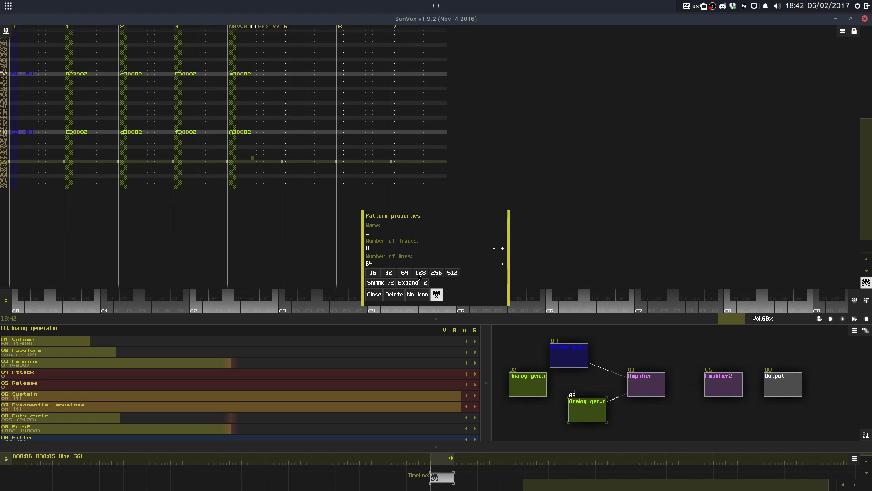
pyautogui.click(503, 264)
pyautogui.click(503, 264)
pyautogui.click(502, 264)
pyautogui.click(503, 263)
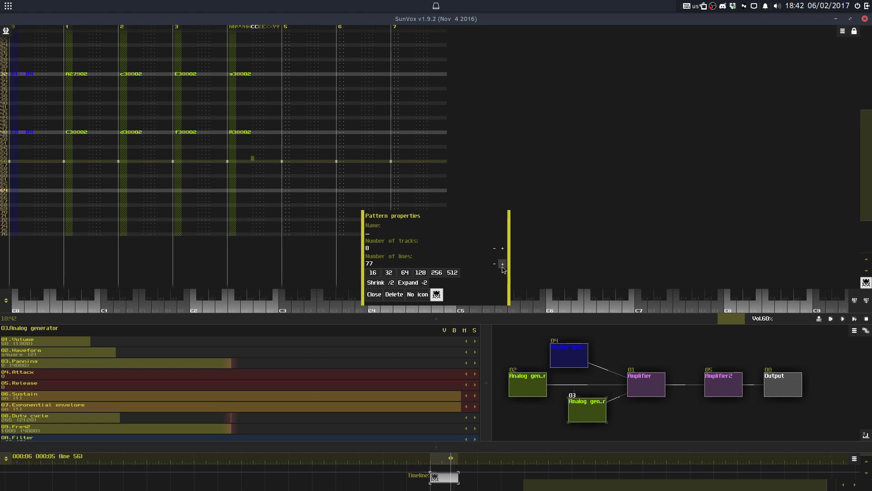
pyautogui.click(503, 264)
pyautogui.click(503, 264)
pyautogui.click(502, 264)
pyautogui.click(503, 264)
pyautogui.click(502, 264)
pyautogui.click(502, 264)
pyautogui.click(502, 264)
pyautogui.click(502, 264)
pyautogui.click(502, 264)
pyautogui.click(503, 264)
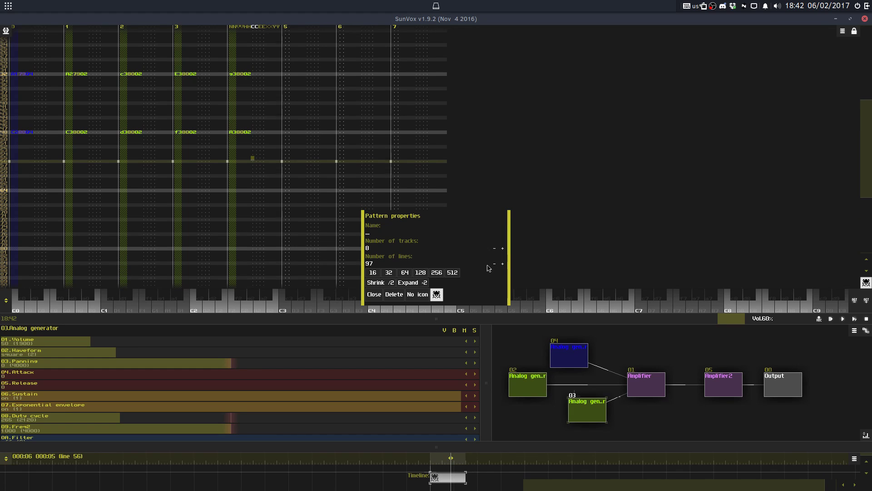
pyautogui.click(318, 257)
pyautogui.click(371, 298)
pyautogui.press('F9')
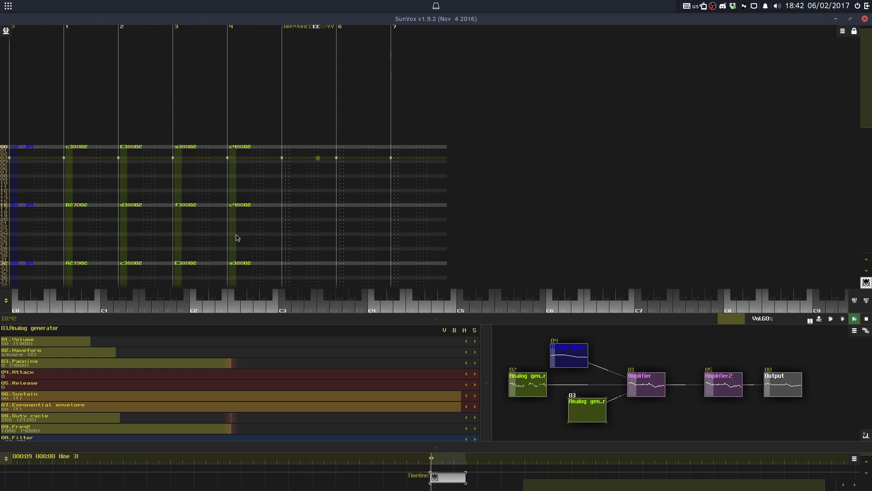
# Step: Enable edit mode and move the chords with their bass notes at lines 32 and 48 down to lines 48 and 64
pyautogui.press('space')
pyautogui.click(238, 234)
pyautogui.moveTo(231, 180); pyautogui.dragTo(15, 282)
pyautogui.hotkey('ctrl', 'x')
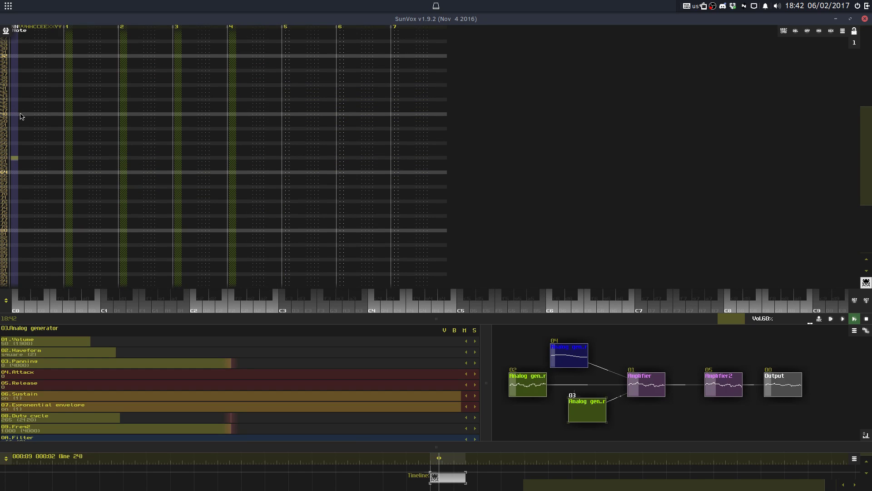
pyautogui.click(21, 113)
pyautogui.hotkey('ctrl', 'v')
# Step: Copy the chord and bass note from line 48 to line 32
pyautogui.moveTo(97, 165); pyautogui.dragTo(253, 166)
pyautogui.hotkey('ctrl', 'c')
pyautogui.click(22, 93)
pyautogui.hotkey('ctrl', 'v')
pyautogui.click(105, 228)
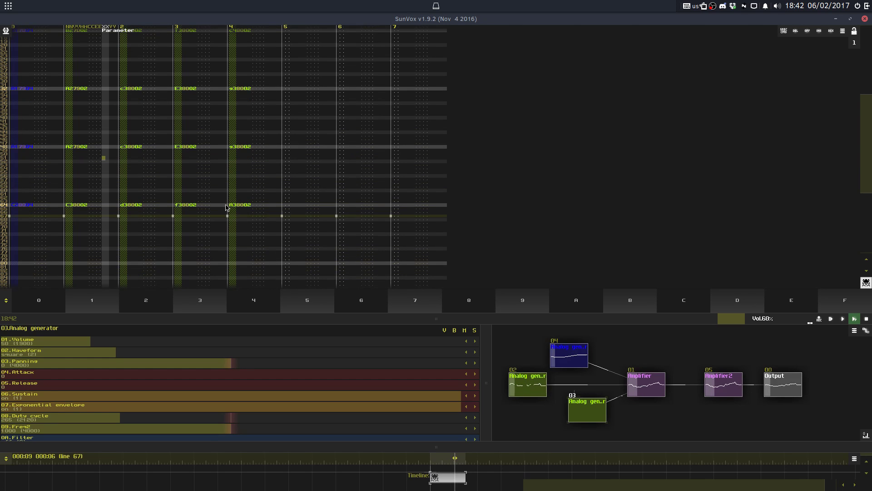
# Step: Move the chord and bass note from line 64 to line 80
pyautogui.moveTo(242, 206); pyautogui.dragTo(33, 215)
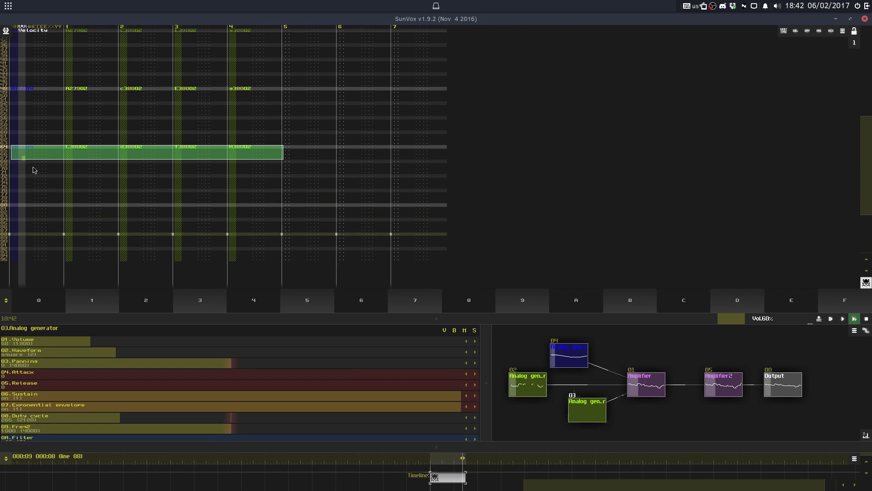
pyautogui.press('Delete')
pyautogui.click(17, 204)
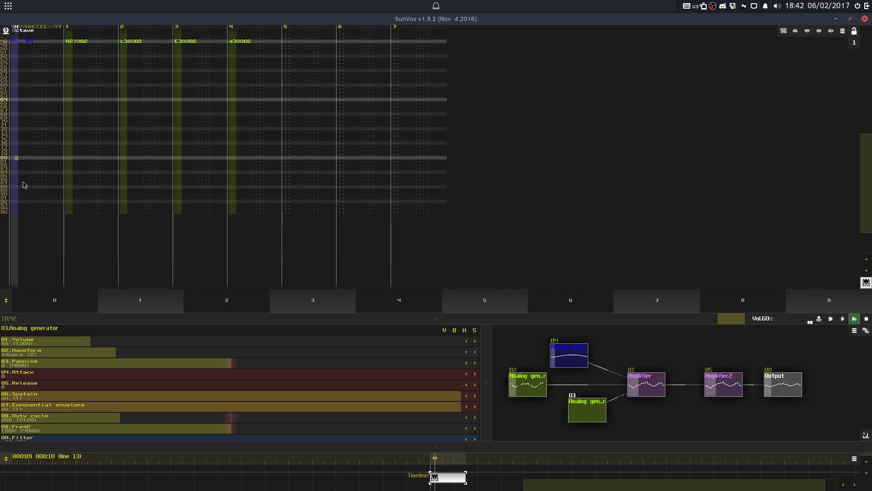
pyautogui.hotkey('ctrl', 'v')
pyautogui.click(29, 93)
pyautogui.click(28, 93)
# Step: Move the chords and bass notes at lines 32 and 48 down to lines 48 and 64
pyautogui.moveTo(20, 171); pyautogui.dragTo(249, 181)
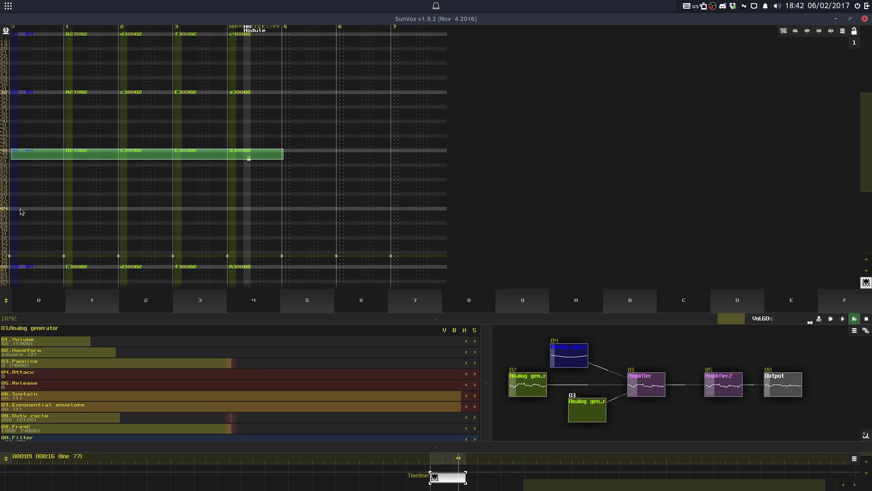
pyautogui.moveTo(14, 92); pyautogui.dragTo(225, 94)
pyautogui.click(4, 111)
pyautogui.click(112, 233)
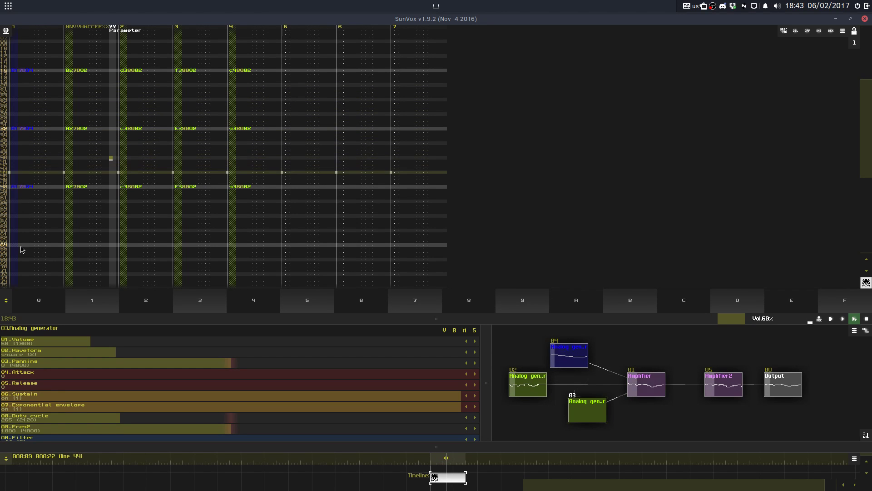
pyautogui.moveTo(19, 129); pyautogui.dragTo(278, 209)
pyautogui.hotkey('ctrl', 'x')
pyautogui.click(17, 137)
pyautogui.hotkey('ctrl', 'v')
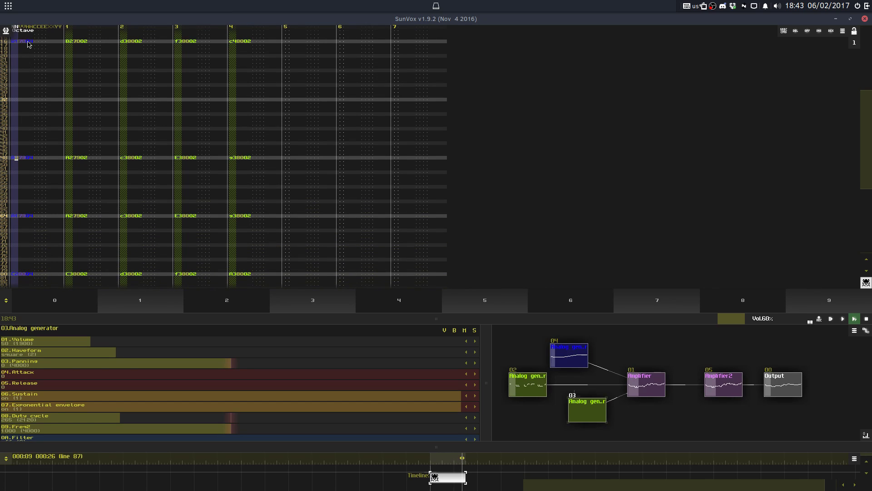
# Step: Copy the chord and bass note from line 16 to line 32, and leave edit mode
pyautogui.moveTo(29, 43); pyautogui.dragTo(270, 66)
pyautogui.hotkey('ctrl', 'c')
pyautogui.click(44, 195)
pyautogui.hotkey('ctrl', 'v')
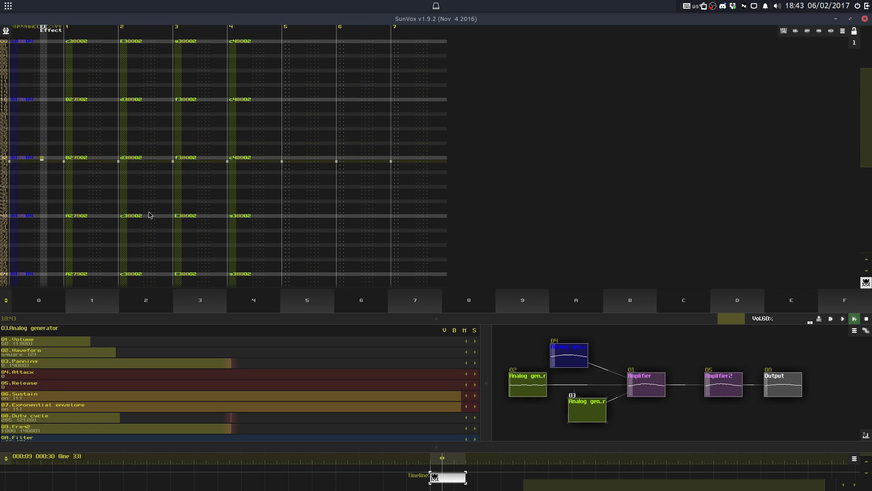
pyautogui.click(154, 237)
pyautogui.scroll(-5, 154, 239)
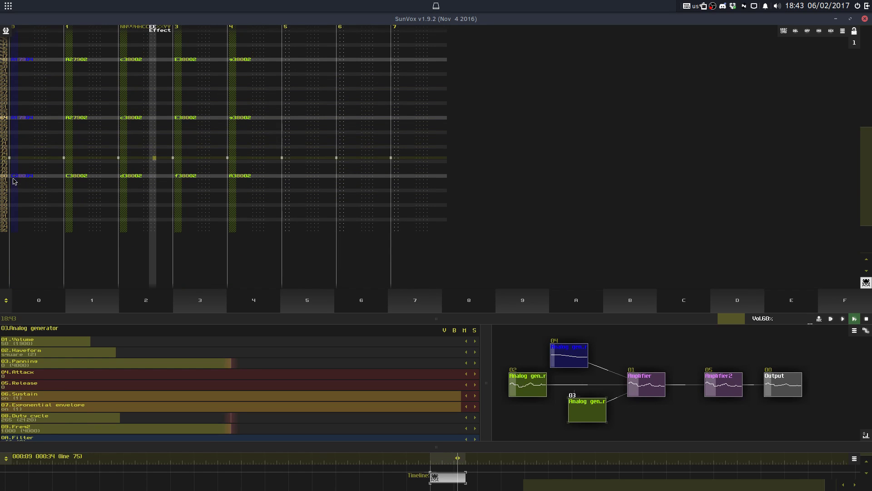
pyautogui.press('space')
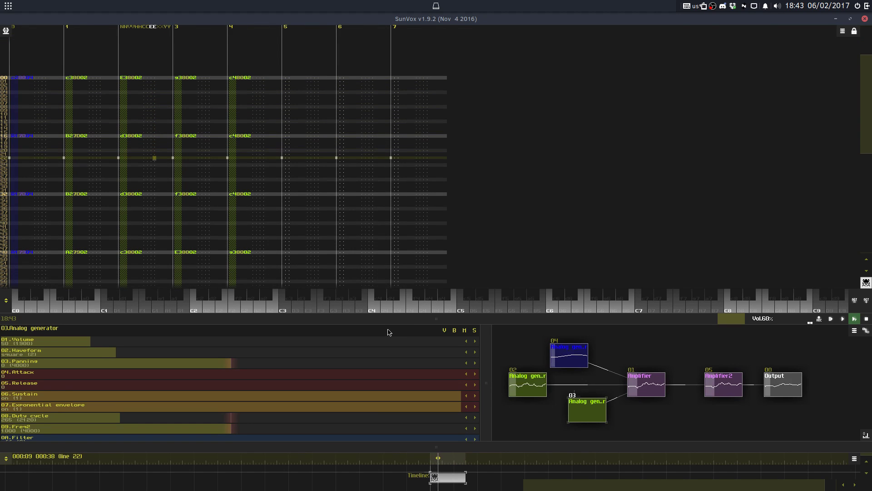
# Step: Shrink the pattern editor and set Analog generator 03's duty cycle to 508 and its waveform to saw
pyautogui.moveTo(519, 319); pyautogui.dragTo(446, 184)
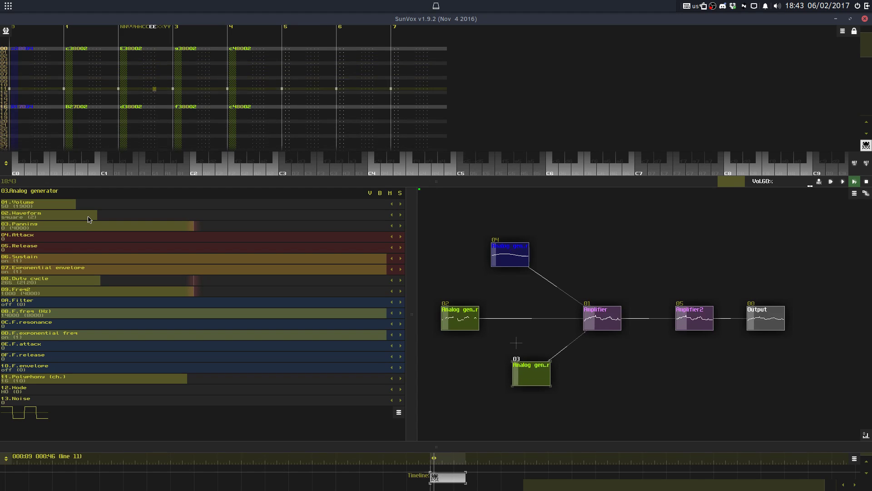
pyautogui.moveTo(101, 281); pyautogui.dragTo(195, 282)
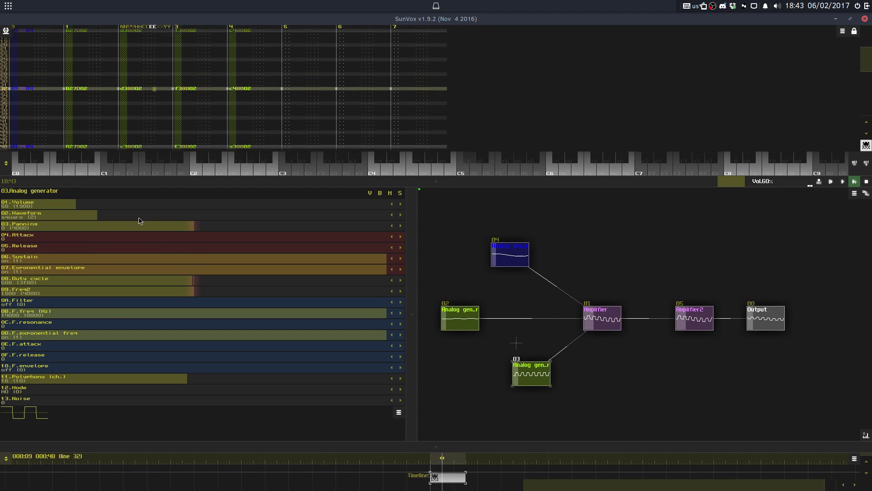
pyautogui.scroll(-2, 139, 218)
pyautogui.scroll(1, 139, 219)
# Step: Stop playback, set the pattern's length to 128 lines, and enlarge the pattern editor
pyautogui.moveTo(169, 182); pyautogui.dragTo(188, 374)
pyautogui.press('space')
pyautogui.click(125, 97)
pyautogui.rightClick(134, 145)
pyautogui.click(172, 266)
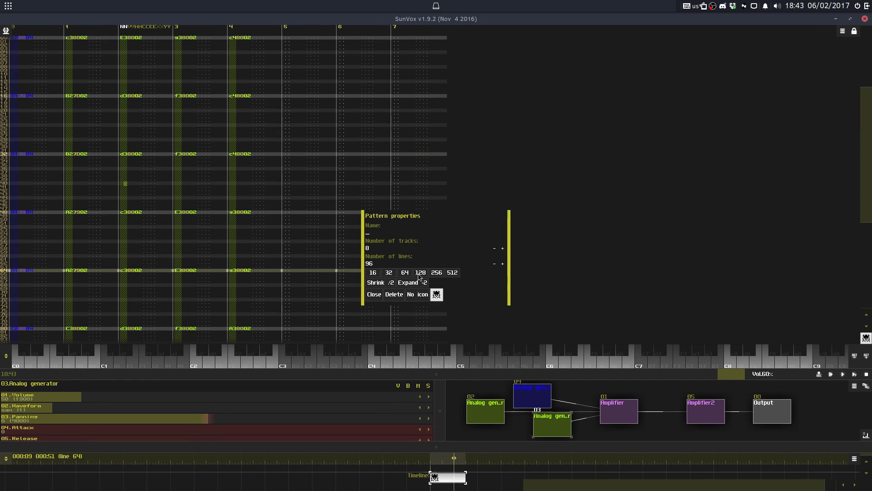
pyautogui.click(378, 295)
pyautogui.moveTo(362, 378); pyautogui.dragTo(361, 462)
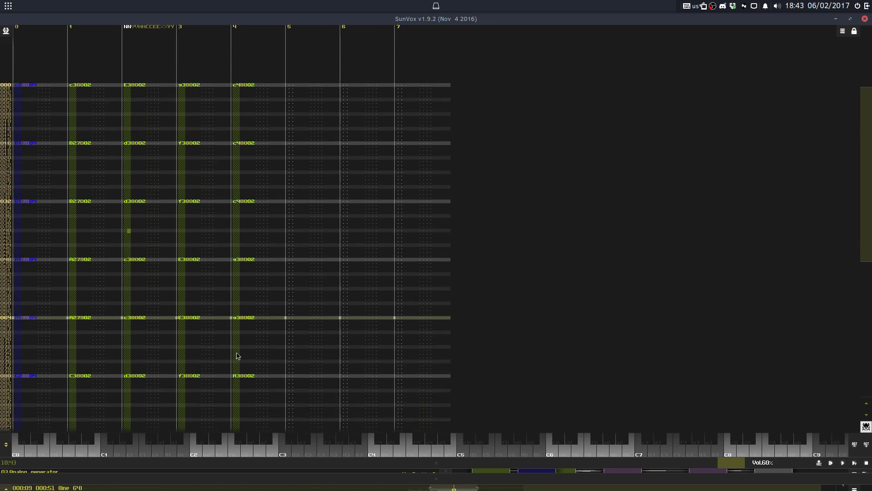
# Step: Play back the chord progression to check its timing, and stop it
pyautogui.click(236, 353)
pyautogui.click(232, 233)
pyautogui.click(244, 214)
pyautogui.click(259, 173)
pyautogui.click(260, 210)
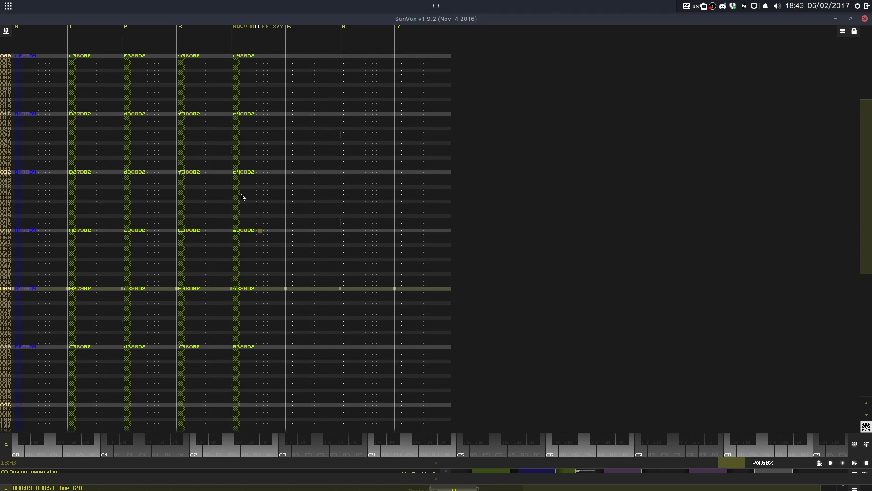
pyautogui.press('space')
pyautogui.press('space')
pyautogui.press('space')
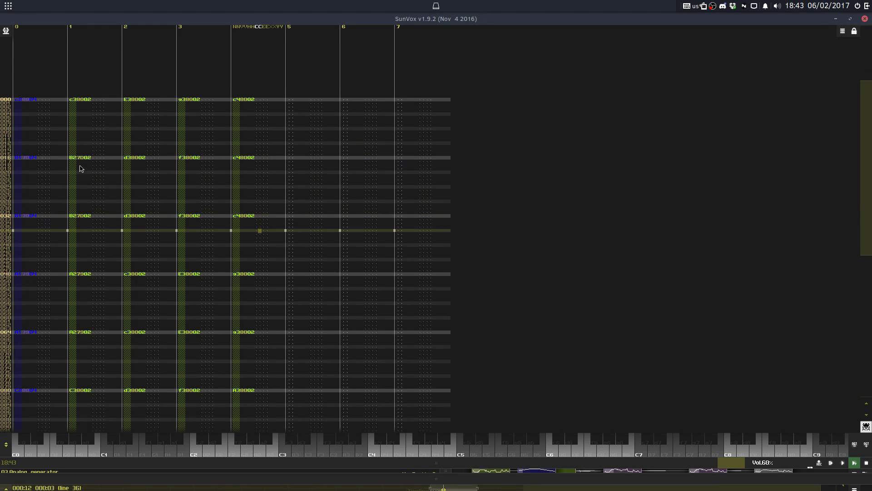
pyautogui.press('space')
# Step: Shift the chords from line 48 onward down by 16 lines and repeat the line 32 chord and bass note at line 48
pyautogui.moveTo(249, 165); pyautogui.dragTo(10, 353)
pyautogui.click(16, 100)
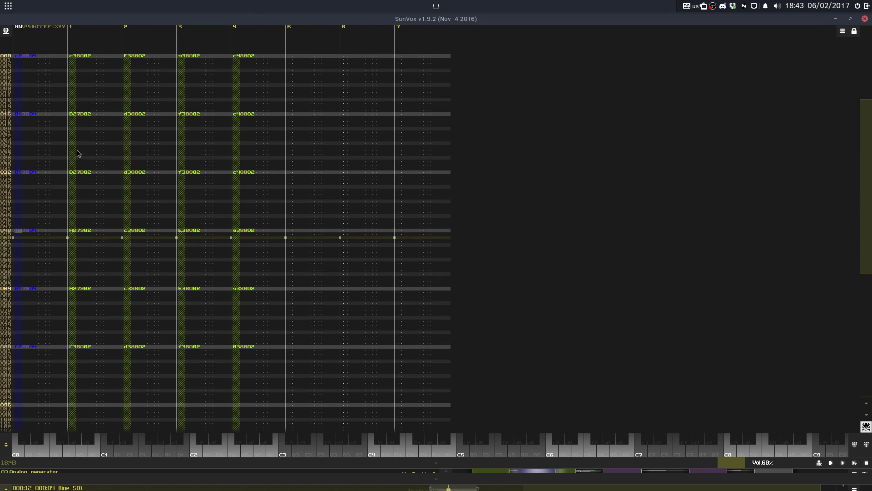
pyautogui.scroll(-4, 30, 291)
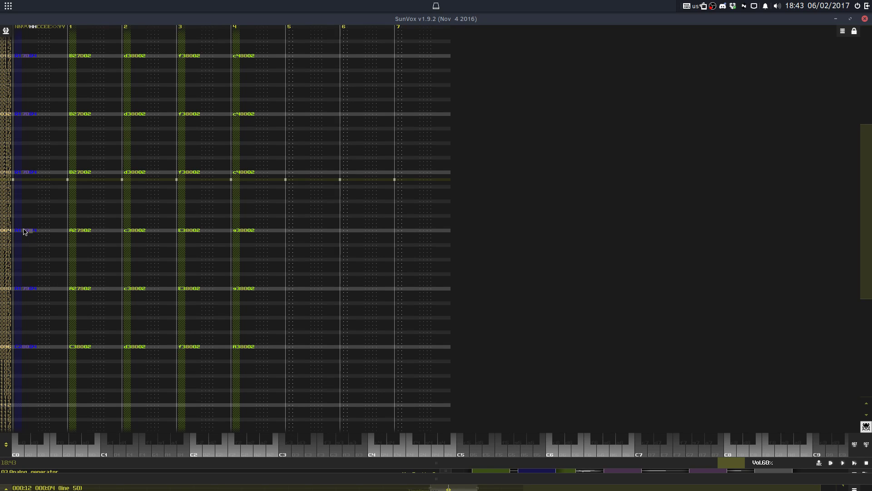
pyautogui.scroll(9, 33, 99)
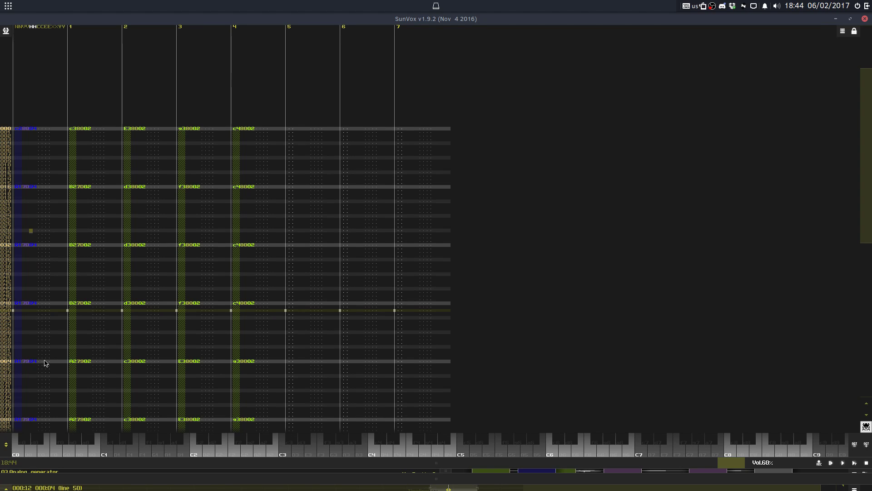
pyautogui.scroll(-9, 45, 363)
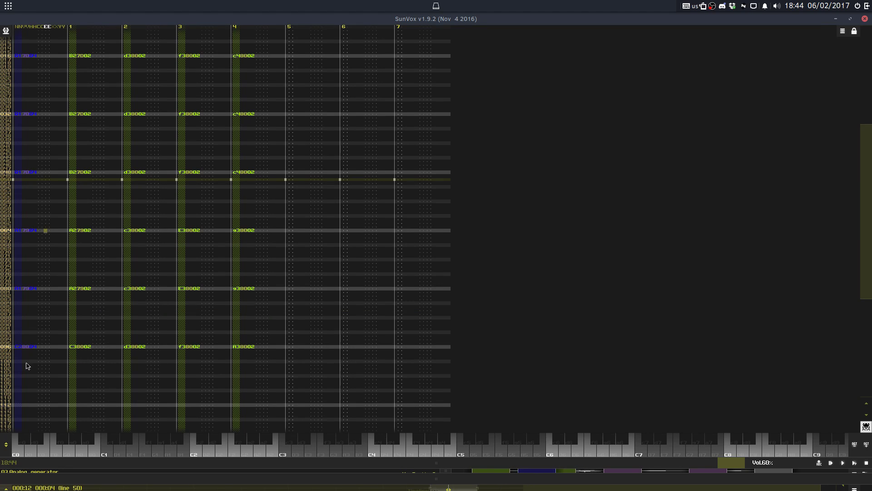
# Step: Copy the chord and bass note from line 96 to lines 80 and 112, and play the pattern
pyautogui.moveTo(35, 347); pyautogui.dragTo(256, 348)
pyautogui.scroll(-8, 96, 170)
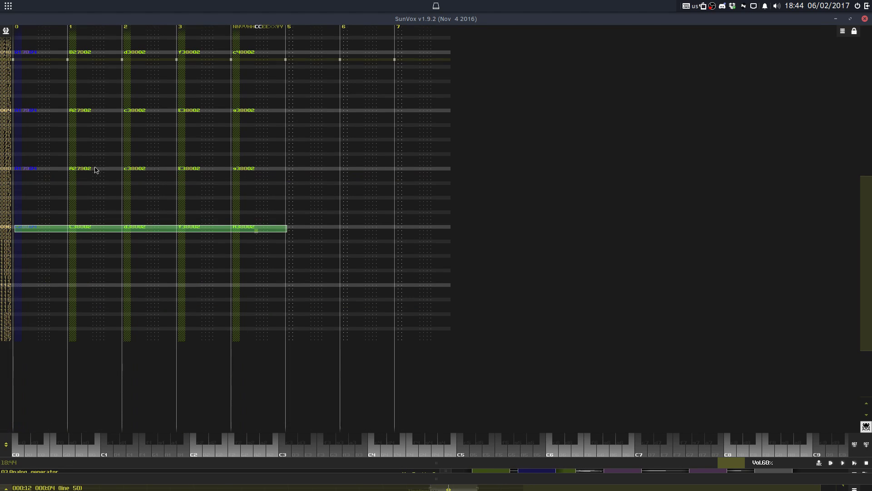
pyautogui.click(24, 169)
pyautogui.hotkey('ctrl', 'v')
pyautogui.click(32, 347)
pyautogui.hotkey('ctrl', 'v')
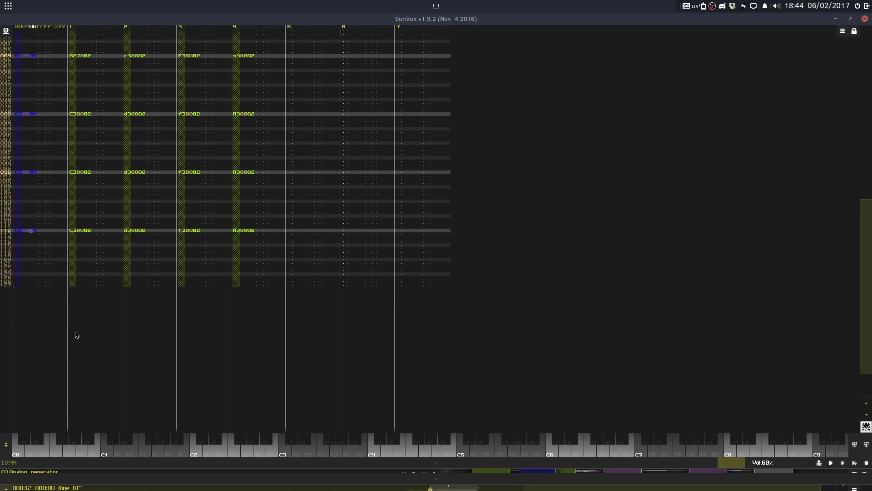
pyautogui.press('space')
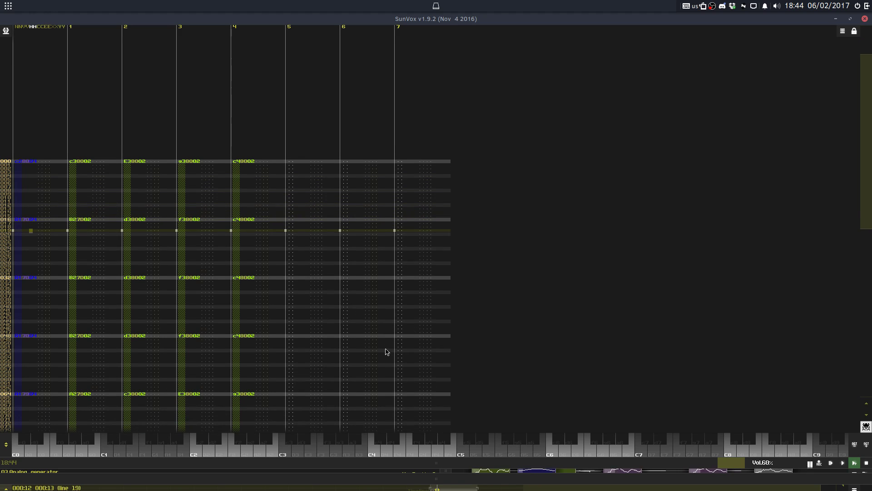
# Step: Shrink the pattern editor and set Analog generator 03's waveform to sin and its volume to 78
pyautogui.moveTo(436, 462); pyautogui.dragTo(397, 203)
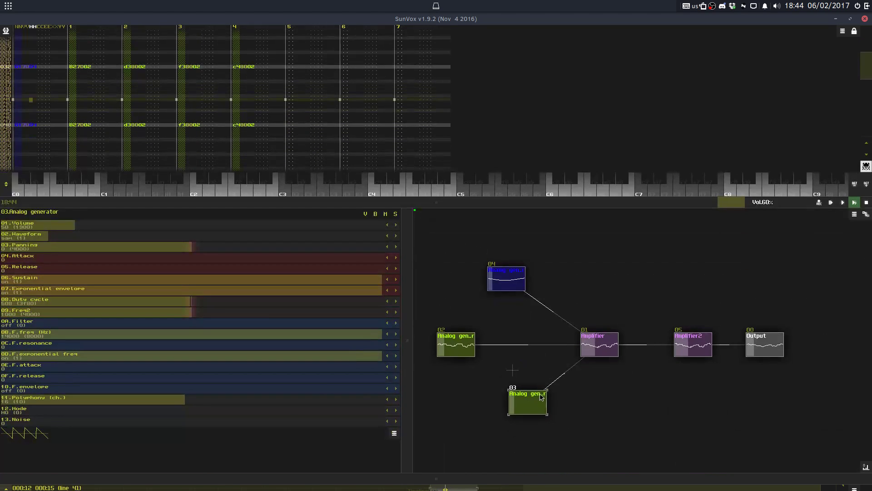
pyautogui.scroll(4, 155, 242)
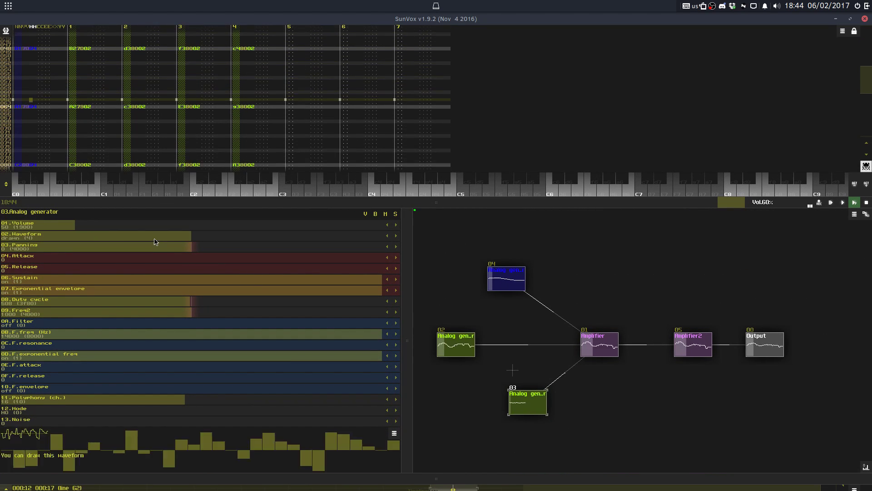
pyautogui.moveTo(180, 226); pyautogui.dragTo(184, 227)
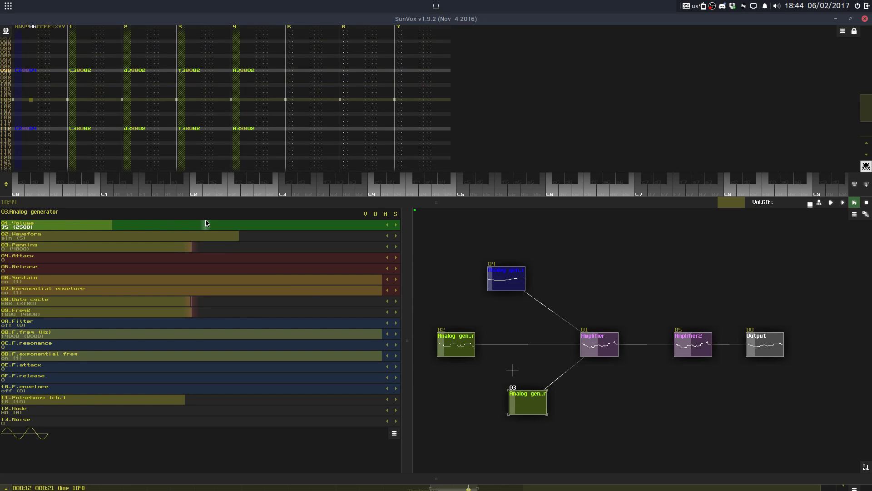
pyautogui.moveTo(206, 222); pyautogui.dragTo(209, 221)
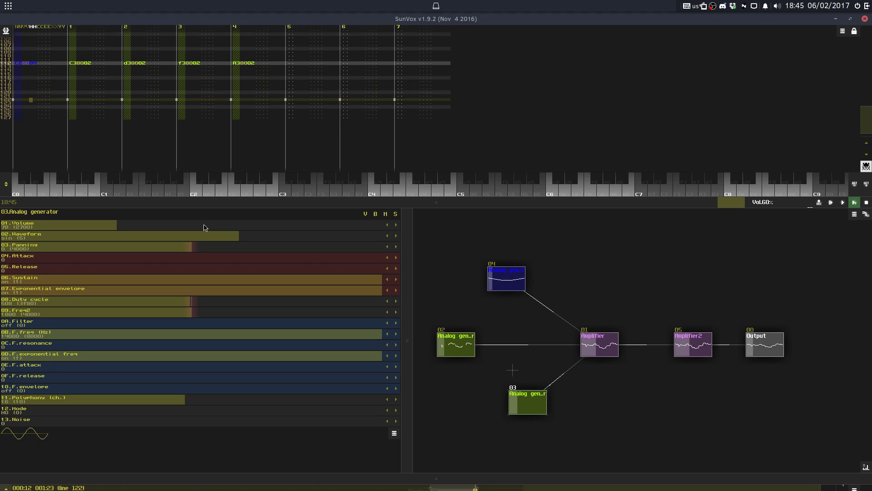
# Step: Play back the chord and bass pattern from the start and stop it
pyautogui.press('space')
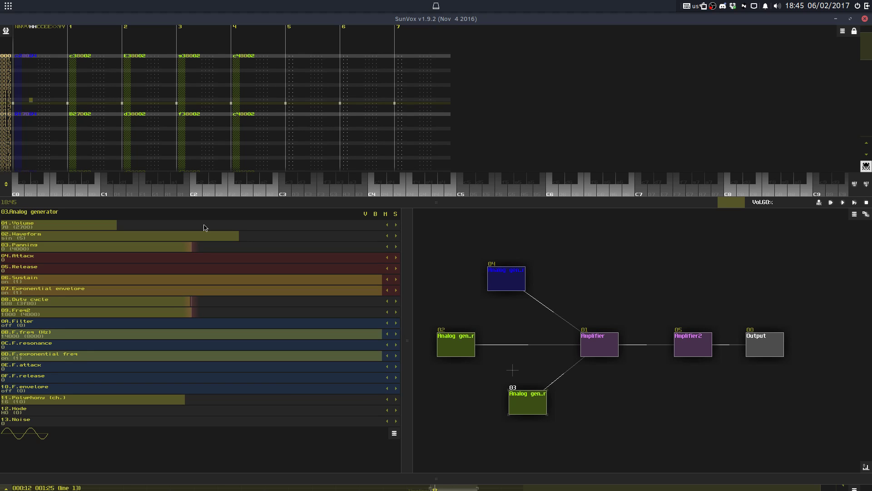
pyautogui.press('space')
pyautogui.press('space')
pyautogui.press('space')
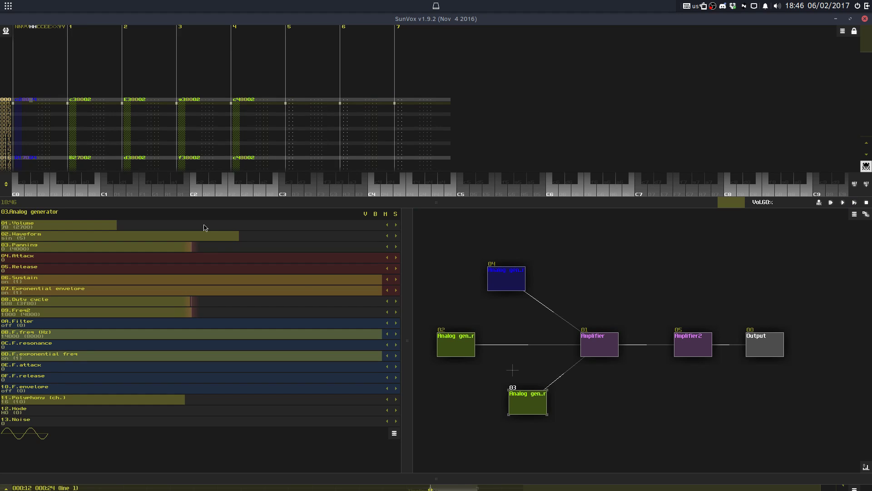
# Step: Enlarge the pattern editor, place the cursor in track 6, and replay the pattern briefly
pyautogui.moveTo(397, 203); pyautogui.dragTo(388, 321)
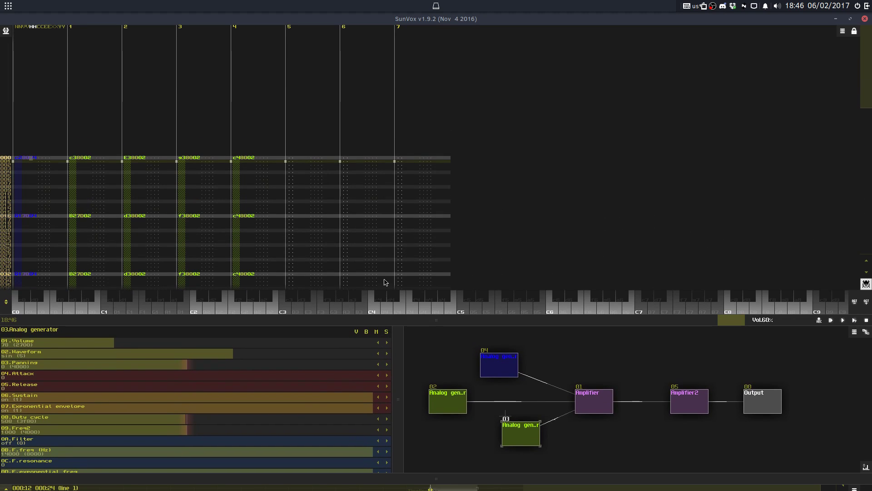
pyautogui.click(387, 257)
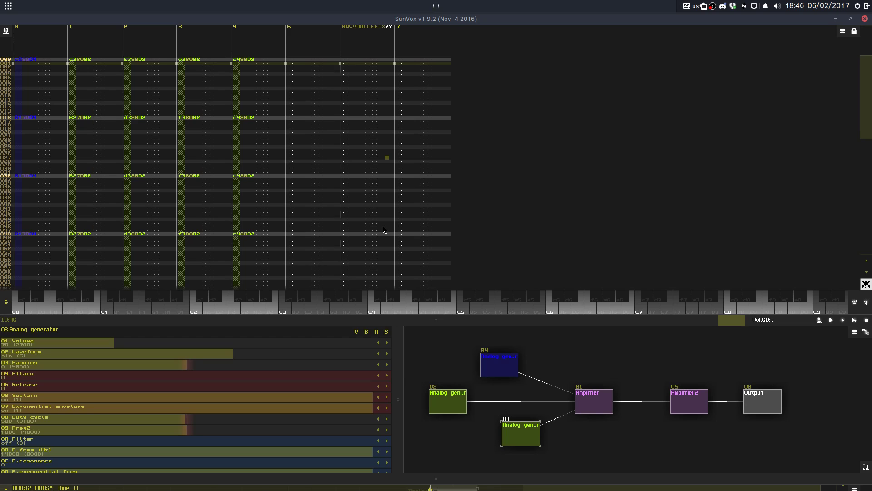
pyautogui.press('space')
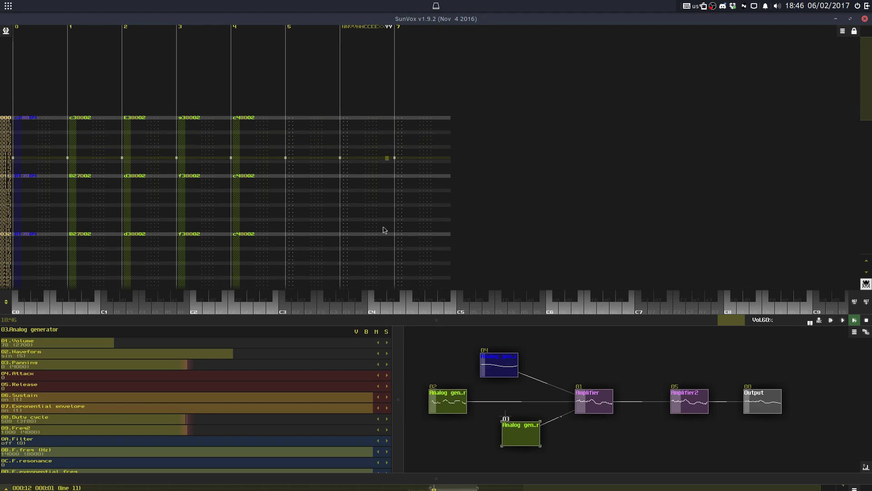
pyautogui.press('space')
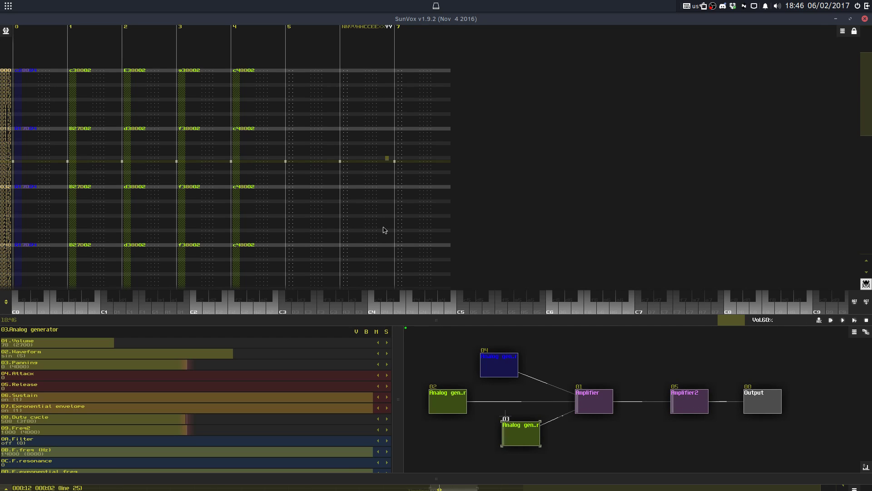
# Step: Audition the notes G#, F# and C# on Analog generator 03 with playback stopped
pyautogui.press('6')
pyautogui.press('5')
pyautogui.press('6')
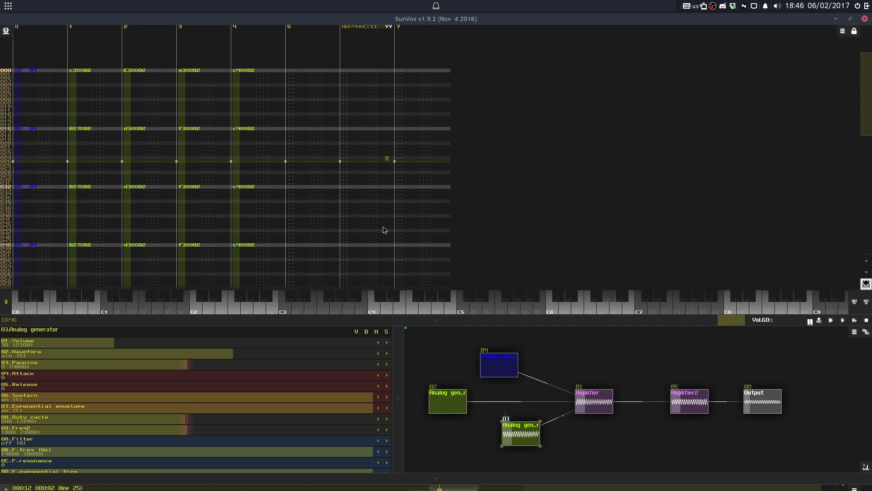
pyautogui.press('5')
pyautogui.press('2')
pyautogui.press('6')
pyautogui.press('2')
pyautogui.press('6')
pyautogui.press('6')
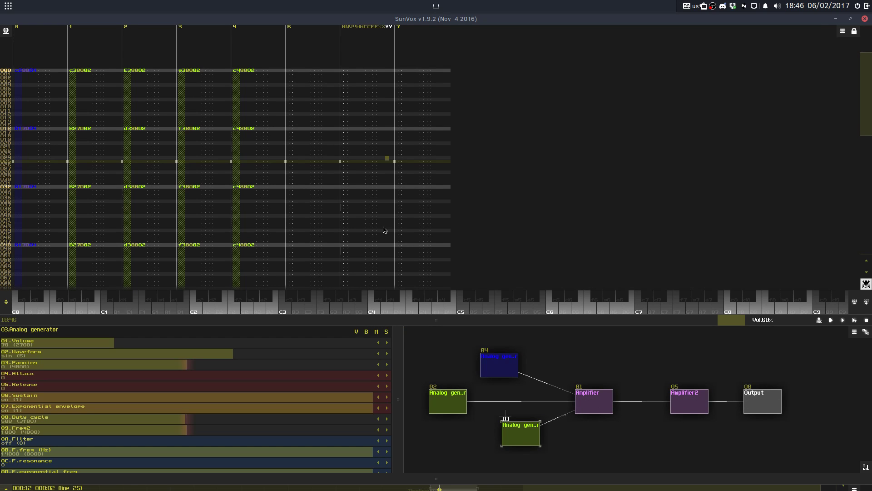
# Step: Play the pattern and improvise a melody over it on Analog generator 03 with C#, D#, E, F# and G#, and stop playback
pyautogui.press('space')
pyautogui.press('6')
pyautogui.press('5')
pyautogui.press('6')
pyautogui.press('5')
pyautogui.press('e')
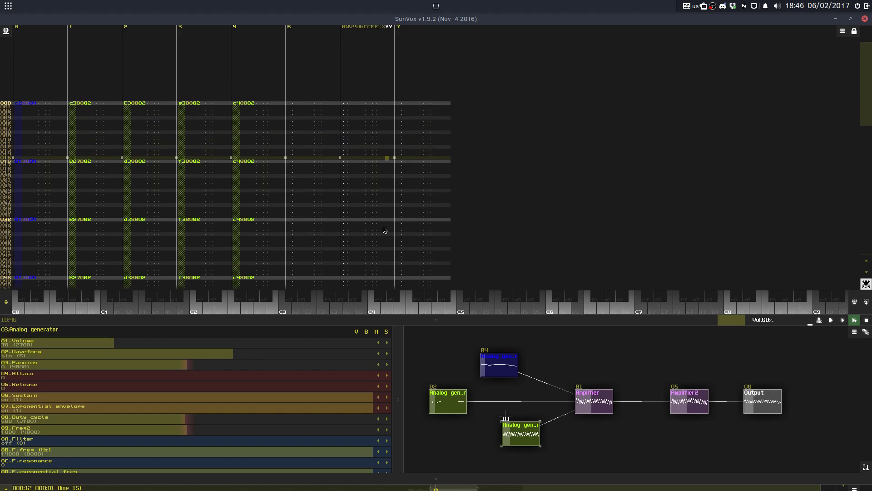
pyautogui.press('3')
pyautogui.press('2')
pyautogui.press('6')
pyautogui.press('6')
pyautogui.press('5')
pyautogui.press('e')
pyautogui.press('3')
pyautogui.press('2')
pyautogui.press('6')
pyautogui.press('5')
pyautogui.press('6')
pyautogui.press('5')
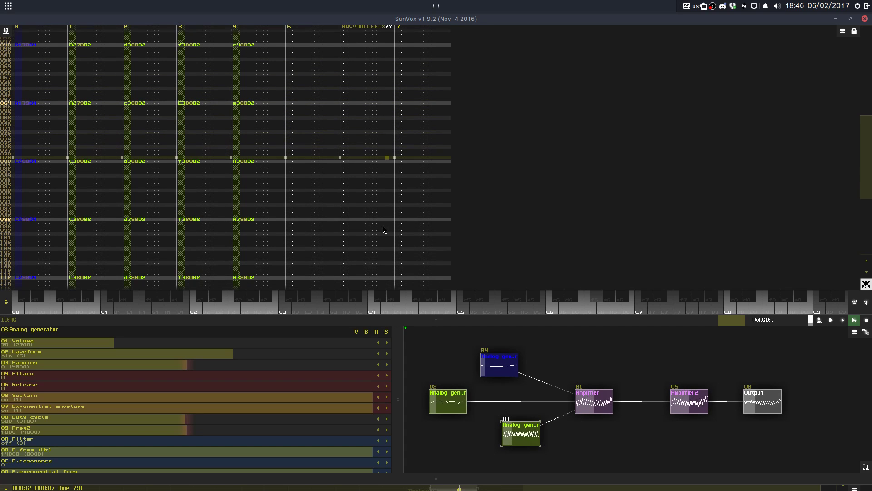
pyautogui.press('e')
pyautogui.press('3')
pyautogui.press('2')
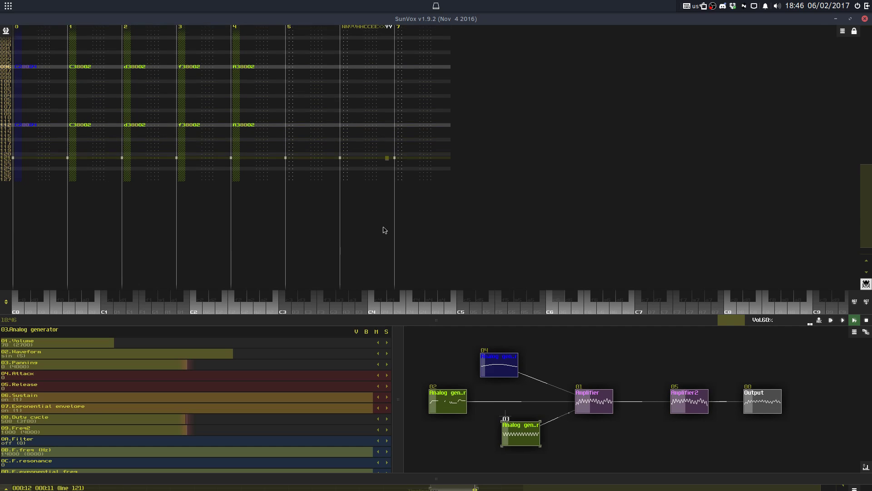
pyautogui.press('6')
pyautogui.press('6')
pyautogui.press('2')
pyautogui.press('6')
pyautogui.press('5')
pyautogui.press('3')
pyautogui.press('e')
pyautogui.press('2')
pyautogui.press('6')
pyautogui.press('2')
pyautogui.press('5')
pyautogui.press('e')
pyautogui.press('5')
pyautogui.press('3')
pyautogui.press('2')
pyautogui.press('5')
pyautogui.press('e')
pyautogui.press('6')
pyautogui.press('2')
pyautogui.press('5')
pyautogui.press('e')
pyautogui.press('6')
pyautogui.press('2')
pyautogui.press('5')
pyautogui.press('e')
pyautogui.press('6')
pyautogui.press('2')
pyautogui.press('5')
pyautogui.press('2')
pyautogui.press('e')
pyautogui.press('6')
pyautogui.press('2')
pyautogui.press('6')
pyautogui.press('2')
pyautogui.press('6')
pyautogui.press('5')
pyautogui.press('e')
pyautogui.press('3')
pyautogui.press('2')
pyautogui.press('6')
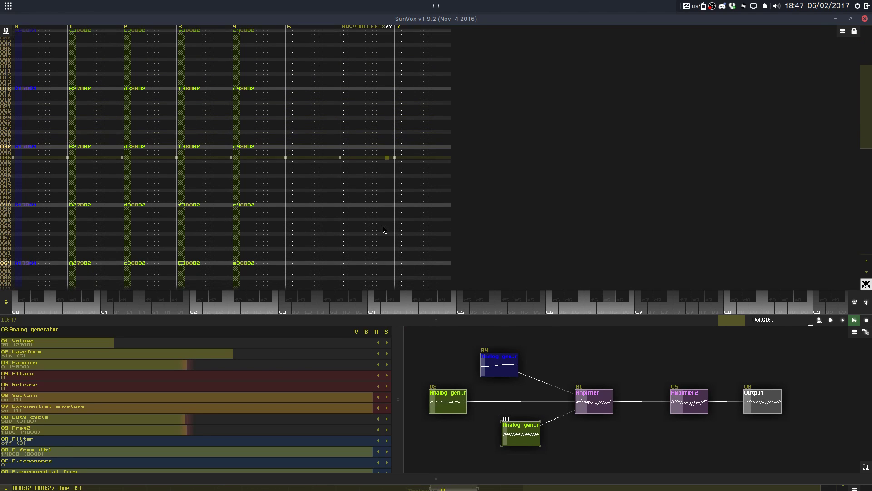
pyautogui.press('e')
pyautogui.press('3')
pyautogui.press('5')
pyautogui.press('6')
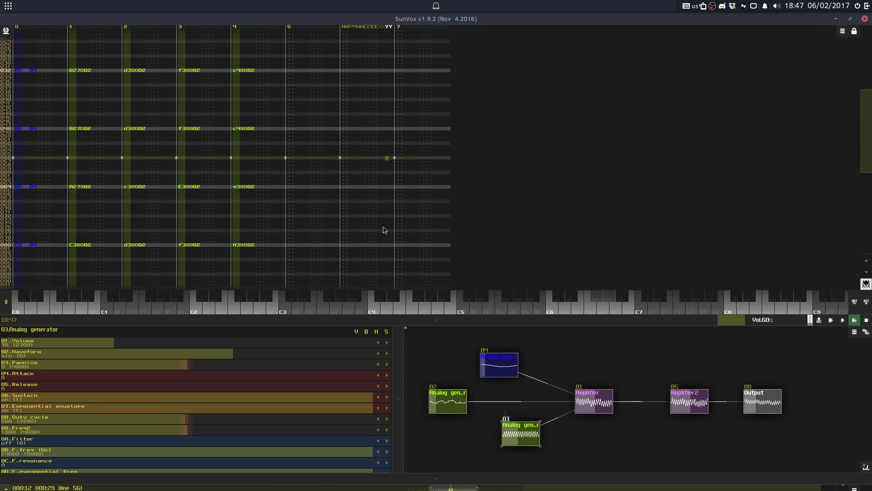
pyautogui.press('6')
pyautogui.press('5')
pyautogui.press('e')
pyautogui.press('3')
pyautogui.press('2')
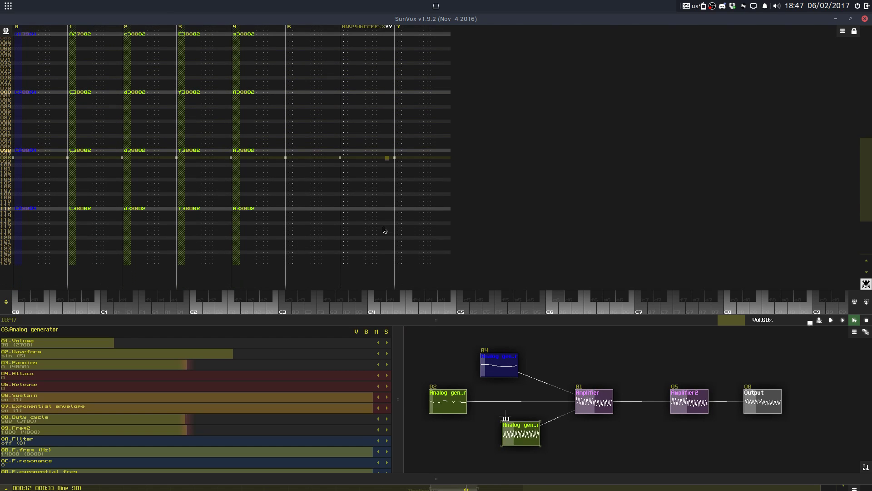
pyautogui.press('6')
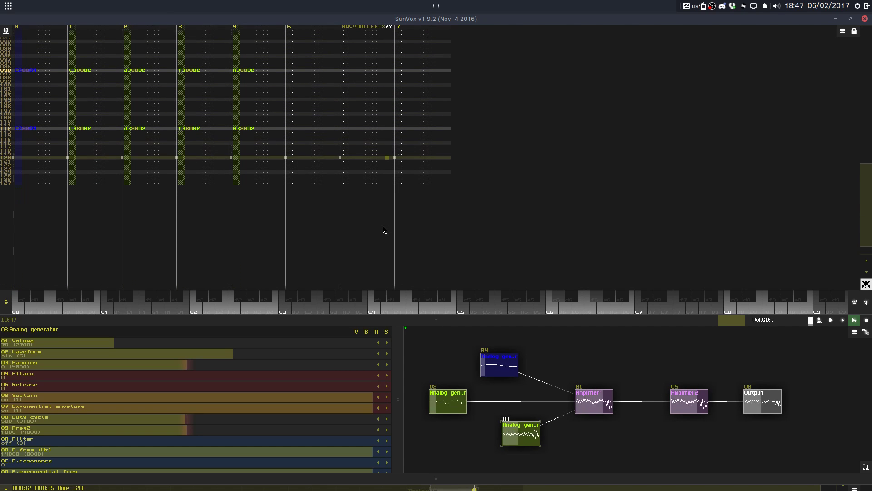
pyautogui.press('space')
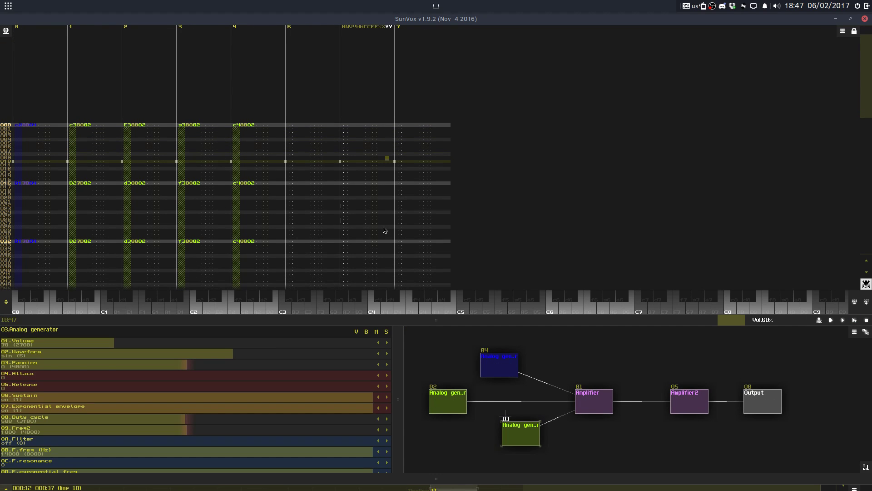
pyautogui.press('2')
pyautogui.press('e')
pyautogui.press('5')
pyautogui.press('3')
# Step: Put the cursor on track 6's note column at line 16, play the pattern, and stop it
pyautogui.scroll(-3, 411, 241)
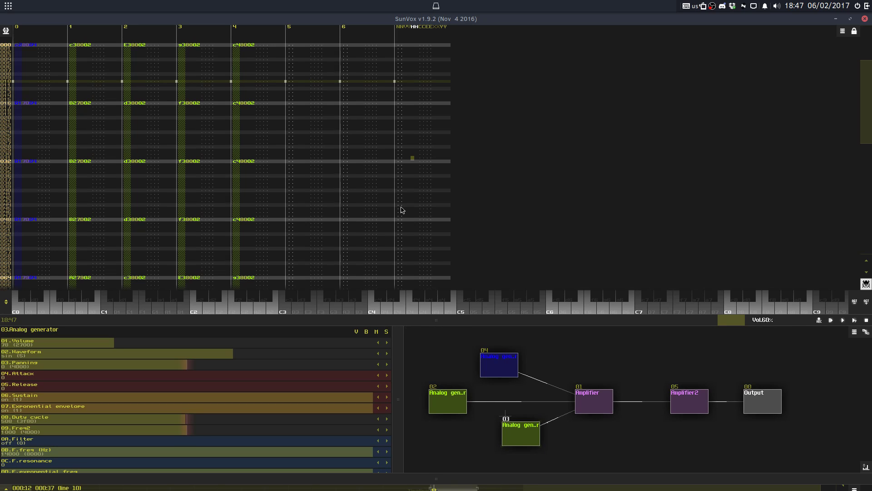
pyautogui.scroll(2, 338, 118)
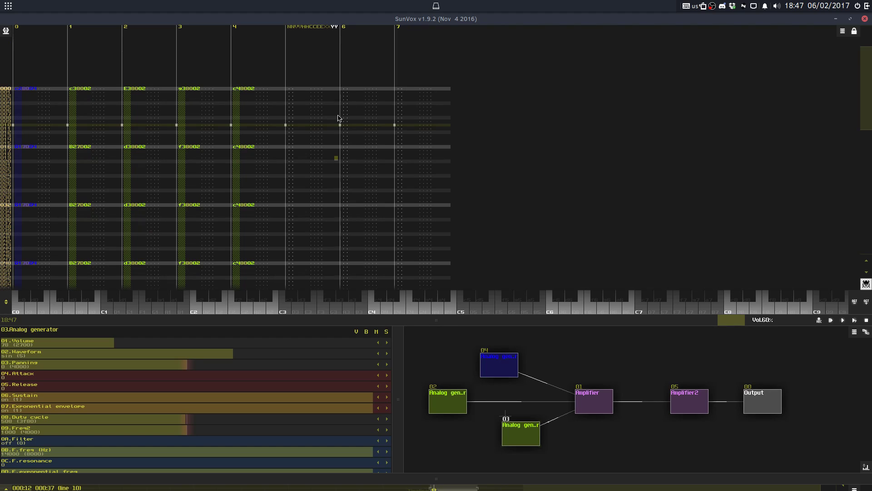
pyautogui.click(345, 114)
pyautogui.click(346, 114)
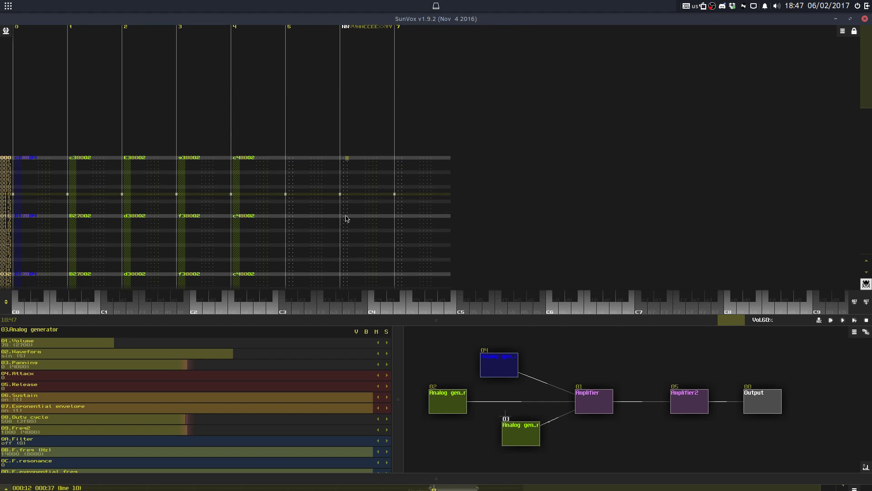
pyautogui.click(346, 216)
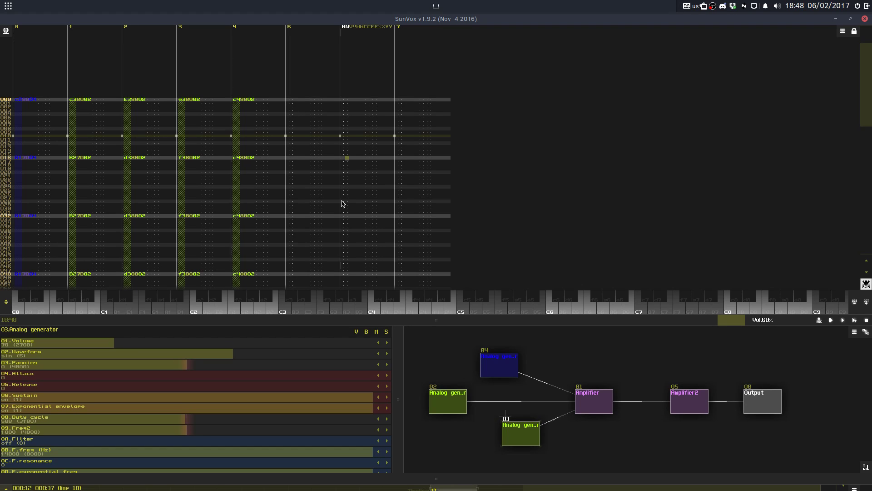
pyautogui.press('Return')
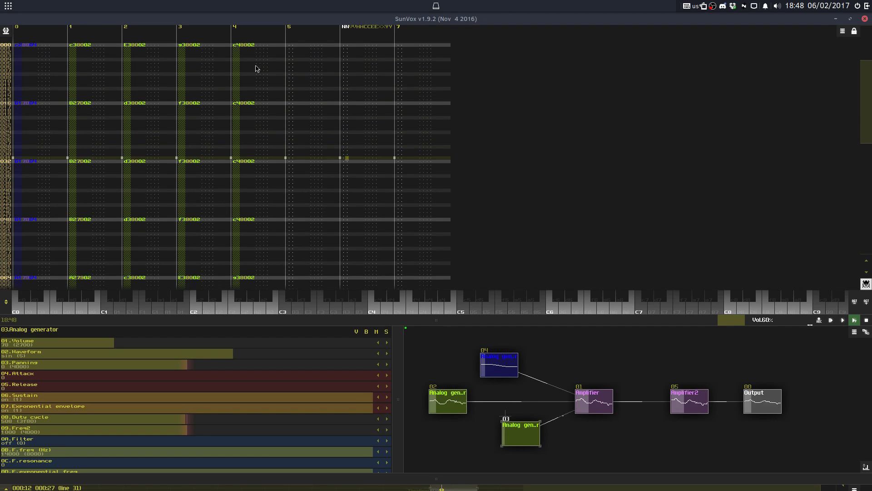
pyautogui.press('space')
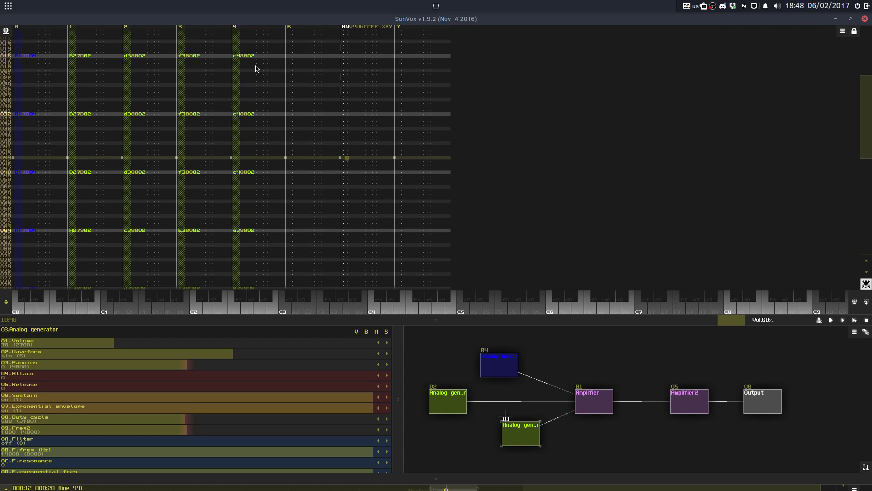
# Step: Audition B and E on Analog generator 03, and replay the pattern from the start several times to try a melody over it
pyautogui.press('u')
pyautogui.press('e')
pyautogui.press('u')
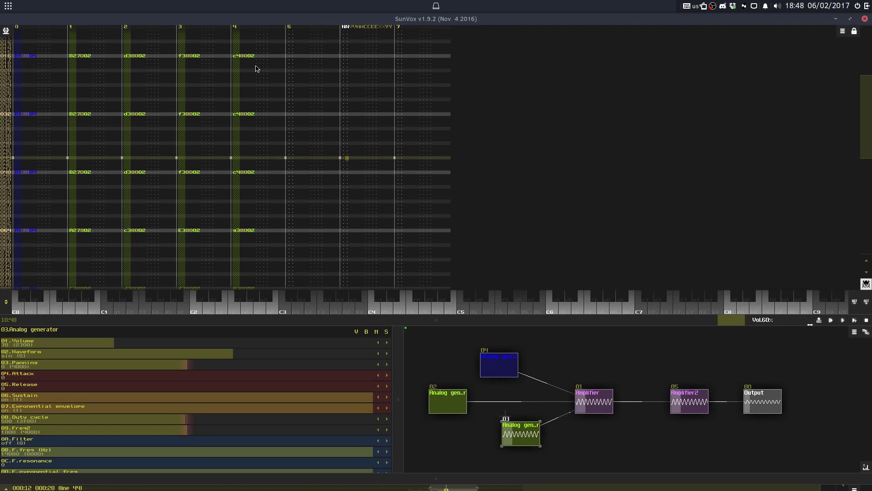
pyautogui.press('Return')
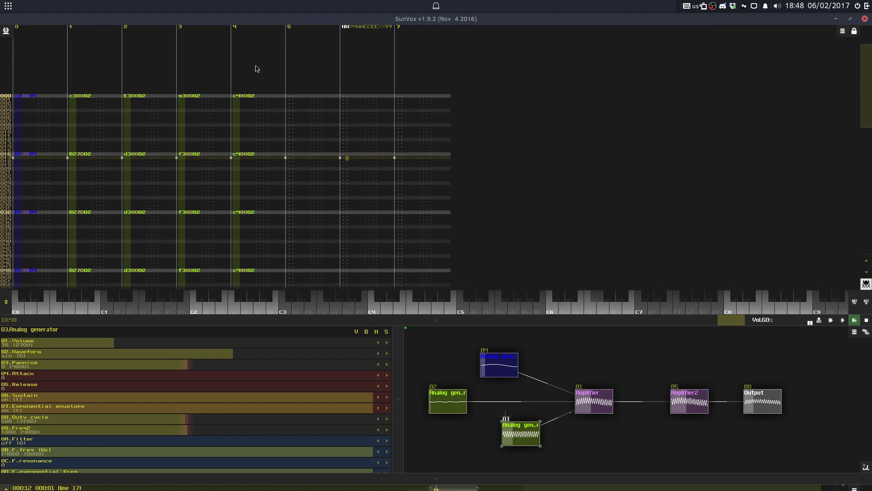
pyautogui.press('F9')
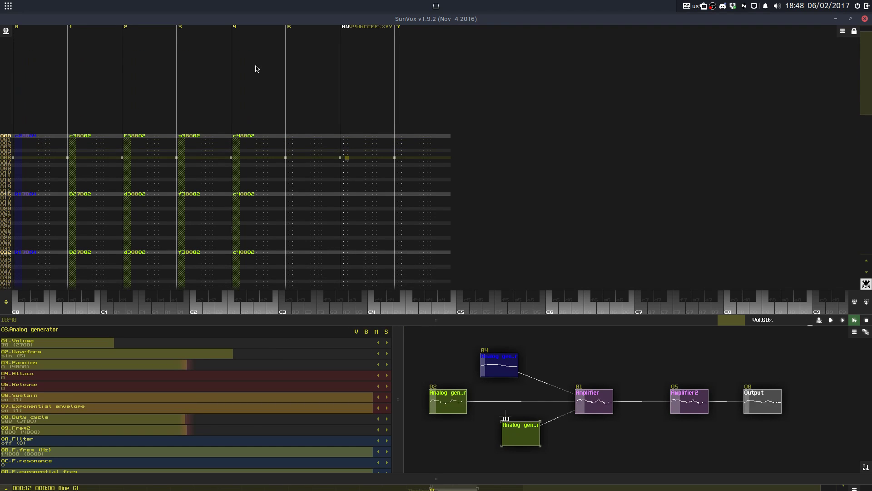
pyautogui.press('Return')
pyautogui.press('Return')
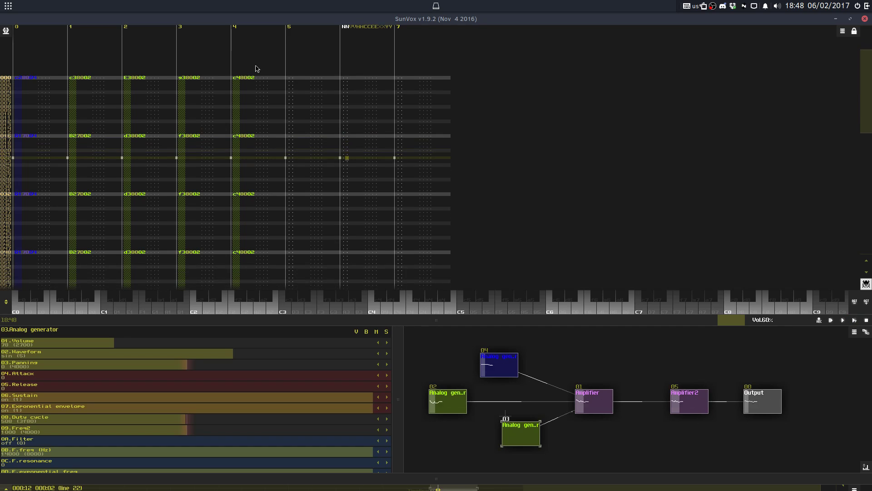
pyautogui.press('Return')
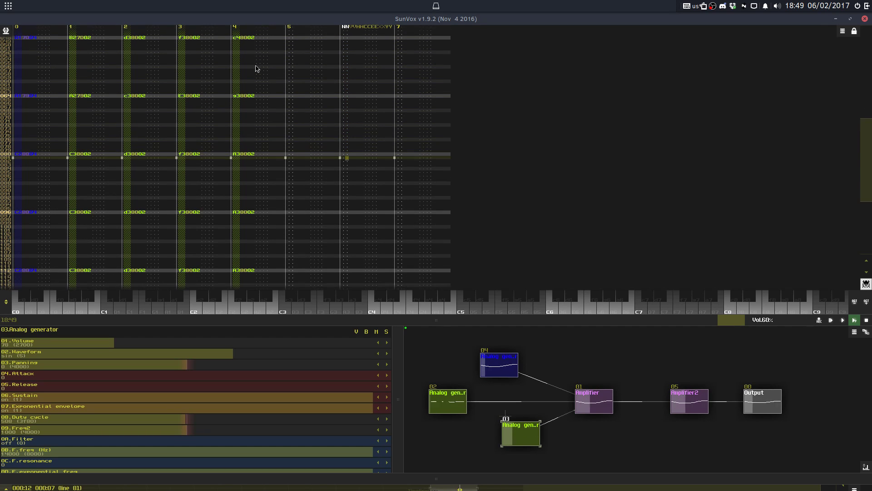
pyautogui.press('F9')
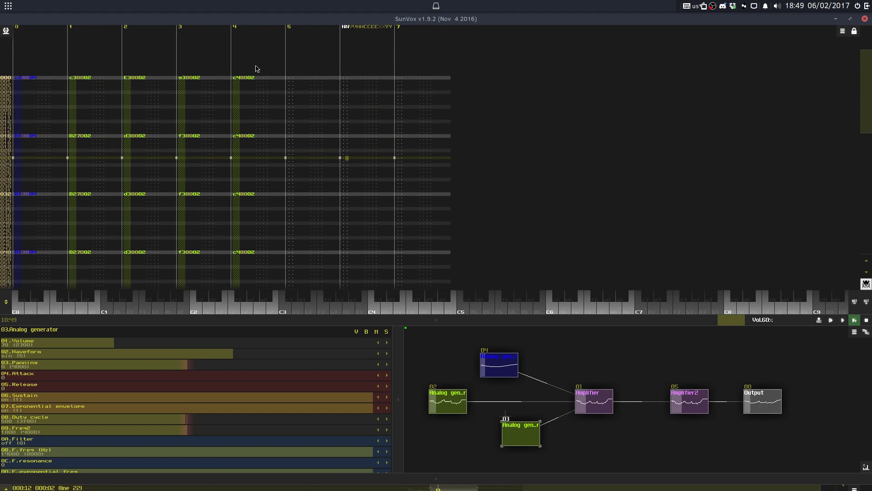
pyautogui.press('F9')
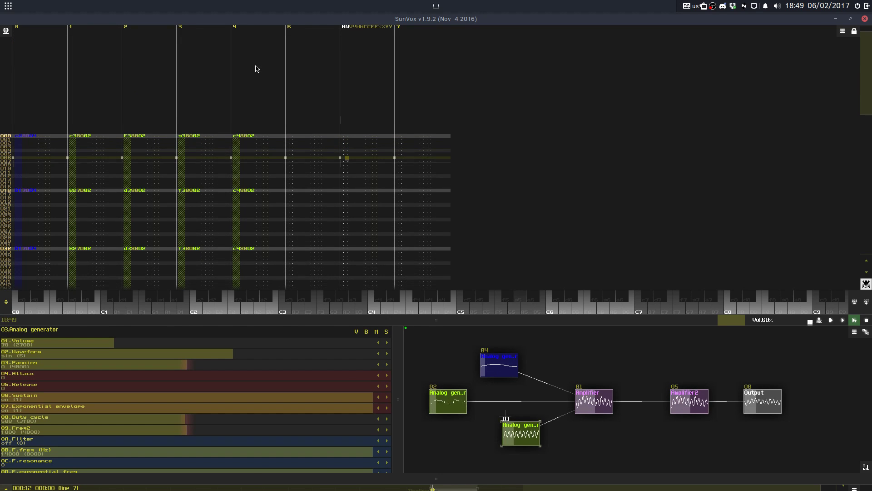
pyautogui.press('space')
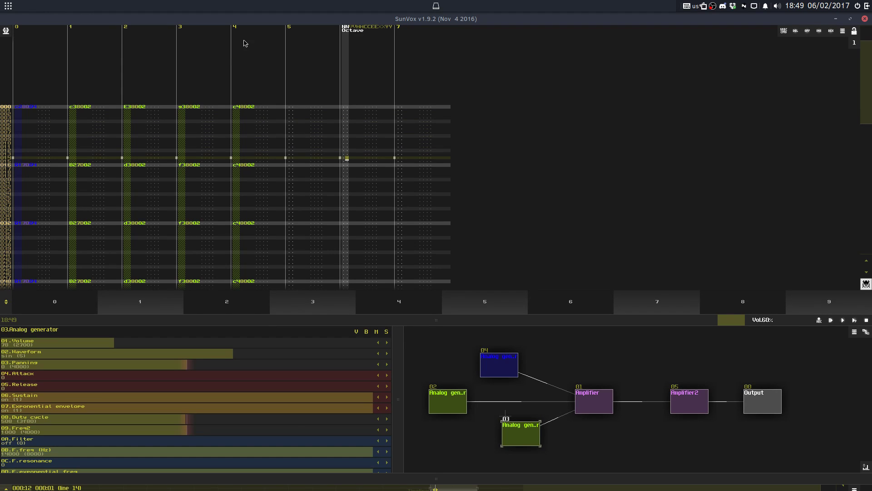
# Step: Try a track 5 melody on generator 03 with G5 at line 0 and G5, E5, G5, B5 at lines 6 to 12, and play it
pyautogui.click(320, 83)
pyautogui.press('t')
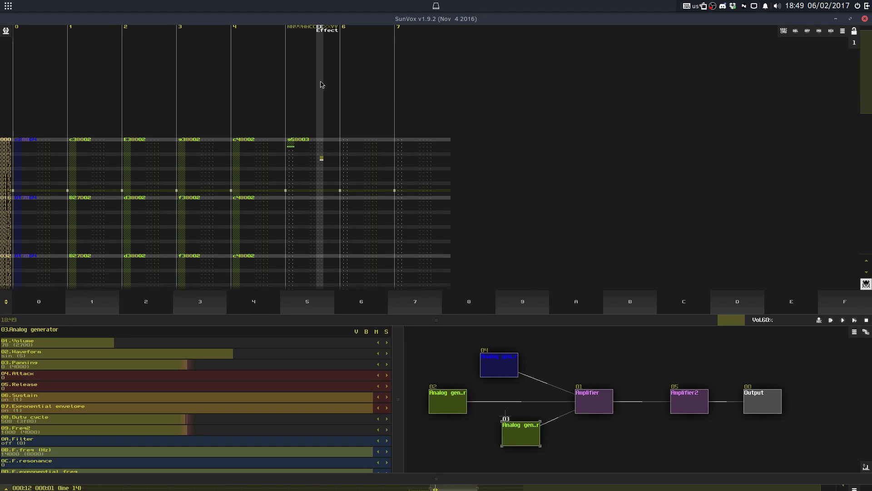
pyautogui.press('Left')
pyautogui.press('Up')
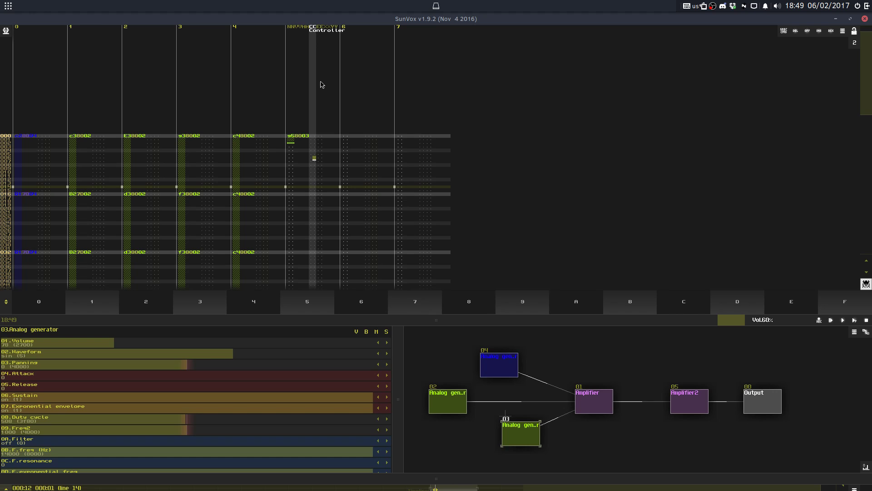
pyautogui.press('t')
pyautogui.press('e')
pyautogui.press('t')
pyautogui.press('u')
pyautogui.press('space')
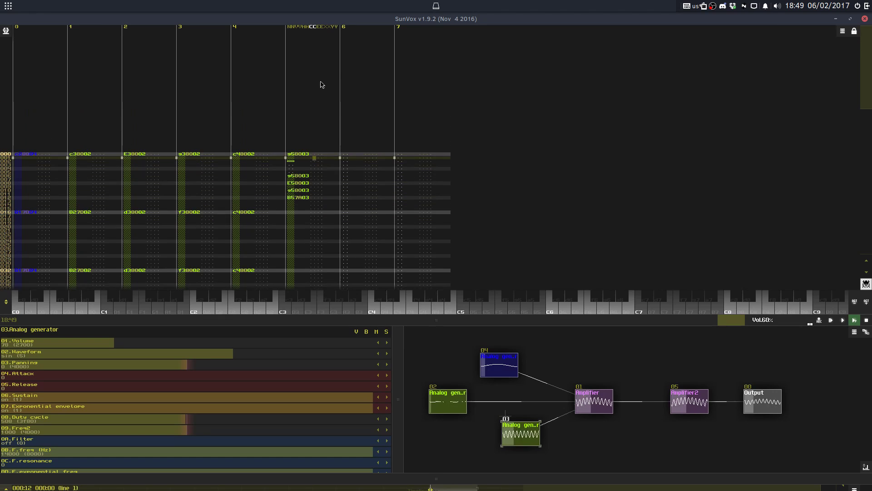
pyautogui.press('space')
# Step: Delete all the trial melody notes from track 5 and stop playback
pyautogui.press('Up')
pyautogui.press('Up')
pyautogui.press('Up')
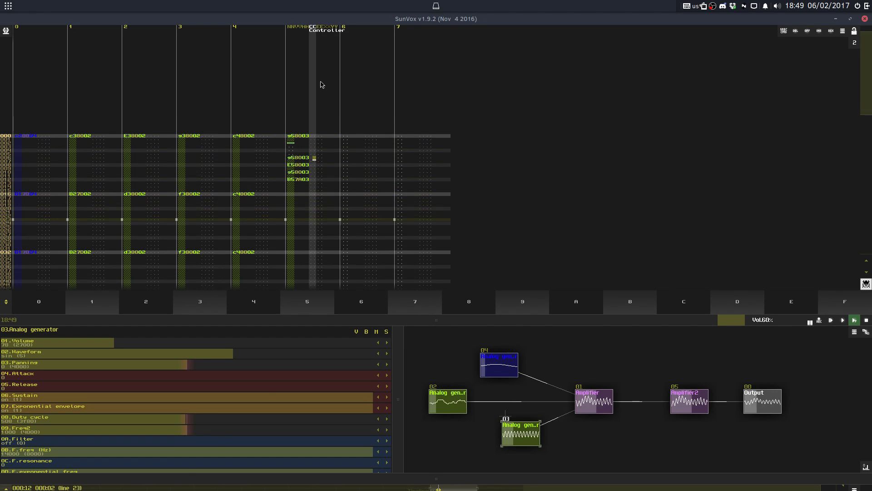
pyautogui.hotkey('ctrl', 'a')
pyautogui.press('Delete')
pyautogui.press('space')
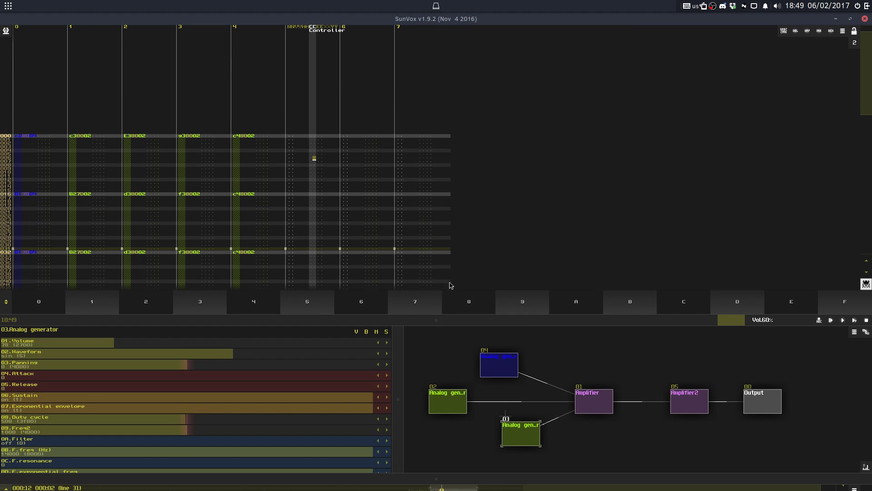
# Step: Enlarge the timeline, set the play position just before the main pattern, and record a melody take on Analog generator 03
pyautogui.moveTo(500, 479); pyautogui.dragTo(478, 336)
pyautogui.scroll(4, 416, 363)
pyautogui.click(426, 360)
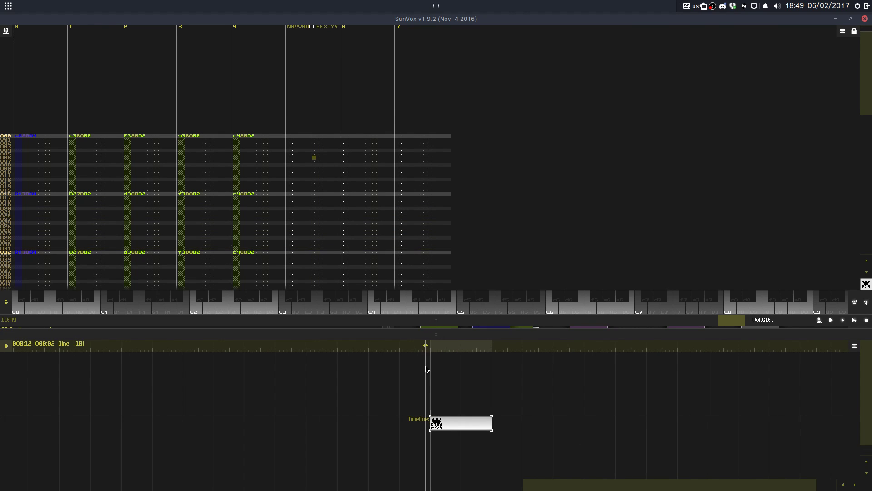
pyautogui.scroll(8, 430, 381)
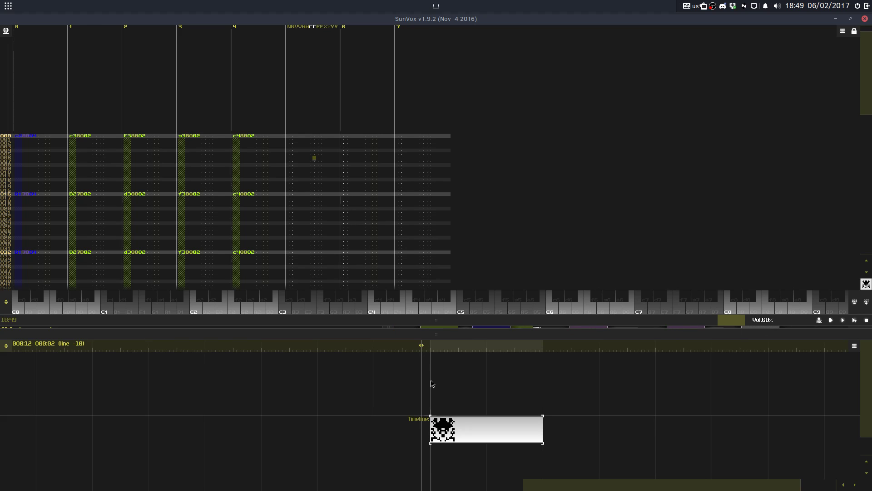
pyautogui.click(819, 320)
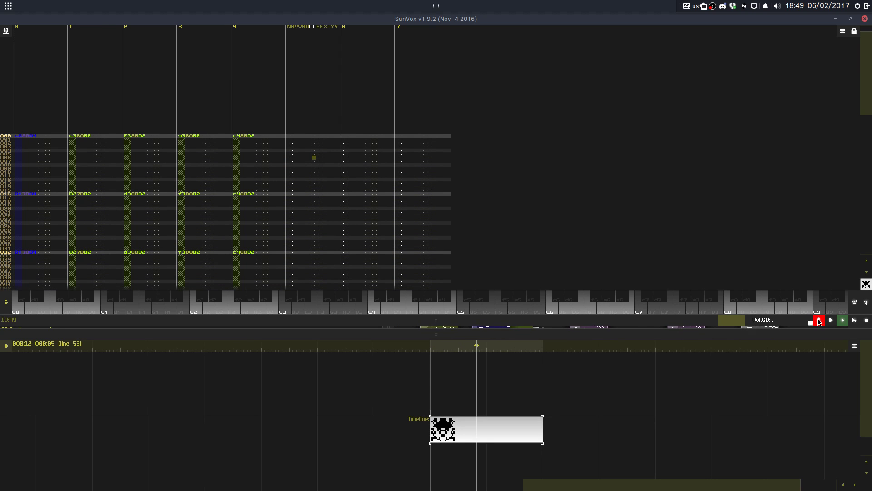
pyautogui.click(819, 321)
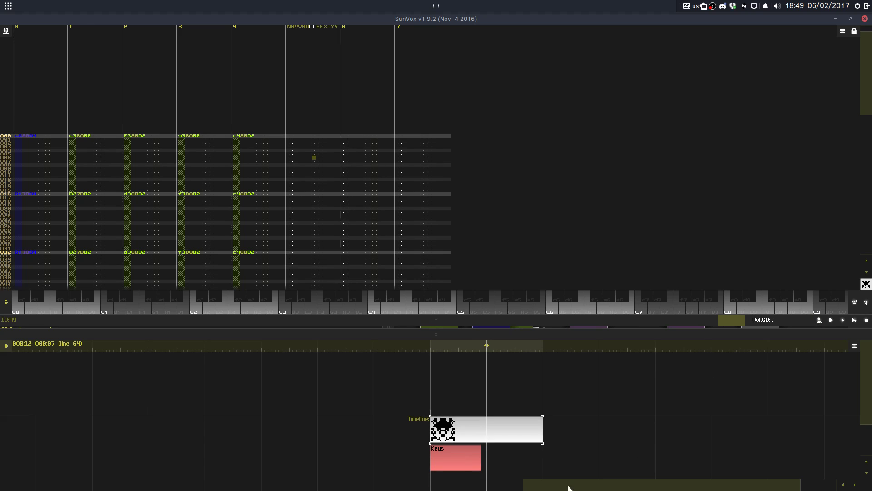
# Step: Try deleting track 1's note at line 17 of the recorded Keys pattern, and undo the deletion
pyautogui.click(446, 456)
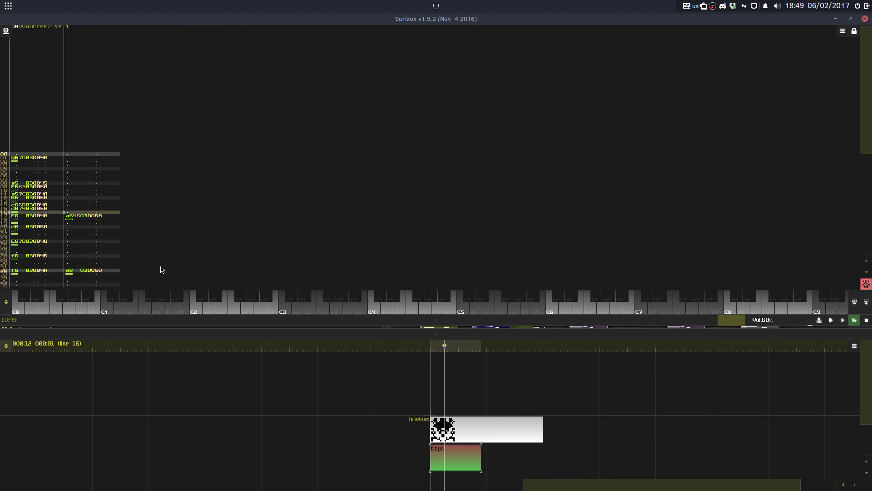
pyautogui.moveTo(69, 213); pyautogui.dragTo(74, 220)
pyautogui.press('Delete')
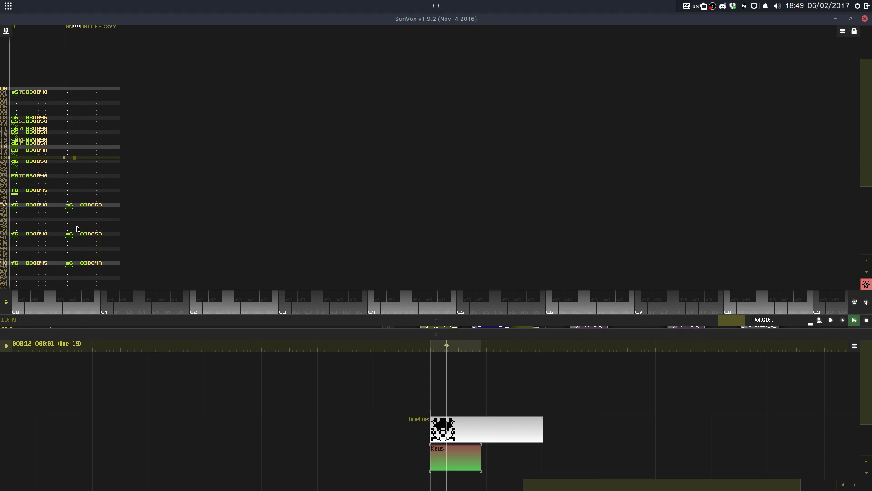
pyautogui.hotkey('ctrl', 'z')
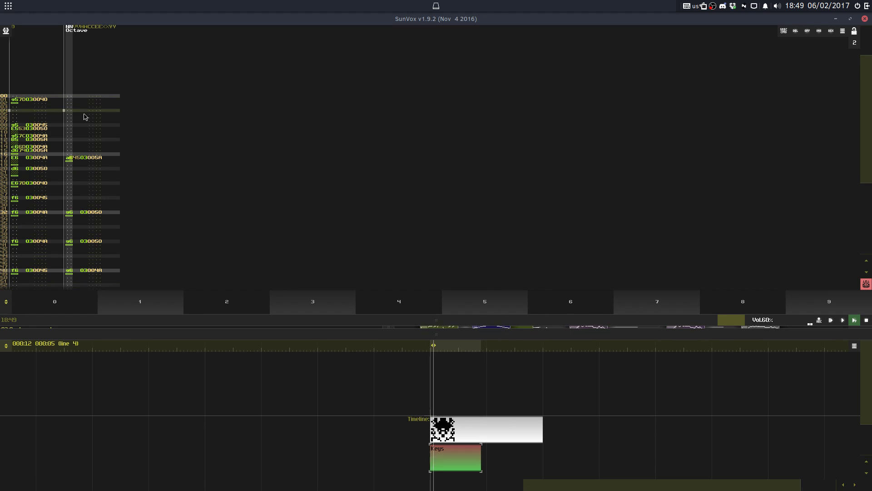
# Step: Change track 1's note at line 17 of the Keys pattern to d6 and move it to line 16
pyautogui.press('w')
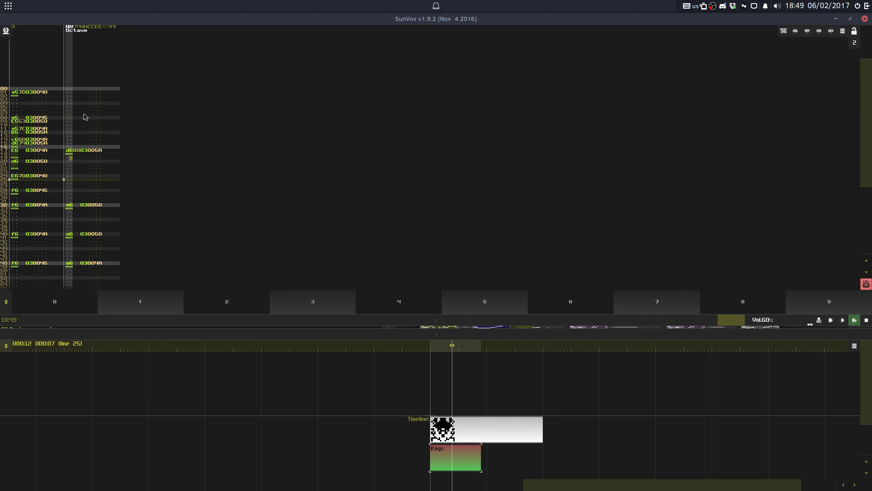
pyautogui.click(68, 151)
pyautogui.moveTo(68, 157); pyautogui.dragTo(70, 162)
pyautogui.hotkey('ctrl', 'x')
pyautogui.click(68, 150)
pyautogui.hotkey('ctrl', 'v')
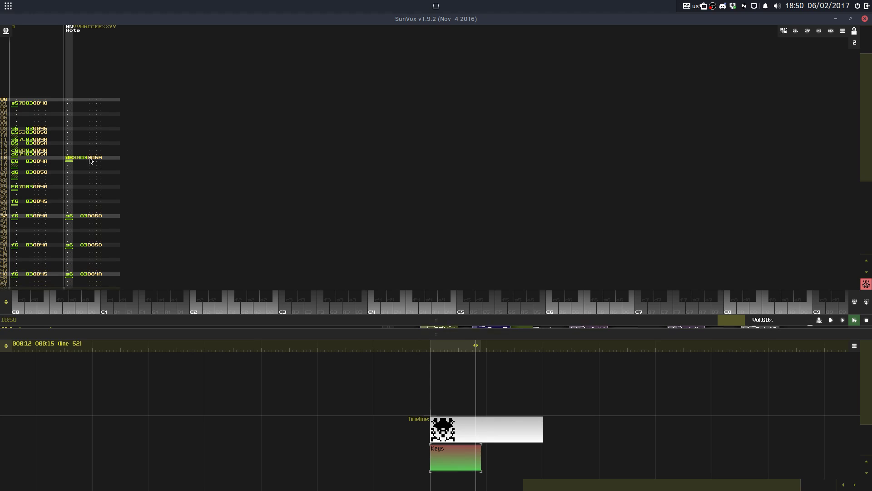
# Step: Play the main and Keys patterns in turn, undoing the Keys pattern's last selection edit, and stop playback
pyautogui.click(484, 432)
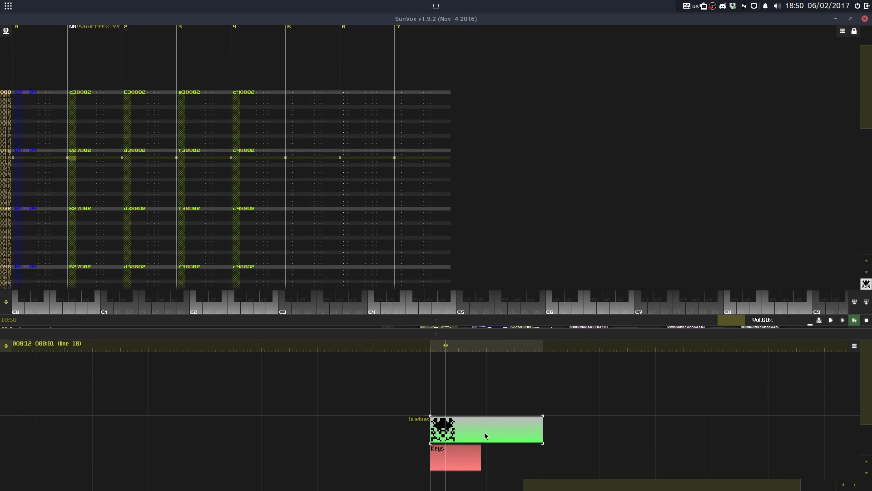
pyautogui.click(471, 454)
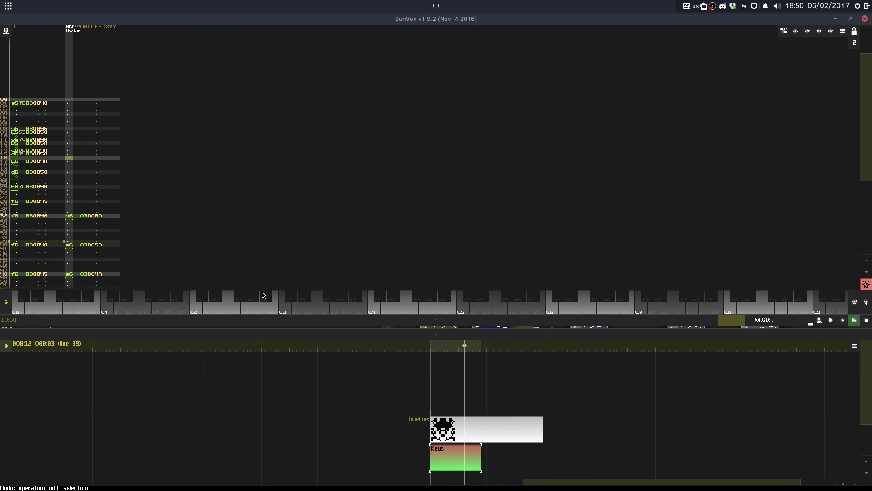
pyautogui.click(475, 420)
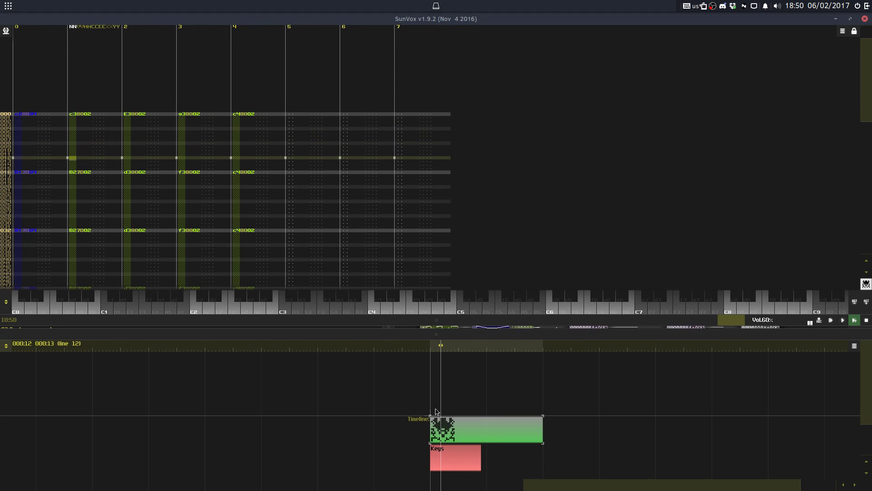
pyautogui.press('space')
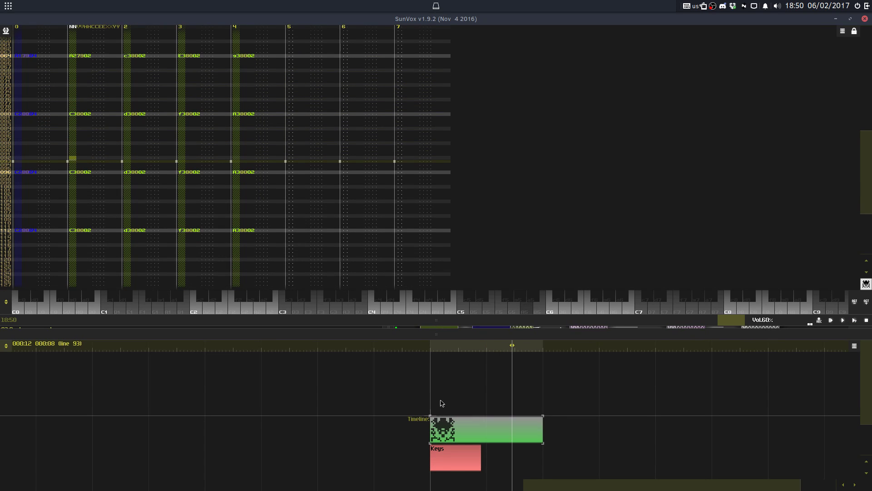
# Step: Audition melody phrases around E, B, G#, F#, D# and C# on Analog generator 03, dismissing the desktop notification
pyautogui.press('e')
pyautogui.press('m')
pyautogui.press('h')
pyautogui.press('m')
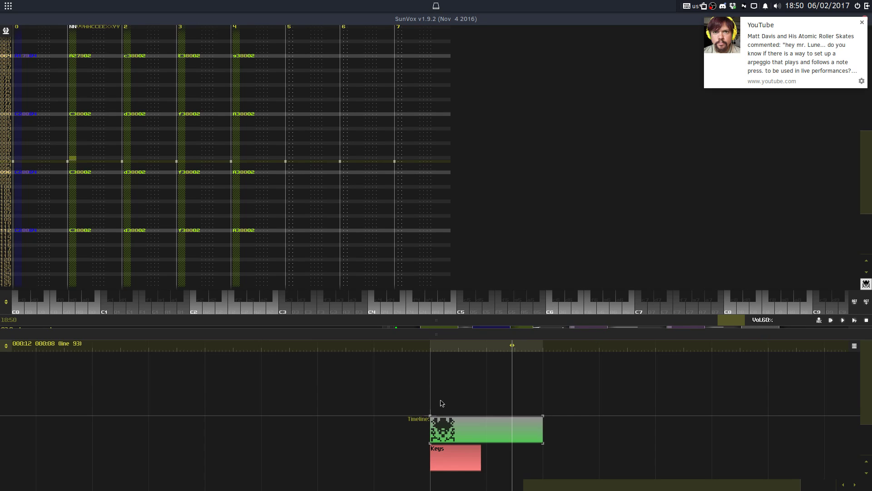
pyautogui.click(861, 22)
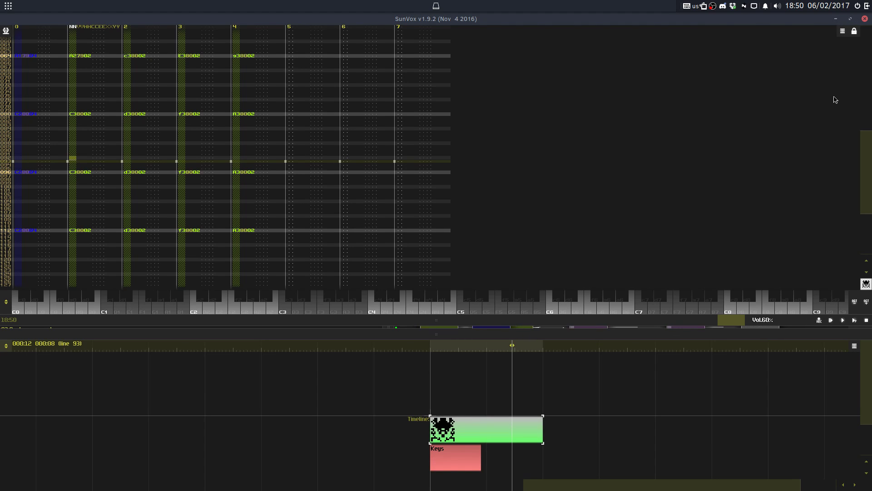
pyautogui.press('m')
pyautogui.press('h')
pyautogui.press('m')
pyautogui.press('n')
pyautogui.press('m')
pyautogui.press('m')
pyautogui.press('g')
pyautogui.press('m')
pyautogui.press('m')
pyautogui.press('n')
pyautogui.press('h')
pyautogui.press('g')
pyautogui.press('v')
pyautogui.press('c')
pyautogui.press(';')
pyautogui.press('m')
pyautogui.press('m')
pyautogui.press('g')
pyautogui.press('h')
pyautogui.press('h')
pyautogui.press('m')
pyautogui.press('h')
pyautogui.press('g')
pyautogui.press('c')
pyautogui.press('h')
pyautogui.press('g')
pyautogui.press('d')
pyautogui.press('s')
pyautogui.press('d')
pyautogui.press('d')
pyautogui.press('c')
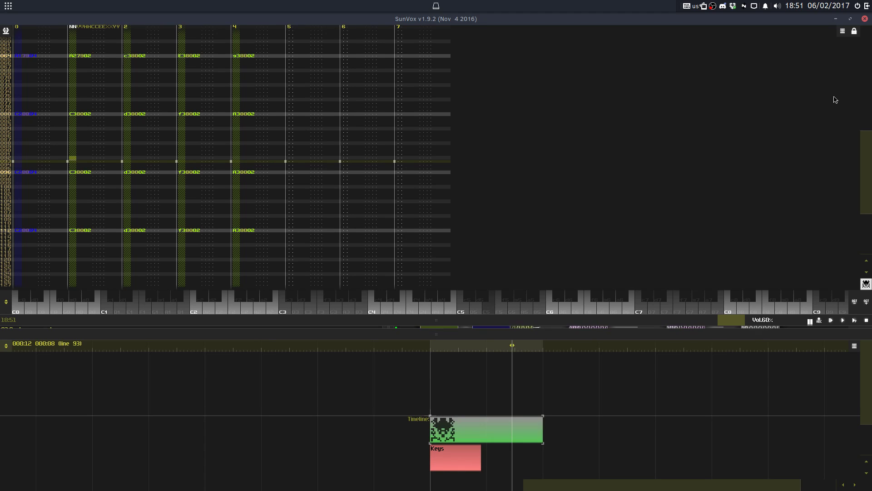
# Step: Audition the descending melody again on Analog generator 03, running from B through G# and F# to D# and C#
pyautogui.rightClick(655, 209)
pyautogui.press('e')
pyautogui.press('m')
pyautogui.press('h')
pyautogui.press('c')
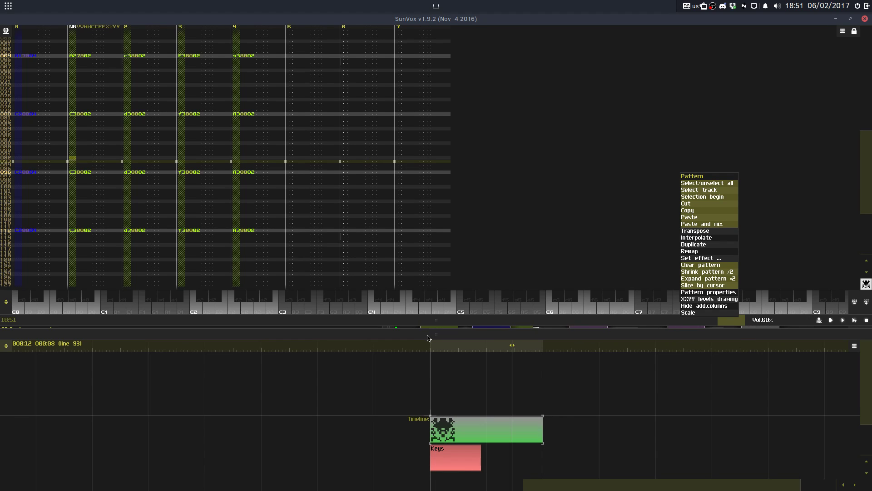
pyautogui.press('3')
pyautogui.press('m')
pyautogui.press('2')
pyautogui.press('m')
pyautogui.press('h')
pyautogui.press('3')
pyautogui.press('m')
pyautogui.press('g')
pyautogui.press('c')
pyautogui.press('h')
pyautogui.press('g')
pyautogui.press('c')
pyautogui.press('d')
pyautogui.press('d')
pyautogui.press('s')
pyautogui.press('d')
pyautogui.press('d')
pyautogui.press('d')
pyautogui.press('c')
pyautogui.press('s')
pyautogui.click(437, 271)
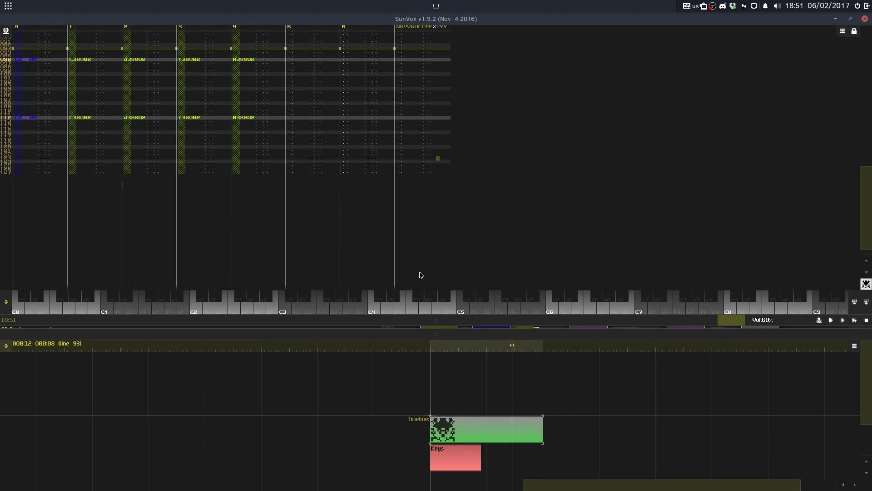
pyautogui.press('d')
# Step: Replace the Keys pattern's opening note on track 0 with c5 on generator 03 at line 0, and play it
pyautogui.press('space')
pyautogui.click(439, 453)
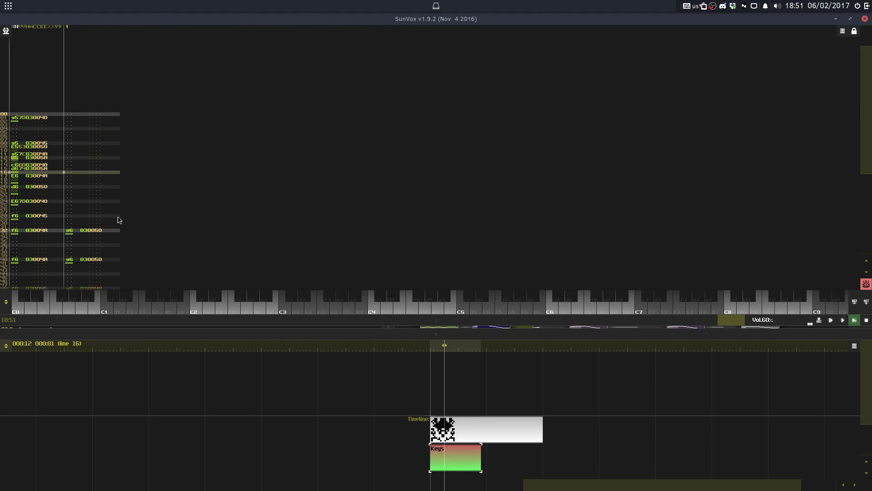
pyautogui.moveTo(17, 118); pyautogui.dragTo(16, 122)
pyautogui.click(14, 129)
pyautogui.press('s')
pyautogui.press('Down')
pyautogui.press('space')
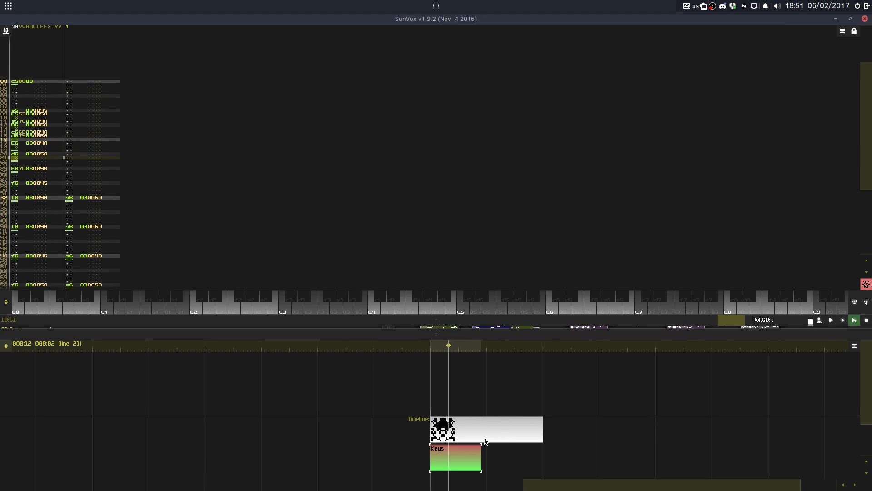
# Step: Record another melody take over the main pattern and undo the recorded Keys pattern
pyautogui.click(452, 427)
pyautogui.click(818, 322)
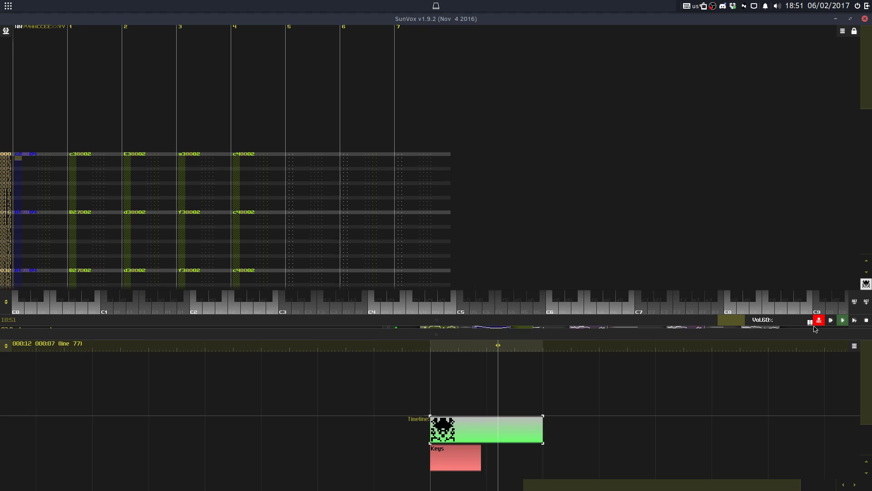
pyautogui.click(818, 322)
pyautogui.hotkey('ctrl', 'z')
# Step: Set the play position to line 41 and record the second melody take on Analog generator 03
pyautogui.click(466, 346)
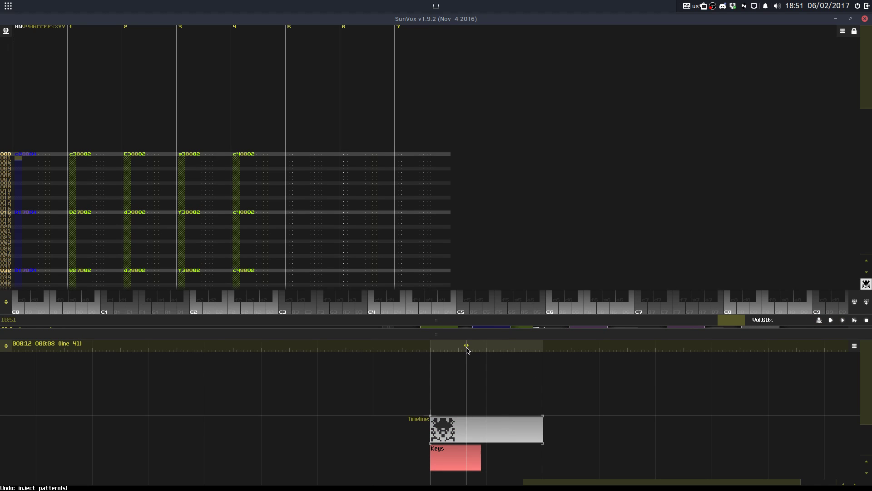
pyautogui.click(821, 323)
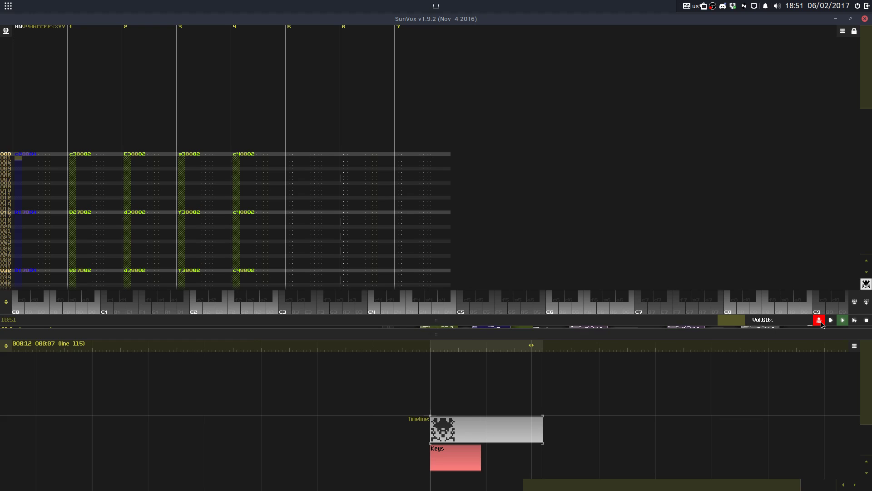
pyautogui.click(820, 321)
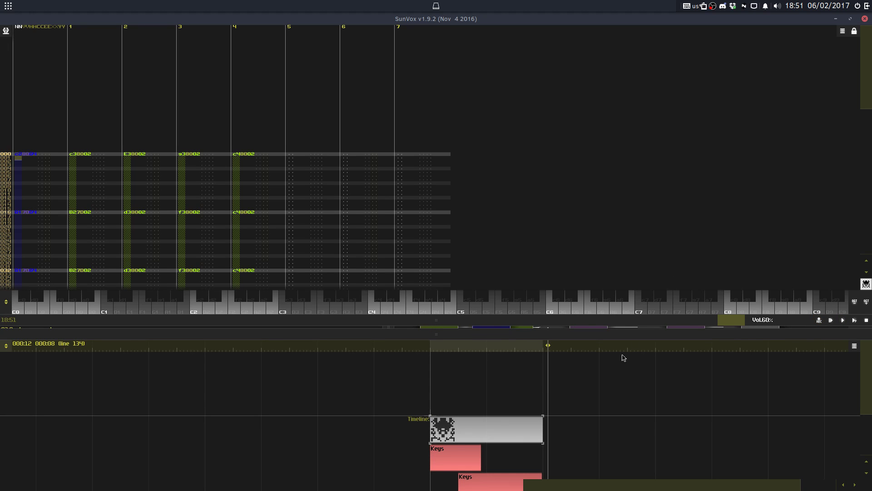
# Step: Play the song, set Analog generator 03's Attack to 57, and resize the views to show the pattern above the modules
pyautogui.press('space')
pyautogui.moveTo(493, 320); pyautogui.dragTo(482, 47)
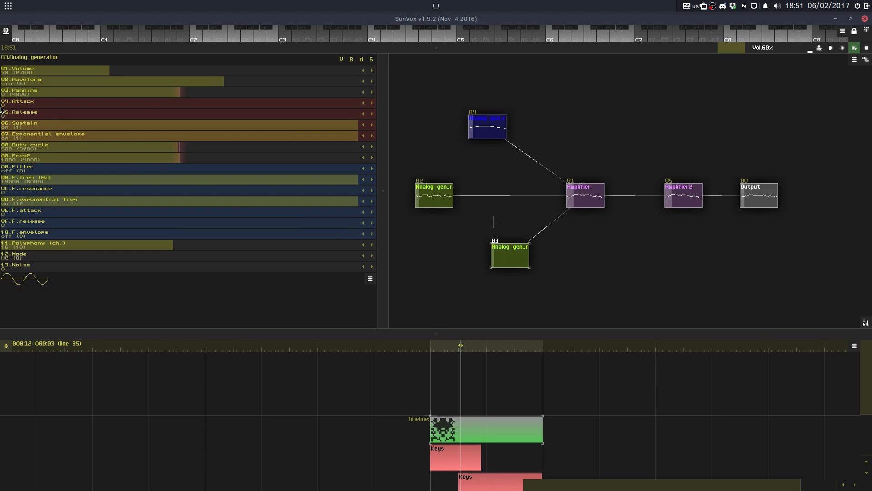
pyautogui.moveTo(59, 111); pyautogui.dragTo(138, 111)
pyautogui.moveTo(285, 50); pyautogui.dragTo(296, 346)
pyautogui.moveTo(416, 342); pyautogui.dragTo(403, 104)
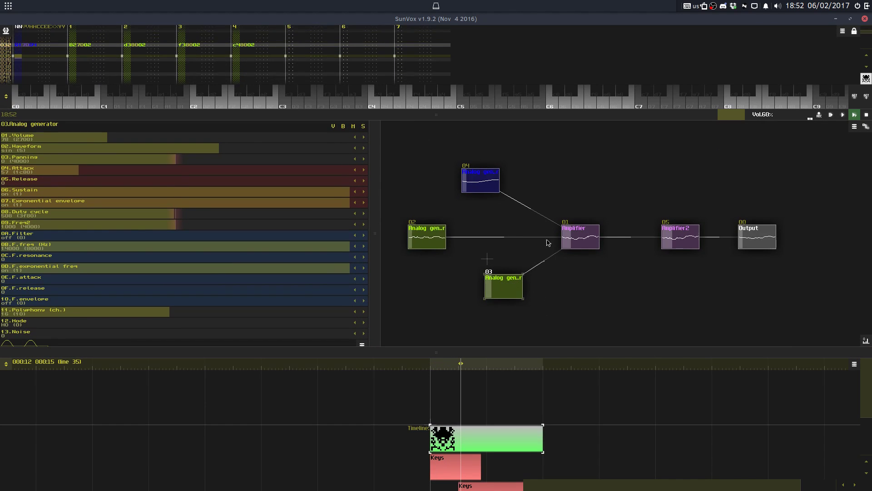
# Step: Insert a Reverb between Amplifier2 and Output, and set its Wet to 32 and Feedback to 195
pyautogui.moveTo(764, 244); pyautogui.dragTo(801, 244)
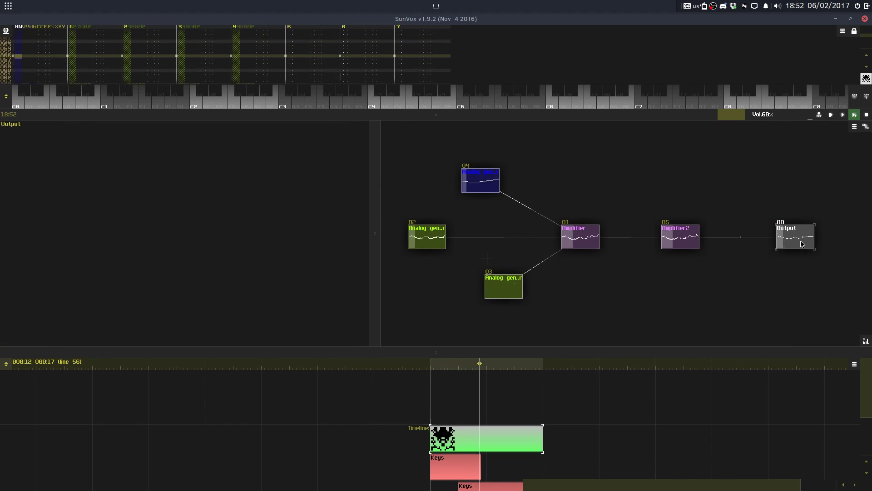
pyautogui.doubleClick(745, 237)
pyautogui.doubleClick(403, 296)
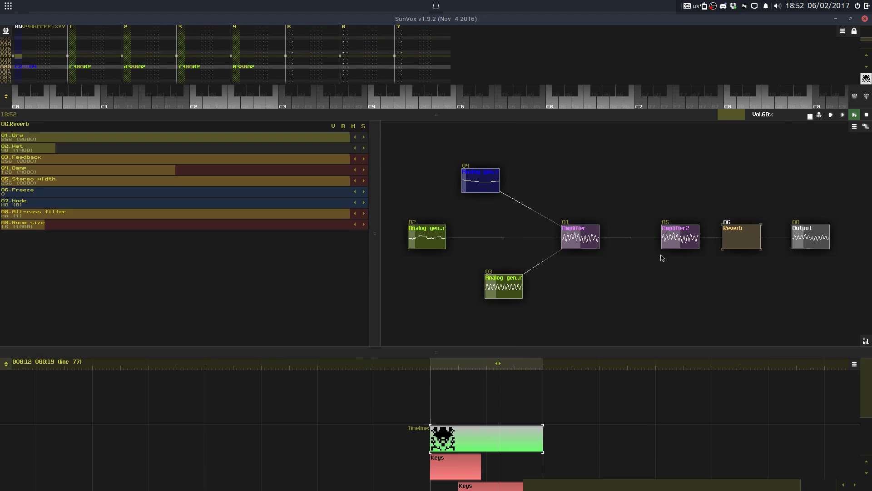
pyautogui.click(735, 241)
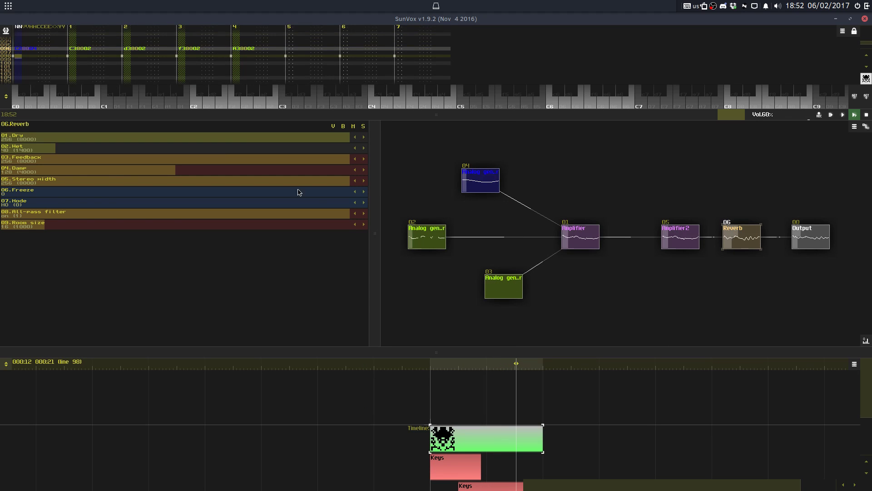
pyautogui.moveTo(220, 159); pyautogui.dragTo(118, 156)
# Step: Save the project in the My Songs/Challenges folder under a name starting with Streamin
pyautogui.hotkey('ctrl', 's')
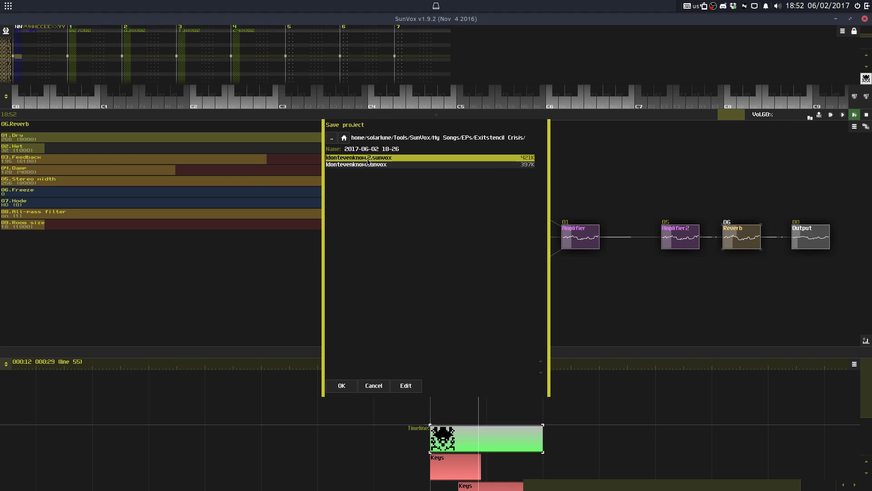
pyautogui.click(331, 139)
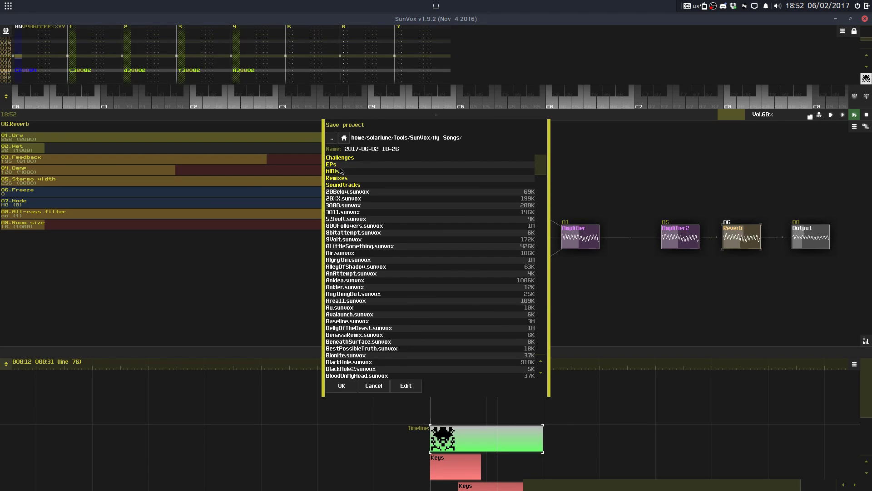
pyautogui.click(359, 157)
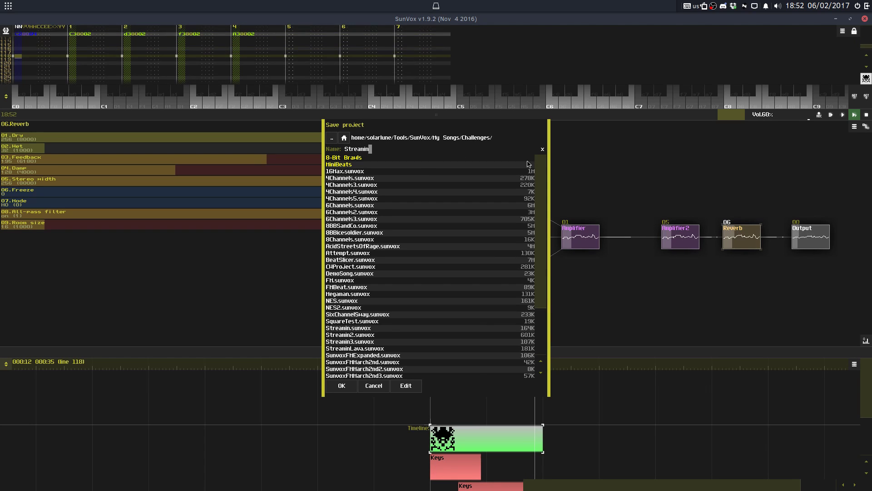
pyautogui.click(344, 390)
# Step: Name the project Parking Garage in its properties, enlarge the pattern view, and save the project again
pyautogui.click(6, 31)
pyautogui.click(28, 77)
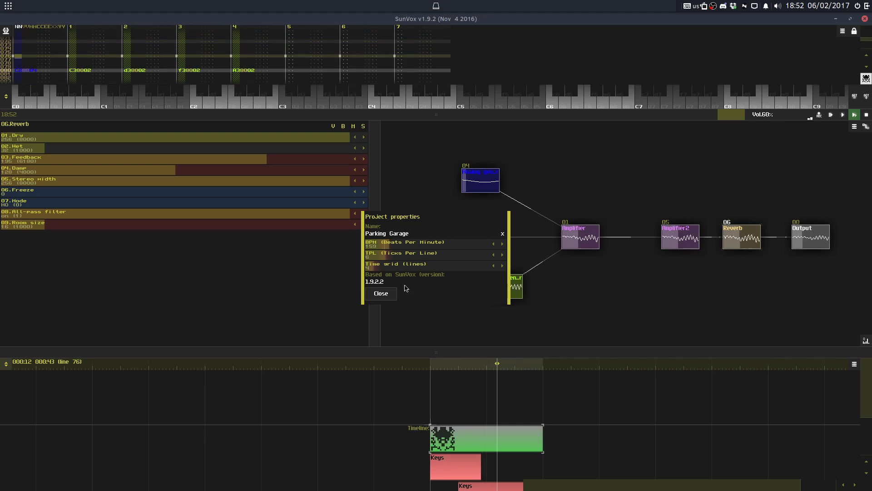
pyautogui.click(387, 293)
pyautogui.moveTo(413, 115); pyautogui.dragTo(425, 303)
pyautogui.hotkey('ctrl', 's')
pyautogui.click(380, 263)
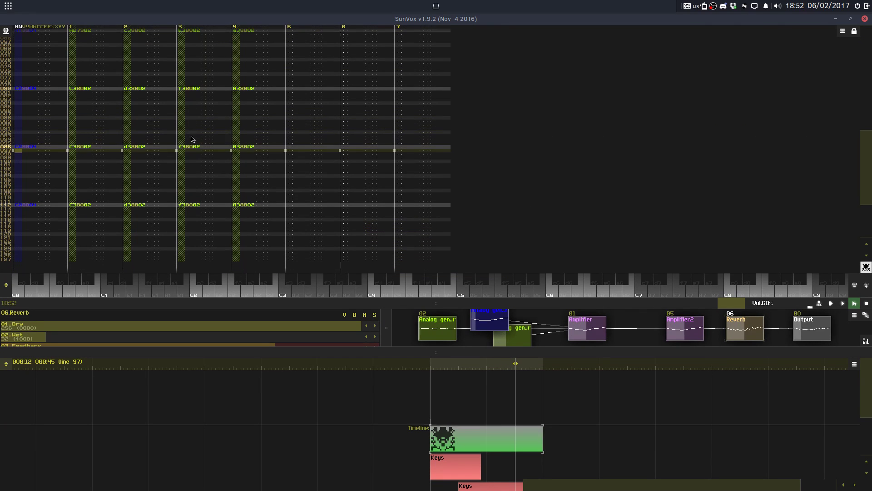
# Step: Put the cursor in track 2's effect parameter column at line 57 of the main pattern
pyautogui.click(211, 86)
pyautogui.click(210, 80)
pyautogui.click(172, 110)
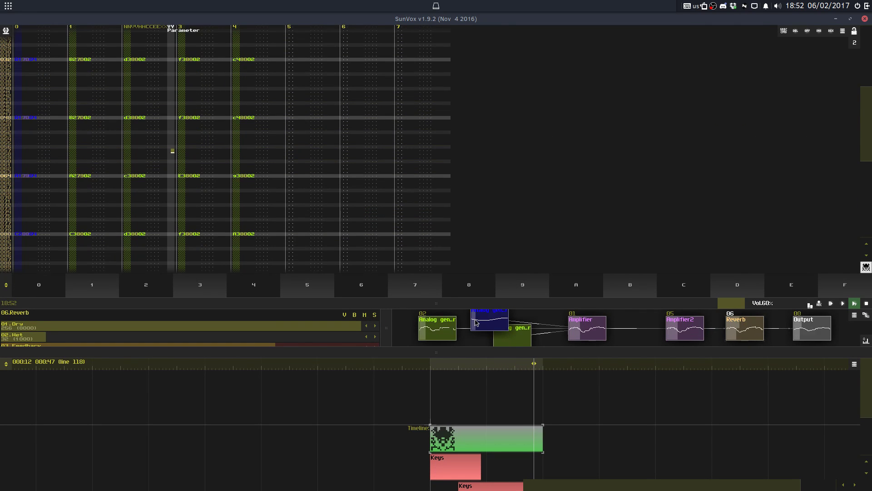
# Step: Enter a note-off at line 48 in track 1 of the main pattern, and note-offs just below that line in tracks 2, 3 and 4
pyautogui.press('space')
pyautogui.press('space')
pyautogui.click(88, 224)
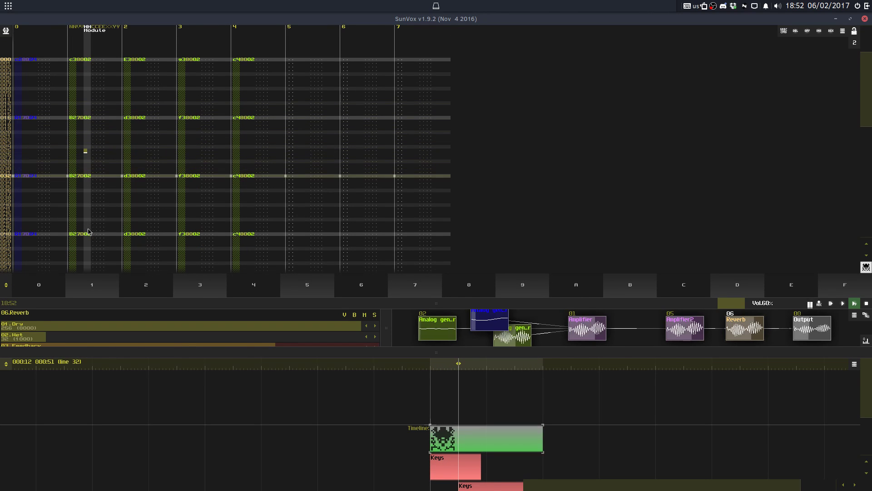
pyautogui.click(88, 231)
pyautogui.press('Down')
pyautogui.press('capslock')
pyautogui.press('Tab')
pyautogui.press('Up')
pyautogui.press('capslock')
pyautogui.press('Tab')
pyautogui.press('Up')
pyautogui.press('capslock')
pyautogui.press('Tab')
pyautogui.press('Up')
pyautogui.press('capslock')
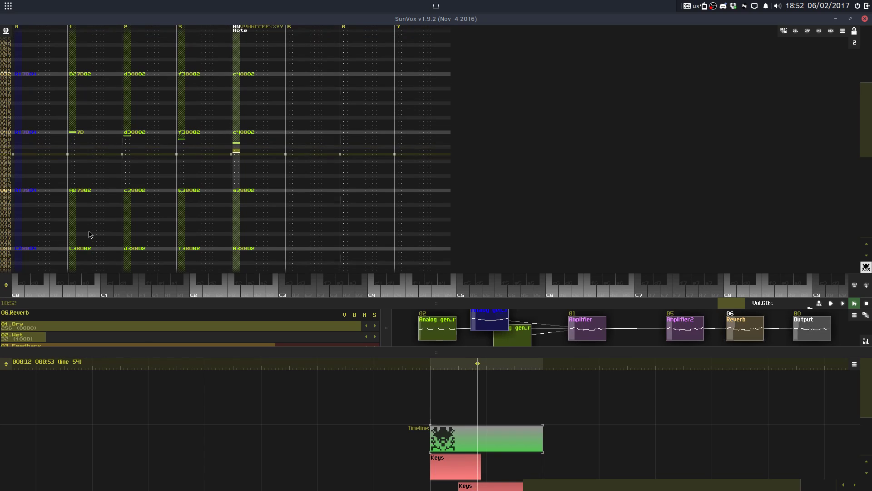
# Step: Undo the misplaced note-offs in tracks 2 to 4 and enter them at line 48, level with track 1's note-off
pyautogui.hotkey('ctrl', 'z')
pyautogui.hotkey('ctrl', 'z')
pyautogui.hotkey('ctrl', 'z')
pyautogui.press('Up')
pyautogui.press('capslock')
pyautogui.press('Tab')
pyautogui.press('Up')
pyautogui.press('Up')
pyautogui.press('capslock')
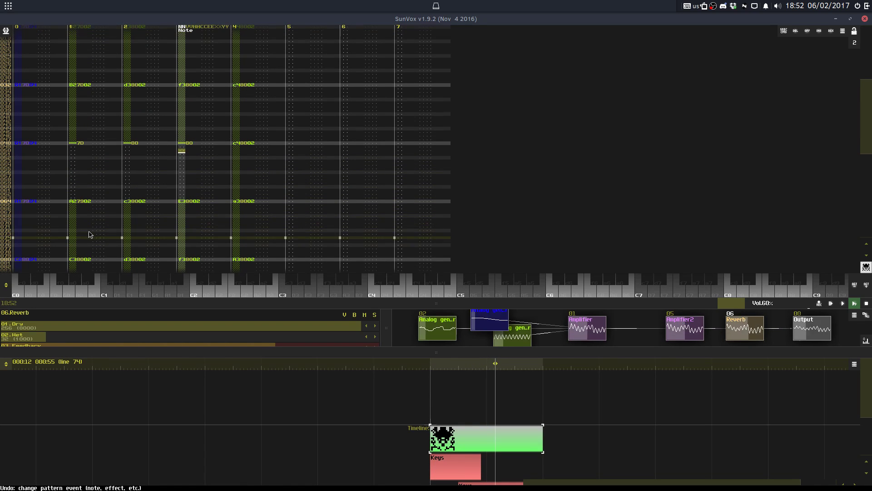
pyautogui.press('Tab')
pyautogui.press('Up')
pyautogui.press('Up')
pyautogui.press('capslock')
# Step: Undo the last selection operation in the pattern and save the project over its existing file
pyautogui.press('space')
pyautogui.hotkey('ctrl', 's')
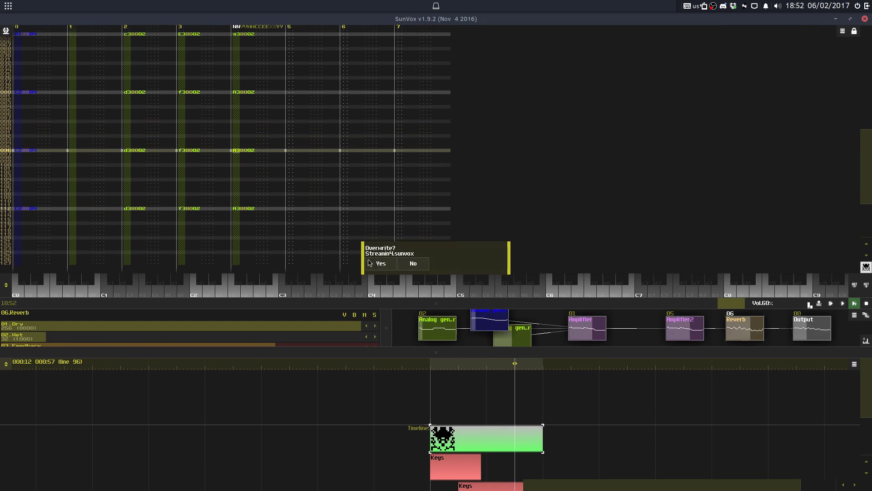
pyautogui.click(413, 264)
pyautogui.hotkey('ctrl', 'z')
pyautogui.hotkey('ctrl', 's')
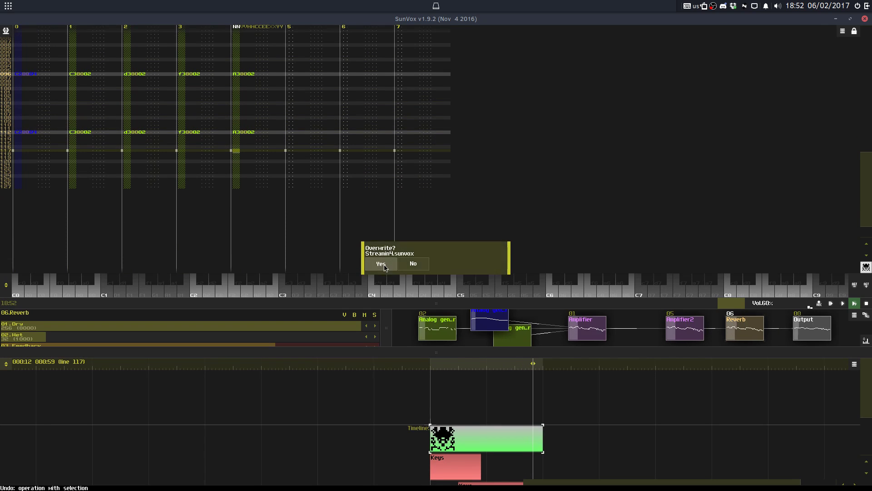
pyautogui.click(384, 266)
pyautogui.moveTo(436, 303); pyautogui.dragTo(436, 72)
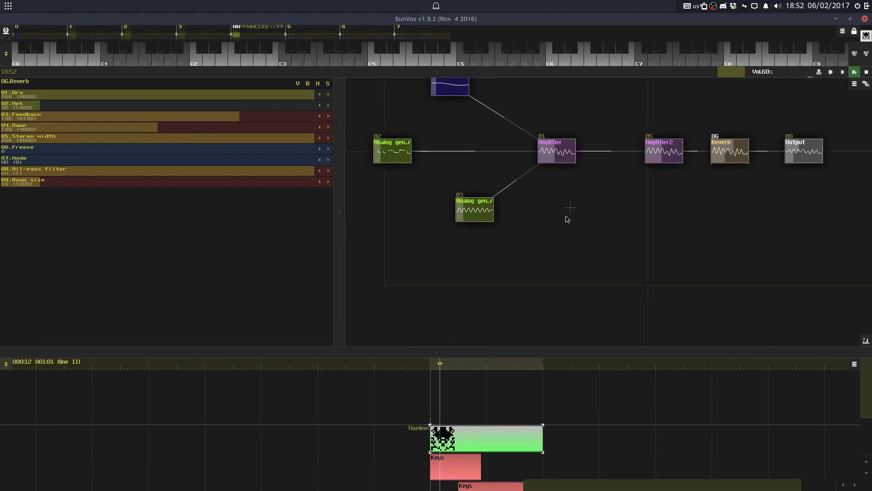
pyautogui.moveTo(570, 214); pyautogui.dragTo(559, 250)
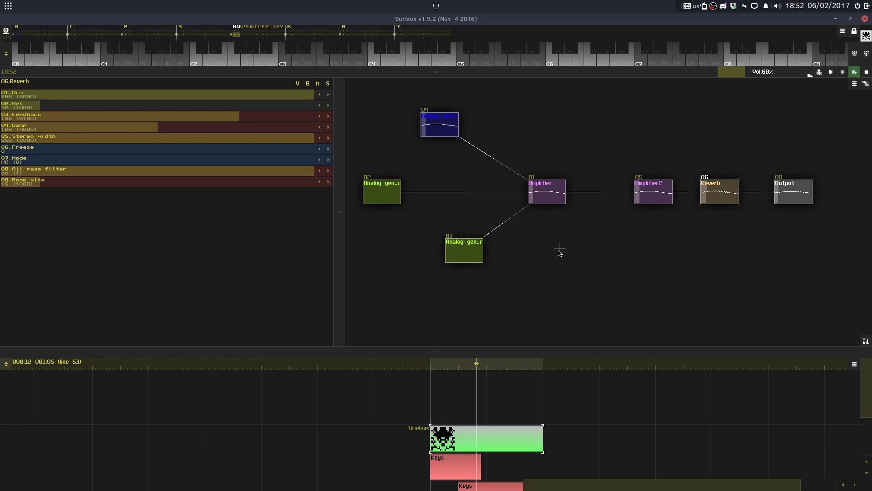
pyautogui.doubleClick(560, 255)
pyautogui.click(406, 132)
pyautogui.press('Return')
pyautogui.click(393, 190)
pyautogui.hotkey('ctrl', 'z')
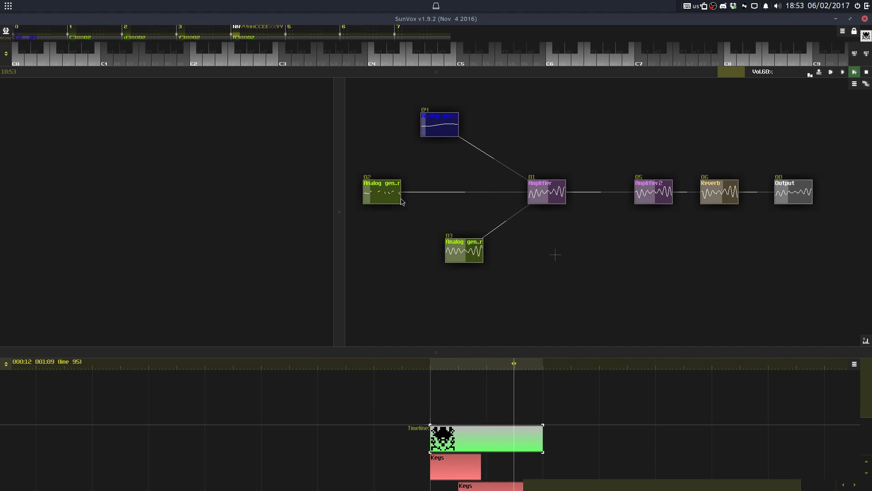
# Step: Audition the square-wave Analog generator (02) by soloing it during playback, and turn the solo off again
pyautogui.click(383, 192)
pyautogui.press('space')
pyautogui.moveTo(339, 72); pyautogui.dragTo(377, 187)
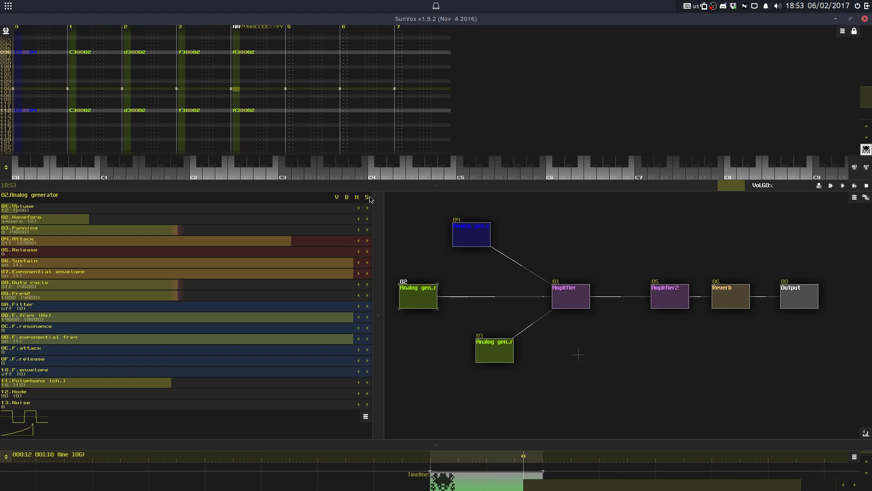
pyautogui.moveTo(376, 194); pyautogui.dragTo(345, 146)
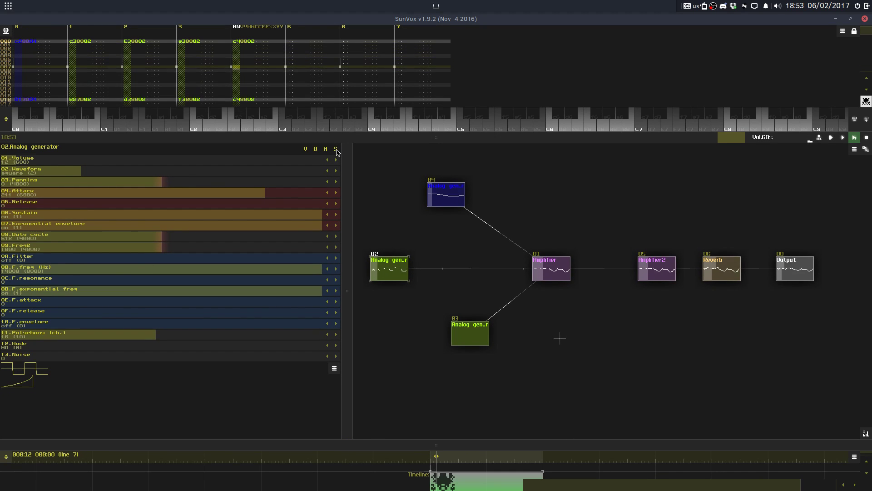
pyautogui.click(336, 149)
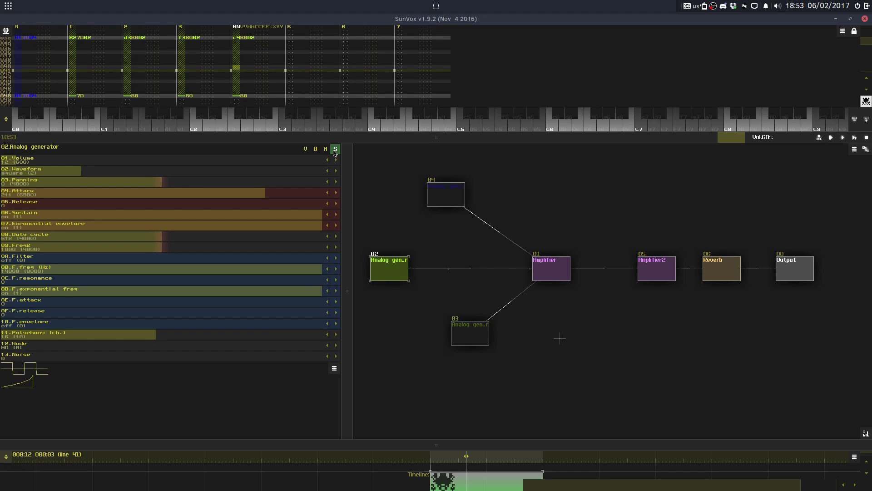
pyautogui.click(335, 150)
pyautogui.press('Return')
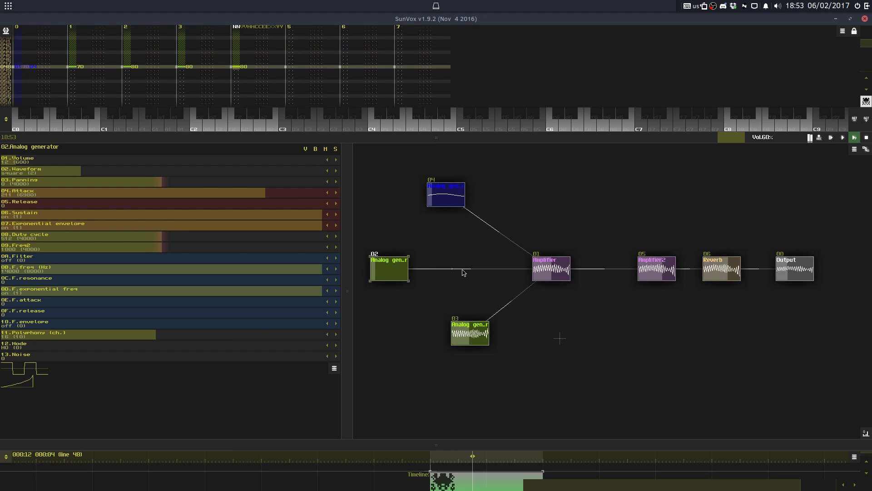
# Step: Insert a Filter Pro between the square-wave Analog generator (02) and the Amplifier, removing their direct connection
pyautogui.doubleClick(455, 274)
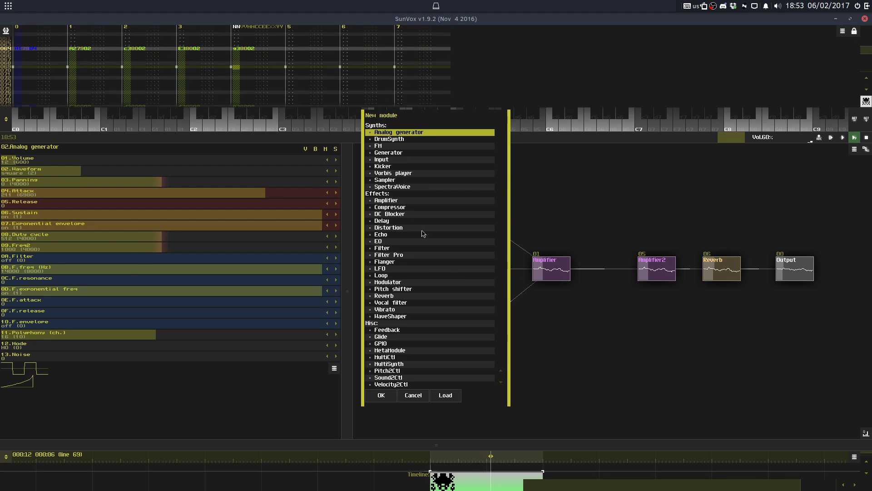
pyautogui.doubleClick(416, 257)
pyautogui.moveTo(467, 288); pyautogui.dragTo(474, 287)
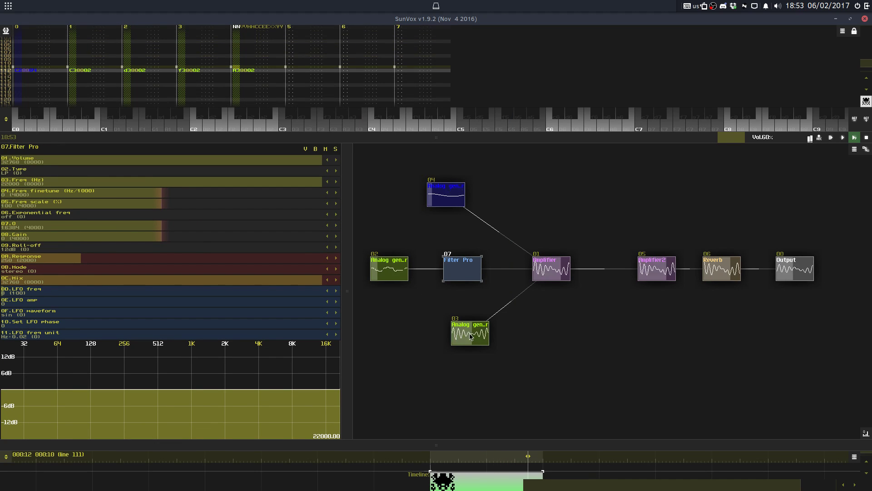
pyautogui.click(394, 281)
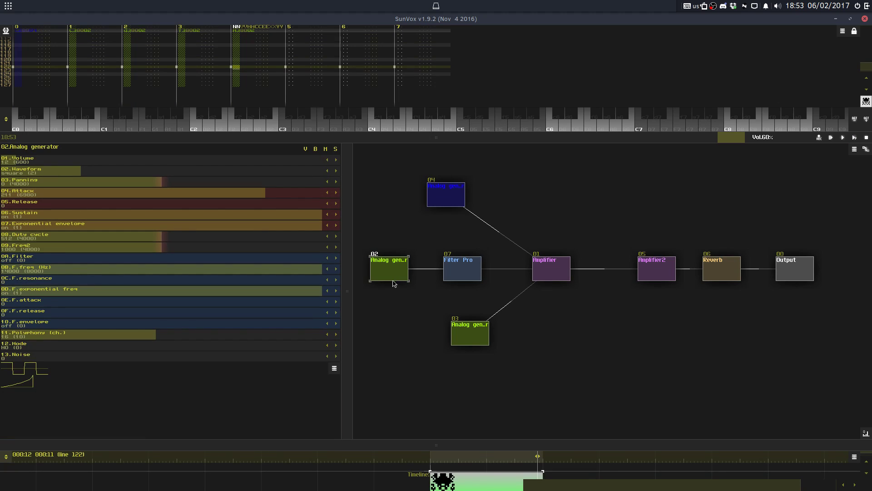
pyautogui.moveTo(550, 269); pyautogui.dragTo(421, 268)
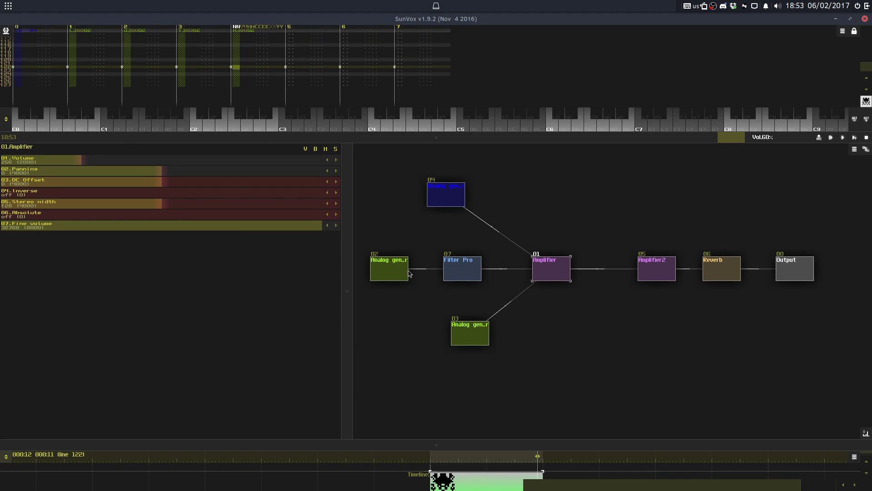
# Step: Turn on the Filter Pro's exponential frequency, set its Freq to 3217, and try its filter types, leaving Type at LP
pyautogui.click(457, 273)
pyautogui.scroll(1, 288, 171)
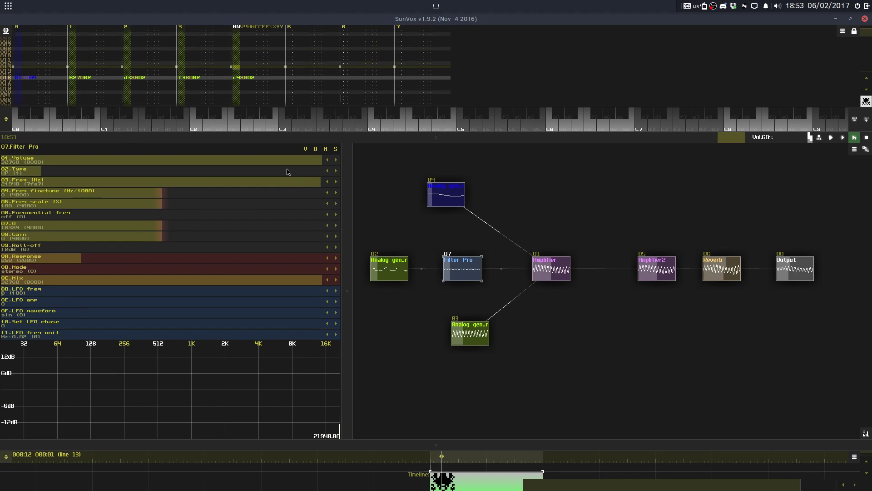
pyautogui.moveTo(278, 185); pyautogui.dragTo(73, 187)
pyautogui.click(65, 214)
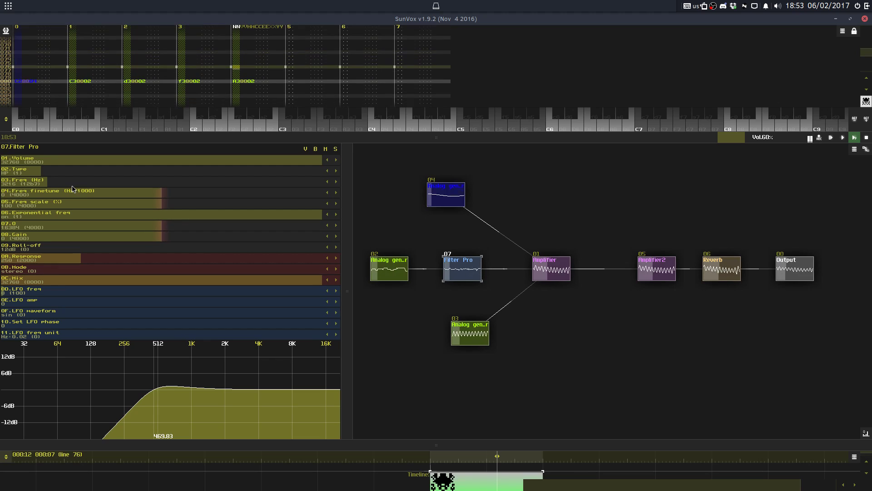
pyautogui.scroll(1, 73, 172)
pyautogui.scroll(2, 73, 173)
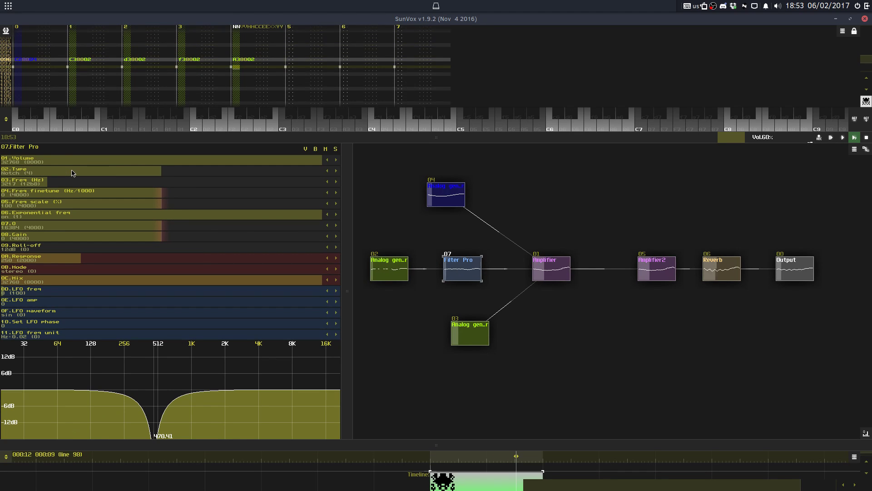
pyautogui.scroll(-4, 73, 172)
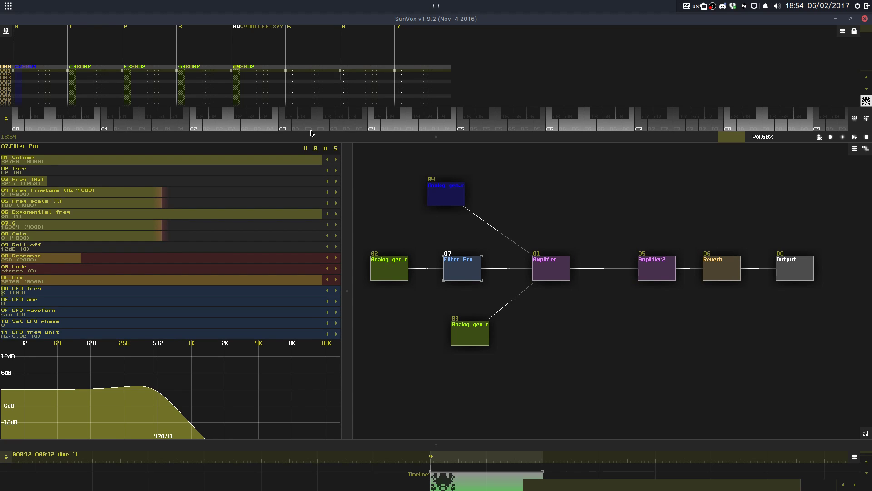
# Step: Open the frequency spectrum display in the module view and resize the surrounding panes to make room for it
pyautogui.moveTo(335, 137); pyautogui.dragTo(335, 141)
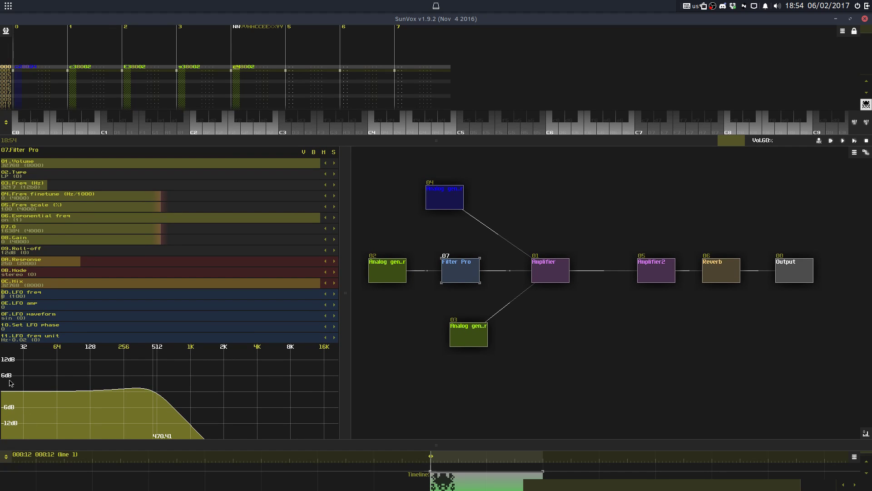
pyautogui.moveTo(351, 386); pyautogui.dragTo(443, 276)
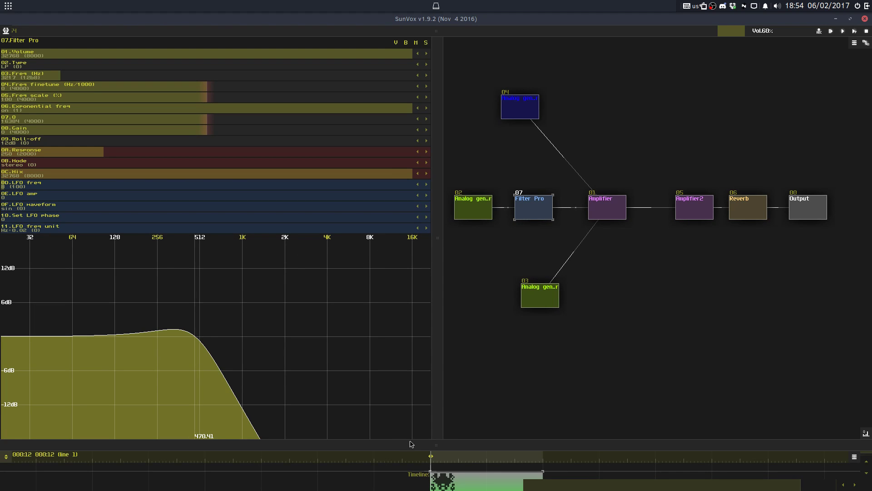
pyautogui.click(866, 433)
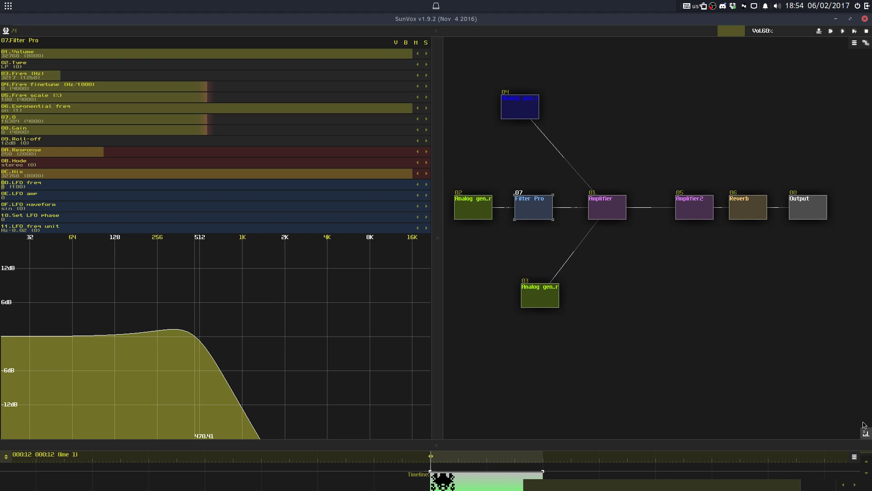
pyautogui.moveTo(776, 327); pyautogui.dragTo(726, 332)
pyautogui.moveTo(437, 268); pyautogui.dragTo(304, 371)
pyautogui.moveTo(675, 365); pyautogui.dragTo(678, 345)
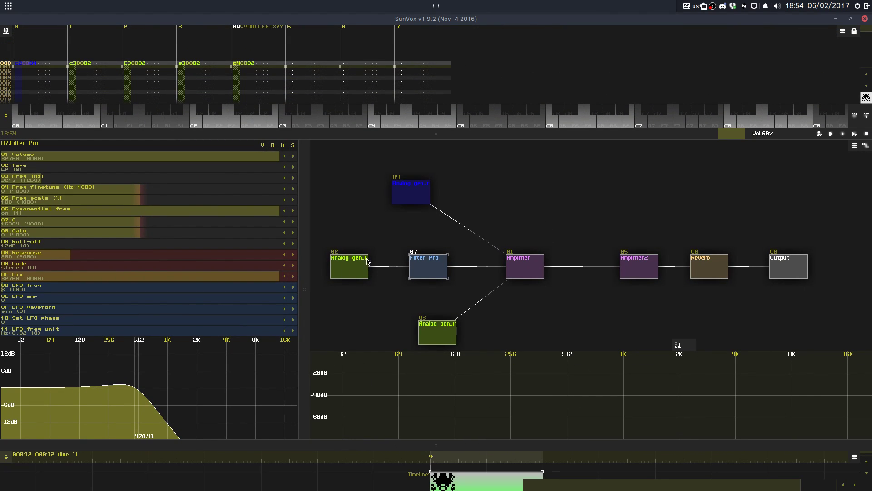
# Step: Play the song with the spectrum display enlarged to examine its frequencies, and shrink the display out of the way
pyautogui.click(516, 271)
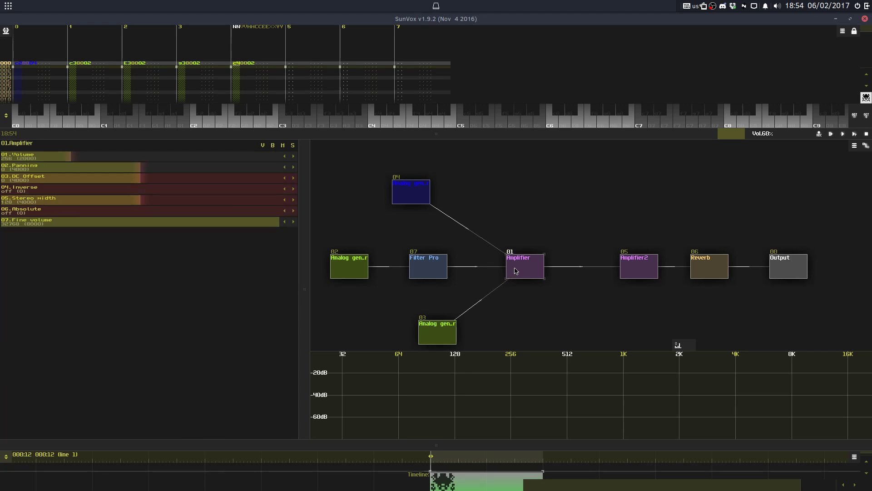
pyautogui.click(435, 333)
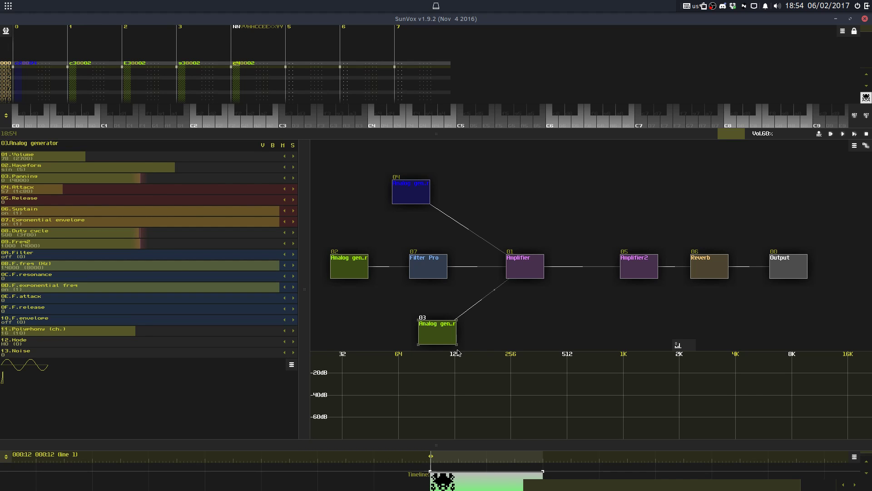
pyautogui.press('space')
pyautogui.moveTo(679, 345); pyautogui.dragTo(680, 212)
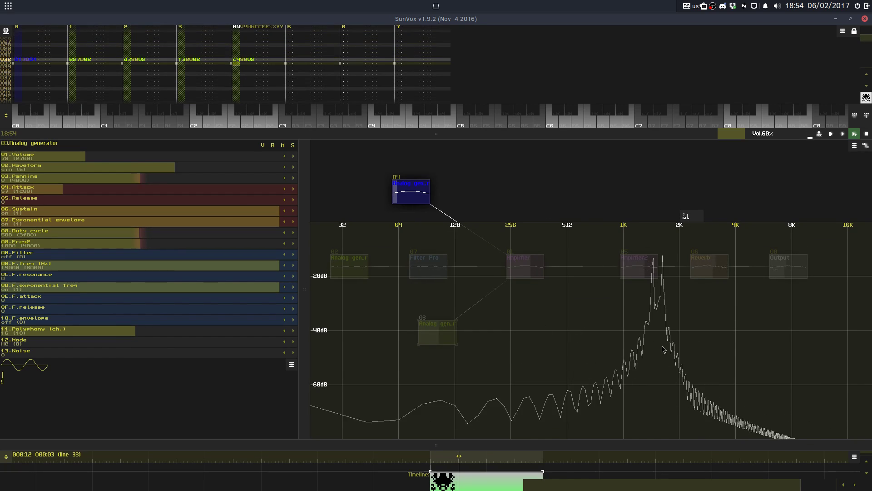
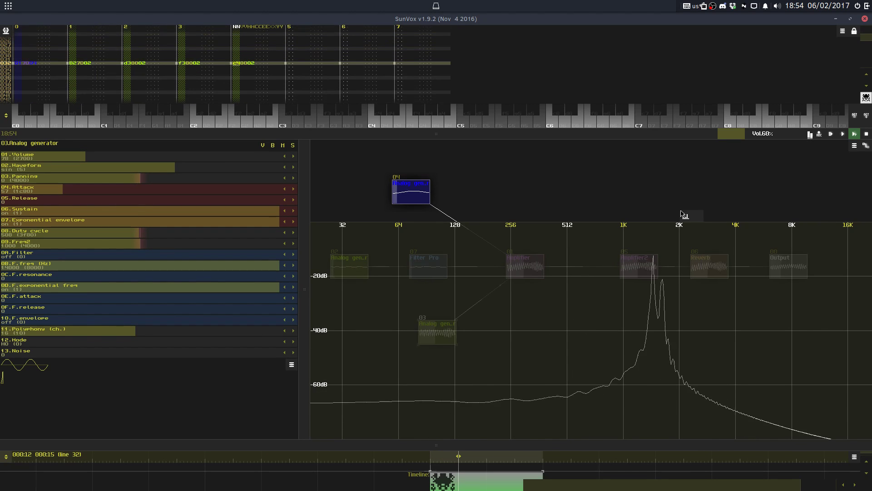
pyautogui.click(693, 216)
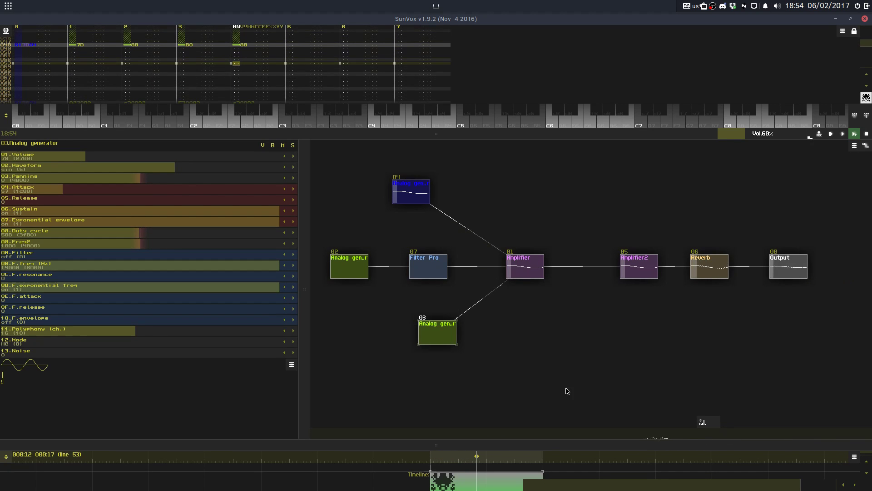
# Step: Set the Filter Pro's Type to Notch, Freq to 4726 and Q to 12320
pyautogui.moveTo(425, 268); pyautogui.dragTo(425, 263)
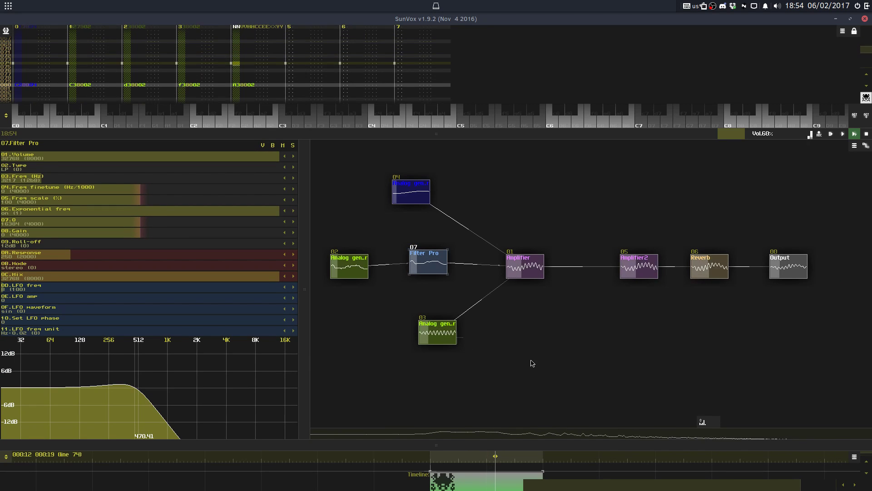
pyautogui.scroll(2, 140, 168)
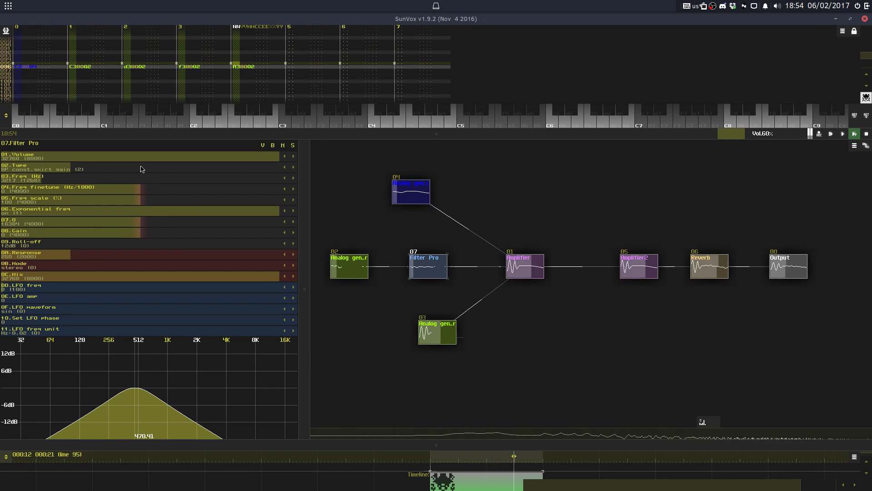
pyautogui.scroll(1, 141, 169)
pyautogui.moveTo(136, 179); pyautogui.dragTo(152, 183)
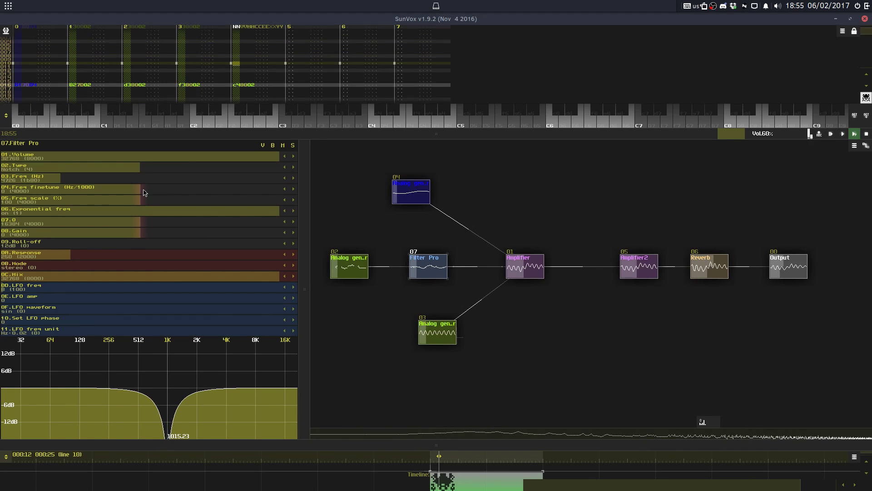
pyautogui.moveTo(154, 227); pyautogui.dragTo(120, 224)
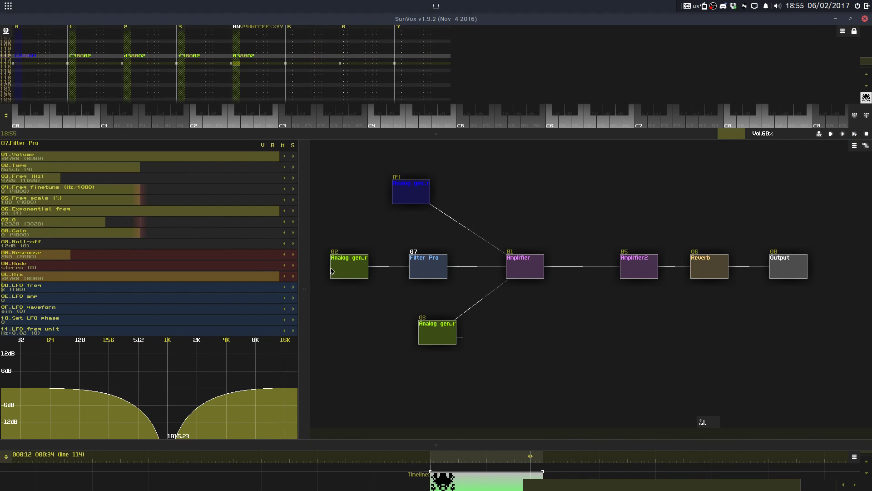
# Step: Compare the square-wave generator's settings with the Filter Pro's, and change the filter's Type to HP
pyautogui.click(356, 273)
pyautogui.moveTo(422, 277); pyautogui.dragTo(422, 273)
pyautogui.click(356, 273)
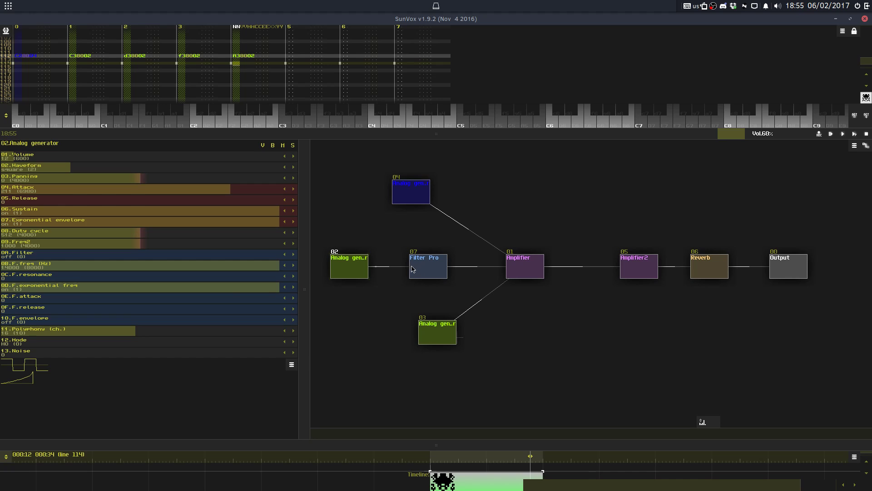
pyautogui.click(413, 269)
pyautogui.scroll(-3, 137, 174)
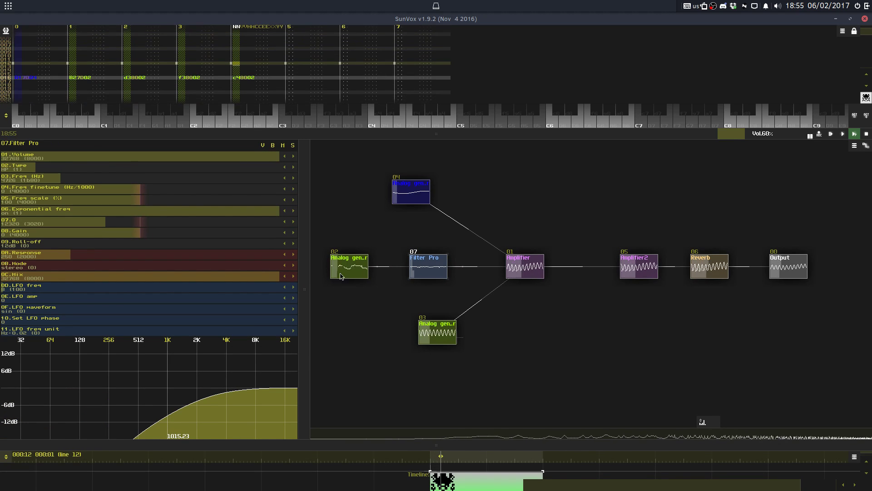
# Step: Set the Filter Pro's Freq to 4081 and try Q values of 24144, 15472 and 32768 while auditioning the song
pyautogui.moveTo(86, 180)
pyautogui.mouseDown()
pyautogui.moveTo(105, 181)
pyautogui.moveTo(78, 180)
pyautogui.mouseUp()
pyautogui.moveTo(110, 223); pyautogui.dragTo(147, 225)
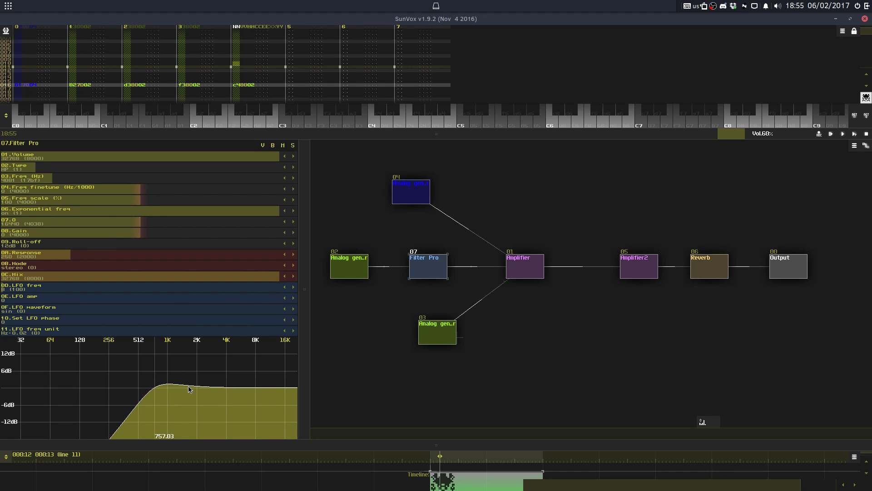
pyautogui.moveTo(131, 225); pyautogui.dragTo(195, 218)
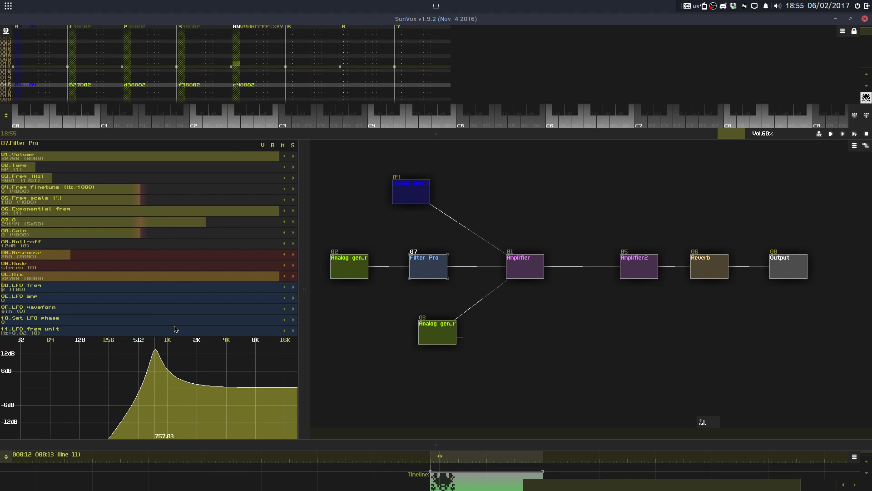
pyautogui.press('space')
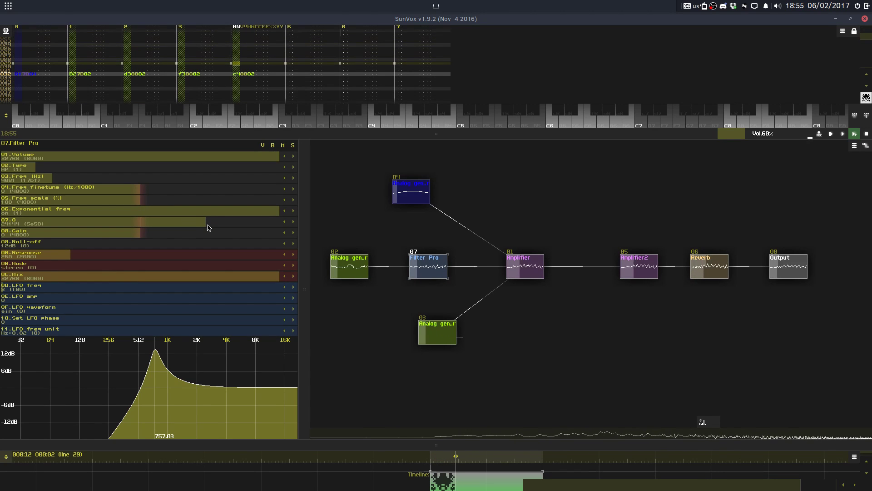
pyautogui.press('space')
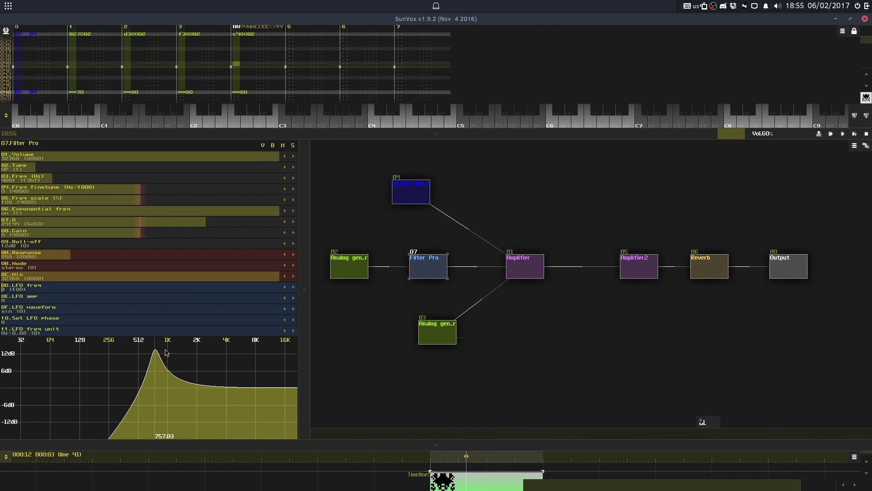
pyautogui.moveTo(215, 226); pyautogui.dragTo(139, 223)
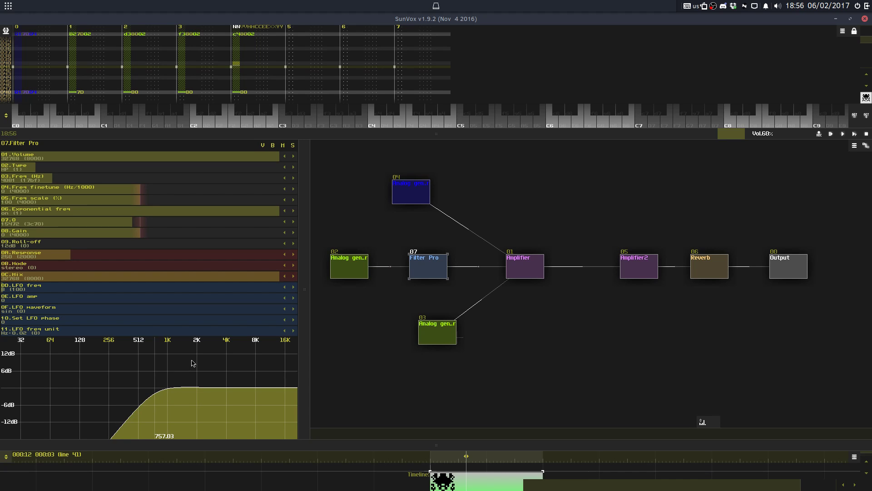
pyautogui.moveTo(131, 223); pyautogui.dragTo(212, 230)
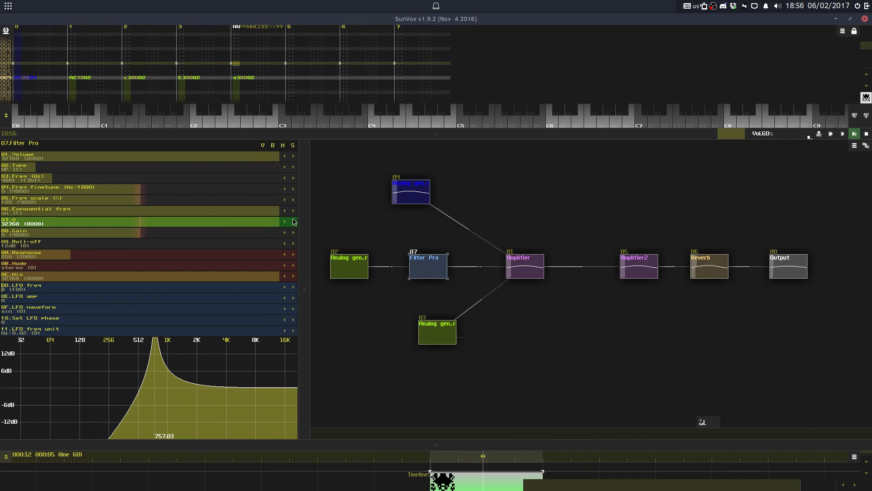
# Step: Set the Filter Pro's Q to 15312, Type to LP and Freq to 1819 with the song playing
pyautogui.moveTo(216, 222); pyautogui.dragTo(128, 220)
pyautogui.scroll(-1, 82, 171)
pyautogui.press('space')
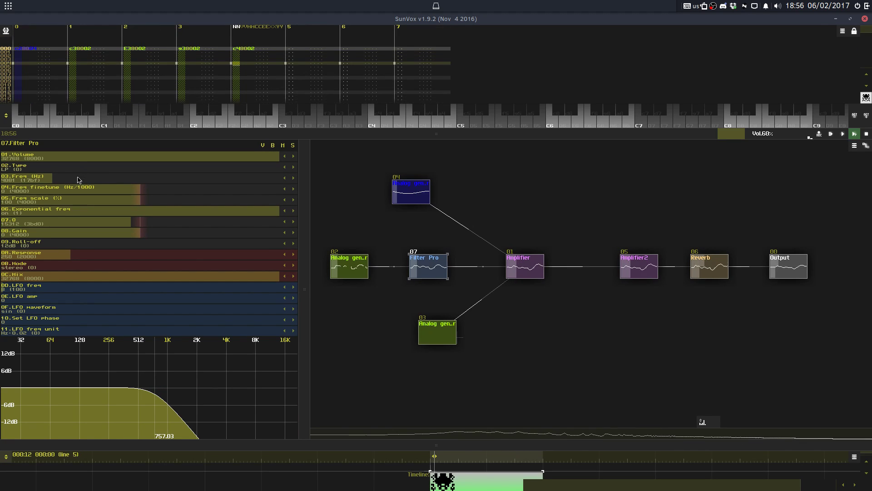
pyautogui.moveTo(77, 180); pyautogui.dragTo(49, 183)
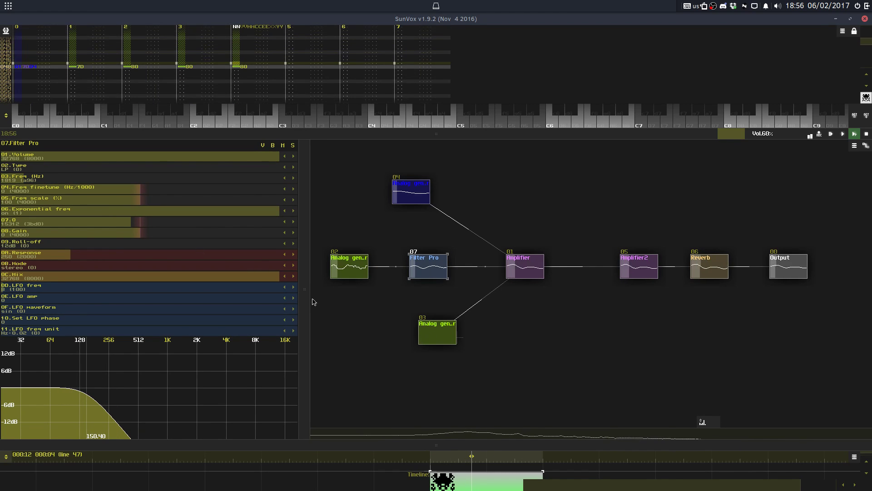
# Step: Enlarge the timeline and pattern editor, and save the song over Streamin4.sunvox
pyautogui.moveTo(465, 448); pyautogui.dragTo(454, 347)
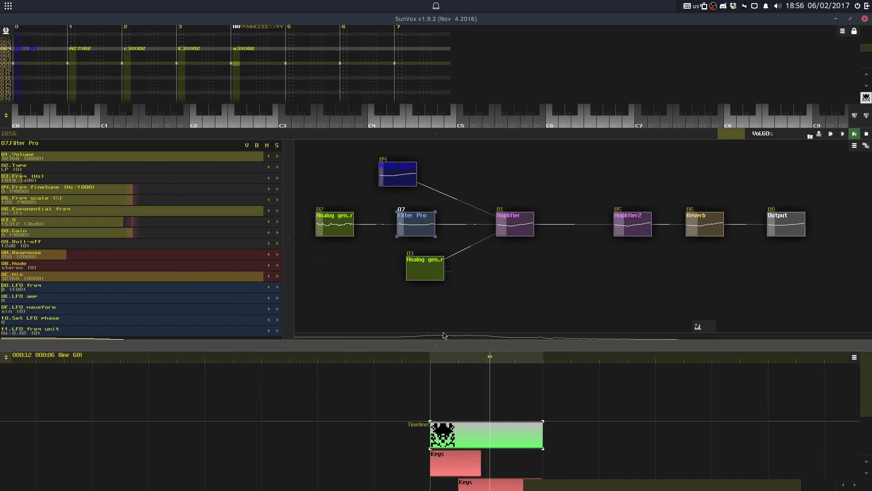
pyautogui.moveTo(432, 143); pyautogui.dragTo(429, 319)
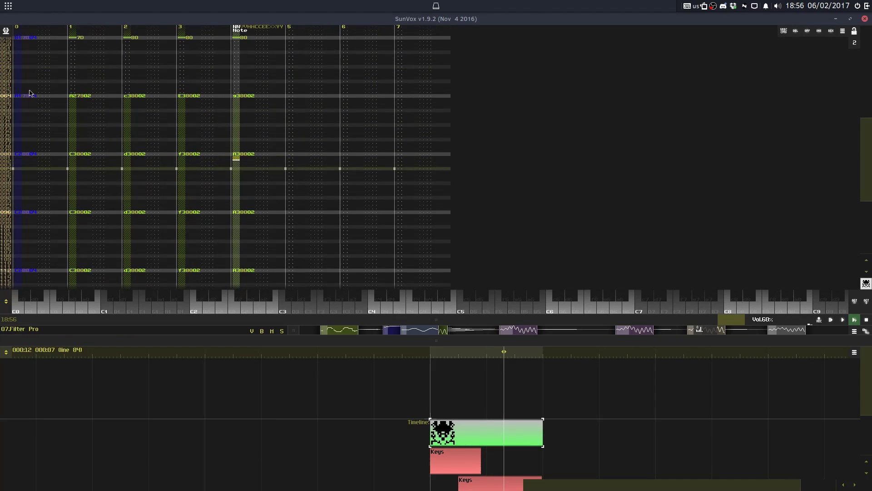
pyautogui.click(19, 42)
pyautogui.click(394, 333)
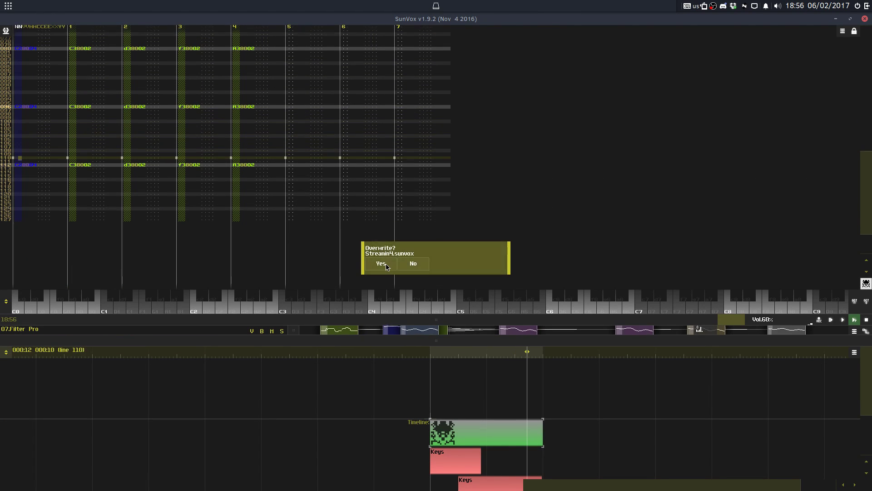
# Step: Duplicate the Filter Pro between the lower generator and the Amplifier, setting the copy's Type to HP and Freq to 5433
pyautogui.moveTo(478, 399); pyautogui.dragTo(465, 371)
pyautogui.moveTo(471, 320); pyautogui.dragTo(467, 101)
pyautogui.click(430, 255)
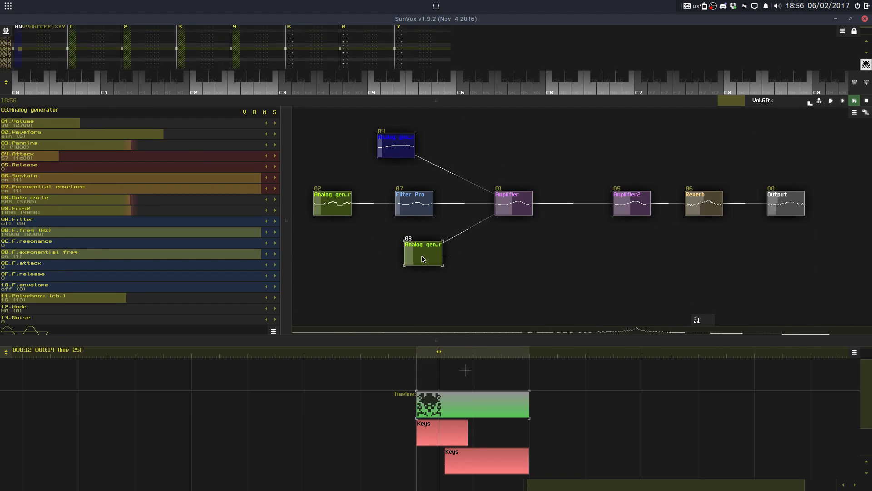
pyautogui.click(416, 204)
pyautogui.hotkey('ctrl', 'c')
pyautogui.hotkey('ctrl', 'v')
pyautogui.moveTo(513, 272); pyautogui.dragTo(499, 260)
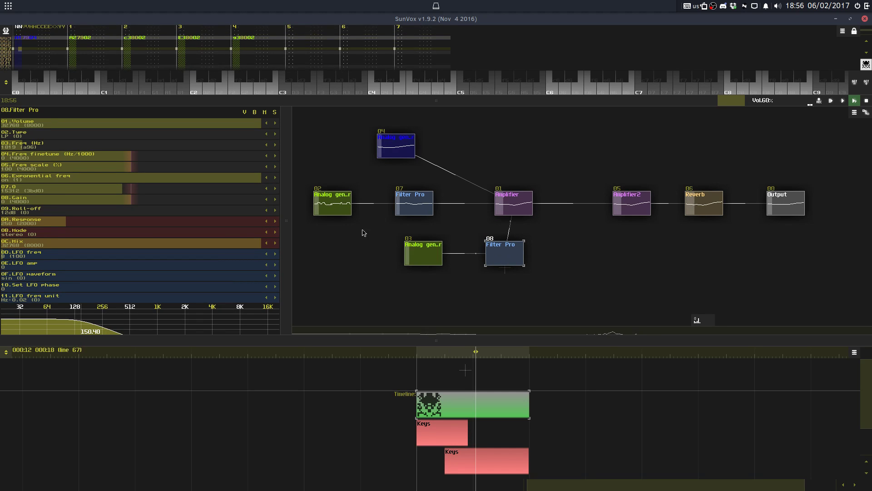
pyautogui.moveTo(75, 149); pyautogui.dragTo(117, 152)
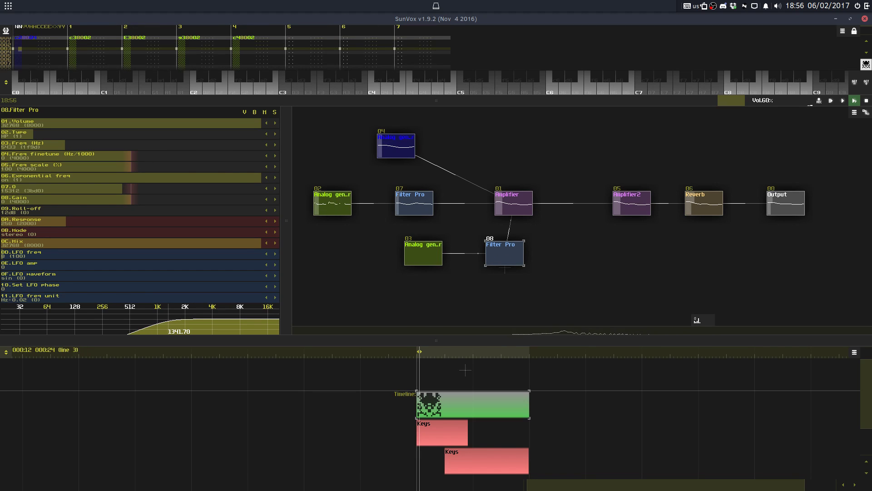
# Step: Transpose all notes in both Keys patterns up by 12 semitones
pyautogui.moveTo(404, 101); pyautogui.dragTo(394, 286)
pyautogui.click(347, 157)
pyautogui.hotkey('ctrl', 'a')
pyautogui.click(484, 461)
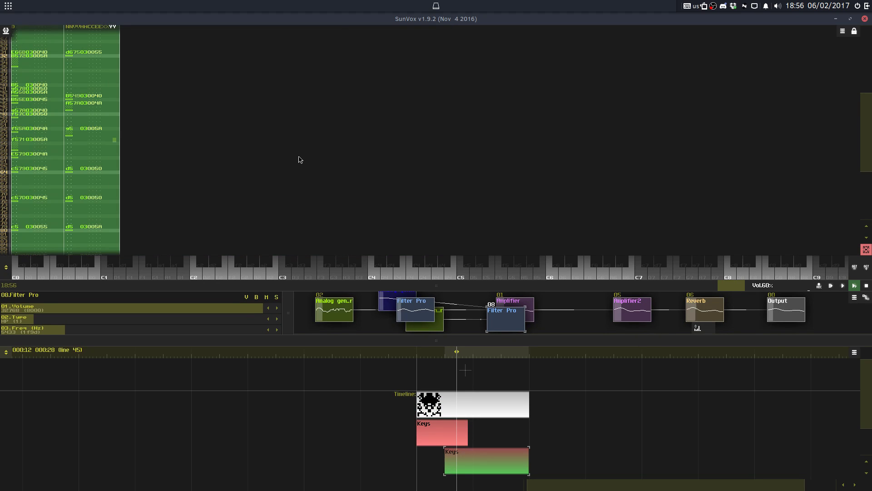
pyautogui.rightClick(299, 158)
pyautogui.click(323, 215)
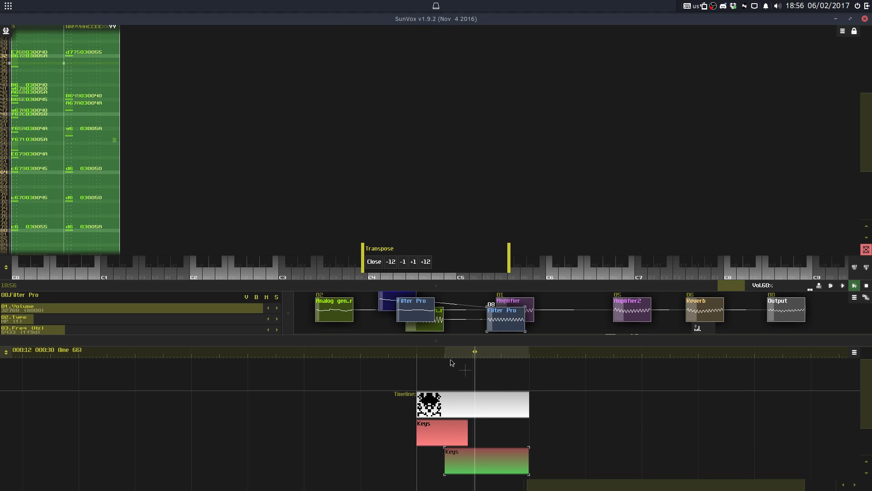
pyautogui.click(426, 262)
pyautogui.click(374, 262)
pyautogui.moveTo(395, 286); pyautogui.dragTo(395, 119)
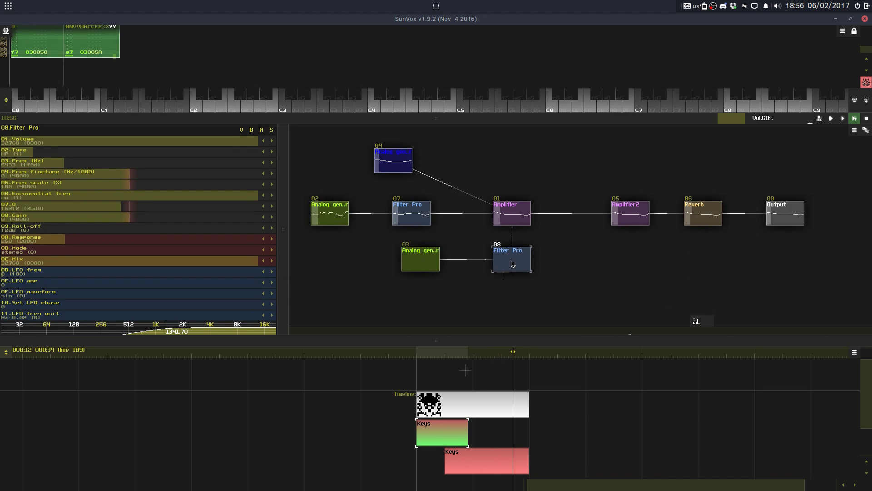
# Step: Try Freq values of 11899 and 3493 on the copied Filter Pro while the Keys pattern plays
pyautogui.moveTo(509, 342); pyautogui.dragTo(516, 473)
pyautogui.moveTo(132, 169); pyautogui.dragTo(257, 180)
pyautogui.rightClick(192, 162)
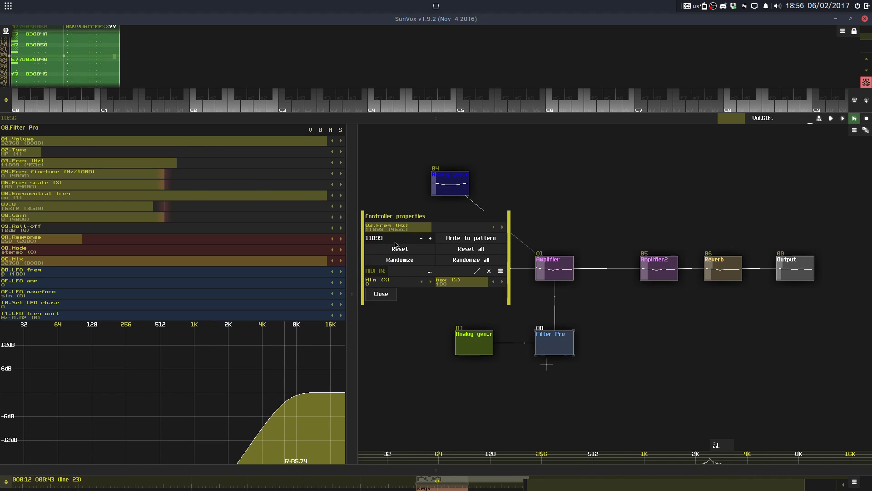
pyautogui.click(392, 298)
pyautogui.moveTo(125, 164); pyautogui.dragTo(68, 164)
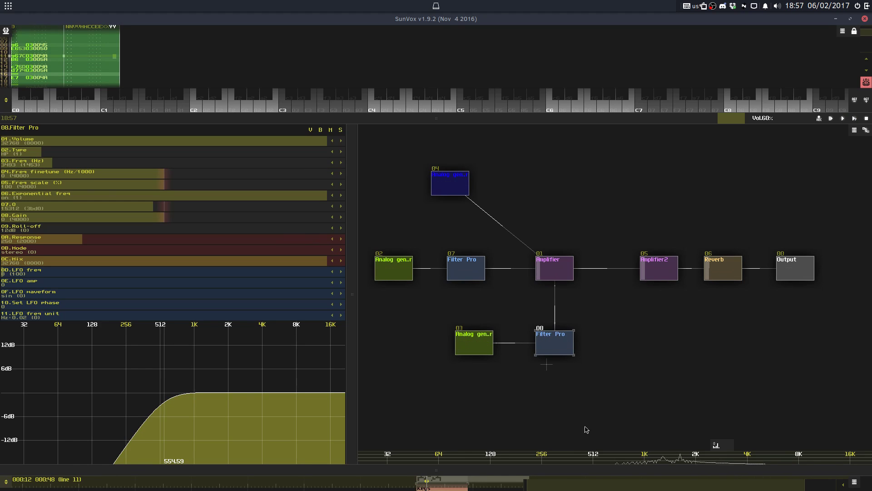
pyautogui.moveTo(566, 470); pyautogui.dragTo(551, 350)
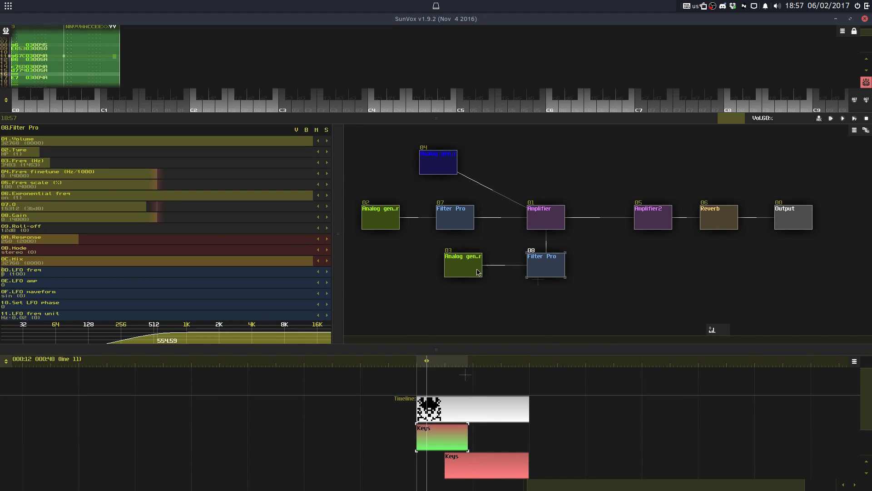
# Step: Delete the copied Filter Pro and reconnect the lower generator directly to the Amplifier
pyautogui.press('Delete')
pyautogui.click(381, 261)
pyautogui.moveTo(487, 259); pyautogui.dragTo(548, 216)
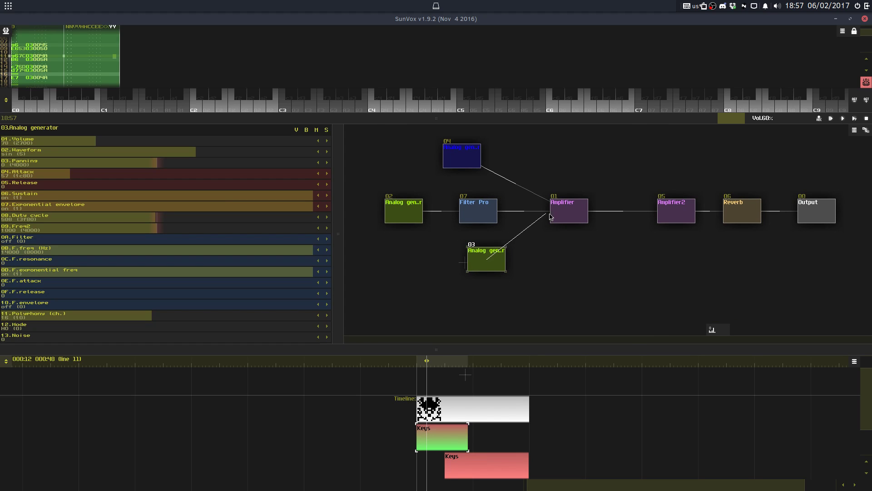
# Step: Move the lower generator beneath the Amplifier, set its volume to 20 and play the song
pyautogui.moveTo(576, 272); pyautogui.dragTo(579, 268)
pyautogui.moveTo(530, 119); pyautogui.dragTo(538, 40)
pyautogui.press('space')
pyautogui.moveTo(178, 69); pyautogui.dragTo(107, 66)
pyautogui.press('space')
pyautogui.moveTo(142, 43); pyautogui.dragTo(159, 59)
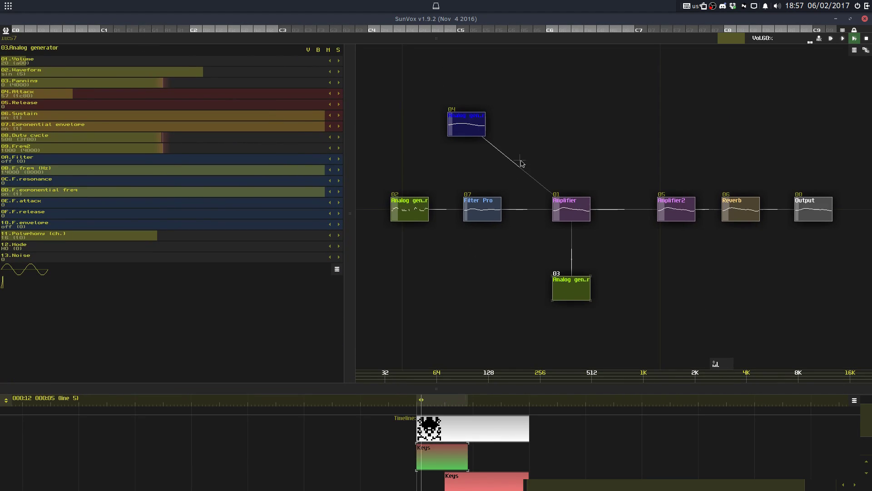
# Step: Select and play the chord pattern, and move the blue generator directly above the Filter Pro
pyautogui.click(487, 445)
pyautogui.click(492, 435)
pyautogui.press('space')
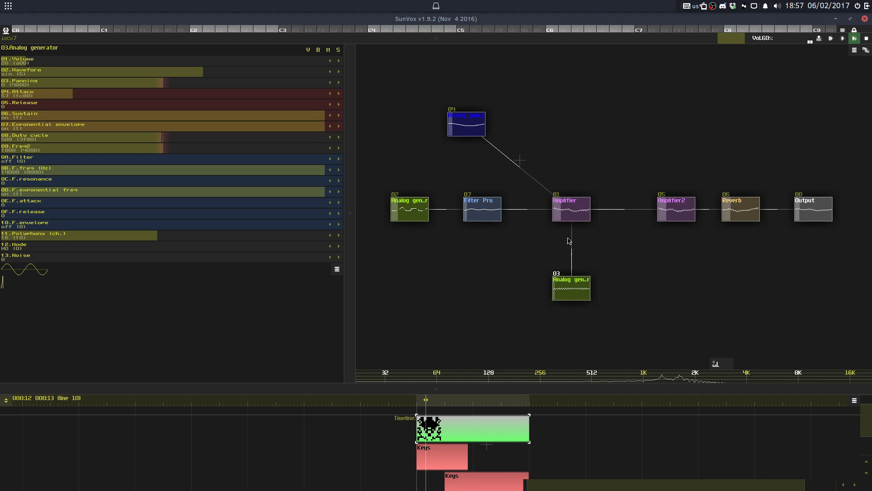
pyautogui.moveTo(483, 132)
pyautogui.mouseDown()
pyautogui.moveTo(586, 135)
pyautogui.moveTo(482, 133)
pyautogui.mouseUp()
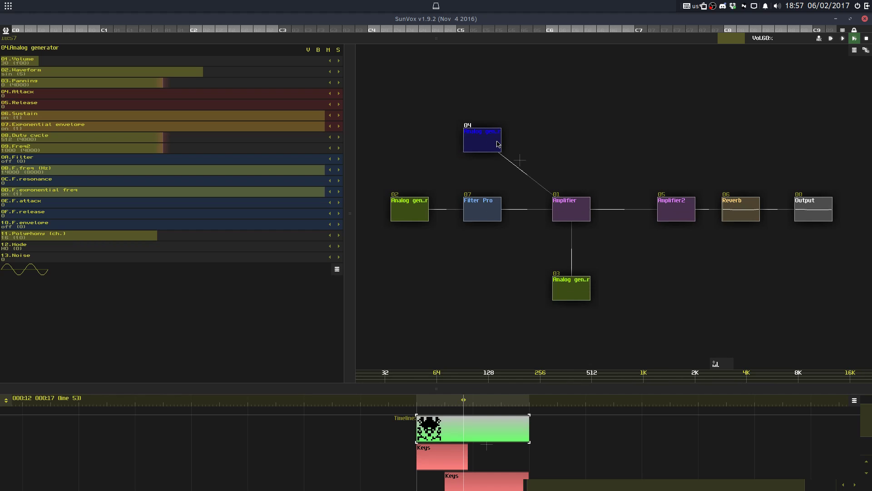
# Step: Load Ocsynth.sunsynth from the Leads folder as a new module above the Amplifier and connect it to the Amplifier
pyautogui.doubleClick(565, 141)
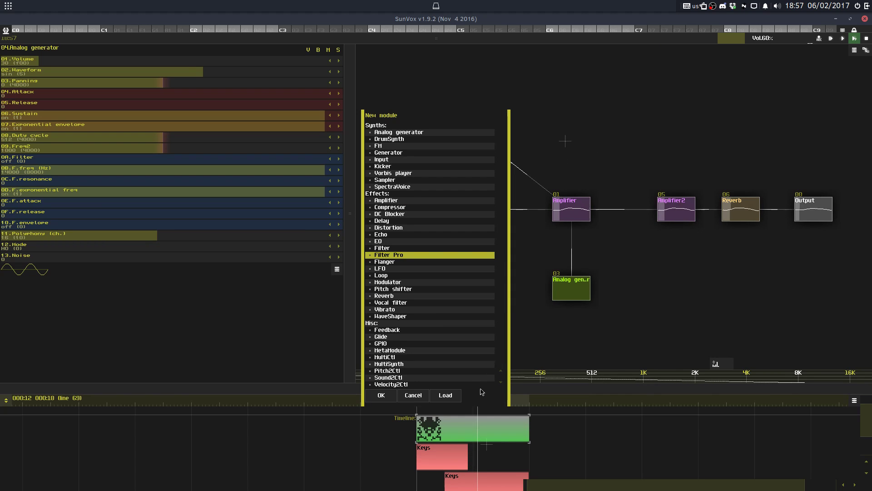
pyautogui.click(445, 394)
pyautogui.click(357, 262)
pyautogui.doubleClick(357, 256)
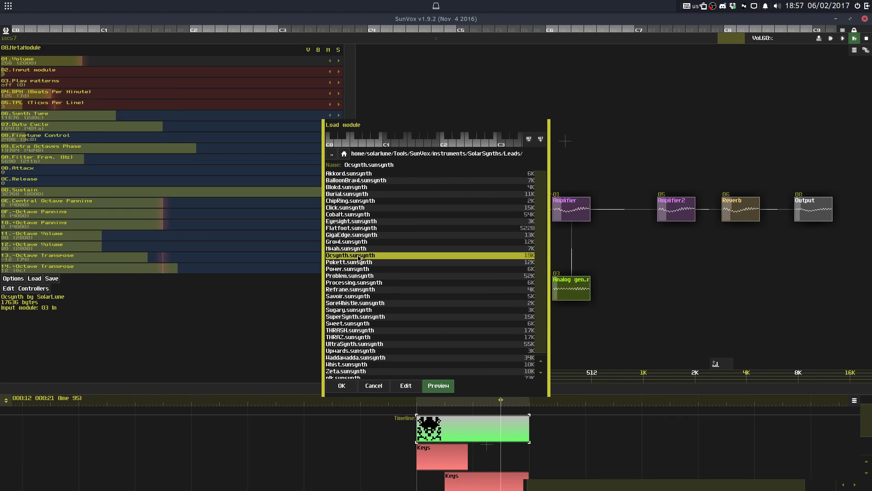
pyautogui.moveTo(563, 141); pyautogui.dragTo(561, 220)
pyautogui.rightClick(561, 220)
pyautogui.click(563, 153)
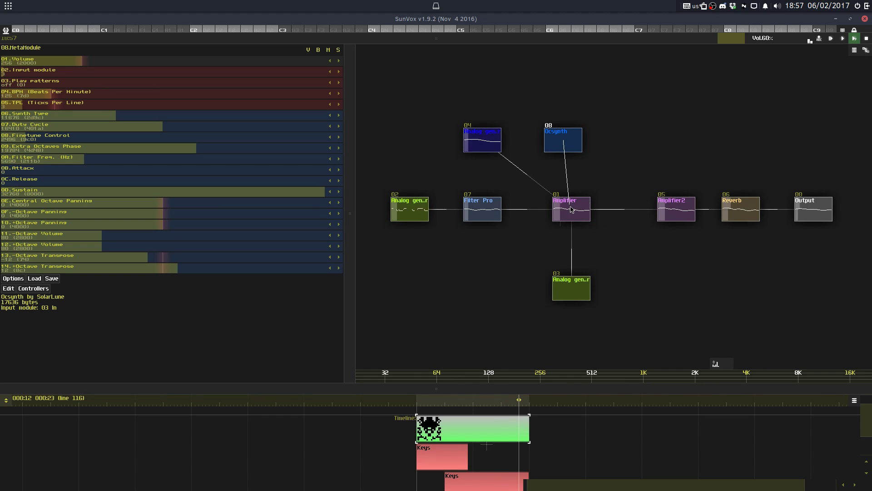
# Step: Place a copy of the chord pattern directly before the original in the timeline
pyautogui.moveTo(550, 40); pyautogui.dragTo(562, 349)
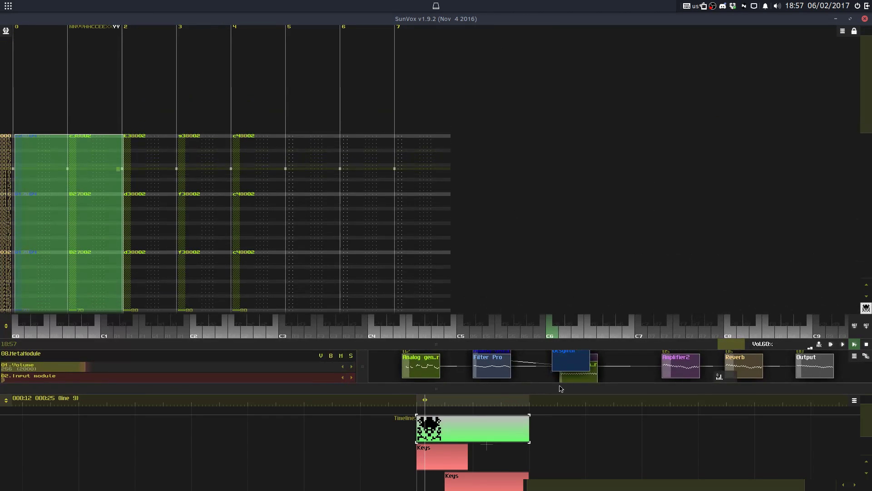
pyautogui.moveTo(560, 389); pyautogui.dragTo(555, 284)
pyautogui.press('space')
pyautogui.moveTo(491, 377); pyautogui.dragTo(339, 374)
pyautogui.press('Return')
# Step: Remap the chord pattern's notes from module 2 to module 8, and set the Ocsynth's volume to 28
pyautogui.click(199, 119)
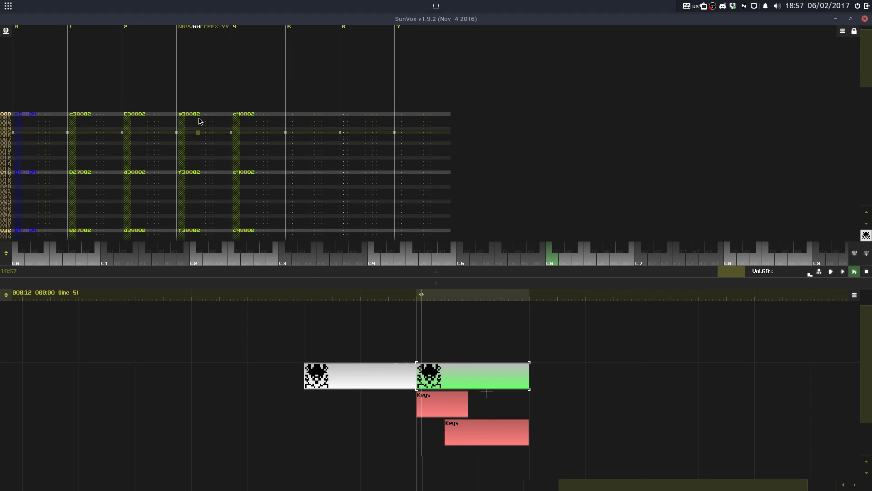
pyautogui.hotkey('ctrl', 'a')
pyautogui.rightClick(198, 118)
pyautogui.click(214, 197)
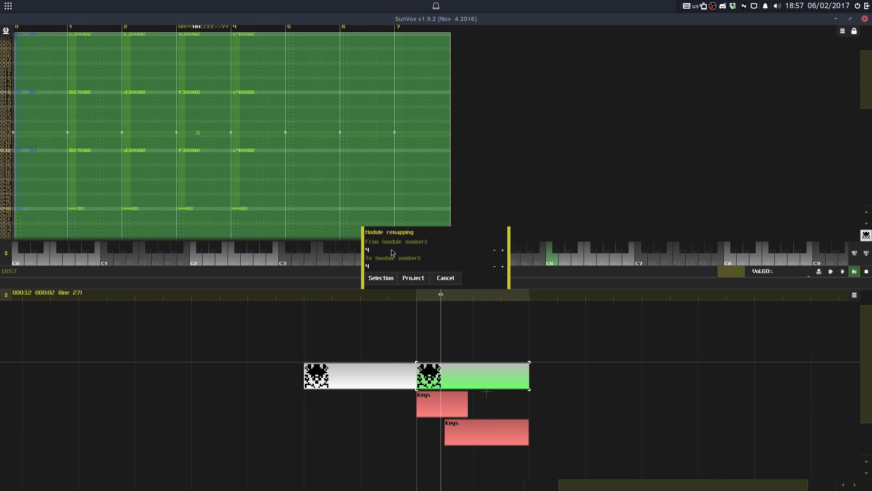
pyautogui.click(495, 251)
pyautogui.click(495, 251)
pyautogui.moveTo(515, 283); pyautogui.dragTo(517, 370)
pyautogui.moveTo(516, 359); pyautogui.dragTo(509, 125)
pyautogui.click(417, 266)
pyautogui.press('BackSpace')
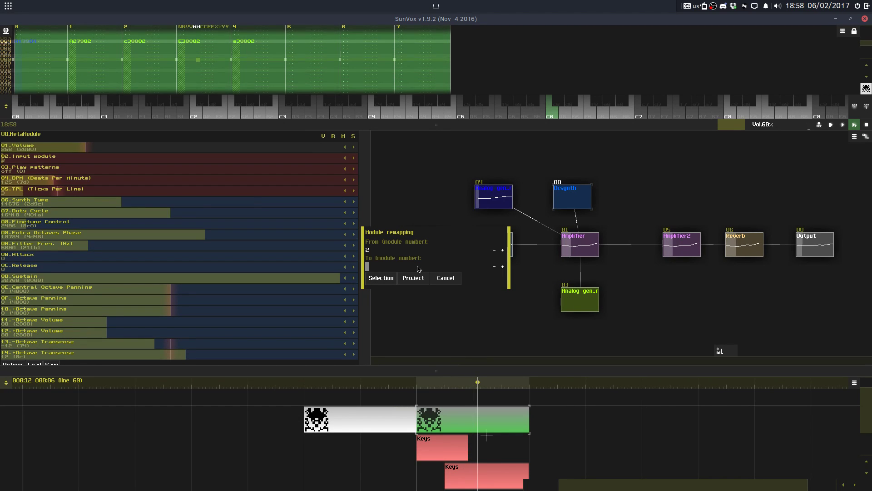
pyautogui.write('8')
pyautogui.moveTo(254, 150); pyautogui.dragTo(182, 149)
pyautogui.press('space')
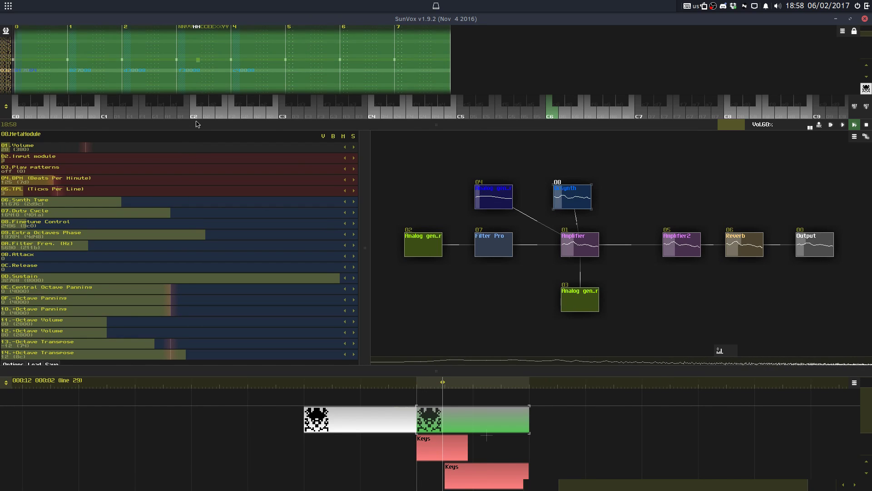
# Step: Transpose the chord notes in tracks 1 to 4 of the pattern up by 12 semitones
pyautogui.click(115, 124)
pyautogui.click(82, 116)
pyautogui.moveTo(108, 115); pyautogui.dragTo(256, 339)
pyautogui.rightClick(288, 155)
pyautogui.click(306, 215)
pyautogui.click(423, 264)
pyautogui.click(374, 264)
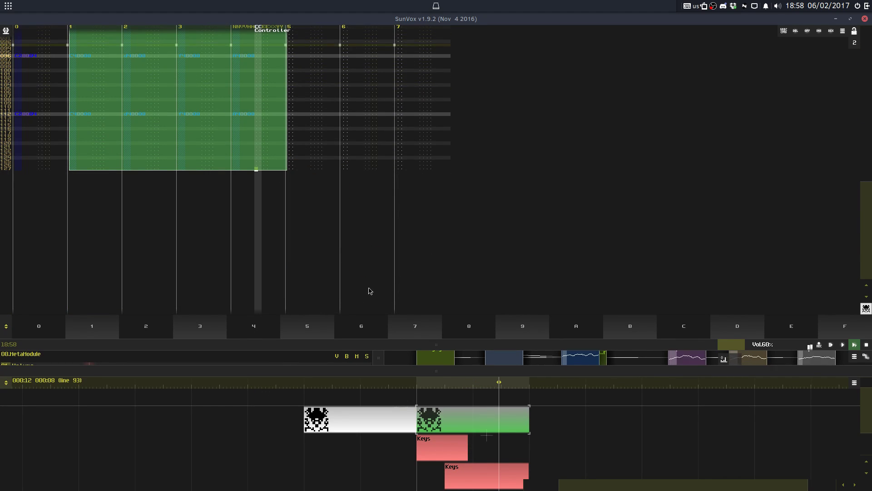
# Step: Copy the full chord row at line 32 onto line 48, replacing the note-offs there
pyautogui.click(259, 70)
pyautogui.click(260, 70)
pyautogui.click(252, 98)
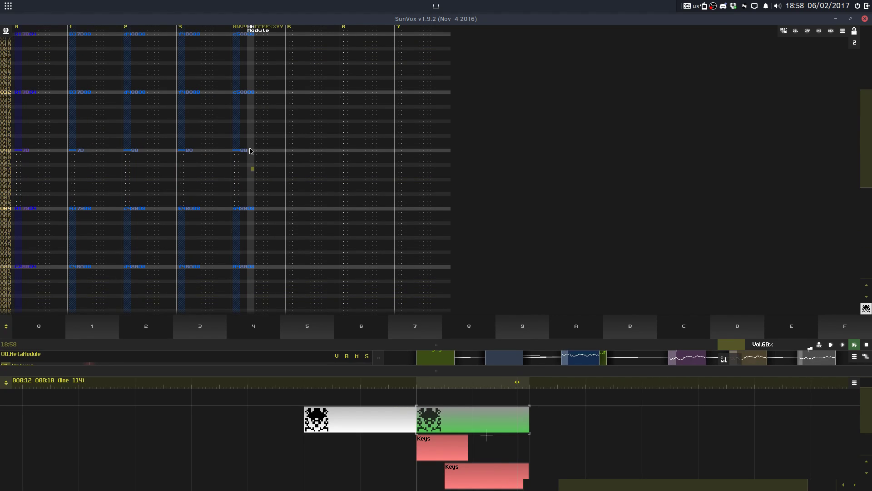
pyautogui.click(242, 118)
pyautogui.moveTo(250, 143); pyautogui.dragTo(7, 144)
pyautogui.click(28, 227)
pyautogui.hotkey('ctrl', 'v')
pyautogui.click(110, 233)
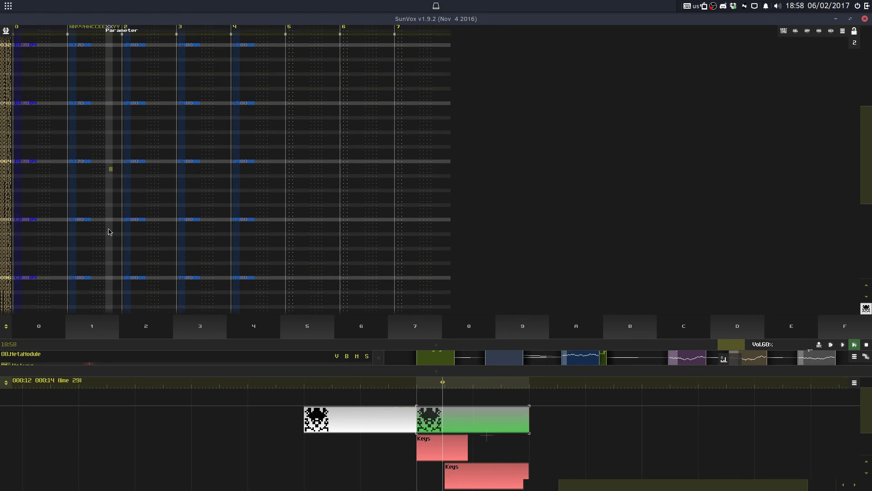
# Step: Enlarge the module view slightly and return to the start of the chord pattern for editing
pyautogui.click(101, 213)
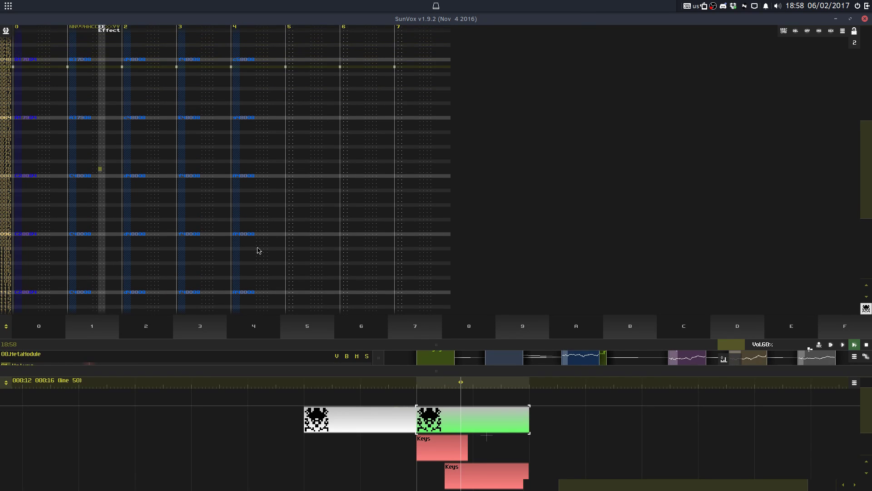
pyautogui.press('space')
pyautogui.moveTo(401, 344); pyautogui.dragTo(401, 330)
pyautogui.press('space')
pyautogui.doubleClick(60, 85)
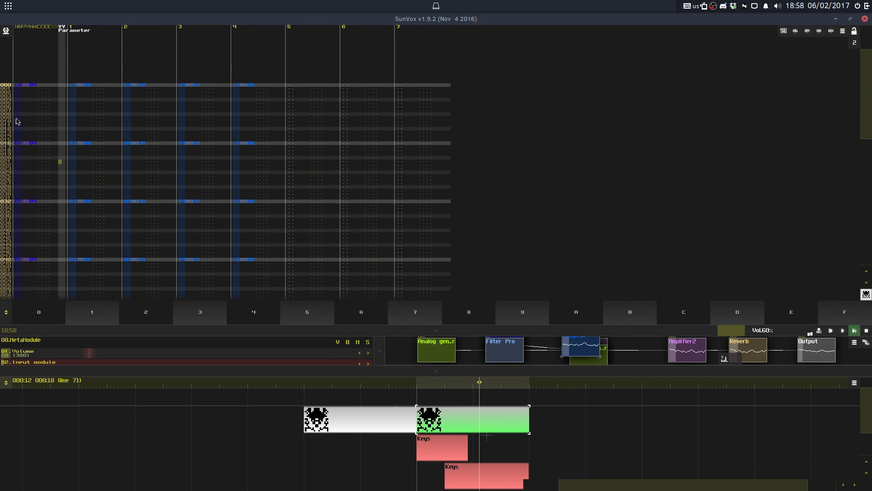
pyautogui.click(19, 137)
pyautogui.press('Down')
pyautogui.press('a')
pyautogui.press('Tab')
pyautogui.press('a')
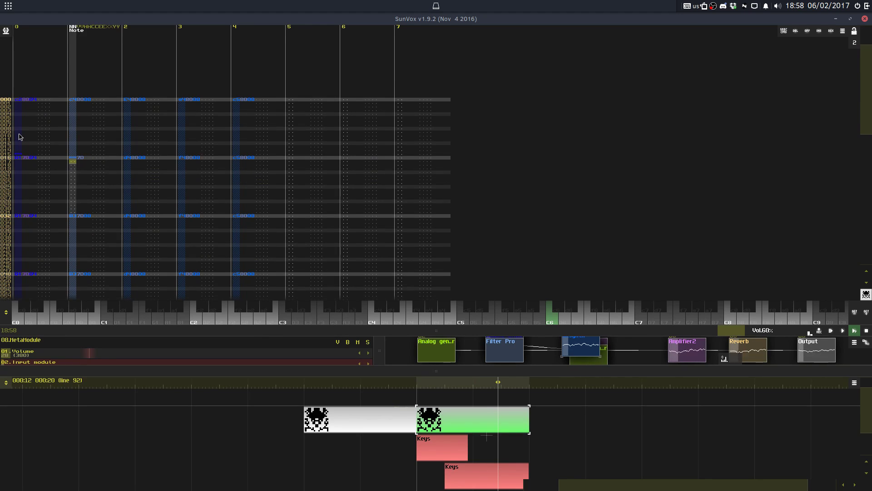
pyautogui.hotkey('ctrl', 'z')
# Step: Enter note-offs at line 15 in tracks 0 to 4 of the pattern, just before the second chord
pyautogui.press('Up')
pyautogui.press('Tab')
pyautogui.press('a')
pyautogui.press('Up')
pyautogui.press('Tab')
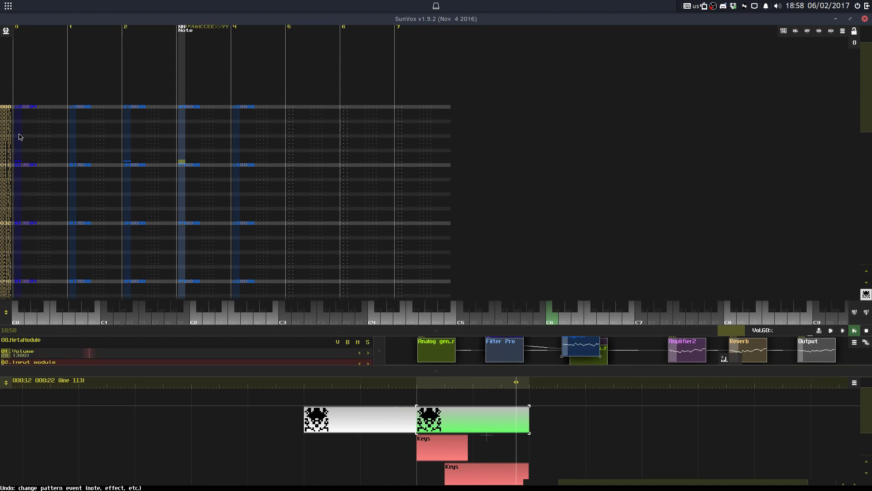
pyautogui.press('Left')
pyautogui.press('Left')
pyautogui.press('Left')
pyautogui.press('Left')
pyautogui.press('Left')
pyautogui.press('Left')
pyautogui.press('Left')
pyautogui.press('Left')
pyautogui.press('Left')
pyautogui.press('Left')
pyautogui.press('Left')
pyautogui.press('Left')
pyautogui.press('Left')
pyautogui.press('Left')
pyautogui.press('Left')
pyautogui.hotkey('shift', 'Tab')
pyautogui.press('a')
pyautogui.press('Tab')
pyautogui.press('Tab')
pyautogui.press('a')
pyautogui.press('Tab')
pyautogui.press('a')
# Step: Copy the note-off row from line 15 onto the line before each following chord and onto the pattern's final line, 127
pyautogui.moveTo(240, 162); pyautogui.dragTo(17, 161)
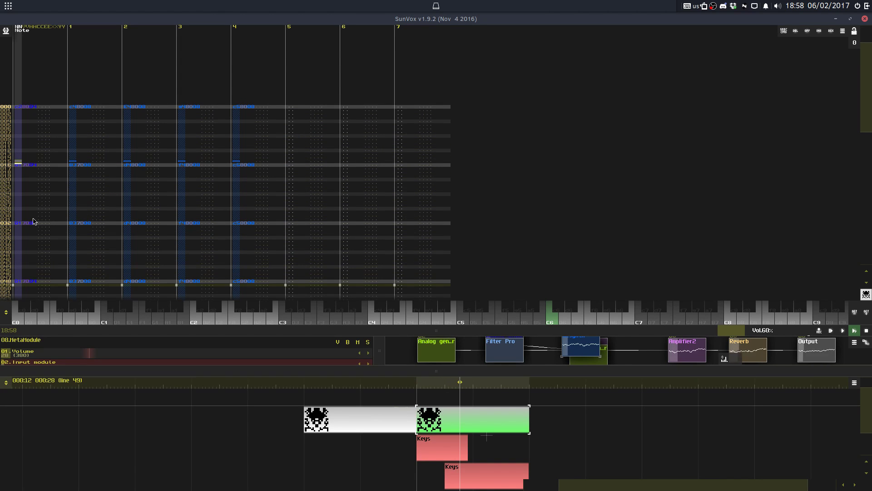
pyautogui.click(33, 222)
pyautogui.scroll(-8, 33, 221)
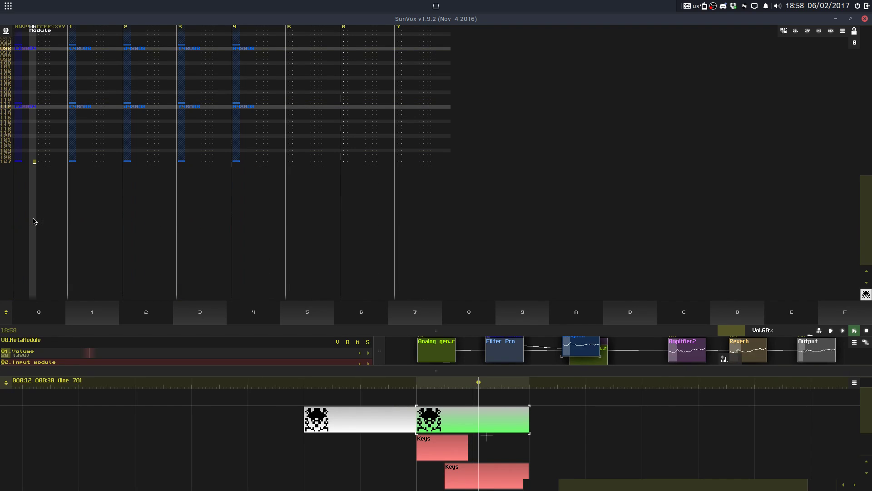
# Step: Enlarge the module view to show the full module chain, and undo the latest note-off row copies in the chord pattern
pyautogui.press('space')
pyautogui.moveTo(449, 331); pyautogui.dragTo(451, 253)
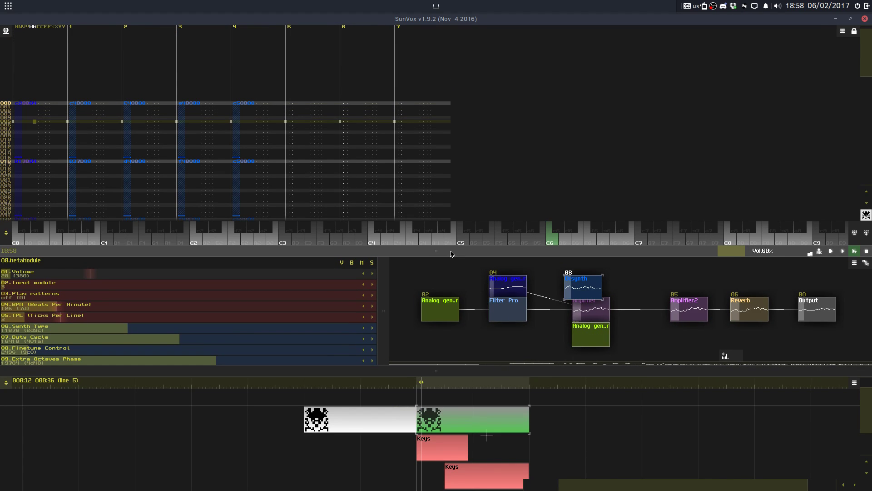
pyautogui.press('space')
pyautogui.hotkey('ctrl', 'z')
pyautogui.hotkey('ctrl', 'z')
pyautogui.hotkey('ctrl', 'z')
pyautogui.hotkey('ctrl', 'z')
pyautogui.hotkey('ctrl', 'z')
pyautogui.hotkey('ctrl', 'z')
pyautogui.hotkey('ctrl', 'z')
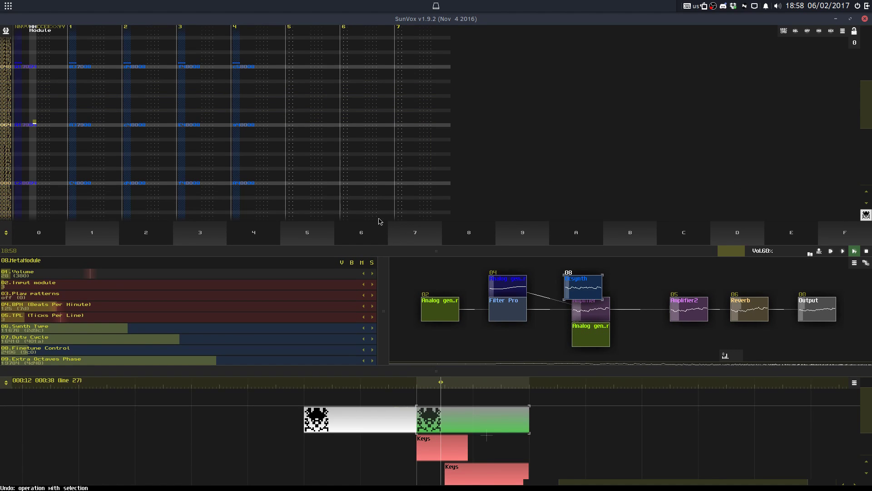
# Step: Undo the latest selection operations and note edits in the pattern, and enlarge the module area over the pattern editor
pyautogui.hotkey('ctrl', 'z')
pyautogui.hotkey('ctrl', 'z')
pyautogui.hotkey('ctrl', 'z')
pyautogui.hotkey('ctrl', 'z')
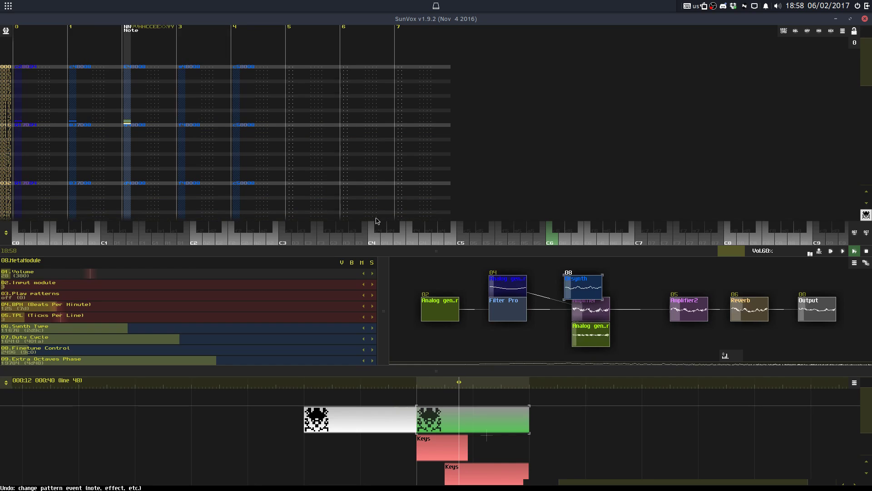
pyautogui.press('space')
pyautogui.moveTo(435, 251); pyautogui.dragTo(417, 65)
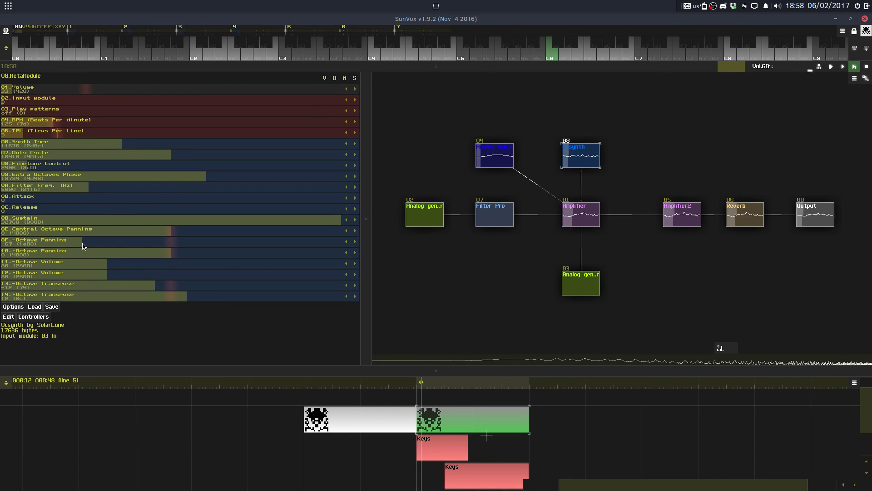
# Step: Solo the Ocsynth module and set its -Octave Panning to -80 and its +Octave Panning to 73
pyautogui.moveTo(166, 261); pyautogui.dragTo(124, 266)
pyautogui.moveTo(129, 254); pyautogui.dragTo(177, 249)
pyautogui.click(355, 78)
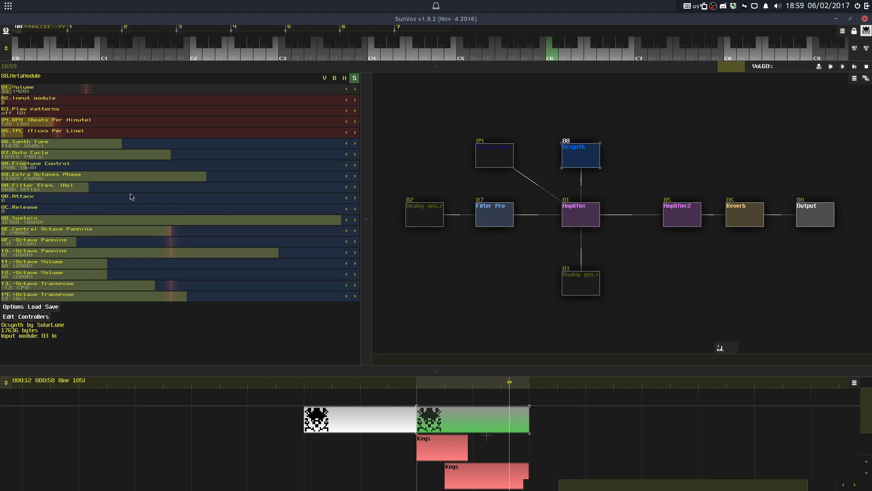
pyautogui.moveTo(103, 246); pyautogui.dragTo(118, 241)
pyautogui.press('Return')
pyautogui.moveTo(136, 243); pyautogui.dragTo(102, 242)
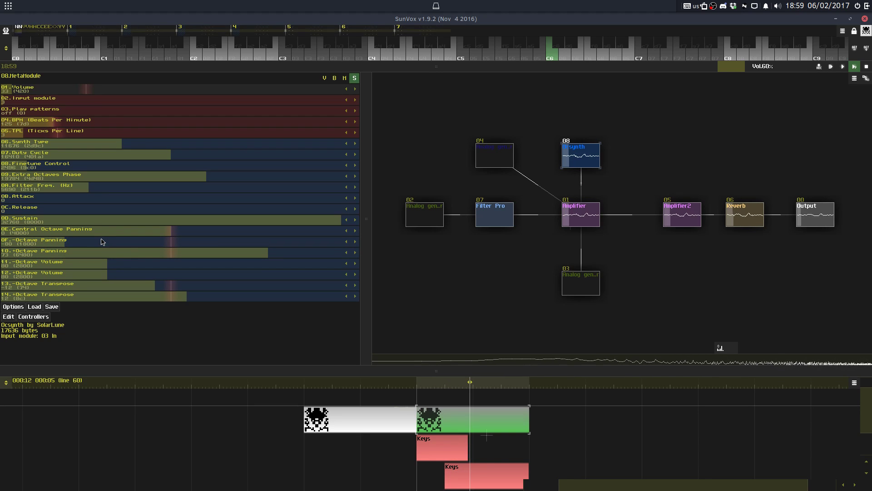
# Step: Try out Ocsynth filter frequencies between about 4605 and 9750 Hz while the song plays
pyautogui.moveTo(100, 189)
pyautogui.mouseDown()
pyautogui.moveTo(81, 189)
pyautogui.moveTo(133, 190)
pyautogui.moveTo(84, 191)
pyautogui.mouseUp()
pyautogui.press('space')
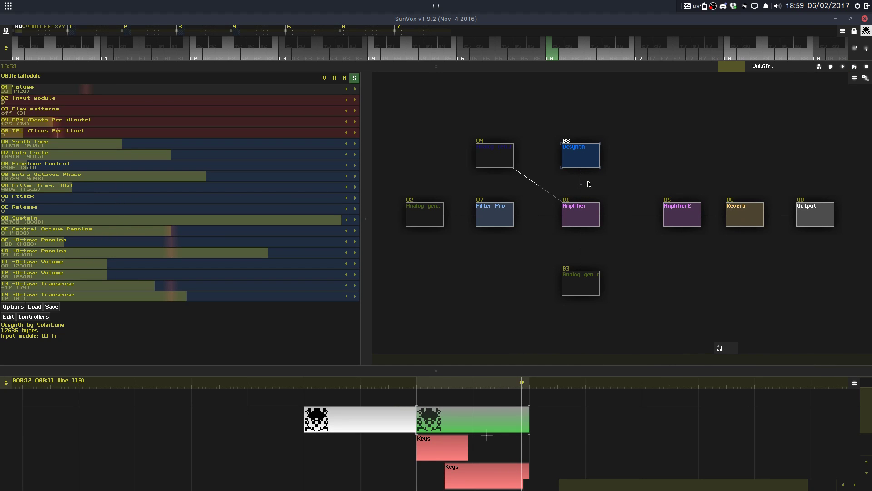
pyautogui.click(65, 190)
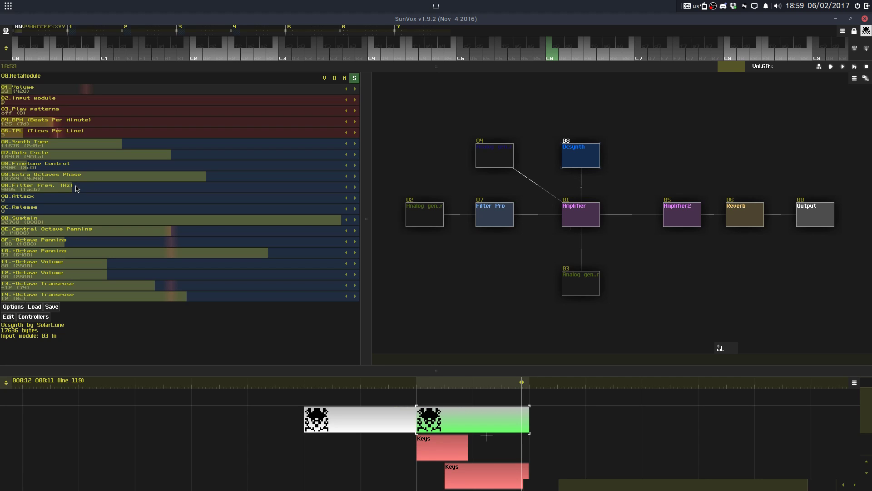
pyautogui.press('F11')
pyautogui.moveTo(82, 188); pyautogui.dragTo(119, 195)
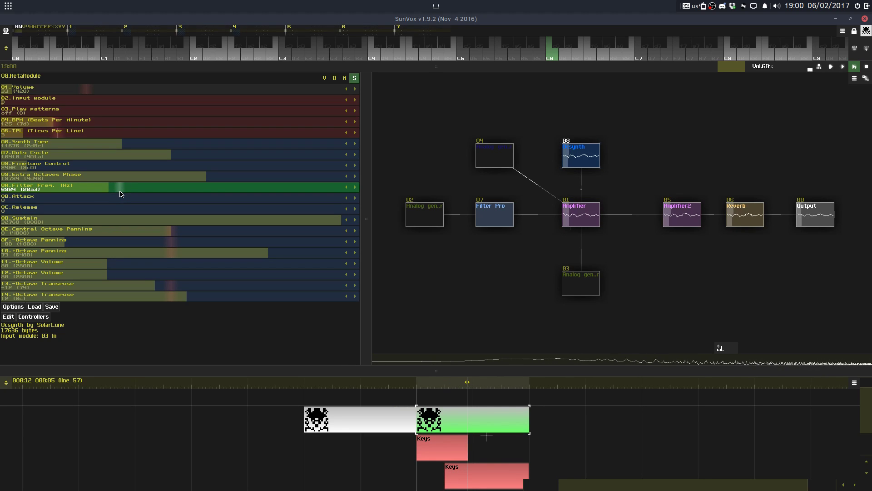
pyautogui.moveTo(79, 197); pyautogui.dragTo(139, 194)
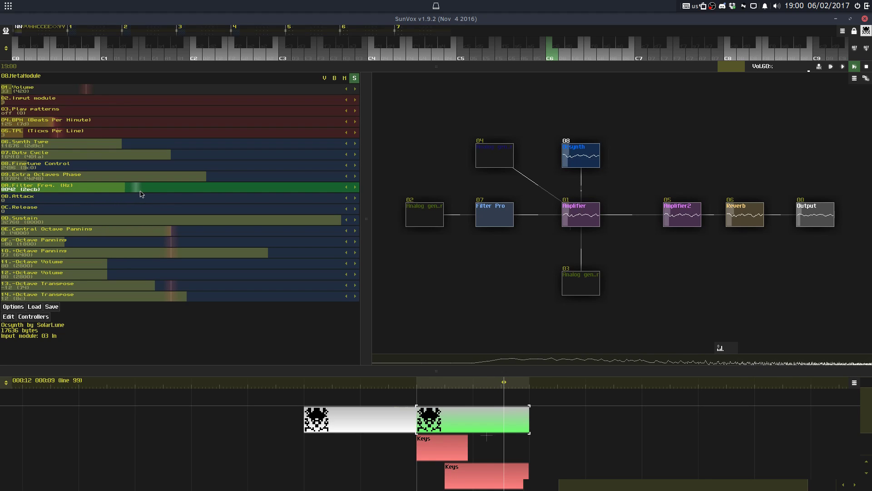
pyautogui.moveTo(203, 195); pyautogui.dragTo(155, 195)
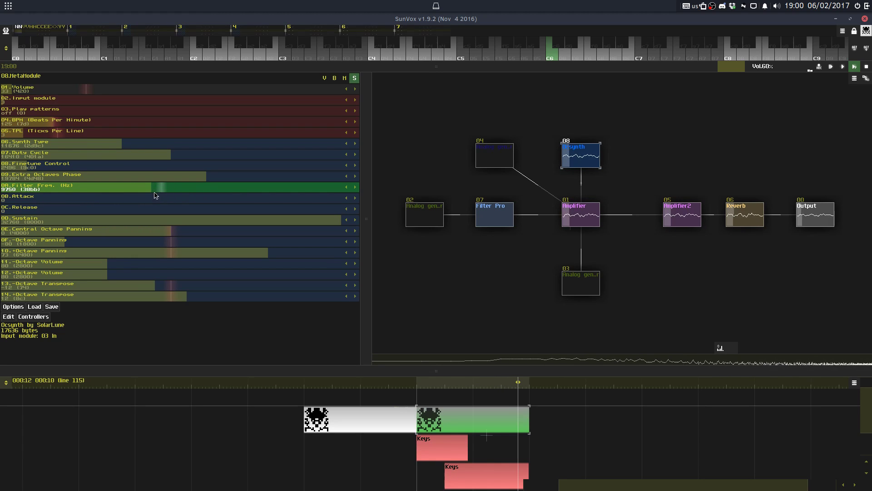
pyautogui.moveTo(79, 198); pyautogui.dragTo(111, 199)
pyautogui.moveTo(197, 198); pyautogui.dragTo(150, 197)
pyautogui.moveTo(92, 203); pyautogui.dragTo(138, 196)
# Step: Reset the Ocsynth's filter frequency to 22000 Hz through the controller's properties
pyautogui.rightClick(102, 196)
pyautogui.click(367, 297)
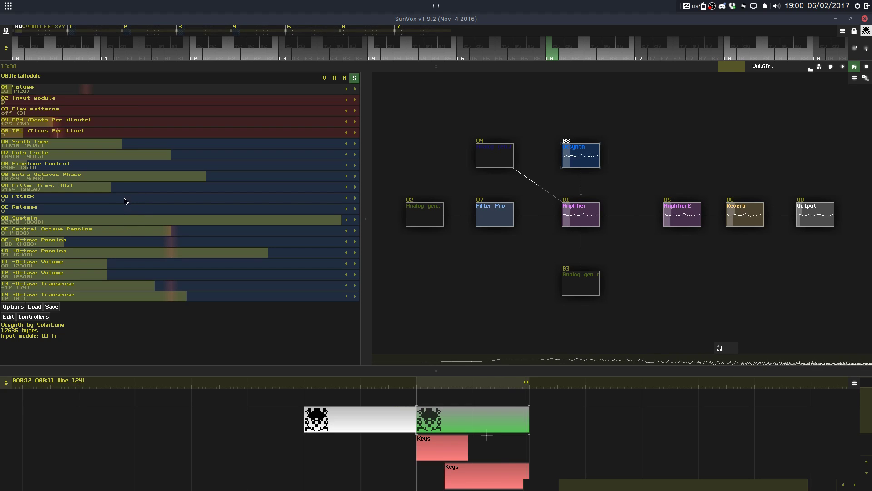
pyautogui.rightClick(126, 192)
pyautogui.click(415, 253)
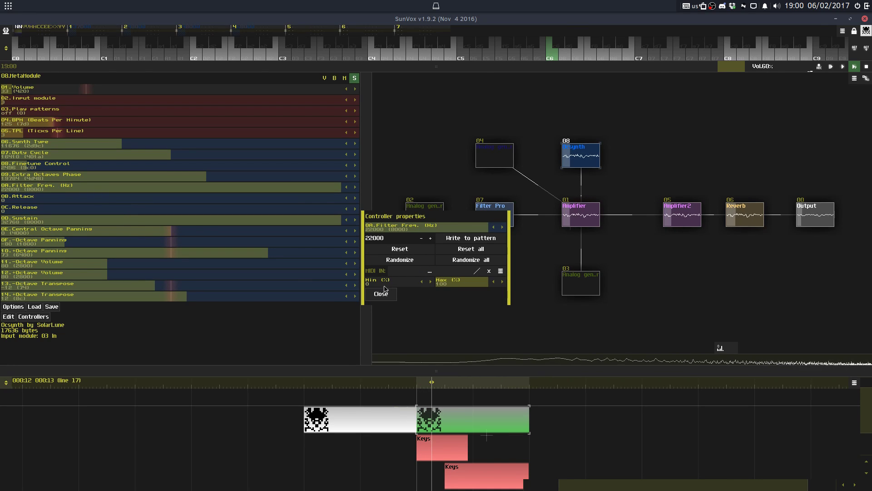
pyautogui.click(381, 293)
# Step: Replace the Ocsynth module with a freshly loaded copy of the Ocsynth instrument
pyautogui.rightClick(574, 190)
pyautogui.click(570, 186)
pyautogui.hotkey('ctrl', 'z')
pyautogui.hotkey('ctrl', 'y')
pyautogui.rightClick(580, 158)
pyautogui.click(591, 181)
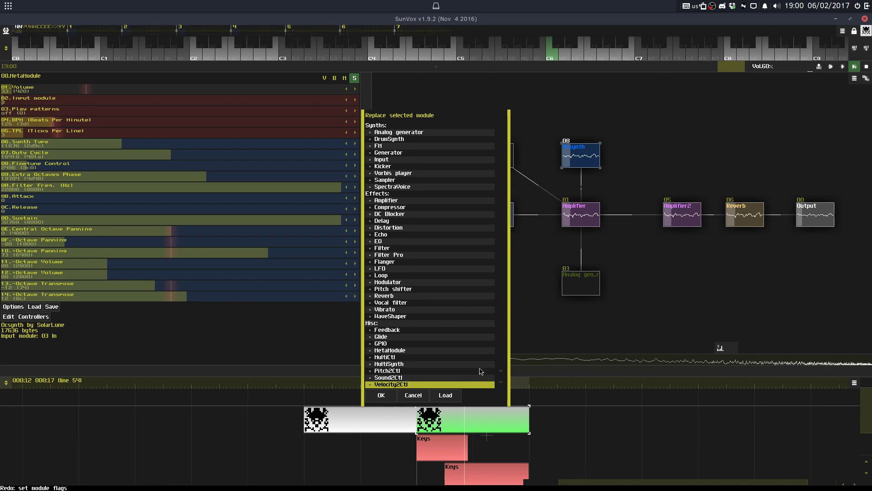
pyautogui.click(445, 396)
pyautogui.doubleClick(393, 222)
# Step: Set the reloaded Ocsynth's volume to 35, its -Octave Panning to -76 and its +Octave Panning to 80
pyautogui.moveTo(114, 93); pyautogui.dragTo(39, 92)
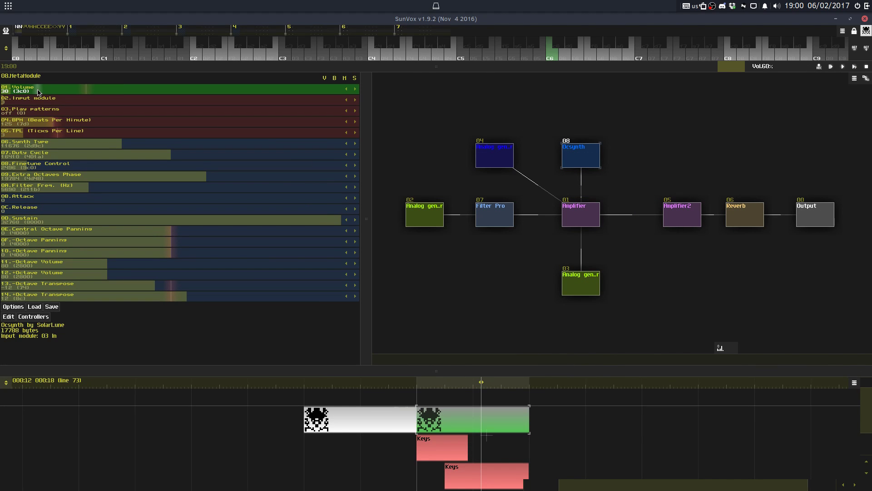
pyautogui.press('Return')
pyautogui.moveTo(156, 243); pyautogui.dragTo(84, 243)
pyautogui.moveTo(130, 254)
pyautogui.mouseDown()
pyautogui.moveTo(204, 254)
pyautogui.moveTo(141, 243)
pyautogui.mouseUp()
pyautogui.click(156, 246)
# Step: Sweep the Ocsynth's Finetune Control, leave it at 3672, and restart playback to hear the detuning
pyautogui.moveTo(68, 161); pyautogui.dragTo(88, 168)
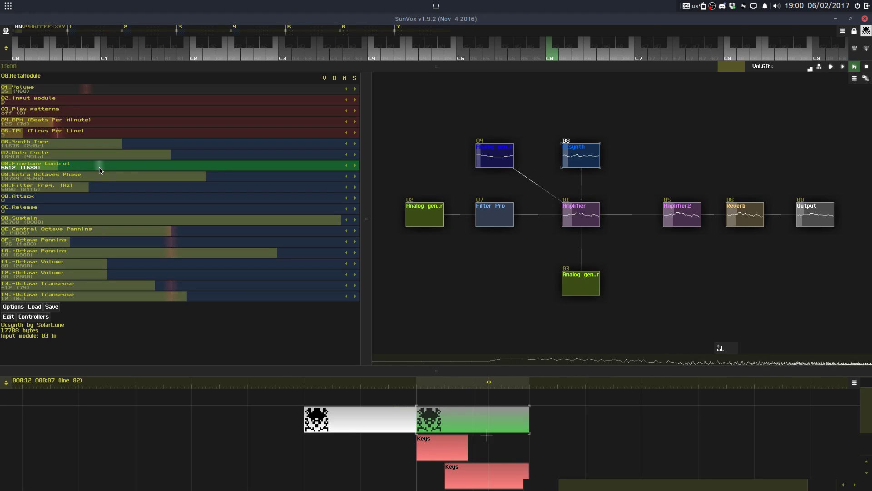
pyautogui.moveTo(140, 172); pyautogui.dragTo(210, 171)
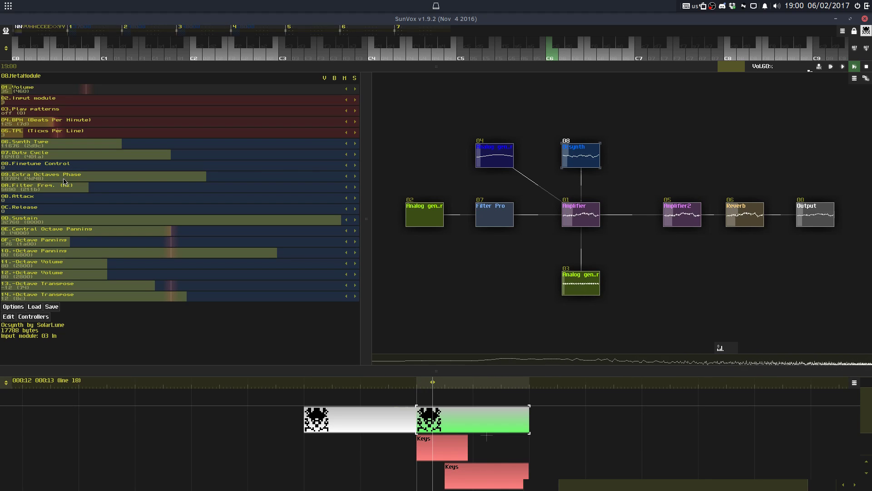
pyautogui.moveTo(64, 169); pyautogui.dragTo(93, 170)
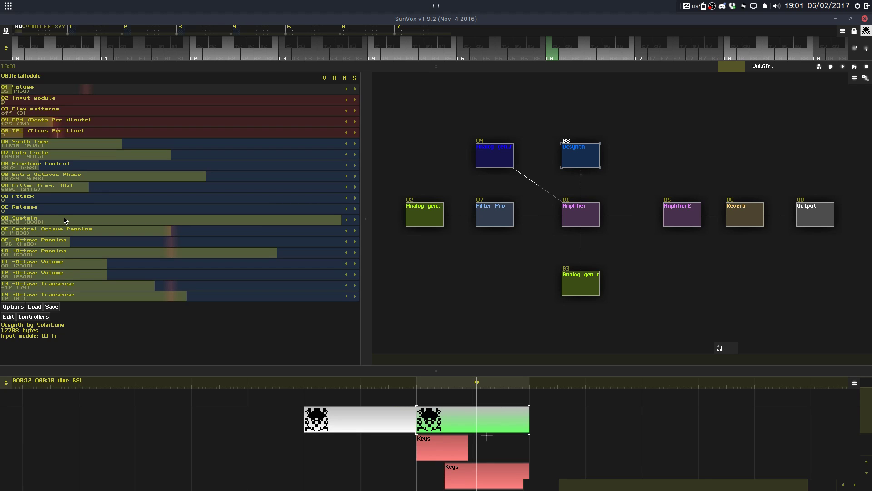
pyautogui.press('Return')
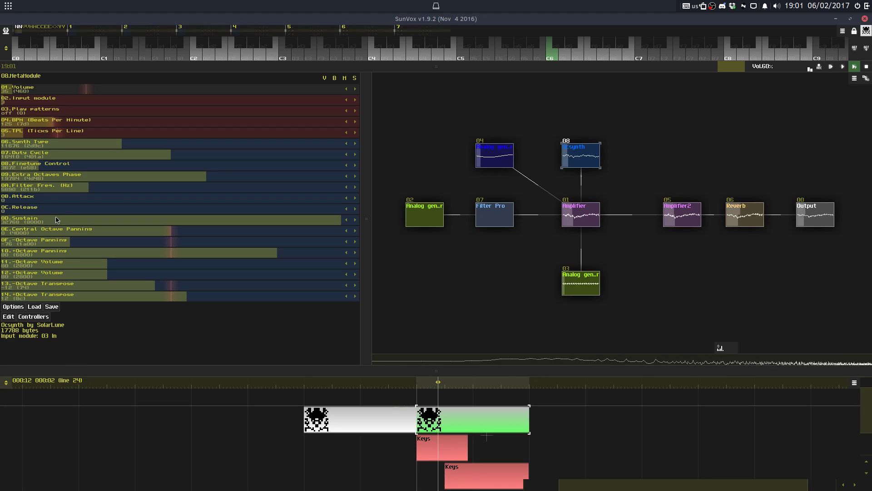
# Step: Bring back the pattern editor, select the first pattern on the timeline, and save the project
pyautogui.moveTo(290, 66); pyautogui.dragTo(287, 137)
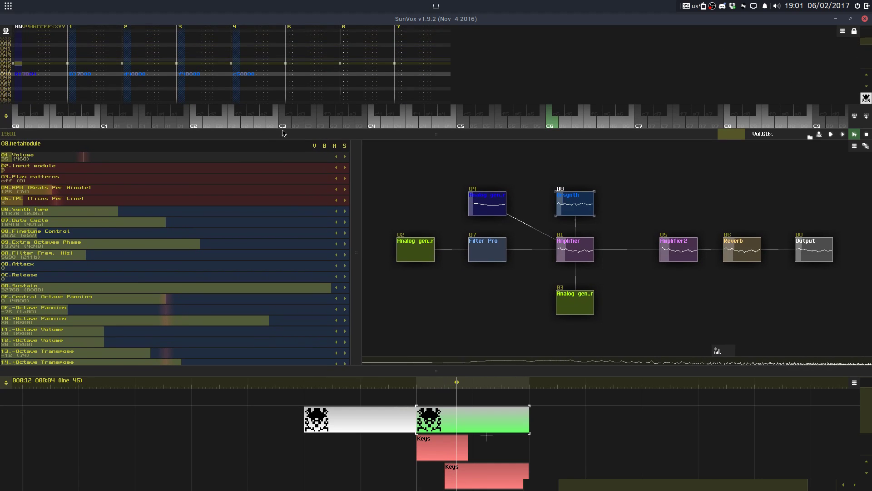
pyautogui.click(354, 415)
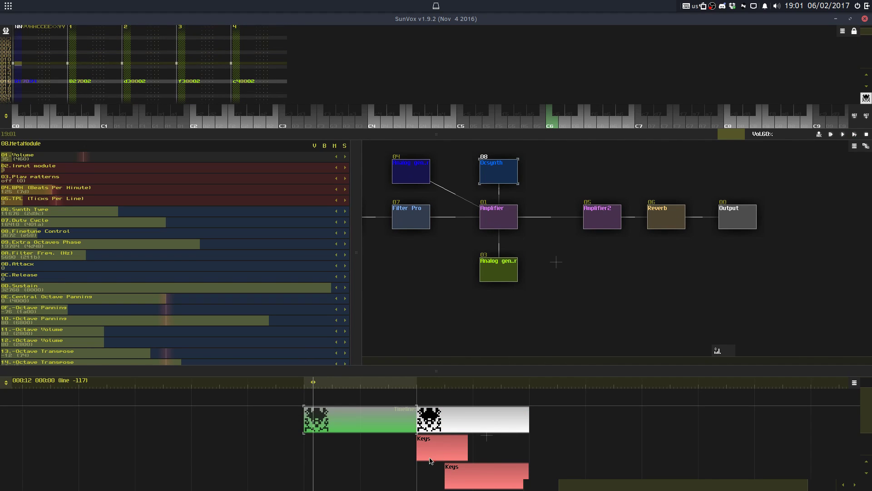
pyautogui.hotkey('ctrl', 's')
pyautogui.click(391, 263)
# Step: Duplicate the two Keys patterns so the copies sit under the first timeline pattern, and play from there
pyautogui.moveTo(561, 462)
pyautogui.mouseDown()
pyautogui.moveTo(368, 391)
pyautogui.moveTo(326, 411)
pyautogui.mouseUp()
pyautogui.hotkey('ctrl', 'd')
pyautogui.hotkey('ctrl', 'z')
pyautogui.click(347, 387)
pyautogui.press('F10')
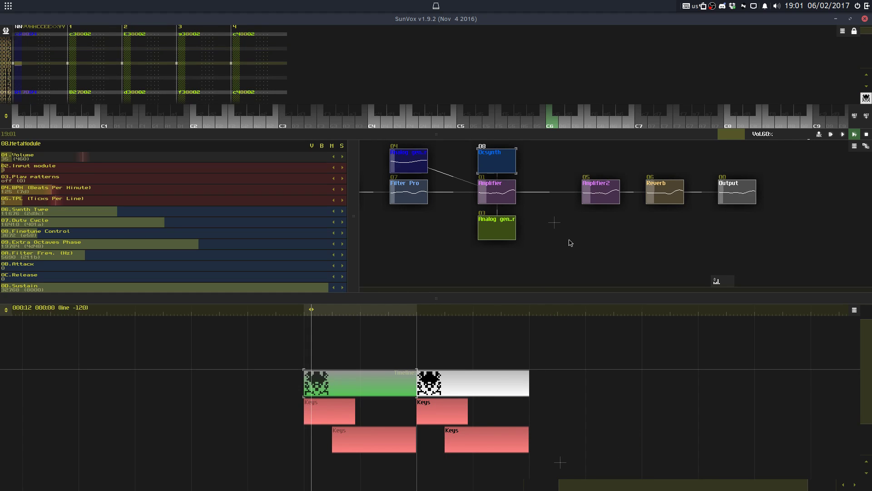
# Step: Add a Compressor module and wire it between Amplifier and Amplifier2, replacing their direct connection
pyautogui.doubleClick(598, 228)
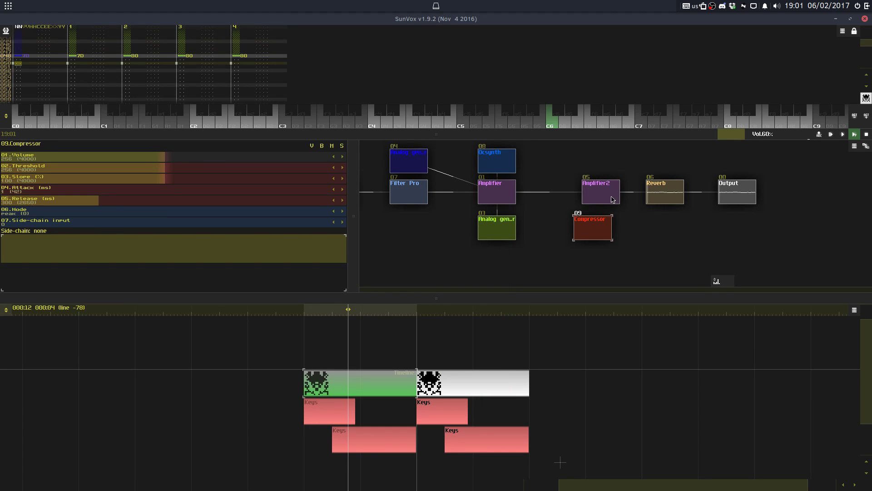
pyautogui.moveTo(491, 195); pyautogui.dragTo(600, 195)
pyautogui.moveTo(601, 196); pyautogui.dragTo(471, 193)
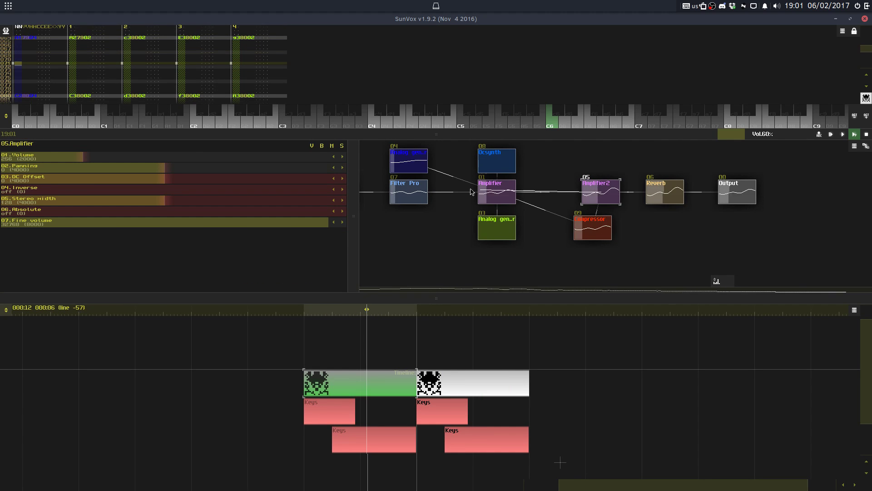
pyautogui.moveTo(585, 228); pyautogui.dragTo(545, 192)
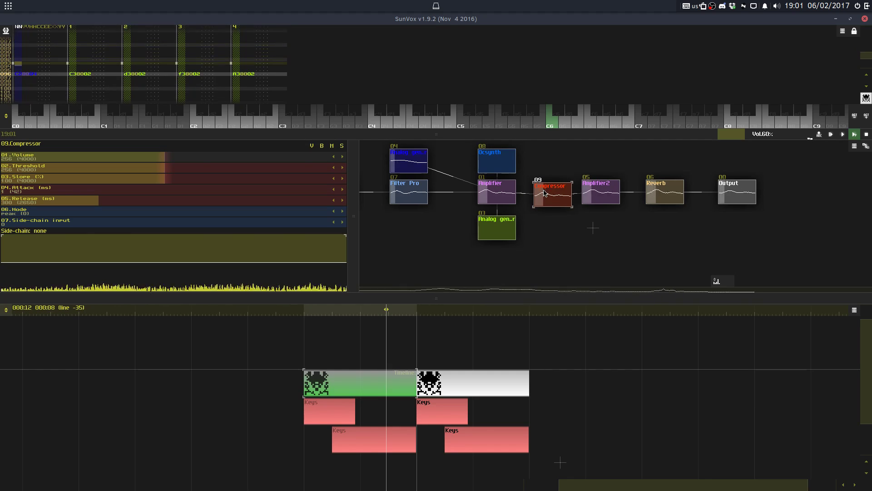
# Step: Add two Amplifier modules linked to the Compressor and Amplifier2, and a Sampler module connected to both new amplifiers
pyautogui.doubleClick(555, 237)
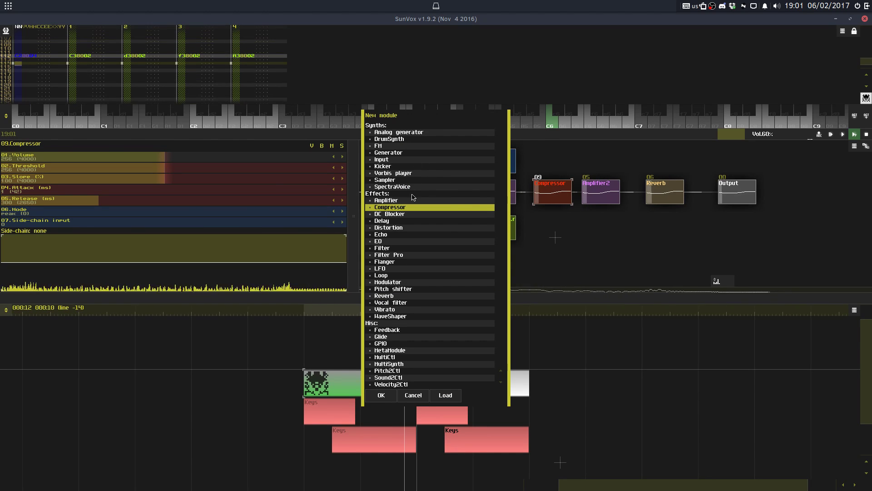
pyautogui.press('Return')
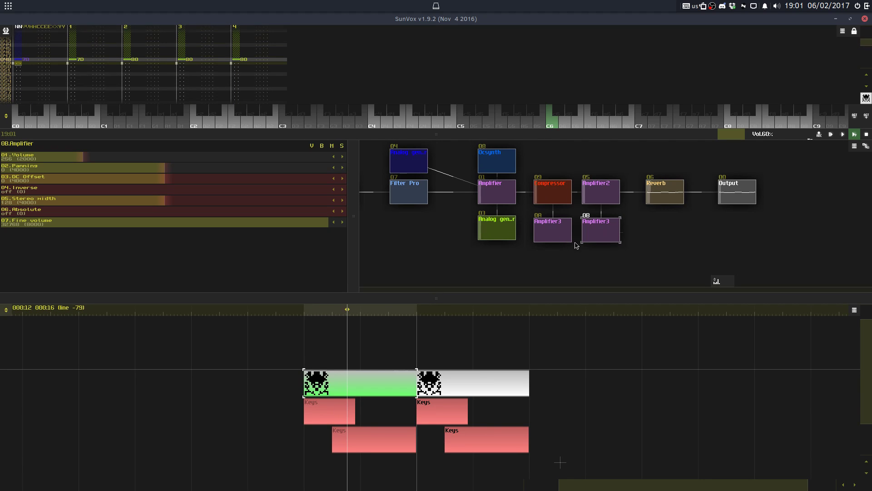
pyautogui.moveTo(558, 263); pyautogui.dragTo(564, 230)
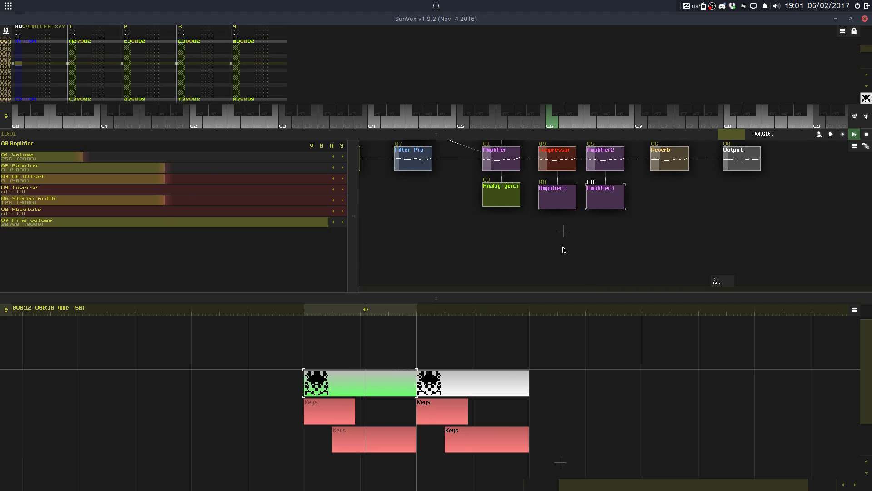
pyautogui.doubleClick(562, 246)
pyautogui.doubleClick(390, 180)
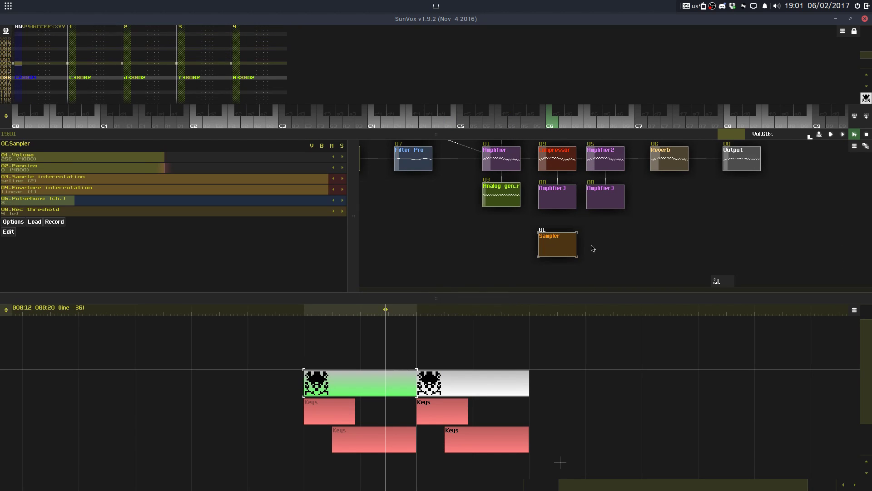
# Step: Rename the new amplifier below the Compressor as Sidechain In
pyautogui.click(562, 205)
pyautogui.click(562, 205)
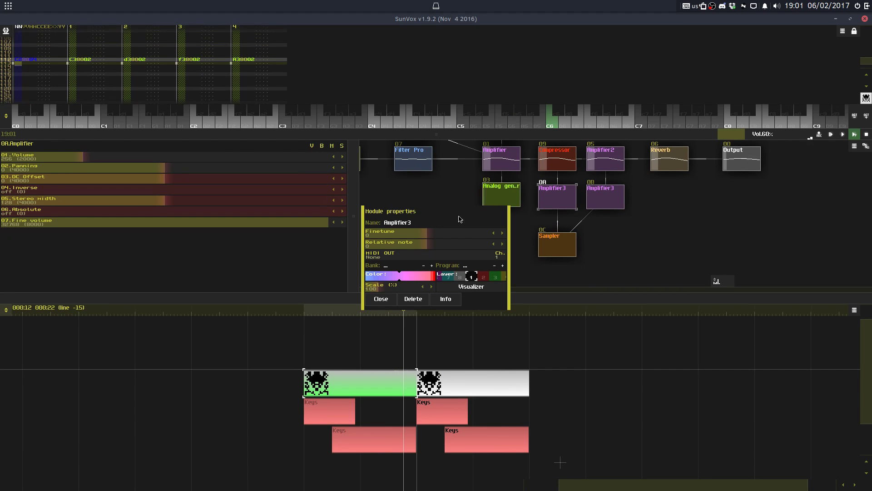
pyautogui.write('Sidechain In')
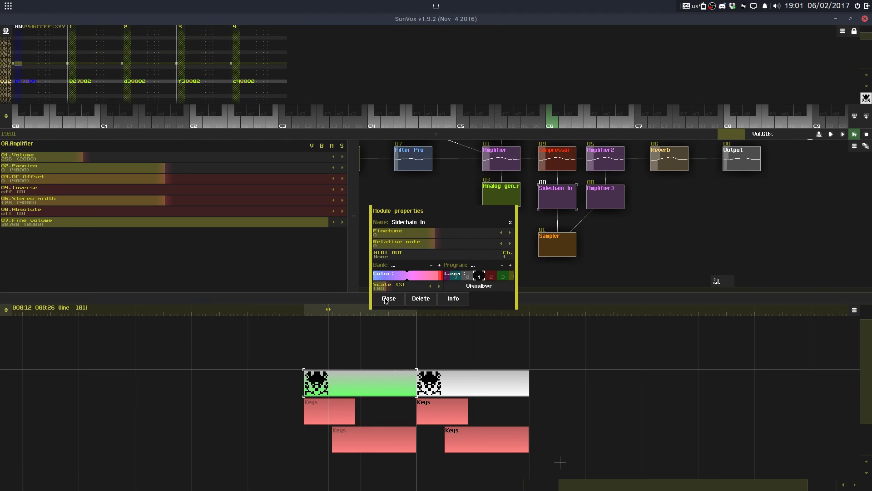
pyautogui.click(385, 301)
# Step: Set the Compressor's side-chain input to the Sidechain In module
pyautogui.click(557, 160)
pyautogui.moveTo(204, 298); pyautogui.dragTo(203, 485)
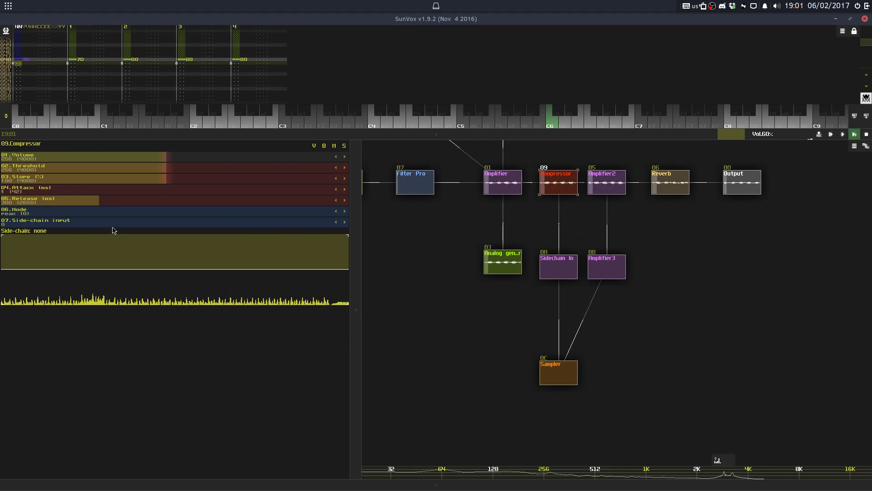
pyautogui.scroll(1, 96, 225)
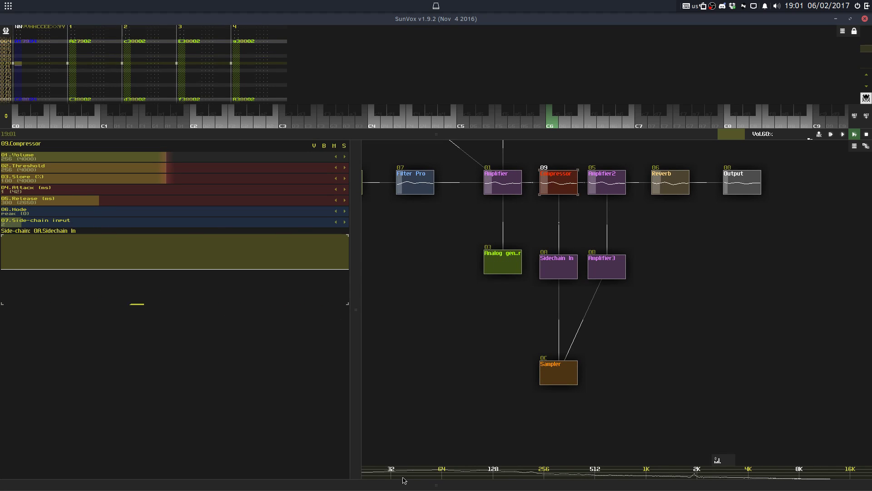
pyautogui.moveTo(403, 483); pyautogui.dragTo(403, 377)
# Step: Open the Sampler's sample loader and browse to the bass drum folder under kiarchive/CATEGORY/PERCUSS
pyautogui.click(564, 304)
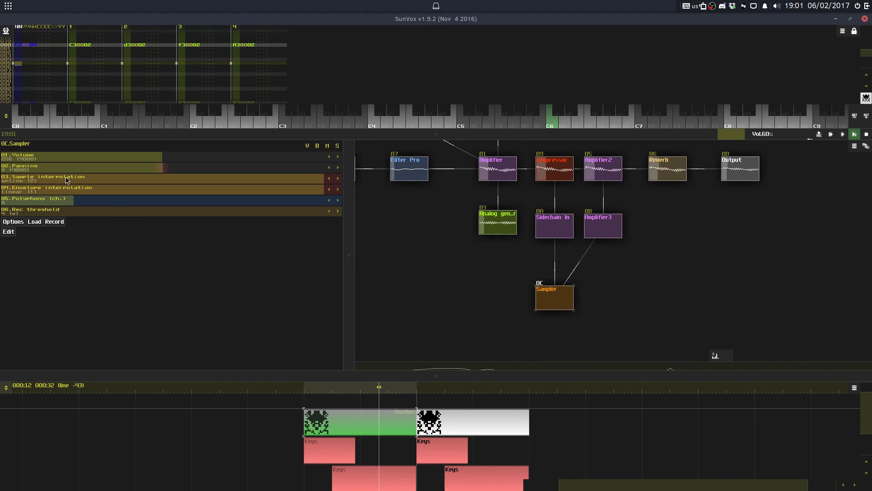
pyautogui.click(34, 222)
pyautogui.click(331, 155)
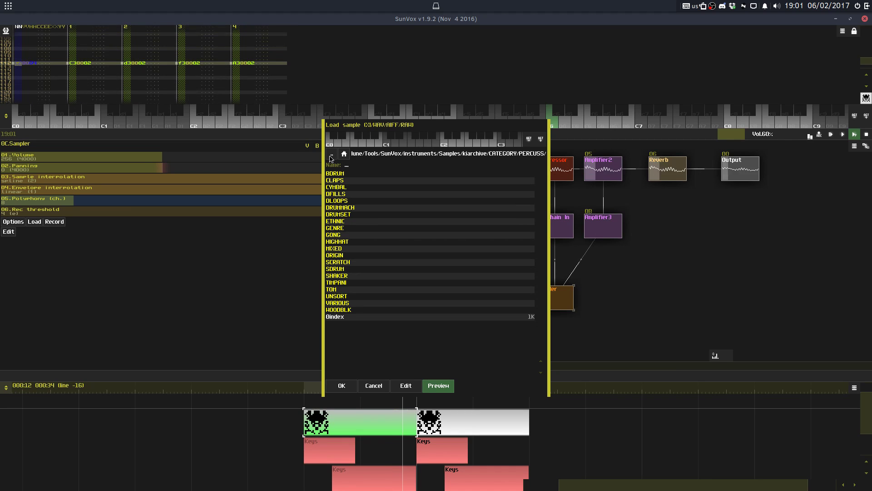
pyautogui.click(330, 157)
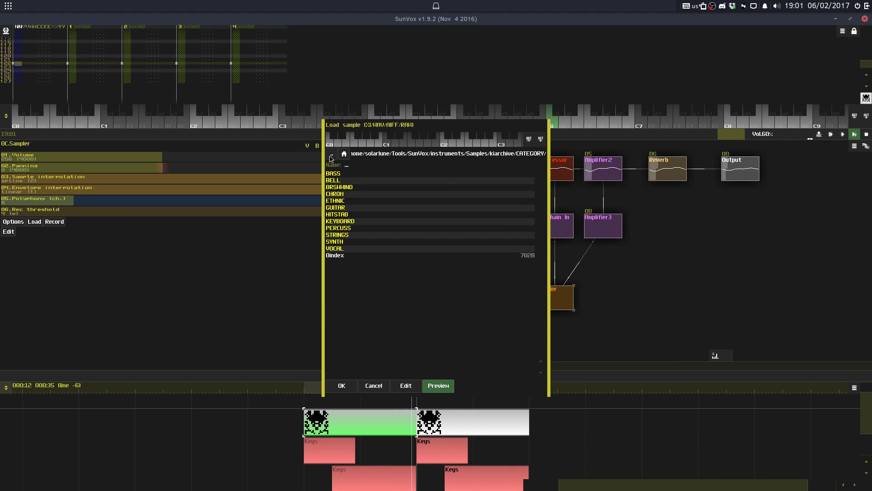
pyautogui.click(341, 227)
pyautogui.click(343, 175)
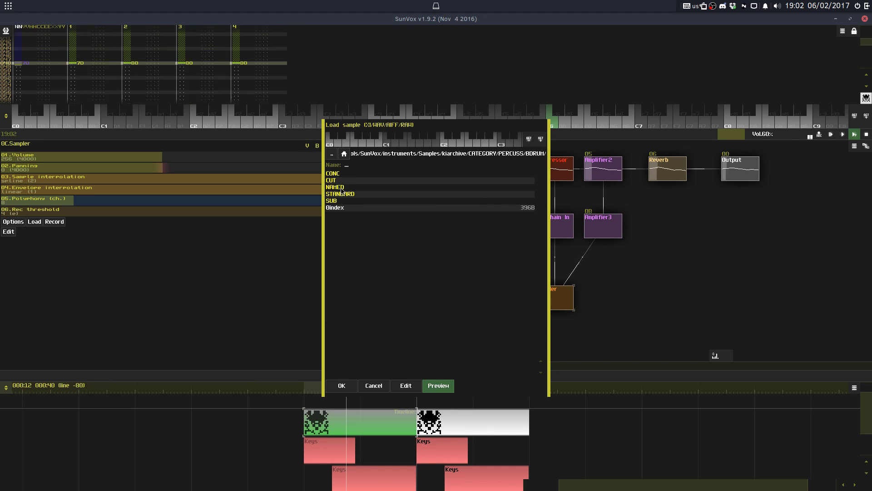
# Step: Go back up to the main Samples folder and look through its list of sample packs
pyautogui.click(332, 157)
pyautogui.click(331, 158)
pyautogui.click(330, 157)
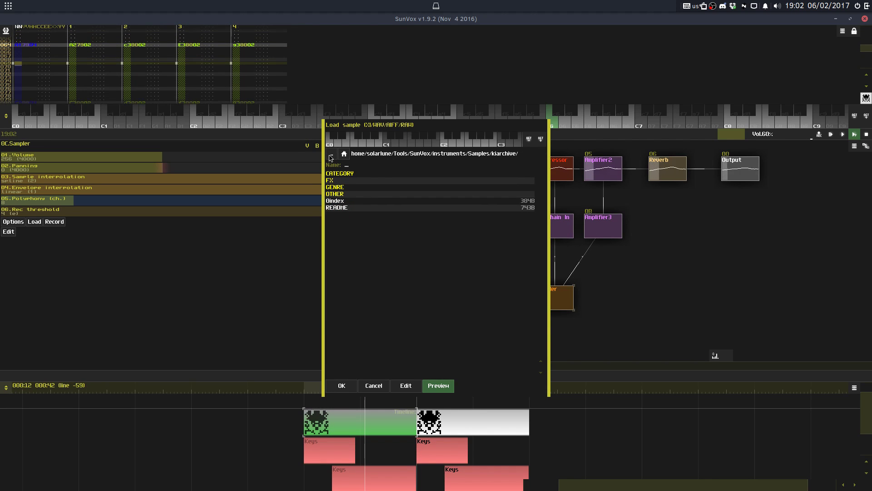
pyautogui.click(331, 158)
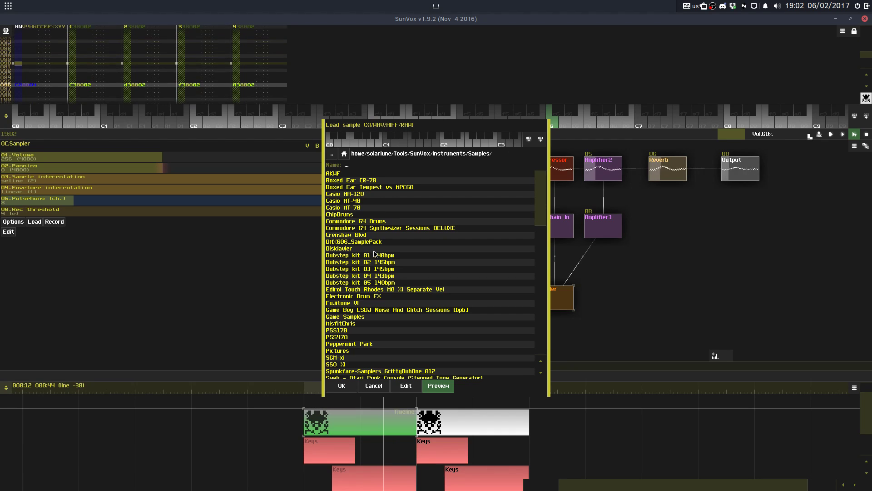
pyautogui.scroll(-3, 363, 236)
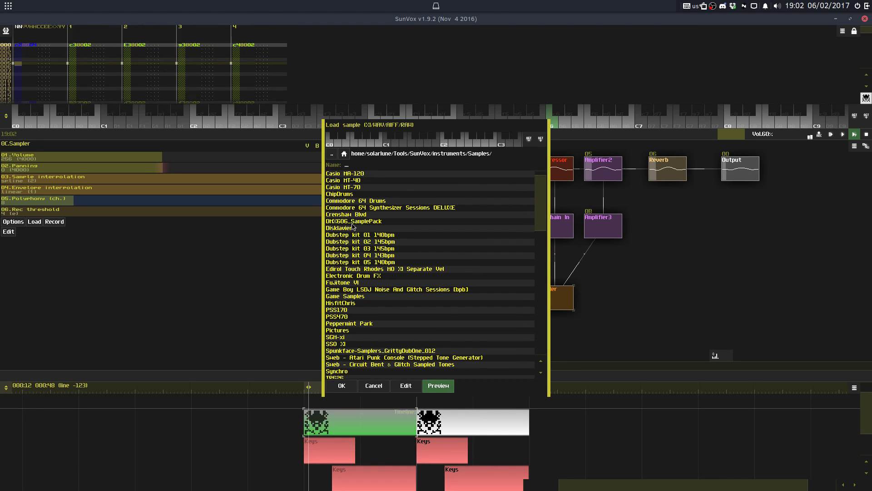
pyautogui.scroll(-7, 351, 234)
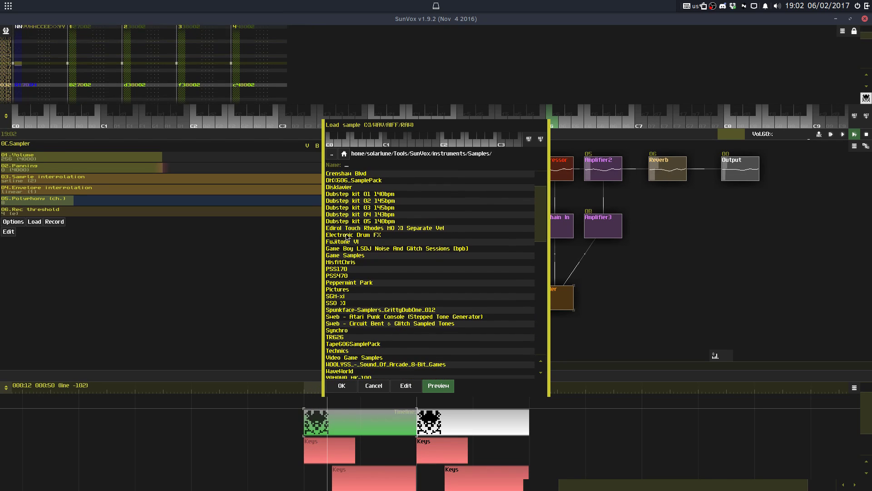
pyautogui.scroll(-11, 347, 294)
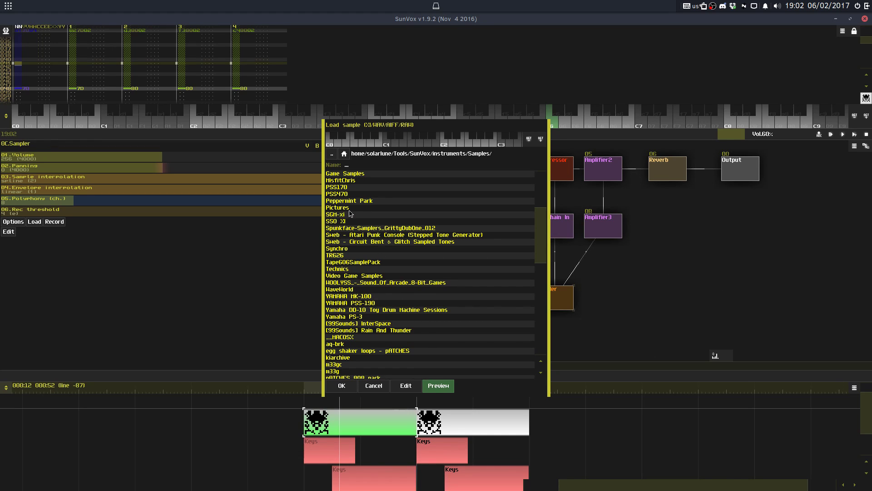
pyautogui.scroll(-6, 352, 325)
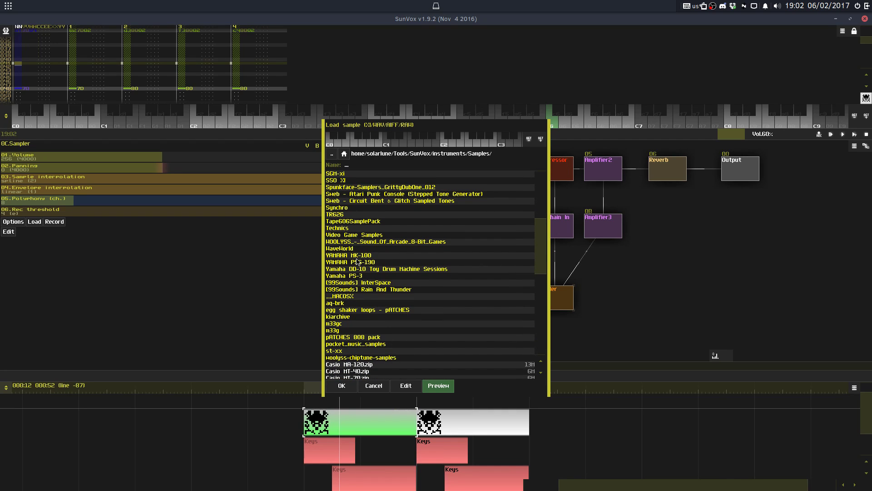
# Step: Browse to kiarchive/CATEGORY/PERCUSS/BDRUM/STANDARD and open the subfolder whose name ends in 05
pyautogui.click(353, 317)
pyautogui.click(355, 193)
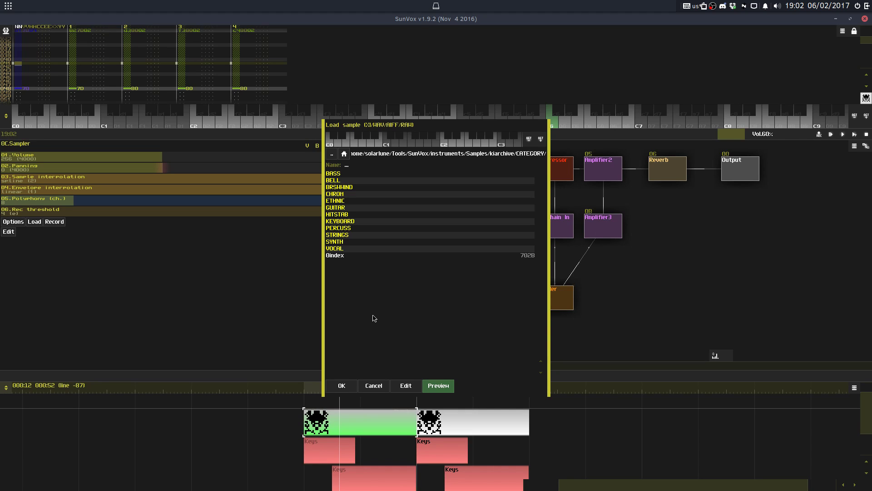
pyautogui.click(340, 228)
pyautogui.click(342, 175)
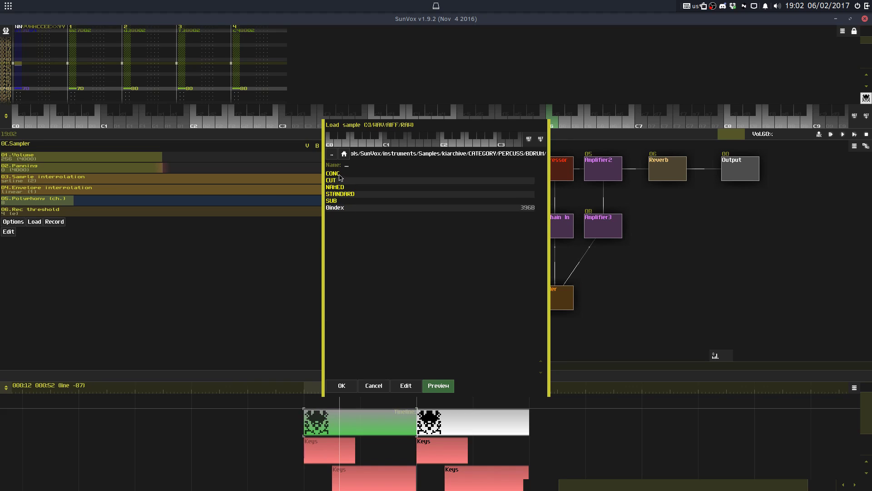
pyautogui.click(342, 194)
pyautogui.click(346, 197)
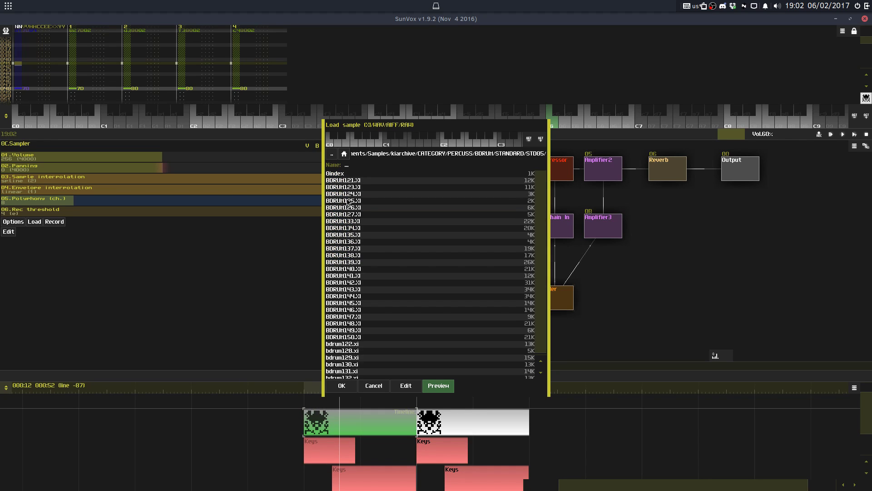
# Step: Audition the bass drum samples in the folder and load BDRUM149.XI into the Sampler
pyautogui.click(348, 194)
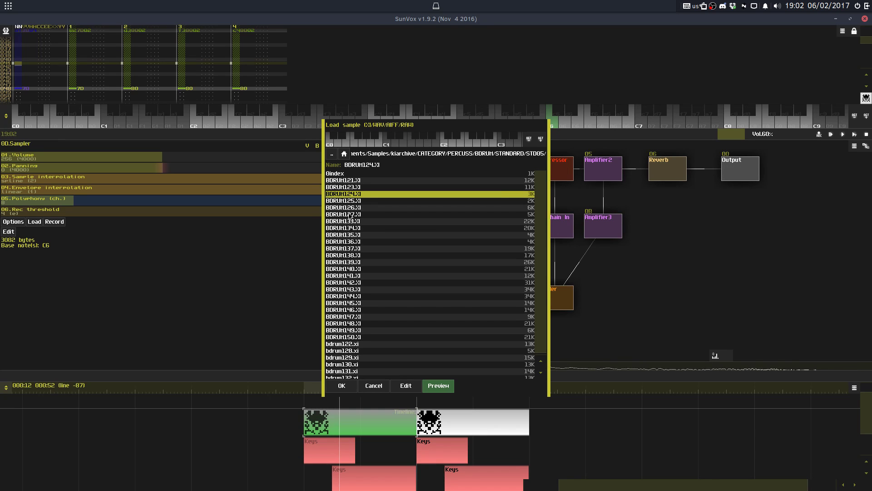
pyautogui.click(348, 215)
pyautogui.click(357, 234)
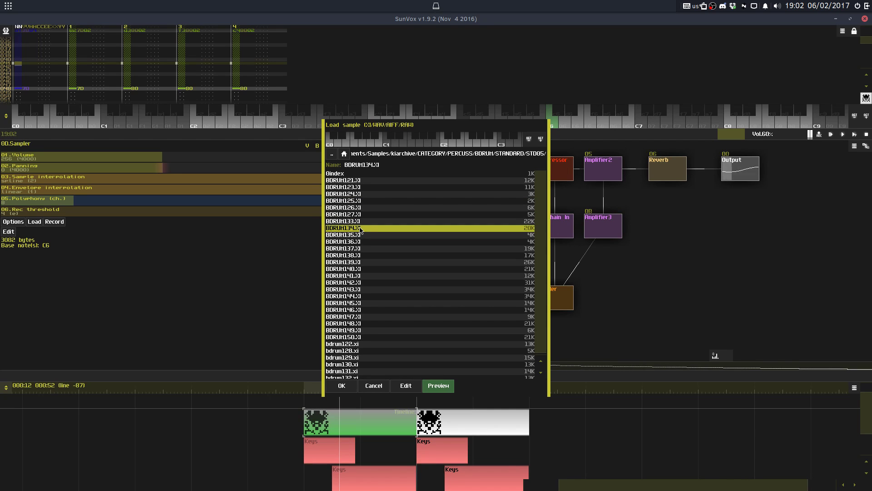
pyautogui.click(358, 242)
pyautogui.click(357, 249)
pyautogui.click(357, 255)
pyautogui.click(357, 262)
pyautogui.click(356, 269)
pyautogui.click(357, 276)
pyautogui.click(357, 283)
pyautogui.click(358, 289)
pyautogui.click(358, 296)
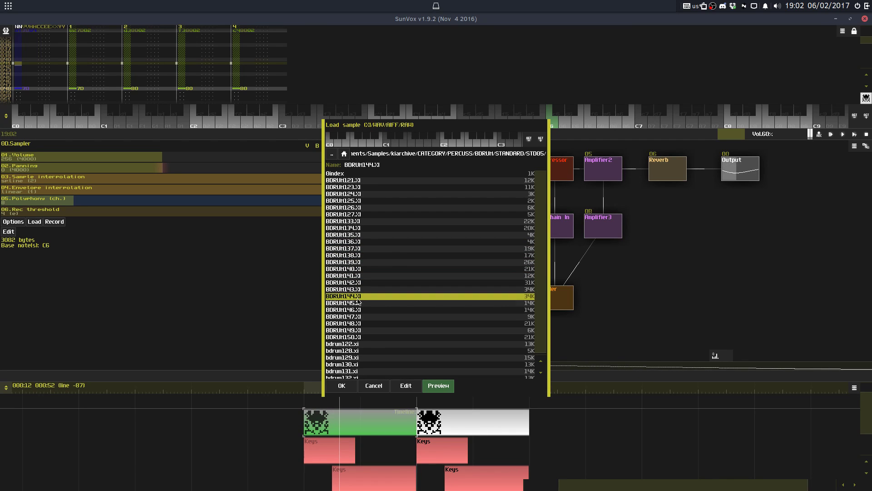
pyautogui.click(359, 310)
pyautogui.click(360, 317)
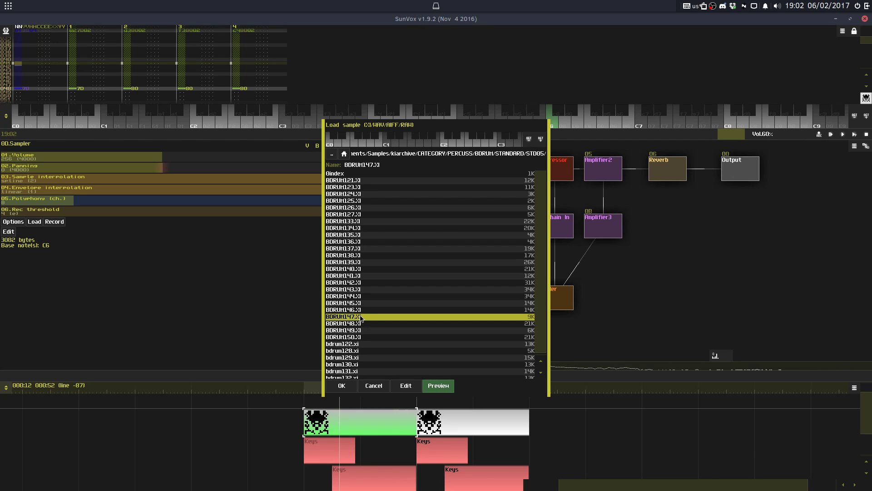
pyautogui.click(359, 324)
pyautogui.click(364, 331)
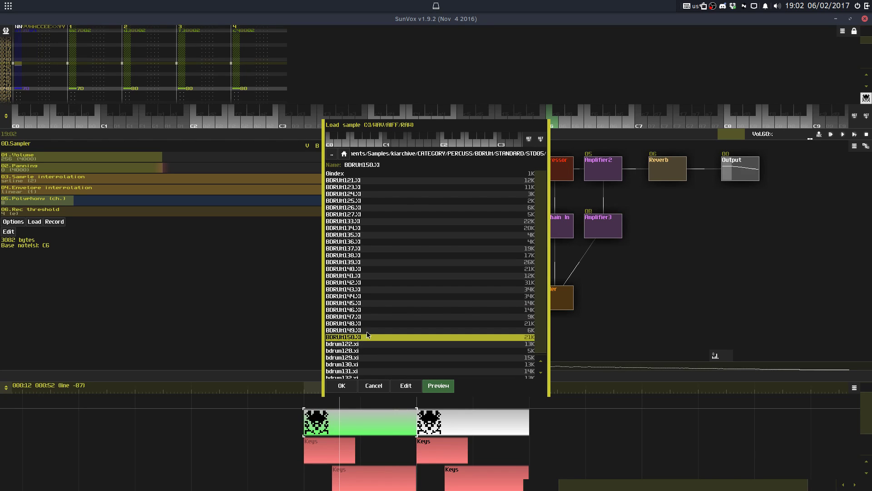
pyautogui.doubleClick(371, 330)
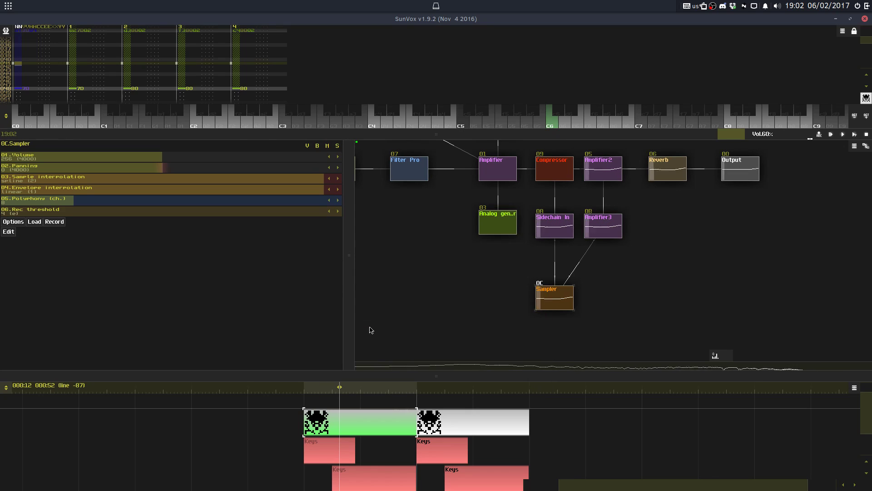
pyautogui.press('Return')
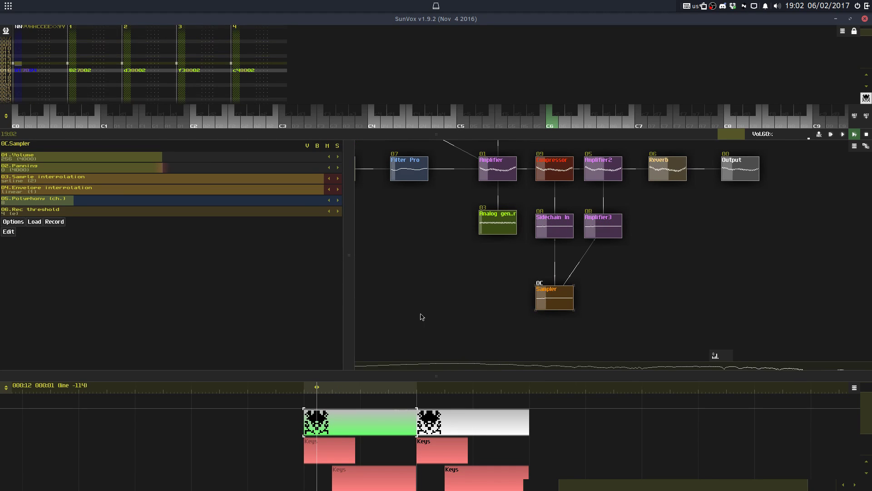
# Step: Set the Reverb's room size to 36 and its feedback to 61
pyautogui.click(670, 173)
pyautogui.moveTo(197, 183); pyautogui.dragTo(128, 183)
pyautogui.moveTo(71, 245); pyautogui.dragTo(132, 244)
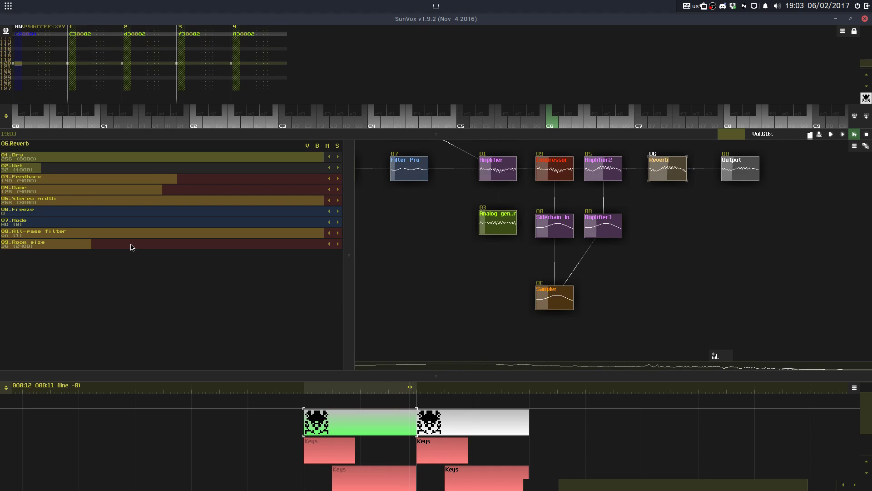
pyautogui.moveTo(171, 182); pyautogui.dragTo(73, 181)
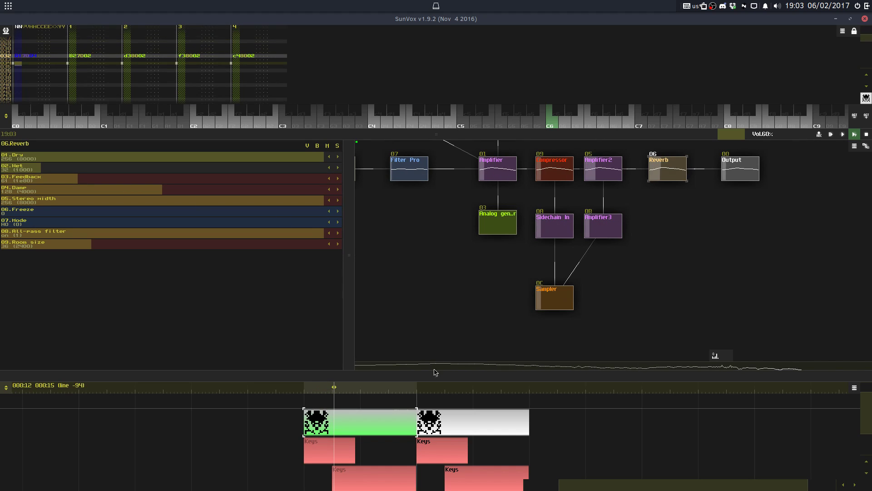
# Step: Add a new pattern on the timeline beneath the Keys patterns, aligned with the start of the second section
pyautogui.moveTo(435, 375); pyautogui.dragTo(440, 256)
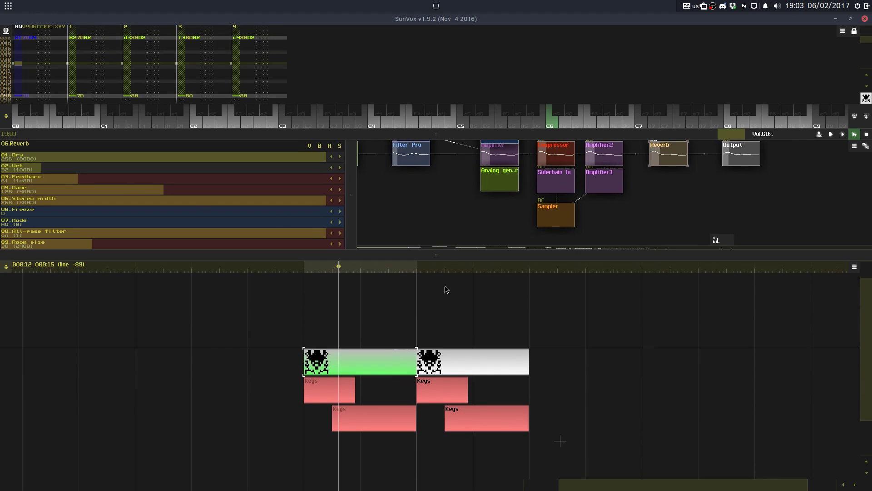
pyautogui.doubleClick(433, 450)
pyautogui.press('F11')
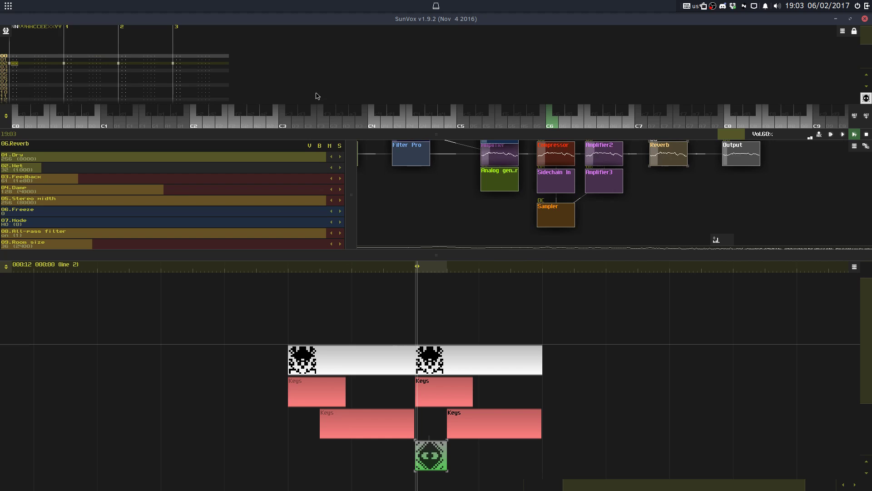
# Step: Enlarge the pattern editor and enter a C5 Sampler note on line 00 of the new pattern's first track
pyautogui.moveTo(309, 136); pyautogui.dragTo(272, 354)
pyautogui.press('space')
pyautogui.click(23, 119)
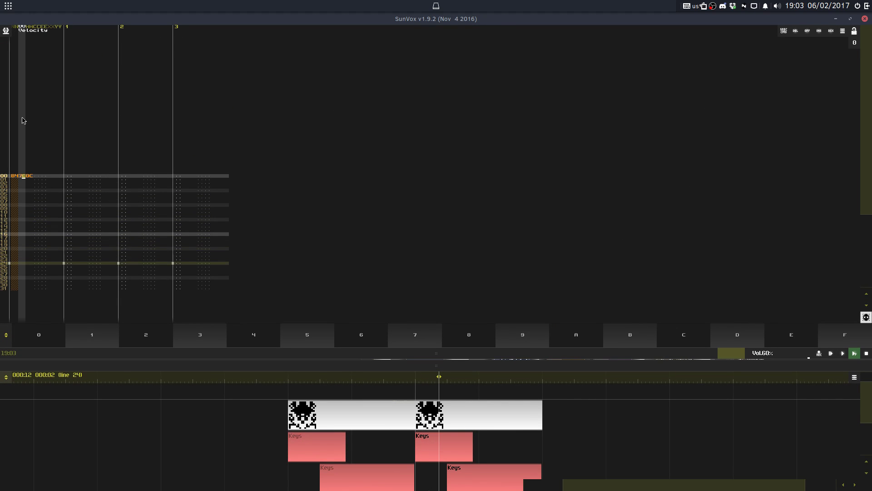
pyautogui.moveTo(14, 132); pyautogui.dragTo(38, 140)
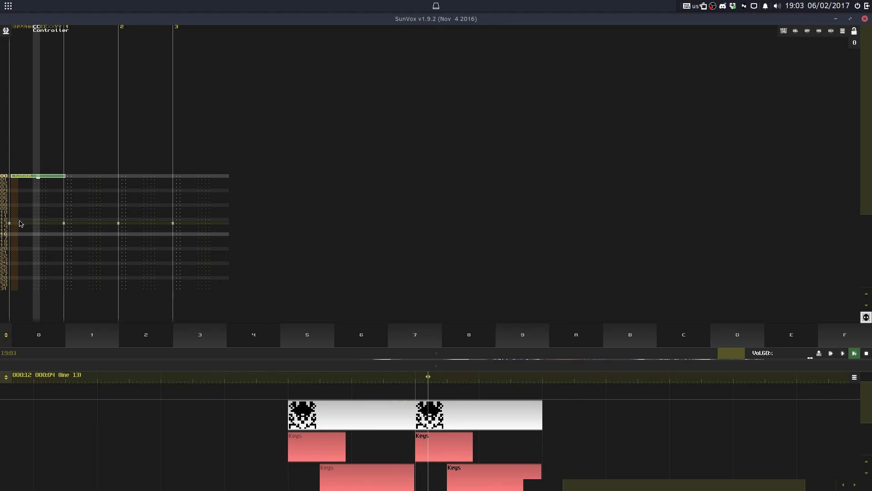
# Step: Add C5 Sampler notes on lines 14 and 16 of the pattern's first track
pyautogui.click(22, 227)
pyautogui.write('C5800C')
pyautogui.press('Down')
pyautogui.write('C5800C')
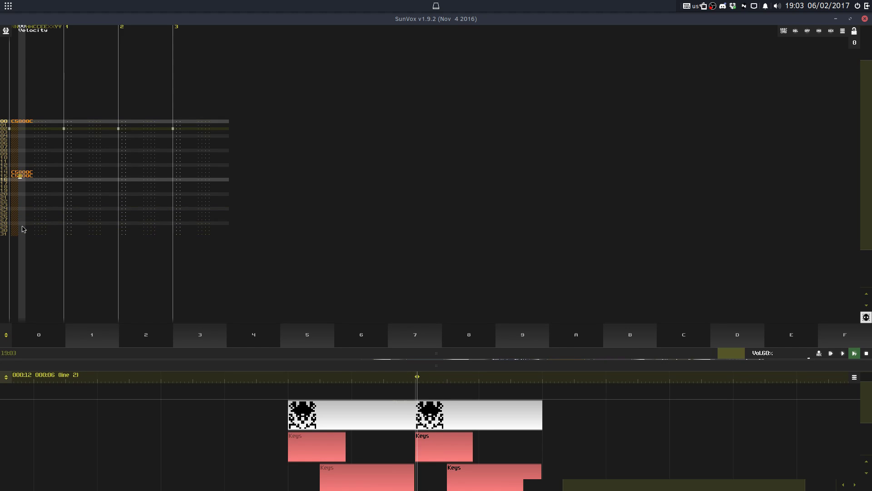
pyautogui.hotkey('ctrl', 'z')
pyautogui.press('Down')
pyautogui.write('C5800C')
# Step: Replace the line 14 note with a C5 Sampler note on line 15 and change that note's velocity
pyautogui.press('Up')
pyautogui.press('Up')
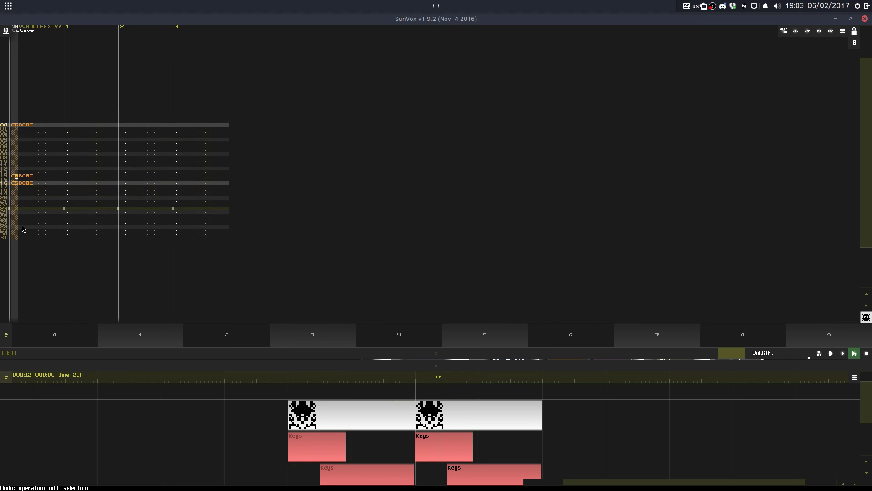
pyautogui.press('Delete')
pyautogui.press('Down')
pyautogui.write('C5800C')
pyautogui.write('34')
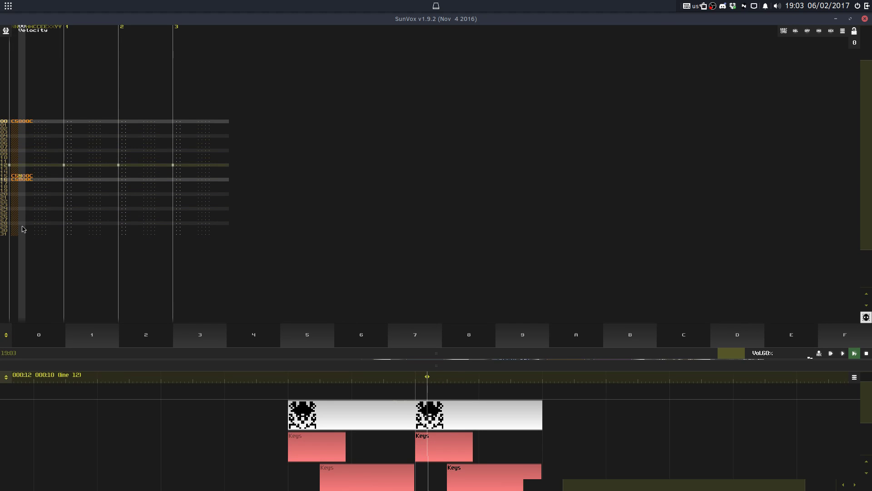
# Step: Reassign the Compressor's side-chain input to 0A.Sidechain In and set the Sidechain In amplifier's volume to 511
pyautogui.moveTo(282, 353); pyautogui.dragTo(327, 123)
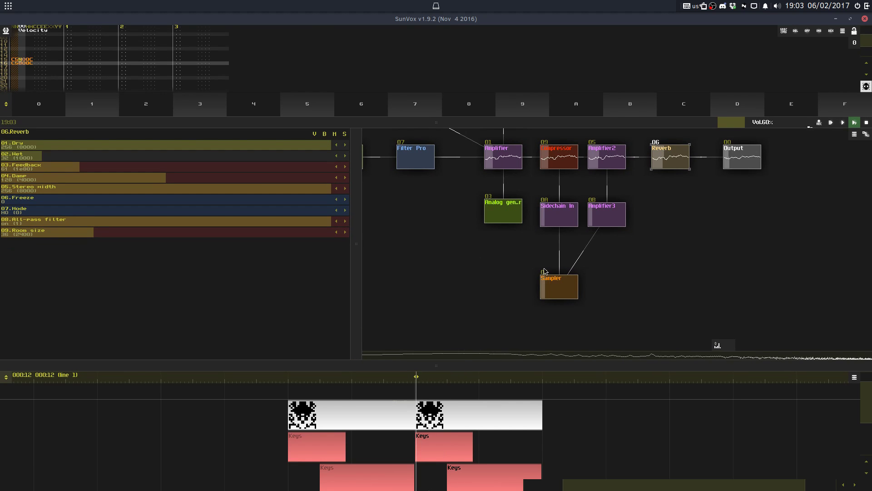
pyautogui.moveTo(534, 186); pyautogui.dragTo(530, 223)
pyautogui.click(555, 194)
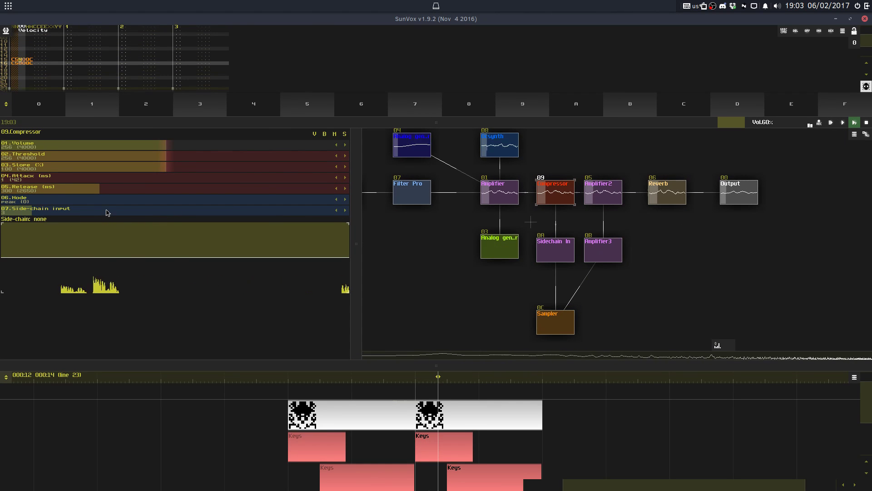
pyautogui.scroll(-1, 108, 213)
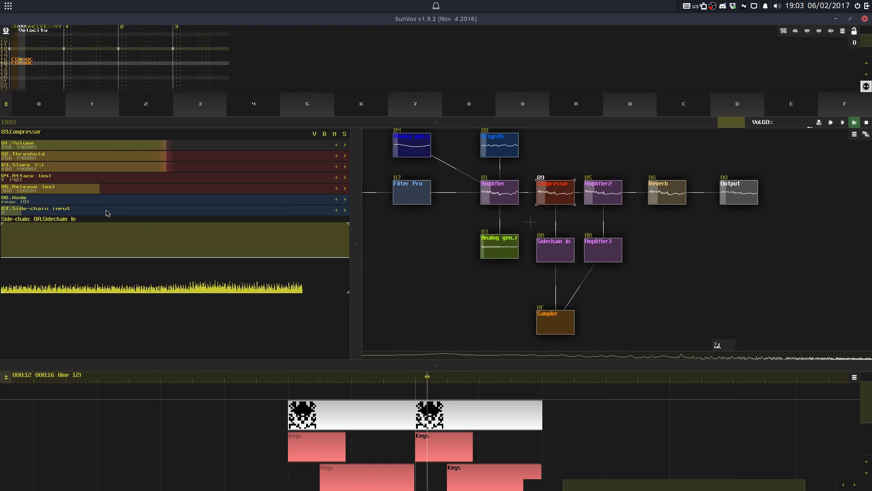
pyautogui.click(557, 253)
pyautogui.moveTo(218, 147); pyautogui.dragTo(296, 147)
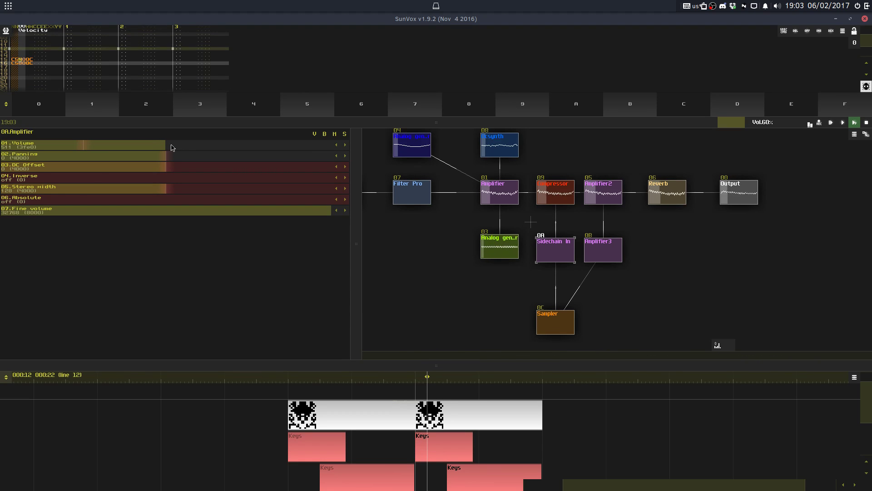
# Step: Set the Compressor's threshold to 23 and its release to 144 ms
pyautogui.click(552, 194)
pyautogui.moveTo(143, 159); pyautogui.dragTo(180, 160)
pyautogui.moveTo(167, 194); pyautogui.dragTo(108, 188)
pyautogui.moveTo(101, 157); pyautogui.dragTo(83, 154)
# Step: Move the Sampler note on line 15 of the pattern's first track up to line 14
pyautogui.moveTo(268, 129); pyautogui.dragTo(266, 274)
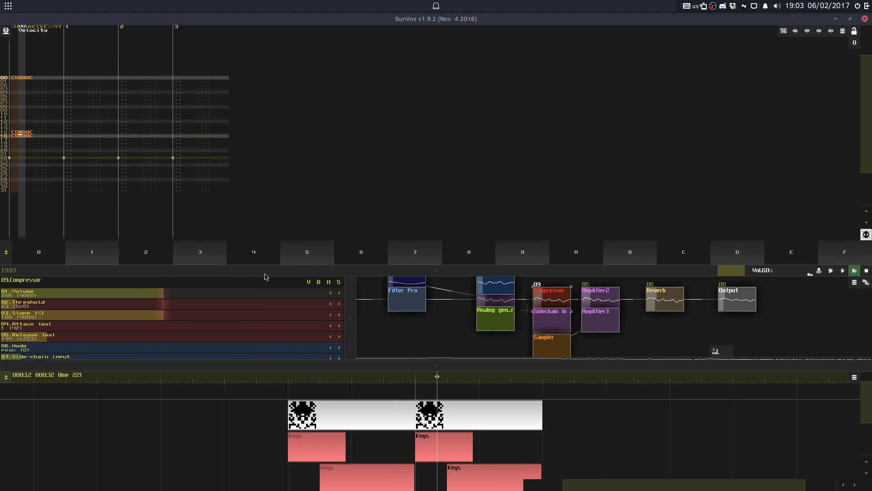
pyautogui.click(34, 133)
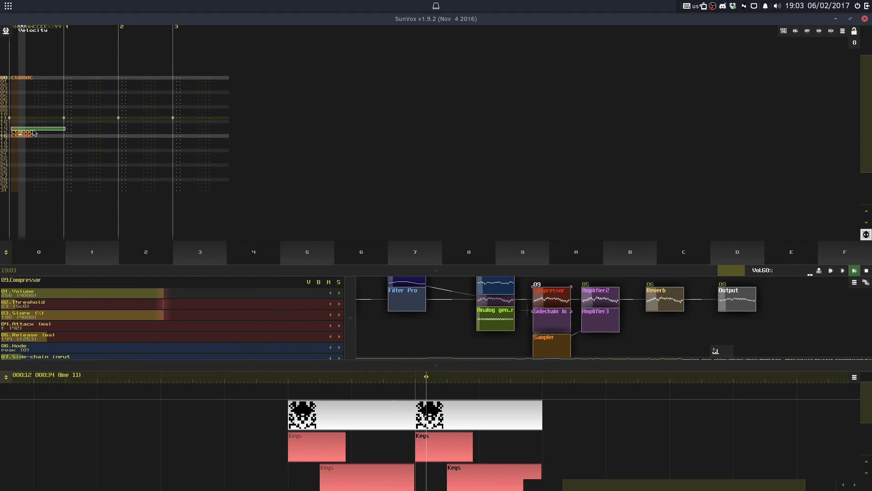
pyautogui.click(33, 130)
pyautogui.click(22, 135)
pyautogui.hotkey('ctrl', 'x')
pyautogui.press('Up')
pyautogui.hotkey('ctrl', 'v')
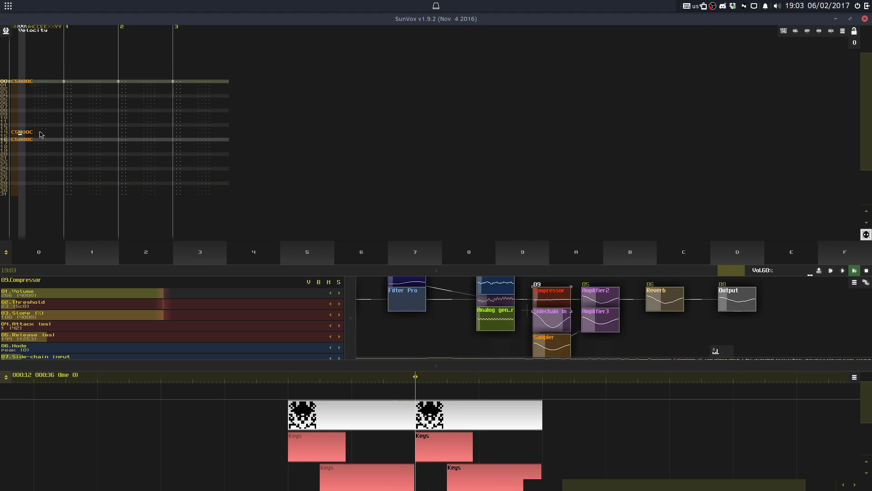
# Step: Add effect 1D with parameter 0005 to the Sampler note on line 14 of the first track
pyautogui.click(39, 132)
pyautogui.press('Right')
pyautogui.write('1')
pyautogui.press('Right')
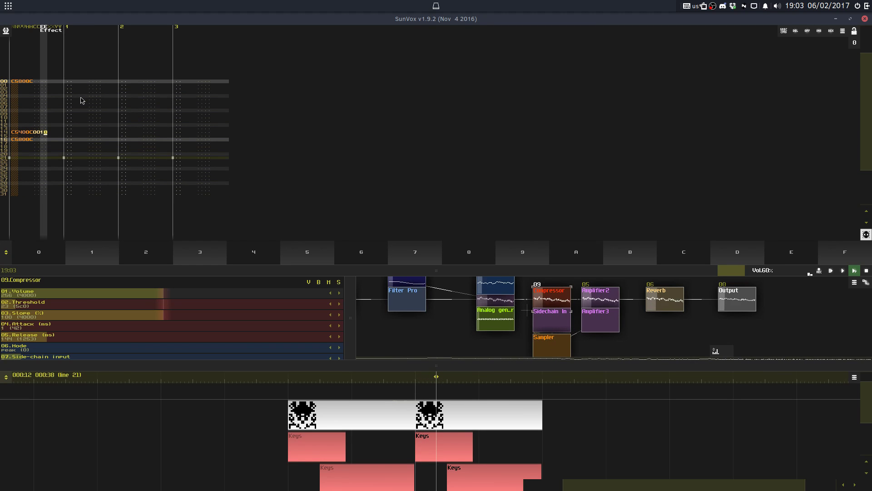
pyautogui.write('d')
pyautogui.press('Right')
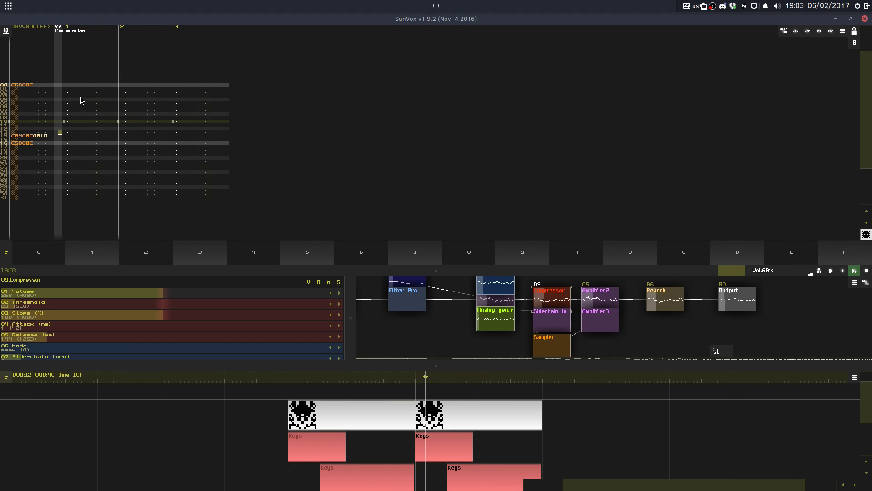
pyautogui.write('3')
pyautogui.press('Delete')
pyautogui.press('Down')
pyautogui.write('3')
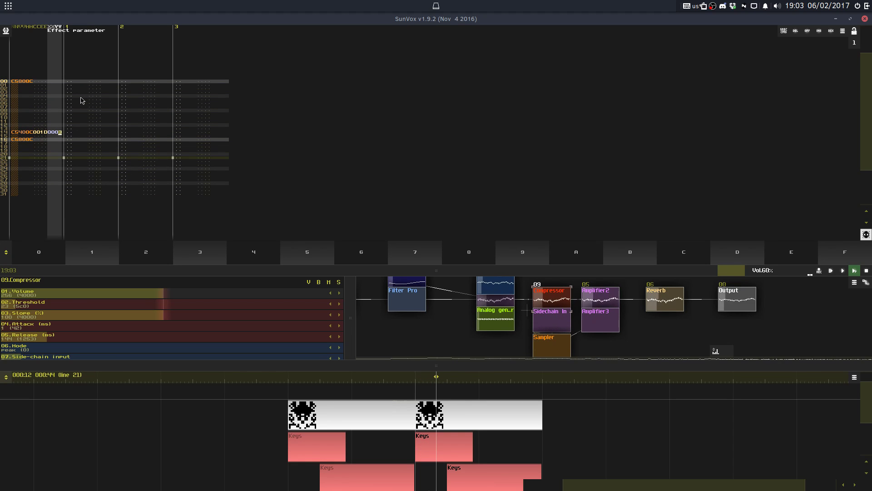
pyautogui.press('BackSpace')
pyautogui.write('5')
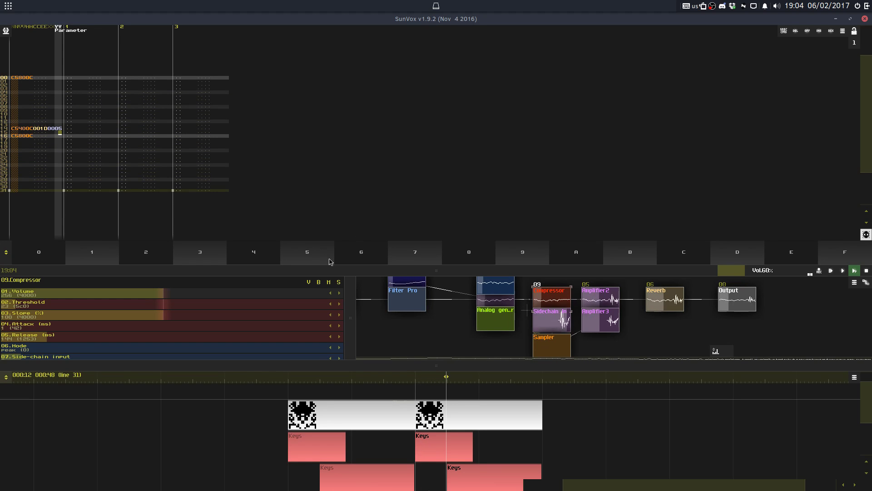
# Step: Duplicate the bass drum Sampler with its links and place the copy beside it, below Amplifier3
pyautogui.moveTo(345, 270); pyautogui.dragTo(320, 74)
pyautogui.click(544, 322)
pyautogui.click(587, 311)
pyautogui.hotkey('ctrl', 'v')
pyautogui.moveTo(579, 311)
pyautogui.mouseDown()
pyautogui.moveTo(586, 231)
pyautogui.moveTo(536, 241)
pyautogui.moveTo(536, 232)
pyautogui.moveTo(591, 318)
pyautogui.mouseUp()
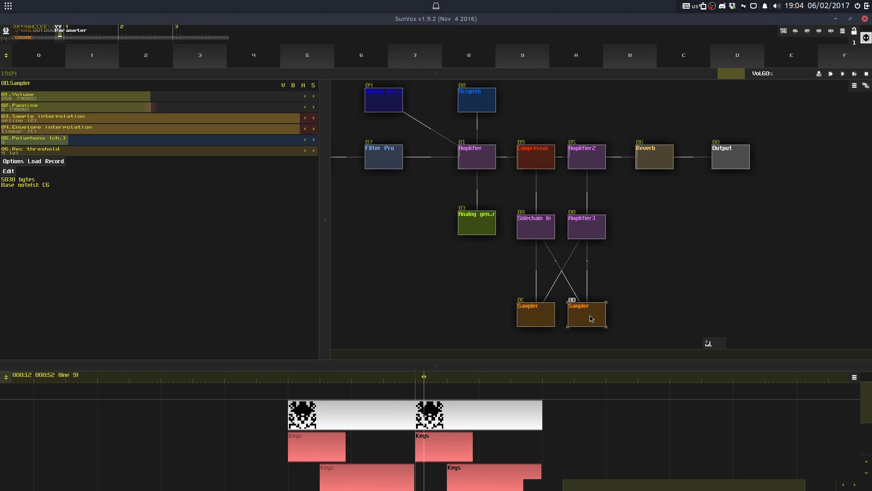
# Step: Start loading a sample into the duplicated Sampler and browse to the PERCUSS/SDRUM/CUT/CUT01 folder
pyautogui.click(39, 162)
pyautogui.click(334, 155)
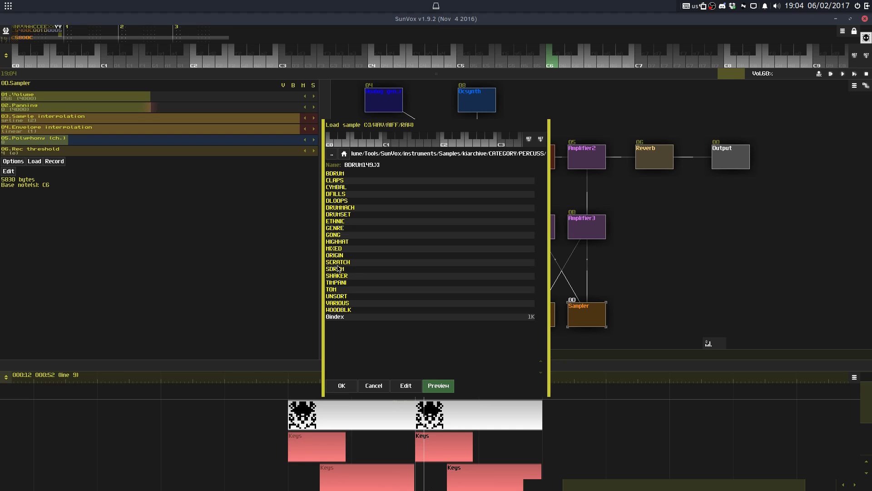
pyautogui.click(338, 268)
pyautogui.click(349, 174)
pyautogui.click(349, 174)
pyautogui.click(349, 180)
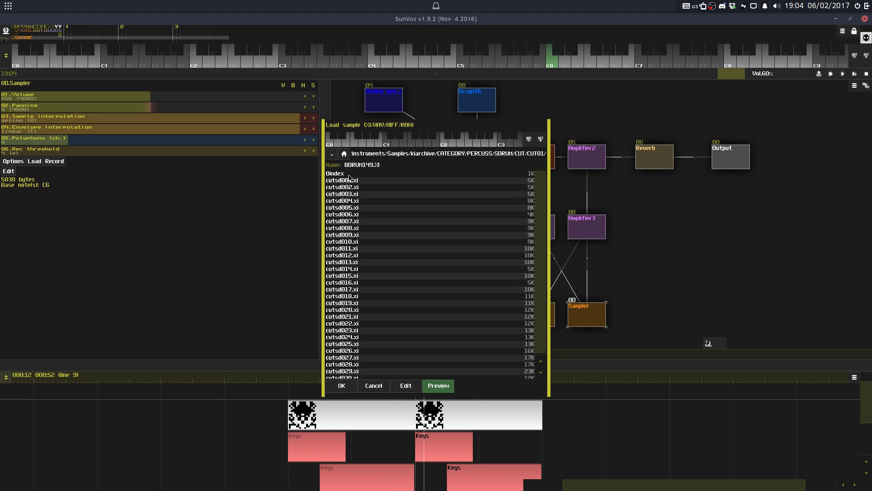
# Step: Audition snare samples in the CUT01 folder and load cutsd029.xi into the duplicated Sampler
pyautogui.click(352, 208)
pyautogui.click(362, 262)
pyautogui.click(366, 283)
pyautogui.click(370, 310)
pyautogui.click(369, 327)
pyautogui.click(370, 334)
pyautogui.click(369, 348)
pyautogui.click(371, 341)
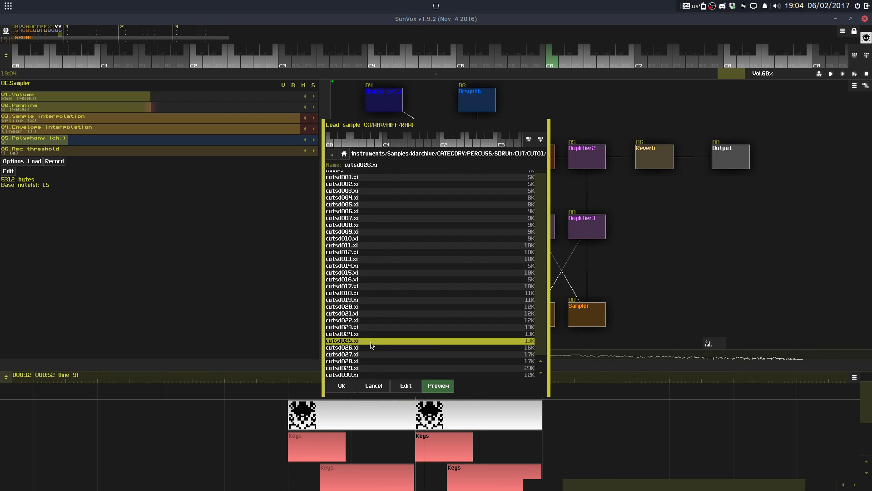
pyautogui.click(369, 361)
pyautogui.click(363, 368)
pyautogui.click(357, 375)
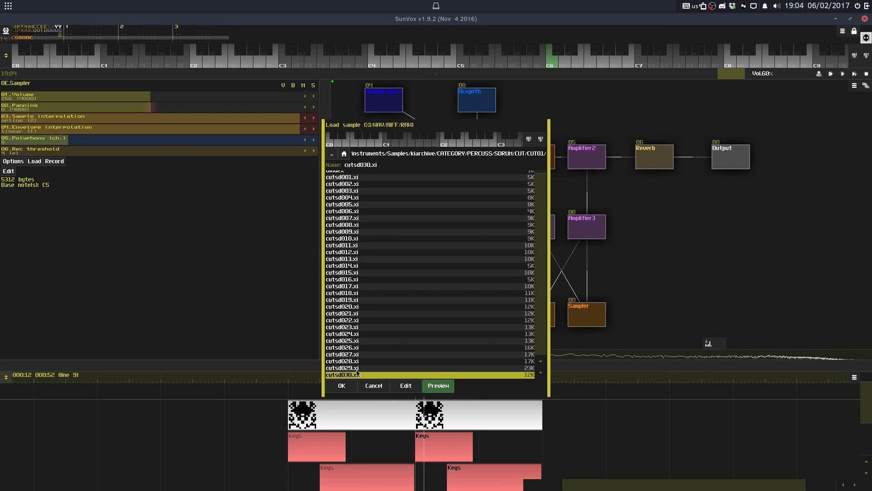
pyautogui.click(358, 369)
pyautogui.doubleClick(356, 369)
# Step: Enter C5 snare Sampler notes on lines 8 and 24 of the pattern's second track and play the pattern
pyautogui.moveTo(337, 74); pyautogui.dragTo(338, 348)
pyautogui.press('space')
pyautogui.click(77, 142)
pyautogui.press('z')
pyautogui.moveTo(76, 129); pyautogui.dragTo(78, 190)
pyautogui.hotkey('ctrl', 'c')
pyautogui.click(78, 194)
pyautogui.hotkey('ctrl', 'v')
pyautogui.press('space')
pyautogui.press('F9')
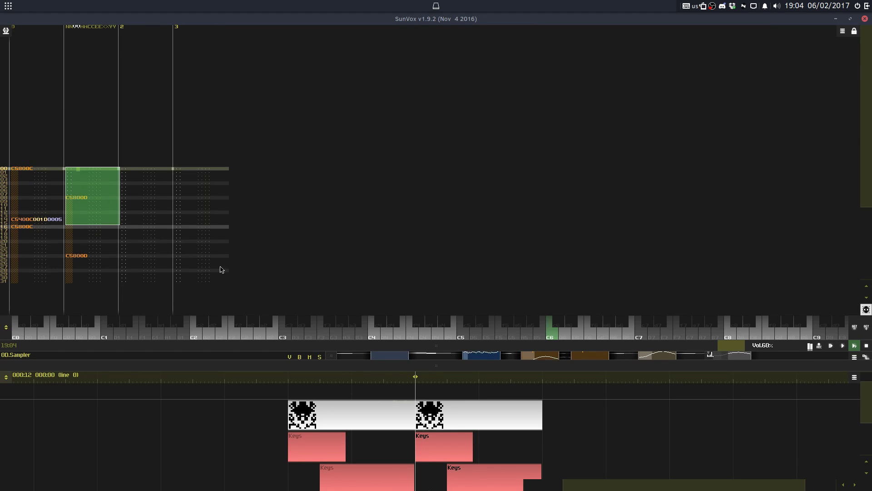
# Step: Try out other CUT01 snare samples from cutsd029.xi back to cutsd024.xi while the pattern plays
pyautogui.moveTo(340, 346); pyautogui.dragTo(335, 111)
pyautogui.click(34, 196)
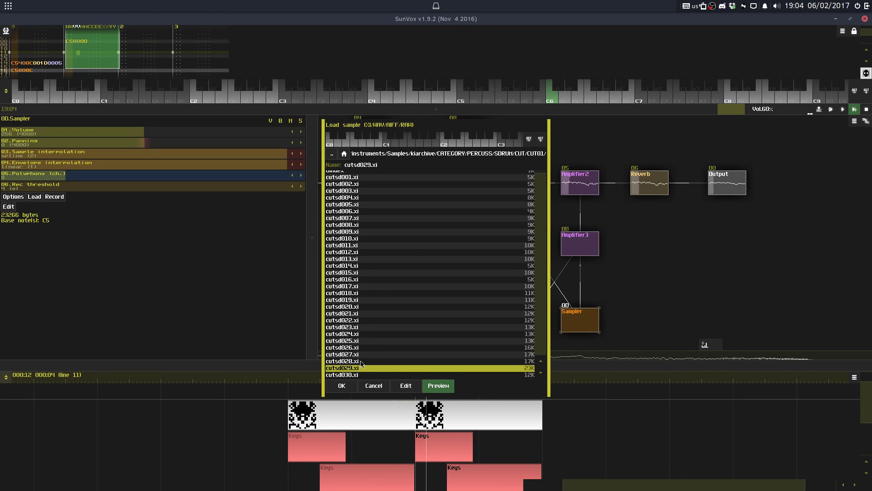
pyautogui.click(341, 385)
pyautogui.click(34, 197)
pyautogui.press('Up')
pyautogui.press('Up')
pyautogui.press('Up')
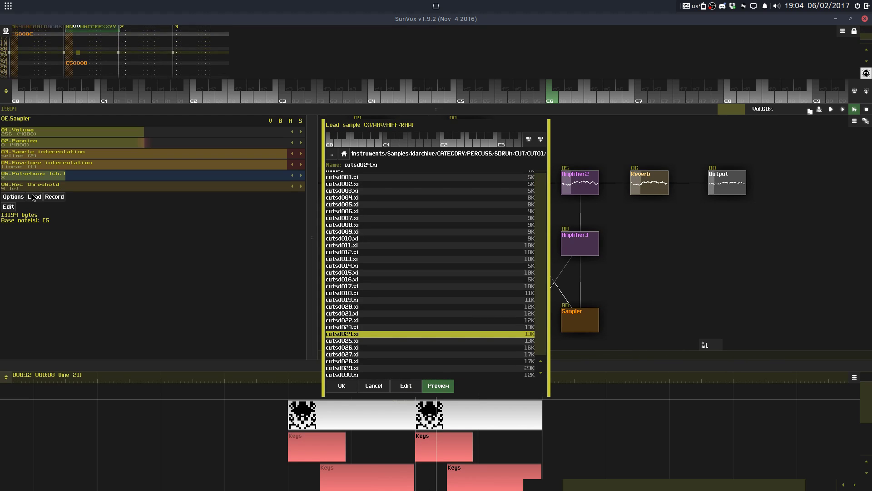
# Step: Switch the sample browser to the CUT02 snare folder
pyautogui.click(331, 156)
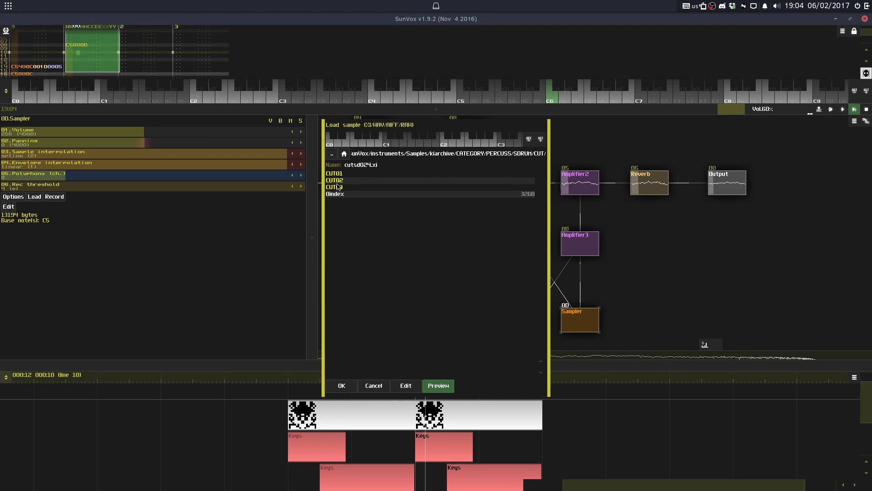
pyautogui.click(337, 182)
pyautogui.doubleClick(337, 182)
pyautogui.click(30, 196)
# Step: Compare the snare samples cutsd031.xi to cutsd035.xi against the playing pattern and load cutsd032.xi
pyautogui.press('Down')
pyautogui.press('Down')
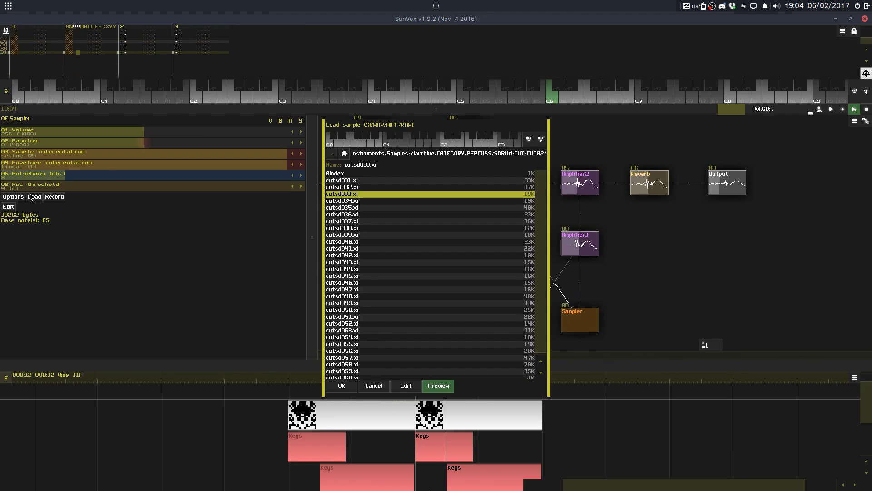
pyautogui.press('Up')
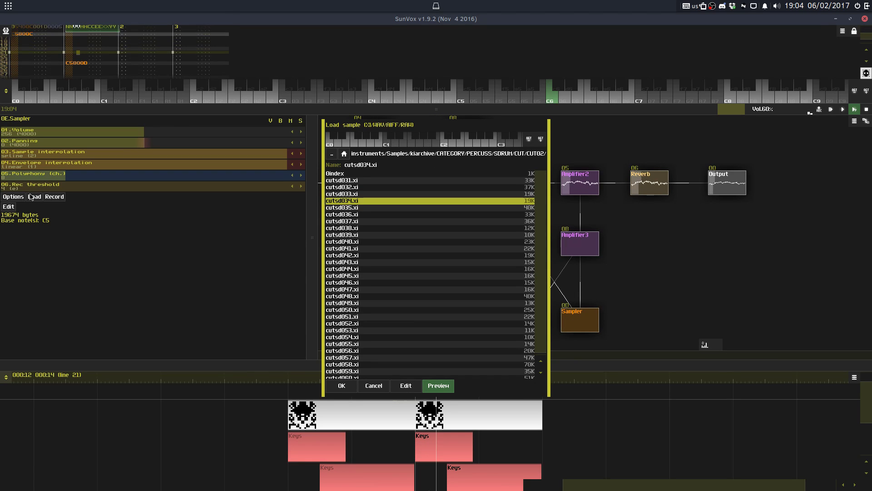
pyautogui.press('Escape')
pyautogui.press('Up')
pyautogui.press('Up')
pyautogui.press('Down')
pyautogui.press('Down')
pyautogui.press('Down')
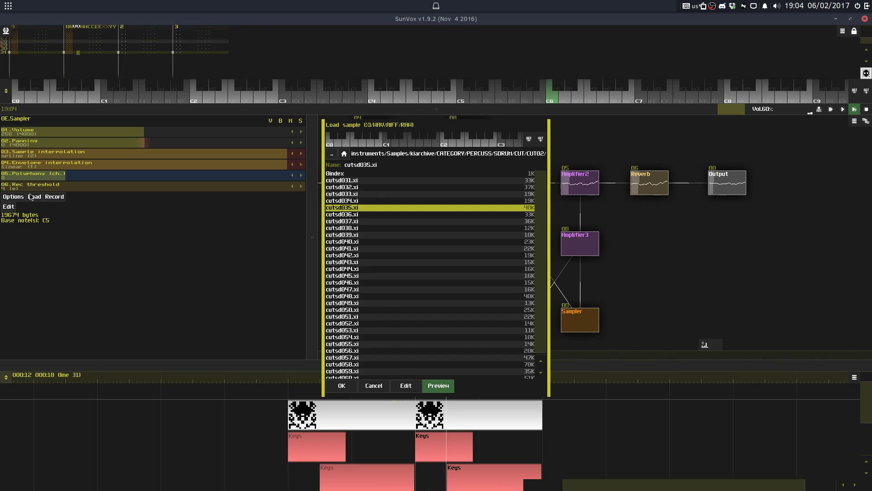
pyautogui.press('Up')
pyautogui.press('Up')
pyautogui.press('Up')
pyautogui.press('Down')
pyautogui.press('Down')
pyautogui.press('Down')
pyautogui.press('Down')
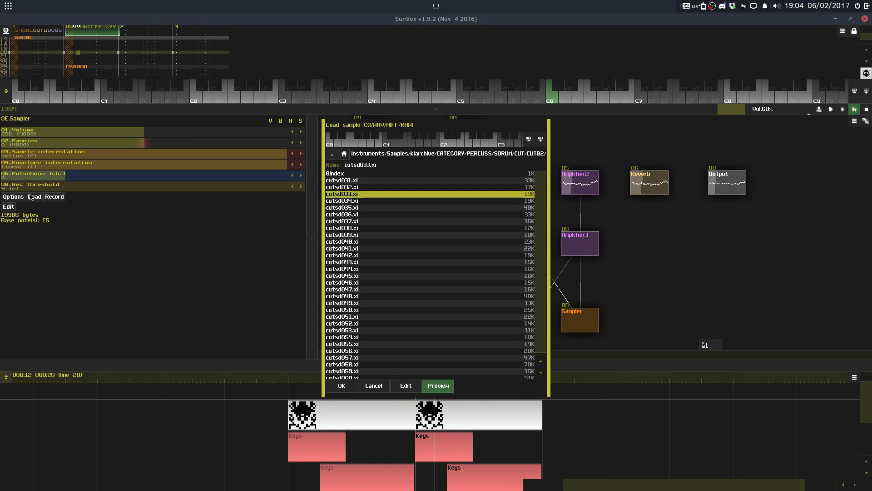
pyautogui.press('Up')
pyautogui.press('Up')
pyautogui.press('Up')
pyautogui.press('Up')
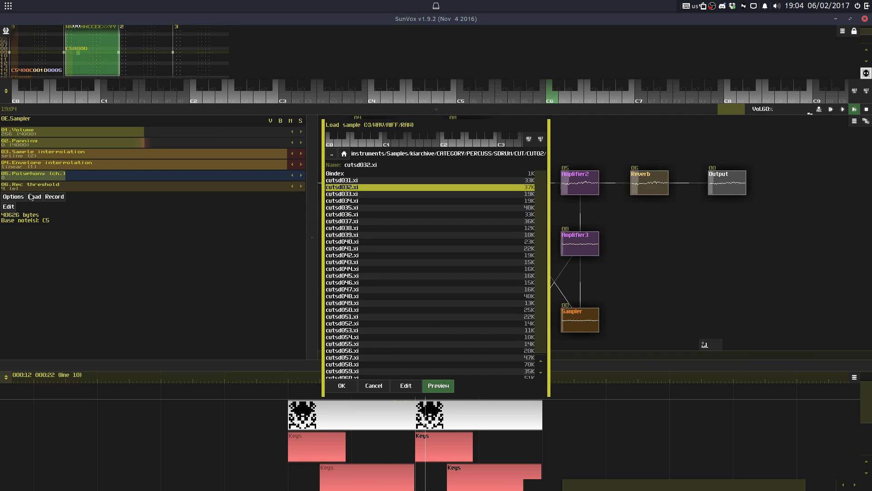
pyautogui.press('Return')
# Step: Clone the drum pattern three times along the timeline under the second section and restart playback
pyautogui.moveTo(296, 110); pyautogui.dragTo(297, 293)
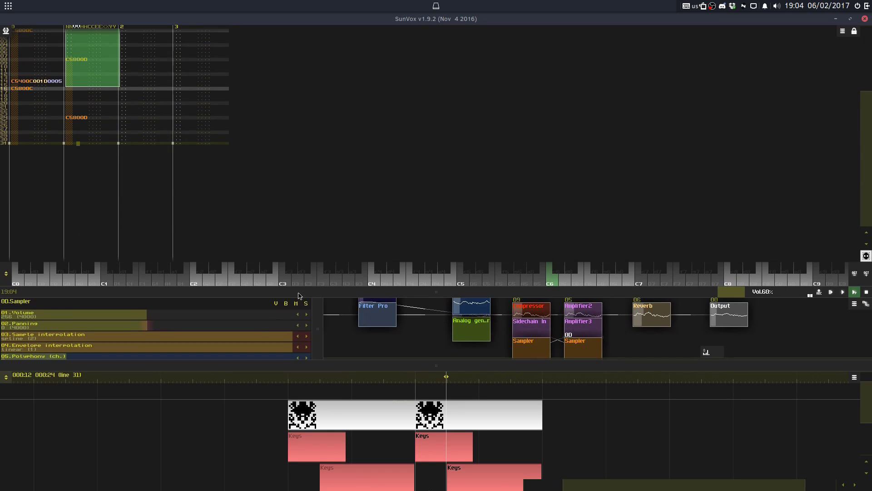
pyautogui.press('space')
pyautogui.click(464, 375)
pyautogui.moveTo(462, 365)
pyautogui.mouseDown()
pyautogui.moveTo(456, 189)
pyautogui.moveTo(468, 373)
pyautogui.mouseUp()
pyautogui.hotkey('ctrl', 'd')
pyautogui.hotkey('ctrl', 'd')
pyautogui.hotkey('ctrl', 'd')
pyautogui.click(456, 320)
pyautogui.press('space')
# Step: Examine the Analog generator's settings and the notes of the second section's two Keys patterns
pyautogui.moveTo(464, 176); pyautogui.dragTo(463, 103)
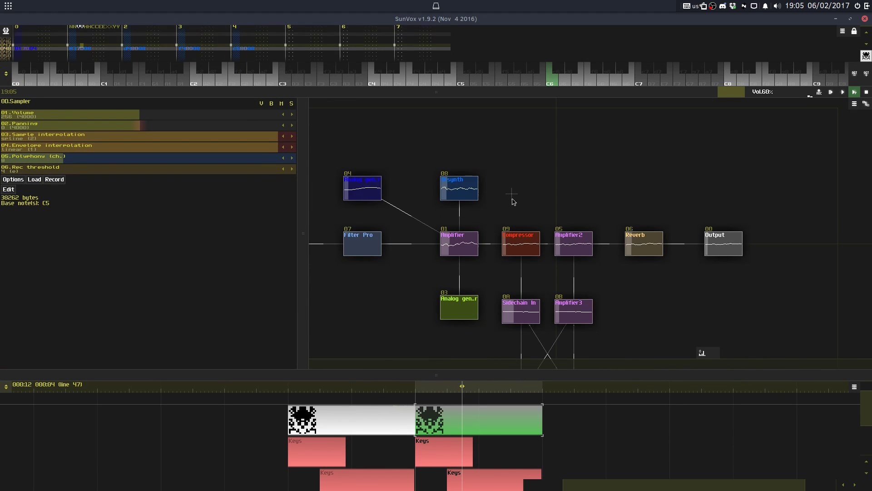
pyautogui.click(469, 316)
pyautogui.moveTo(467, 315); pyautogui.dragTo(468, 319)
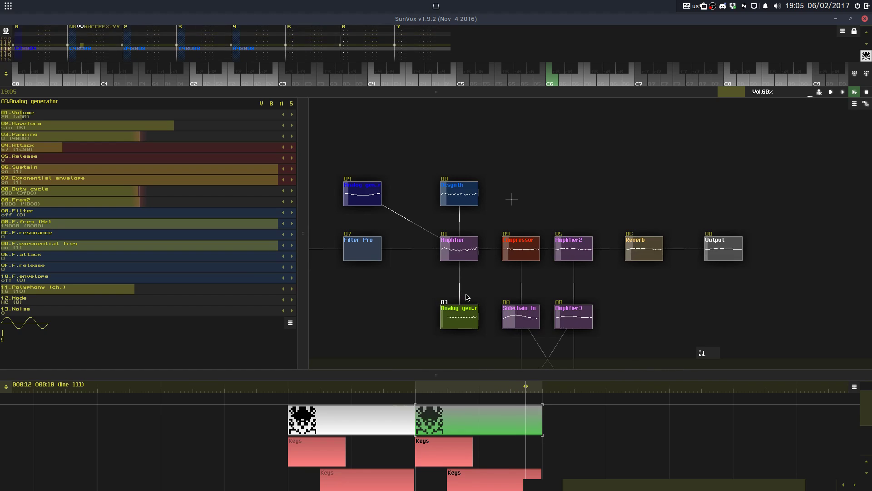
pyautogui.moveTo(583, 375); pyautogui.dragTo(585, 242)
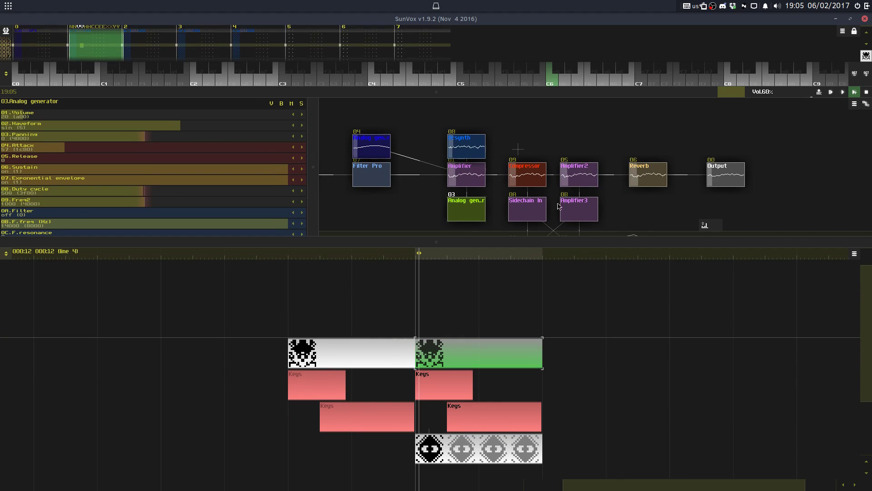
pyautogui.moveTo(488, 92); pyautogui.dragTo(468, 266)
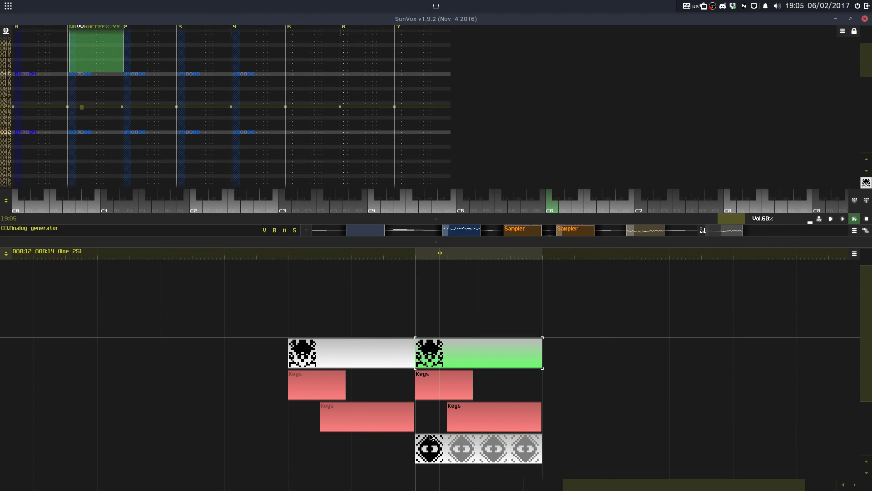
pyautogui.click(434, 371)
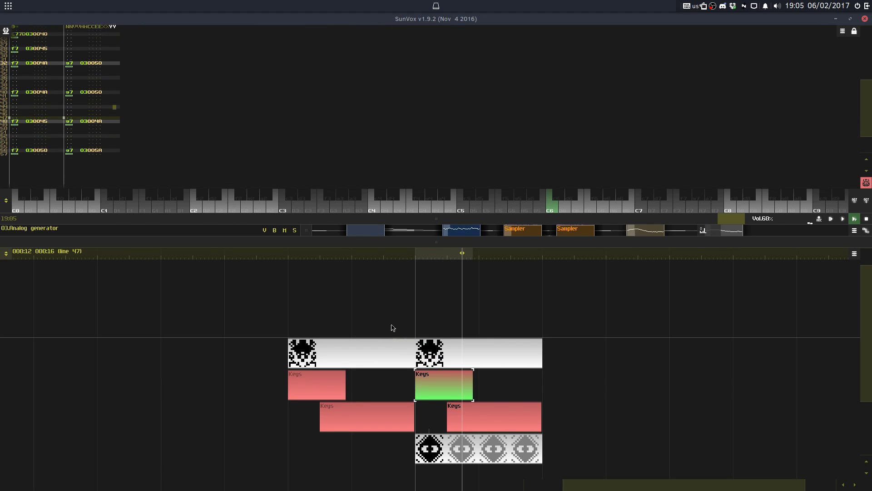
pyautogui.click(451, 418)
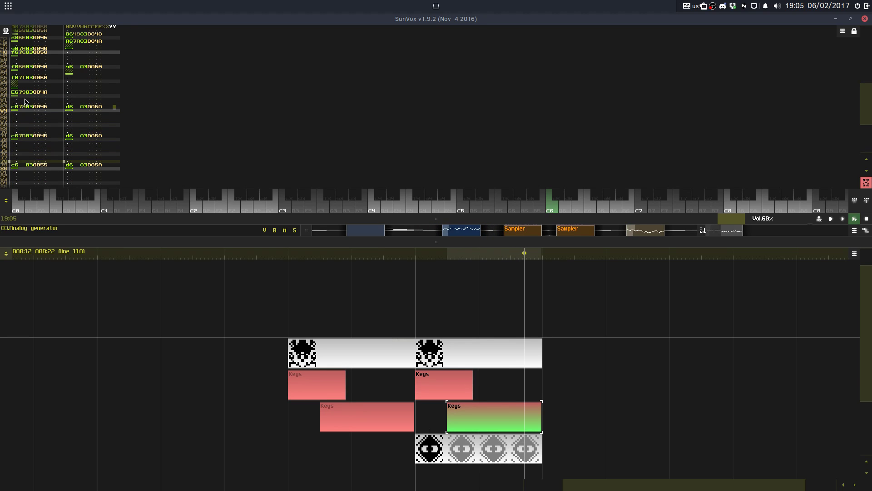
# Step: Shift the notes on lines 59 to 87 of the second section's lower Keys pattern one line down in both tracks
pyautogui.press('space')
pyautogui.click(22, 96)
pyautogui.moveTo(22, 113); pyautogui.dragTo(22, 115)
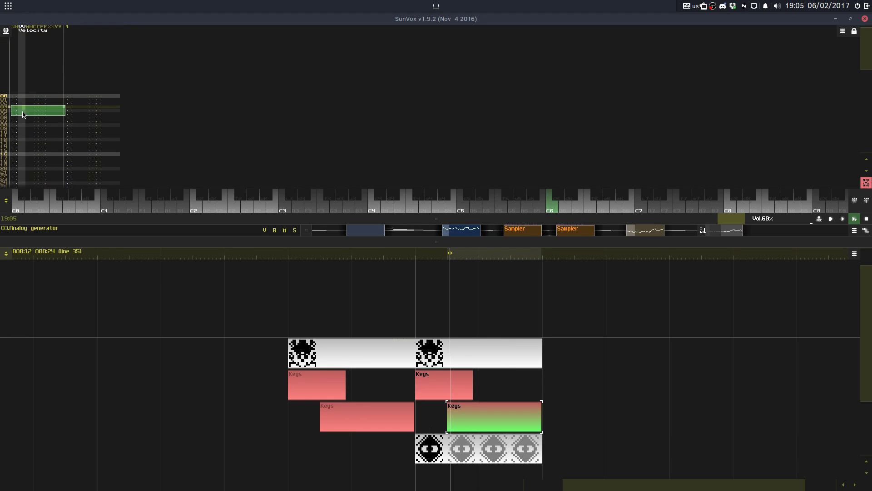
pyautogui.click(50, 160)
pyautogui.click(49, 159)
pyautogui.click(48, 158)
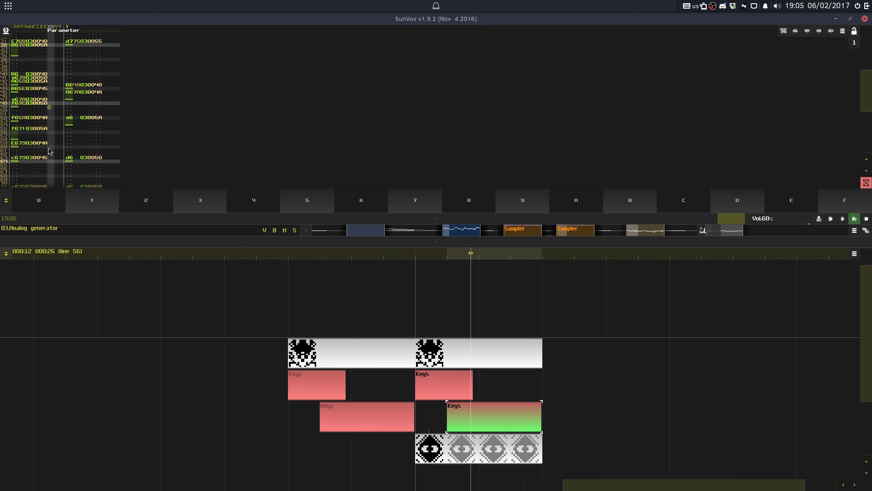
pyautogui.click(42, 151)
pyautogui.moveTo(52, 113); pyautogui.dragTo(82, 121)
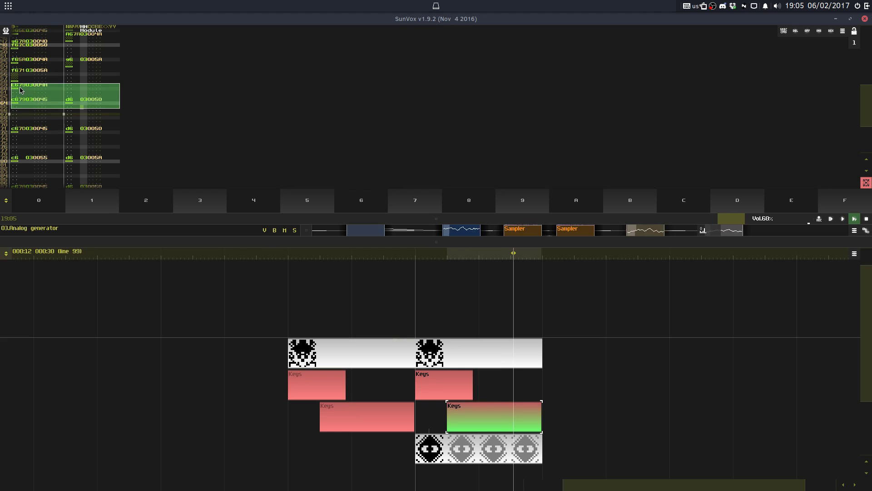
pyautogui.hotkey('ctrl', 'x')
pyautogui.click(21, 90)
pyautogui.hotkey('ctrl', 'v')
pyautogui.moveTo(27, 144); pyautogui.dragTo(115, 86)
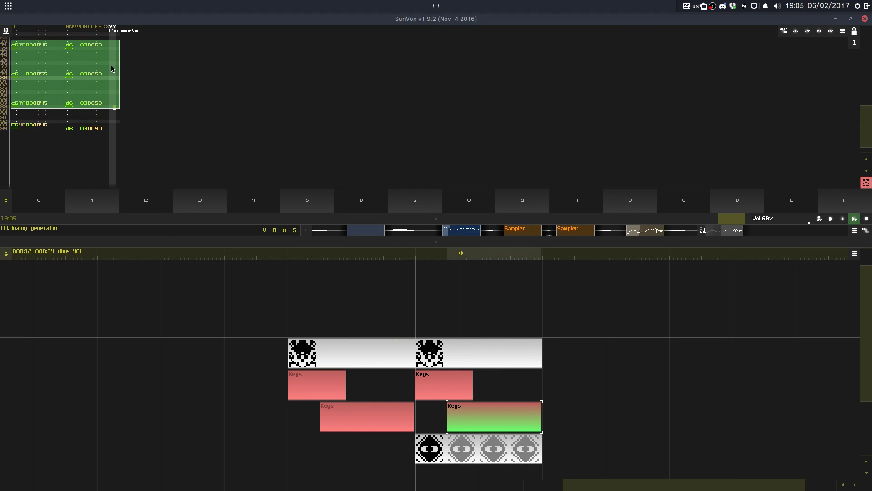
pyautogui.click(21, 55)
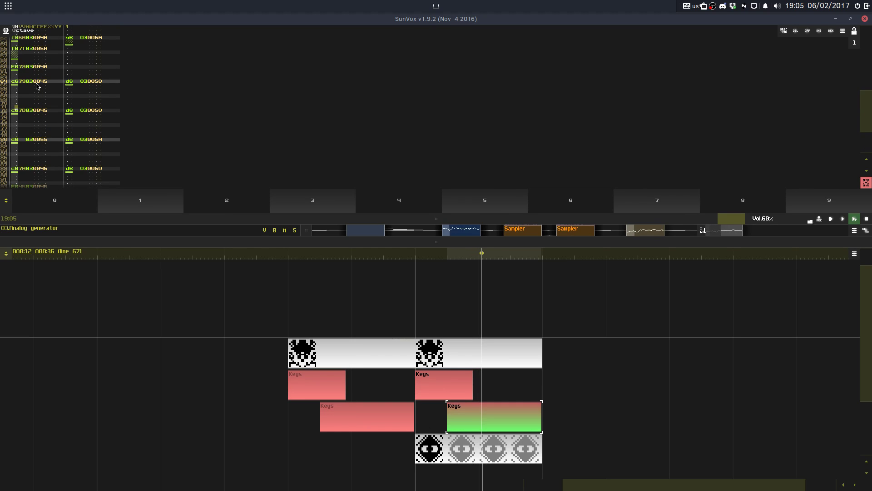
# Step: Remove effect 45 from the notes on lines 64 and 72 of the Keys pattern's first track
pyautogui.click(42, 82)
pyautogui.press('Delete')
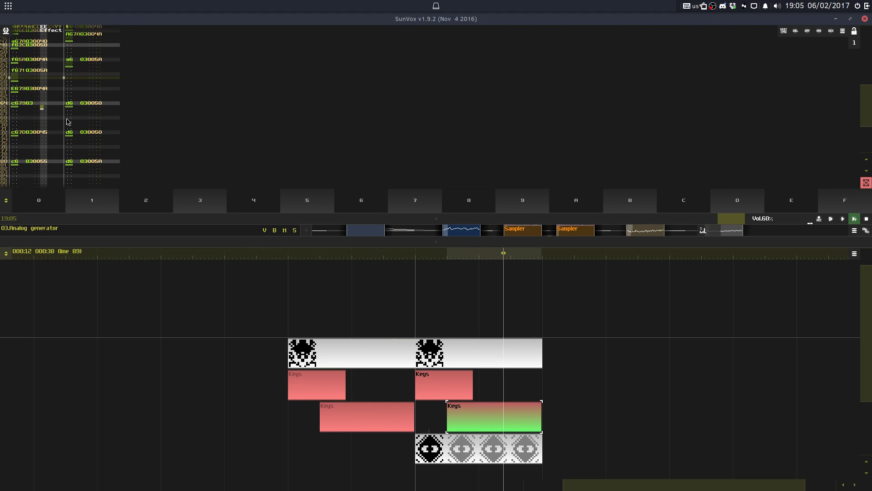
pyautogui.click(42, 132)
pyautogui.press('Delete')
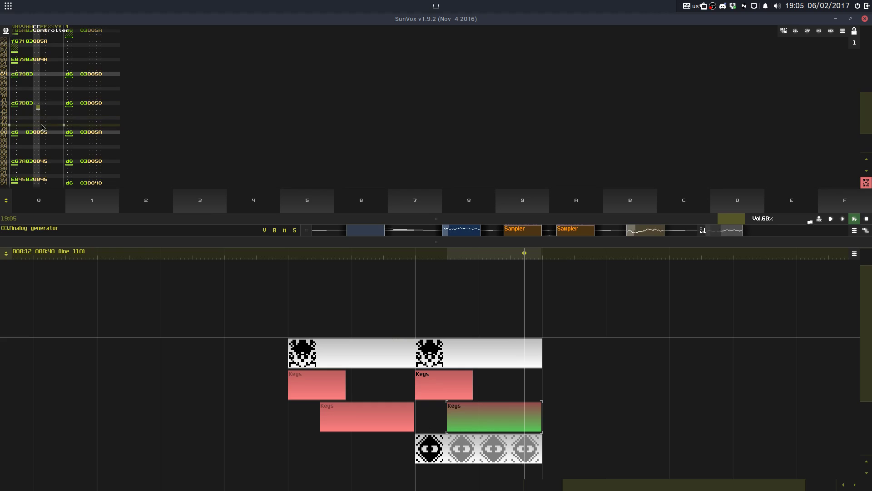
# Step: Remove the effect values from the notes on lines 80 and 88 of the lower Keys pattern's first track
pyautogui.press('Delete')
pyautogui.press('Delete')
pyautogui.press('Delete')
pyautogui.press('Delete')
pyautogui.press('Delete')
pyautogui.press('Delete')
pyautogui.press('Delete')
pyautogui.press('Delete')
pyautogui.press('Delete')
pyautogui.press('Delete')
pyautogui.press('Delete')
pyautogui.press('Delete')
pyautogui.press('Delete')
pyautogui.press('Delete')
pyautogui.press('Delete')
pyautogui.press('Delete')
pyautogui.press('Delete')
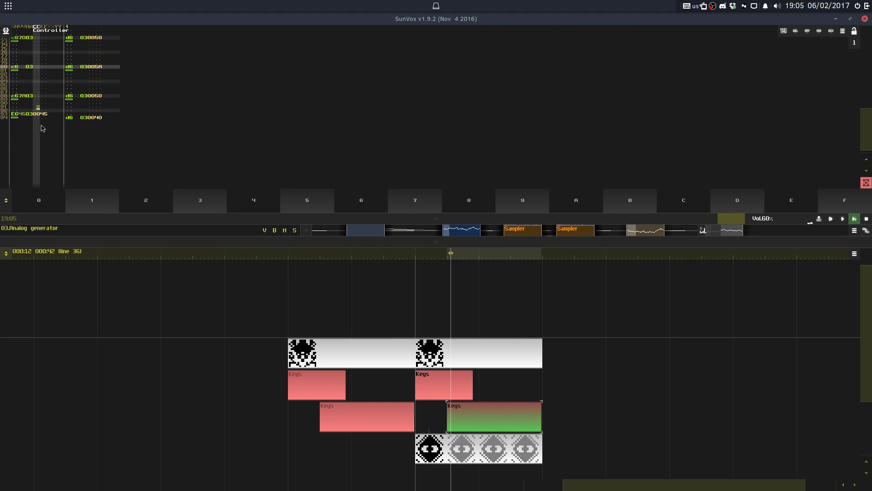
# Step: Duplicate the snare Sampler and connect the copy to Amplifier3
pyautogui.click(489, 344)
pyautogui.press('space')
pyautogui.moveTo(570, 244); pyautogui.dragTo(538, 390)
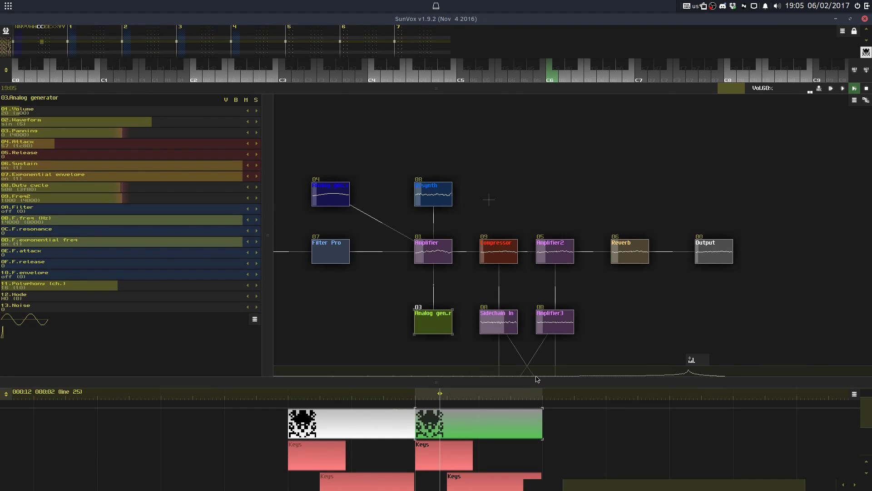
pyautogui.moveTo(645, 325); pyautogui.dragTo(643, 255)
pyautogui.click(569, 328)
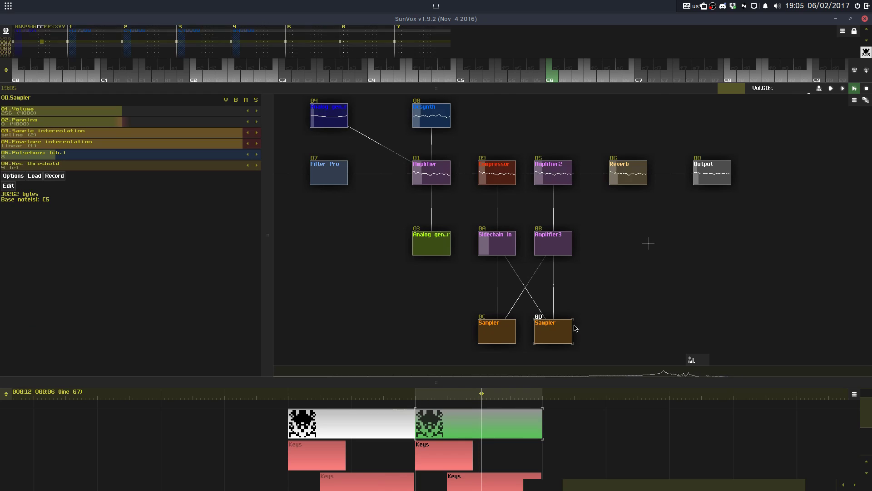
pyautogui.hotkey('ctrl', 'c')
pyautogui.click(590, 291)
pyautogui.hotkey('ctrl', 'v')
pyautogui.moveTo(593, 293); pyautogui.dragTo(556, 239)
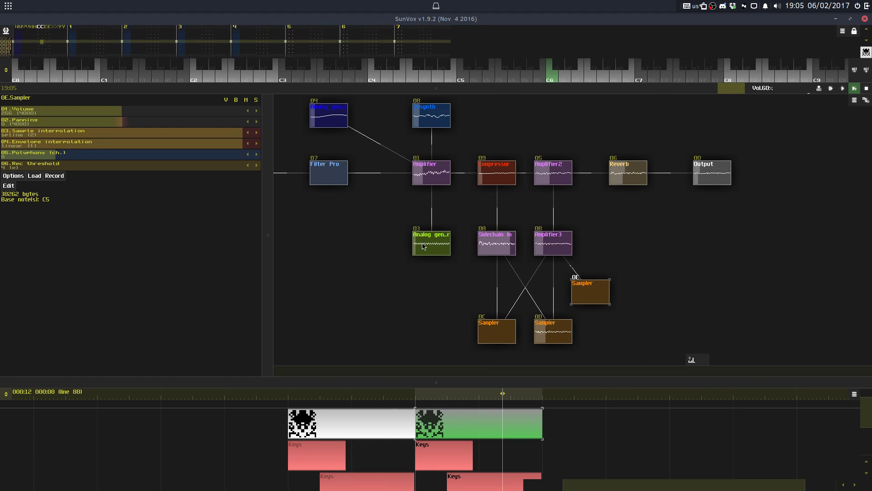
# Step: Set the volume of Analog generator 03 to 30 and its attack to 25
pyautogui.moveTo(423, 246); pyautogui.dragTo(423, 242)
pyautogui.click(36, 111)
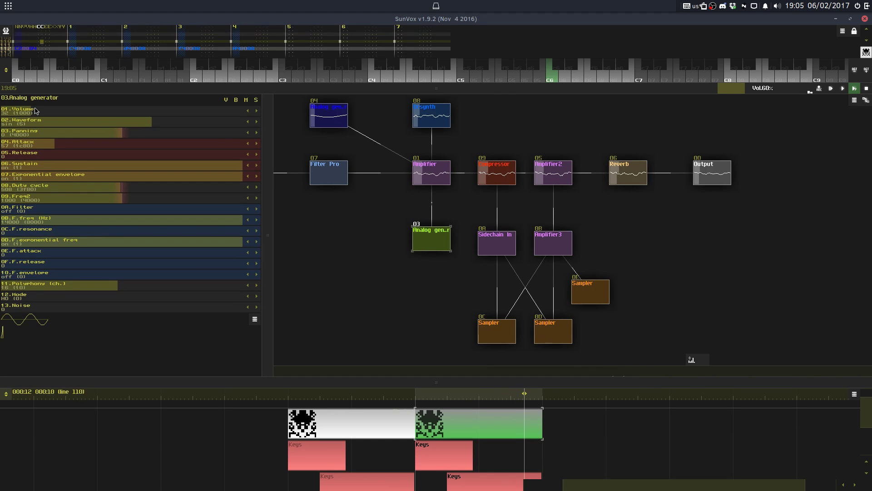
pyautogui.scroll(3, 35, 111)
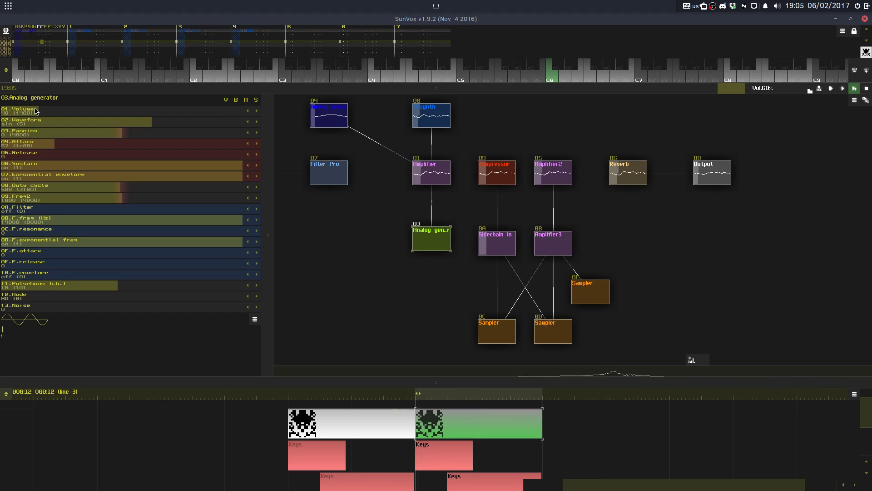
pyautogui.click(595, 294)
pyautogui.click(430, 235)
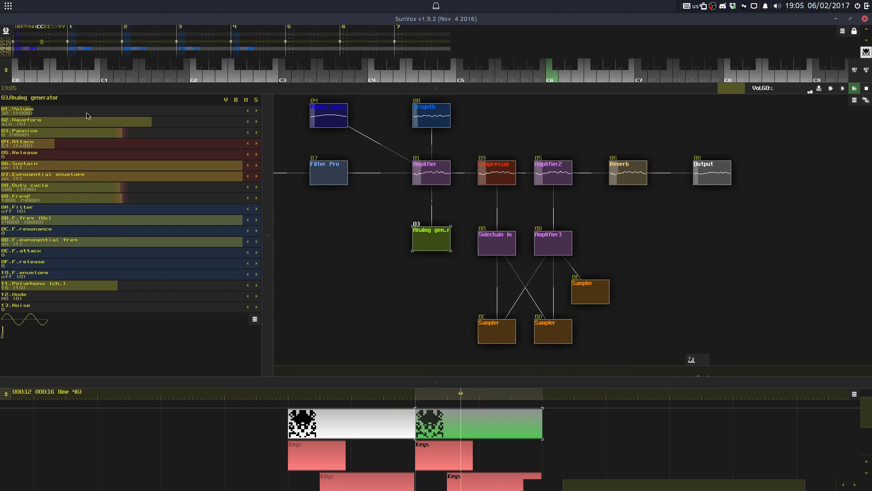
pyautogui.moveTo(121, 144); pyautogui.dragTo(72, 145)
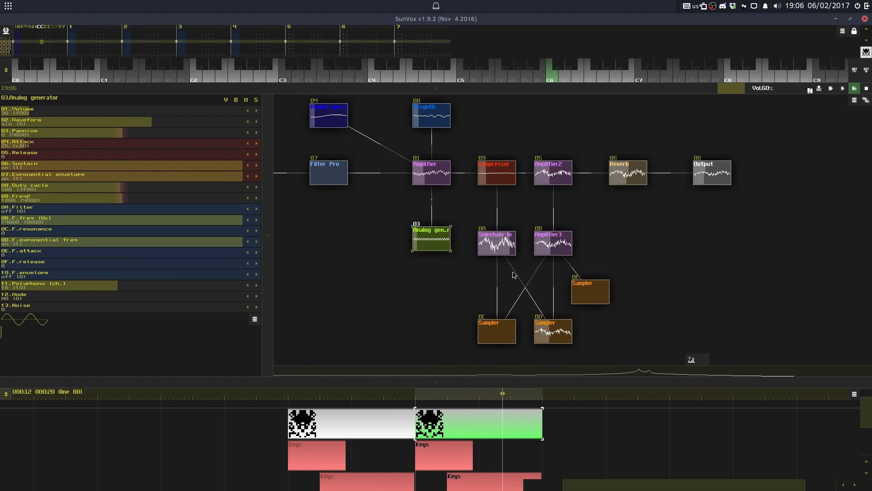
# Step: Open sample loading for the new Sampler and browse to the HIGHHAT/CLOSED/CLOSE001 folder
pyautogui.click(598, 301)
pyautogui.click(34, 177)
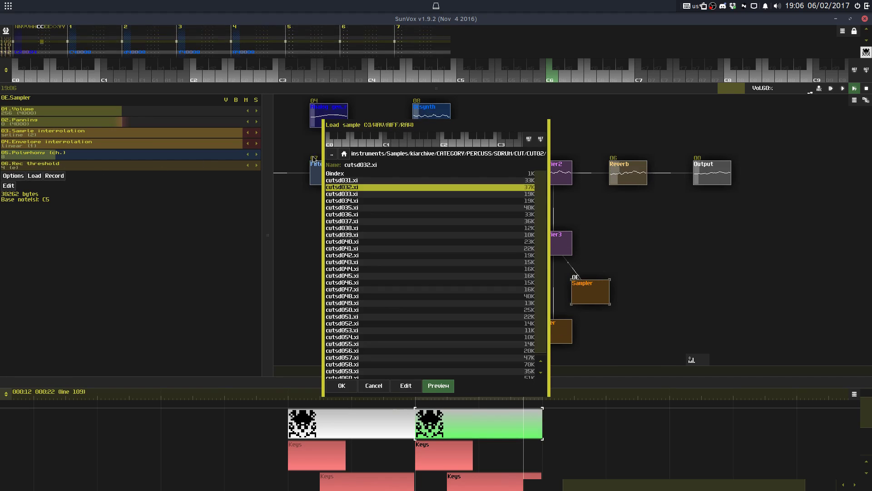
pyautogui.click(331, 155)
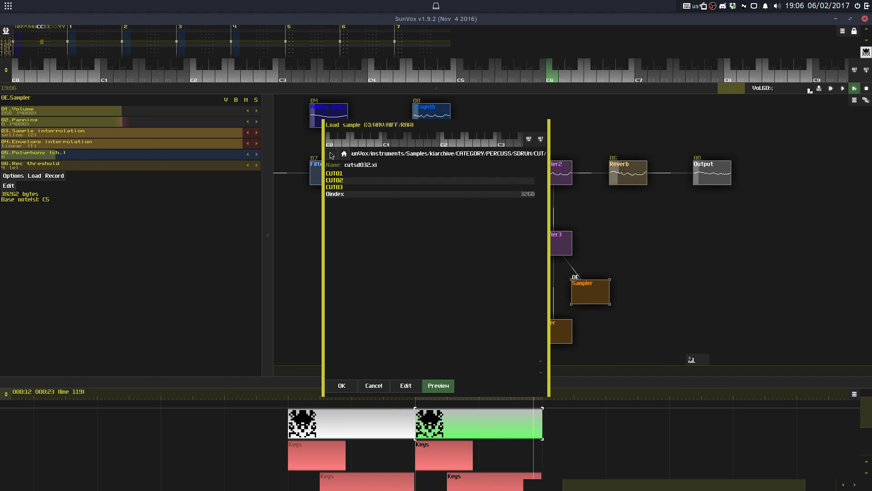
pyautogui.click(331, 155)
pyautogui.click(334, 242)
pyautogui.click(344, 175)
pyautogui.click(346, 174)
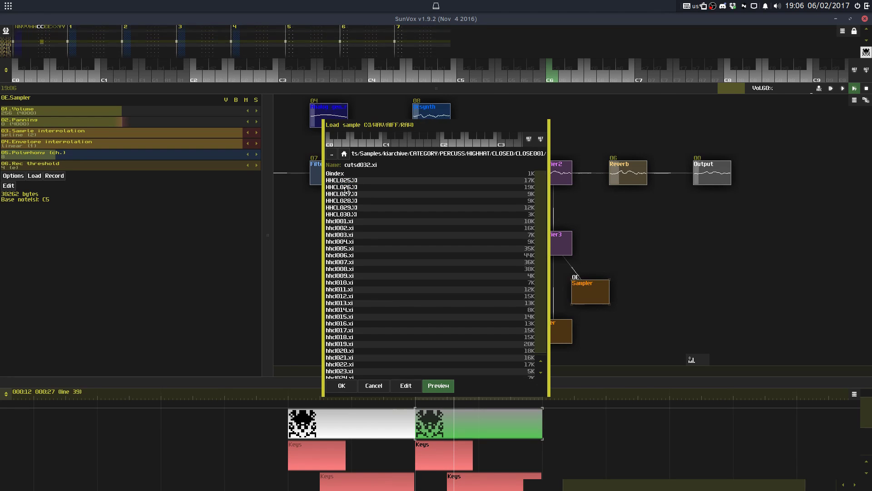
# Step: Audition the closed hi-hat samples in the folder and load hhcl001.xi into the new Sampler
pyautogui.click(348, 220)
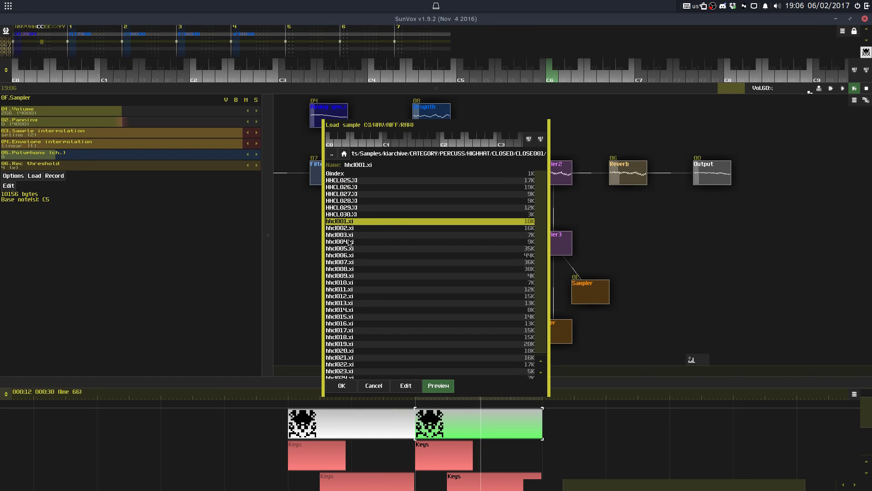
pyautogui.click(348, 236)
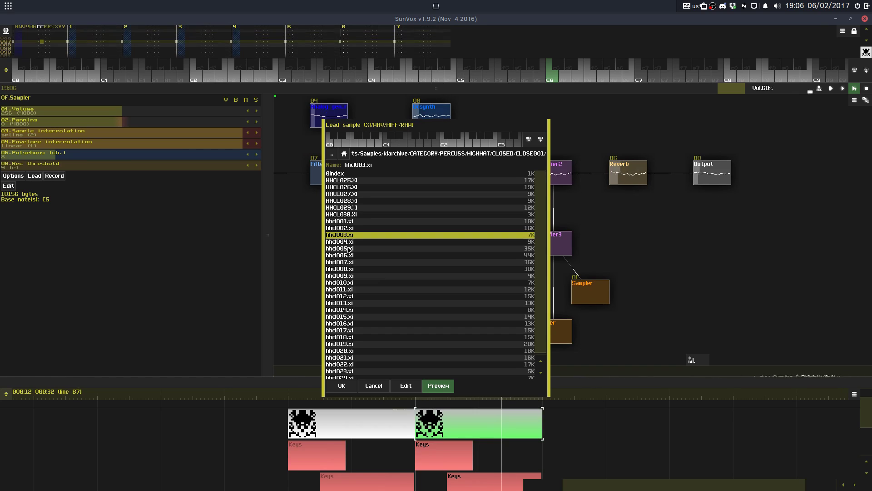
pyautogui.click(346, 249)
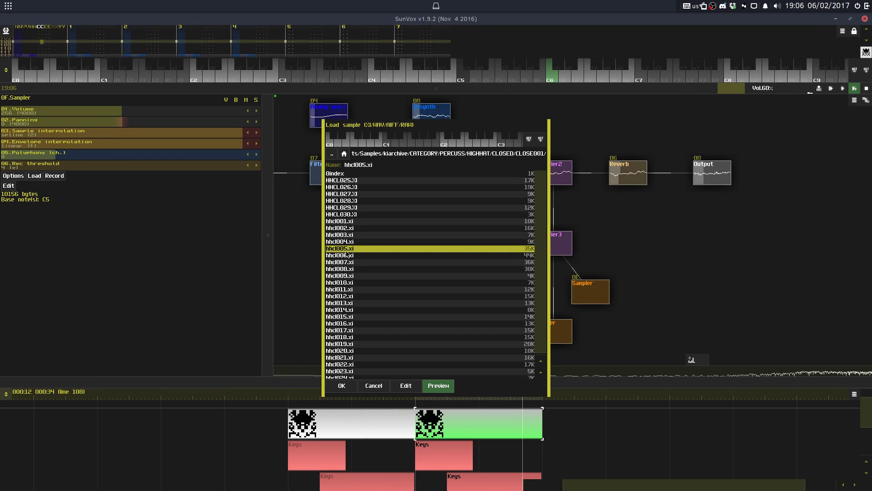
pyautogui.click(349, 242)
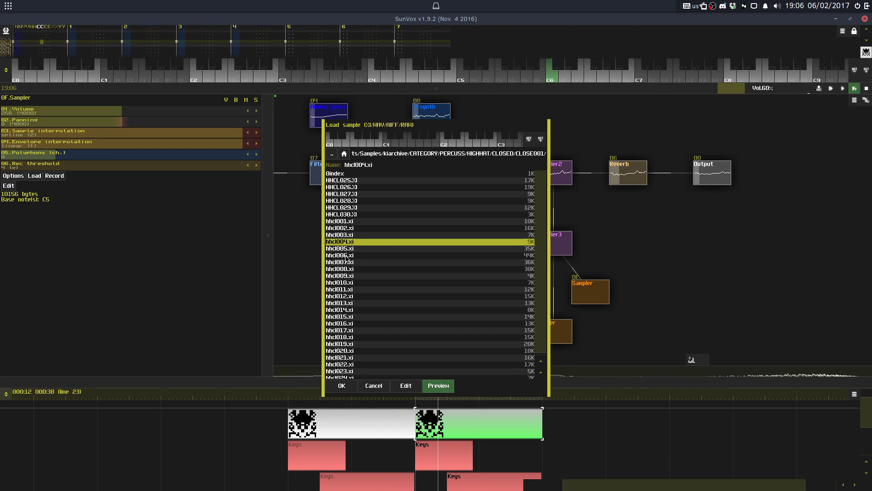
pyautogui.click(345, 256)
pyautogui.click(344, 262)
pyautogui.click(343, 268)
pyautogui.click(344, 276)
pyautogui.click(344, 283)
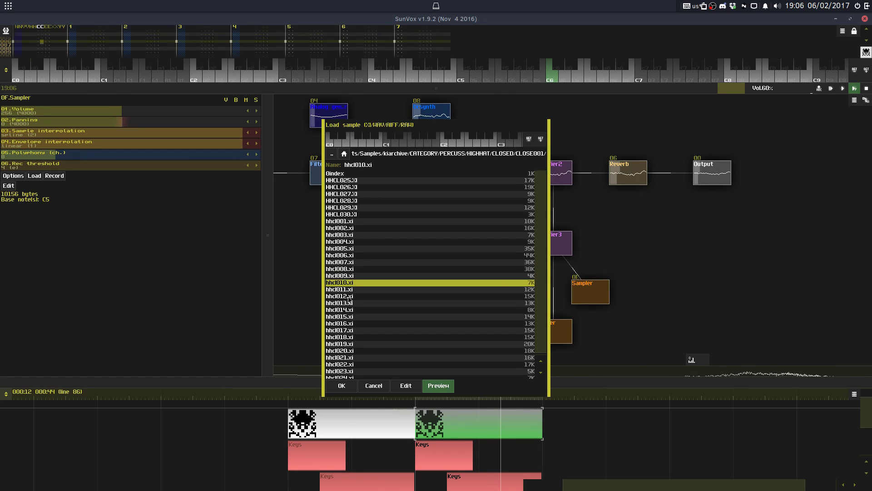
pyautogui.click(348, 296)
pyautogui.click(351, 289)
pyautogui.click(348, 296)
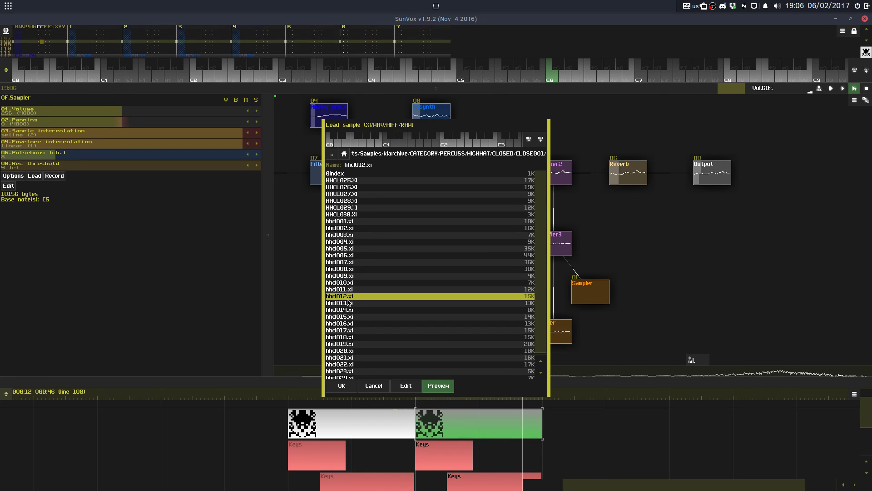
pyautogui.click(348, 303)
pyautogui.click(347, 311)
pyautogui.click(350, 316)
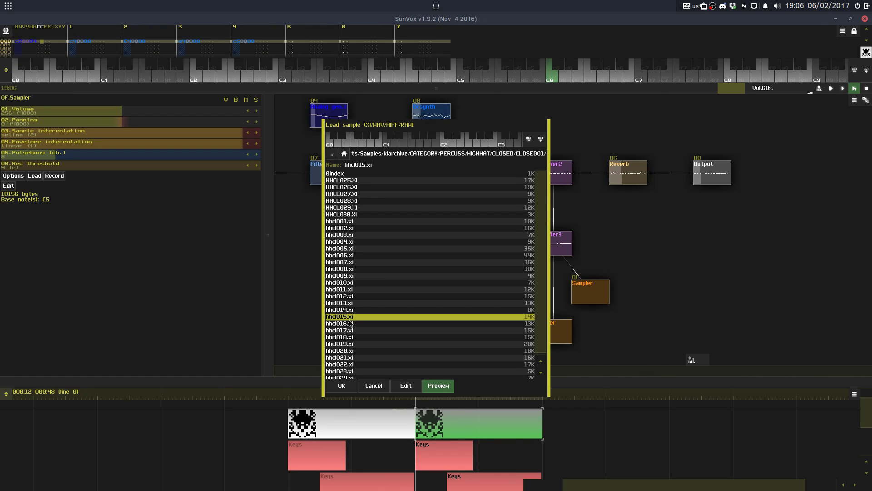
pyautogui.click(353, 324)
pyautogui.click(349, 337)
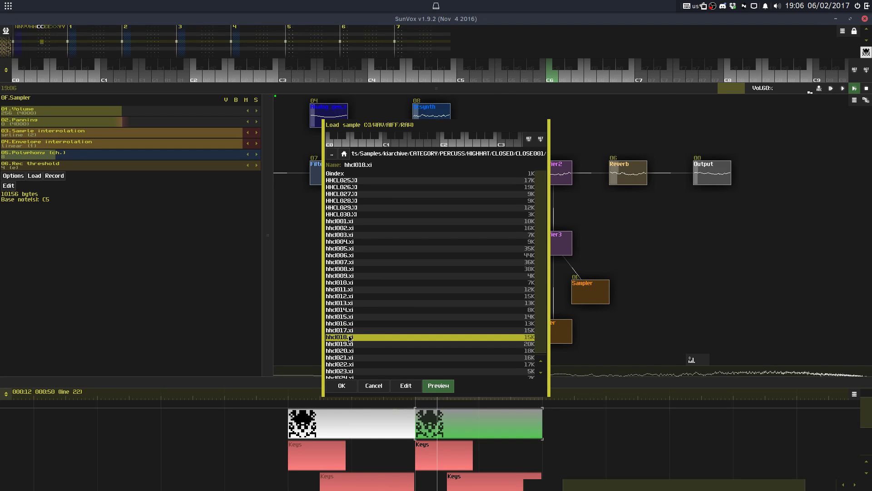
pyautogui.click(357, 344)
pyautogui.click(362, 353)
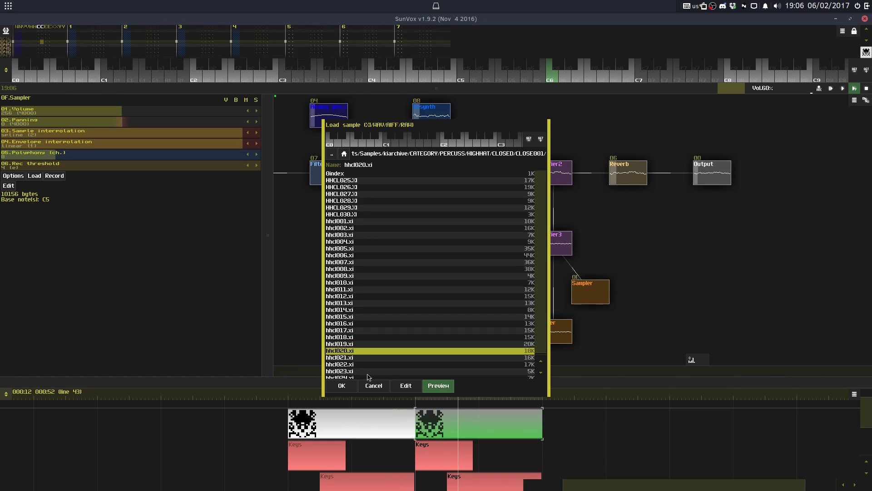
pyautogui.click(368, 358)
pyautogui.click(367, 376)
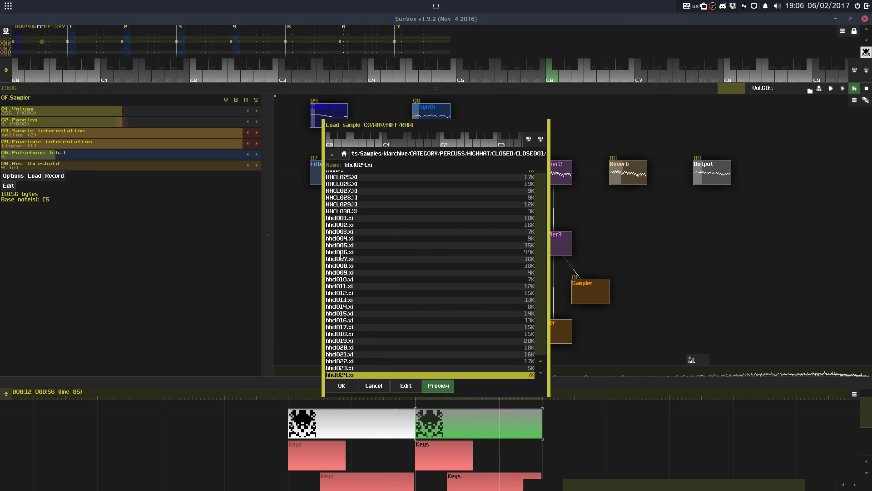
pyautogui.click(346, 219)
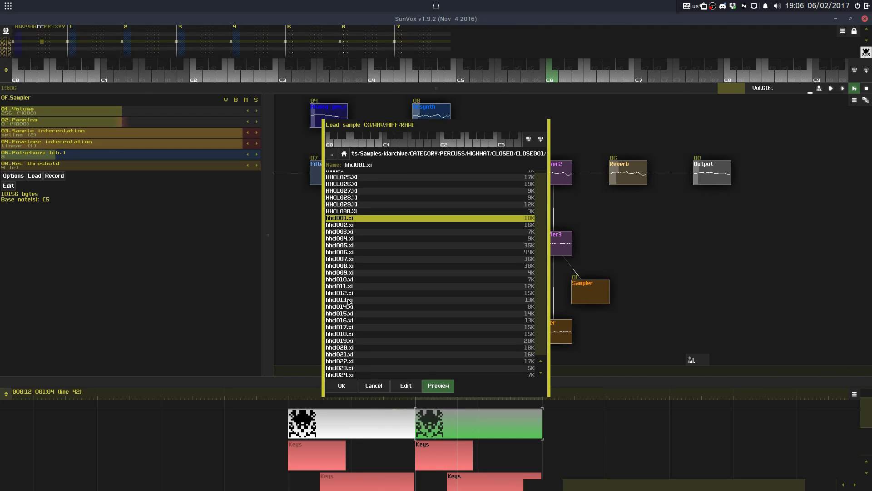
pyautogui.click(341, 385)
# Step: Enter C5 hi-hat notes for Sampler 0E on lines 4, 12, 20 and 28 of the original drum pattern's third track
pyautogui.moveTo(439, 487); pyautogui.dragTo(435, 448)
pyautogui.click(434, 476)
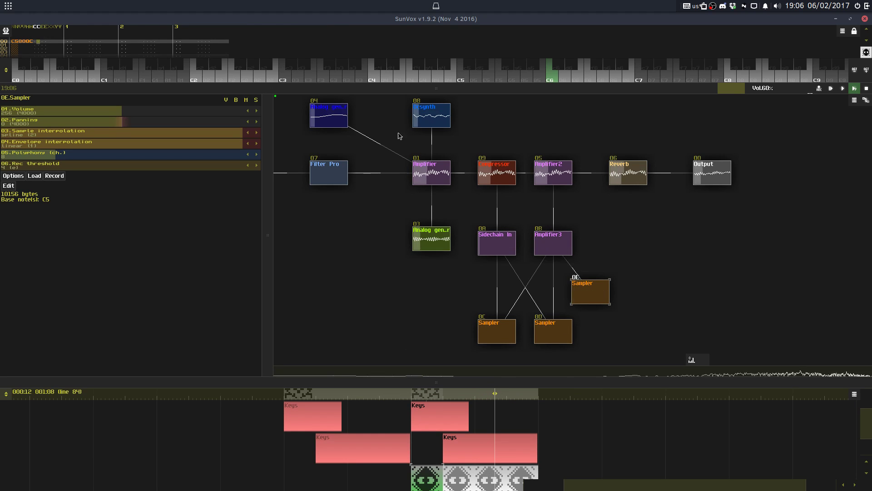
pyautogui.moveTo(390, 89); pyautogui.dragTo(363, 388)
pyautogui.press('space')
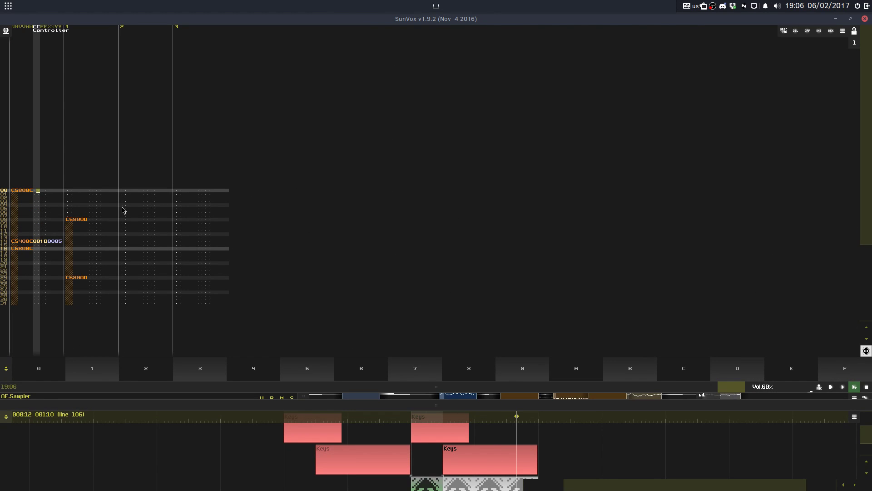
pyautogui.click(128, 205)
pyautogui.press('z')
pyautogui.moveTo(129, 173); pyautogui.dragTo(126, 198)
pyautogui.hotkey('ctrl', 'c')
pyautogui.hotkey('ctrl', 'e')
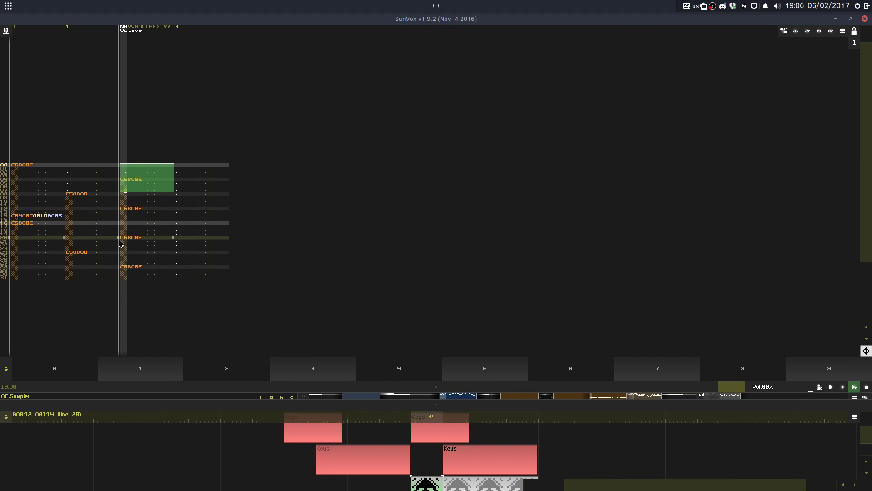
# Step: Delete the hi-hat note on line 28 of the drum pattern's third track
pyautogui.moveTo(129, 267); pyautogui.dragTo(129, 263)
pyautogui.press('Delete')
pyautogui.press('space')
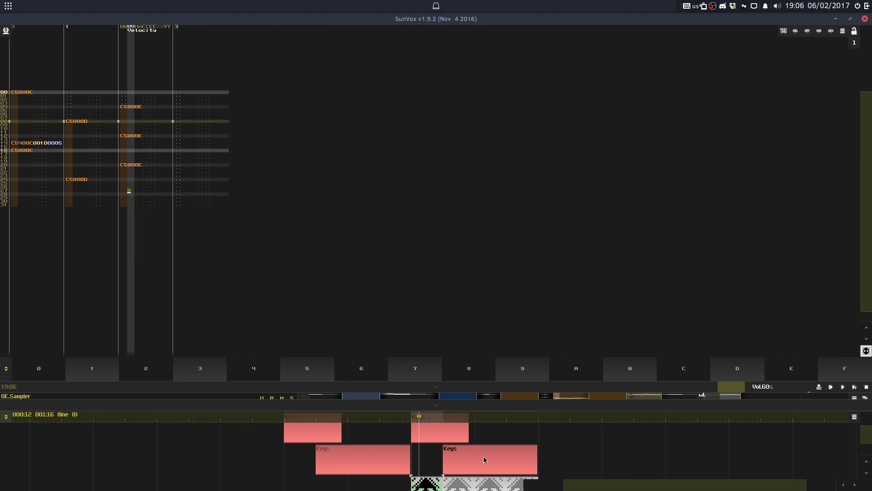
# Step: Restart playback and set the hi-hat Sampler's volume to 155
pyautogui.press('space')
pyautogui.moveTo(467, 407); pyautogui.dragTo(468, 30)
pyautogui.moveTo(409, 121); pyautogui.dragTo(417, 197)
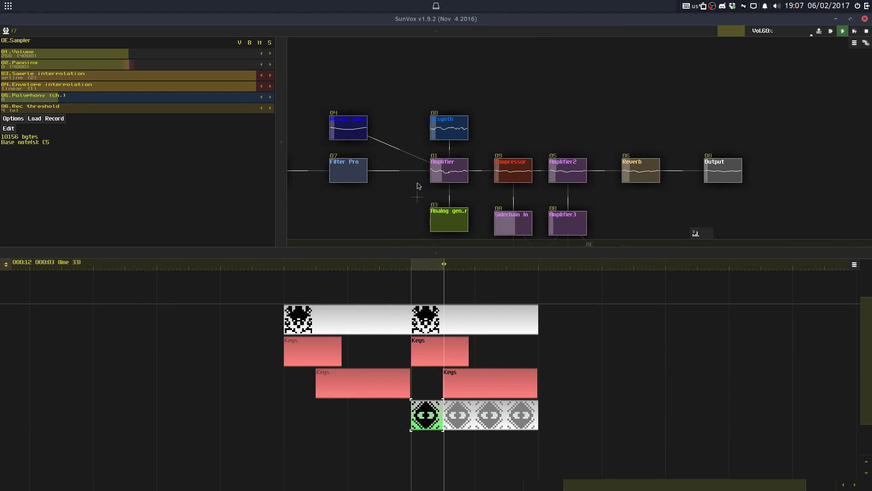
pyautogui.moveTo(550, 205); pyautogui.dragTo(537, 140)
pyautogui.moveTo(149, 54); pyautogui.dragTo(102, 59)
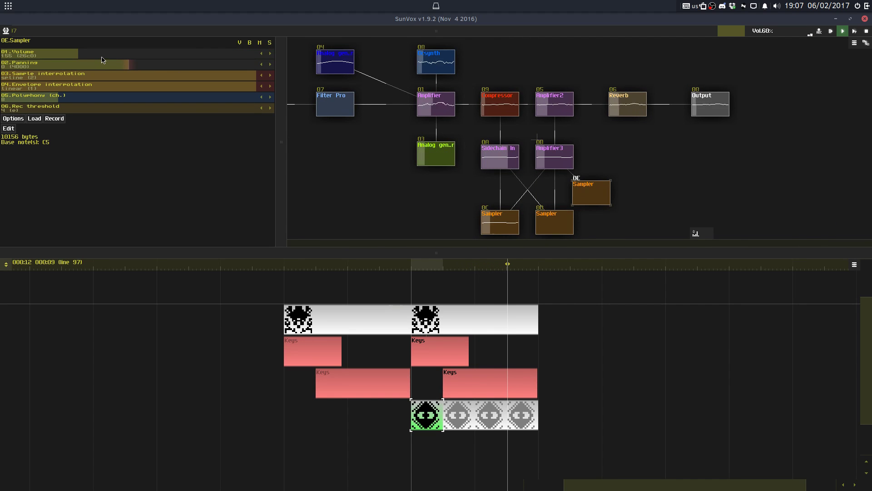
# Step: Save the song and stop playback
pyautogui.moveTo(425, 78); pyautogui.dragTo(509, 111)
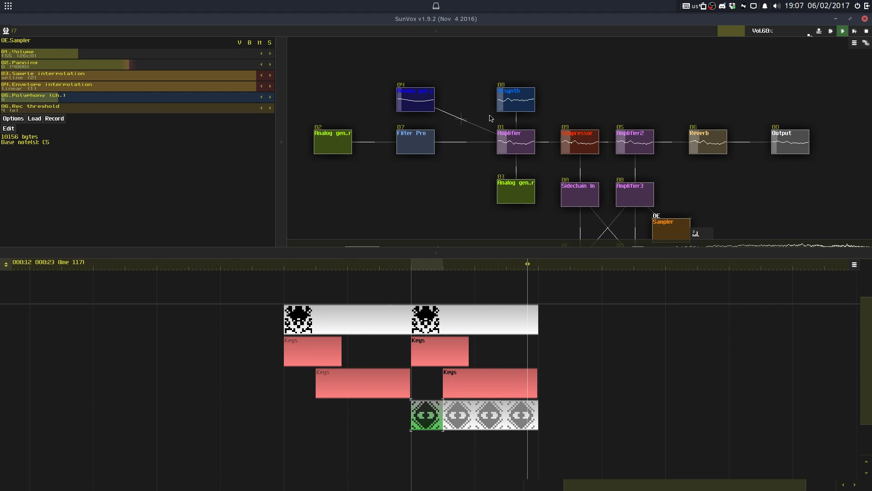
pyautogui.hotkey('ctrl', 's')
pyautogui.click(381, 263)
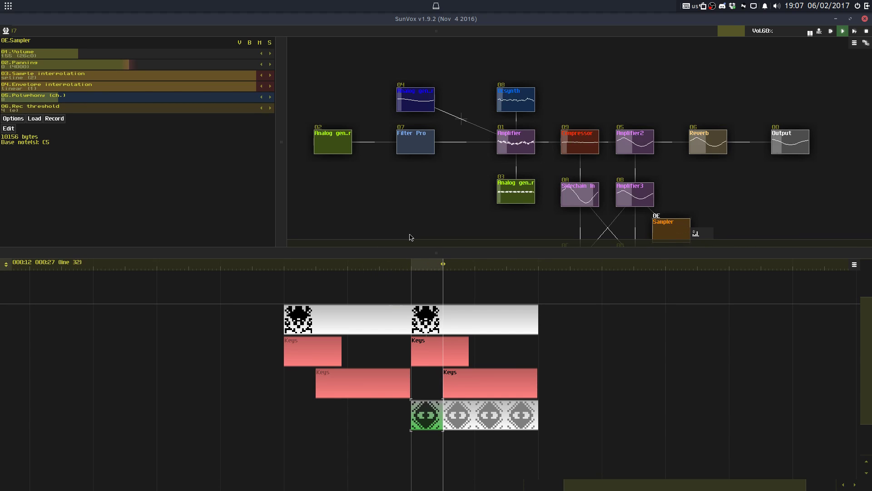
pyautogui.press('space')
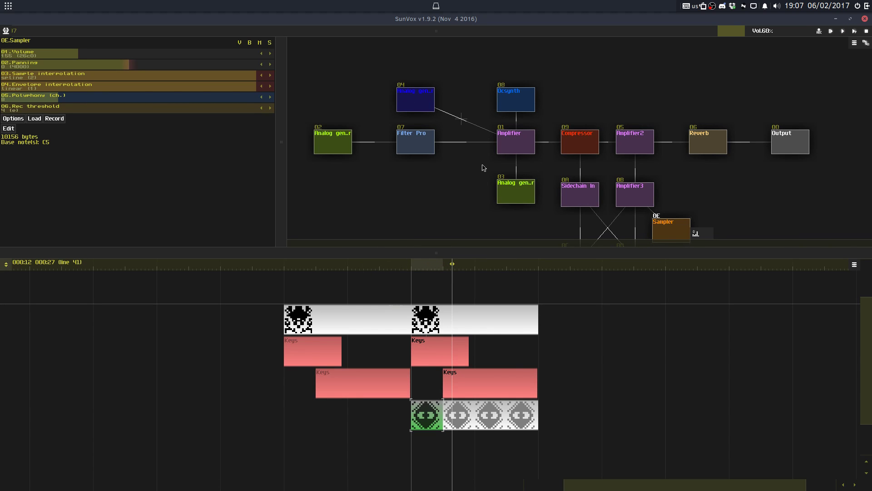
# Step: Select the second section's top pattern and resize the work areas to fit the pattern, the module network and the timeline together
pyautogui.click(433, 311)
pyautogui.moveTo(483, 34); pyautogui.dragTo(483, 113)
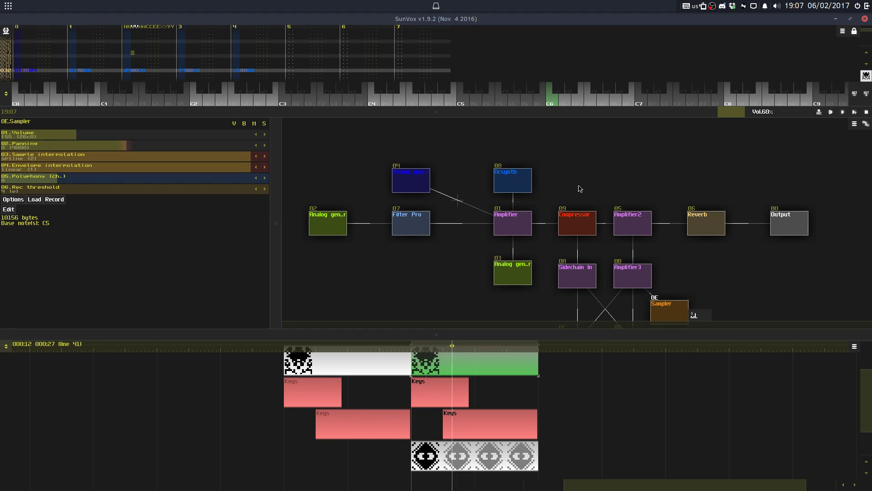
pyautogui.moveTo(563, 116); pyautogui.dragTo(561, 137)
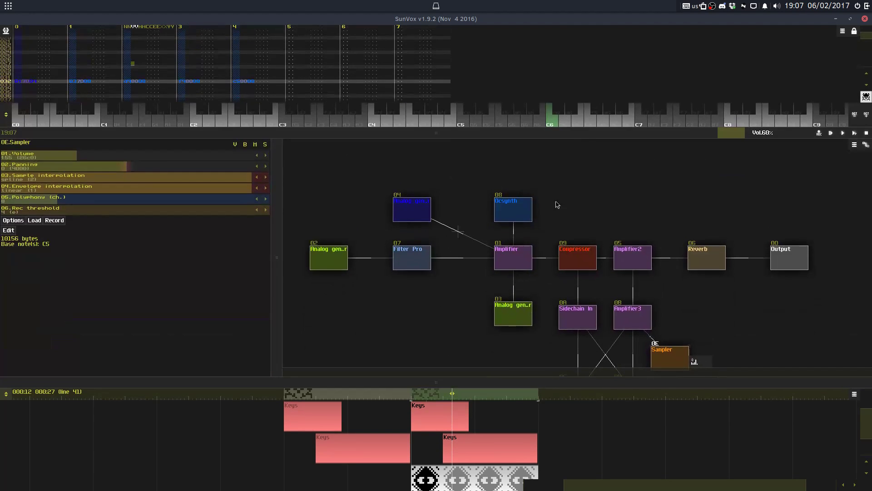
pyautogui.moveTo(545, 378); pyautogui.dragTo(546, 291)
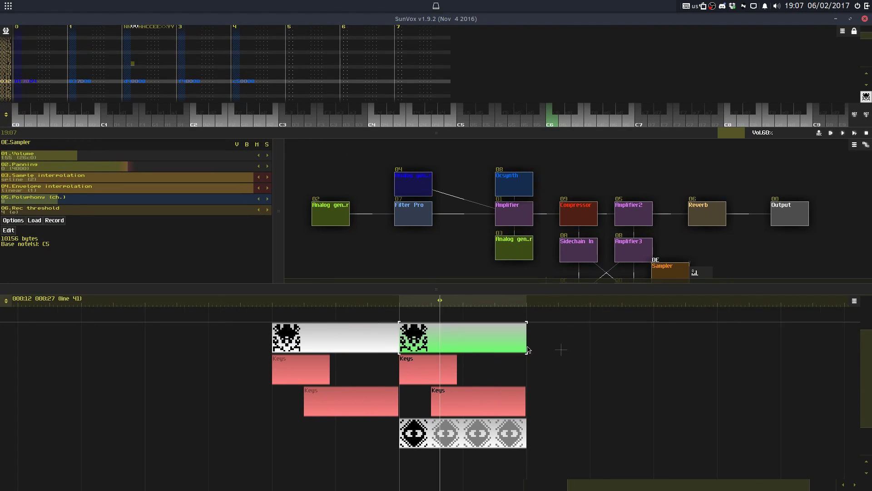
pyautogui.moveTo(544, 260); pyautogui.dragTo(540, 226)
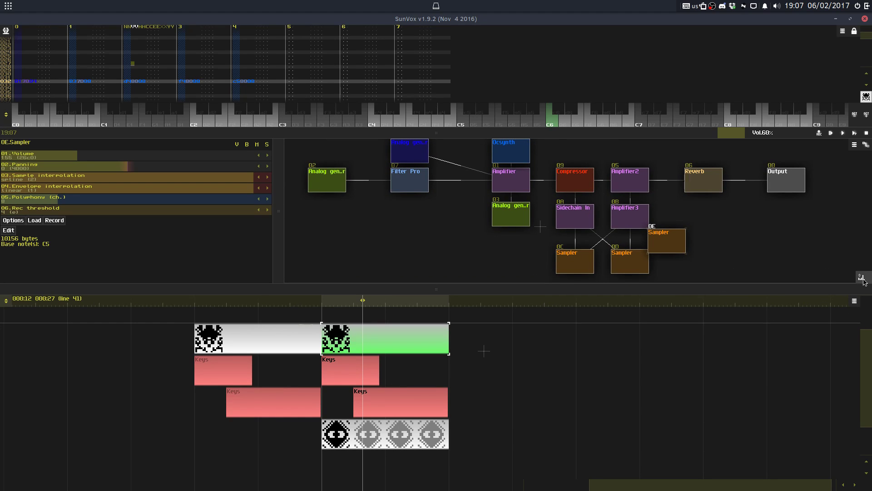
# Step: Place the hi-hat Sampler beside Amplifier3 and enlarge the module network area, with playback running from the start
pyautogui.moveTo(705, 213); pyautogui.dragTo(729, 252)
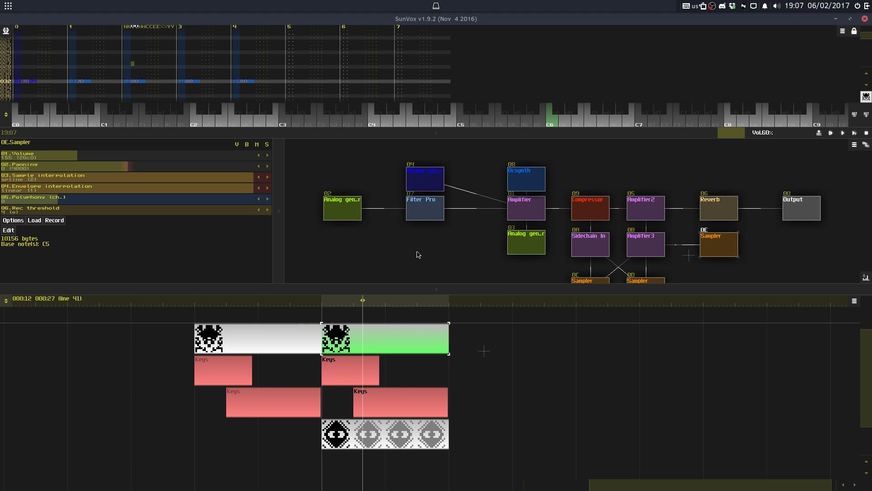
pyautogui.moveTo(419, 285); pyautogui.dragTo(430, 337)
pyautogui.press('F9')
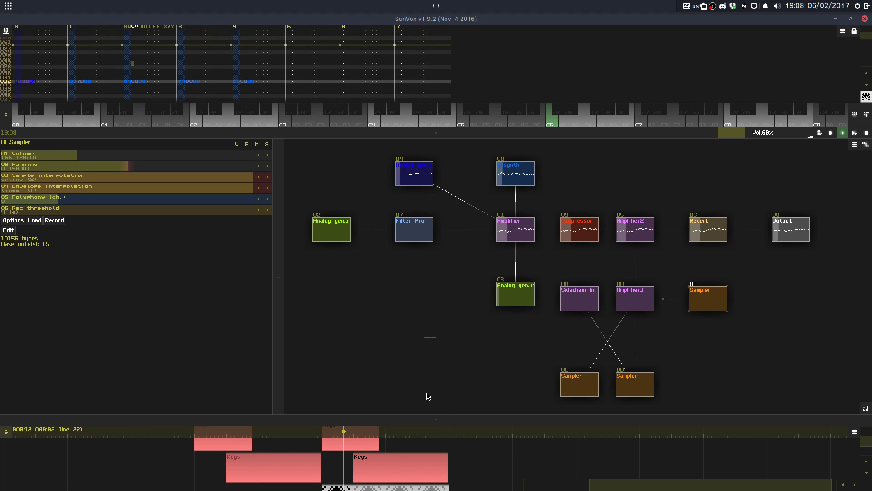
pyautogui.moveTo(458, 293); pyautogui.dragTo(458, 320)
pyautogui.doubleClick(573, 213)
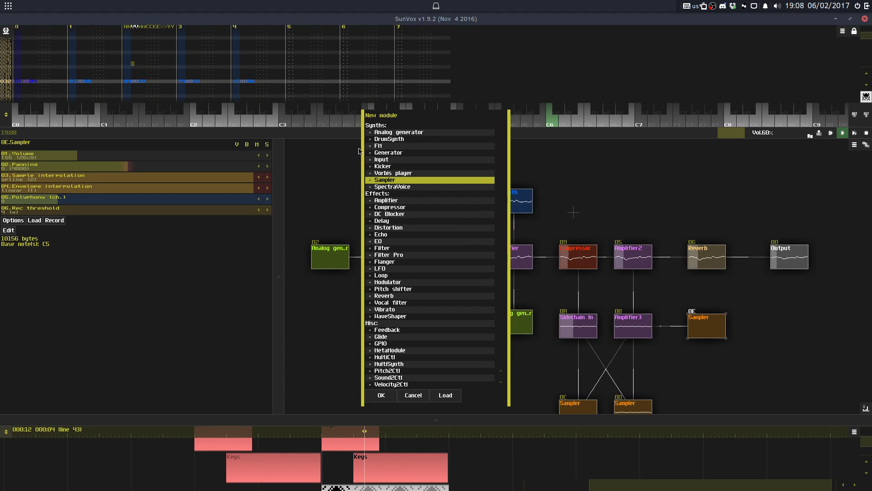
pyautogui.doubleClick(417, 133)
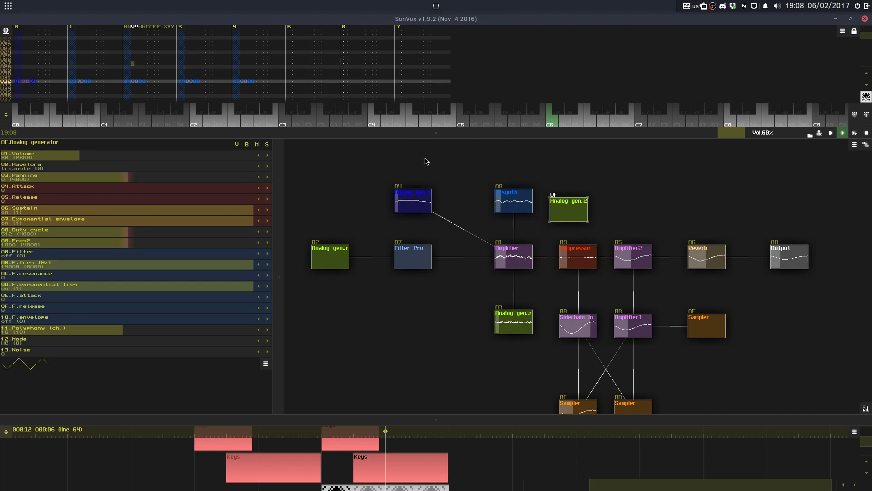
pyautogui.press('Delete')
pyautogui.doubleClick(576, 206)
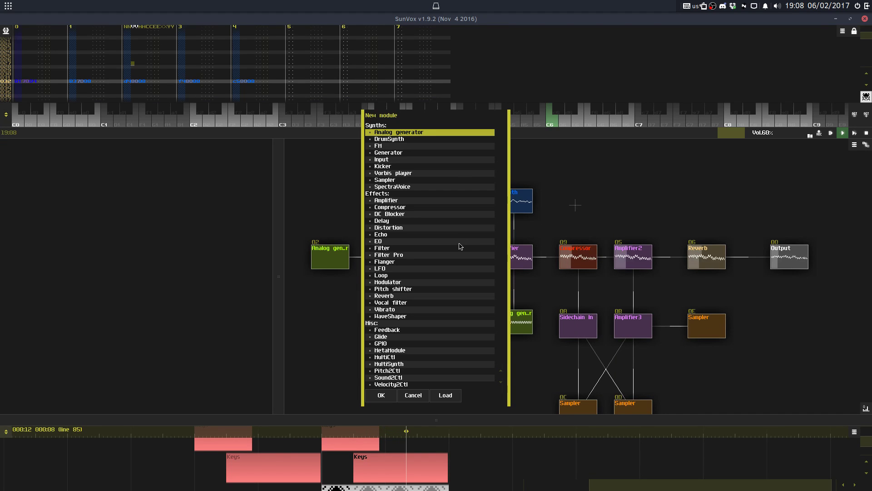
pyautogui.click(421, 393)
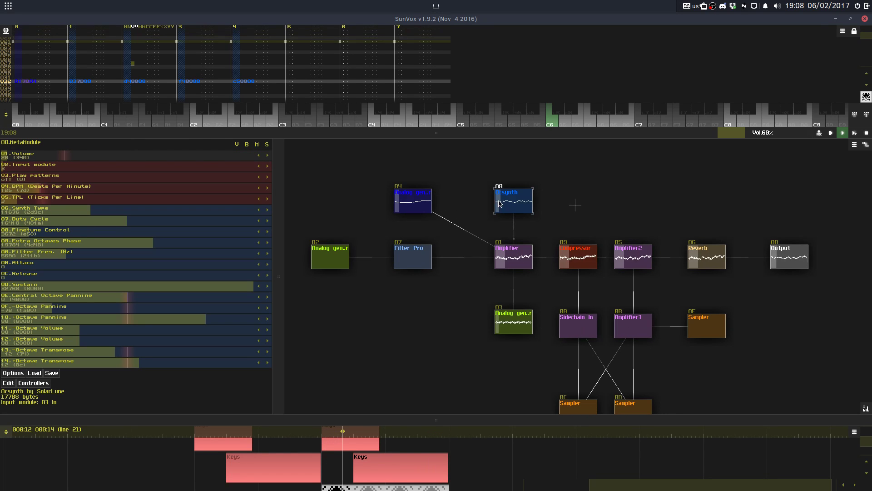
# Step: Replace the Ocsynth with a MultiSynth in its module slot, and paste the Ocsynth back between the MultiSynth and the Amplifier
pyautogui.press('Delete')
pyautogui.doubleClick(511, 173)
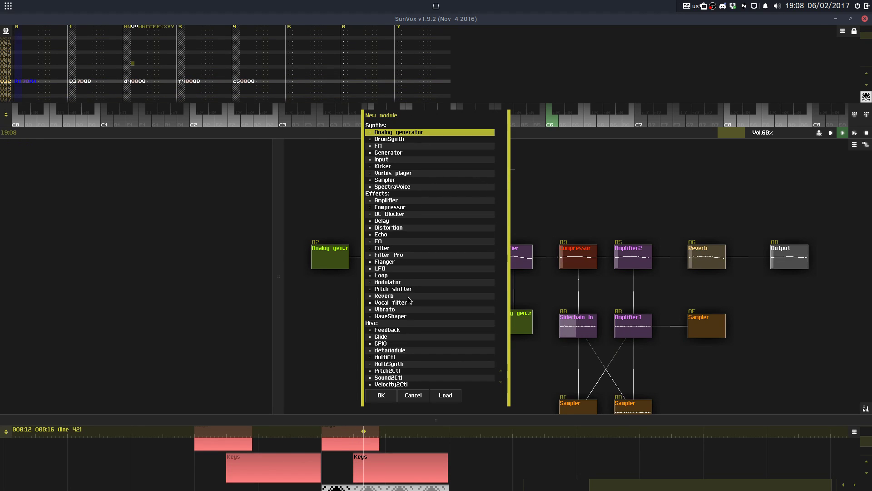
pyautogui.doubleClick(393, 364)
pyautogui.click(532, 214)
pyautogui.hotkey('ctrl', 'v')
pyautogui.moveTo(511, 170); pyautogui.dragTo(532, 164)
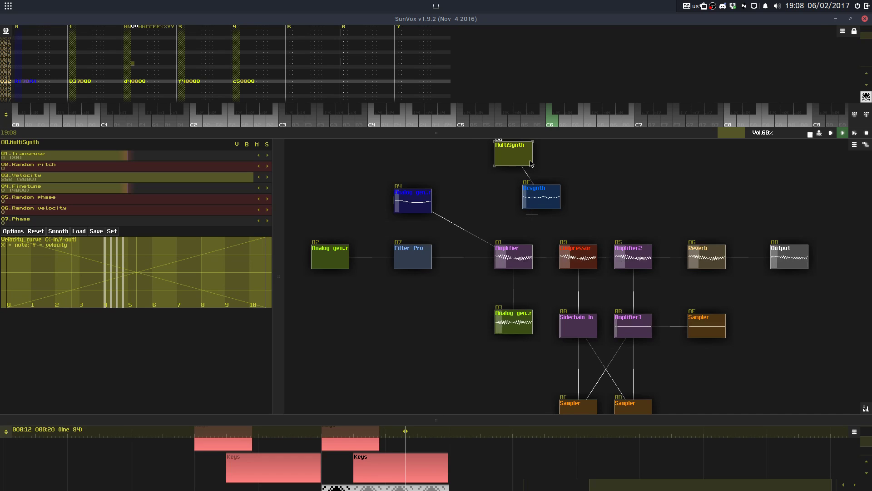
pyautogui.moveTo(529, 208)
pyautogui.mouseDown()
pyautogui.moveTo(535, 195)
pyautogui.moveTo(540, 204)
pyautogui.mouseUp()
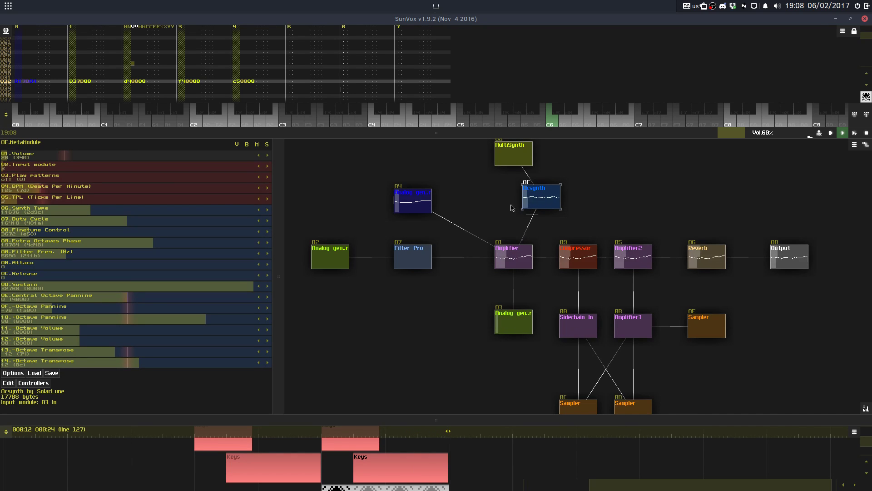
# Step: Dismiss the new-module list without adding anything and save the song
pyautogui.doubleClick(472, 187)
pyautogui.click(412, 395)
pyautogui.hotkey('ctrl', 's')
pyautogui.click(381, 264)
# Step: Set the audio frequency to 96000 in the preferences and restart the program to apply it
pyautogui.click(7, 32)
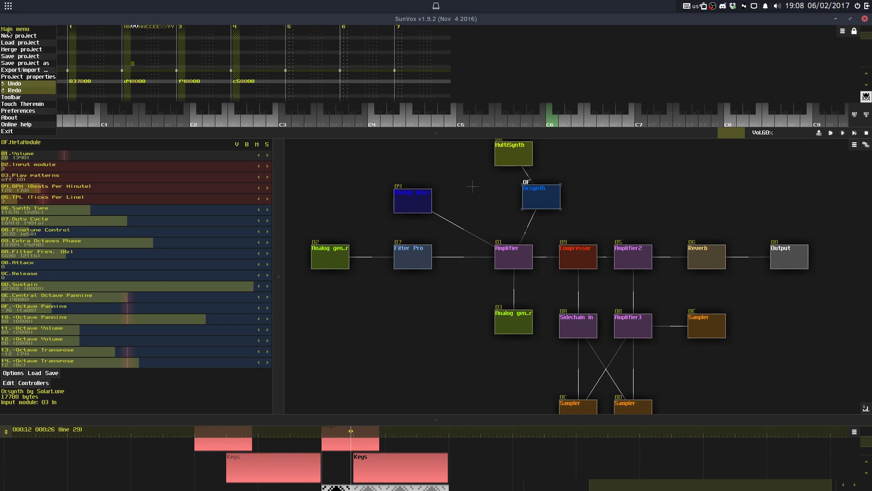
pyautogui.click(22, 112)
pyautogui.click(335, 217)
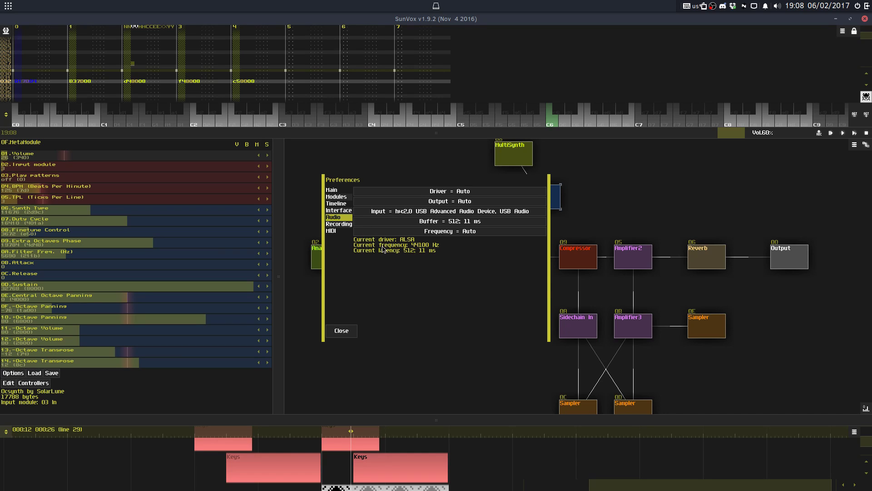
pyautogui.click(429, 205)
pyautogui.click(460, 285)
pyautogui.click(455, 232)
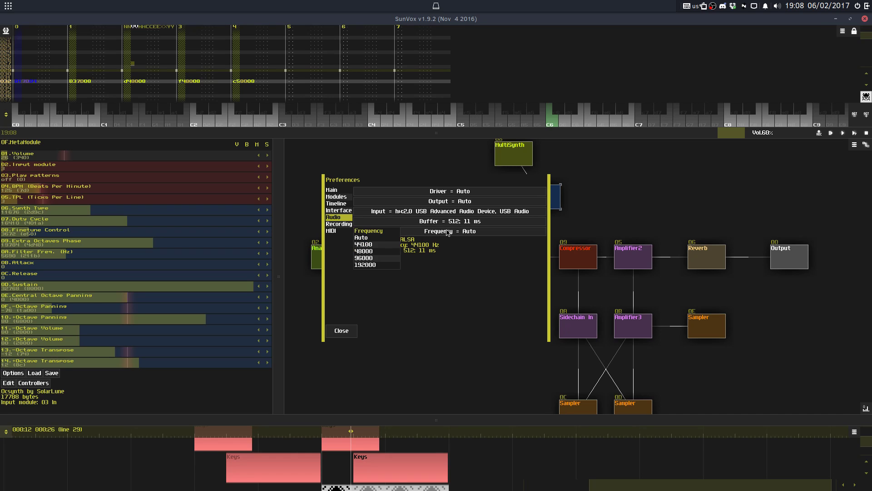
pyautogui.click(378, 257)
pyautogui.click(345, 331)
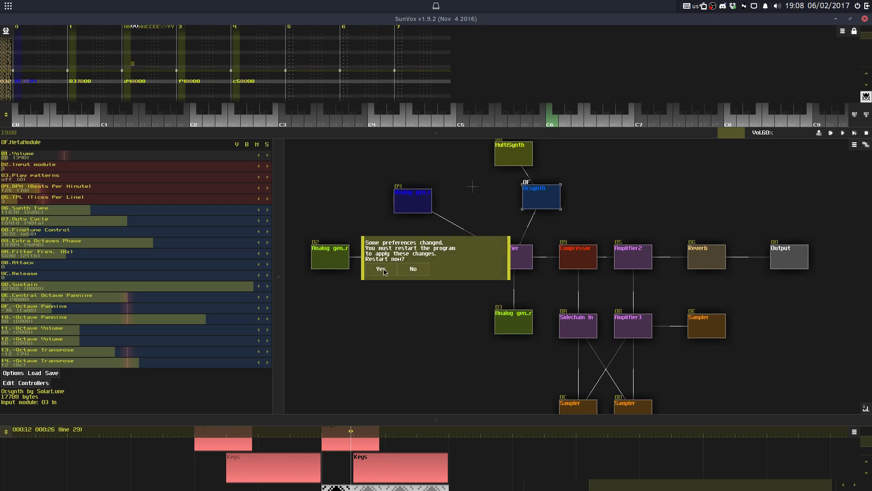
pyautogui.click(374, 270)
# Step: Restore the previous session, try to maximize the window and start playback
pyautogui.click(202, 229)
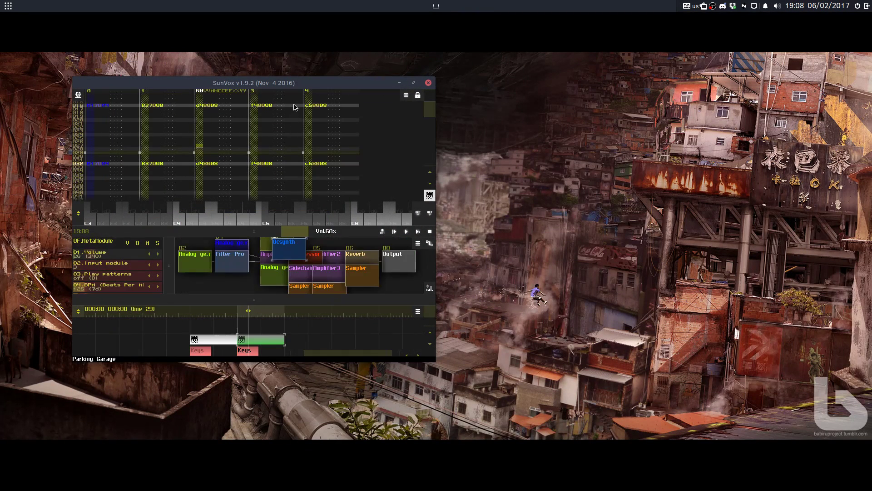
pyautogui.doubleClick(299, 88)
pyautogui.doubleClick(294, 20)
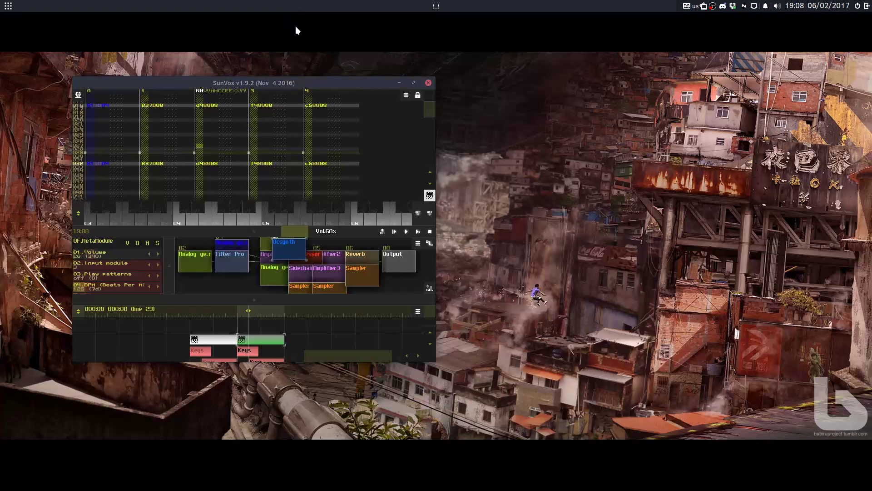
pyautogui.press('Return')
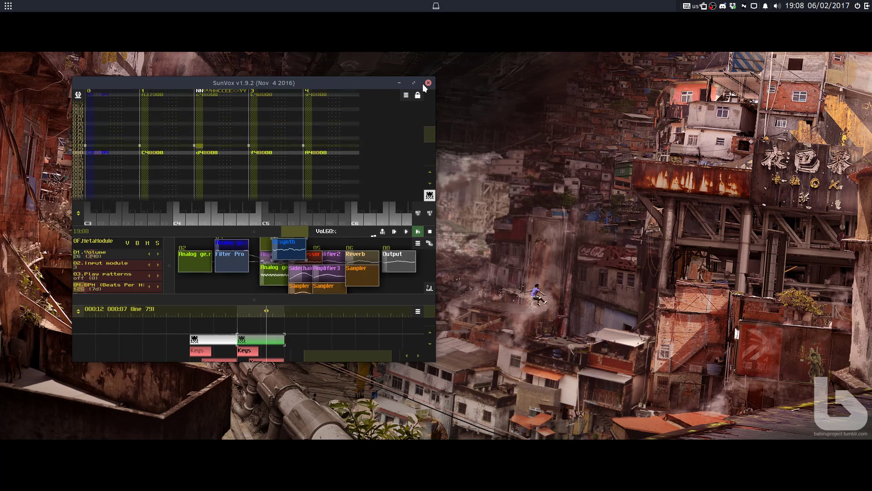
# Step: Close and relaunch the program, restoring the previous session in a maximized window with playback running
pyautogui.rightClick(424, 85)
pyautogui.click(425, 86)
pyautogui.click(427, 85)
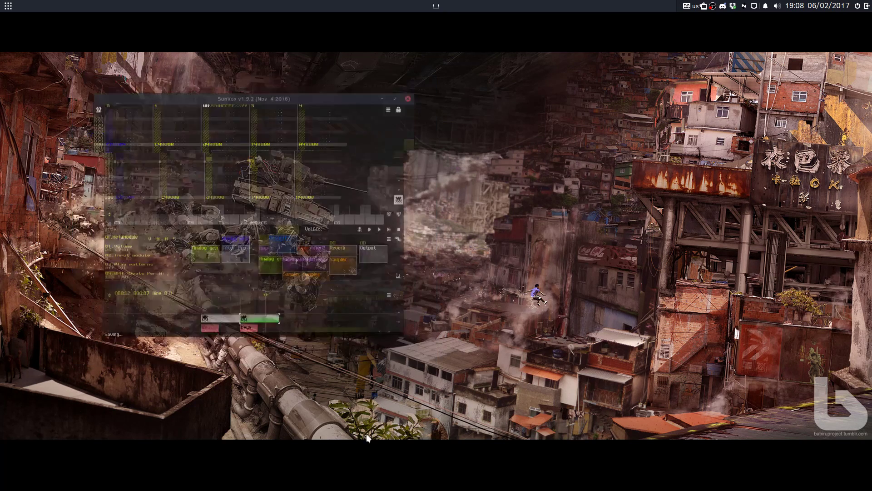
pyautogui.click(351, 474)
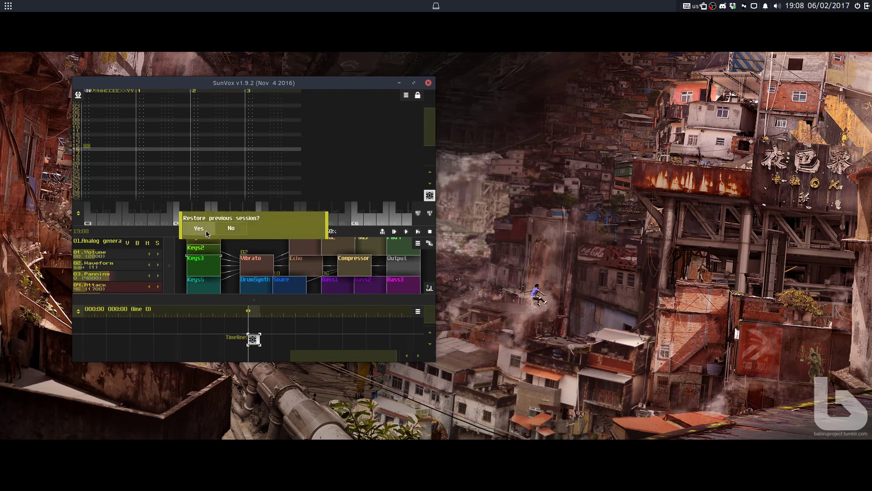
pyautogui.doubleClick(253, 84)
pyautogui.press('space')
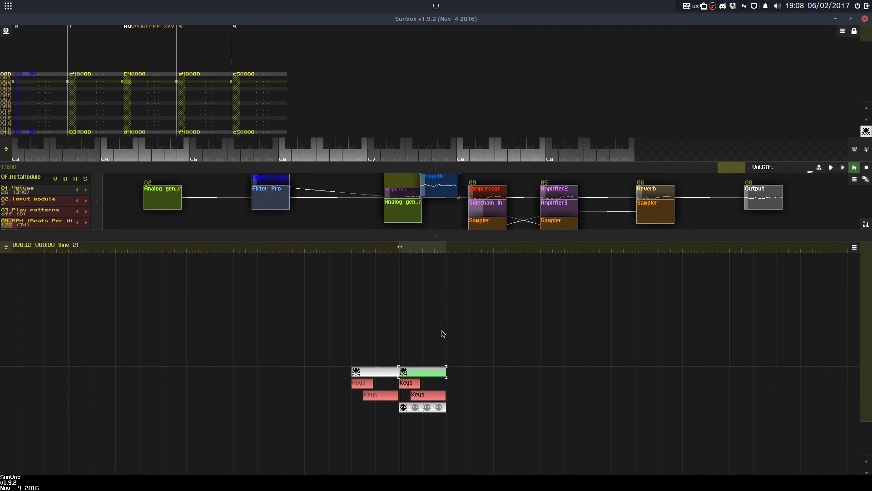
# Step: Enlarge the module network area and add a Sampler beside the Ocsynth
pyautogui.scroll(4, 442, 329)
pyautogui.moveTo(461, 170); pyautogui.dragTo(459, 54)
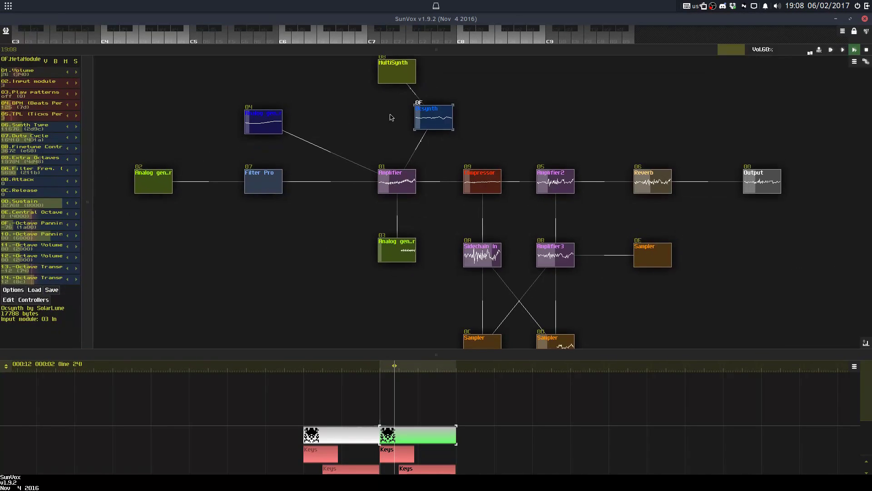
pyautogui.doubleClick(395, 121)
pyautogui.doubleClick(386, 181)
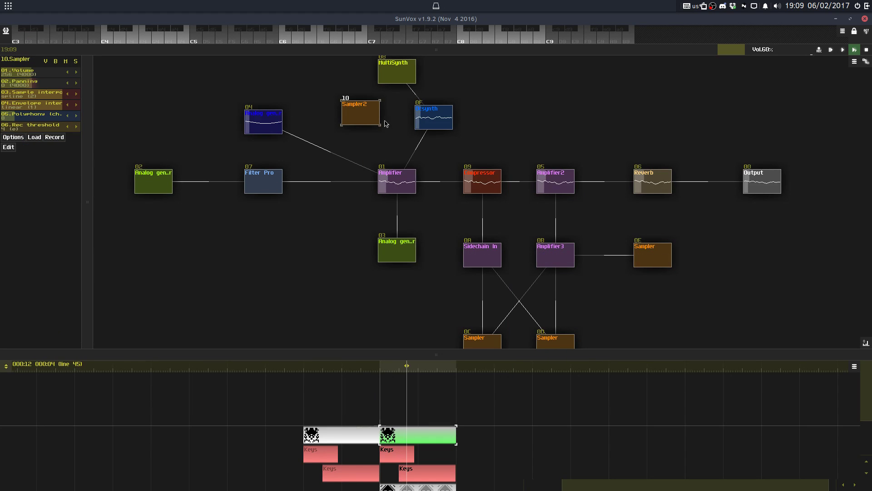
# Step: Feed the new Sampler from the MultiSynth and add an Amplifier that routes the Sampler and Ocsynth into the main Amplifier
pyautogui.doubleClick(384, 139)
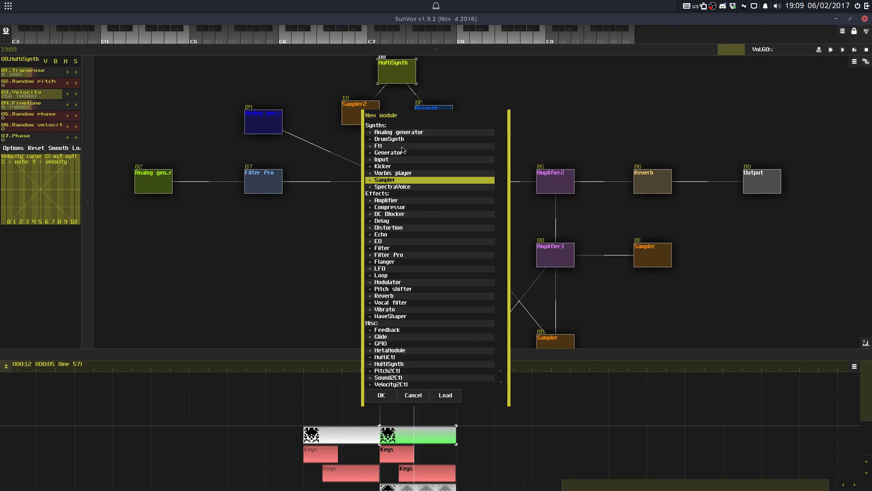
pyautogui.click(402, 139)
pyautogui.doubleClick(396, 201)
pyautogui.moveTo(370, 124); pyautogui.dragTo(396, 185)
pyautogui.moveTo(434, 121)
pyautogui.mouseDown()
pyautogui.moveTo(404, 180)
pyautogui.moveTo(398, 154)
pyautogui.moveTo(430, 113)
pyautogui.mouseUp()
pyautogui.moveTo(378, 118)
pyautogui.mouseDown()
pyautogui.moveTo(376, 109)
pyautogui.moveTo(361, 113)
pyautogui.moveTo(376, 113)
pyautogui.mouseUp()
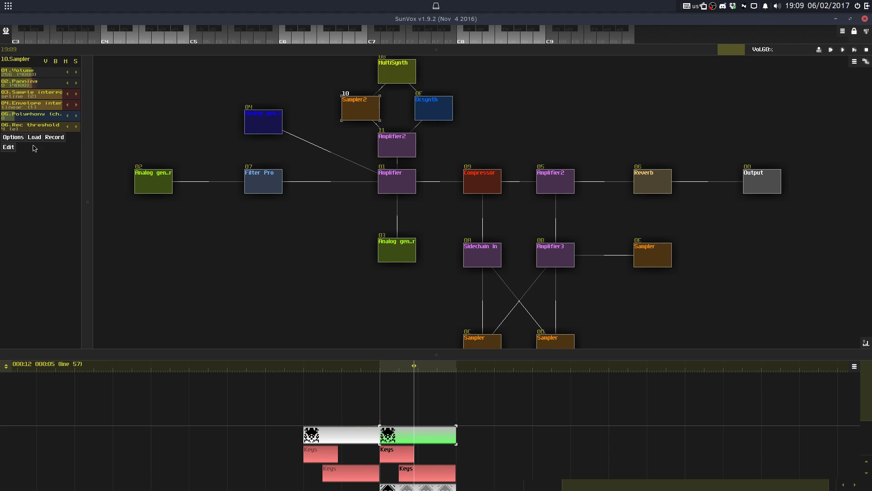
# Step: Open sample loading for the new Sampler and browse to the kiarchive/CATEGORY folder
pyautogui.click(34, 136)
pyautogui.click(333, 154)
pyautogui.click(332, 154)
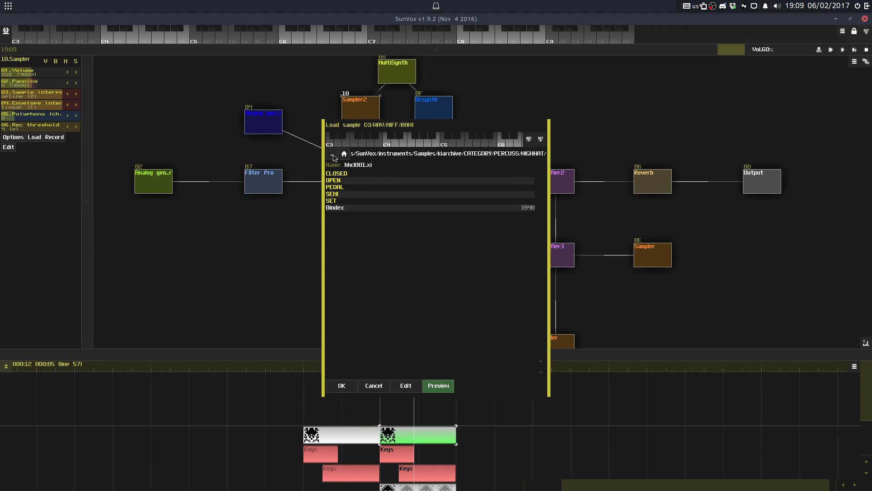
pyautogui.click(333, 154)
pyautogui.click(331, 153)
pyautogui.click(331, 153)
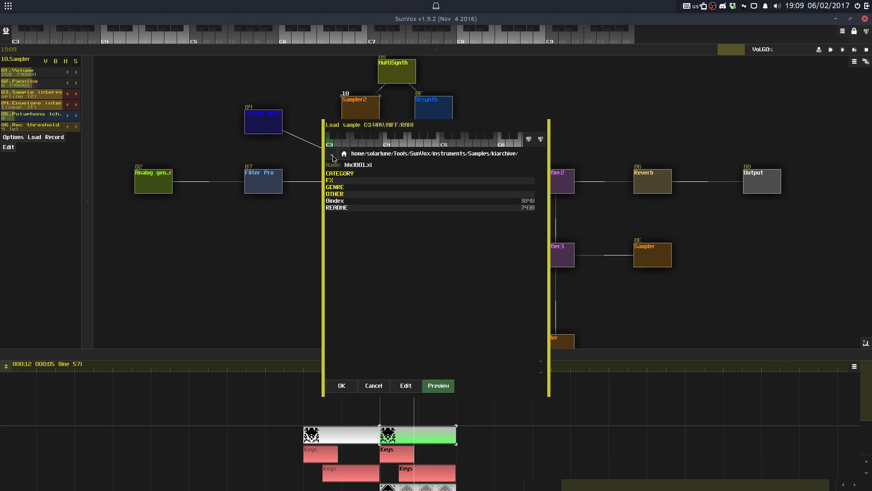
pyautogui.click(343, 174)
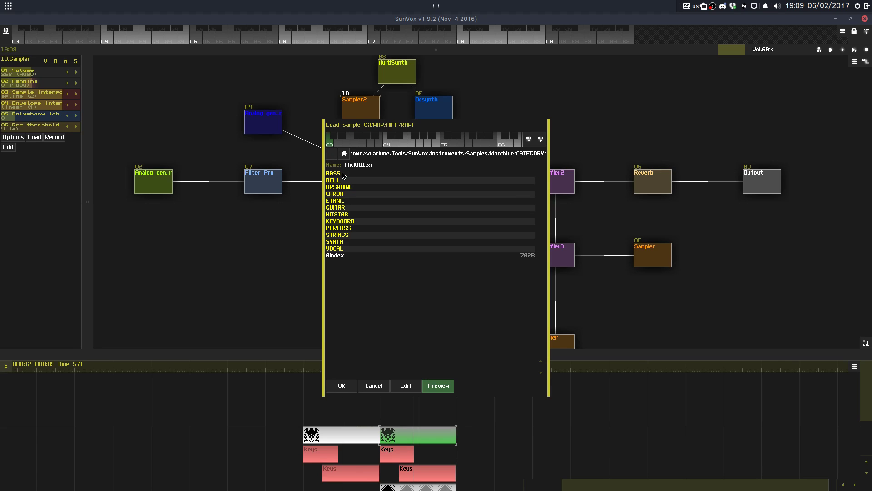
# Step: Preview strs04.xi from the STRINGS/VARIOUS samples and load strs05.xi into the new Sampler
pyautogui.click(341, 234)
pyautogui.click(341, 222)
pyautogui.click(346, 180)
pyautogui.click(358, 249)
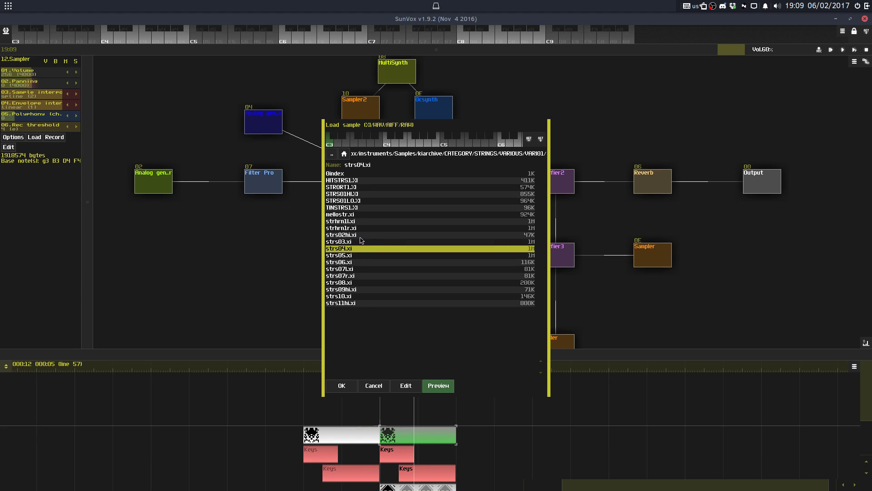
pyautogui.click(323, 255)
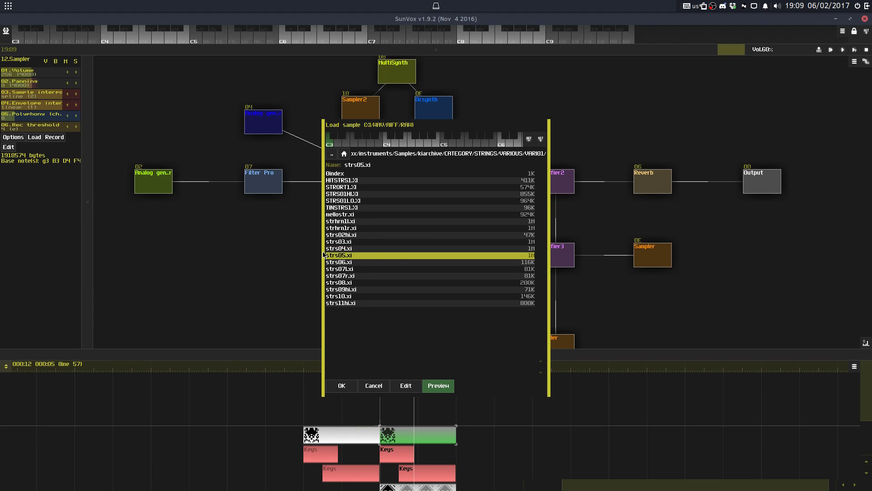
pyautogui.click(323, 254)
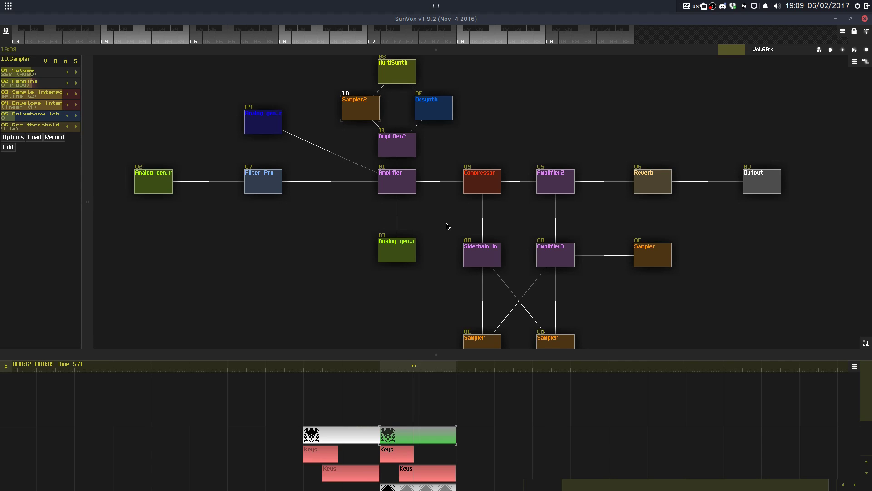
# Step: Resize the work areas to show the pattern above the module network, and play the new string Sampler soloed
pyautogui.moveTo(372, 51); pyautogui.dragTo(336, 307)
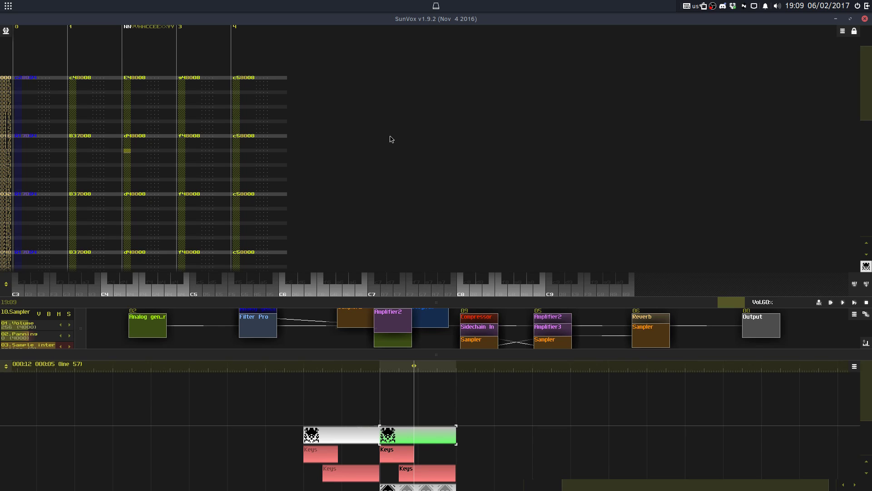
pyautogui.moveTo(449, 302); pyautogui.dragTo(476, 160)
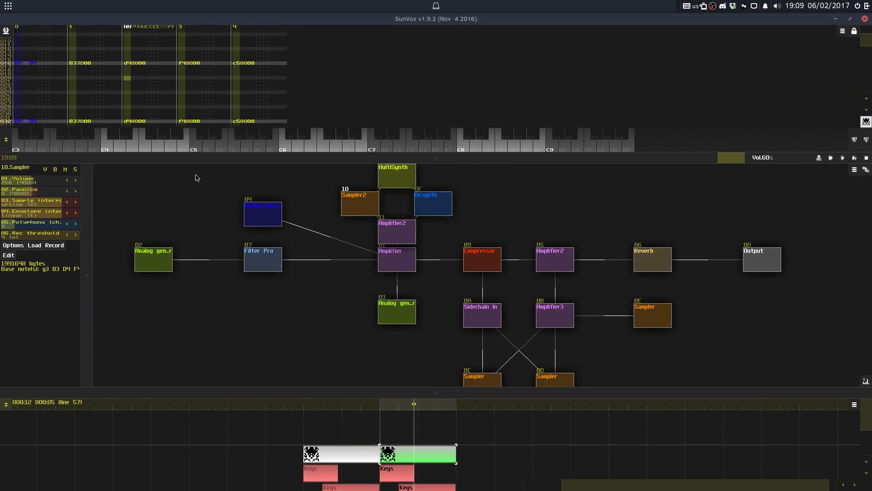
pyautogui.click(400, 179)
pyautogui.click(375, 207)
pyautogui.click(75, 171)
pyautogui.press('space')
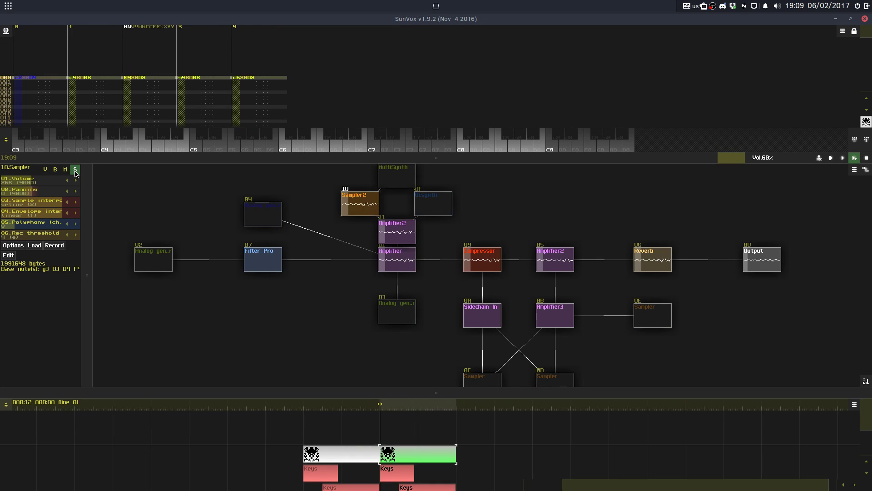
pyautogui.press('space')
pyautogui.press('space')
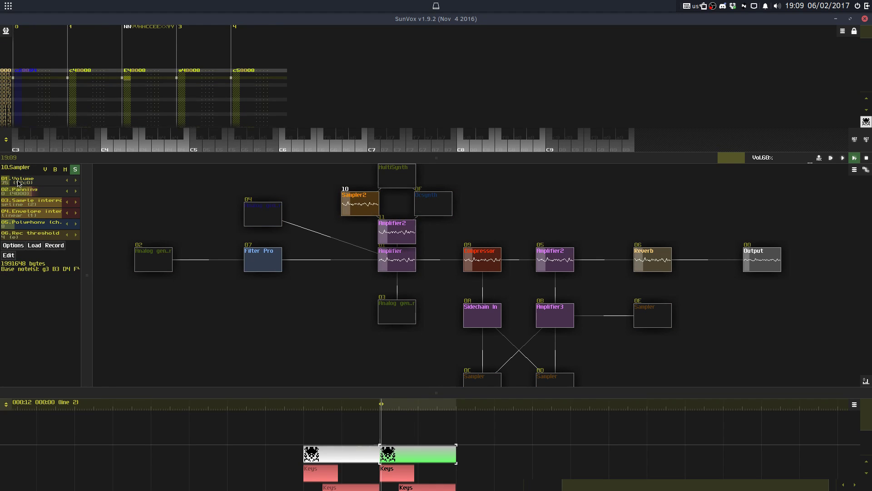
# Step: Set the string Sampler's volume to 33, widening its controller area and turning off its solo
pyautogui.click(15, 185)
pyautogui.moveTo(13, 185); pyautogui.dragTo(12, 185)
pyautogui.rightClick(211, 190)
pyautogui.click(238, 260)
pyautogui.moveTo(161, 161); pyautogui.dragTo(287, 159)
pyautogui.moveTo(49, 179); pyautogui.dragTo(54, 181)
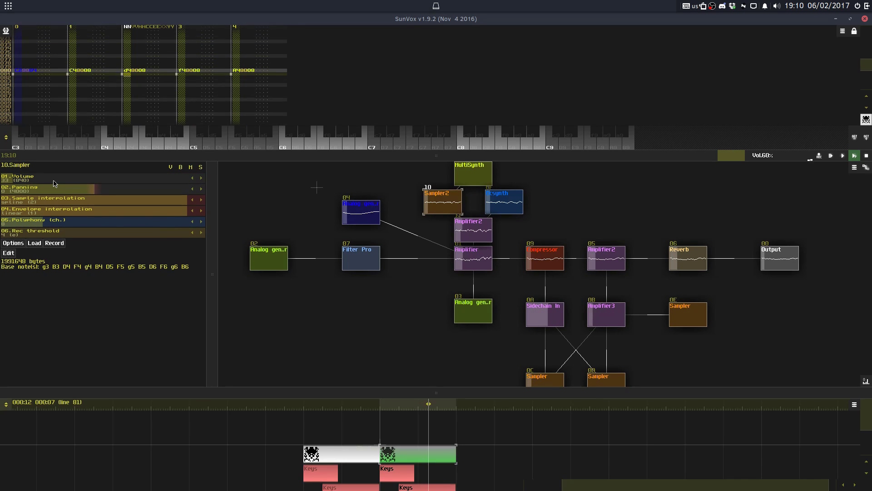
# Step: Enlarge the pattern editor over the module network and restart playback
pyautogui.doubleClick(429, 198)
pyautogui.moveTo(390, 245); pyautogui.dragTo(391, 246)
pyautogui.click(385, 299)
pyautogui.moveTo(494, 159); pyautogui.dragTo(495, 57)
pyautogui.moveTo(536, 197); pyautogui.dragTo(522, 163)
pyautogui.moveTo(513, 56); pyautogui.dragTo(500, 349)
pyautogui.press('space')
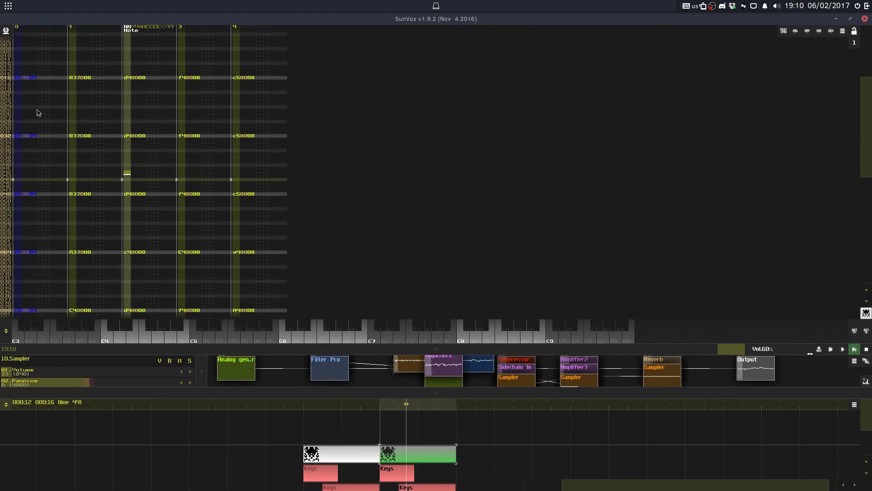
# Step: Enter note-offs in tracks 0 to 4 at line 056 of the pattern and leave edit mode
pyautogui.click(38, 112)
pyautogui.click(23, 285)
pyautogui.press('`')
pyautogui.press('Up')
pyautogui.press('Tab')
pyautogui.press('`')
pyautogui.press('Up')
pyautogui.press('Tab')
pyautogui.press('`')
pyautogui.press('Up')
pyautogui.press('Tab')
pyautogui.press('`')
pyautogui.press('Up')
pyautogui.press('Tab')
pyautogui.press('`')
pyautogui.press('space')
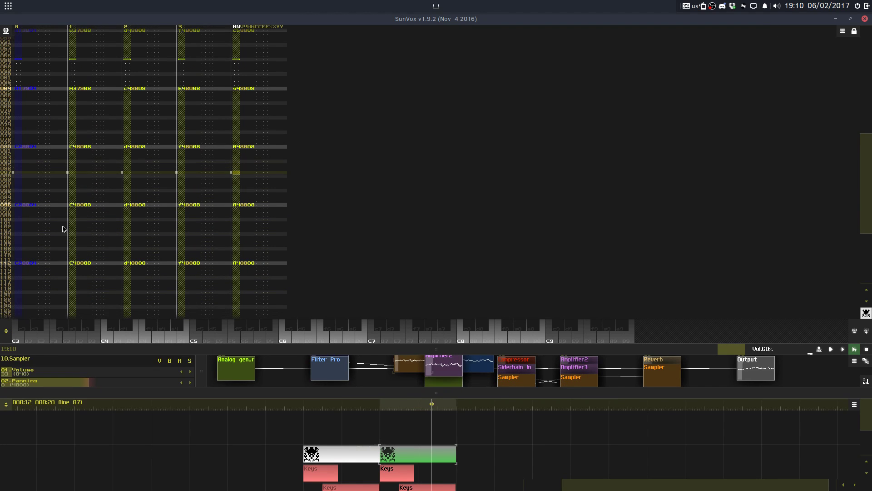
# Step: Save the project over Streamin4.sunvox in the Challenges folder
pyautogui.hotkey('ctrl', 's')
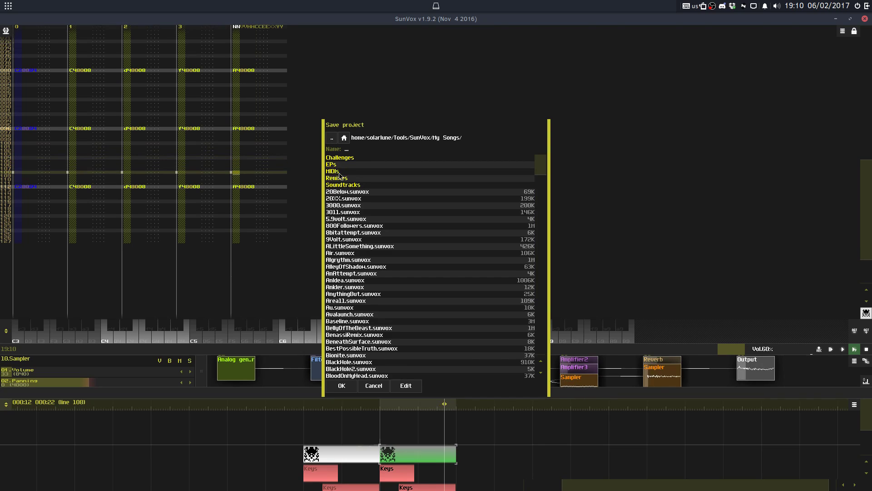
pyautogui.click(340, 157)
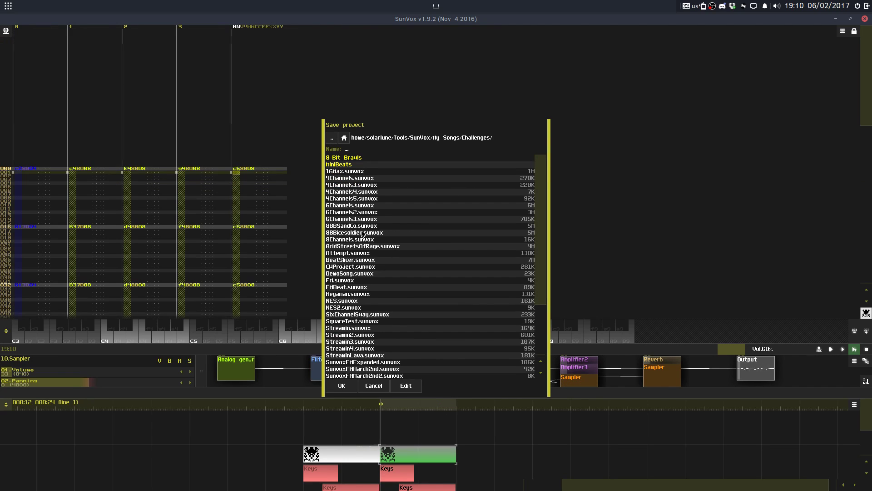
pyautogui.doubleClick(356, 349)
pyautogui.click(381, 262)
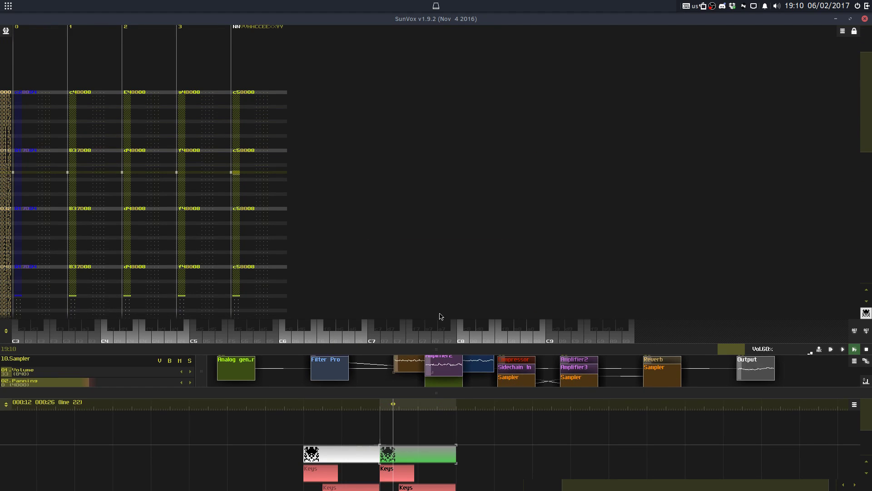
# Step: Save over Streamin4.sunvox again and set the volume of the Analog generator below the Amplifier to 43
pyautogui.moveTo(436, 348); pyautogui.dragTo(423, 124)
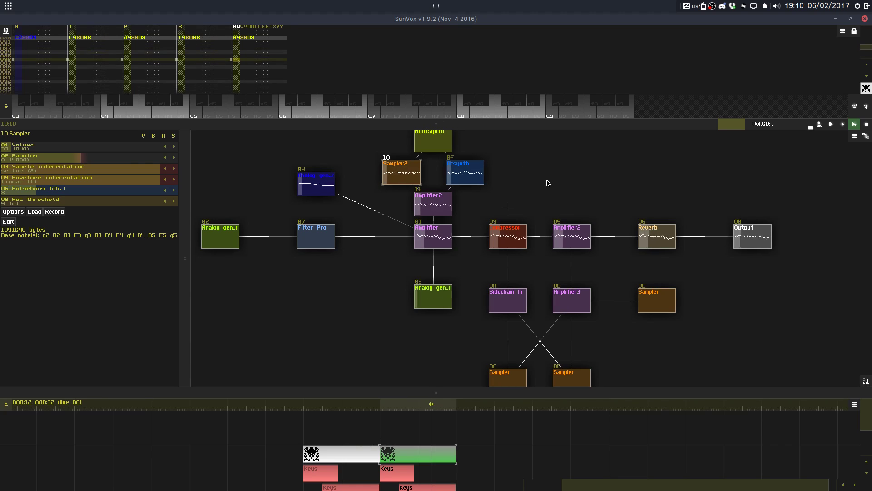
pyautogui.click(433, 296)
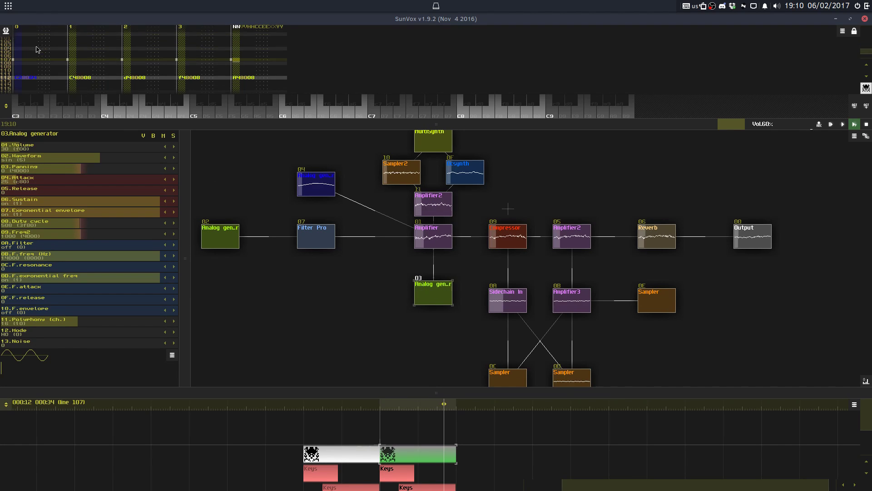
pyautogui.click(6, 31)
pyautogui.click(28, 76)
pyautogui.moveTo(388, 247); pyautogui.dragTo(391, 247)
pyautogui.click(381, 293)
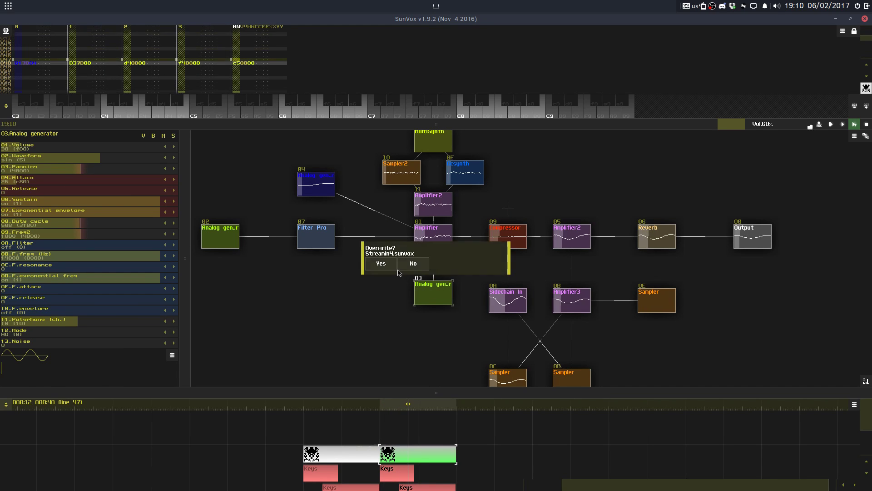
pyautogui.moveTo(83, 153); pyautogui.dragTo(91, 150)
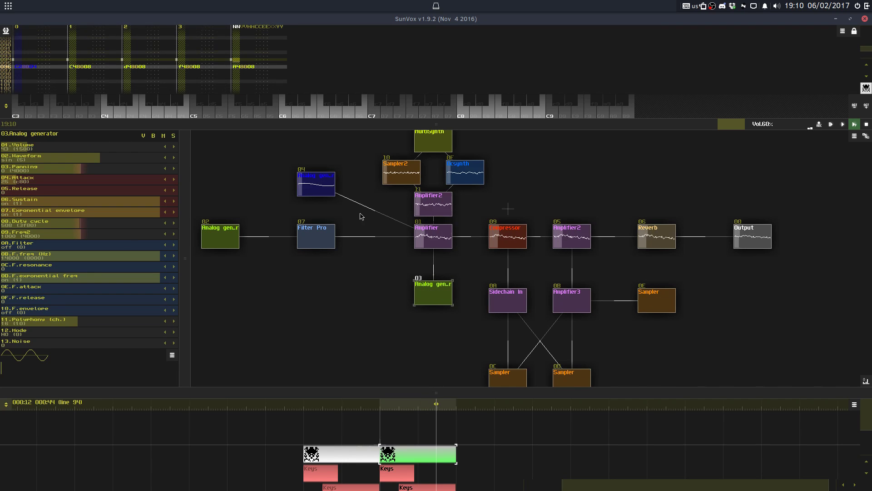
pyautogui.doubleClick(522, 193)
pyautogui.doubleClick(448, 133)
pyautogui.press('Delete')
pyautogui.press('Return')
# Step: Preview the ChipRing and Click lead synths and try Eyesight as a new module
pyautogui.doubleClick(514, 194)
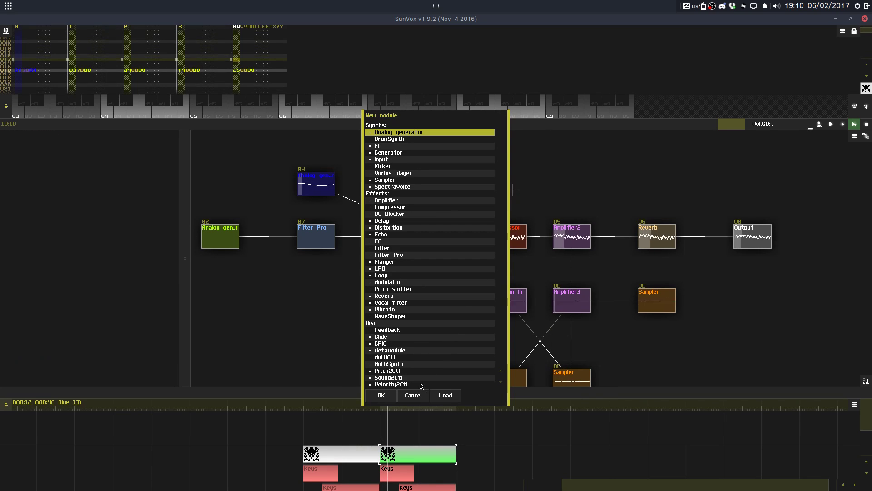
pyautogui.click(445, 394)
pyautogui.click(341, 201)
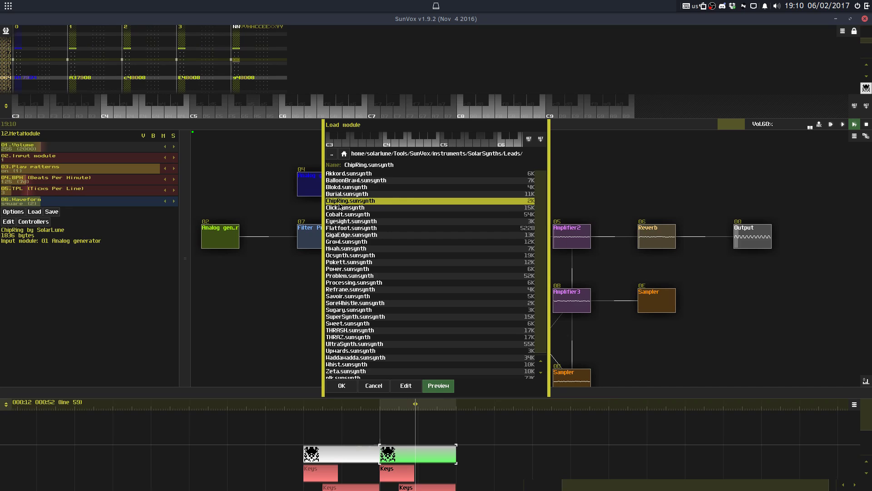
pyautogui.click(344, 207)
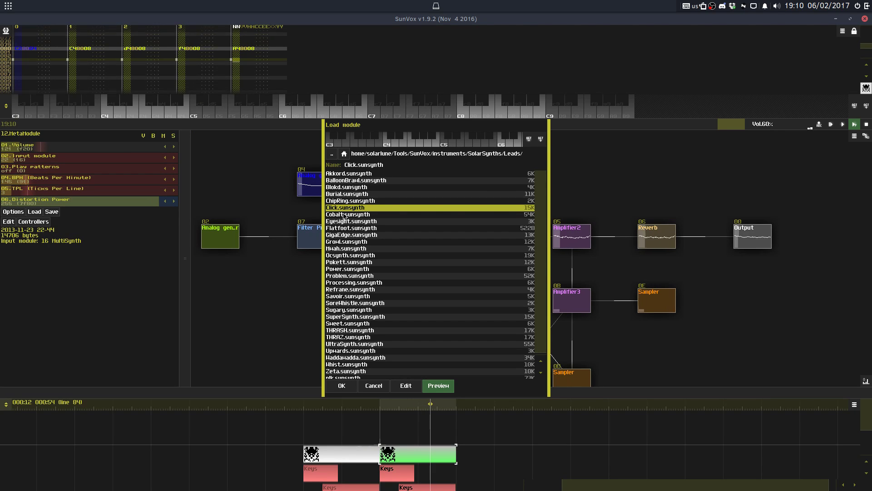
pyautogui.doubleClick(344, 215)
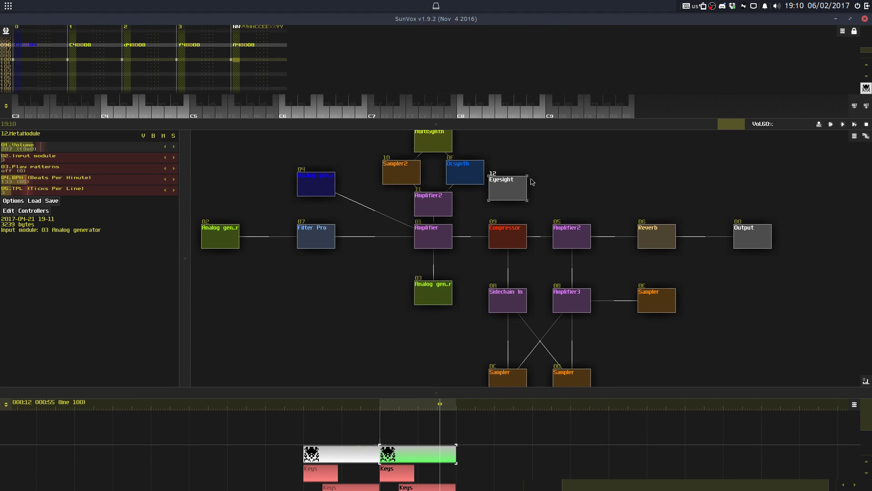
pyautogui.press('Return')
# Step: Load the Cobalt lead synth as a new module feeding the Amplifier and set its volume to 177
pyautogui.doubleClick(521, 186)
pyautogui.click(454, 394)
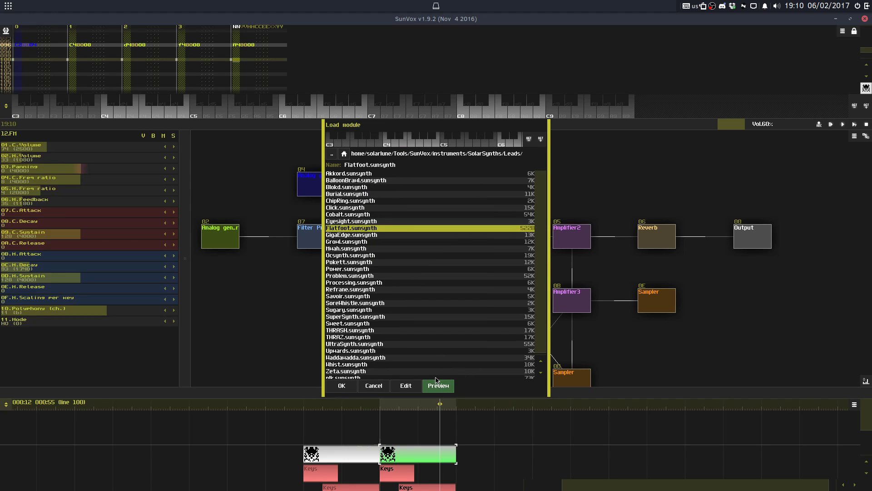
pyautogui.press('Return')
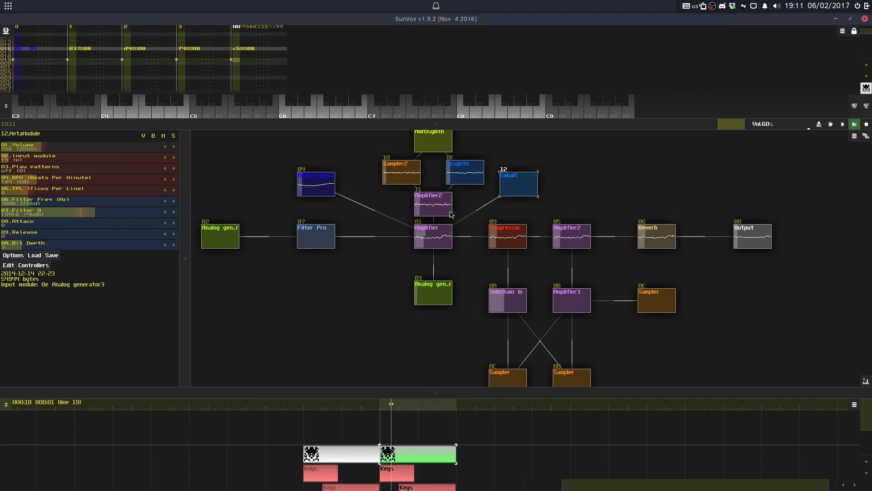
pyautogui.moveTo(79, 151); pyautogui.dragTo(68, 152)
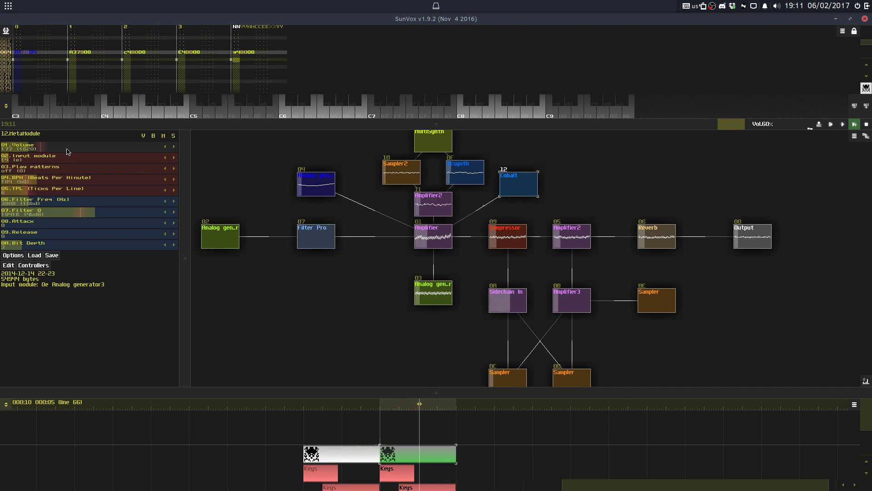
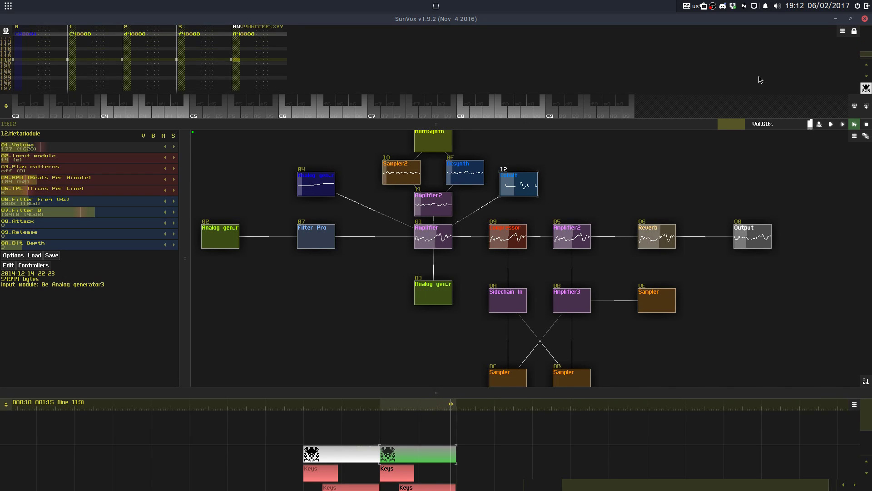
# Step: Shift the on-screen keyboard down to start at C0 and resize the pattern editor to share space with the module network
pyautogui.click(854, 107)
pyautogui.click(854, 107)
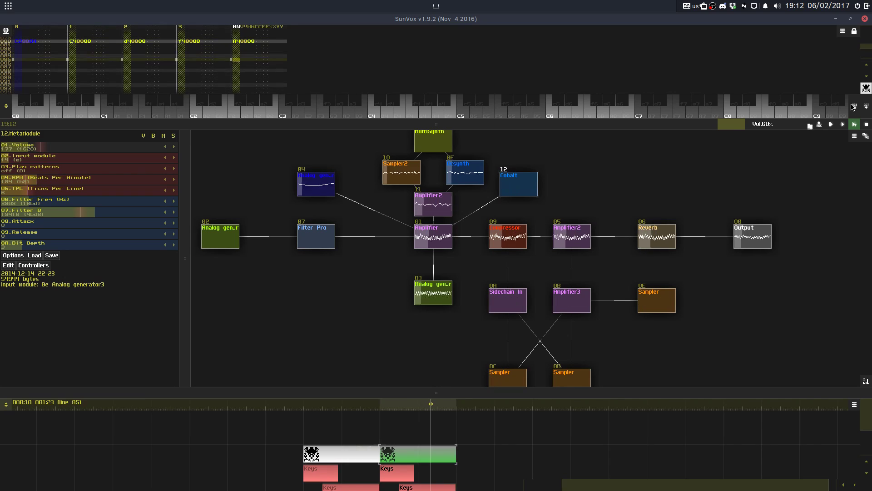
pyautogui.moveTo(393, 124); pyautogui.dragTo(394, 376)
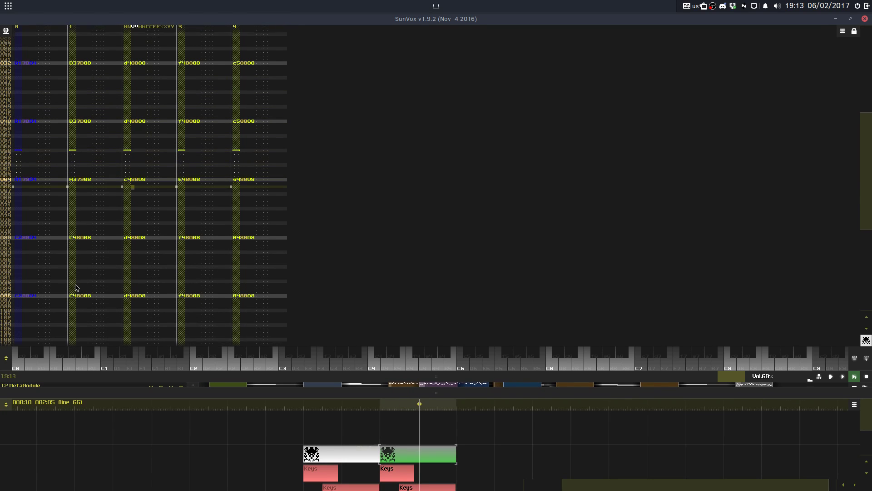
pyautogui.moveTo(509, 377); pyautogui.dragTo(507, 229)
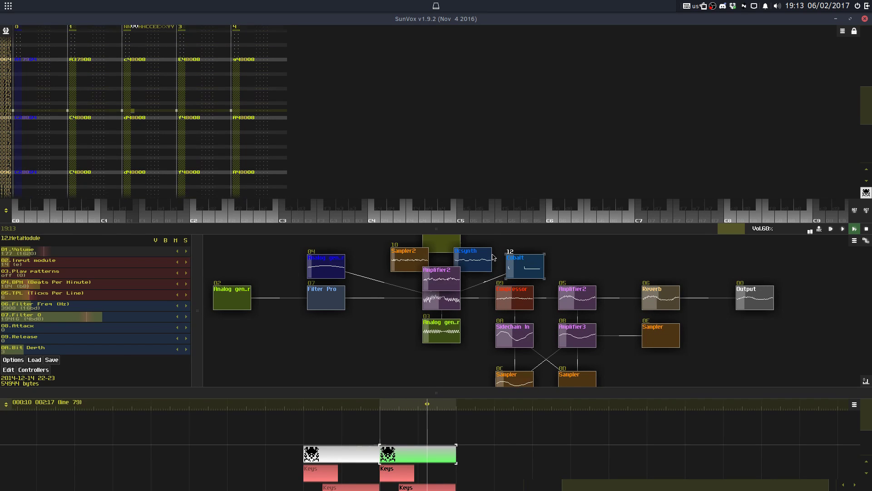
# Step: Stop playback and audition a few low notes on the Cobalt module
pyautogui.press('space')
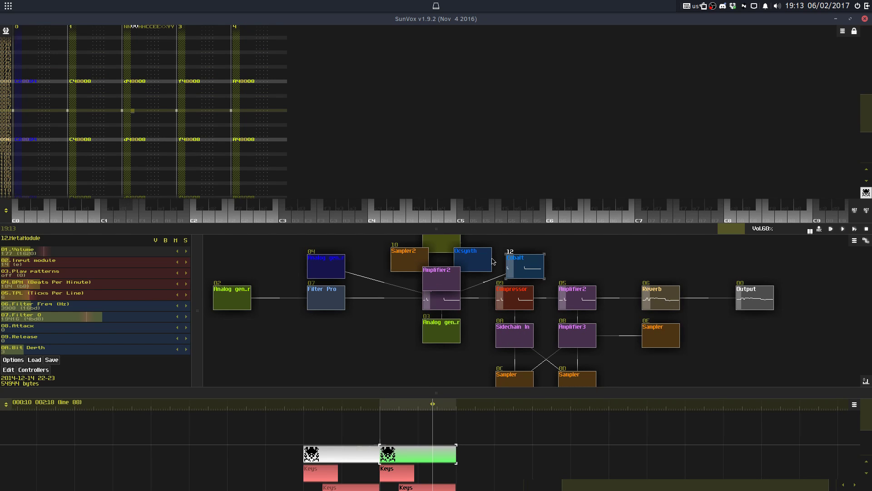
pyautogui.press('c')
pyautogui.press('d')
pyautogui.press('g')
pyautogui.press('z')
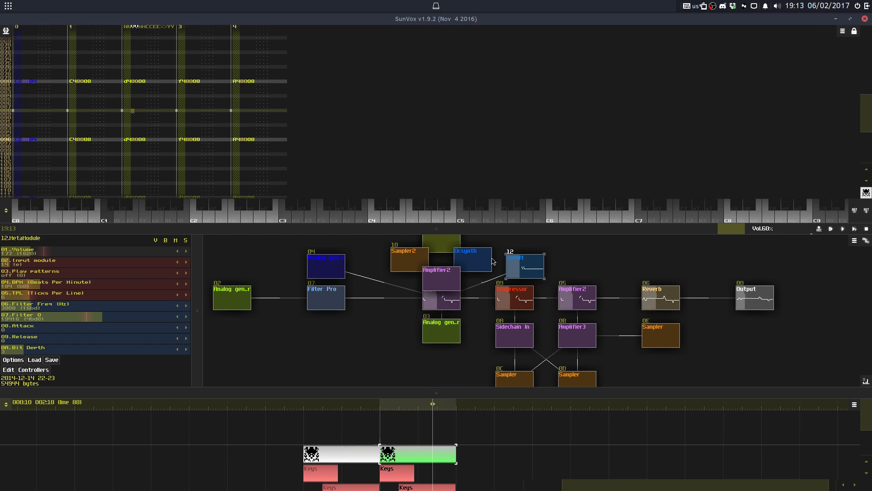
# Step: Add a sixth track to the pattern through its properties
pyautogui.rightClick(285, 100)
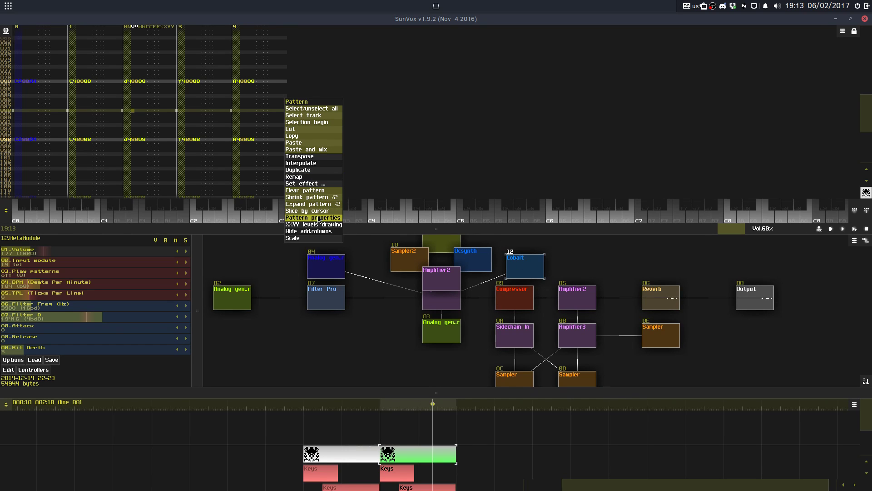
pyautogui.click(319, 219)
pyautogui.click(506, 246)
pyautogui.click(373, 294)
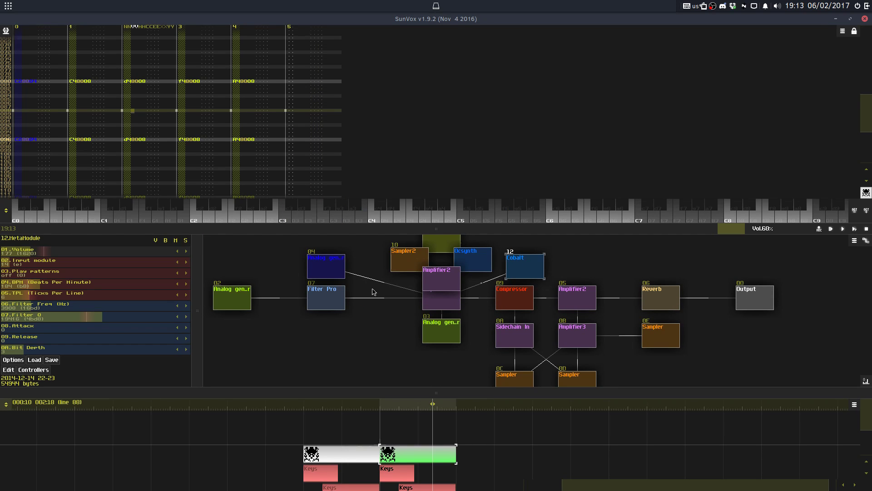
# Step: Enter Cobalt bass notes on track 5: c2 at line 000, B1 at 012, f1 at 024, and another at 032
pyautogui.doubleClick(294, 63)
pyautogui.doubleClick(266, 47)
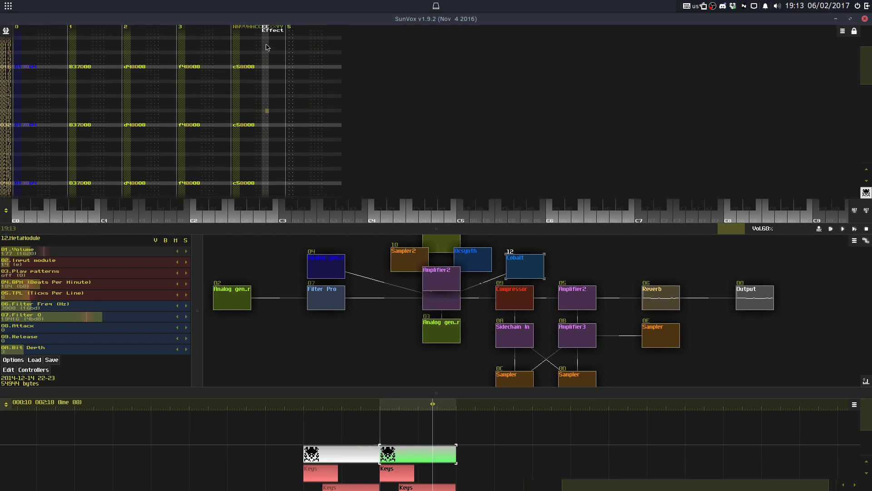
pyautogui.doubleClick(266, 47)
pyautogui.press('space')
pyautogui.click(306, 109)
pyautogui.press('z')
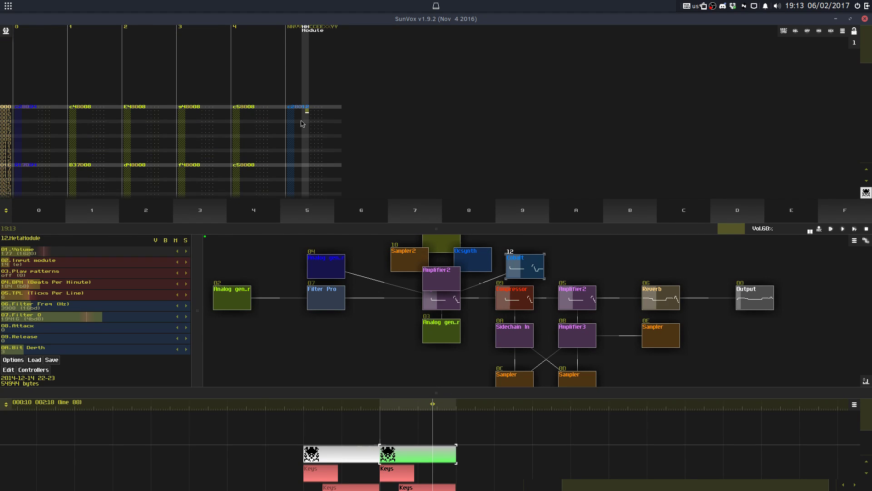
pyautogui.click(303, 150)
pyautogui.press('m')
pyautogui.click(298, 149)
pyautogui.press('g')
pyautogui.click(296, 135)
pyautogui.press('h')
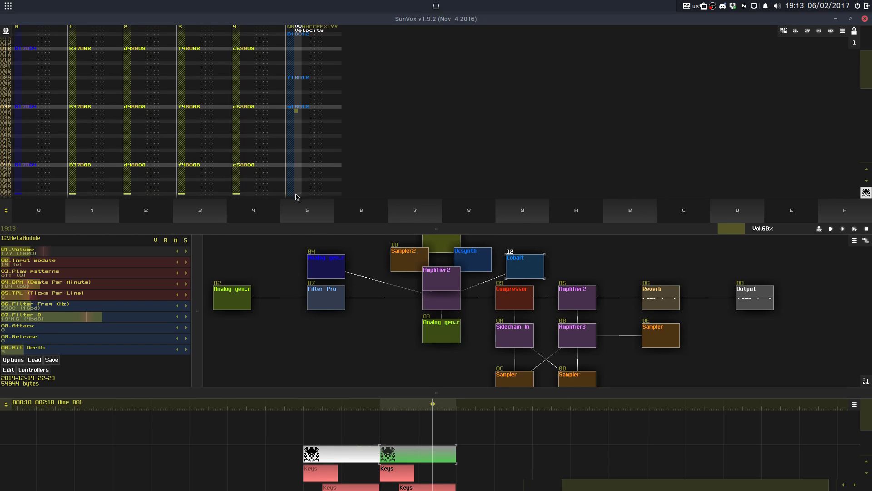
# Step: Enter a note-off on track 5 at line 056, undoing the misplaced one
pyautogui.press('`')
pyautogui.hotkey('ctrl', 'z')
pyautogui.click(293, 194)
pyautogui.press('`')
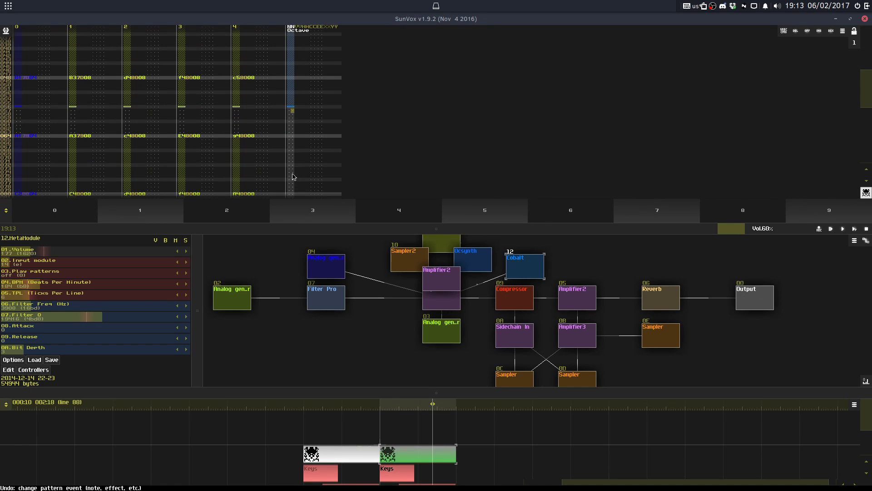
# Step: Enter the Cobalt note E1 at line 064 of track 5 with velocity 75
pyautogui.click(290, 136)
pyautogui.press('g')
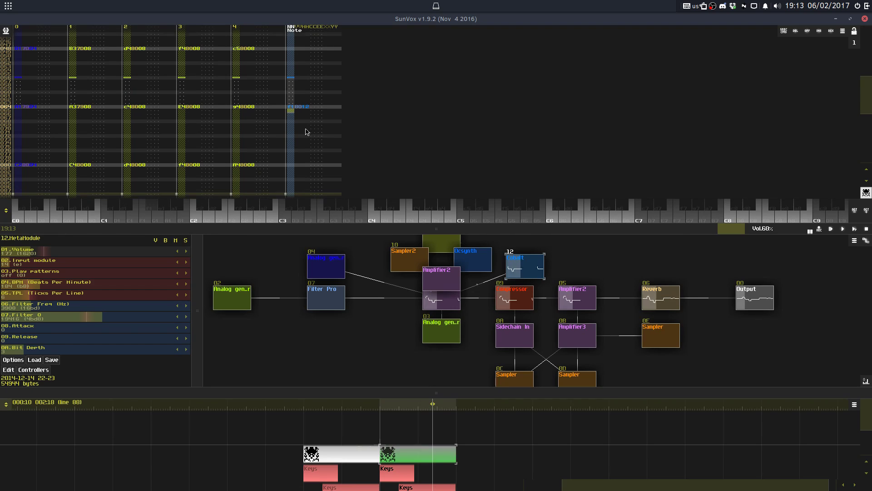
pyautogui.click(291, 107)
pyautogui.press('c')
pyautogui.click(297, 107)
pyautogui.write('75')
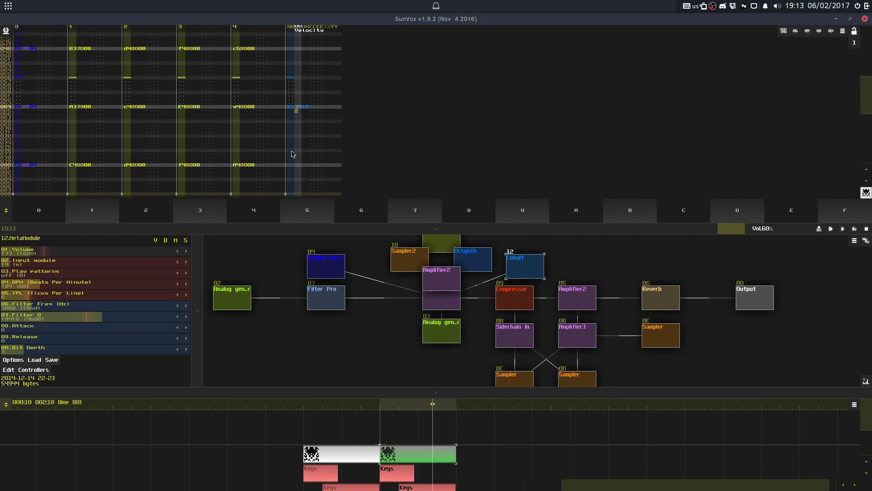
# Step: Enter Cobalt notes on track 5: f1 at line 076, d1 at line 088 and C1 at line 096
pyautogui.click(292, 152)
pyautogui.press('g')
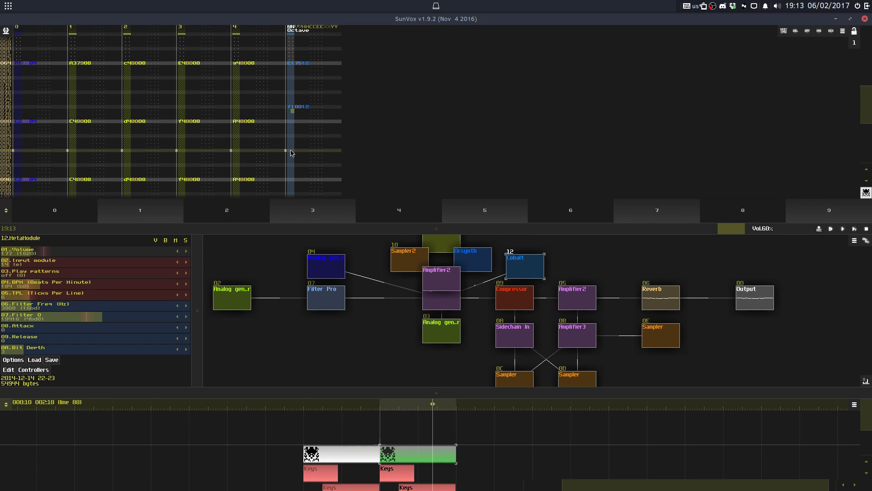
pyautogui.press('d')
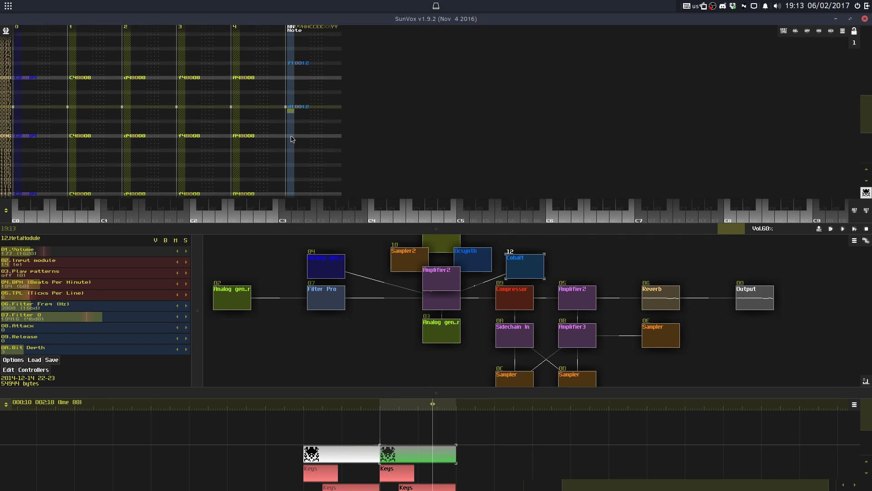
pyautogui.press('z')
pyautogui.click(295, 155)
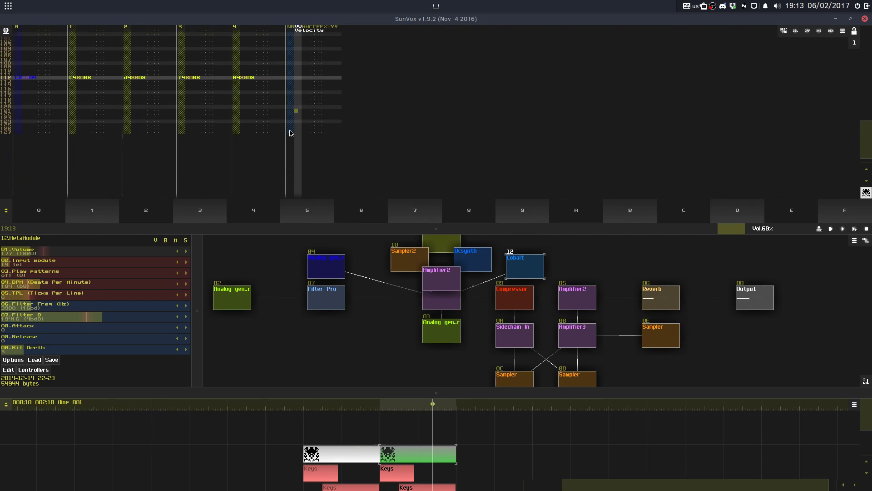
# Step: Play the pattern from its start, cut a short selected block on the Cobalt track, and leave edit mode
pyautogui.press('Return')
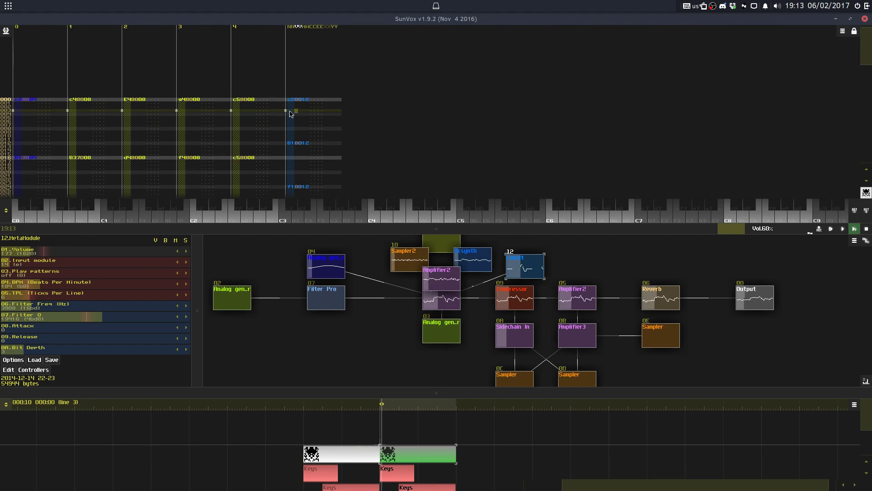
pyautogui.click(297, 112)
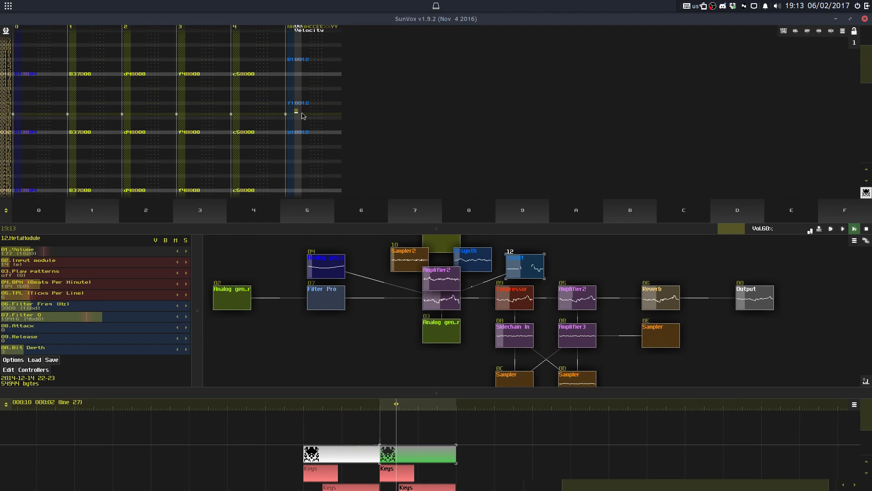
pyautogui.moveTo(298, 113); pyautogui.dragTo(300, 161)
pyautogui.hotkey('ctrl', 'x')
pyautogui.click(295, 46)
pyautogui.press('space')
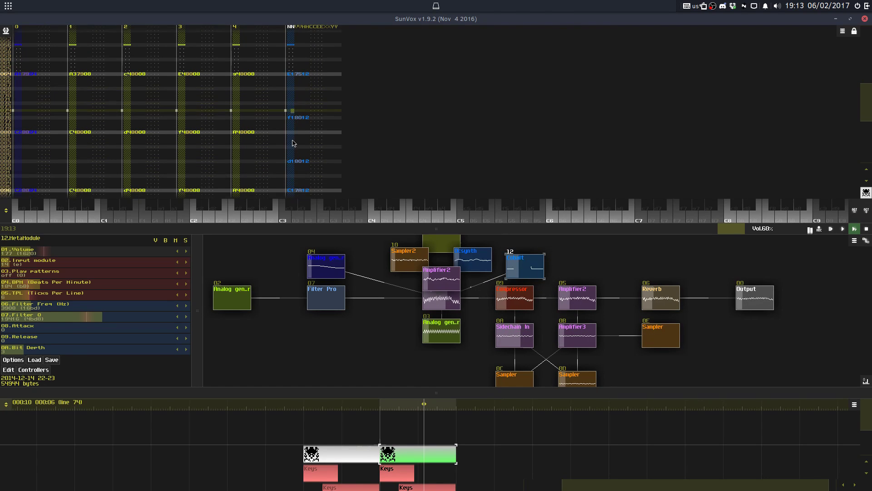
# Step: Move the Cobalt notes at lines 088 and 096 of track 5 up four lines, to lines 084 and 092
pyautogui.moveTo(295, 126); pyautogui.dragTo(293, 169)
pyautogui.hotkey('ctrl', 'x')
pyautogui.click(290, 52)
pyautogui.hotkey('ctrl', 'v')
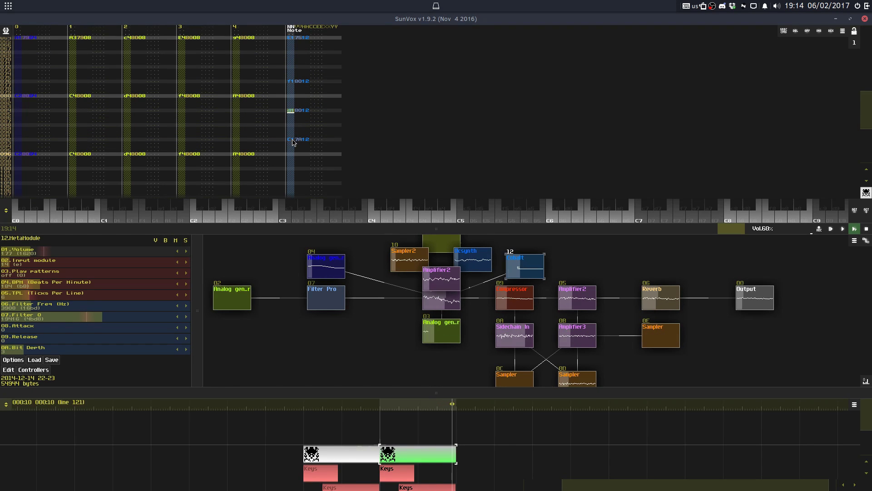
# Step: Raise the Cobalt C note at line 092 to octave 2 and move it down to line 108
pyautogui.scroll(-10, 291, 146)
pyautogui.click(299, 84)
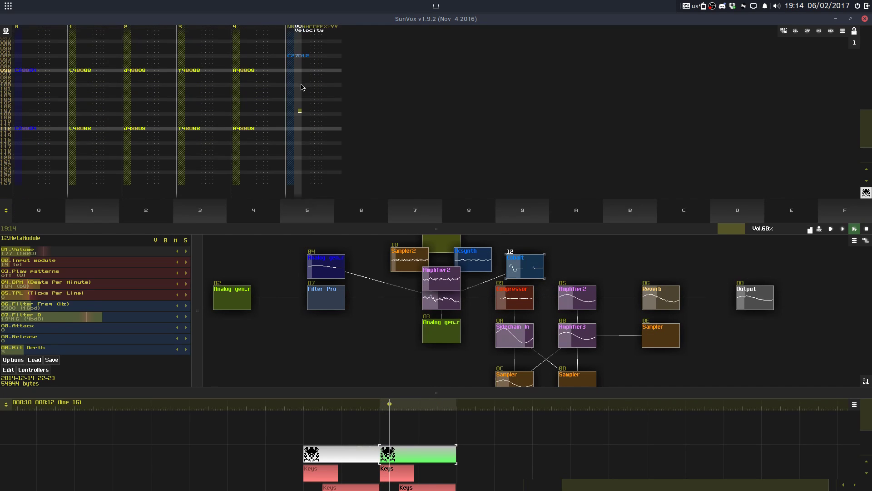
pyautogui.click(297, 56)
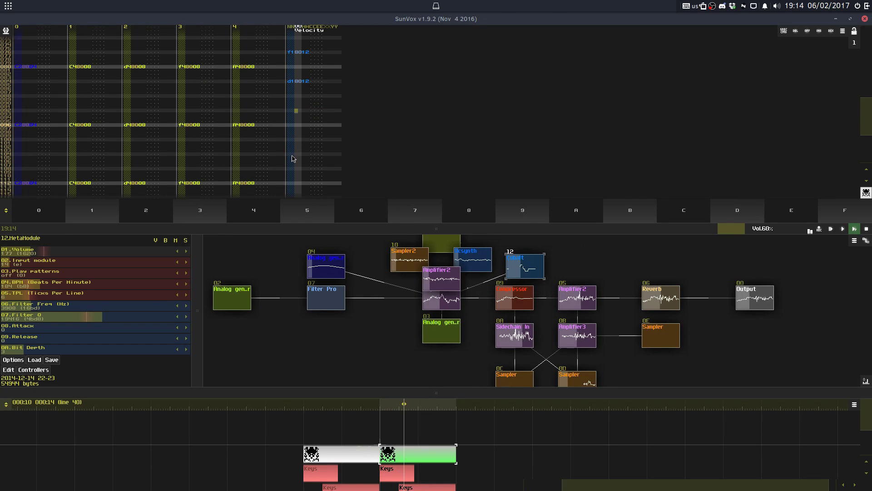
pyautogui.hotkey('ctrl', 'shift', 'z')
pyautogui.click(294, 170)
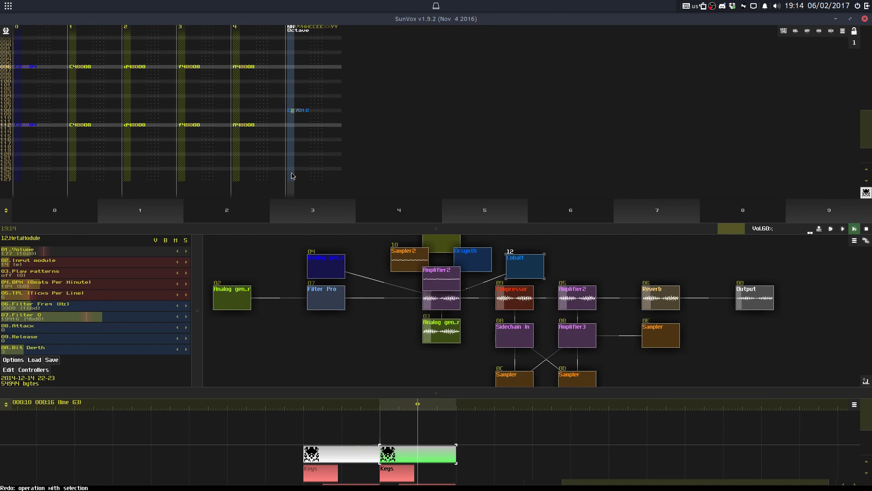
# Step: Audition the pattern and lower the Cobalt module's filter frequency to 3150 Hz
pyautogui.press('space')
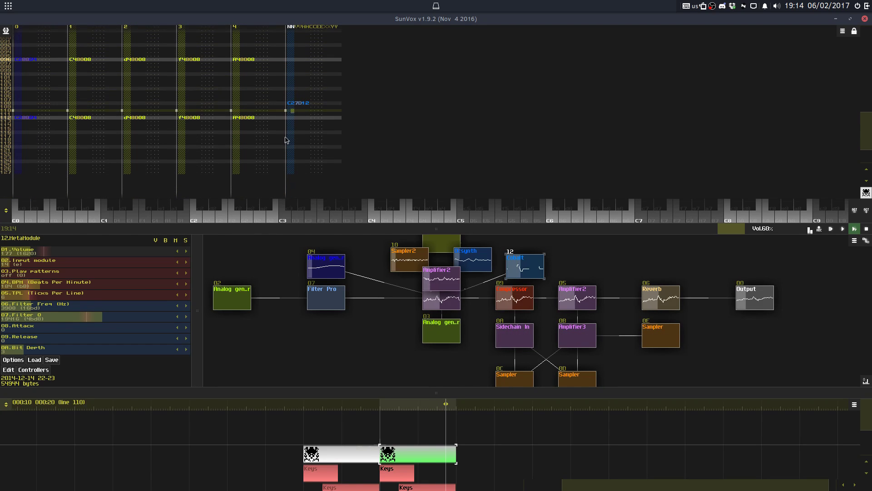
pyautogui.press('space')
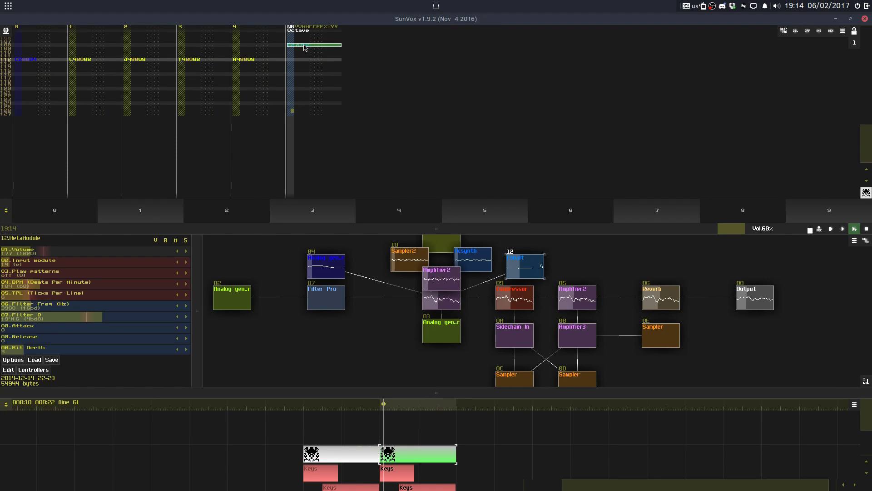
pyautogui.press('space')
pyautogui.moveTo(75, 305)
pyautogui.mouseDown()
pyautogui.moveTo(115, 307)
pyautogui.moveTo(56, 317)
pyautogui.moveTo(69, 318)
pyautogui.mouseUp()
pyautogui.press('space')
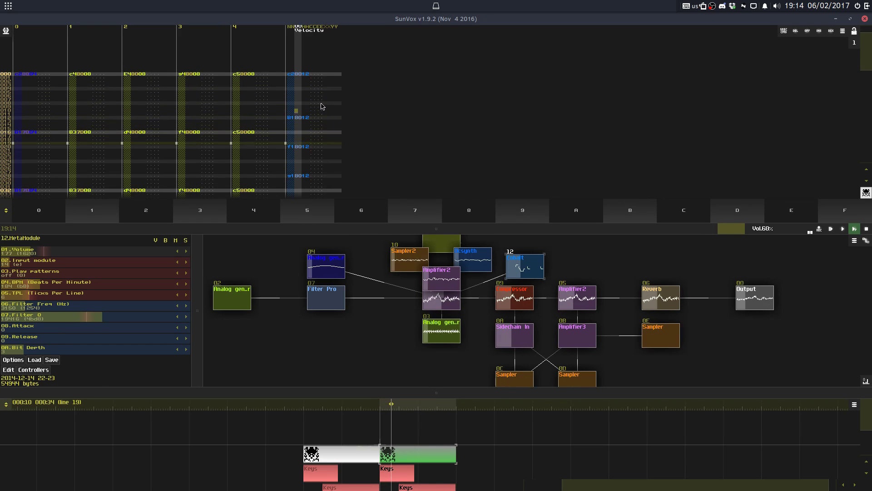
# Step: Enter effect 0002 on lines 008 to 011 of track 5, with parameter 0100 at line 008
pyautogui.click(321, 104)
pyautogui.write('2222')
pyautogui.press('Right')
pyautogui.press('Right')
pyautogui.press('Right')
pyautogui.press('Up')
pyautogui.press('Up')
pyautogui.press('Up')
pyautogui.write('0100')
pyautogui.press('space')
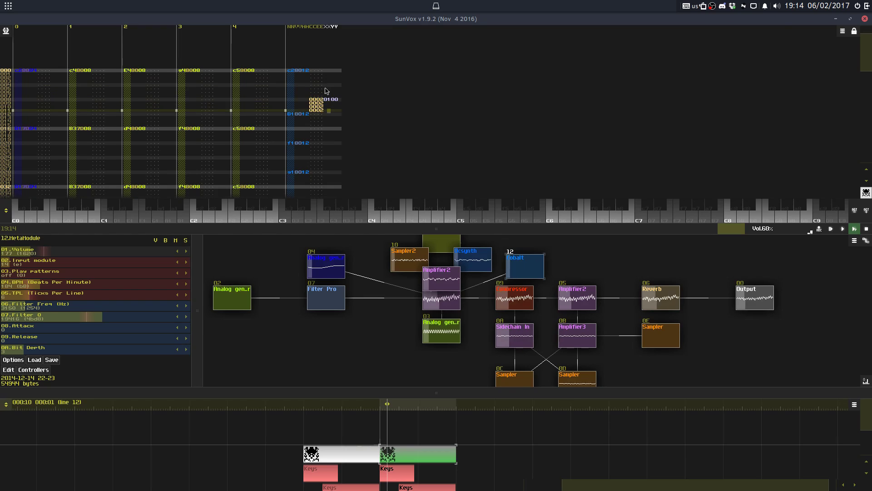
# Step: Undo the effect parameter at line 008 and enter the Cobalt note c3 there with velocity 80
pyautogui.press('space')
pyautogui.hotkey('ctrl', 'z')
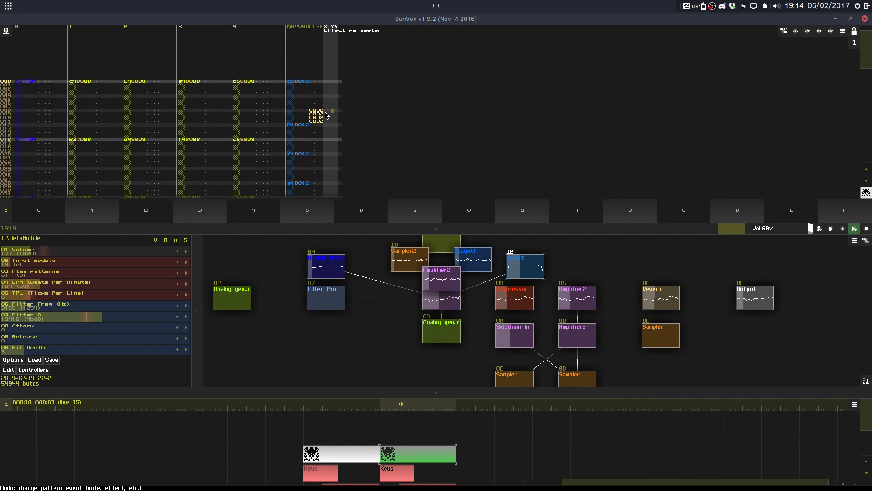
pyautogui.click(302, 81)
pyautogui.press('Delete')
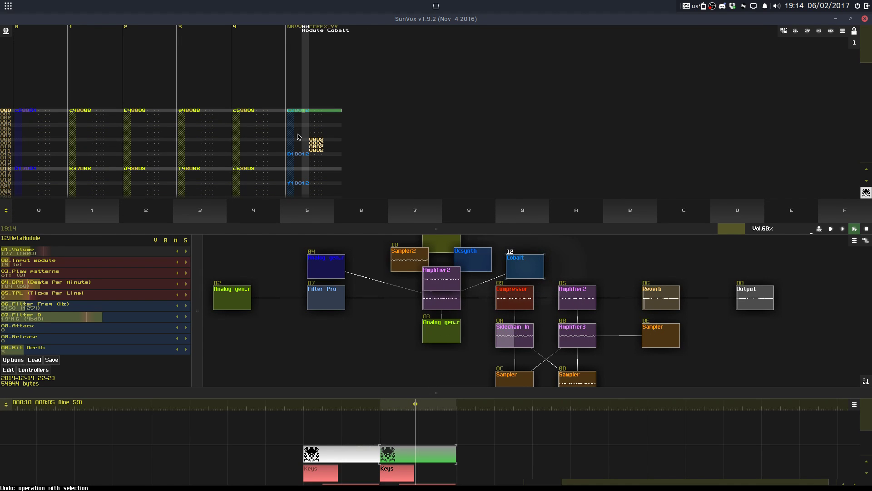
pyautogui.hotkey('ctrl', 'z')
pyautogui.write('38012')
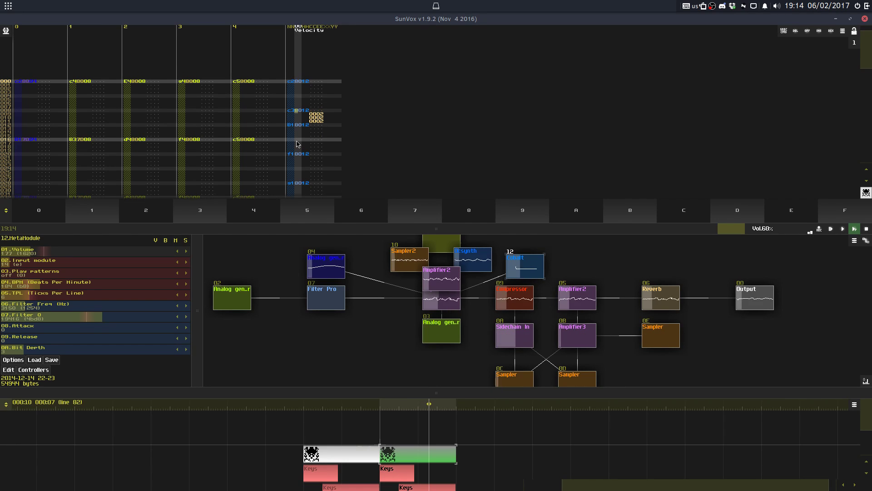
# Step: Give the c3 note at line 008 of track 5 effect 0002 with parameter 0040
pyautogui.press('Right')
pyautogui.press('Right')
pyautogui.press('Right')
pyautogui.press('Right')
pyautogui.press('Right')
pyautogui.press('Right')
pyautogui.press('Right')
pyautogui.write('20')
pyautogui.press('Right')
pyautogui.write('4')
pyautogui.press('Up')
pyautogui.click(307, 169)
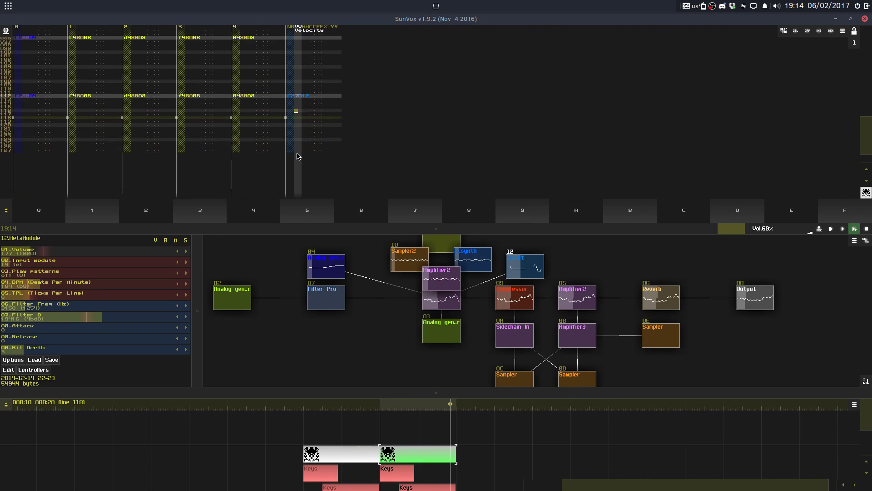
# Step: Enter note-offs at line 120 across the pattern's tracks
pyautogui.click(290, 123)
pyautogui.press('Down')
pyautogui.press('capslock')
pyautogui.press('Tab')
pyautogui.press('capslock')
pyautogui.press('Tab')
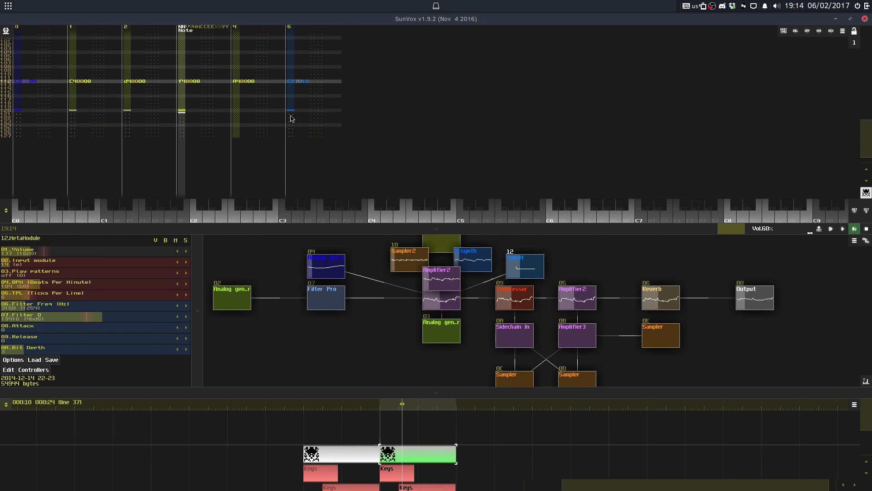
pyautogui.press('Up')
pyautogui.press('Tab')
pyautogui.press('capslock')
# Step: Audition the pattern and set the Cobalt module's volume to 118
pyautogui.press('space')
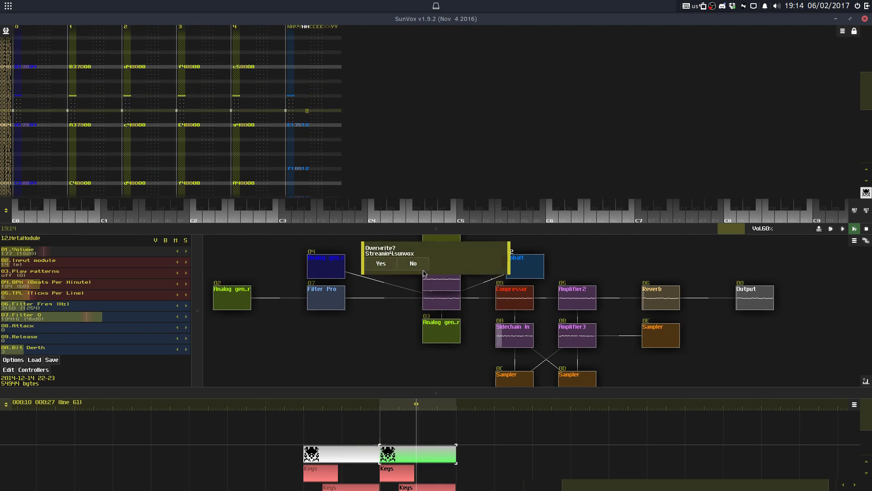
pyautogui.click(117, 255)
pyautogui.moveTo(117, 255); pyautogui.dragTo(107, 254)
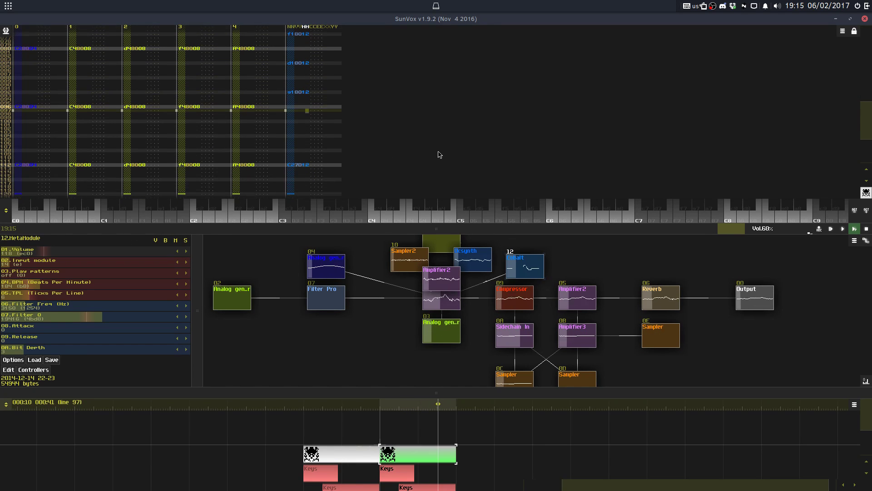
# Step: Enlarge the module view and add a new Sampler module just below and beside the Amplifier
pyautogui.moveTo(447, 228); pyautogui.dragTo(452, 32)
pyautogui.moveTo(473, 183); pyautogui.dragTo(490, 235)
pyautogui.click(523, 203)
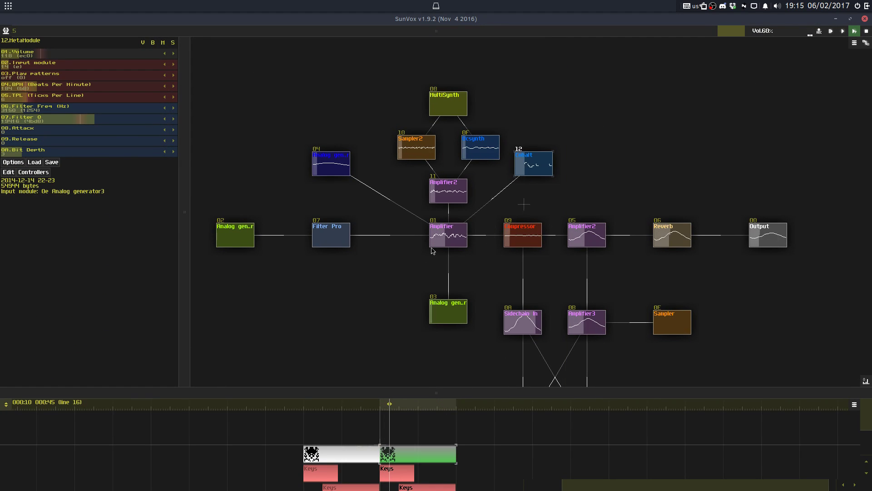
pyautogui.doubleClick(401, 275)
pyautogui.doubleClick(404, 179)
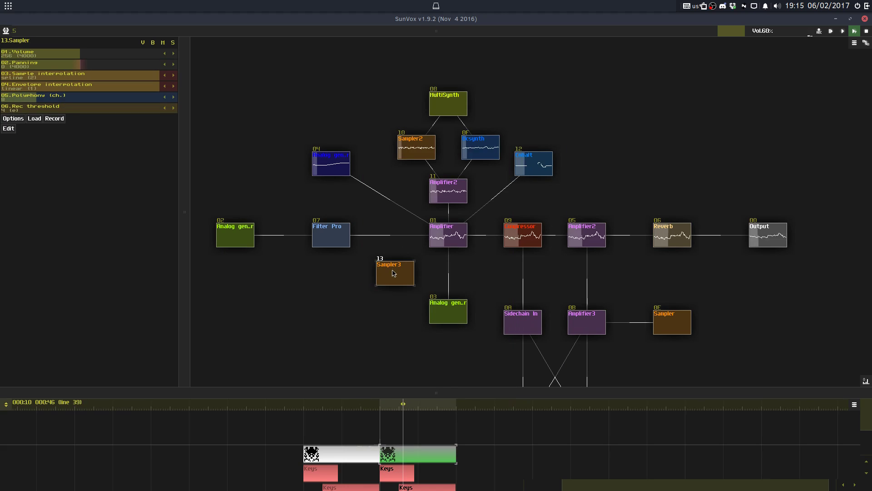
# Step: Load the sample VLN01.XI from the STRINGS/VIOLIN folder into the new Sampler
pyautogui.click(34, 118)
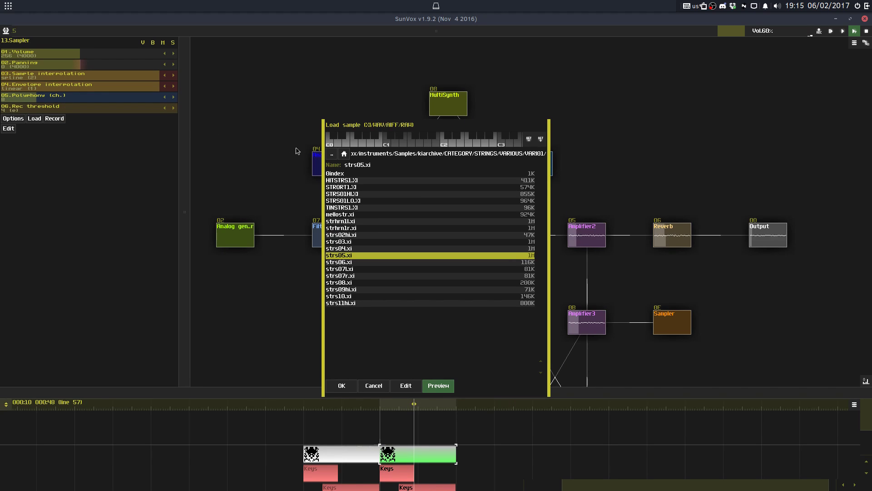
pyautogui.click(331, 155)
pyautogui.click(330, 156)
pyautogui.click(335, 228)
pyautogui.click(334, 227)
pyautogui.click(336, 189)
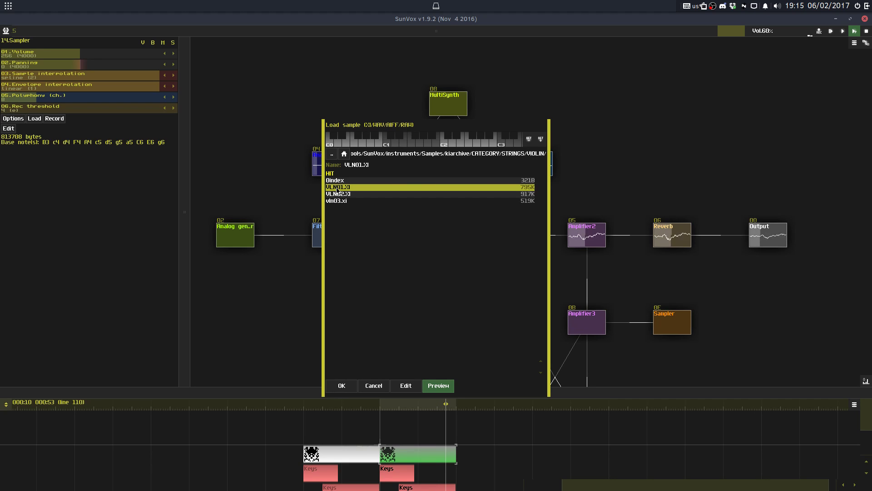
pyautogui.click(337, 189)
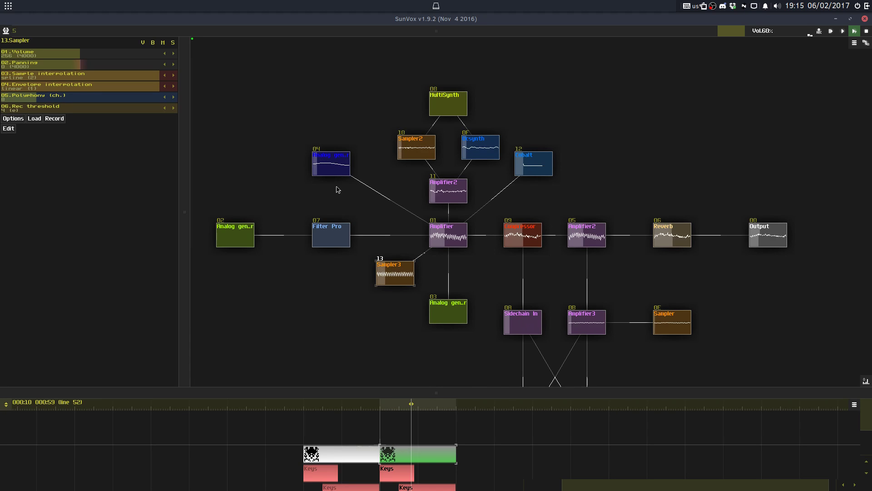
# Step: Replace the new Sampler's sound with the .xi instrument from the VIOLIN/HIT folder
pyautogui.click(35, 119)
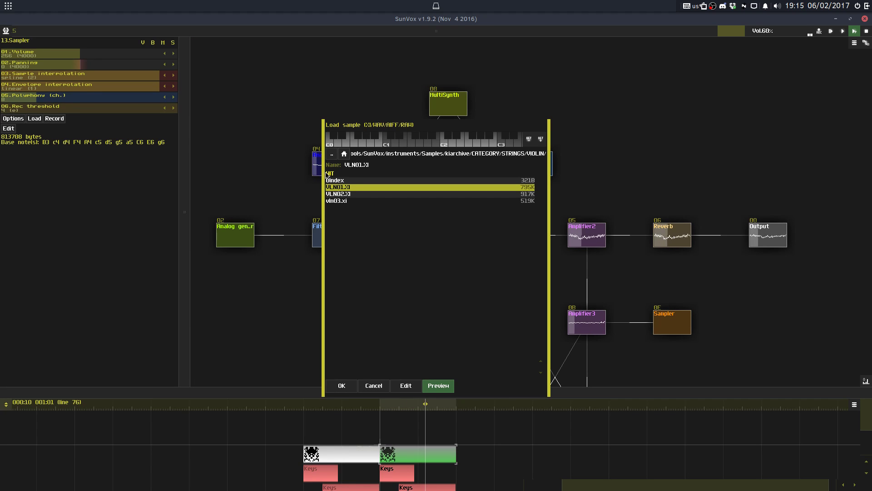
pyautogui.click(331, 154)
pyautogui.click(342, 228)
pyautogui.click(330, 174)
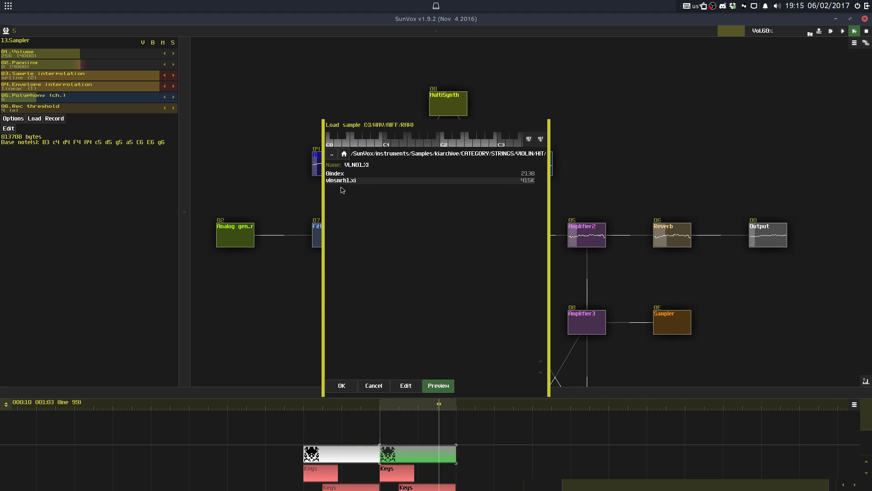
pyautogui.click(346, 180)
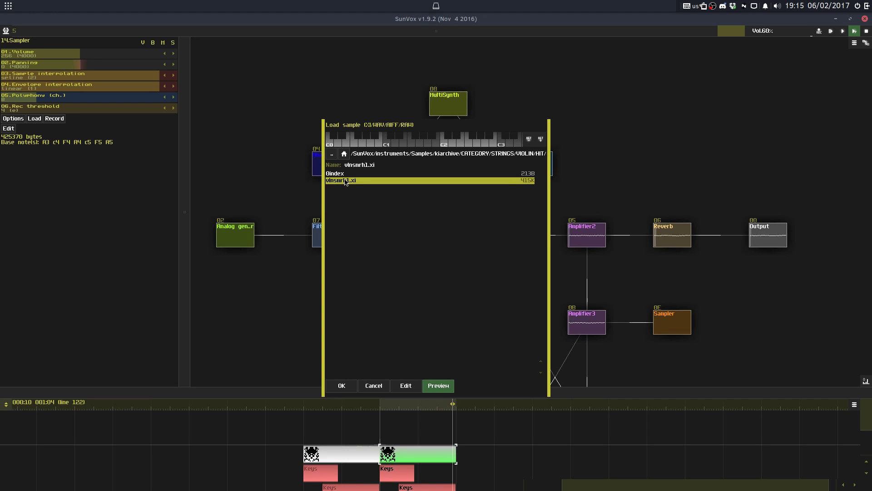
pyautogui.click(345, 181)
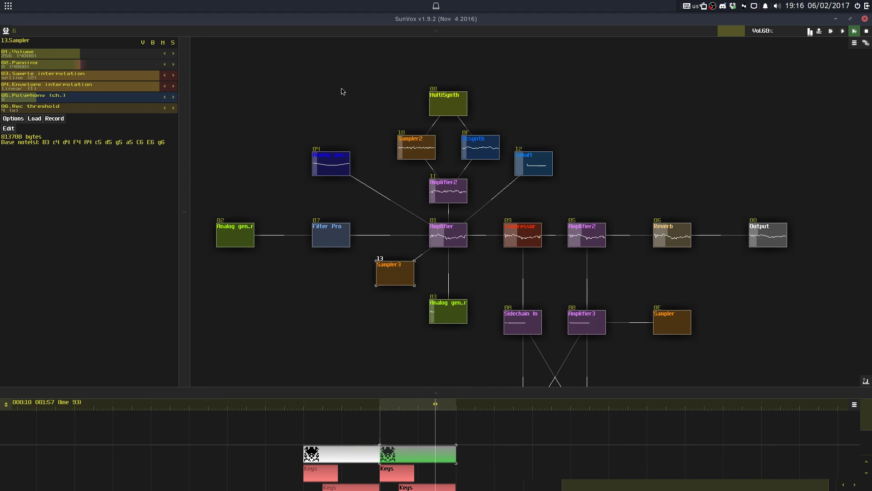
# Step: Stop playback, bring the pattern editor back into view and save the song over Streamin4.sunvox
pyautogui.press('space')
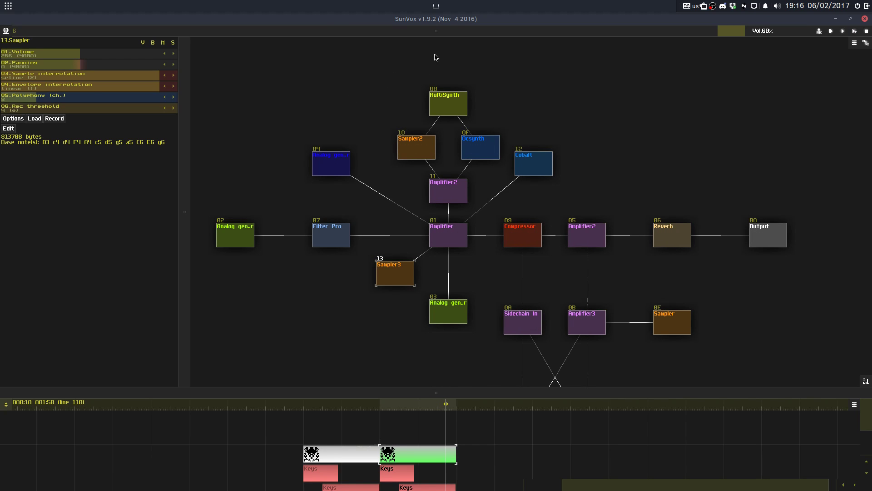
pyautogui.moveTo(440, 36); pyautogui.dragTo(442, 200)
pyautogui.hotkey('ctrl', 's')
pyautogui.click(381, 263)
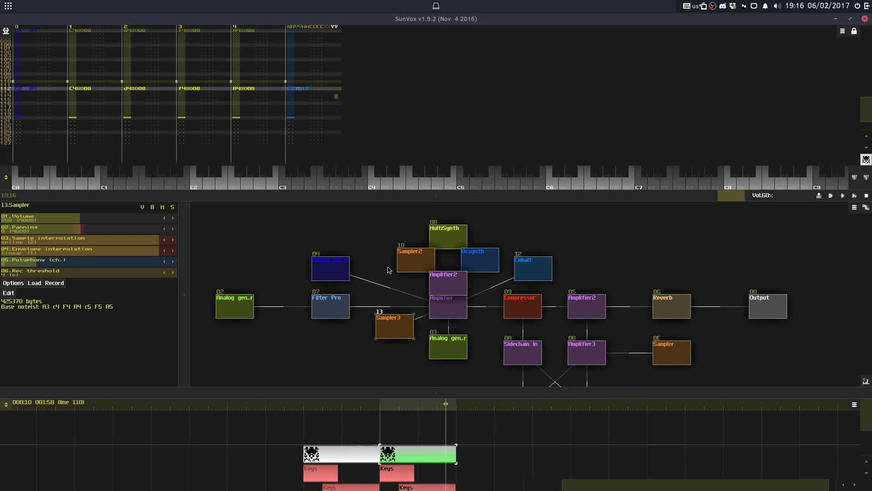
# Step: Set Sampler3's volume to 128 while auditioning it against the pattern, giving the module view more room
pyautogui.press('Return')
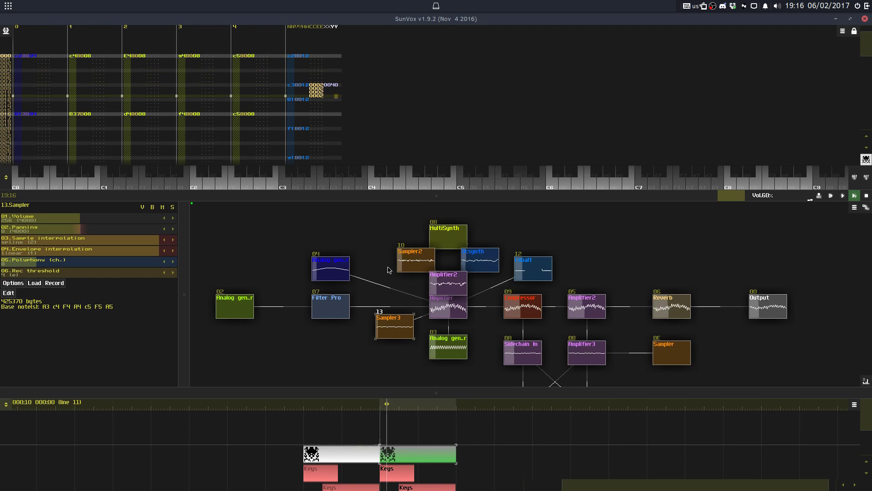
pyautogui.press('space')
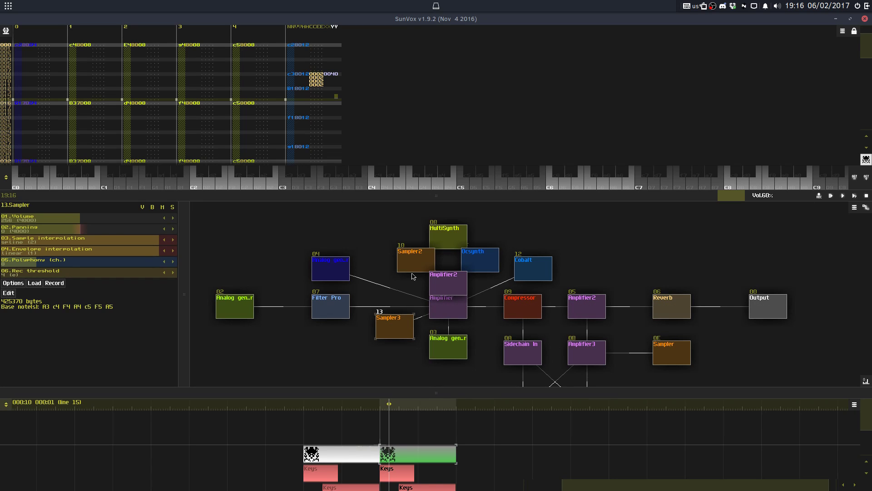
pyautogui.moveTo(481, 195); pyautogui.dragTo(472, 131)
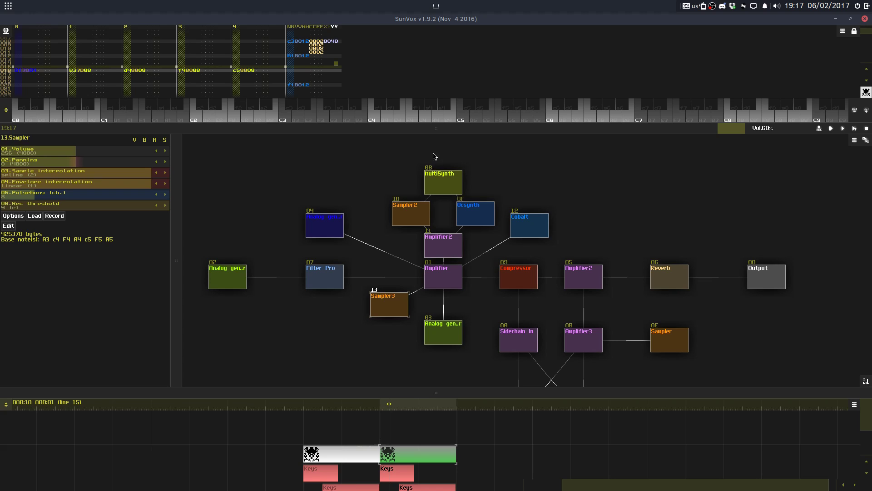
pyautogui.press('space')
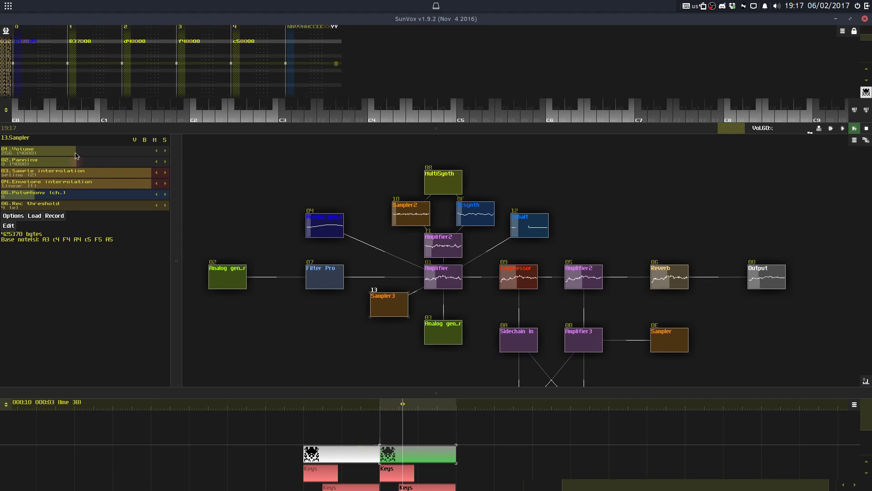
pyautogui.moveTo(76, 155); pyautogui.dragTo(50, 155)
pyautogui.press('space')
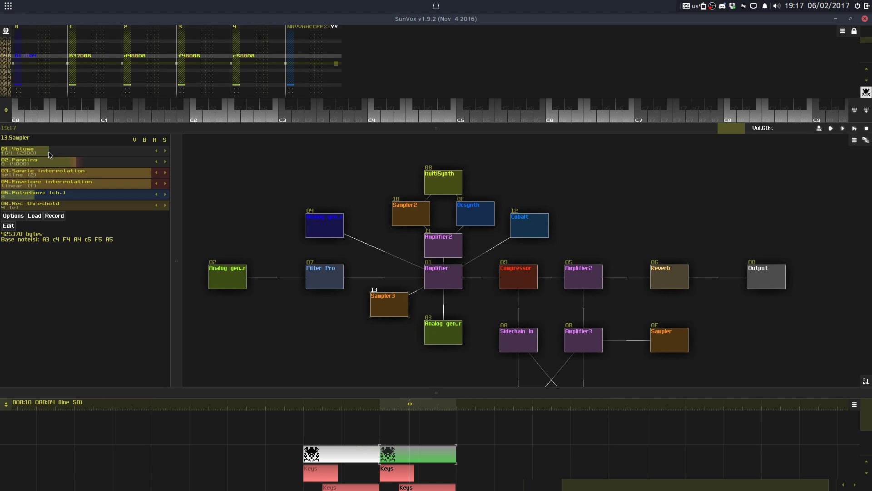
pyautogui.moveTo(57, 154); pyautogui.dragTo(45, 155)
pyautogui.press('space')
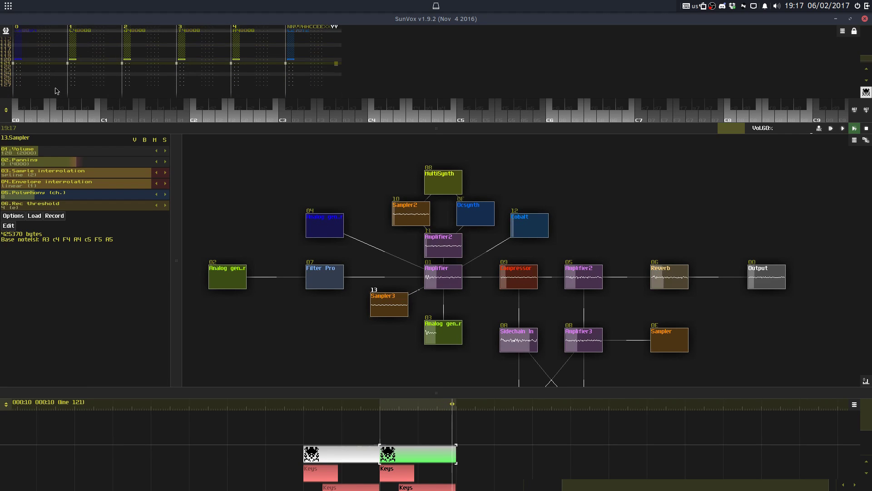
# Step: Enlarge the timeline area and play the pattern from its start to review the mix
pyautogui.press('space')
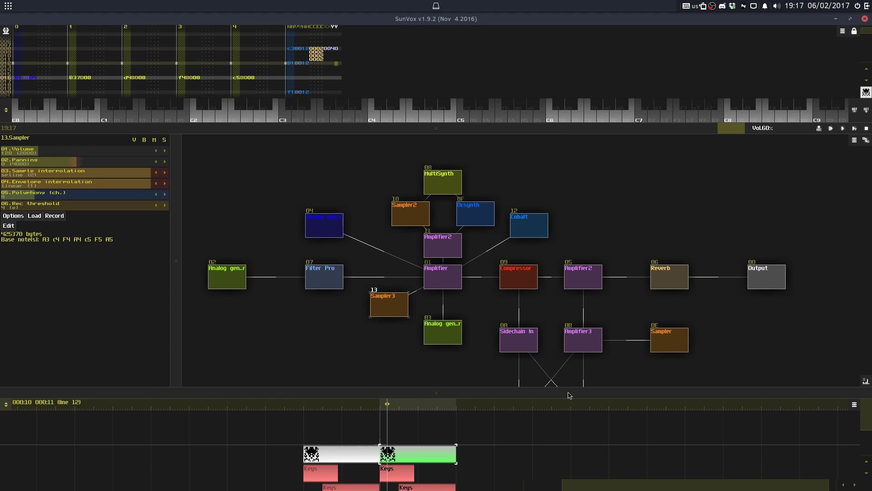
pyautogui.moveTo(569, 396); pyautogui.dragTo(569, 293)
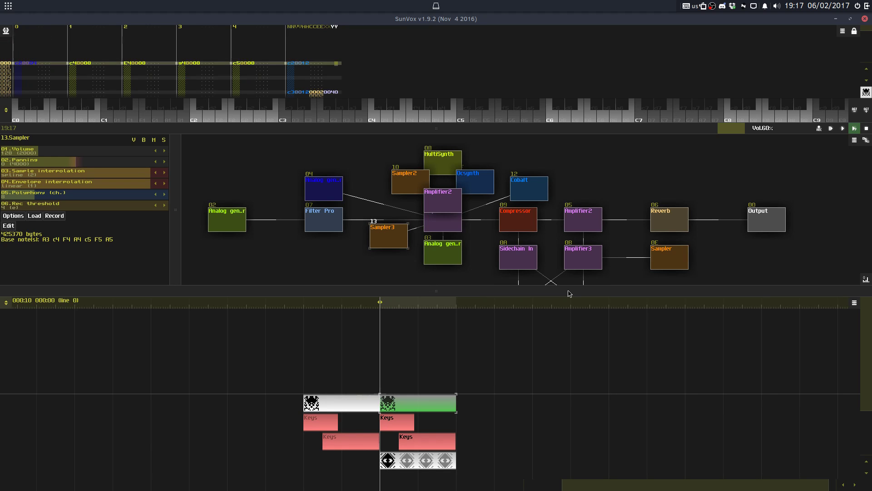
pyautogui.press('space')
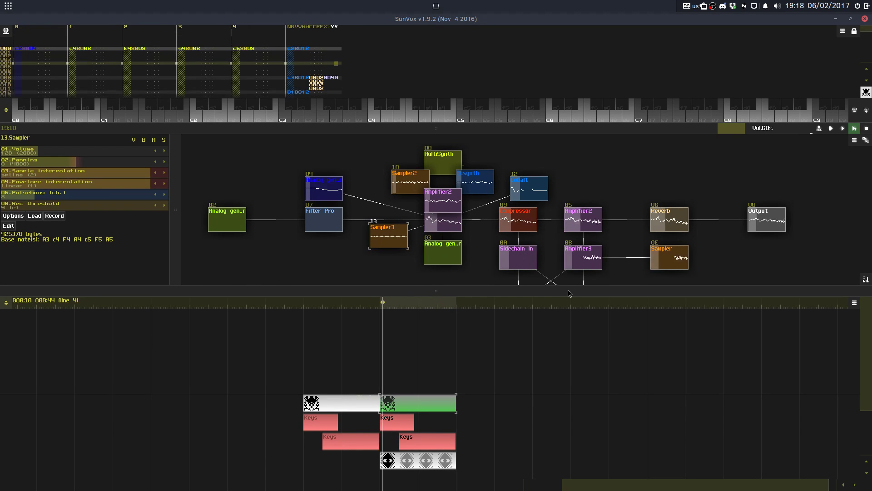
# Step: Stop playback, enlarge the pattern editor and increase the pattern's number of tracks to 7
pyautogui.press('space')
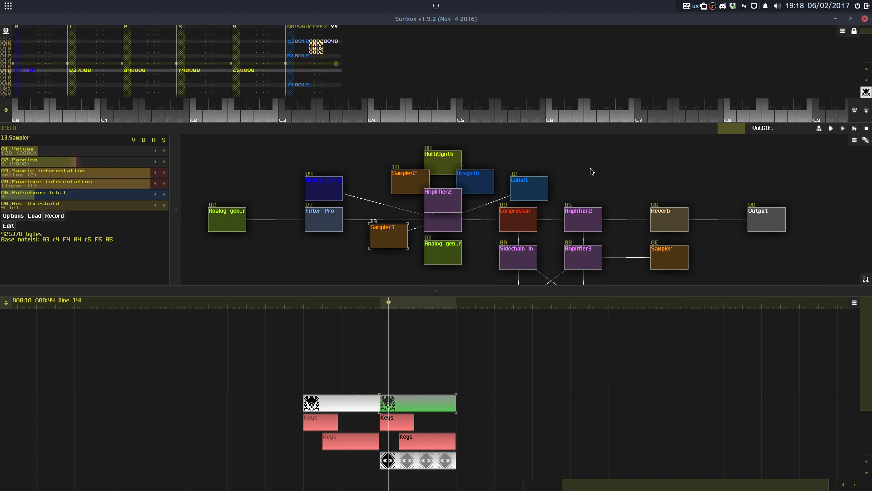
pyautogui.moveTo(573, 130); pyautogui.dragTo(550, 349)
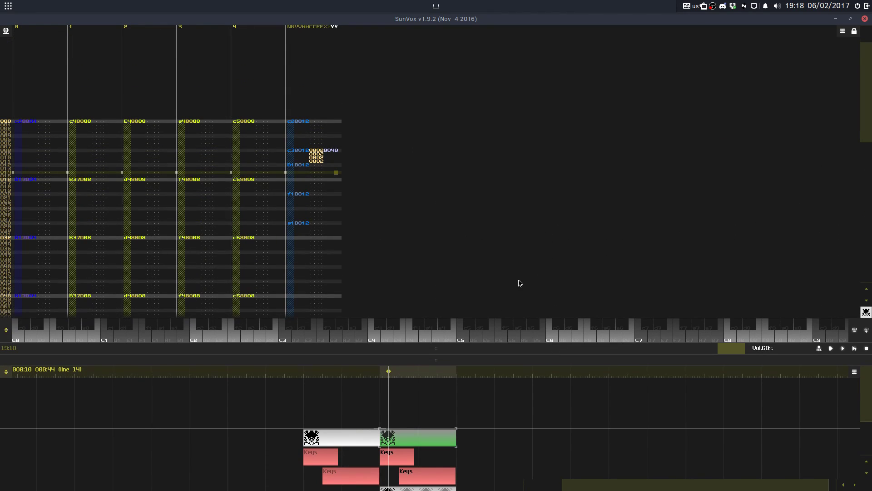
pyautogui.scroll(-10, 455, 190)
pyautogui.rightClick(425, 193)
pyautogui.click(465, 311)
pyautogui.click(502, 250)
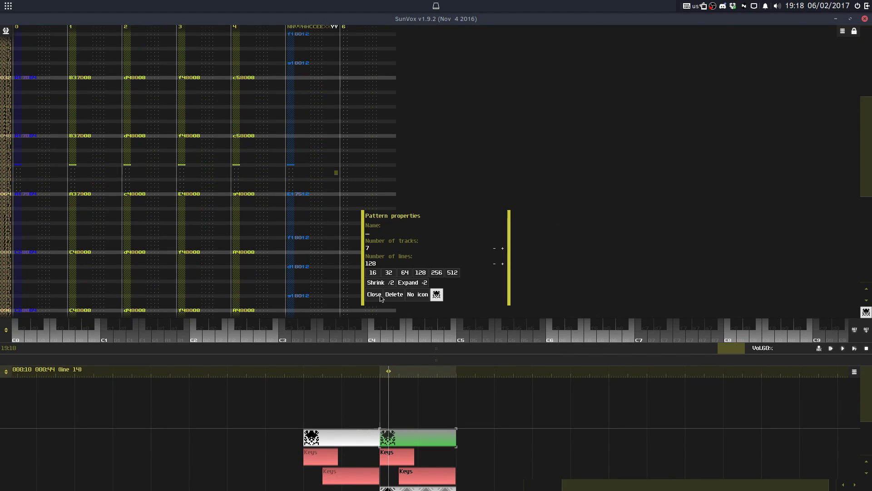
pyautogui.click(381, 295)
pyautogui.scroll(-4, 397, 210)
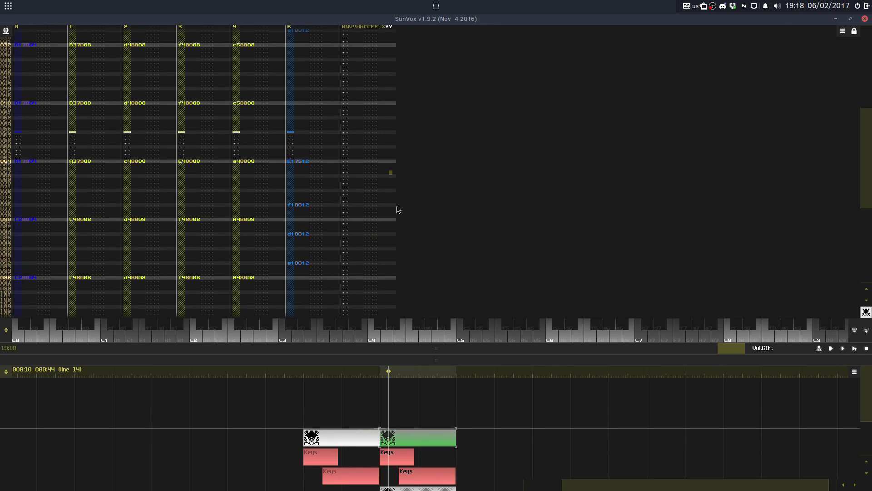
# Step: Select the first line of empty track 6 and replay the pattern several times to work out a violin part
pyautogui.press('space')
pyautogui.click(372, 110)
pyautogui.click(372, 110)
pyautogui.click(371, 110)
pyautogui.click(371, 110)
pyautogui.press('space')
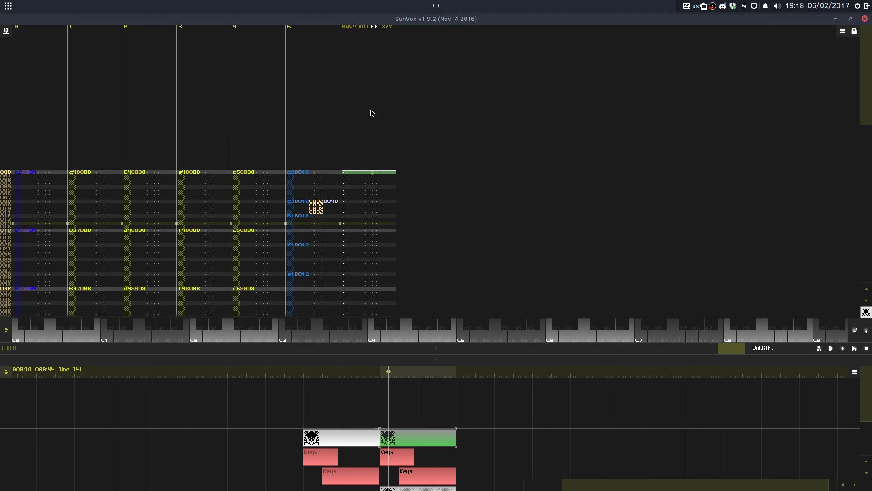
pyautogui.press('Return')
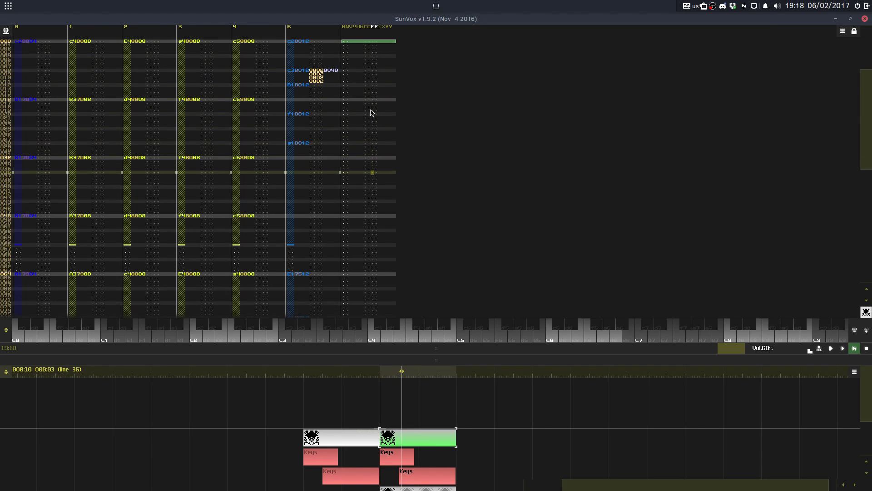
pyautogui.press('space')
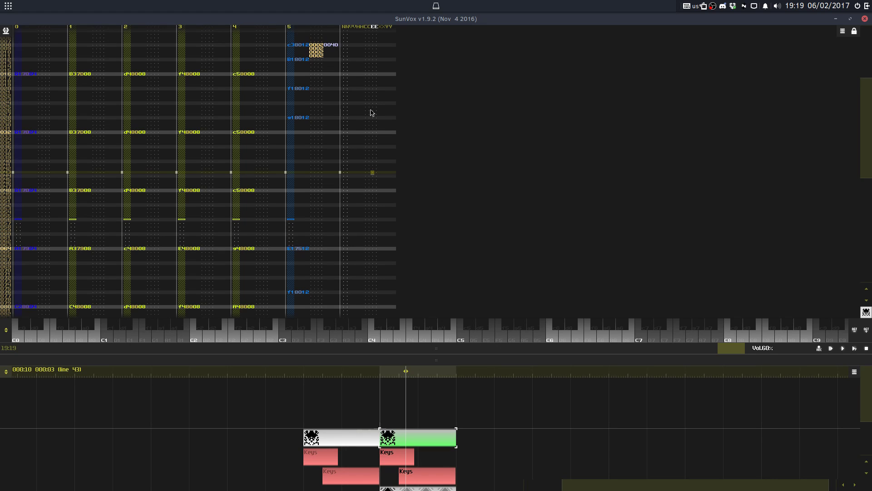
pyautogui.press('Return')
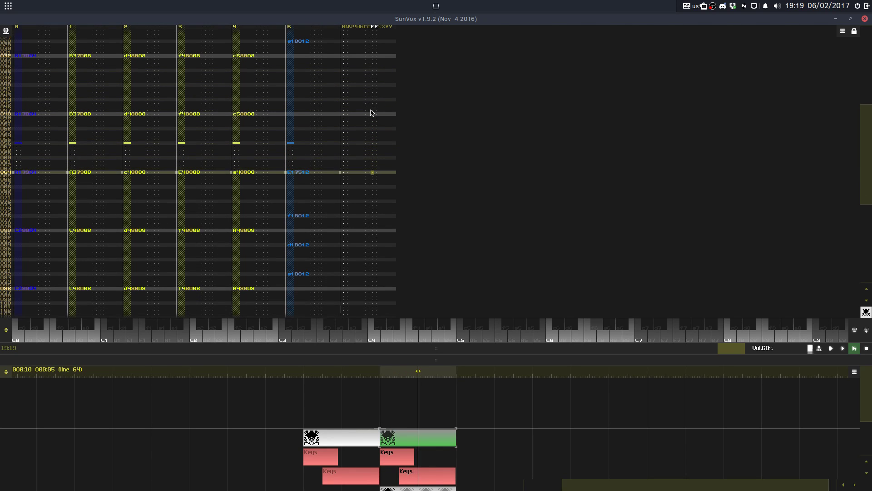
pyautogui.press('space')
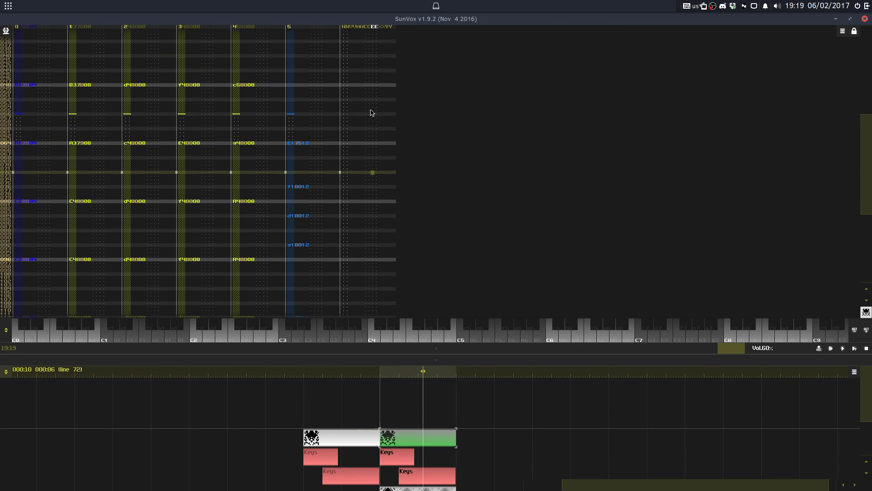
pyautogui.press('Return')
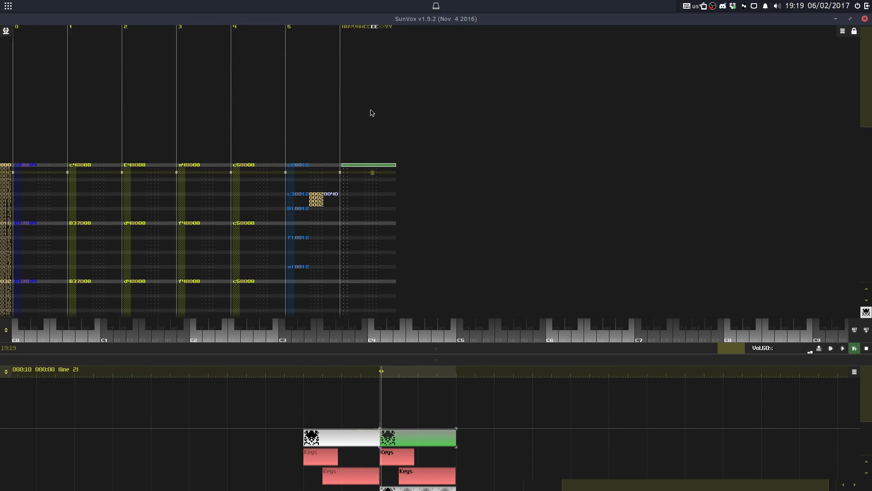
pyautogui.press('Return')
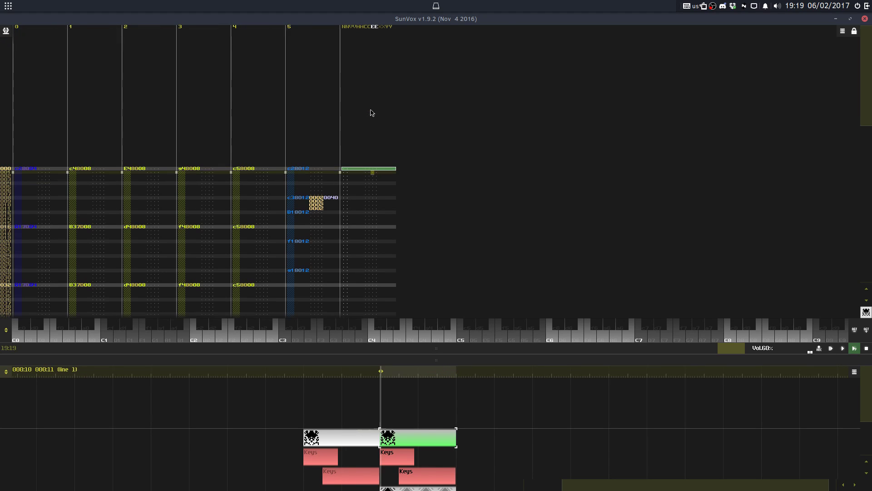
# Step: Enter a c5 note for Sampler3 on line 4 of track 6 and set the edit step to 4
pyautogui.press('space')
pyautogui.click(362, 155)
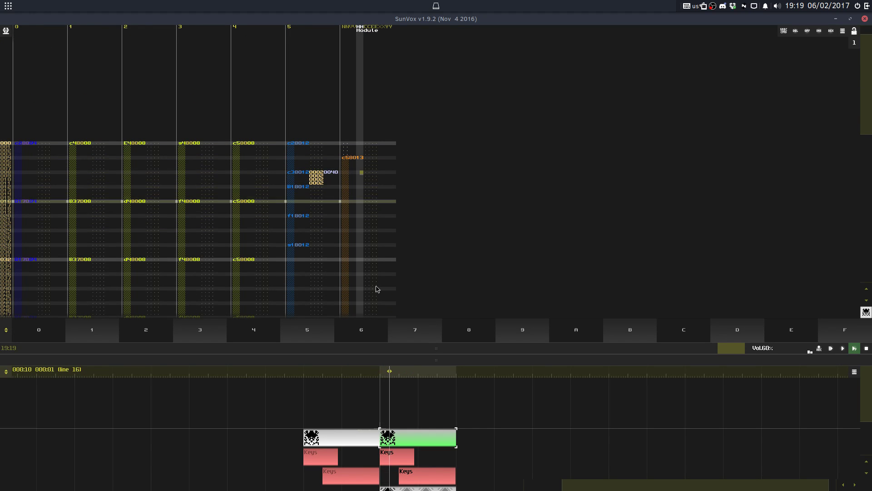
pyautogui.click(376, 289)
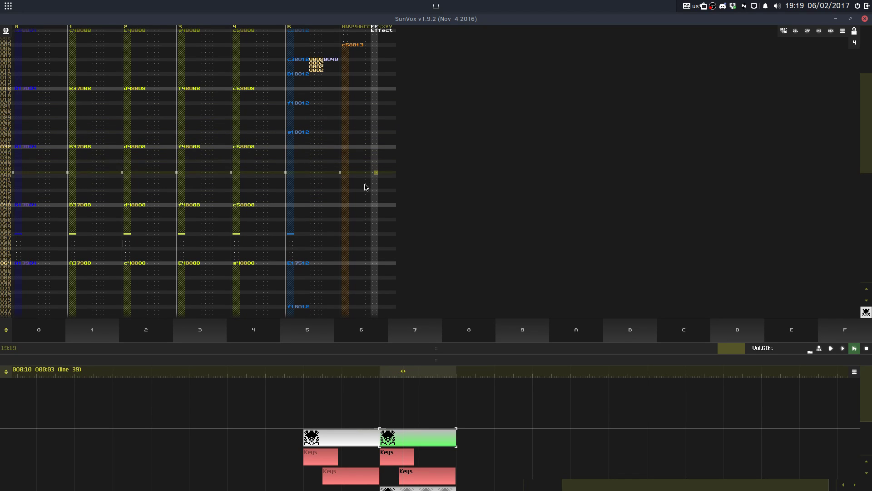
pyautogui.click(356, 158)
pyautogui.press('h')
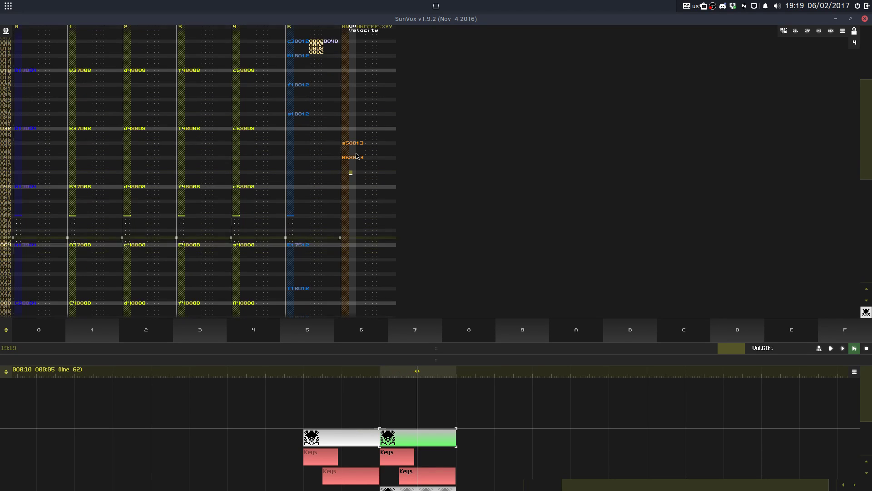
pyautogui.press('m')
pyautogui.press('h')
pyautogui.press('m')
pyautogui.press('F9')
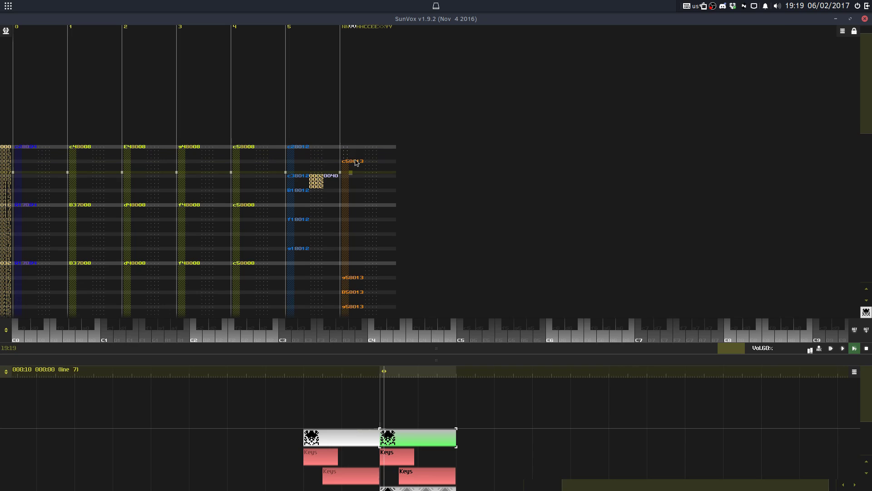
pyautogui.press('space')
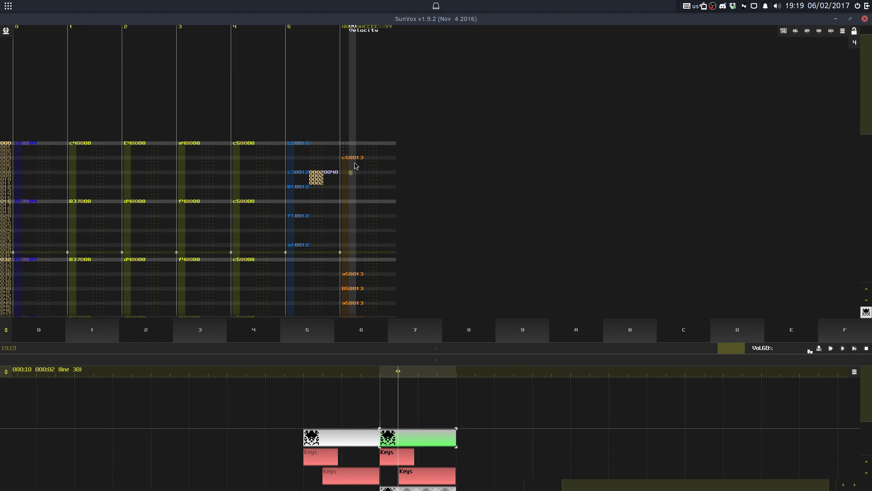
pyautogui.press('F9')
pyautogui.press('space')
pyautogui.hotkey('ctrl', 'z')
pyautogui.hotkey('ctrl', 'z')
pyautogui.hotkey('ctrl', 'z')
pyautogui.hotkey('ctrl', 'z')
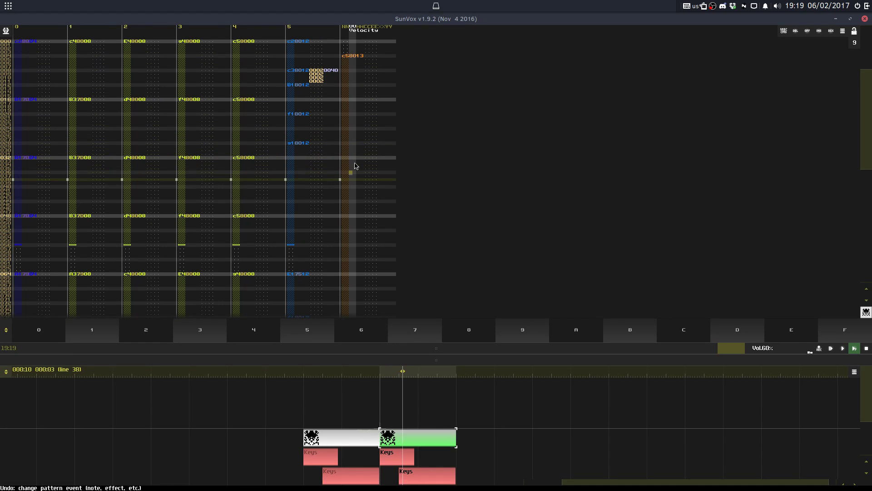
# Step: Record Sampler3 notes on track 6 with an edit step of 8, on lines 36 to 68 and from line 100 onward
pyautogui.hotkey('ctrl', 'v')
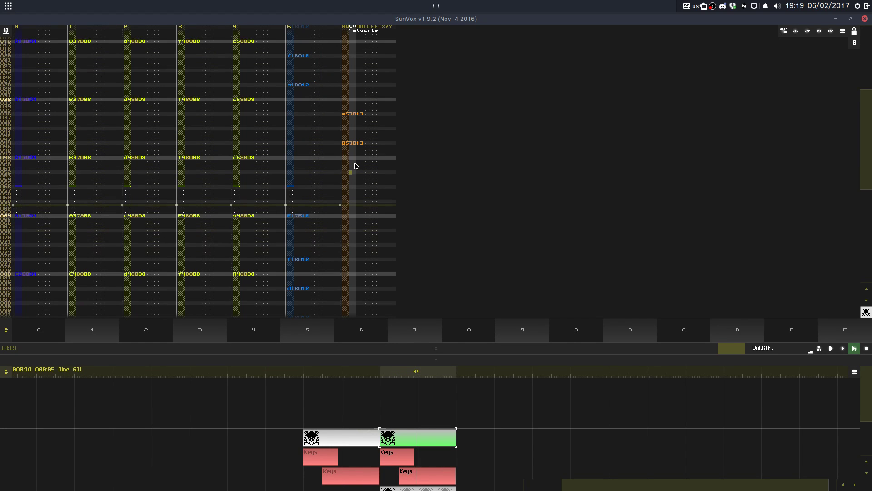
pyautogui.press('s')
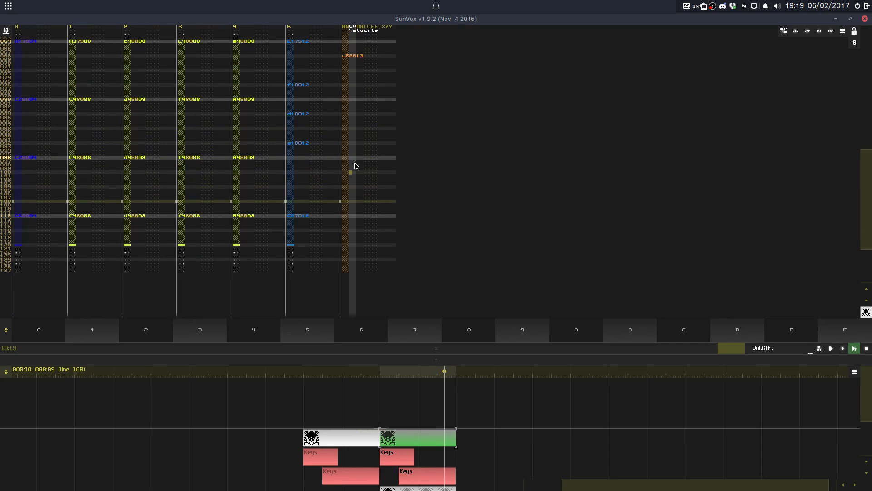
pyautogui.press('h')
pyautogui.press('m')
pyautogui.press('h')
pyautogui.press('g')
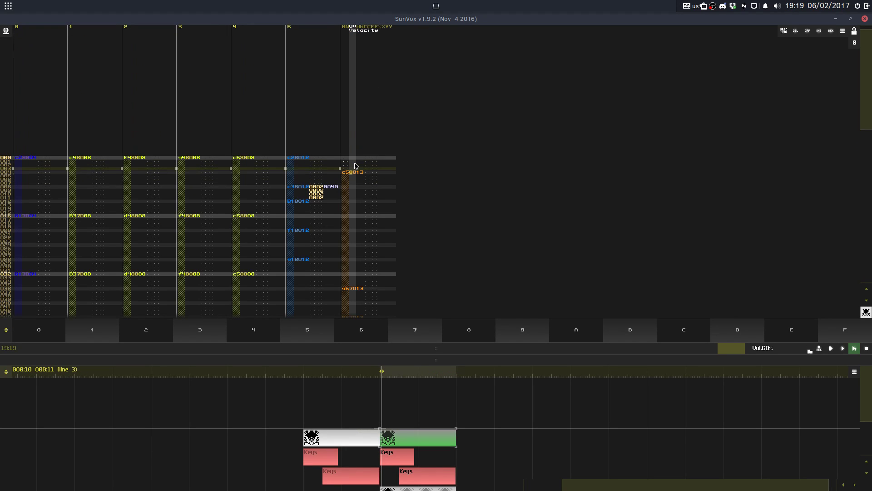
pyautogui.press('space')
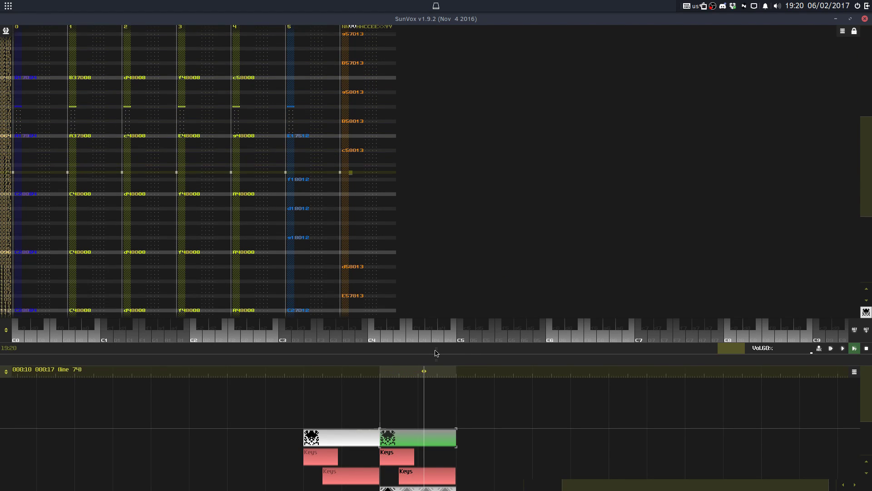
# Step: Change track 6's note on line 68 to d5 with velocity 4E, and save the song
pyautogui.click(349, 119)
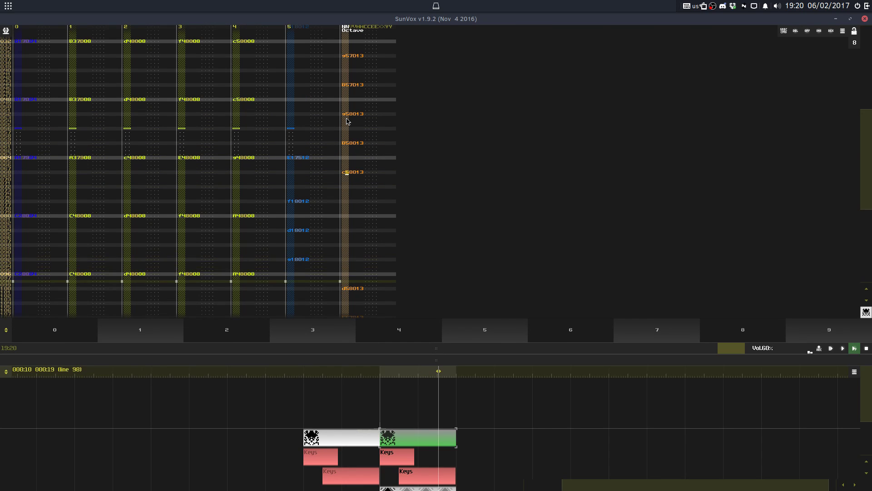
pyautogui.press('Right')
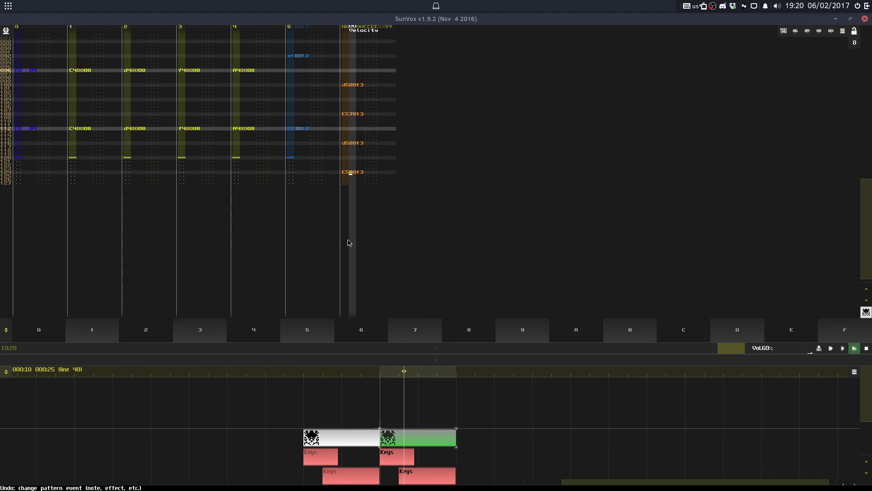
pyautogui.hotkey('ctrl', 's')
pyautogui.click(394, 265)
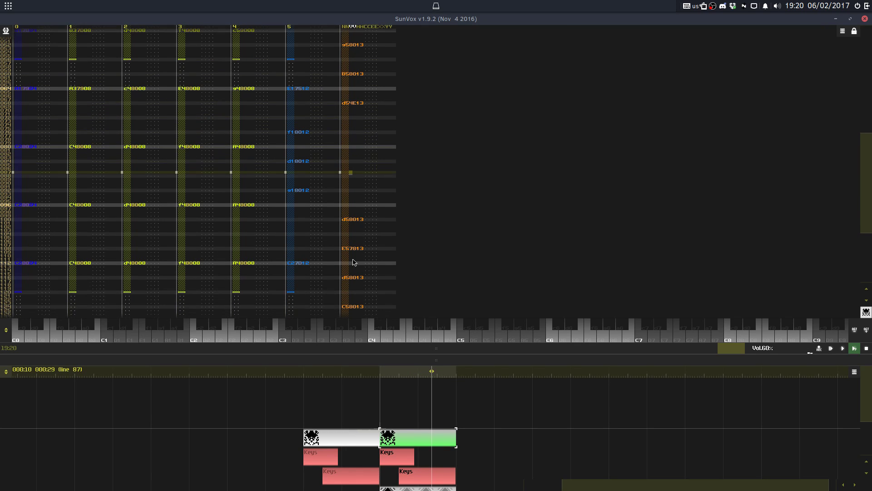
pyautogui.press('space')
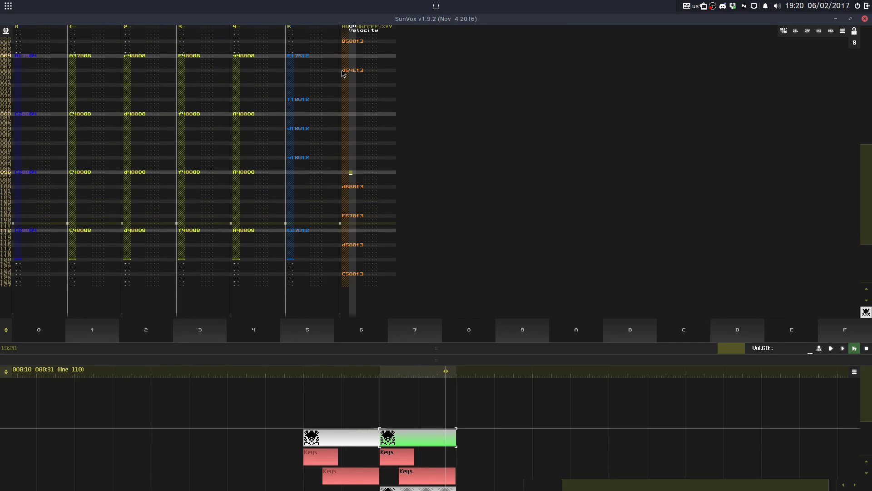
pyautogui.press('space')
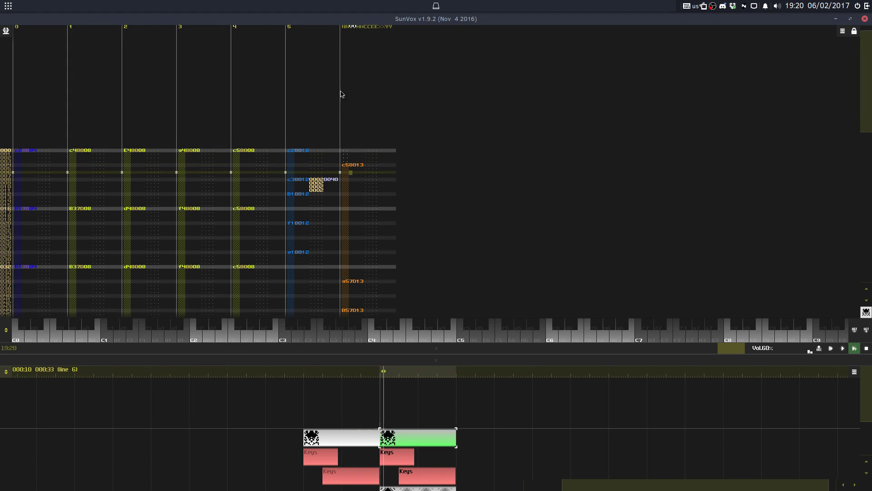
# Step: Enlarge the module view, move Sampler3 farther from the Amplifier and solo it
pyautogui.moveTo(548, 349); pyautogui.dragTo(520, 107)
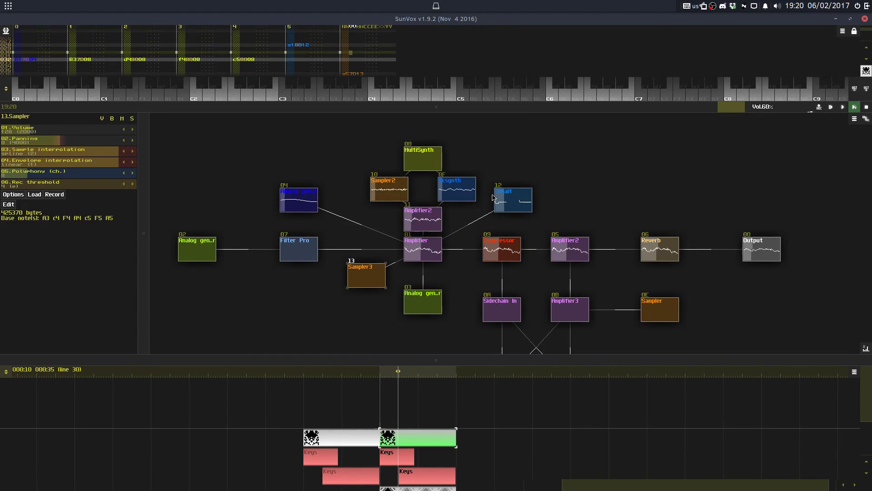
pyautogui.click(502, 249)
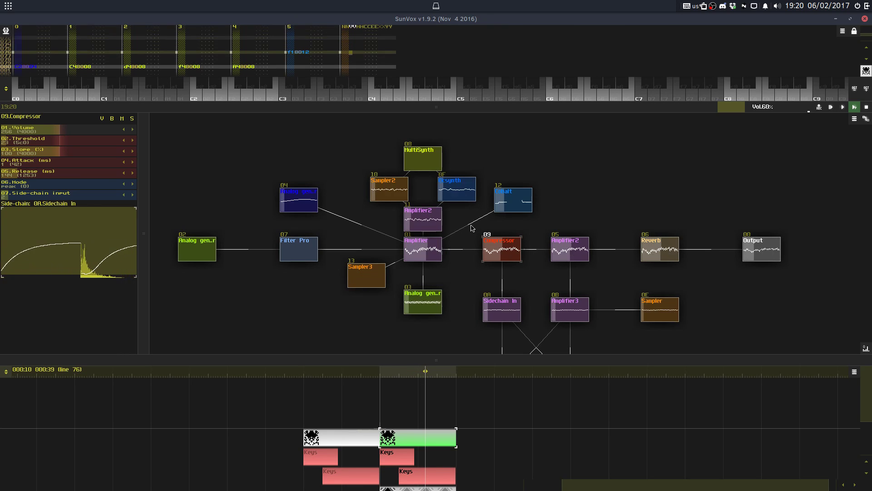
pyautogui.moveTo(370, 286); pyautogui.dragTo(359, 293)
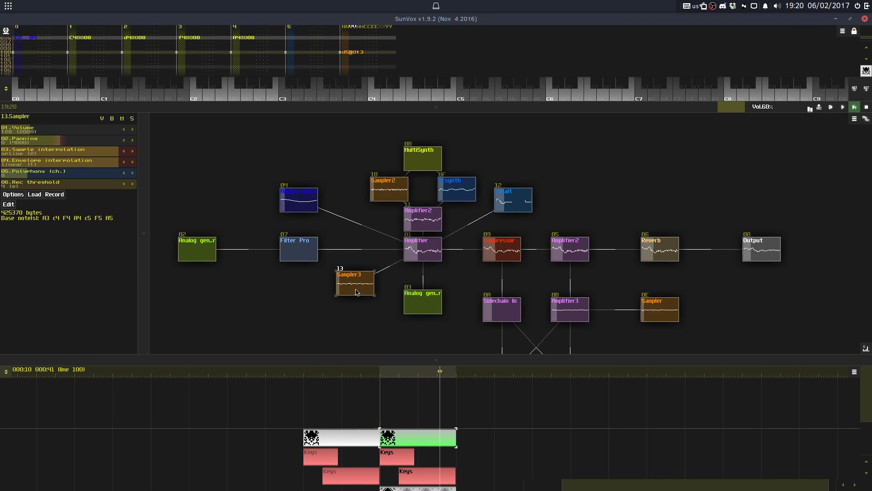
pyautogui.click(131, 118)
pyautogui.click(35, 194)
pyautogui.click(337, 154)
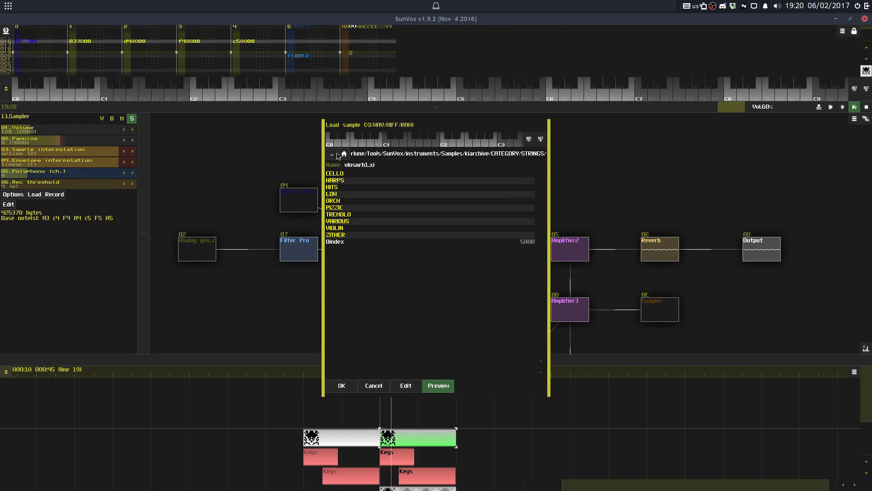
pyautogui.click(340, 182)
pyautogui.click(345, 178)
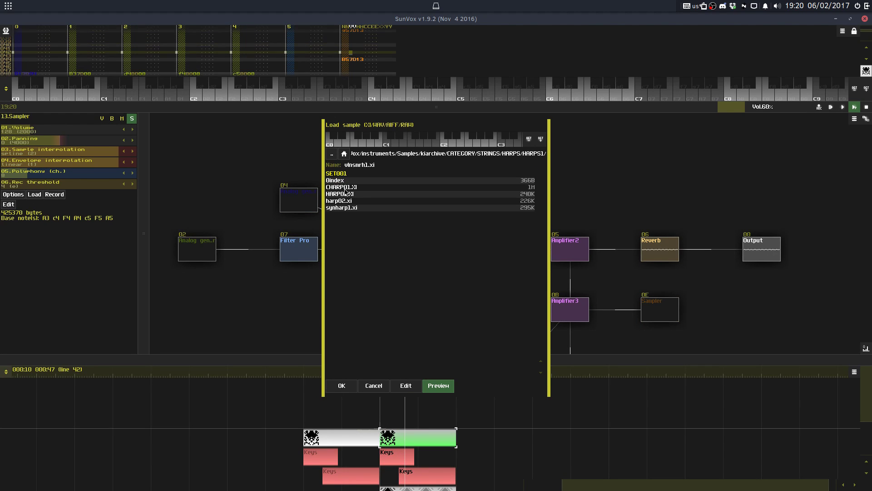
pyautogui.click(378, 390)
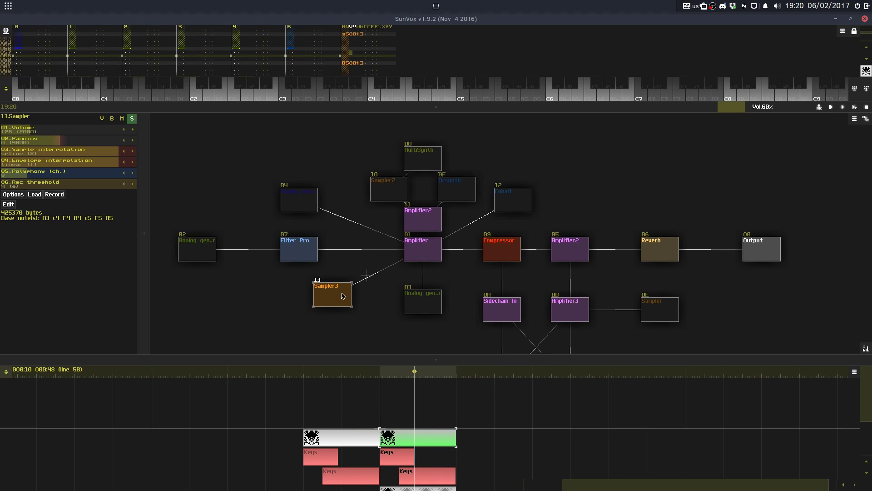
# Step: Insert an Echo module between Sampler3 and the Amplifier, and set its delay to 5 in line units
pyautogui.doubleClick(379, 278)
pyautogui.doubleClick(383, 234)
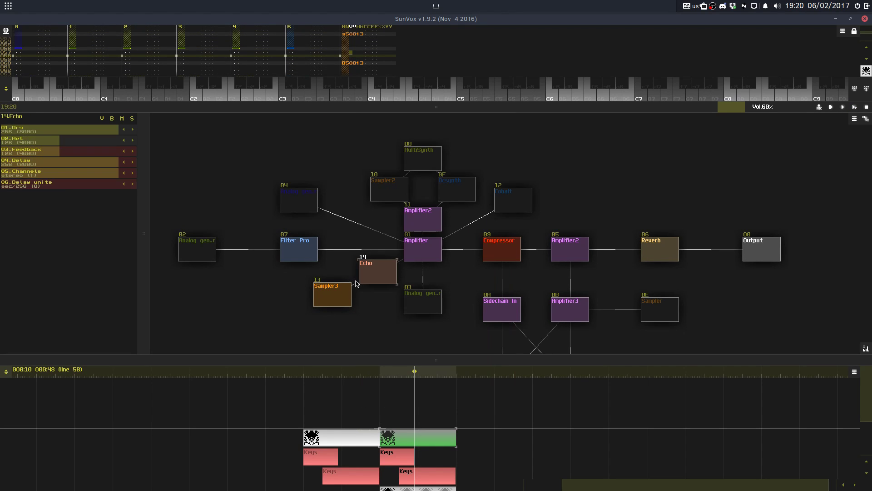
pyautogui.moveTo(333, 295); pyautogui.dragTo(299, 290)
pyautogui.click(362, 290)
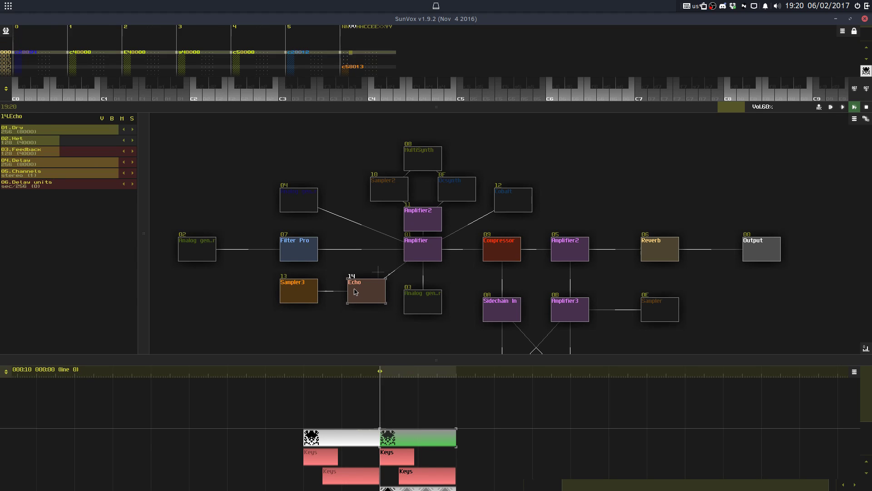
pyautogui.moveTo(71, 164); pyautogui.dragTo(15, 163)
pyautogui.scroll(4, 41, 183)
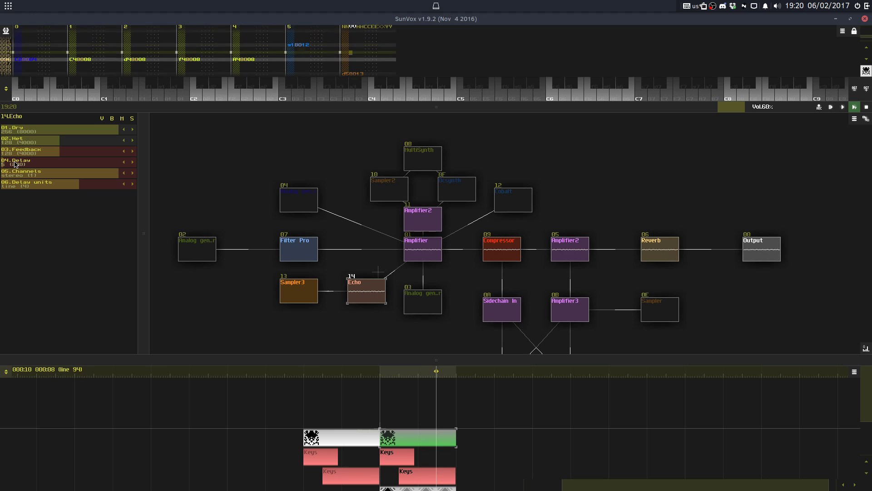
# Step: Reduce the Echo module's delay to 3 in line units
pyautogui.scroll(-2, 14, 165)
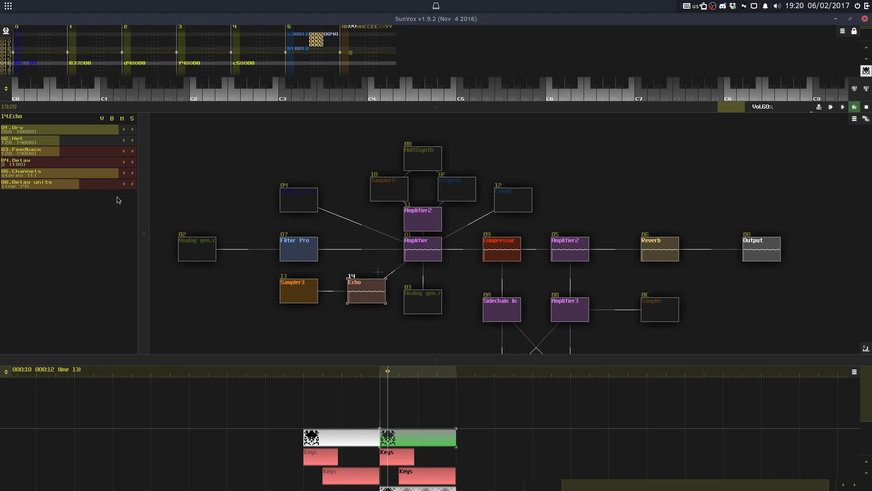
# Step: Enlarge the pattern editor, select all of track 6 and transpose its notes down one octave
pyautogui.moveTo(200, 108); pyautogui.dragTo(254, 220)
pyautogui.doubleClick(394, 112)
pyautogui.rightClick(395, 112)
pyautogui.click(402, 171)
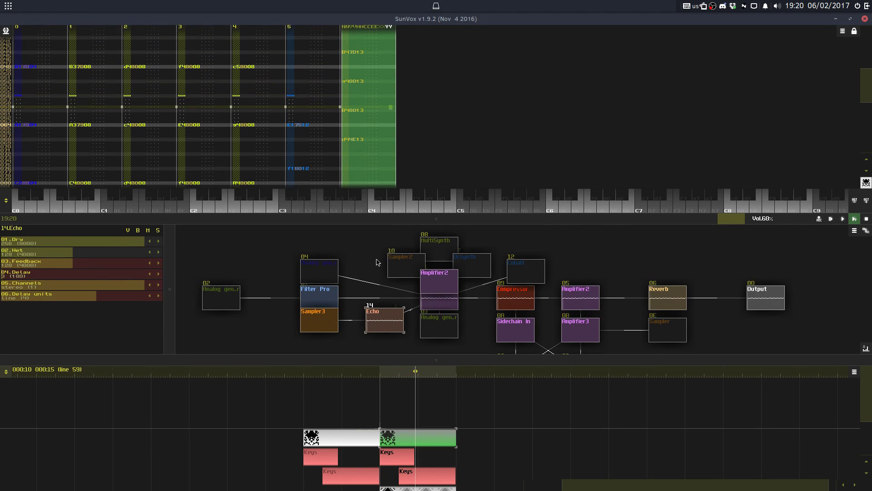
# Step: Unmute all modules and move Sampler3 and Echo lower, clear of the Filter Pro module
pyautogui.rightClick(211, 239)
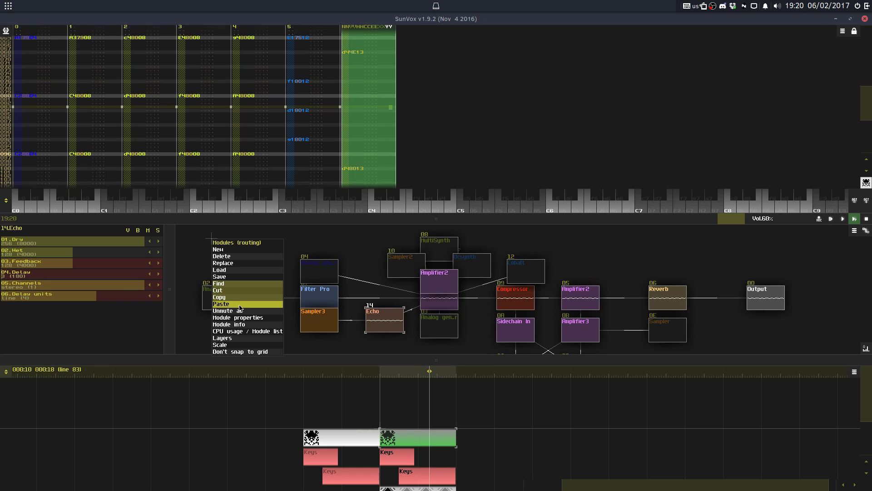
pyautogui.click(237, 313)
pyautogui.moveTo(318, 318); pyautogui.dragTo(318, 340)
pyautogui.moveTo(373, 325); pyautogui.dragTo(337, 342)
# Step: Set Sampler3's volume to 150
pyautogui.click(371, 341)
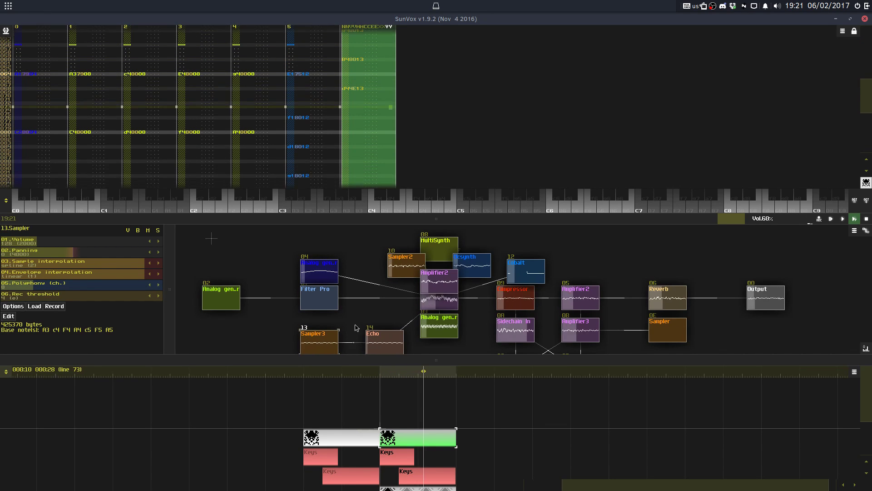
pyautogui.moveTo(44, 241); pyautogui.dragTo(53, 245)
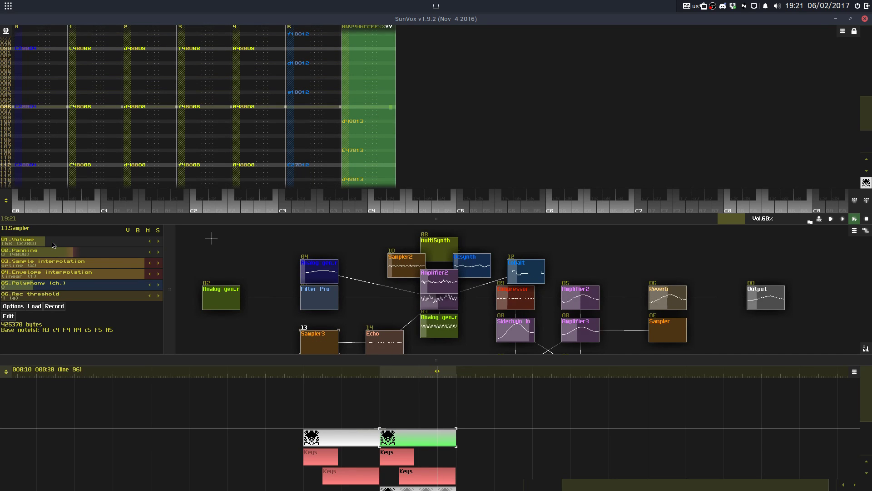
pyautogui.click(377, 265)
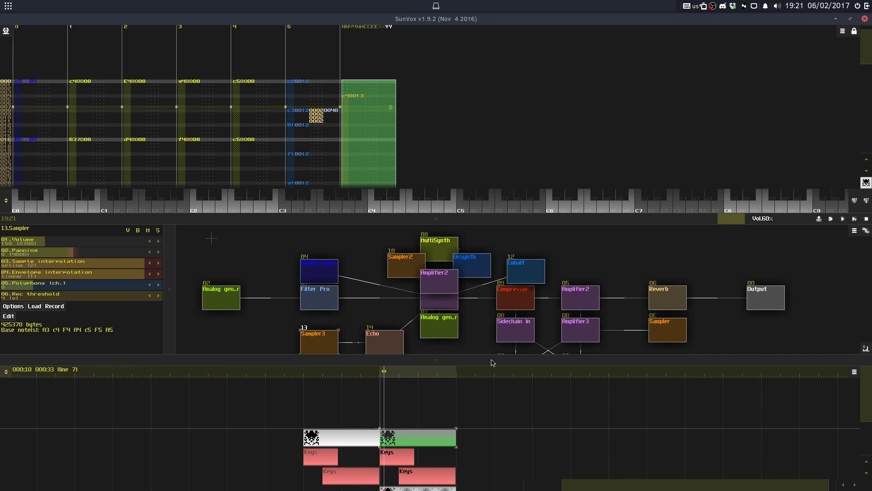
# Step: Enlarge the timeline and duplicate the second section's patterns directly after the originals
pyautogui.moveTo(493, 362); pyautogui.dragTo(487, 144)
pyautogui.scroll(1, 478, 291)
pyautogui.moveTo(493, 293)
pyautogui.mouseDown()
pyautogui.moveTo(333, 448)
pyautogui.moveTo(353, 444)
pyautogui.mouseUp()
pyautogui.hotkey('ctrl', 'd')
pyautogui.click(485, 447)
# Step: Delete the duplicate of the main melody pattern from the new section, and select the original main pattern
pyautogui.click(509, 330)
pyautogui.press('Delete')
pyautogui.press('Return')
pyautogui.click(457, 333)
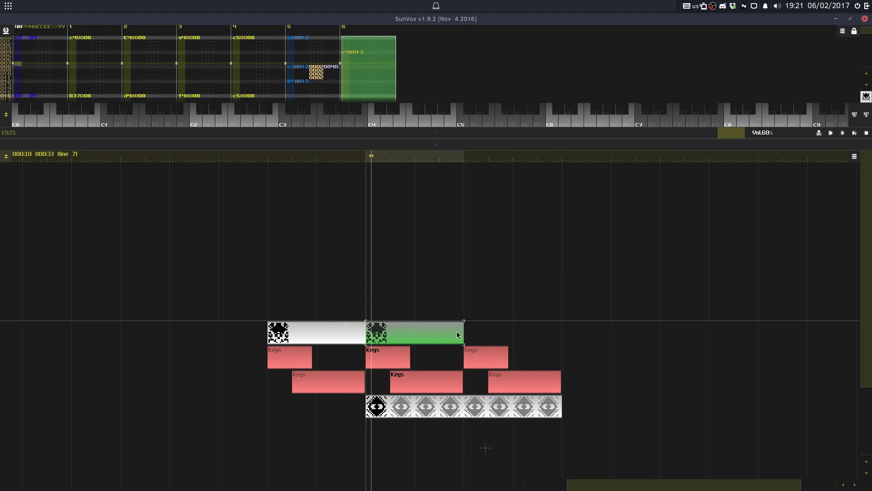
# Step: Duplicate the selected spider-icon pattern directly after itself on the timeline and enlarge the module area
pyautogui.hotkey('ctrl', 'c')
pyautogui.hotkey('ctrl', 'v')
pyautogui.moveTo(463, 442); pyautogui.dragTo(491, 330)
pyautogui.moveTo(463, 133); pyautogui.dragTo(450, 100)
pyautogui.moveTo(358, 159); pyautogui.dragTo(387, 182)
pyautogui.moveTo(374, 102); pyautogui.dragTo(383, 236)
# Step: Play the song while soloing Analog generator 04, Analog generator 02 and MultiSynth in turn, leaving MultiSynth soloed
pyautogui.click(363, 306)
pyautogui.moveTo(376, 284); pyautogui.dragTo(369, 272)
pyautogui.click(160, 245)
pyautogui.press('space')
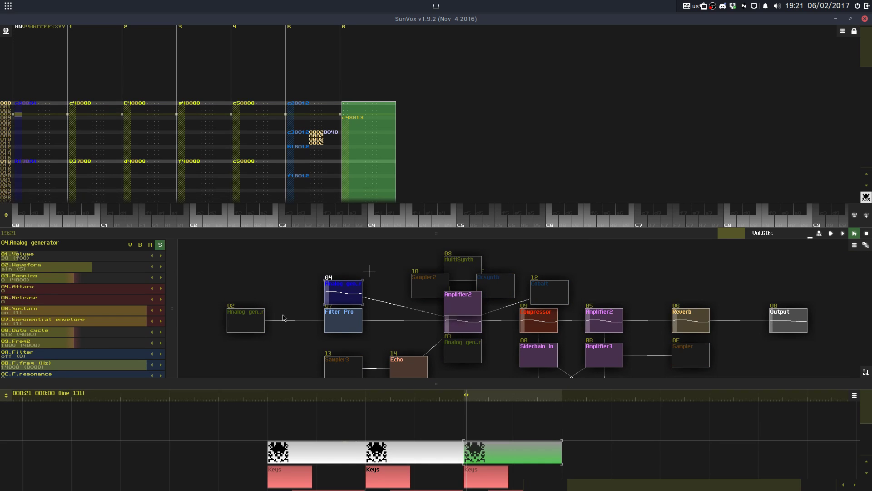
pyautogui.click(247, 320)
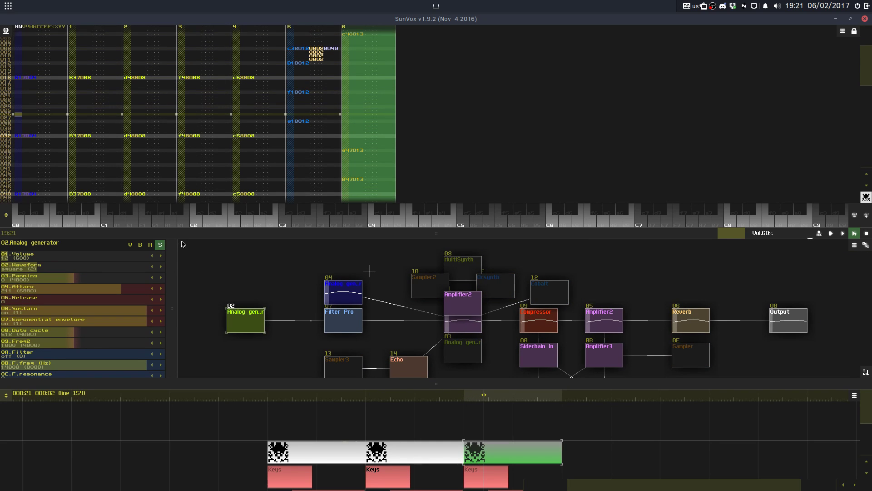
pyautogui.click(160, 245)
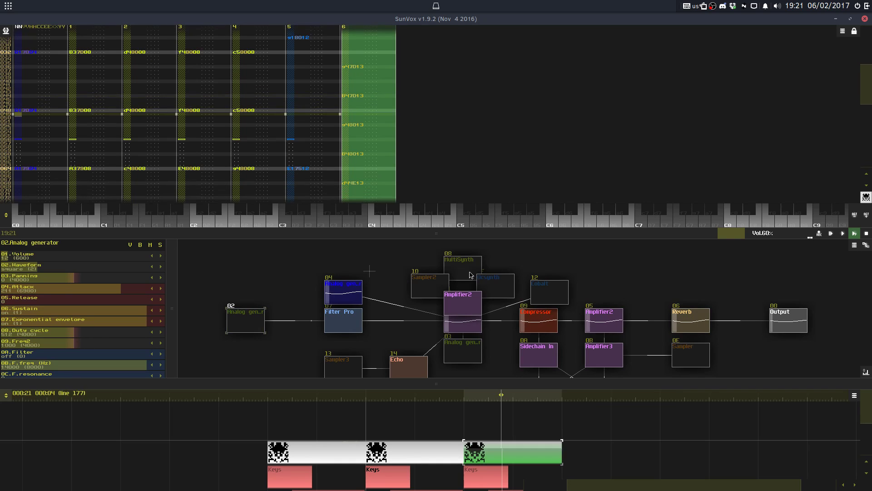
pyautogui.click(470, 271)
pyautogui.click(160, 245)
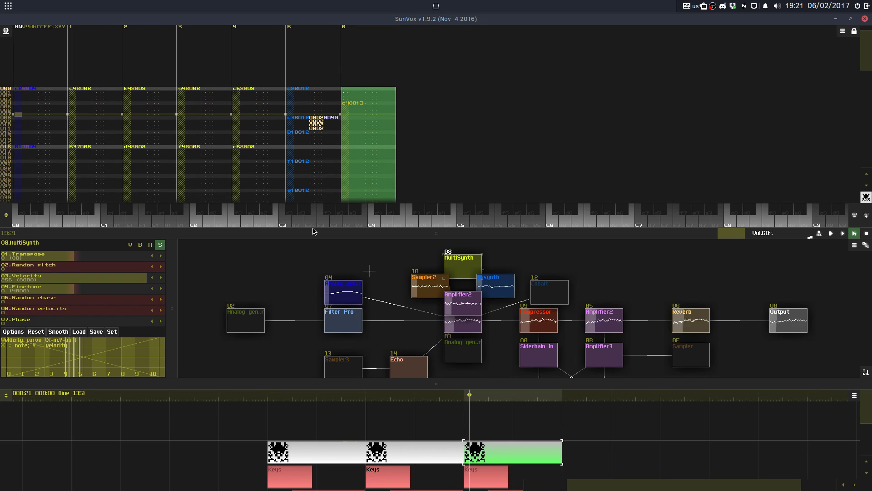
# Step: Save the project and clear the bass notes from track 0 of the copied pattern, readjusting the module area's height
pyautogui.hotkey('ctrl', 's')
pyautogui.click(381, 262)
pyautogui.moveTo(382, 236); pyautogui.dragTo(384, 329)
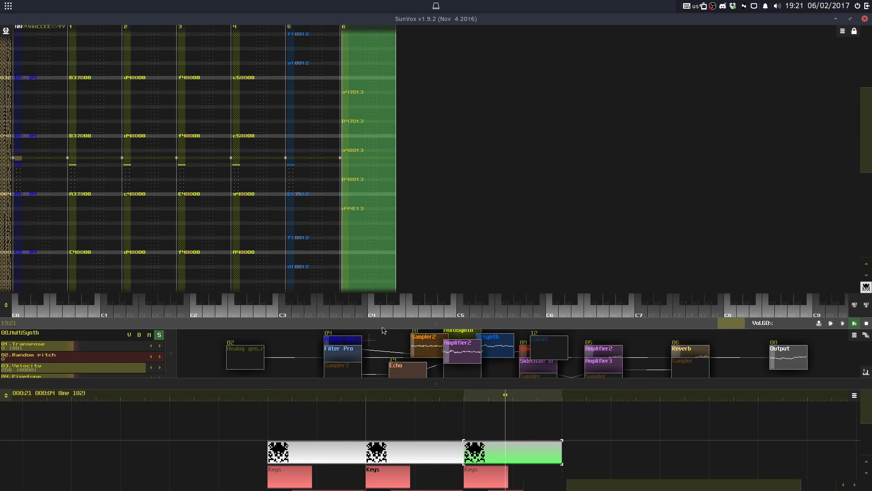
pyautogui.moveTo(384, 329); pyautogui.dragTo(384, 179)
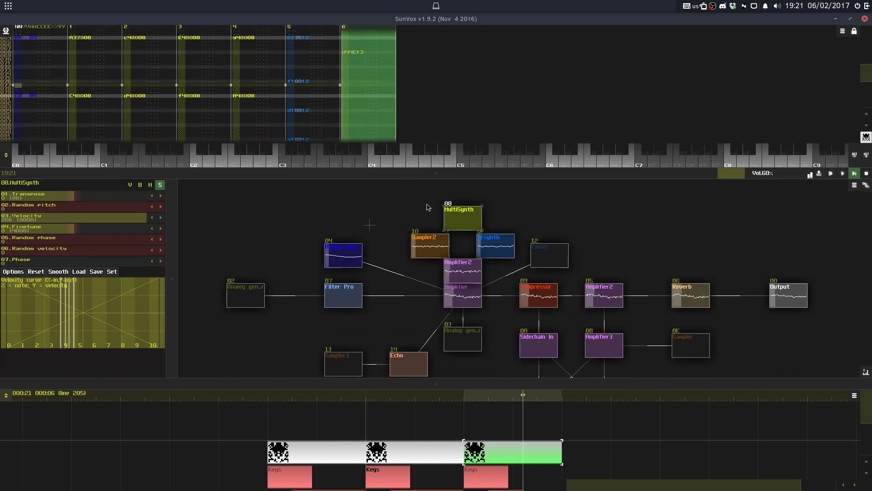
pyautogui.click(354, 260)
pyautogui.moveTo(296, 178); pyautogui.dragTo(423, 222)
pyautogui.click(453, 244)
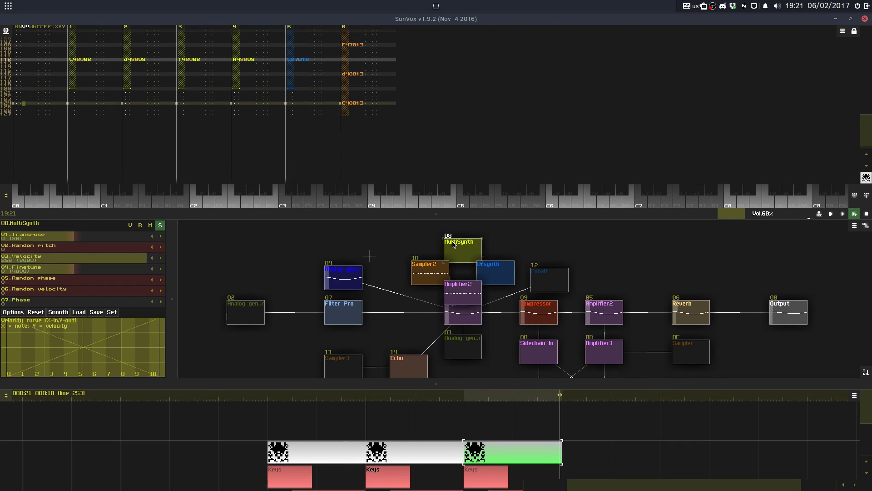
pyautogui.press('space')
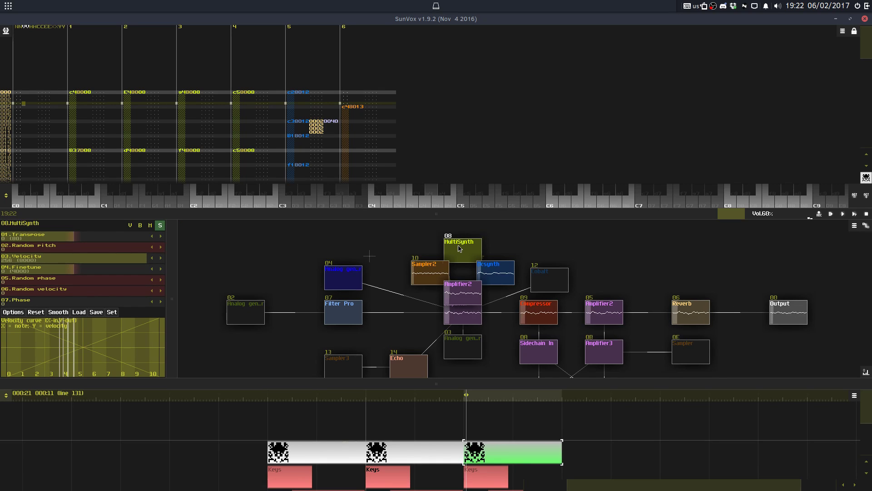
# Step: Replace the opening chord at line 000 in tracks 1 to 4 with G3, B3, D4 and G4, undoing wrong entries
pyautogui.press('Right')
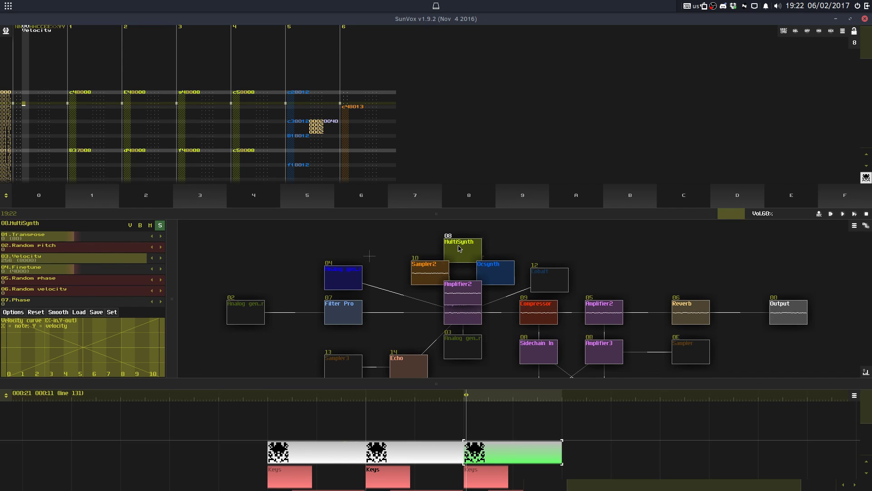
pyautogui.click(78, 74)
pyautogui.click(158, 64)
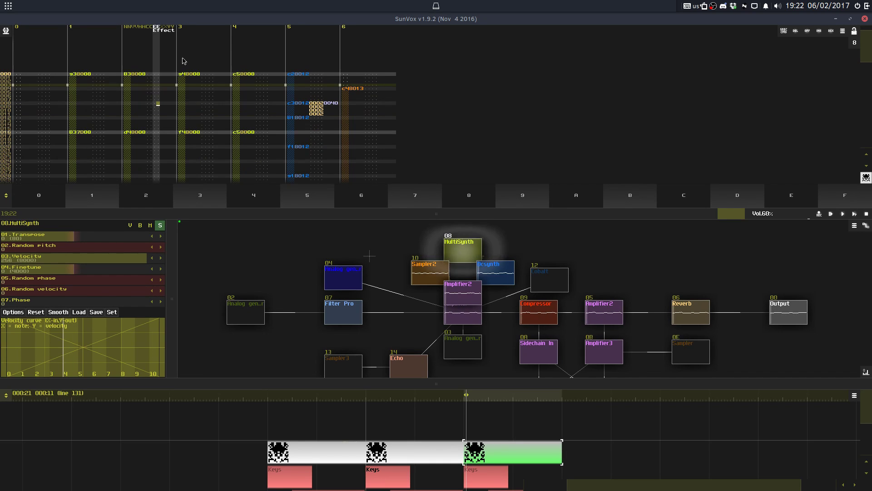
pyautogui.click(204, 52)
pyautogui.click(235, 40)
pyautogui.click(235, 39)
pyautogui.click(236, 54)
pyautogui.hotkey('ctrl', 'z')
pyautogui.hotkey('ctrl', 'z')
pyautogui.hotkey('ctrl', 'z')
pyautogui.press('t')
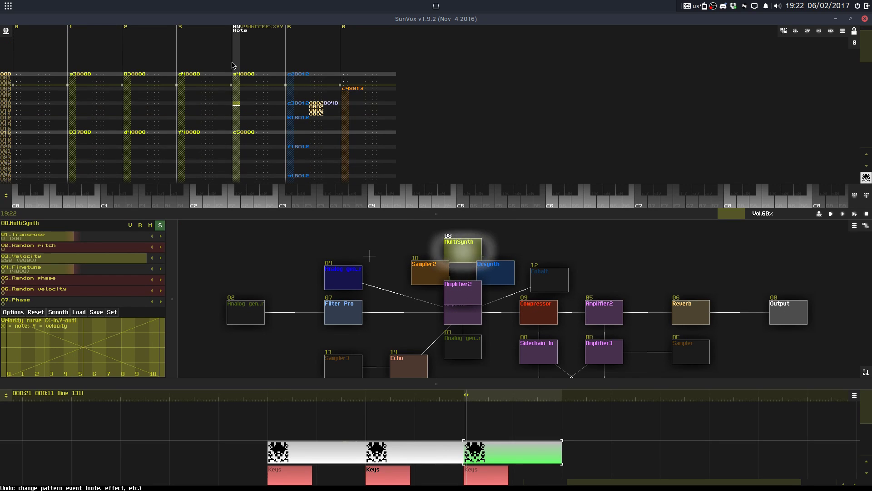
# Step: Set the edit step to 1, enlarge the pattern editor and play the edited pattern
pyautogui.hotkey('ctrl', '1')
pyautogui.moveTo(448, 214); pyautogui.dragTo(450, 338)
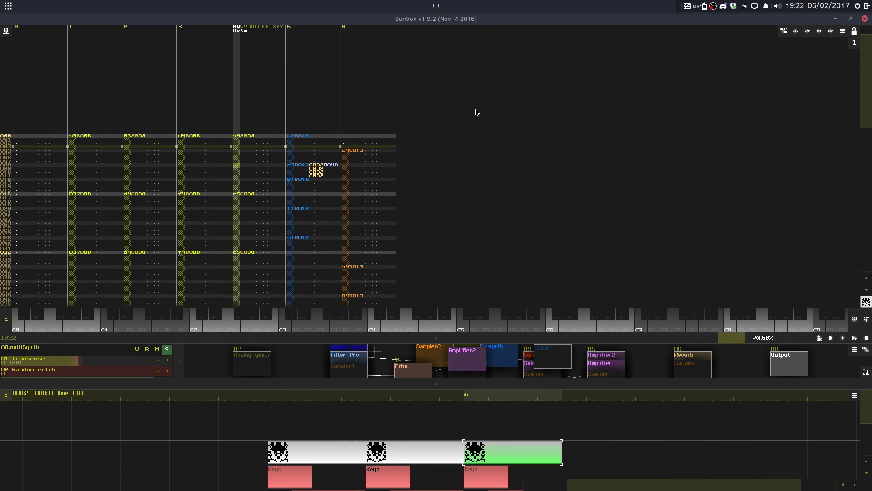
pyautogui.press('space')
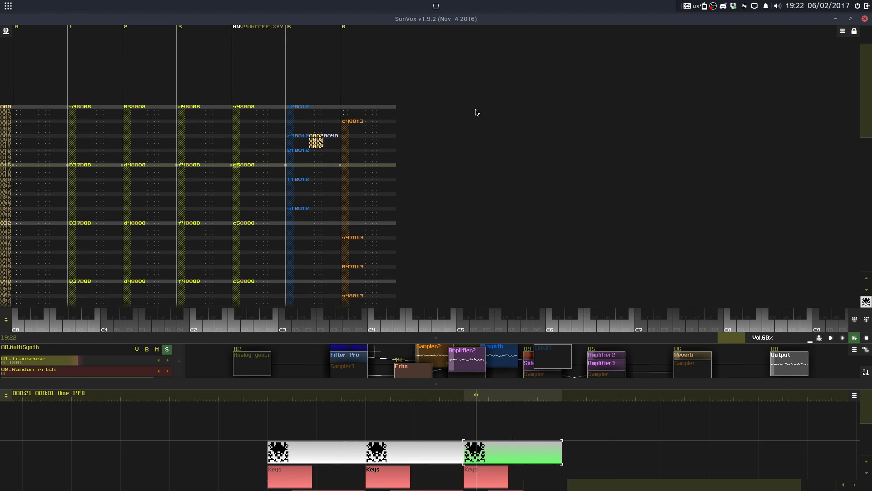
# Step: Play the second spider pattern and the edited third one to compare their opening chords
pyautogui.click(235, 166)
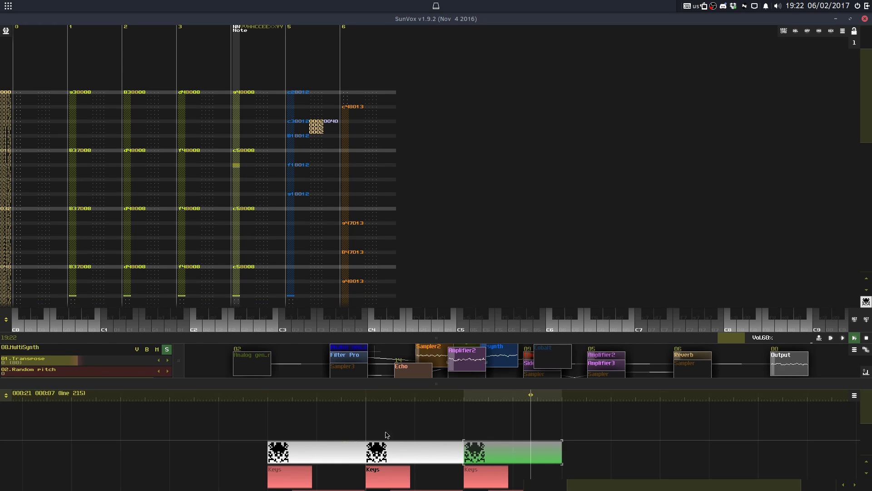
pyautogui.click(405, 443)
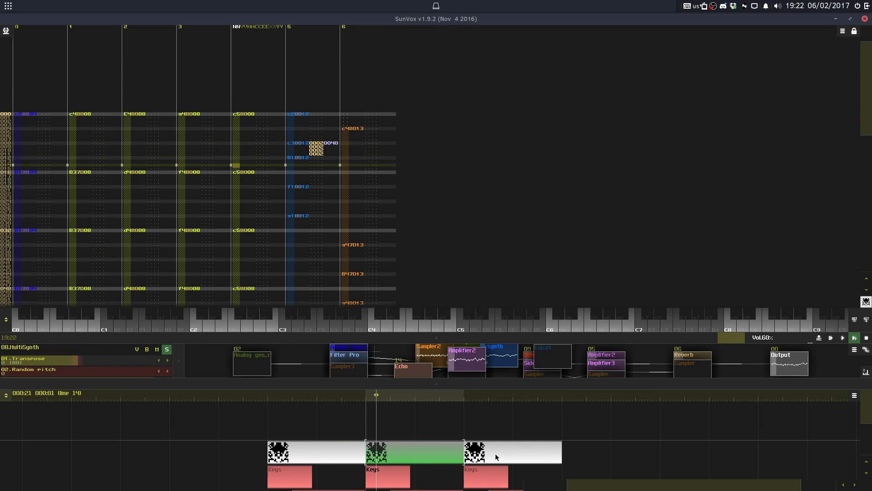
pyautogui.click(495, 453)
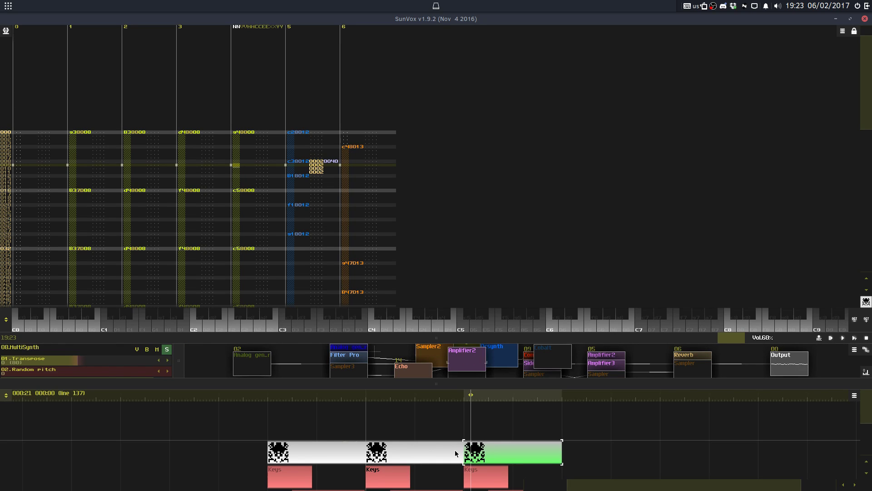
pyautogui.press('space')
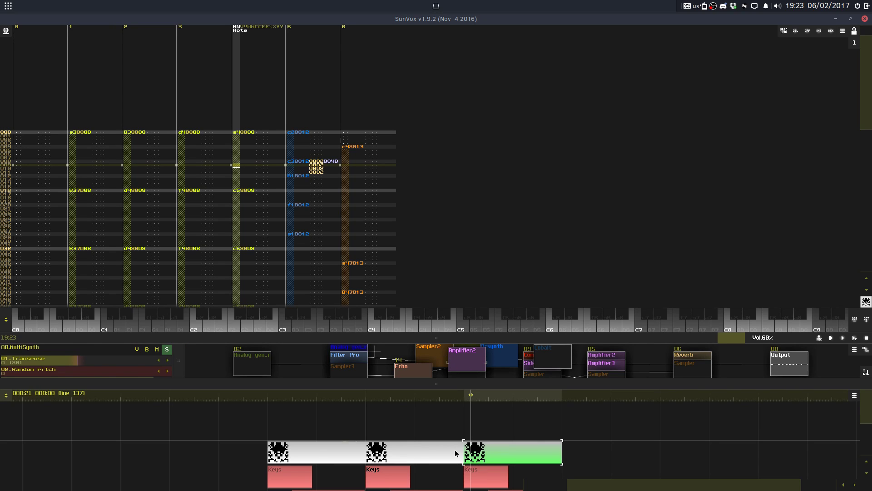
pyautogui.moveTo(126, 104); pyautogui.dragTo(137, 143)
pyautogui.press('space')
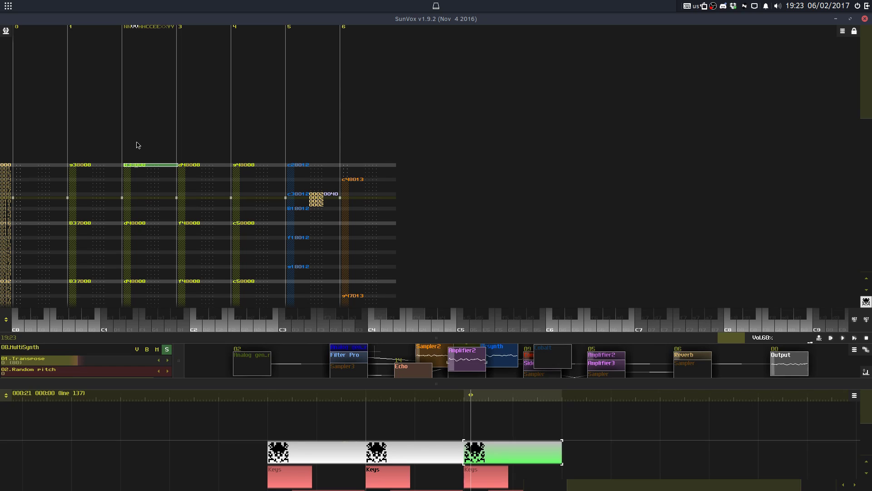
pyautogui.click(137, 145)
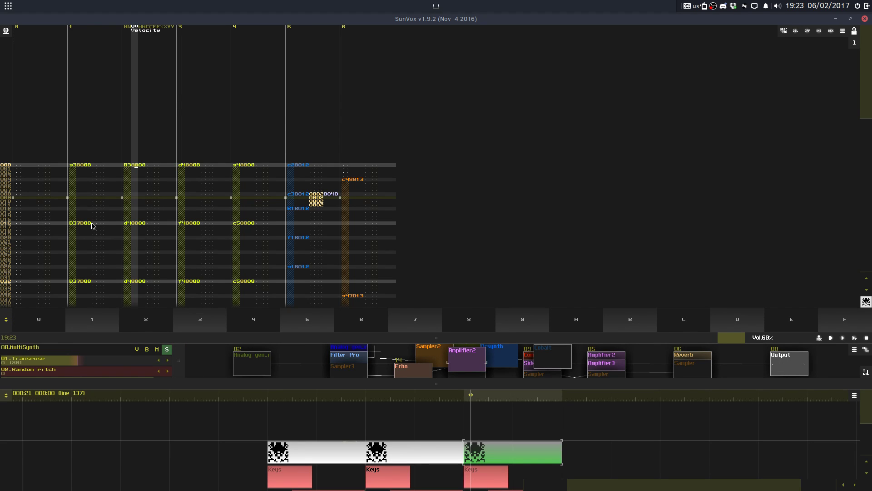
# Step: Enter a second chord of F3, B3, C4 and F4 in tracks 1 to 4 of the third pattern
pyautogui.click(92, 226)
pyautogui.click(138, 162)
pyautogui.click(193, 161)
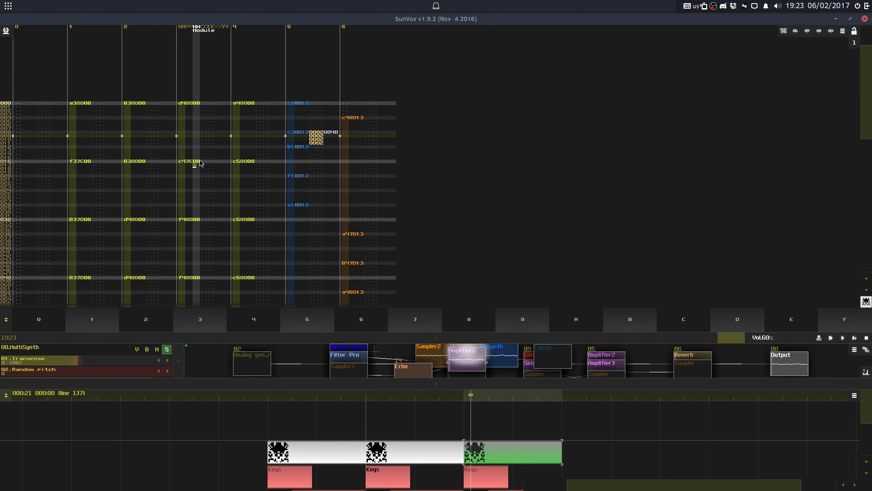
pyautogui.click(245, 162)
pyautogui.click(244, 169)
pyautogui.press('space')
# Step: Move the second chord to line 032 in tracks 1 to 4 and delete the repeated chords between the chord changes
pyautogui.moveTo(238, 205); pyautogui.dragTo(242, 236)
pyautogui.press('Delete')
pyautogui.click(81, 206)
pyautogui.press('Delete')
pyautogui.click(79, 212)
pyautogui.moveTo(109, 217); pyautogui.dragTo(95, 288)
pyautogui.press('Delete')
pyautogui.press('Delete')
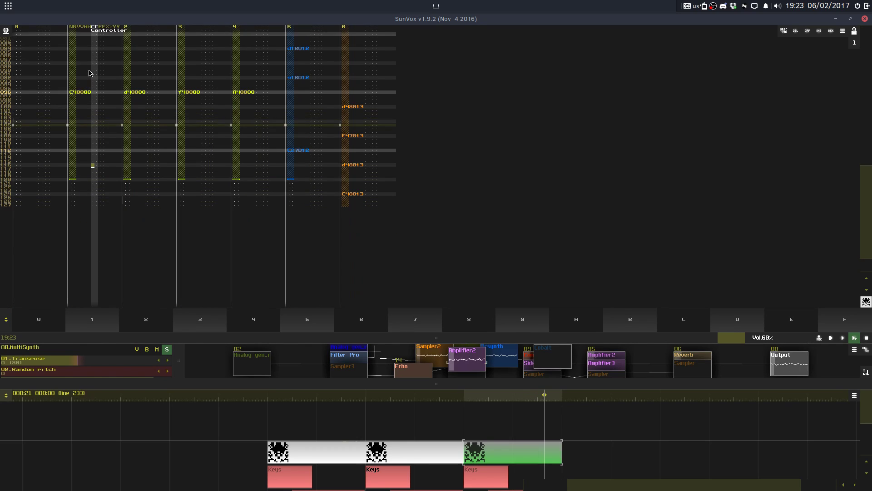
# Step: Play back the third pattern and examine its chord progression in tracks 1 to 4
pyautogui.click(90, 72)
pyautogui.click(89, 71)
pyautogui.click(90, 73)
pyautogui.click(89, 104)
pyautogui.click(89, 104)
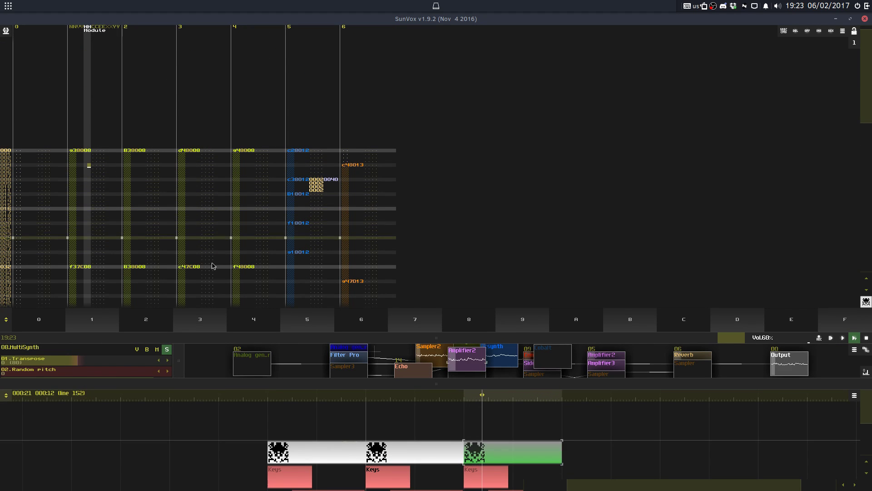
pyautogui.click(164, 281)
pyautogui.moveTo(73, 35); pyautogui.dragTo(242, 187)
pyautogui.moveTo(98, 129); pyautogui.dragTo(248, 129)
pyautogui.click(220, 155)
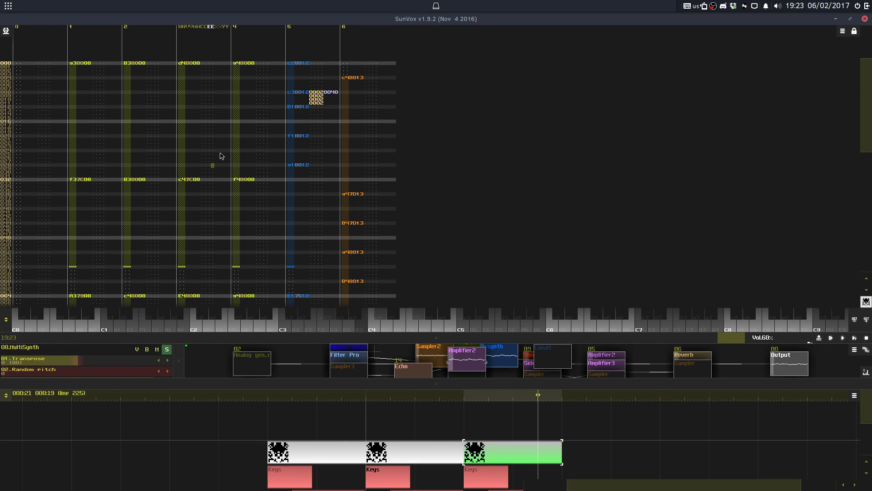
# Step: Select the second spider pattern and audition candidate chord notes on the MultiSynth without recording them
pyautogui.click(468, 454)
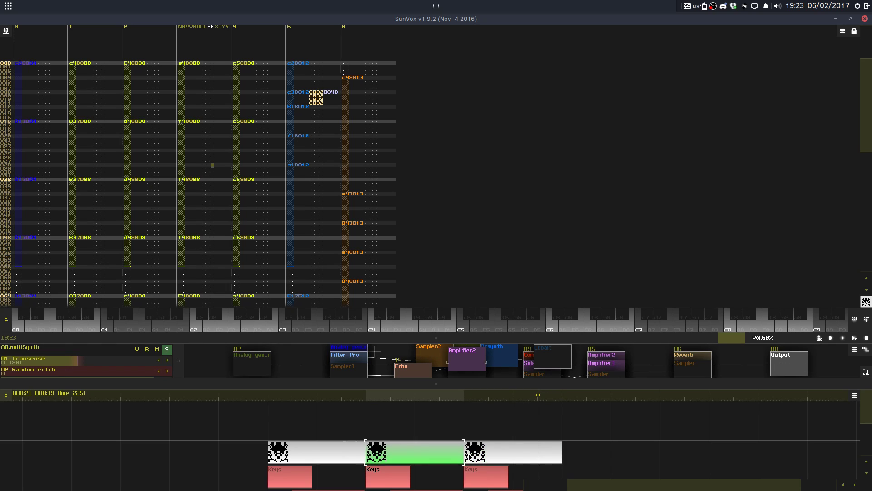
pyautogui.press('c')
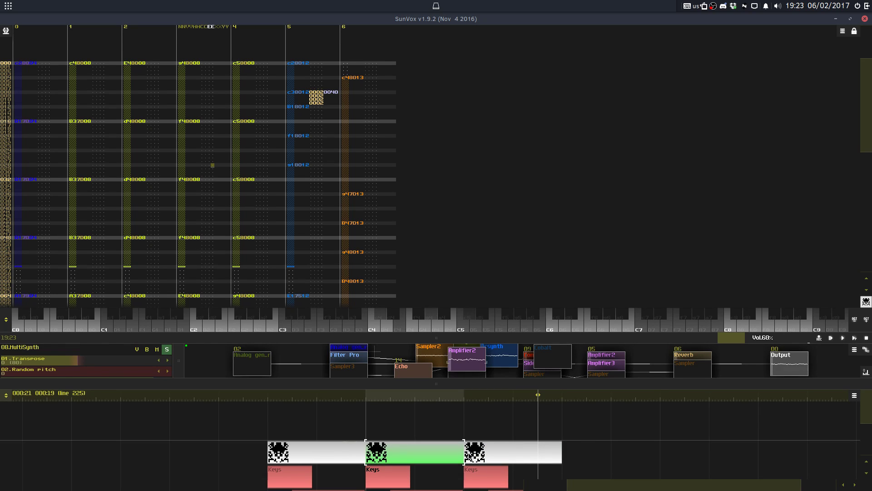
pyautogui.press('m')
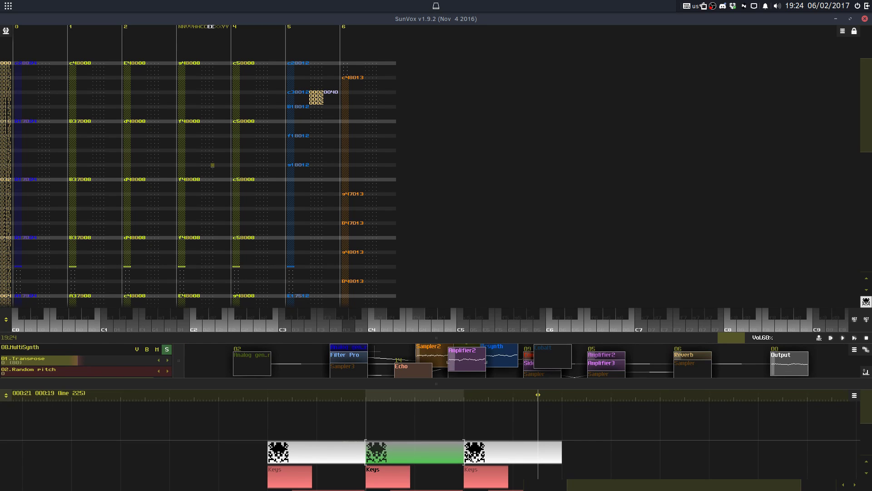
pyautogui.press('c')
pyautogui.press('q')
pyautogui.press('c')
pyautogui.press('m')
pyautogui.press('c')
pyautogui.press('m')
pyautogui.press('c')
pyautogui.press('m')
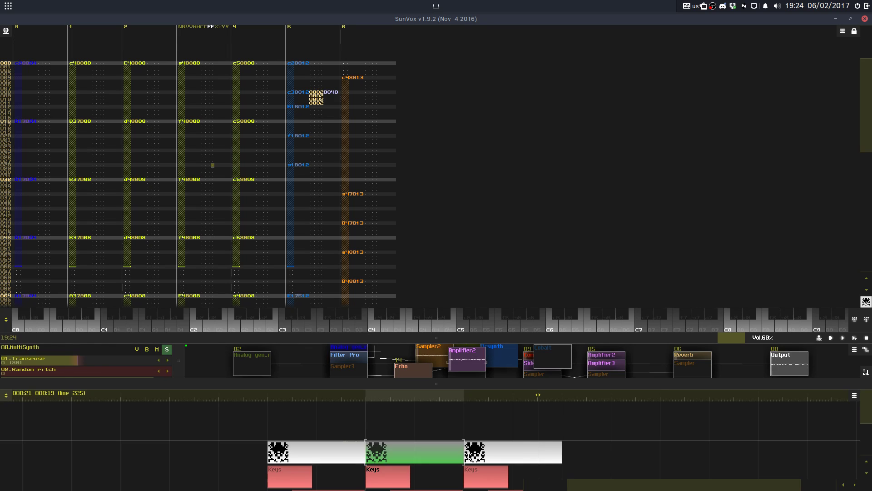
pyautogui.press('3')
pyautogui.press('e')
pyautogui.press('m')
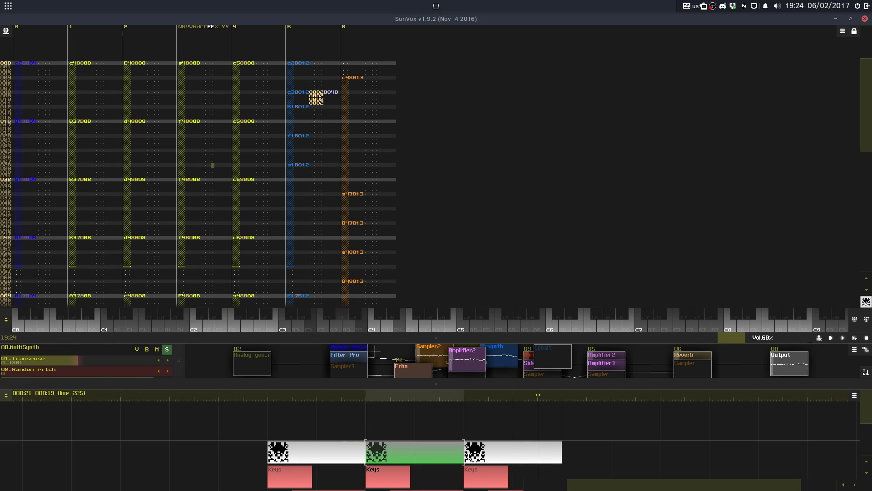
pyautogui.press('3')
pyautogui.press('m')
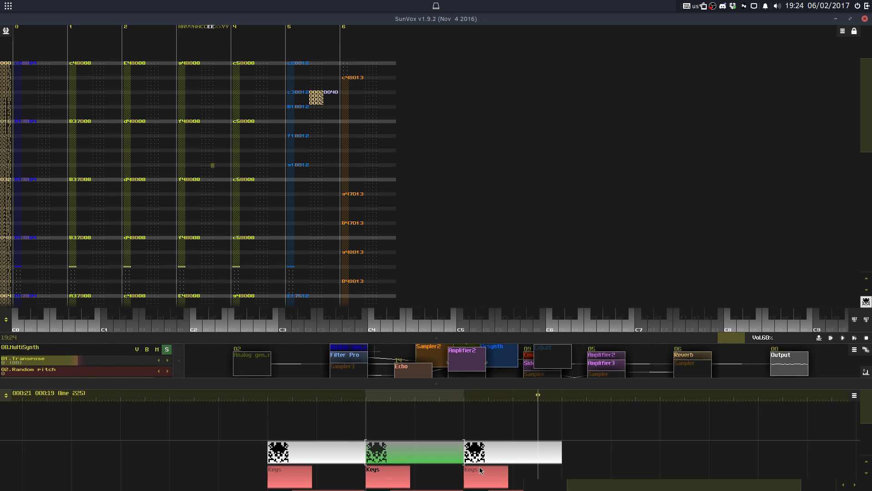
# Step: Replace the third pattern's chord at line 064 in tracks 1 to 4 with D3, G3, B3 and D4 and play it
pyautogui.click(471, 456)
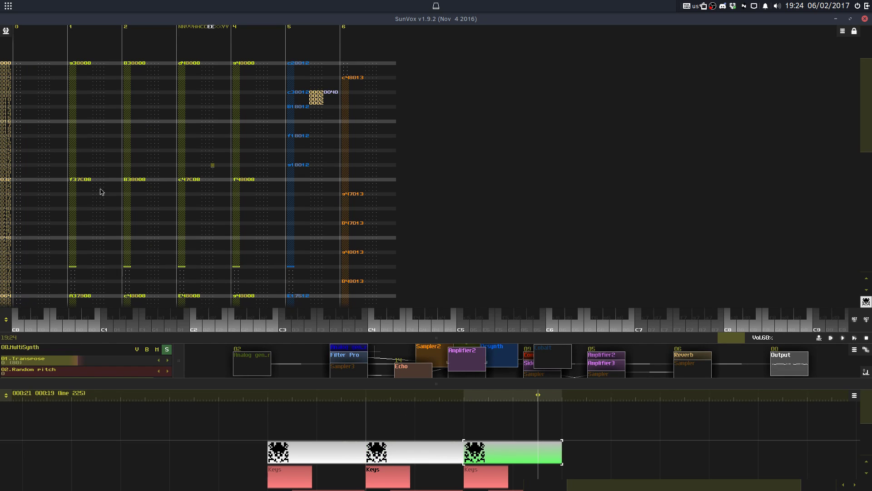
pyautogui.click(86, 296)
pyautogui.press('d')
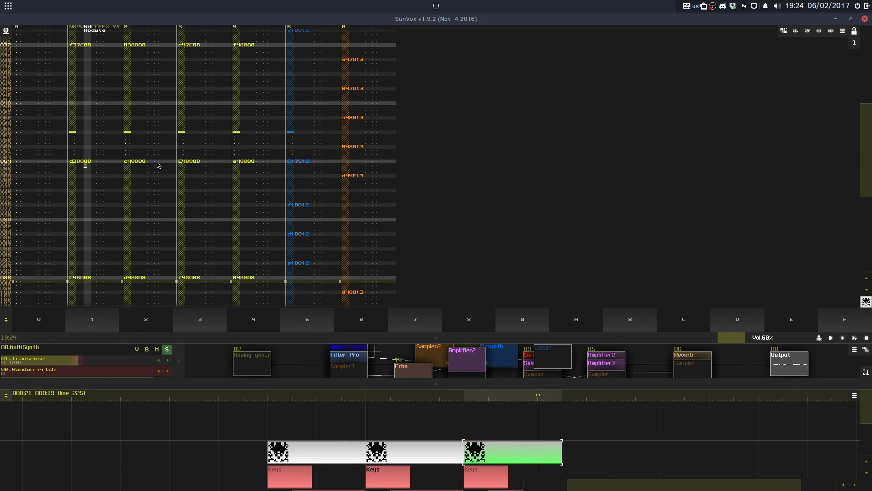
pyautogui.click(158, 163)
pyautogui.press('h')
pyautogui.click(195, 162)
pyautogui.click(198, 163)
pyautogui.click(201, 168)
pyautogui.press('m')
pyautogui.click(233, 161)
pyautogui.press('3')
pyautogui.press('F9')
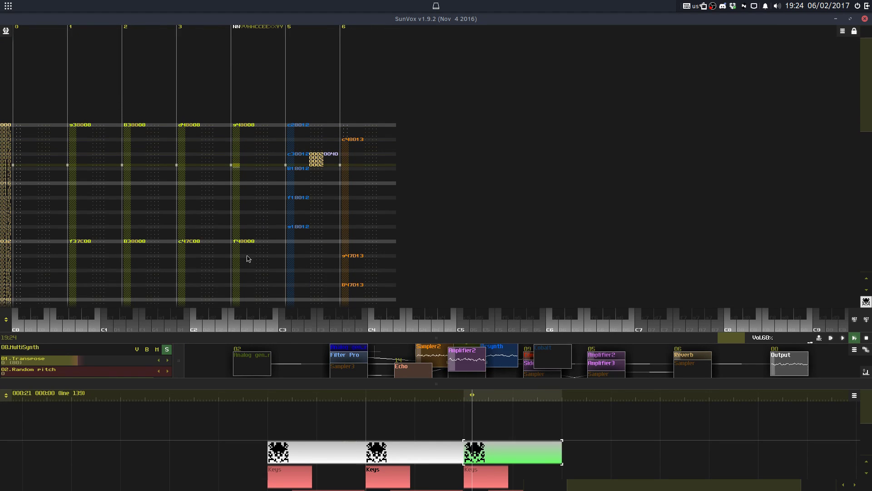
# Step: Transpose the chord at line 064 in tracks 1 to 4 up by 12 semitones
pyautogui.moveTo(247, 168)
pyautogui.mouseDown()
pyautogui.moveTo(115, 191)
pyautogui.moveTo(83, 151)
pyautogui.mouseUp()
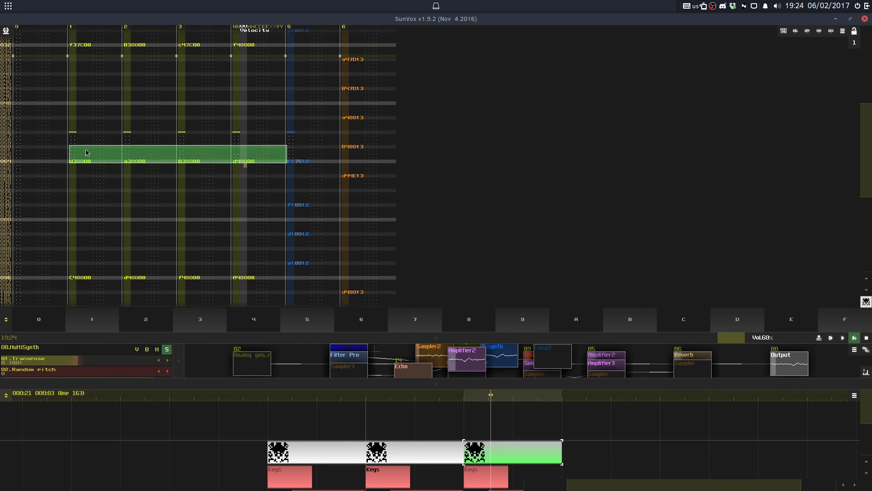
pyautogui.rightClick(101, 170)
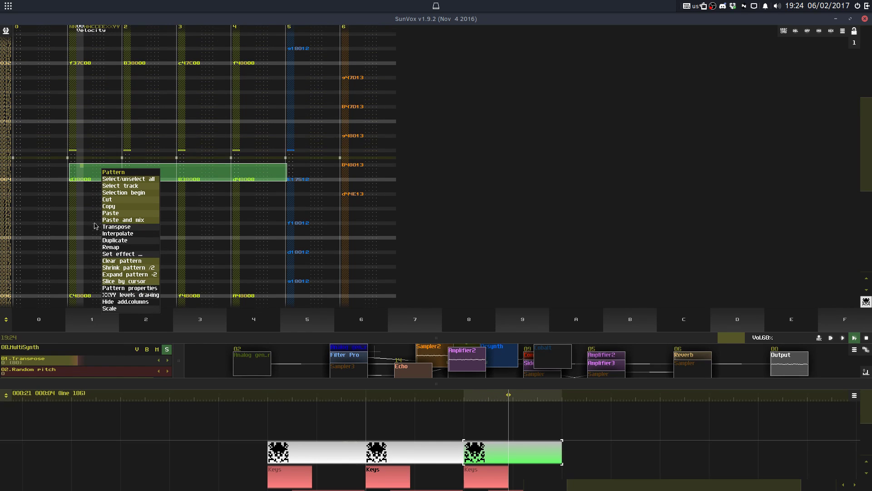
pyautogui.moveTo(76, 180); pyautogui.dragTo(252, 183)
pyautogui.rightClick(201, 184)
pyautogui.click(232, 243)
pyautogui.click(424, 262)
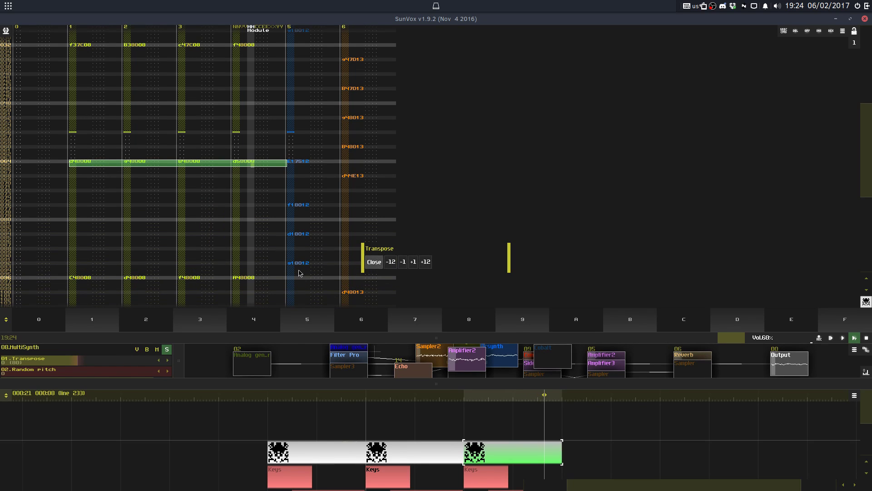
# Step: Replace the third pattern's chord at line 096 in tracks 1 to 4 with C4, E4, G4 and C5, clearing stray notes below it
pyautogui.click(93, 274)
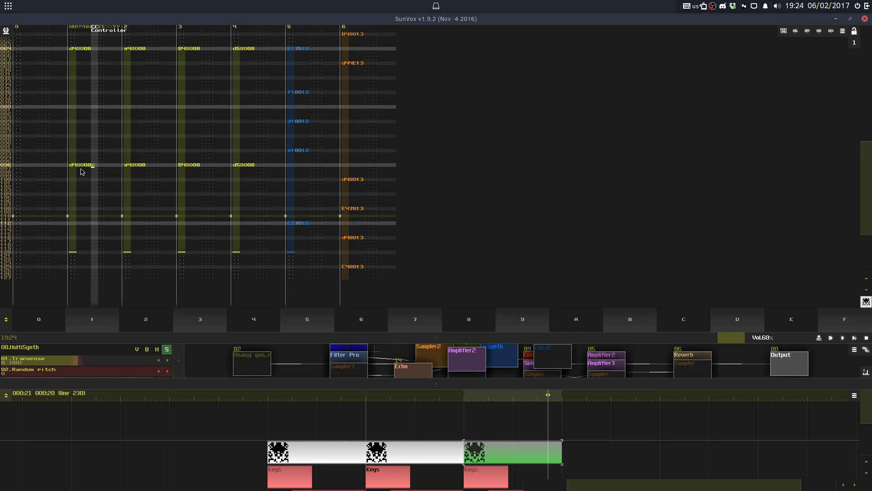
pyautogui.press('space')
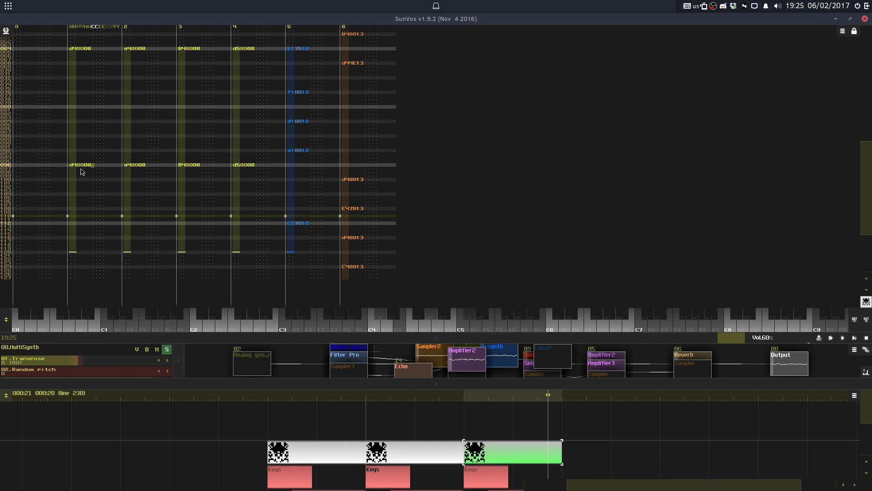
pyautogui.press('space')
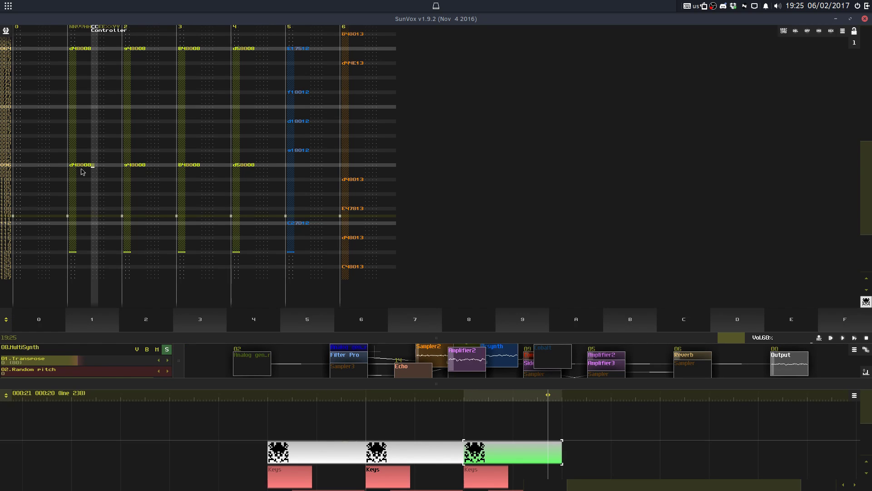
pyautogui.click(137, 162)
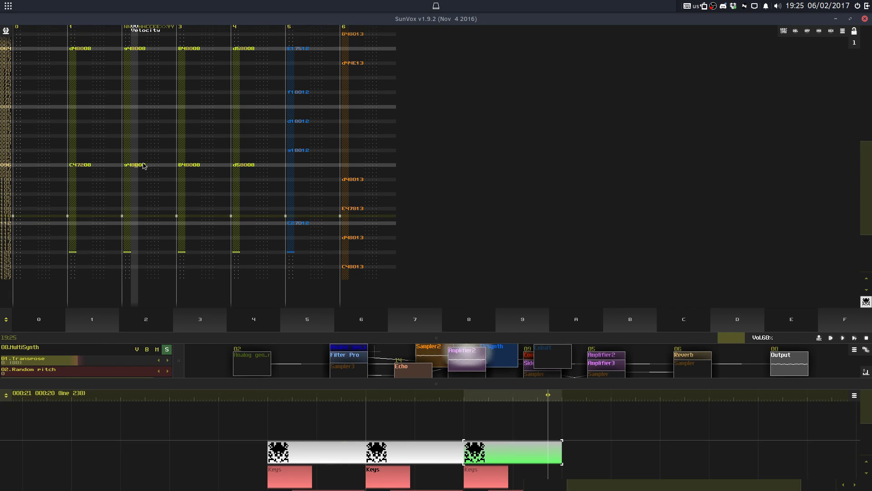
pyautogui.click(190, 159)
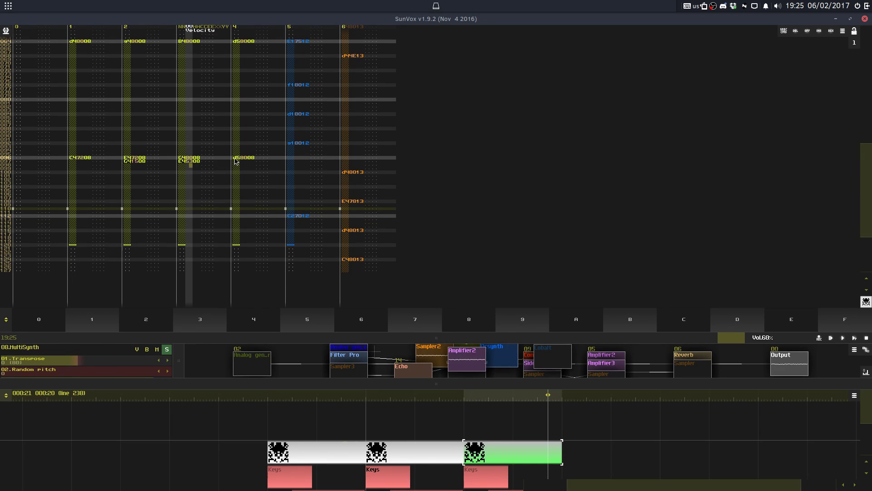
pyautogui.click(236, 164)
pyautogui.moveTo(236, 164); pyautogui.dragTo(117, 181)
pyautogui.press('Delete')
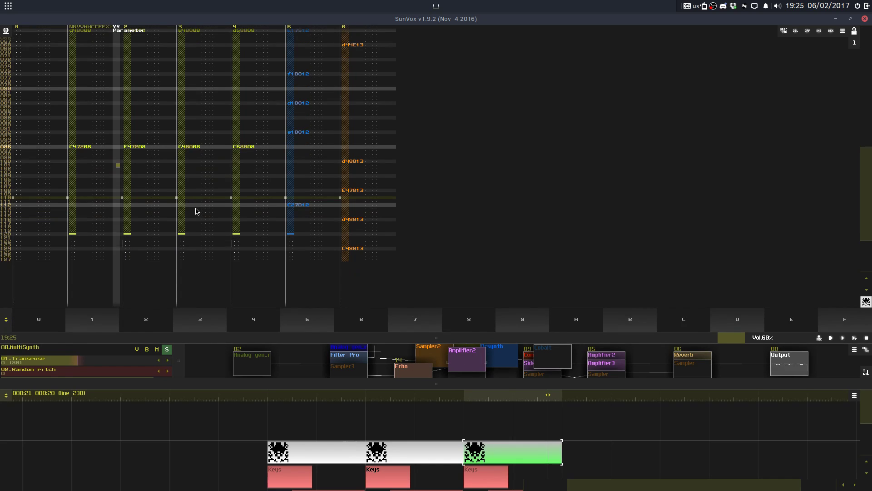
# Step: Copy the notes of track 1 into the empty track 0 of the third pattern
pyautogui.press('F10')
pyautogui.press('space')
pyautogui.click(86, 165)
pyautogui.hotkey('ctrl', 'a')
pyautogui.click(43, 150)
pyautogui.hotkey('ctrl', 'v')
pyautogui.hotkey('ctrl', 'l')
# Step: Remap the notes selected in track 0 from module 8, the MultiSynth, to the dark blue generator module
pyautogui.rightClick(43, 142)
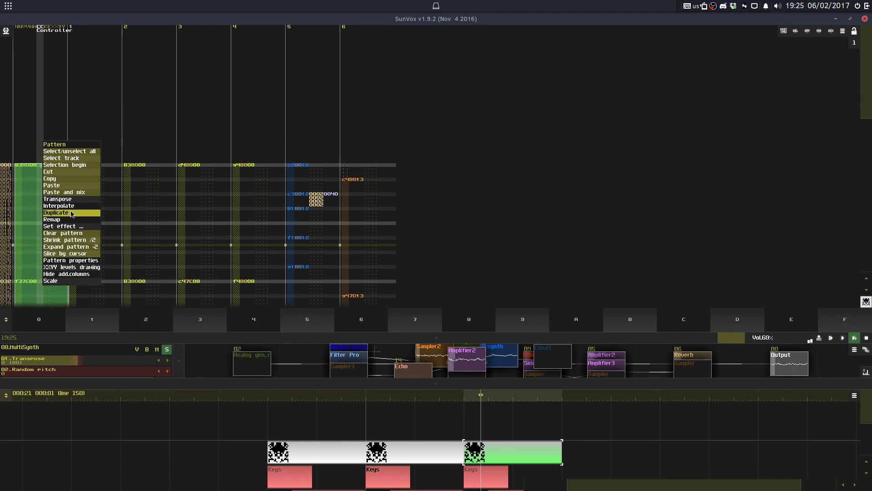
pyautogui.click(55, 221)
pyautogui.moveTo(400, 339); pyautogui.dragTo(397, 240)
pyautogui.click(393, 269)
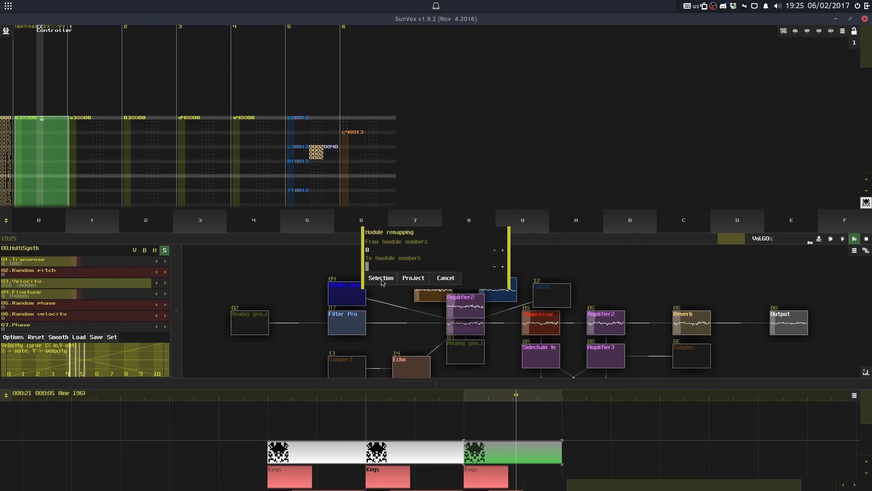
pyautogui.click(385, 277)
# Step: Transpose the notes in track 0 of the third pattern down by 12 semitones
pyautogui.press('space')
pyautogui.rightClick(152, 157)
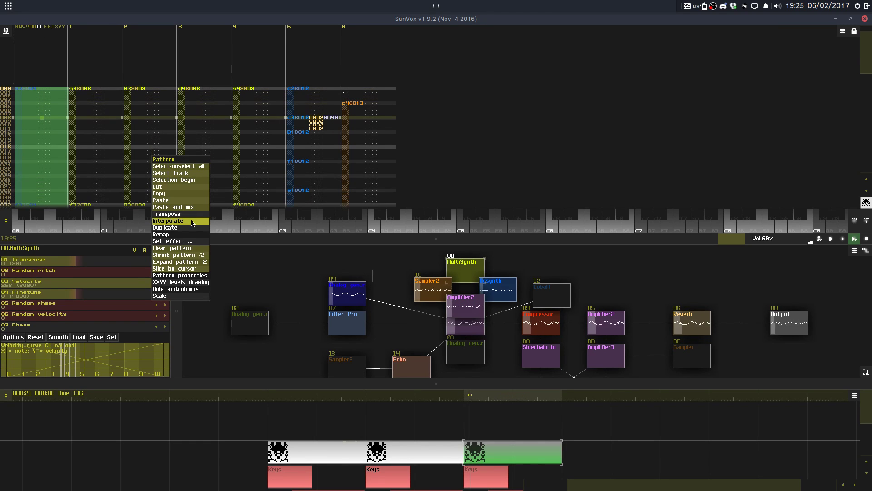
pyautogui.click(191, 214)
pyautogui.click(391, 262)
pyautogui.click(374, 261)
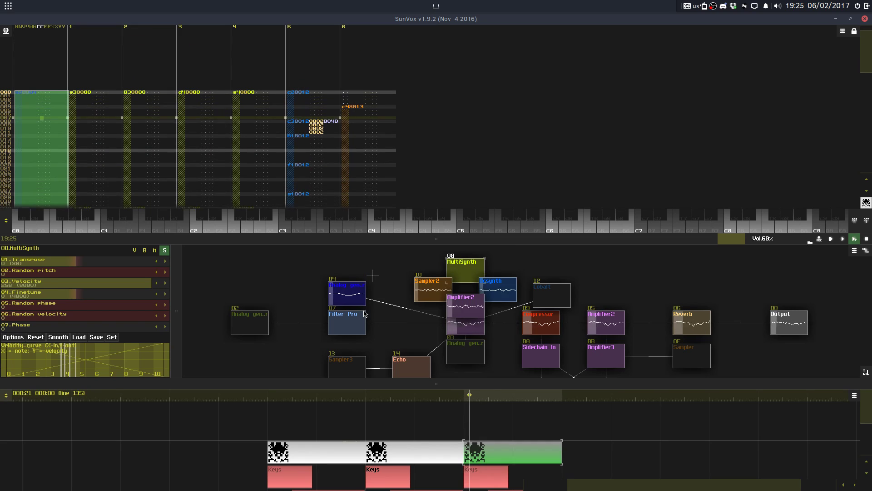
pyautogui.click(268, 164)
pyautogui.moveTo(229, 238); pyautogui.dragTo(242, 401)
pyautogui.press('space')
pyautogui.click(438, 465)
pyautogui.click(513, 468)
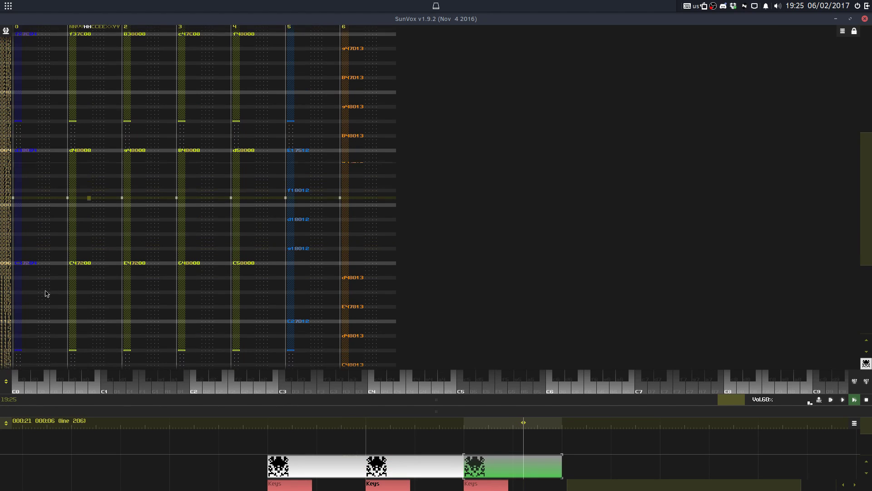
# Step: Transpose track 0 down by another 12 semitones and save the song over Streamin4.sunvox
pyautogui.rightClick(42, 279)
pyautogui.click(55, 333)
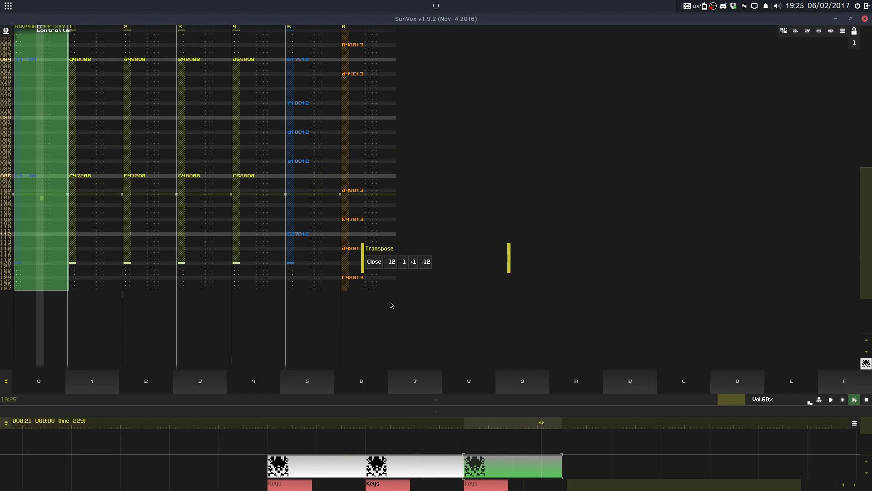
pyautogui.click(389, 262)
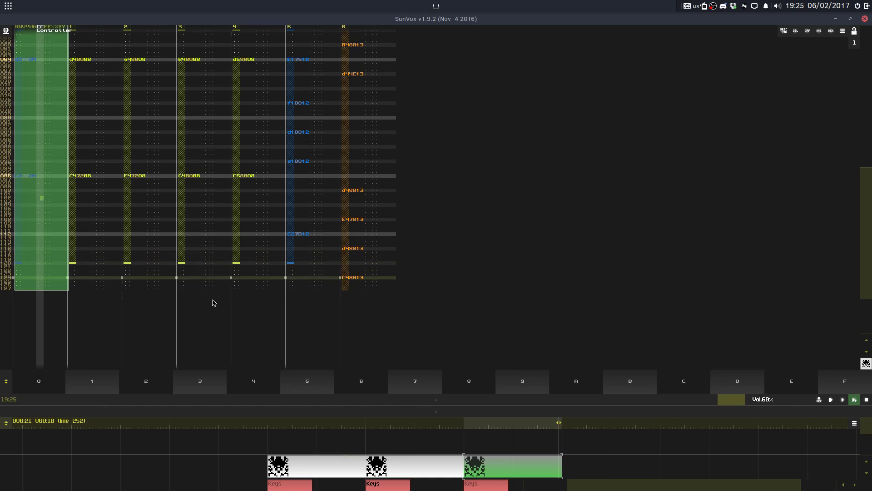
pyautogui.hotkey('ctrl', 's')
pyautogui.click(383, 268)
# Step: Unmute all modules, ending the MultiSynth solo, and return to the larger timeline view
pyautogui.moveTo(452, 402); pyautogui.dragTo(459, 236)
pyautogui.rightClick(484, 290)
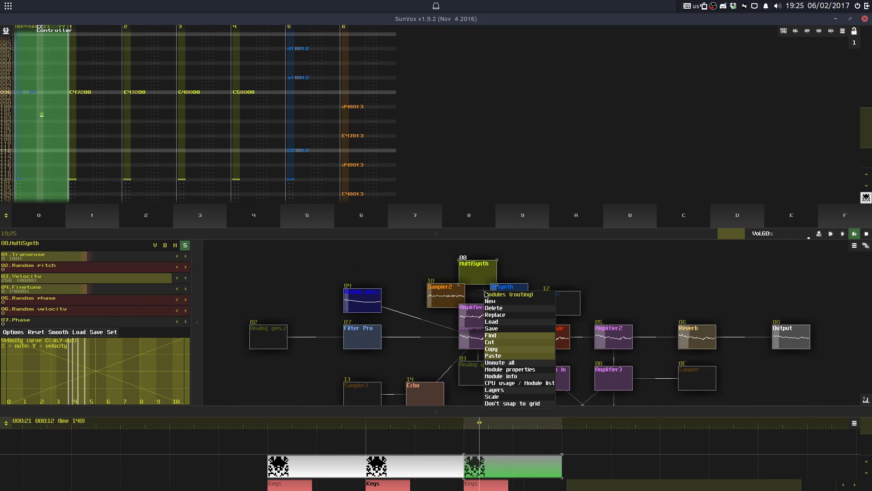
pyautogui.click(492, 398)
pyautogui.moveTo(495, 411); pyautogui.dragTo(526, 306)
# Step: Play back the second and third spider patterns alternately and compare their chord progressions in the full mix
pyautogui.click(358, 56)
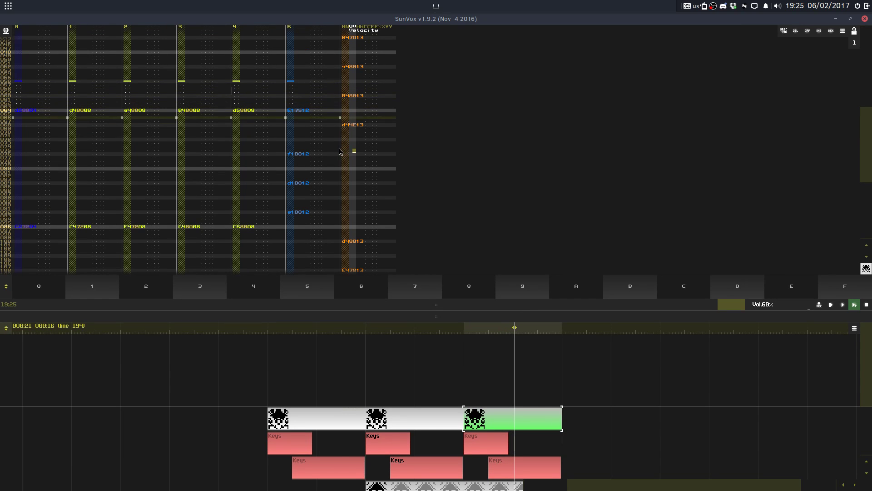
pyautogui.click(342, 195)
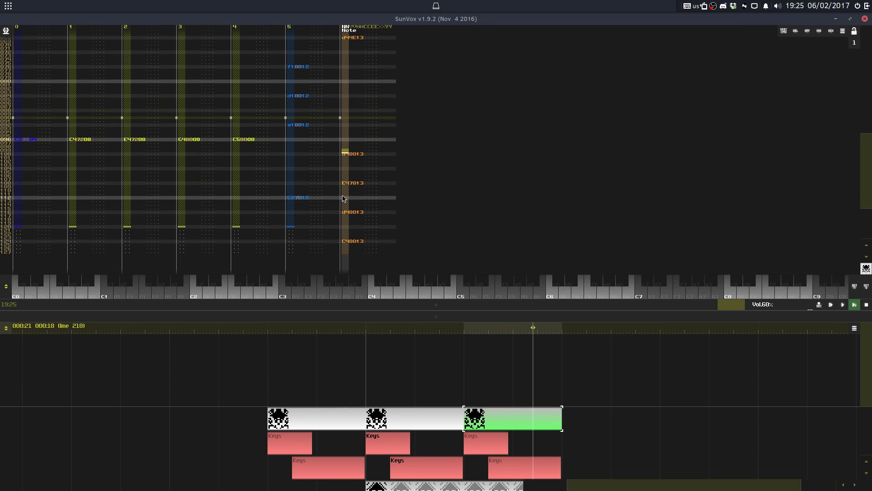
pyautogui.click(456, 420)
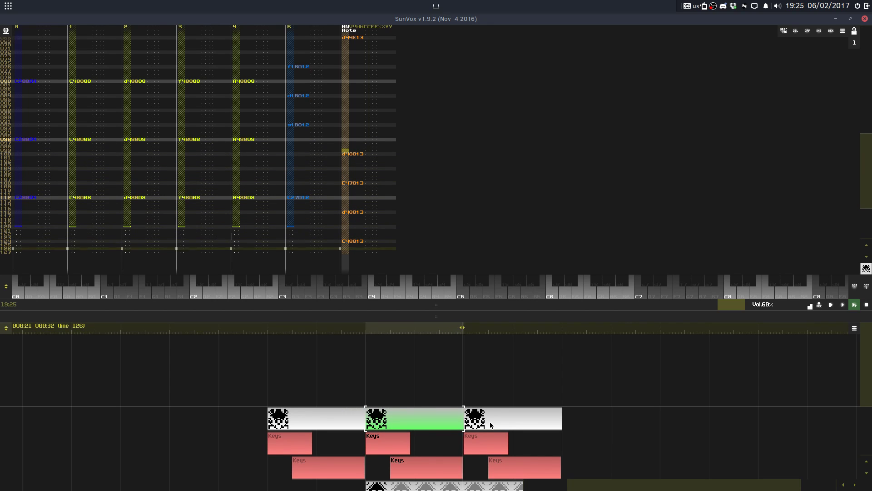
pyautogui.click(491, 425)
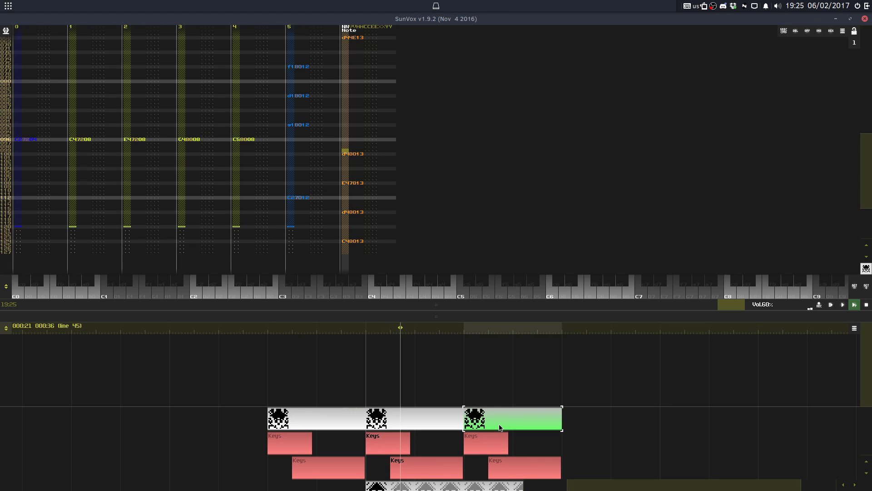
pyautogui.scroll(1, 615, 475)
pyautogui.moveTo(618, 477); pyautogui.dragTo(627, 441)
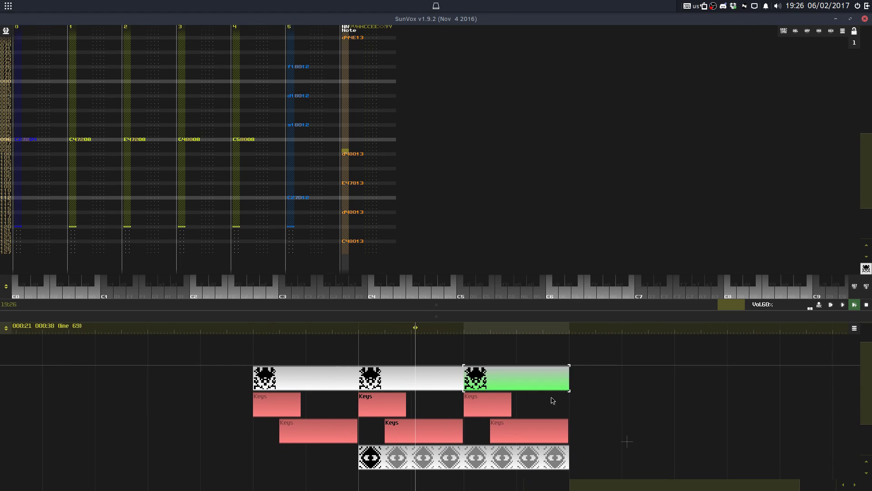
pyautogui.click(448, 381)
pyautogui.click(436, 83)
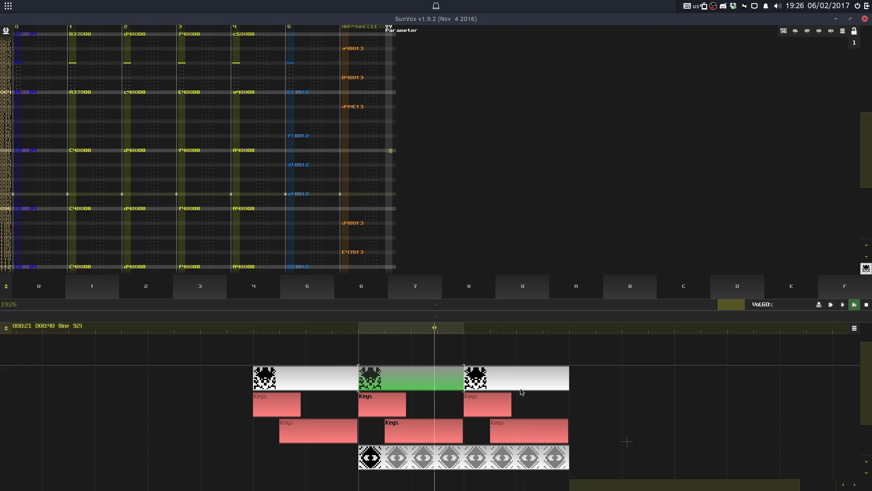
pyautogui.click(522, 371)
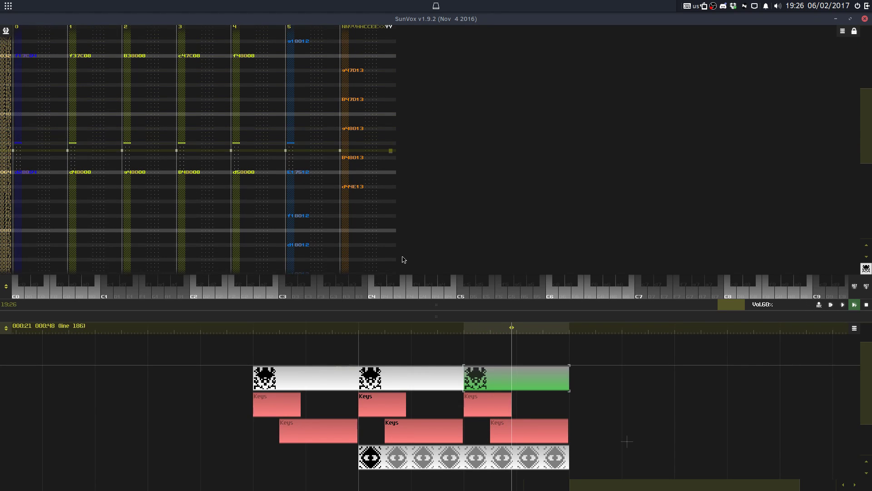
# Step: Transpose the third pattern's chords at lines 000 and 032 in tracks 1 to 4 up by 12 semitones and save over Streamin4.sunvox
pyautogui.moveTo(427, 305); pyautogui.dragTo(433, 377)
pyautogui.press('space')
pyautogui.doubleClick(293, 108)
pyautogui.click(293, 107)
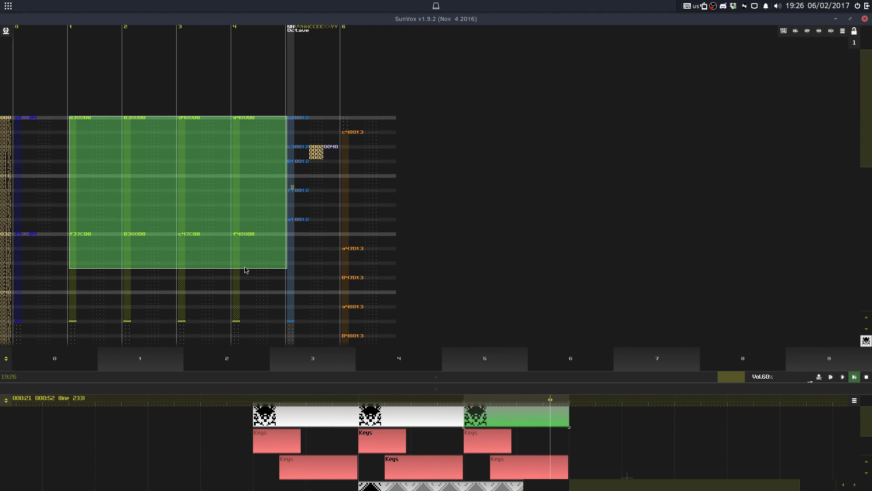
pyautogui.rightClick(245, 271)
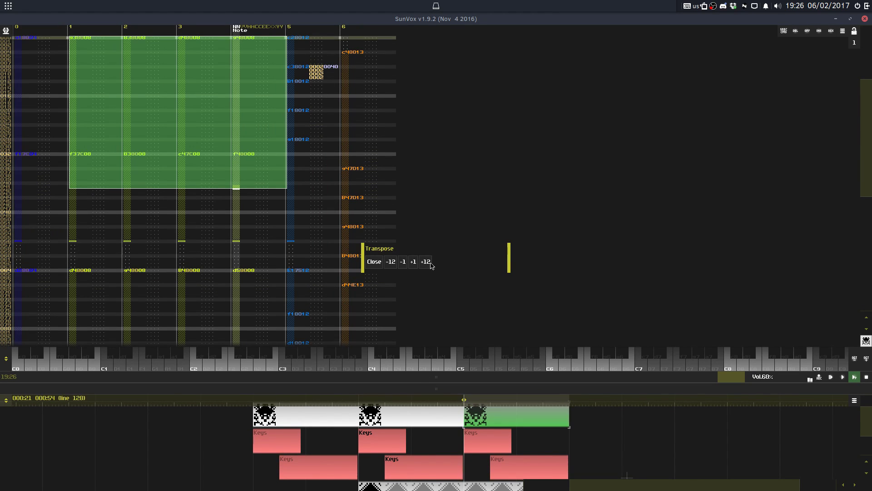
pyautogui.press('space')
pyautogui.press('Home')
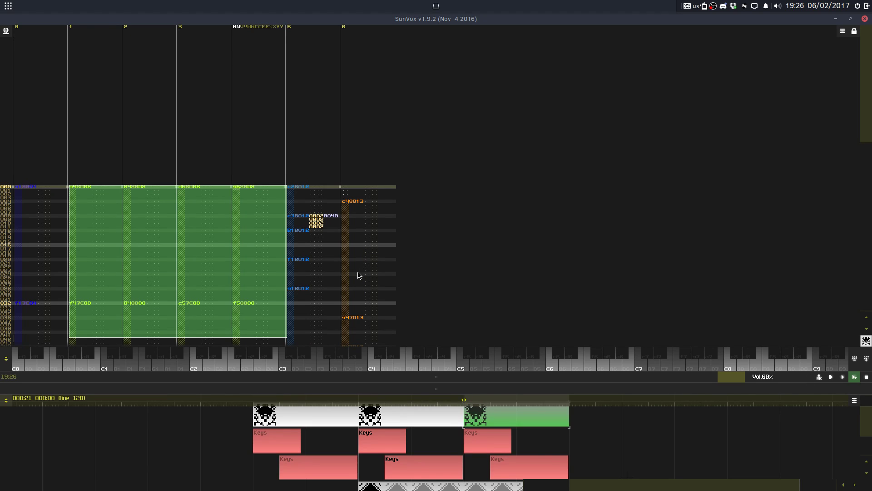
pyautogui.hotkey('ctrl', 's')
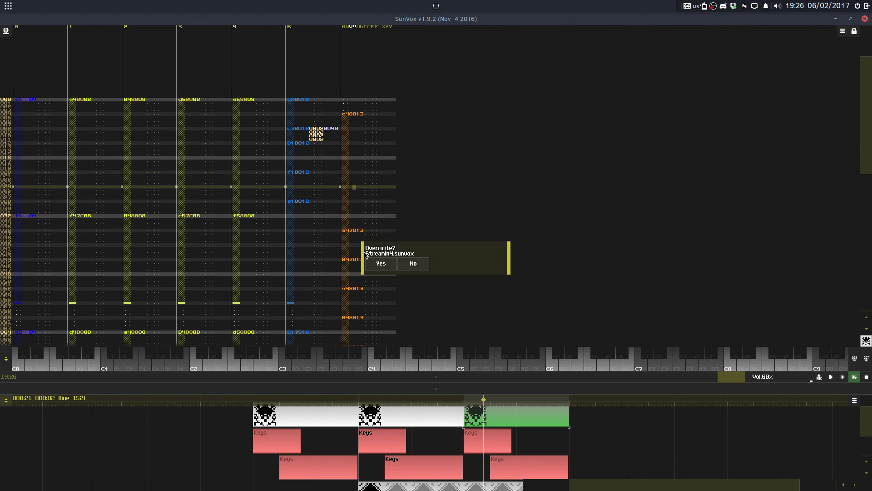
pyautogui.click(381, 264)
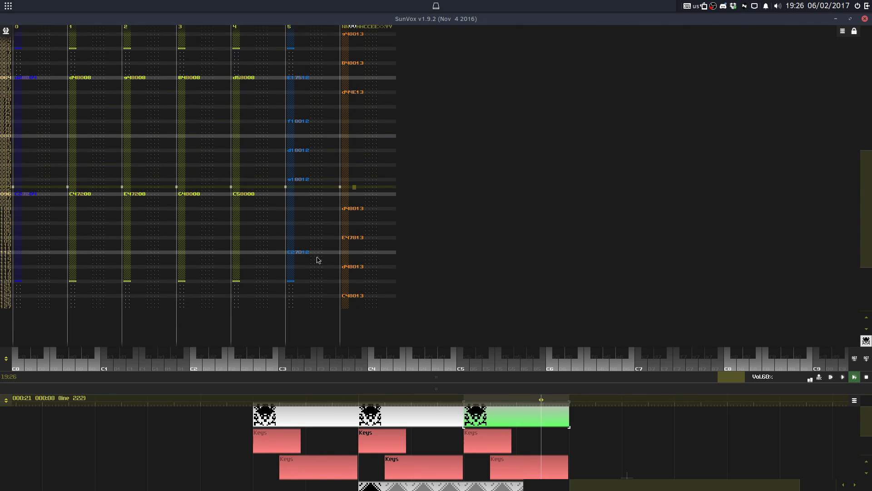
# Step: Change the third pattern's chord notes at line 096 to d4 in track 2 and g4 in track 3
pyautogui.press('space')
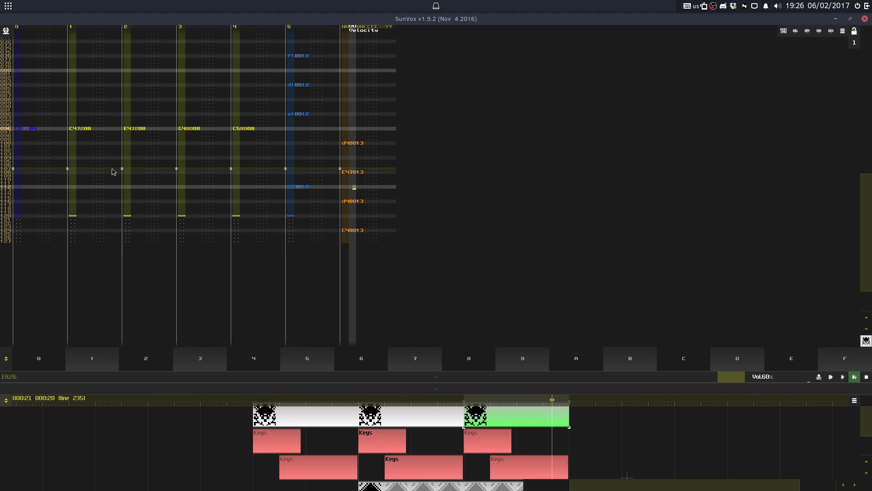
pyautogui.click(129, 128)
pyautogui.press('Left')
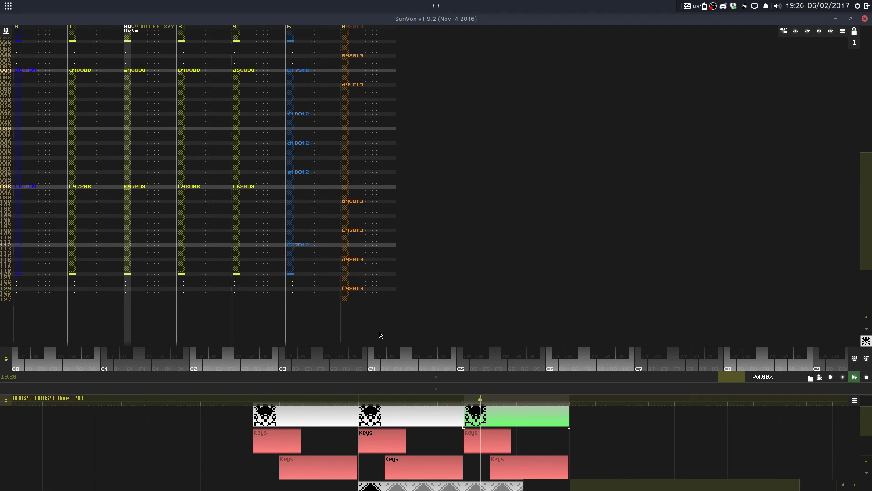
pyautogui.click(449, 390)
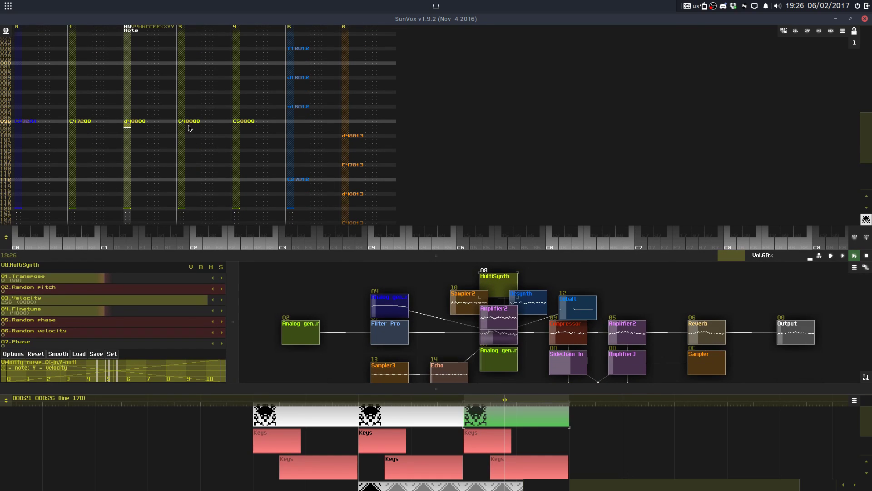
pyautogui.click(187, 124)
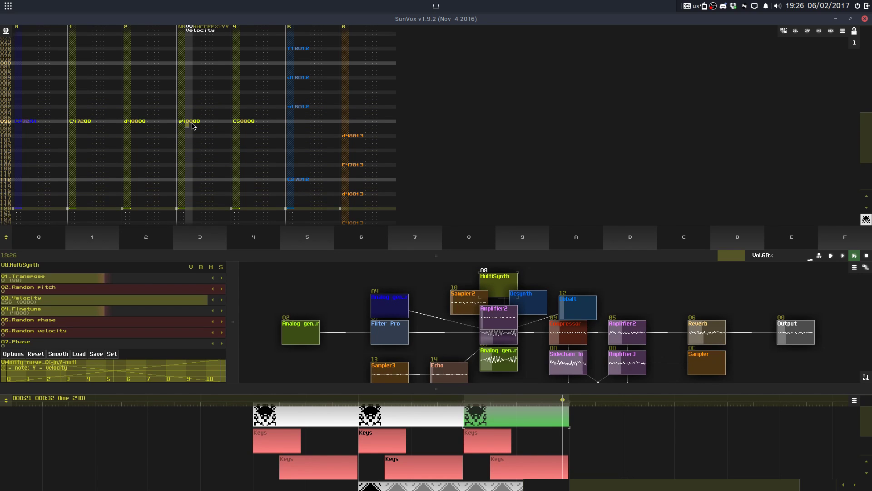
# Step: Select the second spider pattern and listen to its chord progression
pyautogui.click(418, 410)
pyautogui.moveTo(457, 389); pyautogui.dragTo(457, 289)
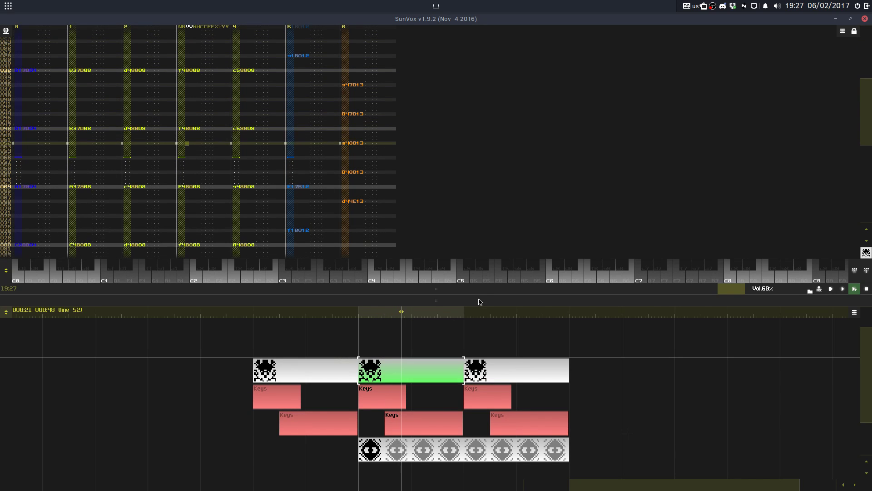
pyautogui.moveTo(480, 302); pyautogui.dragTo(510, 90)
pyautogui.moveTo(140, 111); pyautogui.dragTo(151, 113)
pyautogui.moveTo(409, 91); pyautogui.dragTo(415, 331)
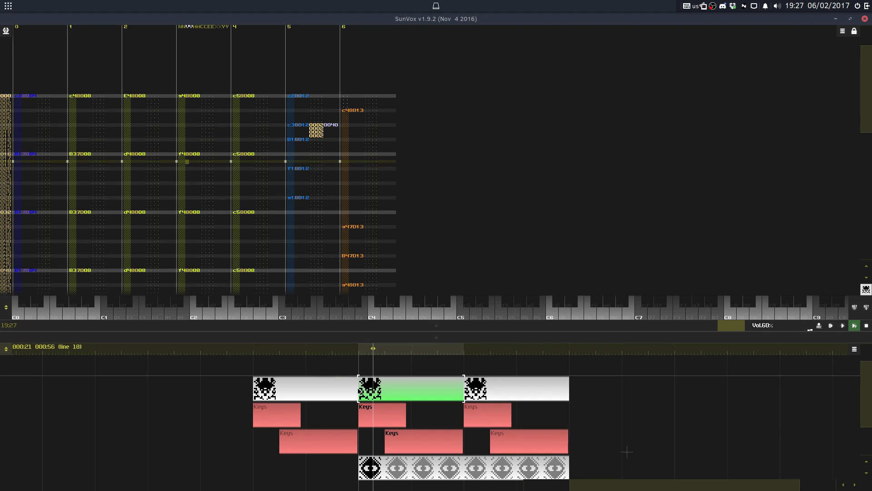
# Step: Cut all of the contents of track 0 from the first spider pattern and save over Streamin4.sunvox
pyautogui.click(332, 396)
pyautogui.hotkey('ctrl', 's')
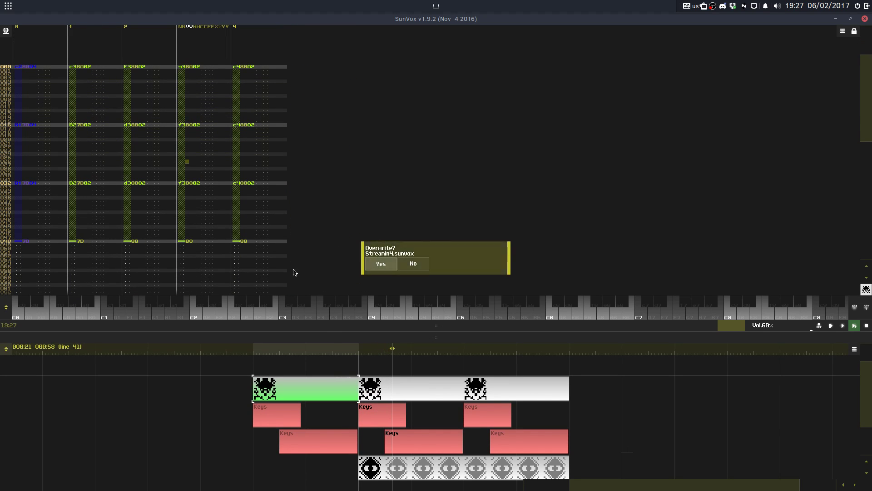
pyautogui.click(59, 219)
pyautogui.hotkey('ctrl', 'a')
pyautogui.hotkey('ctrl', 'x')
pyautogui.hotkey('ctrl', 's')
pyautogui.click(380, 267)
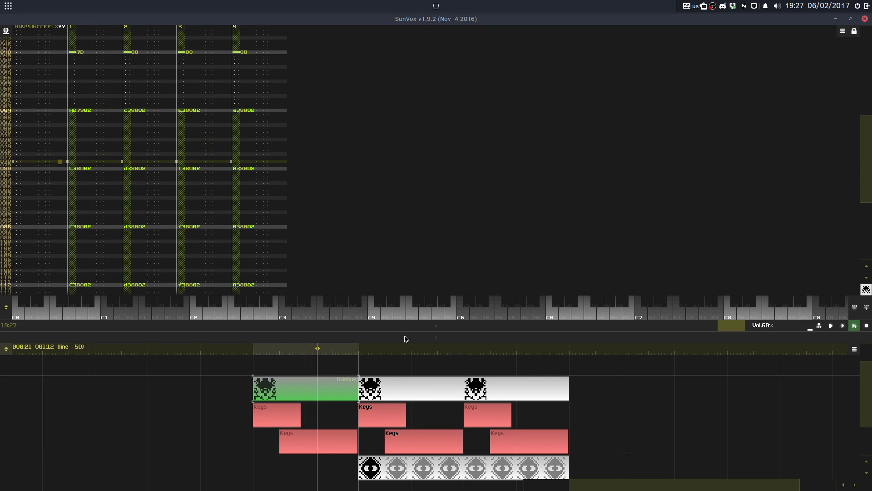
pyautogui.hotkey('ctrl', 's')
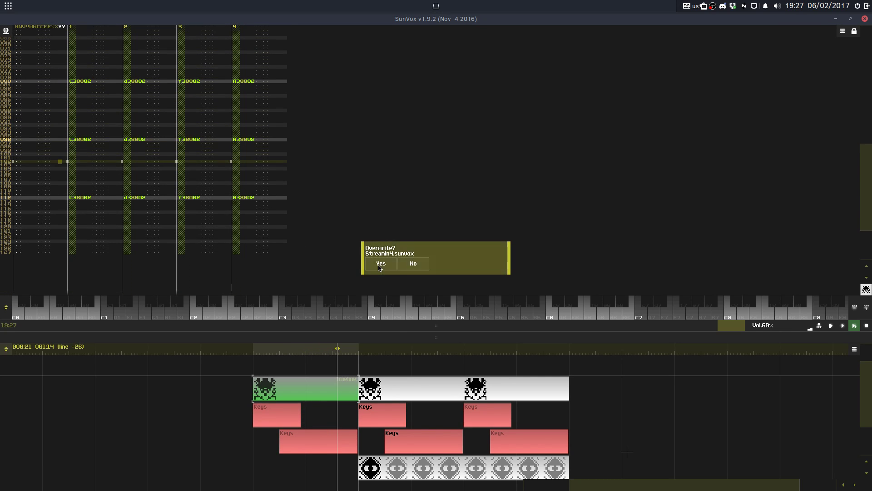
pyautogui.click(380, 265)
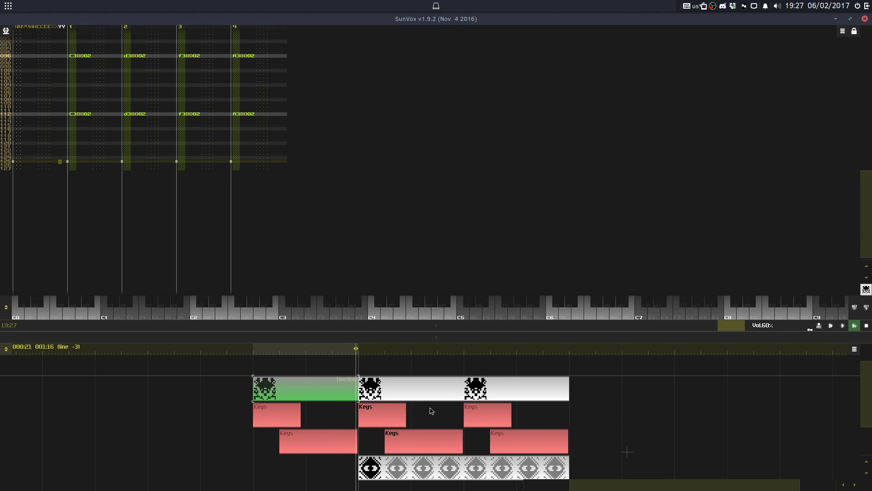
# Step: Transpose all notes in the three spider patterns up by the same interval, so the second pattern's first chord starts on F4
pyautogui.press('space')
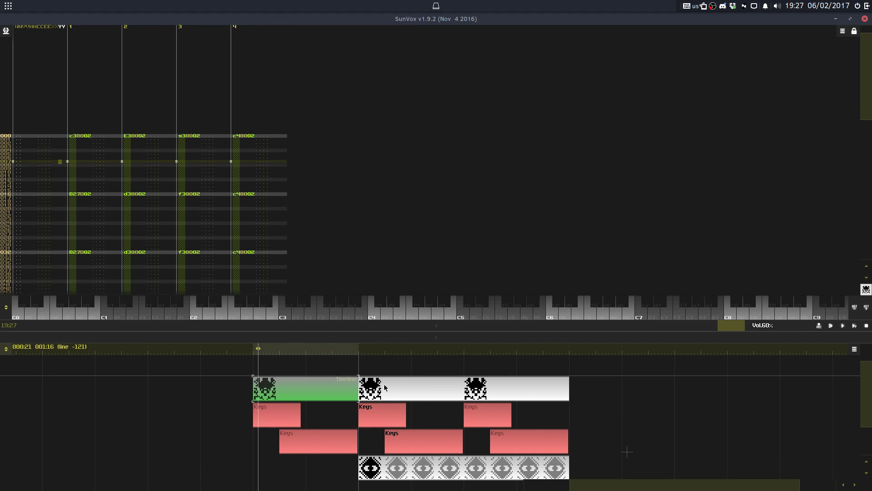
pyautogui.doubleClick(321, 175)
pyautogui.click(258, 187)
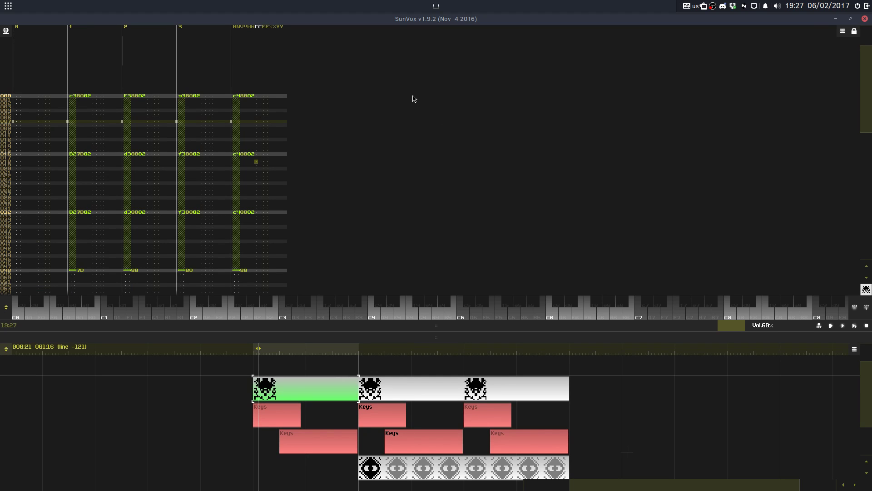
pyautogui.doubleClick(433, 170)
pyautogui.rightClick(433, 170)
pyautogui.click(440, 233)
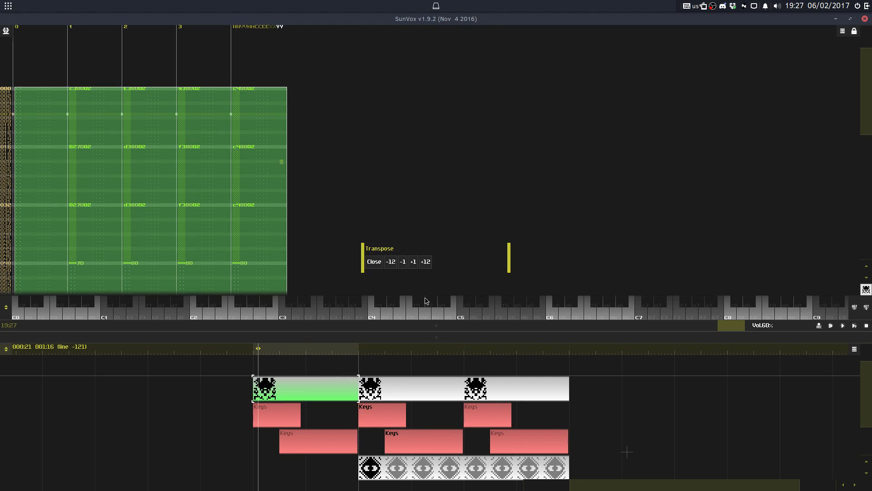
pyautogui.click(414, 391)
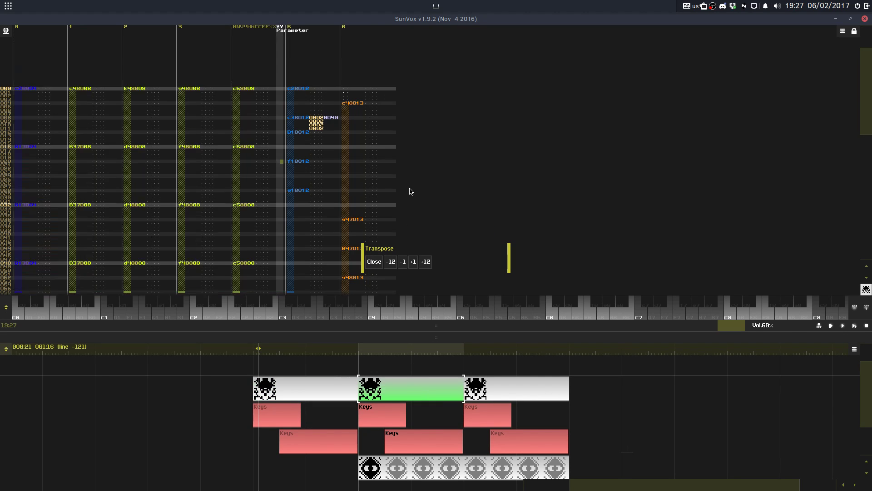
pyautogui.click(479, 386)
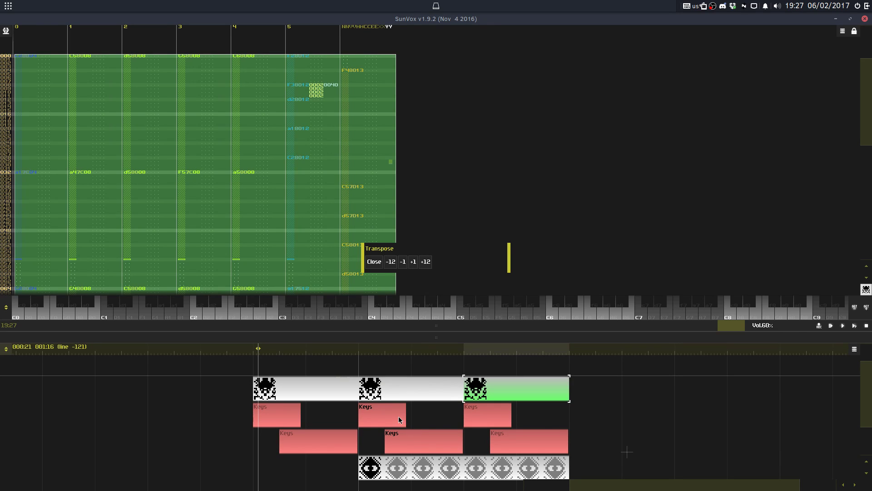
# Step: Transpose all notes in the two original Keys patterns to match the spider patterns and play back the result
pyautogui.click(399, 419)
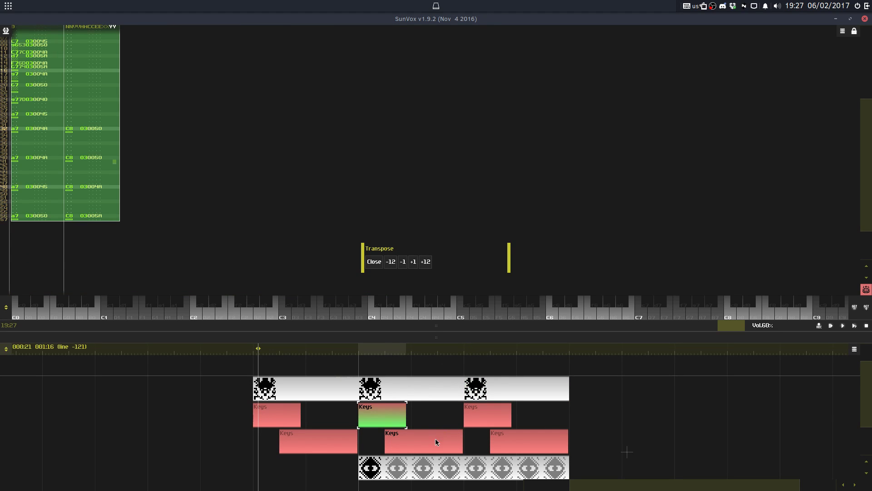
pyautogui.click(436, 442)
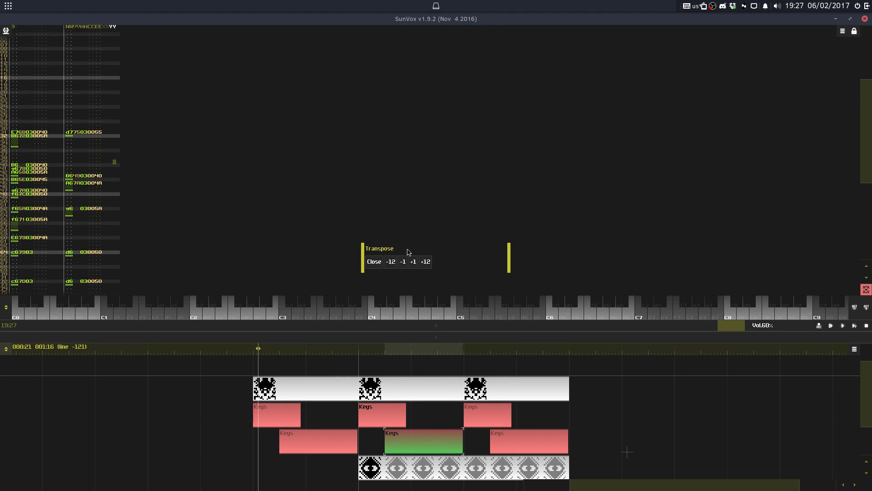
pyautogui.click(328, 379)
pyautogui.press('space')
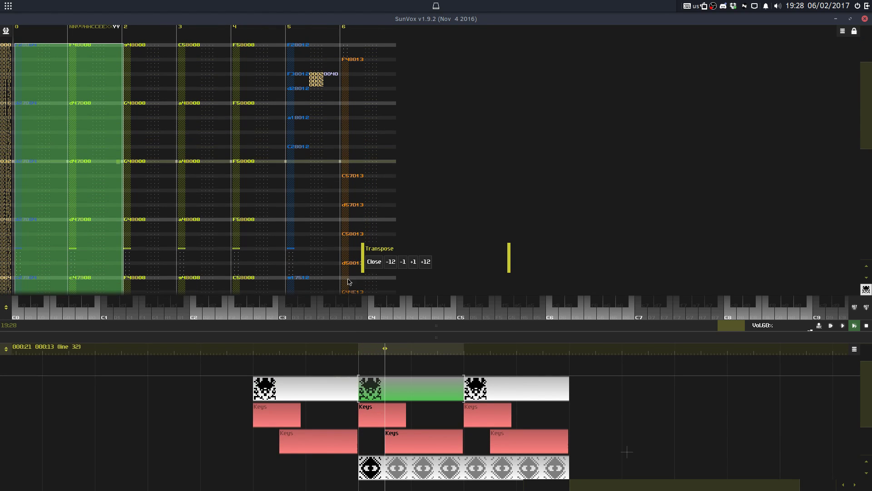
pyautogui.click(374, 262)
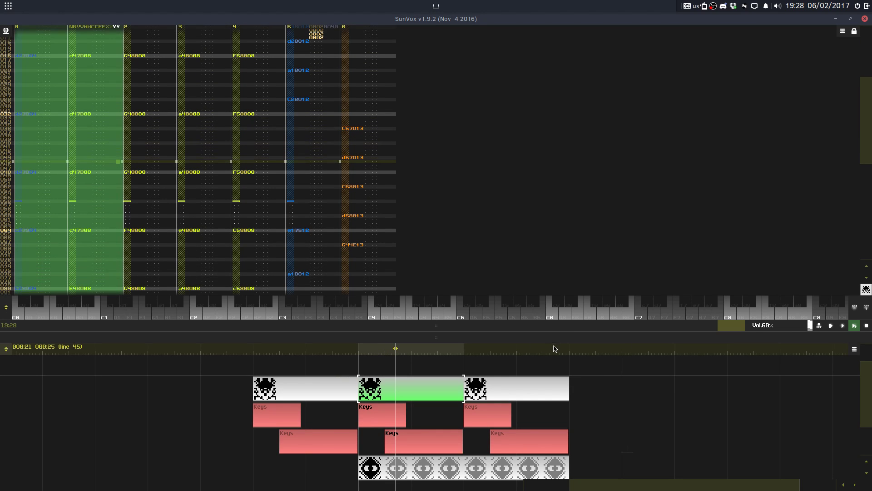
# Step: Select the third spider pattern and listen to its chord progression following the second pattern
pyautogui.moveTo(557, 329); pyautogui.dragTo(557, 106)
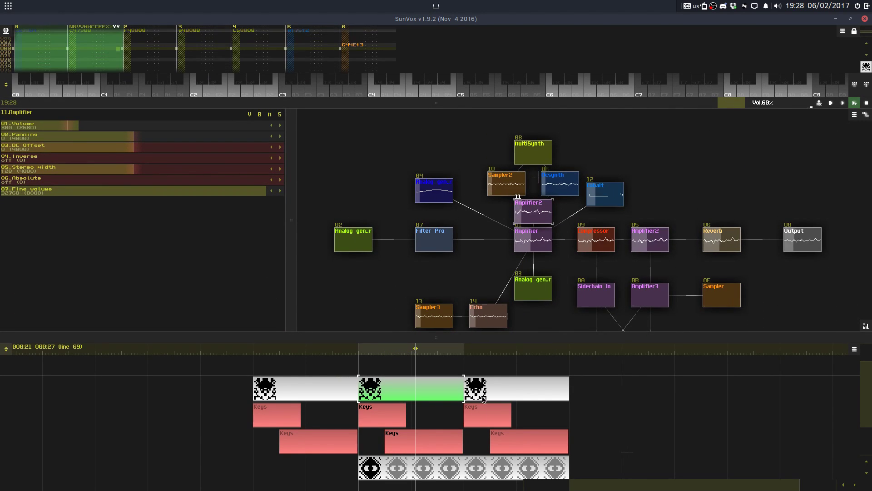
pyautogui.click(489, 406)
pyautogui.click(467, 399)
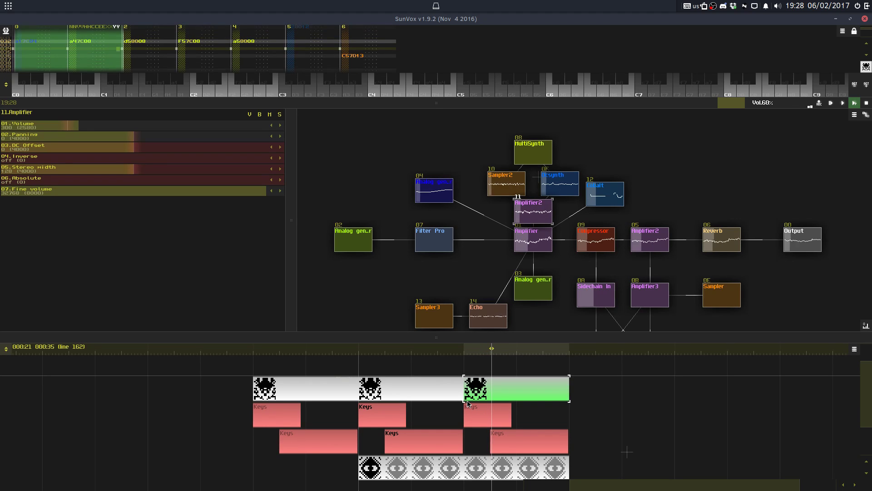
pyautogui.moveTo(408, 103); pyautogui.dragTo(400, 340)
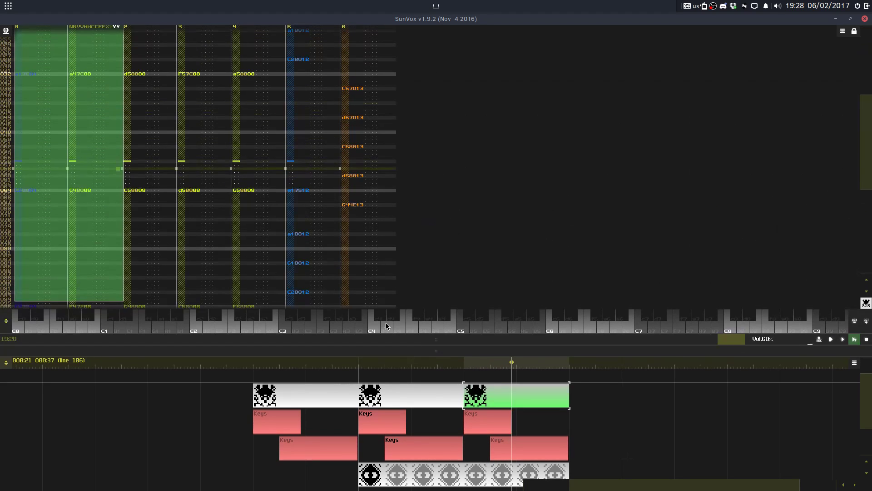
pyautogui.click(319, 257)
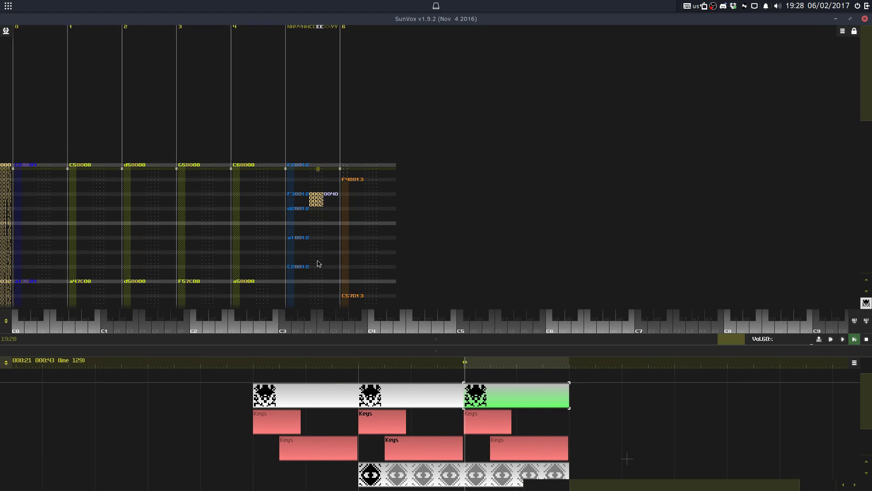
# Step: Transpose the third spider pattern's chords at lines 000 and 032 in tracks 1 to 4 down by 12 semitones
pyautogui.press('space')
pyautogui.moveTo(92, 78); pyautogui.dragTo(250, 79)
pyautogui.rightClick(250, 80)
pyautogui.moveTo(87, 150); pyautogui.dragTo(257, 278)
pyautogui.rightClick(258, 280)
pyautogui.click(277, 298)
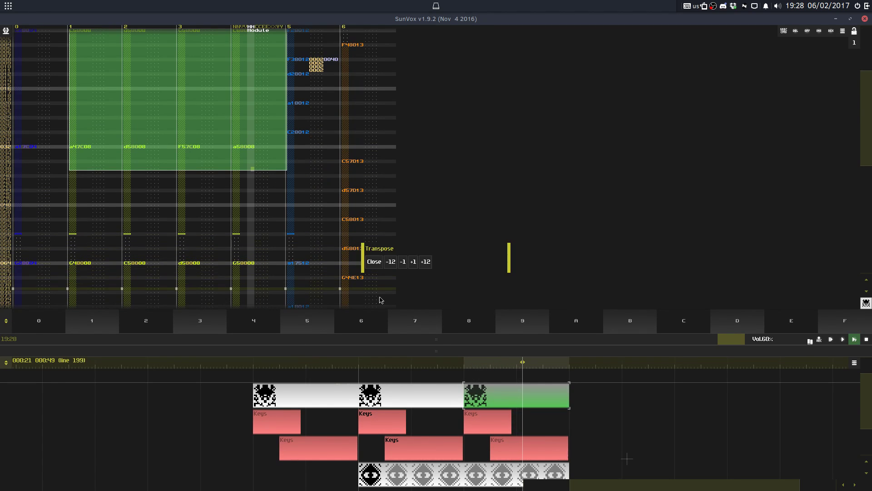
pyautogui.click(392, 263)
pyautogui.click(373, 265)
# Step: Select the second spider pattern and listen to the song with the module network in view
pyautogui.moveTo(411, 342); pyautogui.dragTo(411, 173)
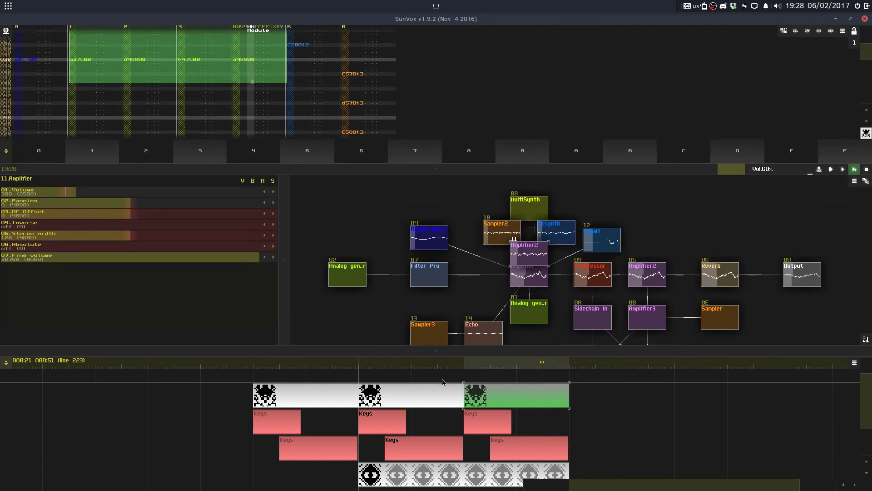
pyautogui.click(436, 399)
pyautogui.click(428, 219)
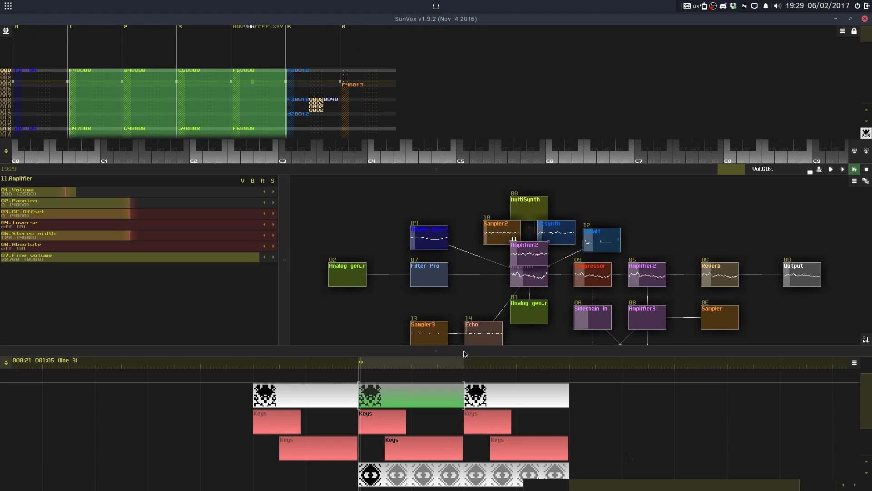
pyautogui.moveTo(462, 351); pyautogui.dragTo(462, 383)
pyautogui.press('space')
pyautogui.moveTo(540, 362); pyautogui.dragTo(519, 325)
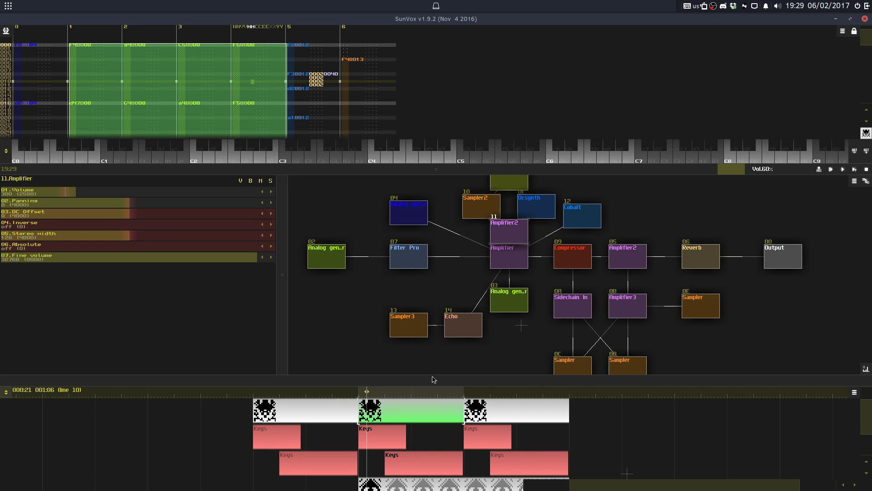
pyautogui.moveTo(434, 380); pyautogui.dragTo(434, 304)
pyautogui.moveTo(460, 168); pyautogui.dragTo(457, 308)
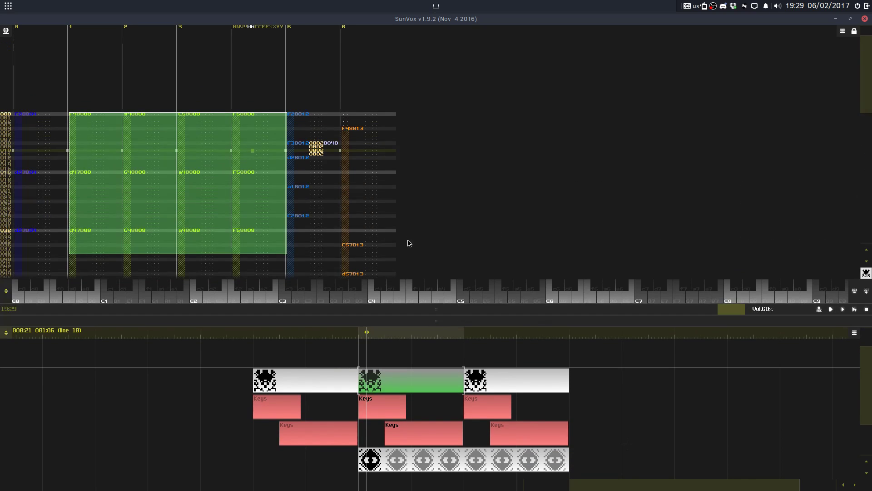
pyautogui.click(408, 238)
pyautogui.moveTo(341, 133); pyautogui.dragTo(355, 171)
pyautogui.doubleClick(343, 202)
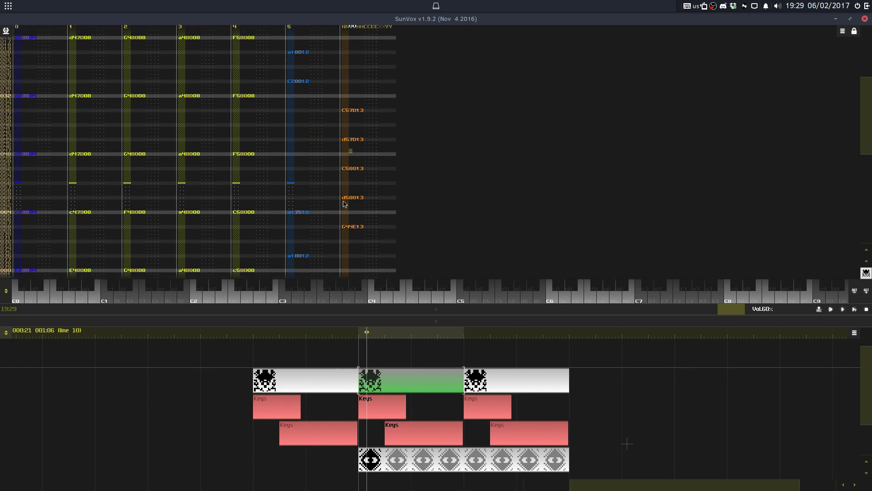
pyautogui.doubleClick(343, 201)
pyautogui.click(344, 201)
pyautogui.doubleClick(344, 203)
pyautogui.rightClick(343, 203)
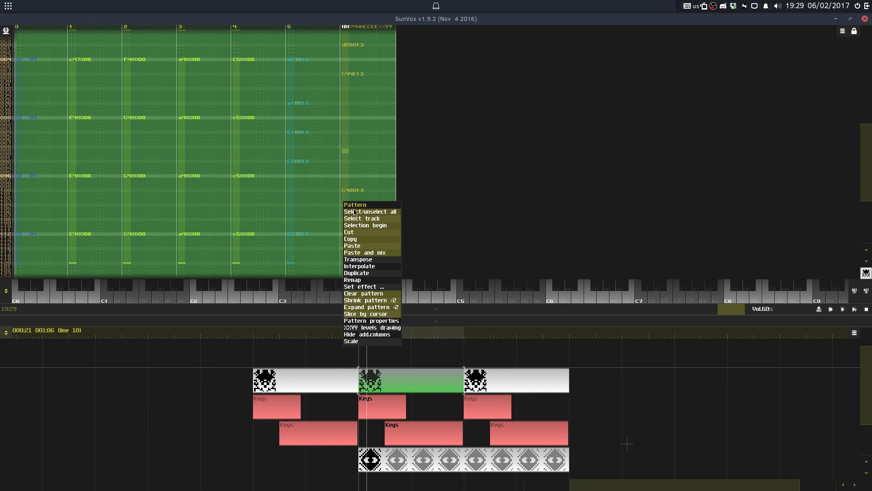
pyautogui.click(370, 251)
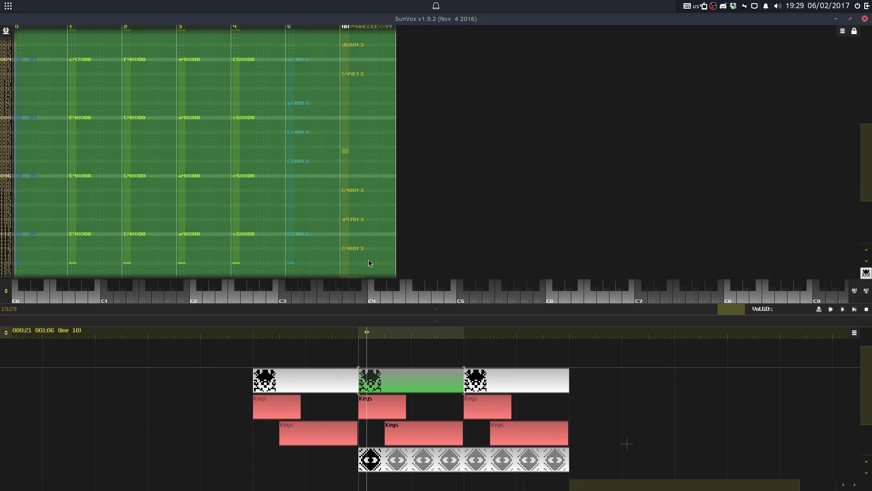
pyautogui.click(380, 203)
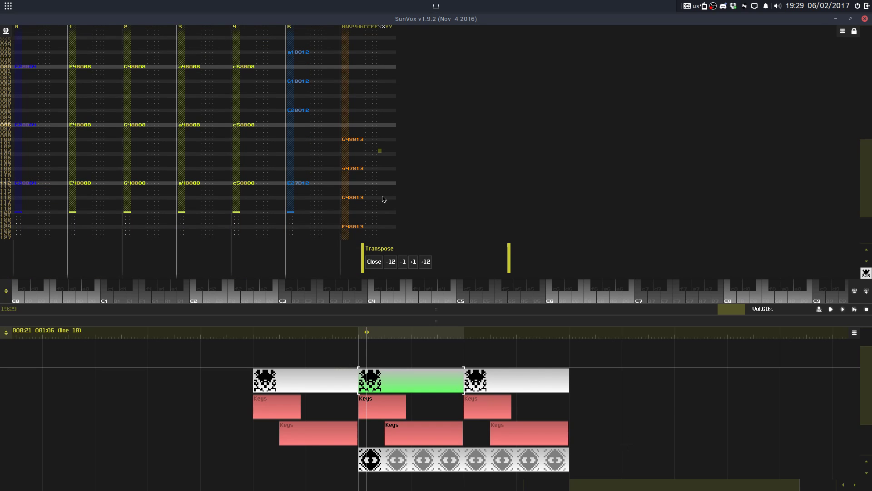
pyautogui.scroll(-2, 385, 172)
pyautogui.scroll(-2, 386, 169)
pyautogui.doubleClick(384, 164)
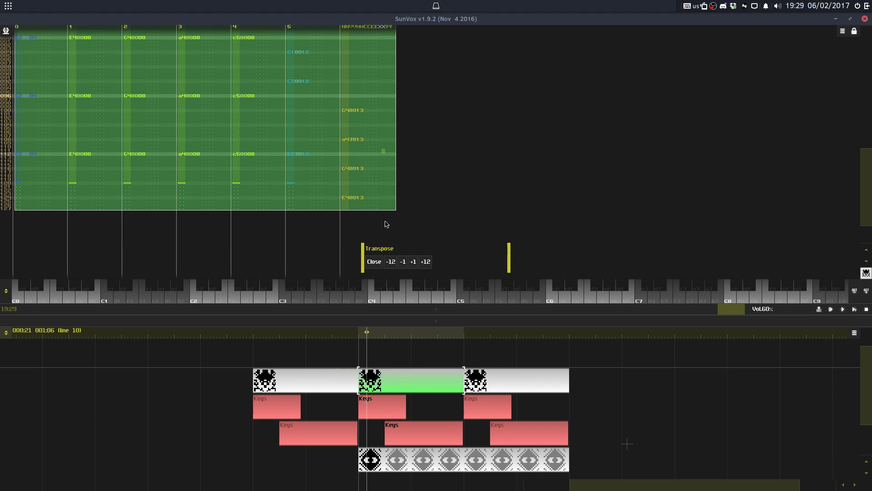
pyautogui.click(371, 262)
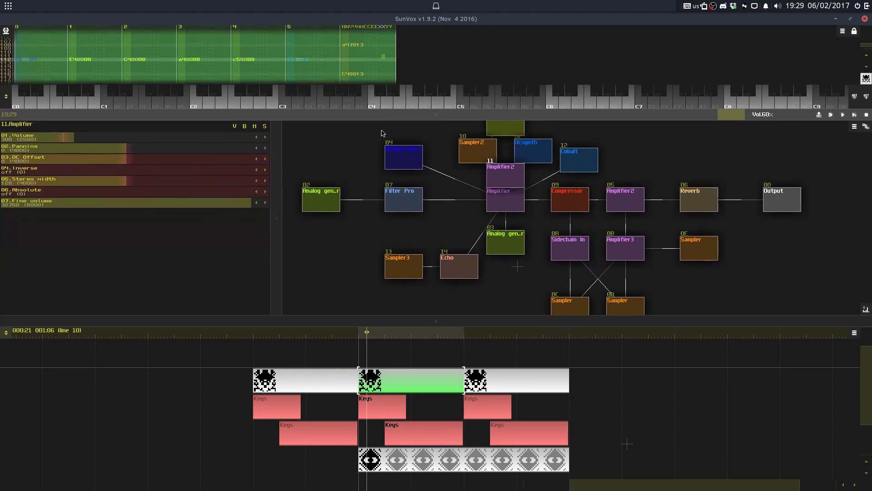
# Step: Play the start of the second spider pattern with the module network enlarged
pyautogui.click(393, 136)
pyautogui.click(401, 78)
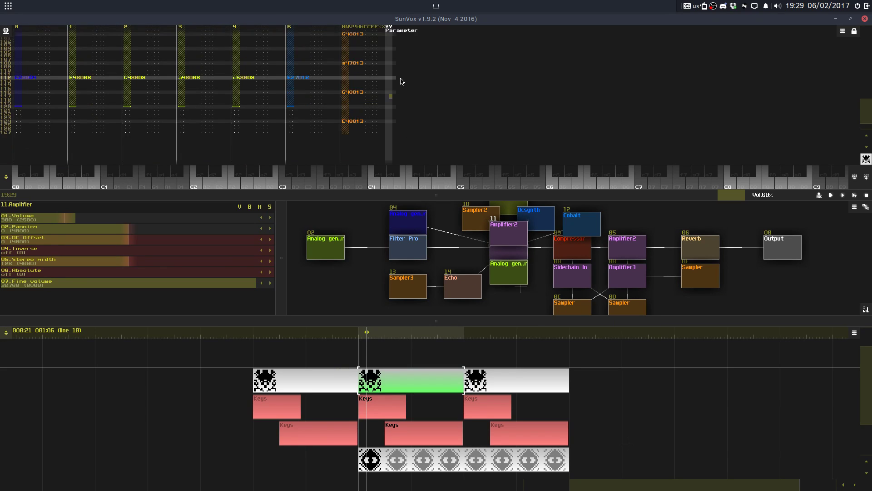
pyautogui.click(396, 75)
pyautogui.click(380, 70)
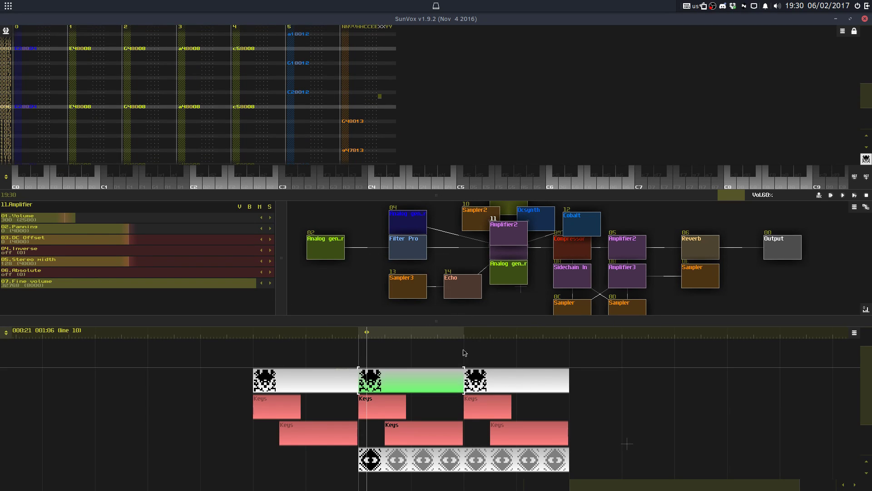
pyautogui.click(482, 383)
pyautogui.click(459, 386)
pyautogui.press('F9')
pyautogui.press('F8')
pyautogui.moveTo(612, 199); pyautogui.dragTo(608, 51)
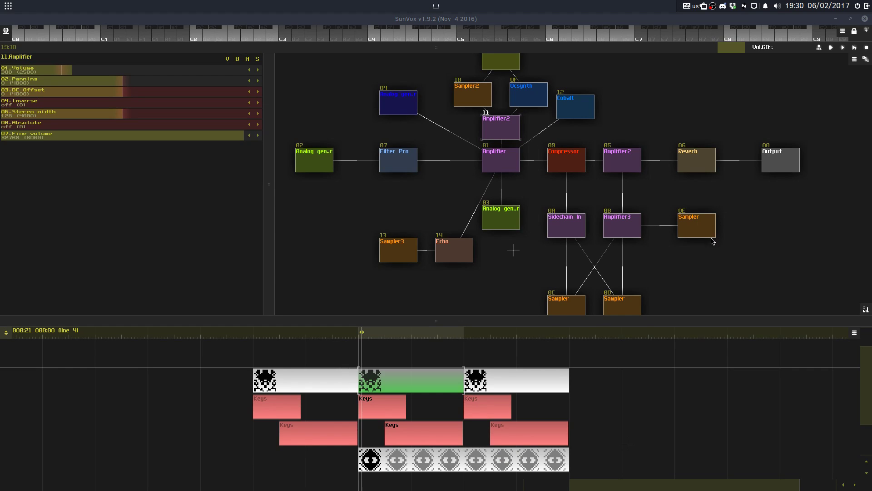
pyautogui.click(639, 49)
pyautogui.press('F9')
pyautogui.press('F8')
# Step: Move the Output module farther from Reverb and load the Hard Limiter module from the SunSynths Effects folder between them
pyautogui.moveTo(742, 157); pyautogui.dragTo(717, 176)
pyautogui.doubleClick(656, 177)
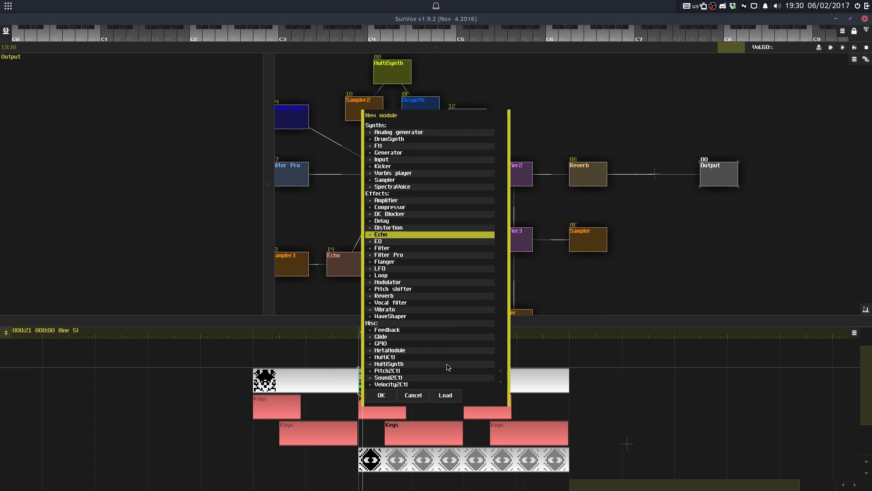
pyautogui.click(446, 395)
pyautogui.click(333, 157)
pyautogui.click(332, 157)
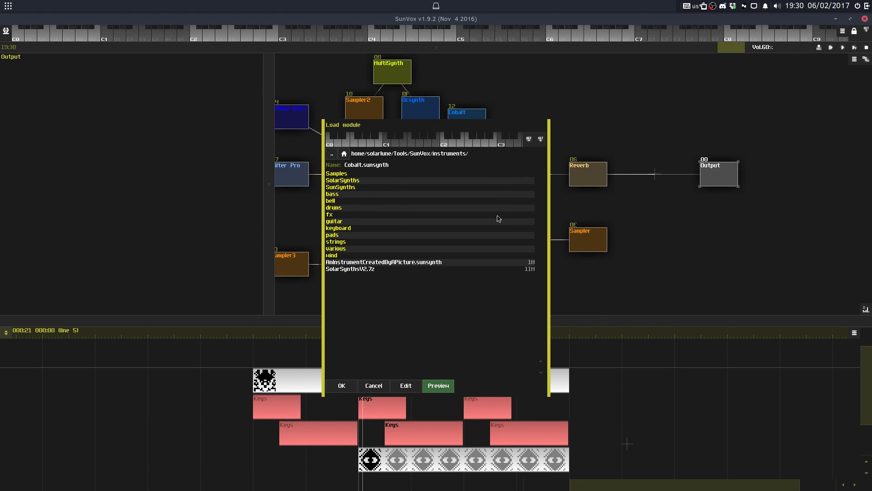
pyautogui.click(345, 187)
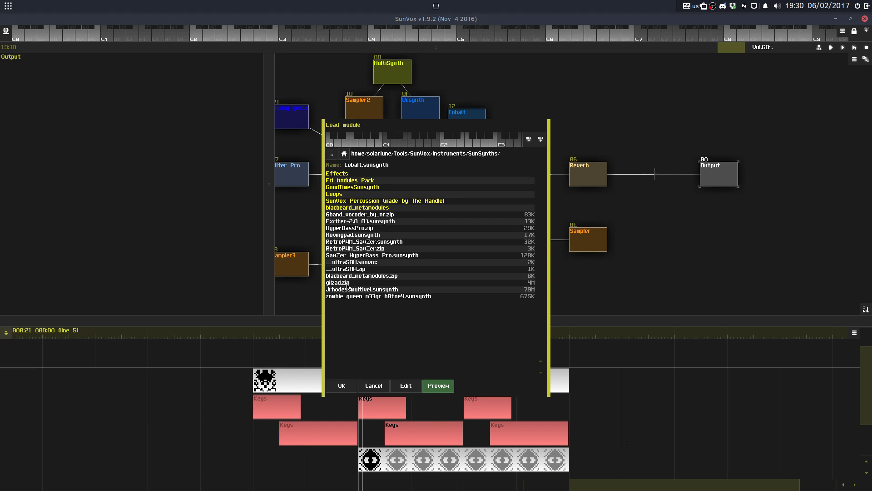
pyautogui.click(342, 174)
pyautogui.doubleClick(345, 282)
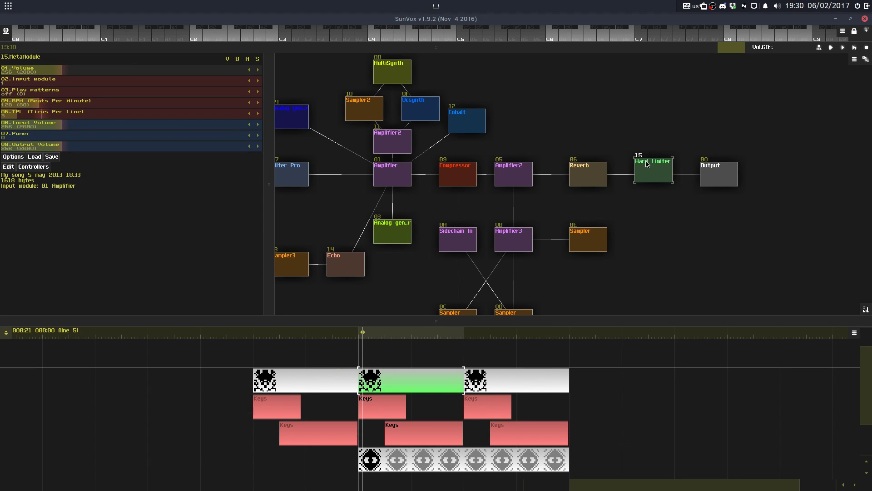
# Step: Connect Reverb through the Hard Limiter to Output and align the Hard Limiter with them in the signal chain
pyautogui.moveTo(645, 165); pyautogui.dragTo(645, 132)
pyautogui.click(601, 167)
pyautogui.moveTo(600, 167); pyautogui.dragTo(574, 173)
pyautogui.moveTo(646, 146); pyautogui.dragTo(648, 183)
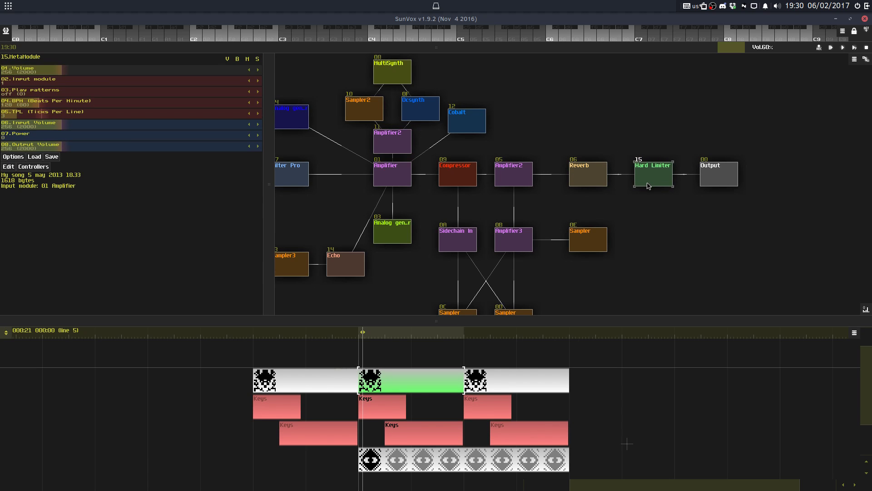
# Step: Enlarge the Hard Limiter's controller list, open its MetaModule contents for inspection, and return to the main project
pyautogui.moveTo(585, 51); pyautogui.dragTo(586, 213)
pyautogui.moveTo(171, 216); pyautogui.dragTo(221, 125)
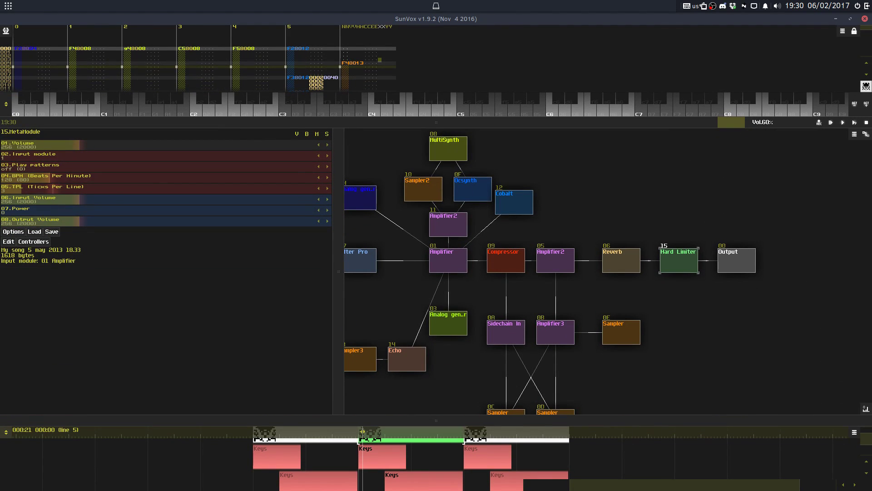
pyautogui.moveTo(495, 128); pyautogui.dragTo(495, 120)
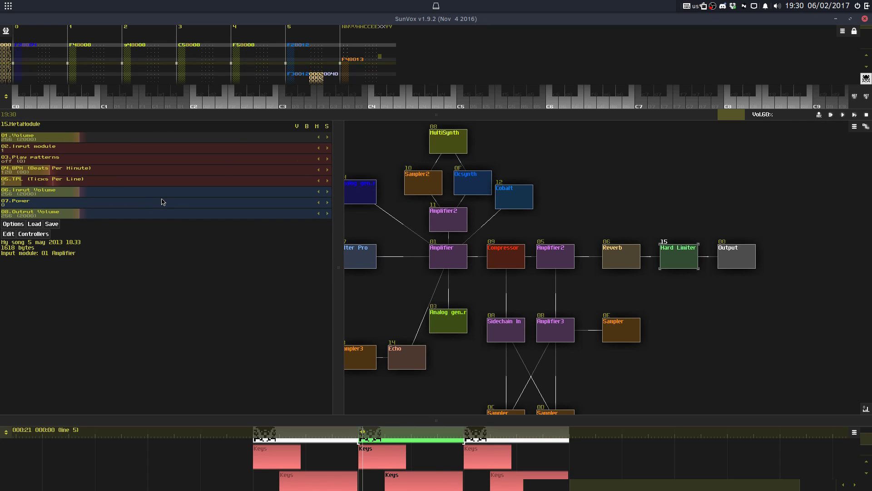
pyautogui.click(8, 233)
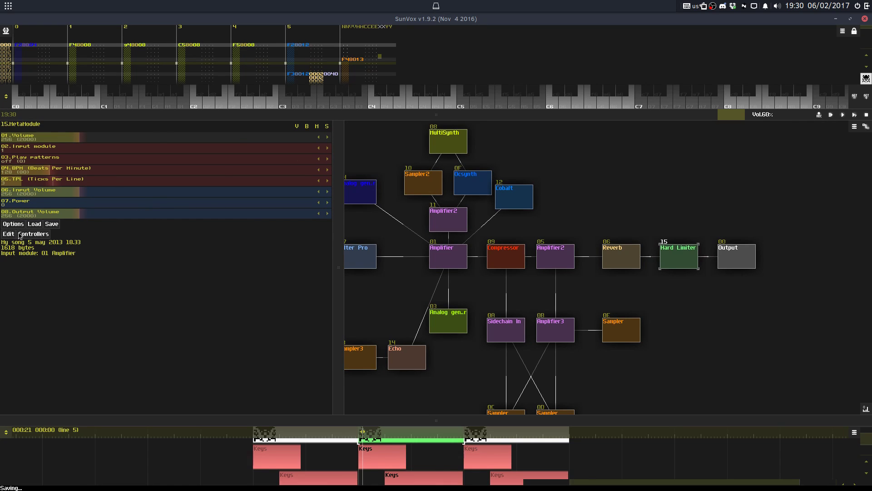
pyautogui.click(21, 32)
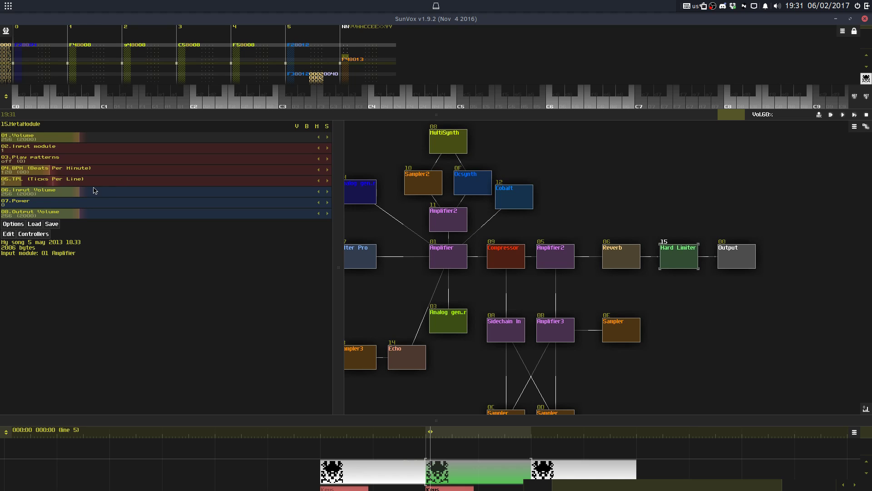
# Step: Play the second spider pattern and try raising the Hard Limiter's Power to 256
pyautogui.press('space')
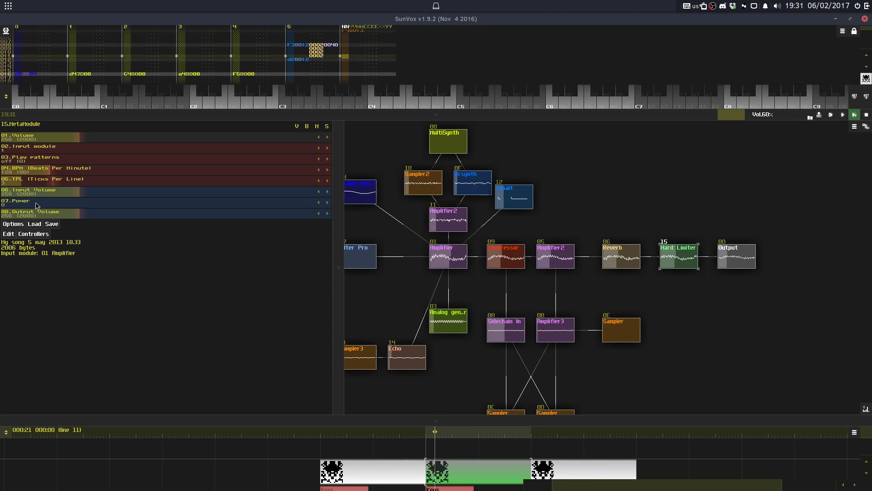
pyautogui.press('space')
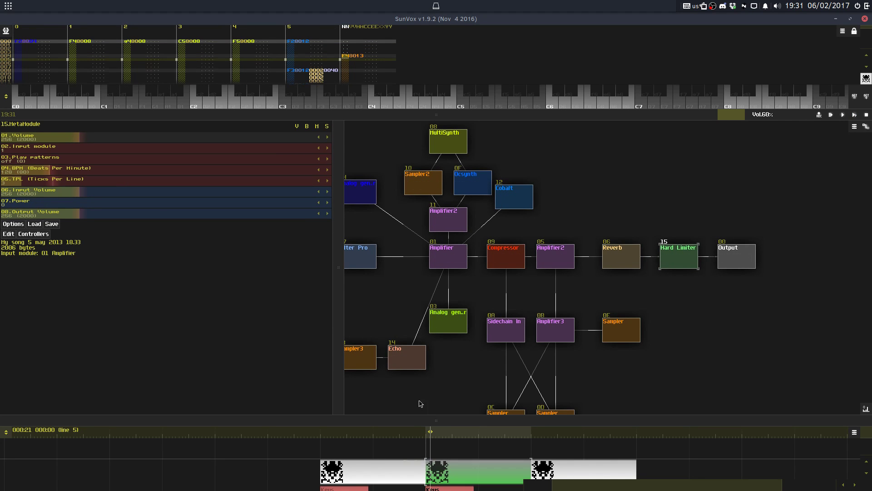
pyautogui.moveTo(538, 485)
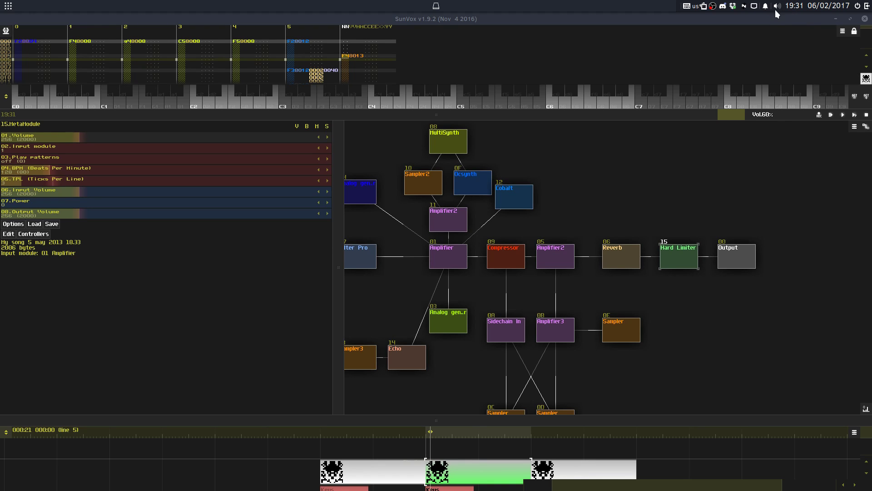
pyautogui.press('space')
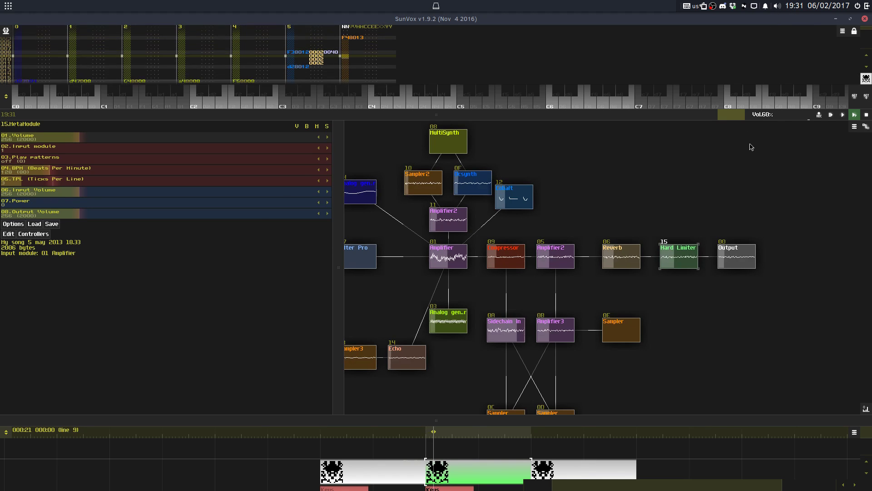
pyautogui.click(13, 204)
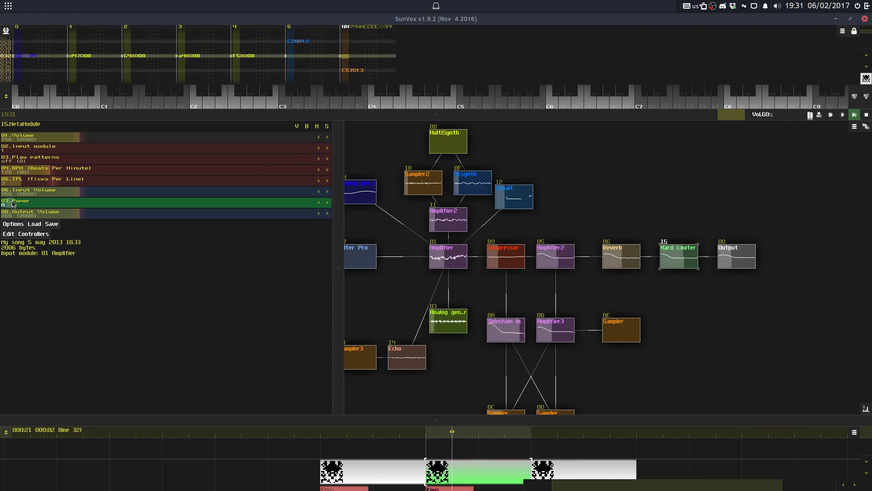
pyautogui.moveTo(30, 204); pyautogui.dragTo(46, 204)
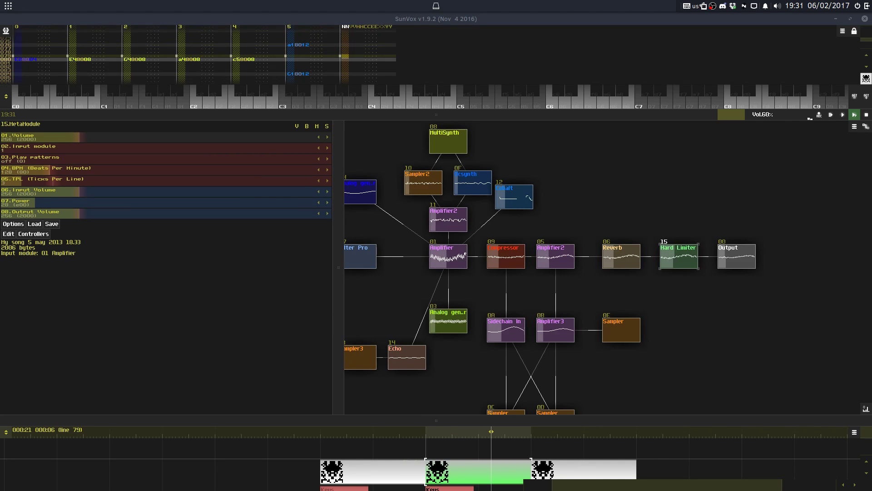
pyautogui.moveTo(52, 203); pyautogui.dragTo(330, 223)
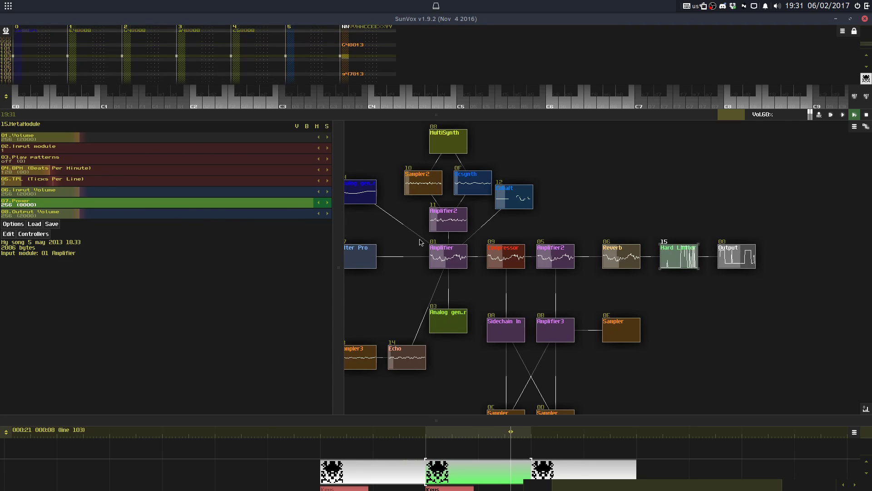
# Step: Set the Hard Limiter's Output Volume to 416 and its Power to 128, and stop playback
pyautogui.moveTo(72, 217); pyautogui.dragTo(98, 217)
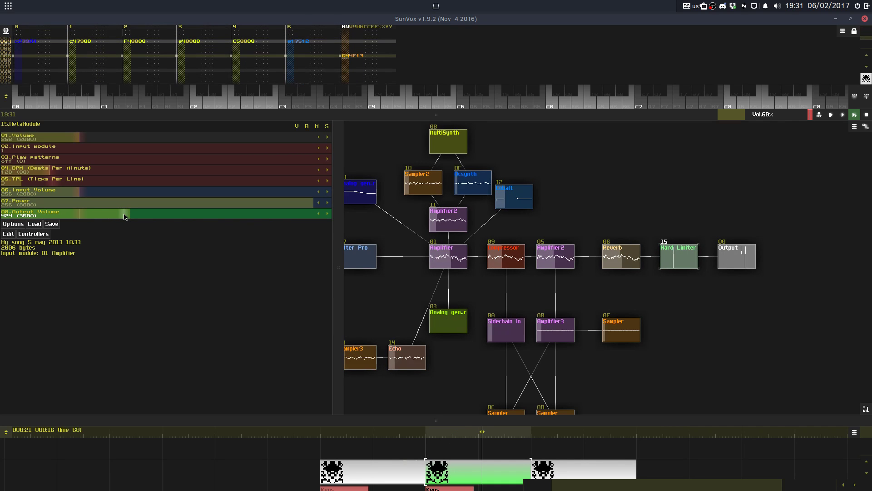
pyautogui.moveTo(121, 217); pyautogui.dragTo(121, 217)
pyautogui.moveTo(241, 204); pyautogui.dragTo(1, 205)
pyautogui.moveTo(90, 203); pyautogui.dragTo(72, 209)
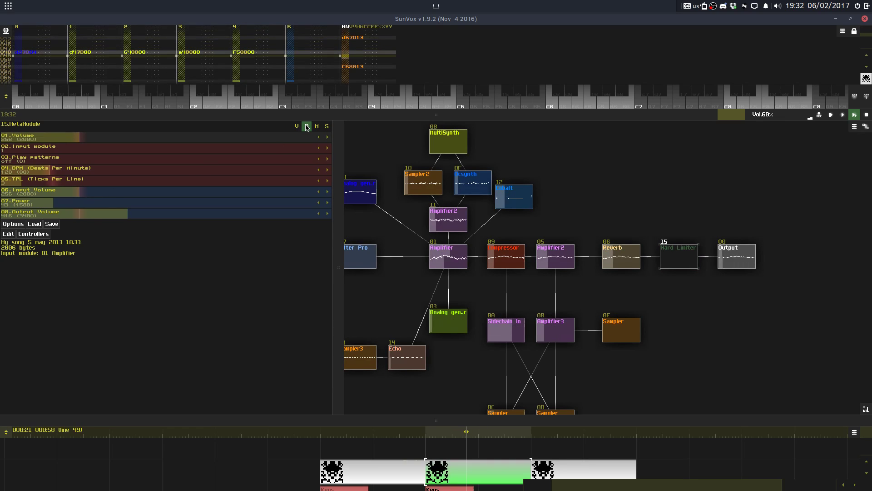
pyautogui.moveTo(104, 204); pyautogui.dragTo(155, 205)
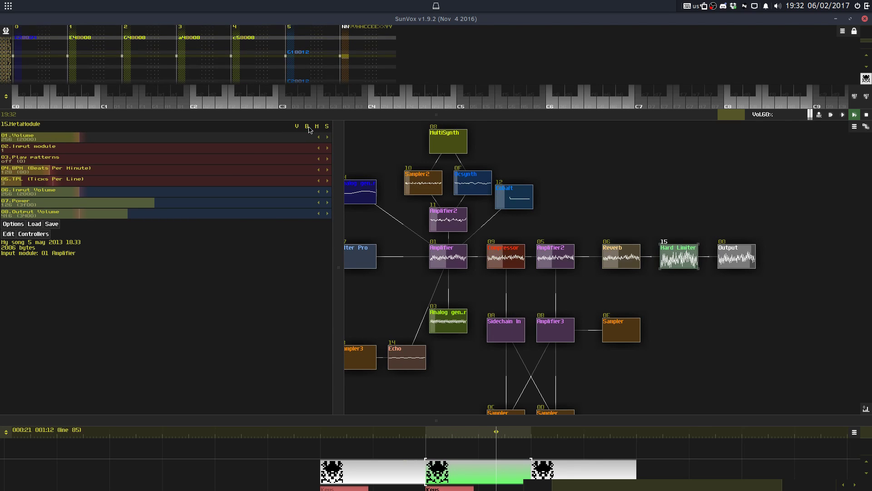
pyautogui.press('space')
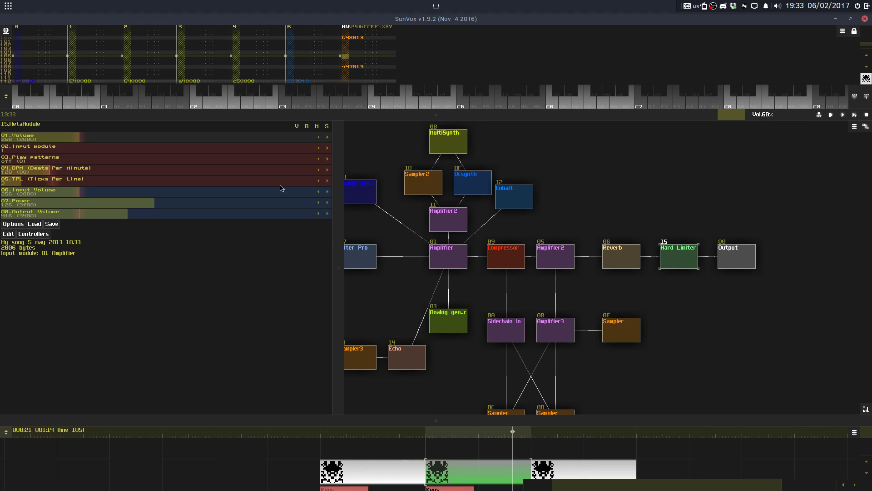
# Step: Play the song and repeatedly toggle the Hard Limiter's bypass to compare the sound with and without it
pyautogui.press('space')
pyautogui.press('space')
pyautogui.press('space')
pyautogui.click(308, 129)
pyautogui.click(307, 129)
pyautogui.click(307, 128)
pyautogui.click(307, 128)
pyautogui.click(307, 128)
pyautogui.click(307, 129)
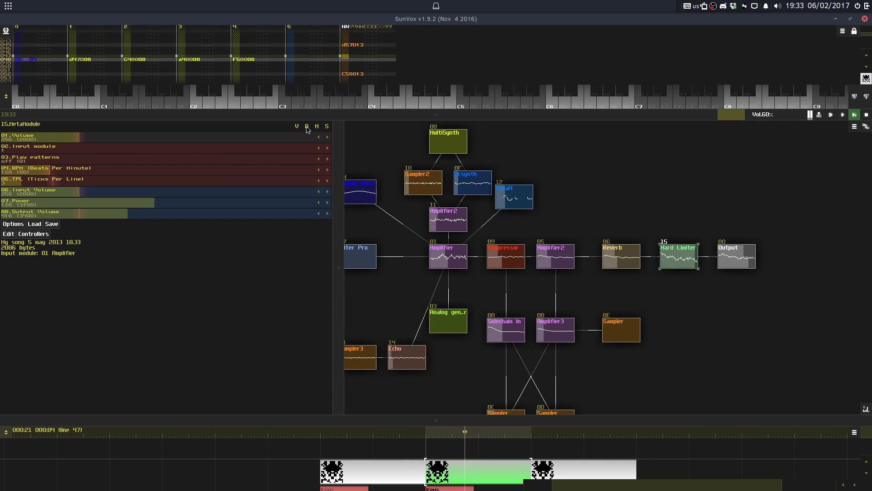
pyautogui.click(307, 129)
pyautogui.click(307, 128)
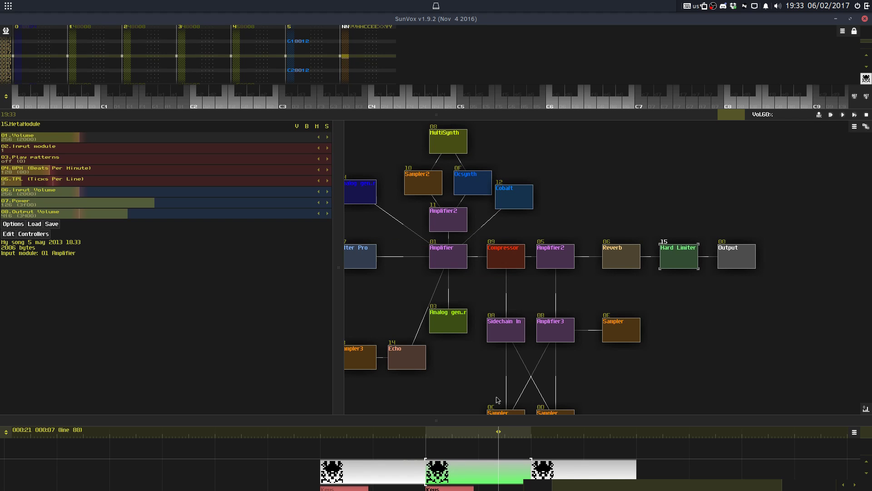
# Step: Play from the first spider pattern with the pattern editor enlarged, and review the second and third spider patterns
pyautogui.moveTo(508, 420); pyautogui.dragTo(507, 305)
pyautogui.click(395, 413)
pyautogui.click(855, 115)
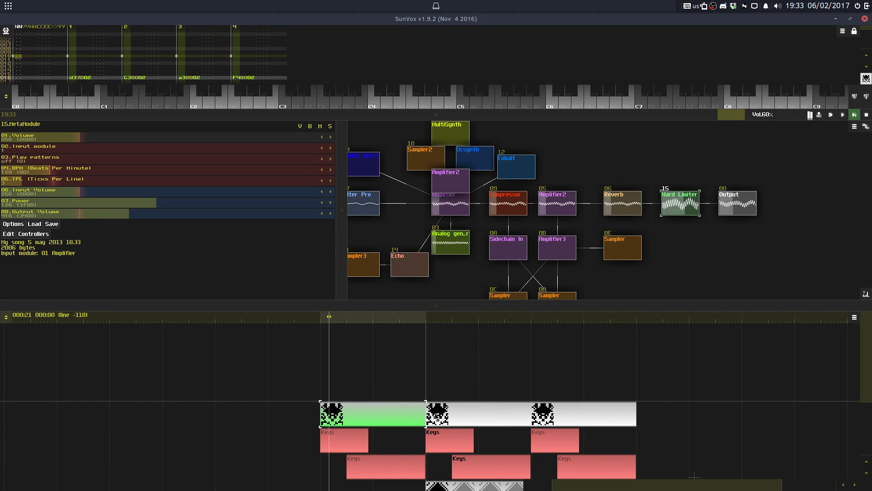
pyautogui.moveTo(465, 114); pyautogui.dragTo(471, 306)
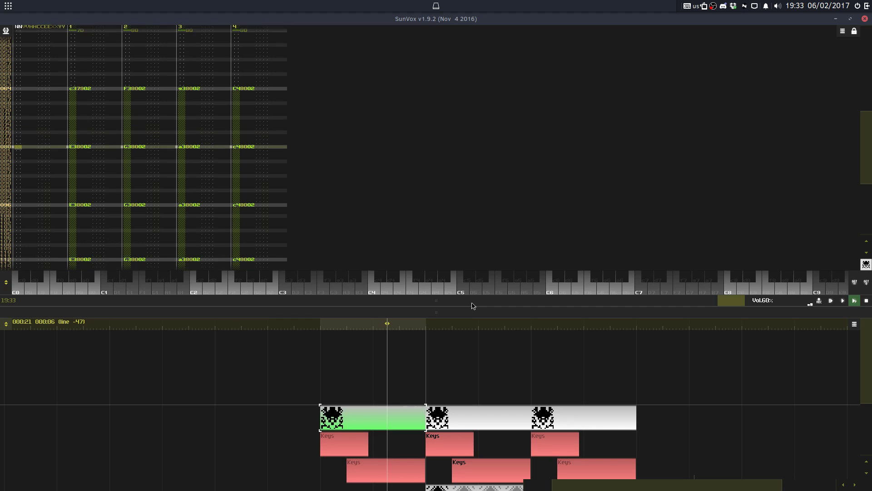
pyautogui.click(478, 411)
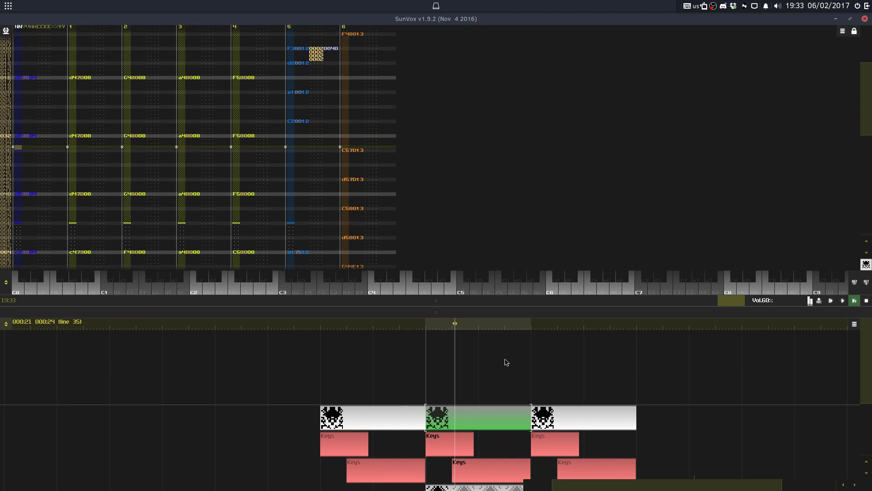
pyautogui.click(565, 417)
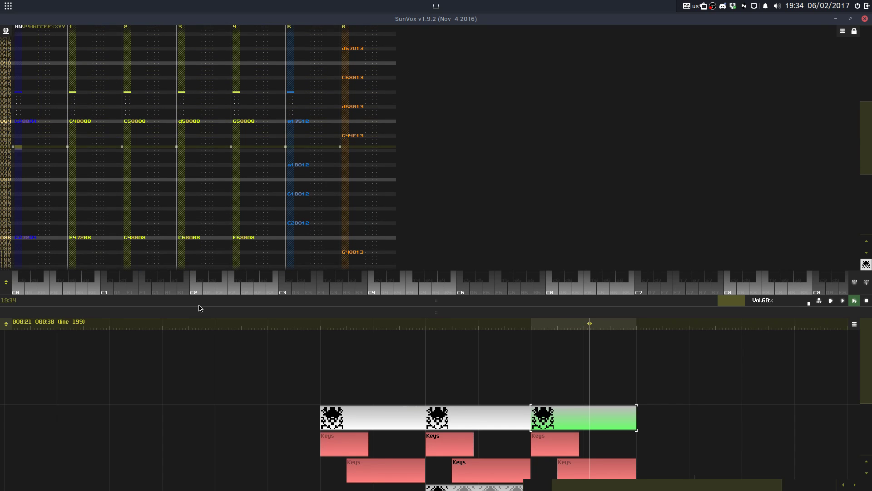
# Step: Try to move the third spider pattern's line 032 notes in tracks 0 to 4 to line 029, and undo the edit
pyautogui.press('space')
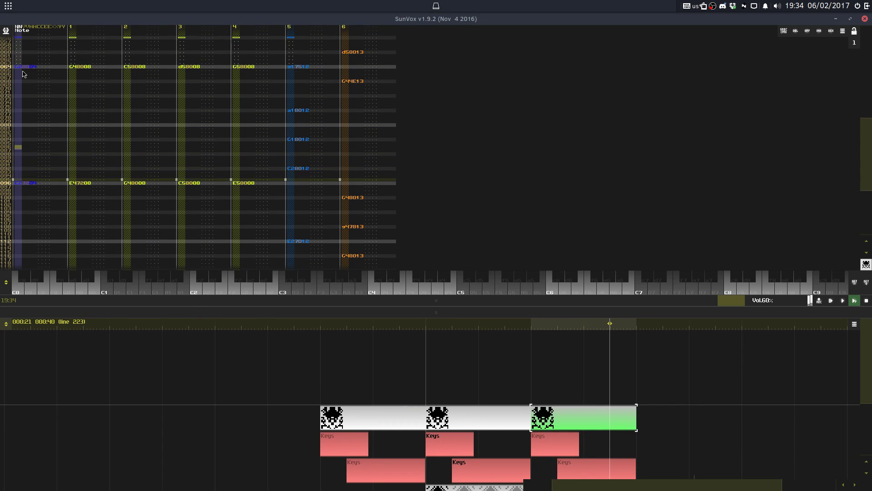
pyautogui.press('space')
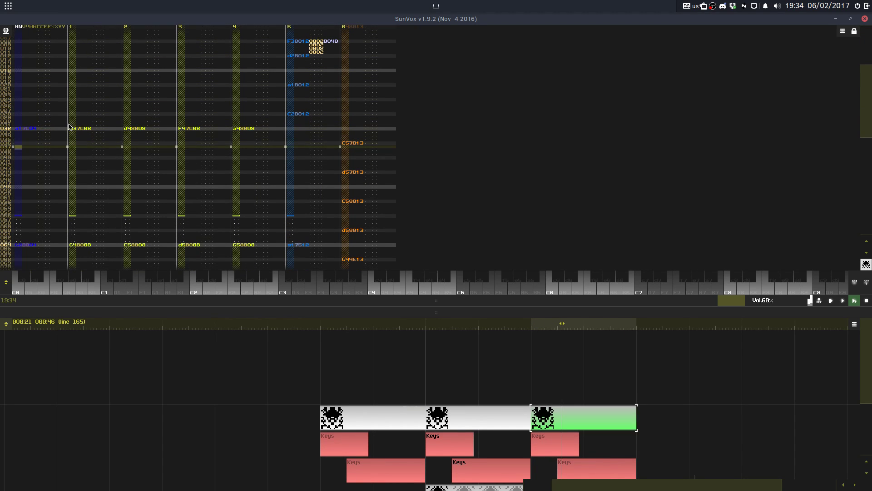
pyautogui.press('space')
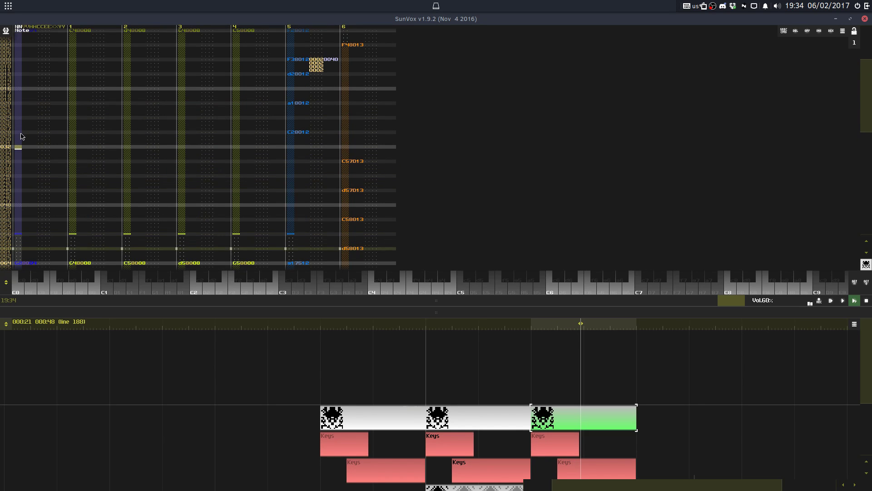
pyautogui.click(23, 144)
pyautogui.hotkey('ctrl', 'v')
pyautogui.hotkey('ctrl', 'z')
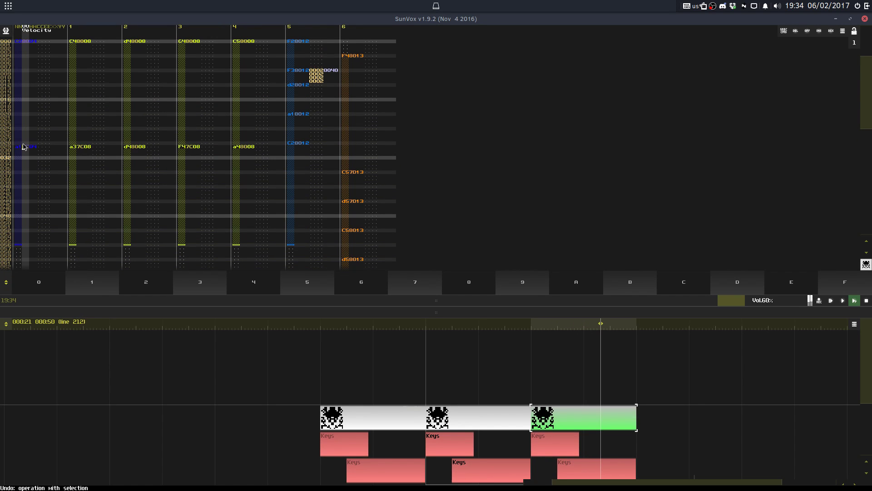
pyautogui.press('space')
# Step: Select the second spider pattern and save the project
pyautogui.click(477, 415)
pyautogui.hotkey('ctrl', 's')
pyautogui.click(381, 263)
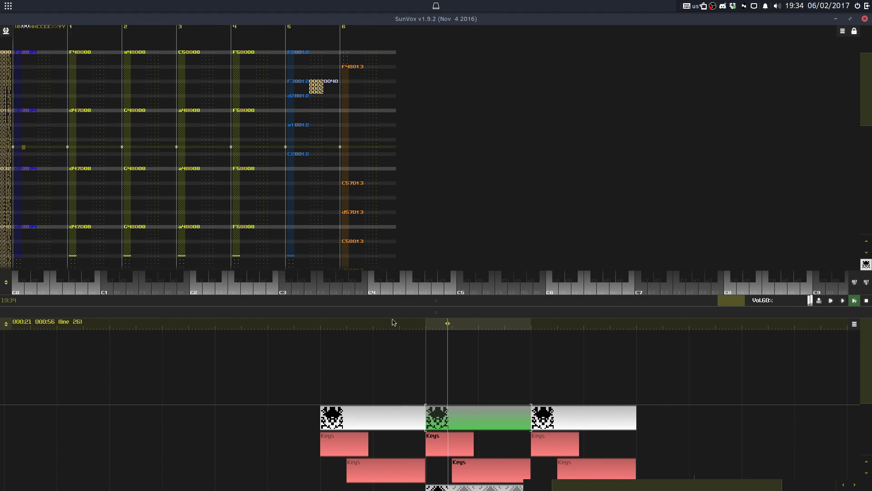
# Step: Enter effect 0002 on lines 024 to 027 of track 5 in the second spider pattern and replay it
pyautogui.press('space')
pyautogui.click(321, 147)
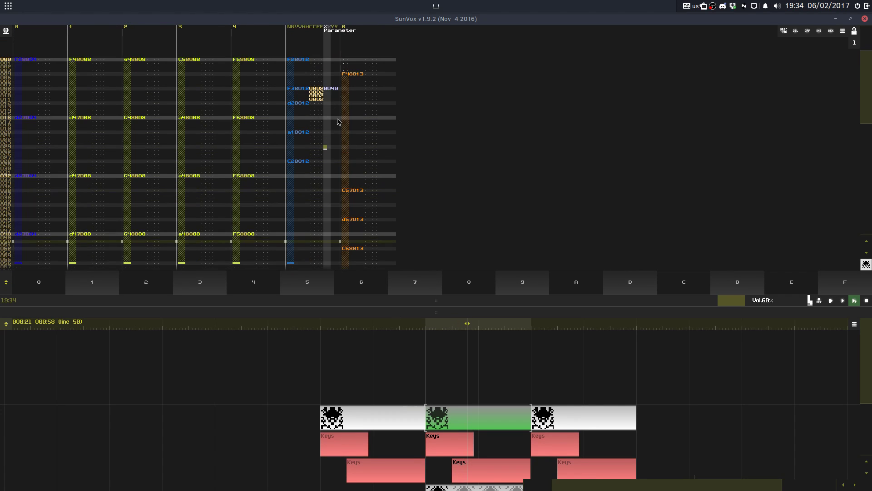
pyautogui.write('22222')
pyautogui.hotkey('ctrl', 'z')
pyautogui.press('F8')
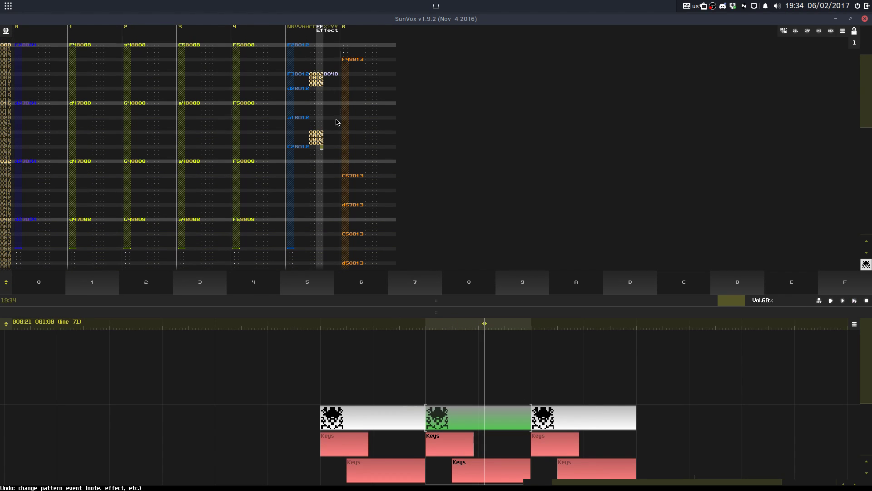
pyautogui.press('space')
pyautogui.press('F10')
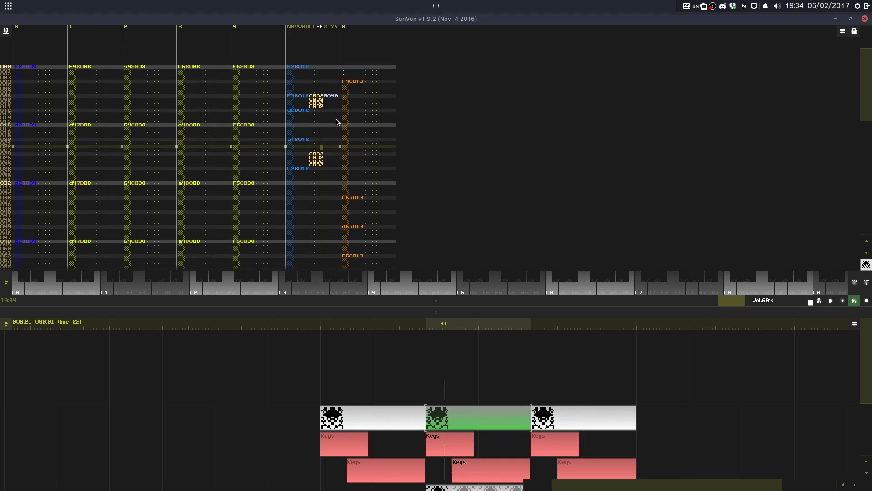
# Step: Add the Cobalt note a28012 at line 024 of track 5, beside the first added 0002 effect
pyautogui.press('space')
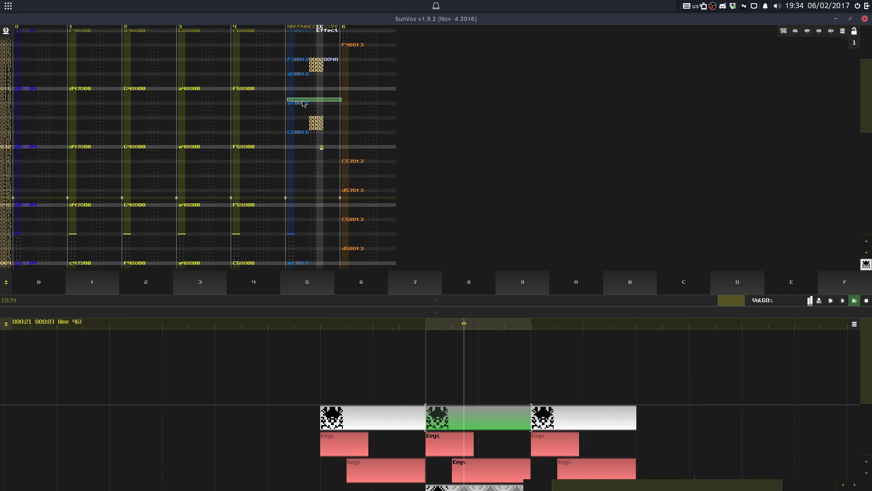
pyautogui.click(309, 147)
pyautogui.click(312, 151)
pyautogui.click(300, 161)
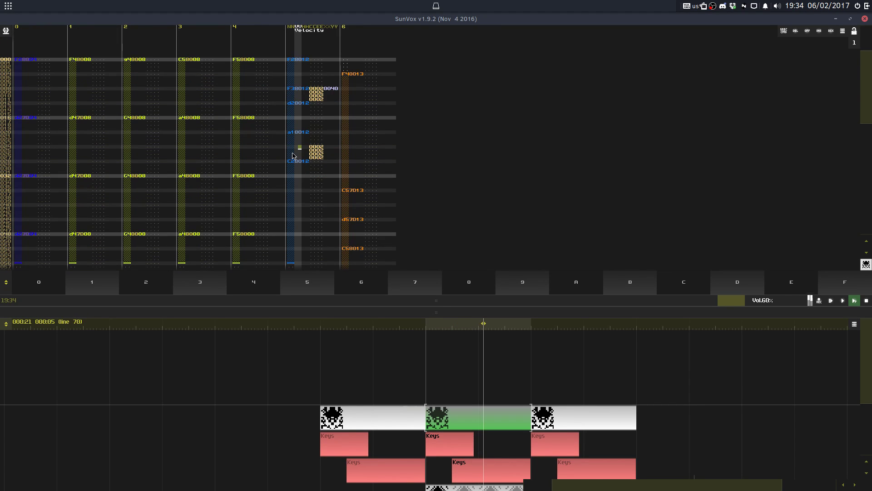
pyautogui.press('Left')
pyautogui.write('2')
# Step: Place a copy of the Cobalt note C28012 at line 036 of track 5 in the second spider pattern
pyautogui.click(303, 154)
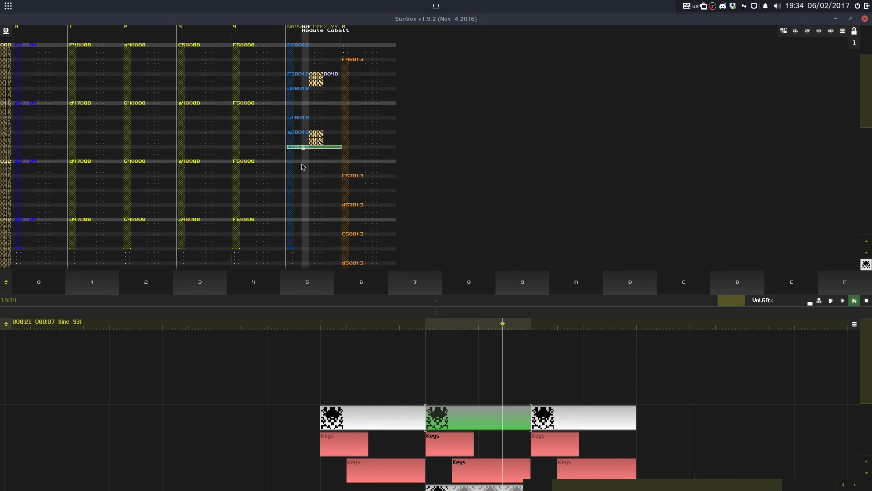
pyautogui.click(296, 181)
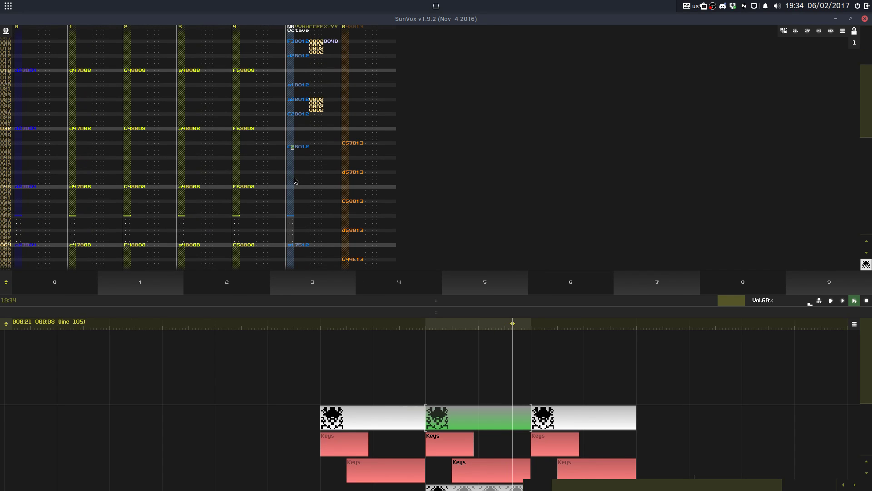
pyautogui.click(303, 143)
pyautogui.write('C28012')
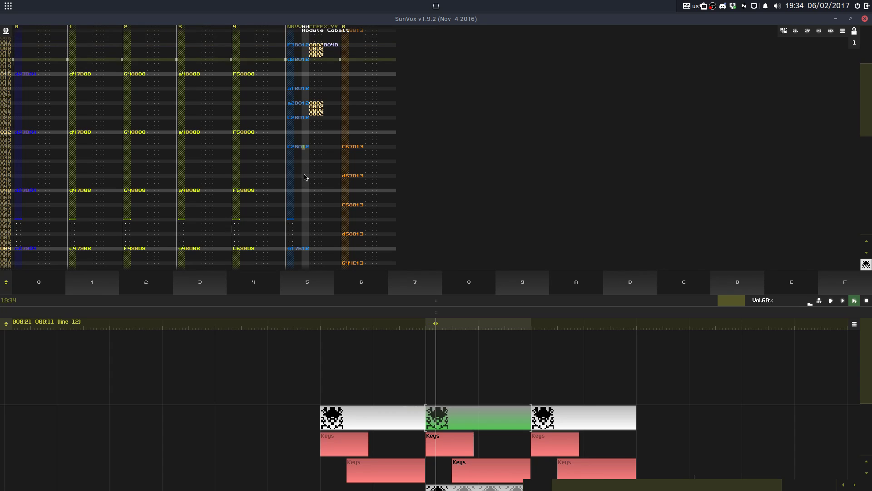
# Step: Place copies of the Cobalt note C28012 at lines 044 and 052 of track 5 in the second spider pattern
pyautogui.click(303, 177)
pyautogui.write('C28012')
pyautogui.hotkey('ctrl', 'z')
pyautogui.hotkey('ctrl', 'v')
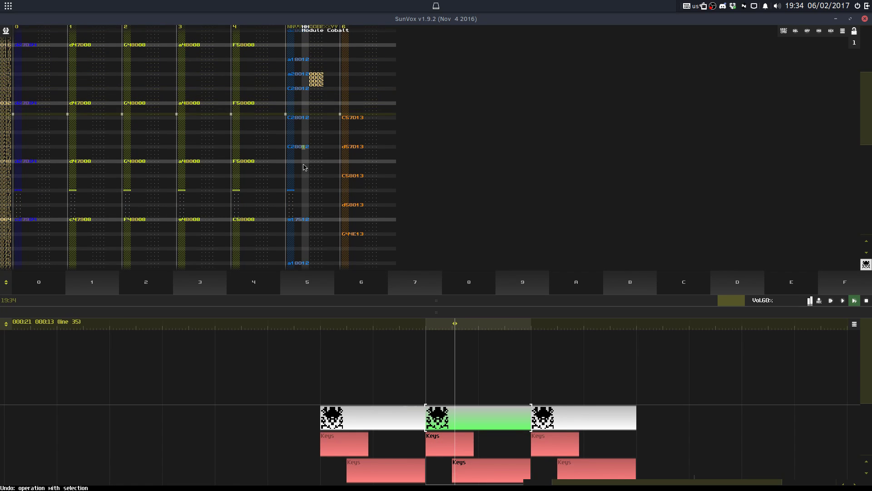
pyautogui.click(299, 174)
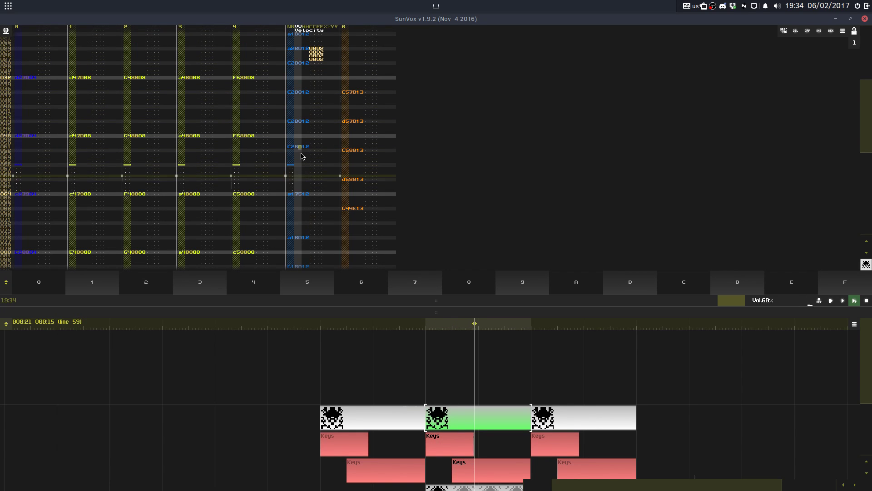
pyautogui.hotkey('ctrl', 'v')
# Step: Enter effect 0002 on lines 050 and 051 of track 5, just before the last copied Cobalt note
pyautogui.click(322, 136)
pyautogui.press('Down')
pyautogui.write('22')
# Step: Enter effect 0002 on lines 042–043 and 034–035 of track 5, before the other two copied Cobalt notes
pyautogui.press('Up')
pyautogui.press('Up')
pyautogui.press('Up')
pyautogui.press('Up')
pyautogui.press('Up')
pyautogui.press('Up')
pyautogui.press('Up')
pyautogui.press('Up')
pyautogui.press('Up')
pyautogui.press('Up')
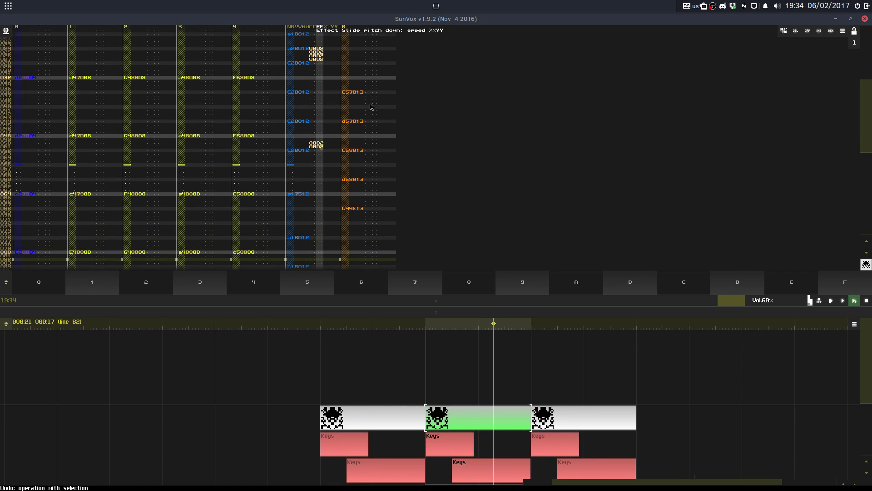
pyautogui.write('22')
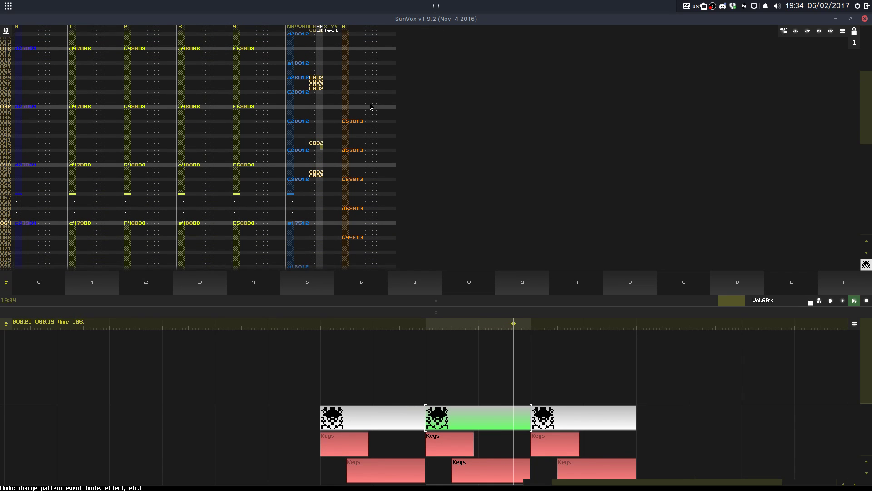
pyautogui.press('Up')
pyautogui.press('Up')
pyautogui.write('22')
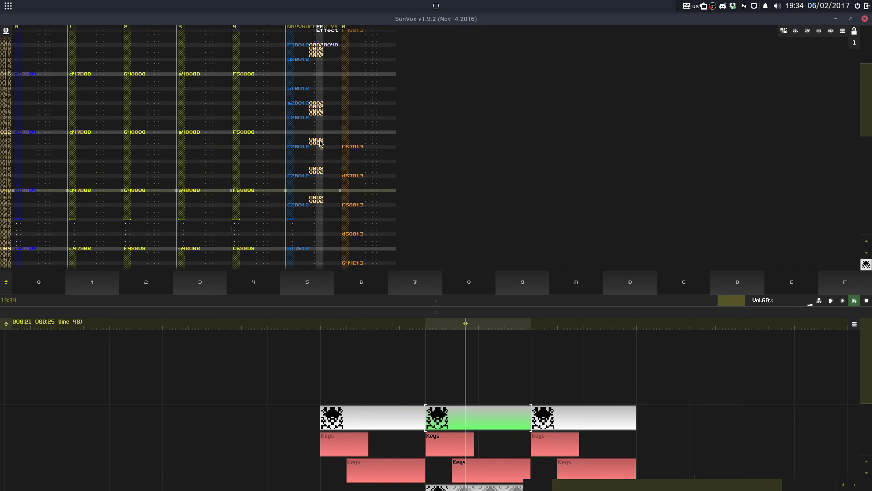
# Step: Remove effect 0002 from lines 034, 042 and 050 of track 5
pyautogui.press('Up')
pyautogui.press('Up')
pyautogui.press('Right')
pyautogui.press('Left')
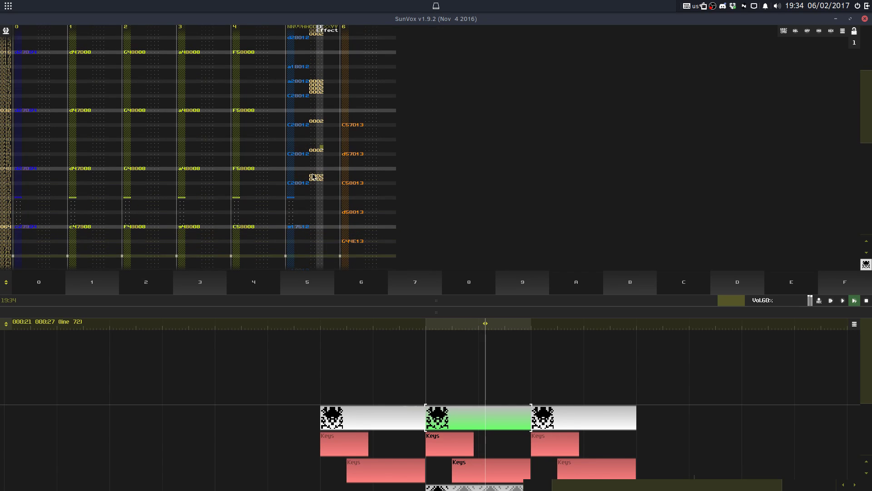
pyautogui.click(314, 176)
pyautogui.press('Delete')
pyautogui.click(313, 154)
pyautogui.press('Delete')
# Step: Clear the remaining 0002 effects on lines 051, 043 and 035 of track 5
pyautogui.hotkey('ctrl', 'z')
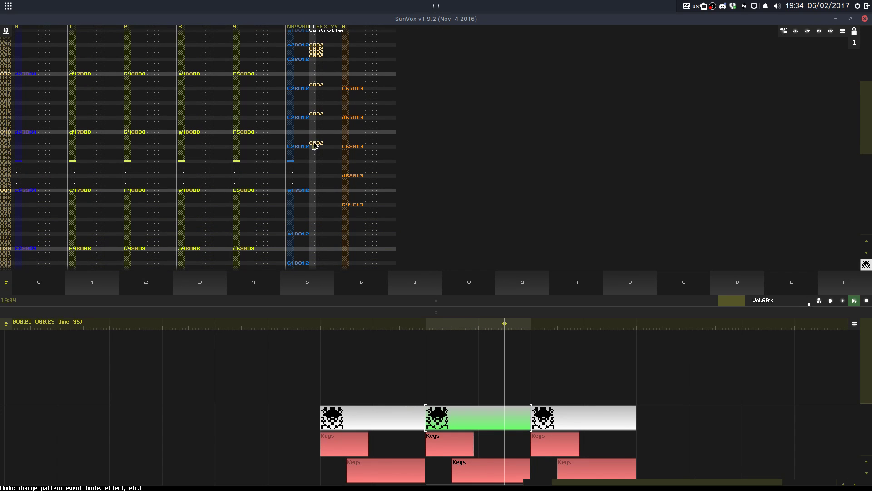
pyautogui.hotkey('ctrl', 'z')
pyautogui.click(325, 116)
pyautogui.press('Delete')
pyautogui.click(312, 117)
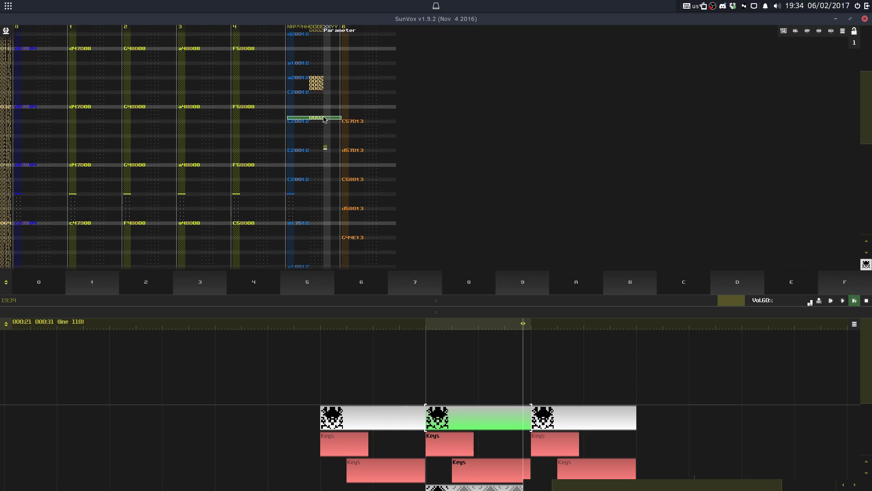
pyautogui.press('Delete')
# Step: Enter note-offs on lines 035, 043 and 051 of track 5 and save the project
pyautogui.press('`')
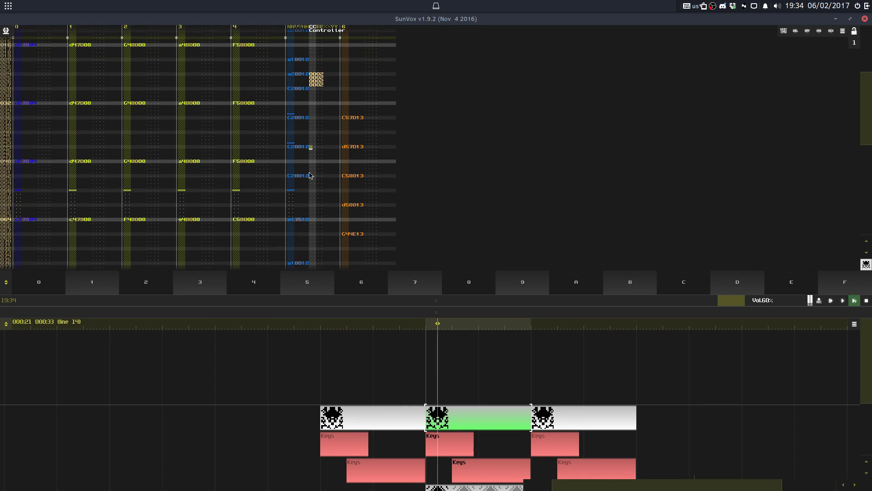
pyautogui.hotkey('ctrl', 's')
pyautogui.click(381, 264)
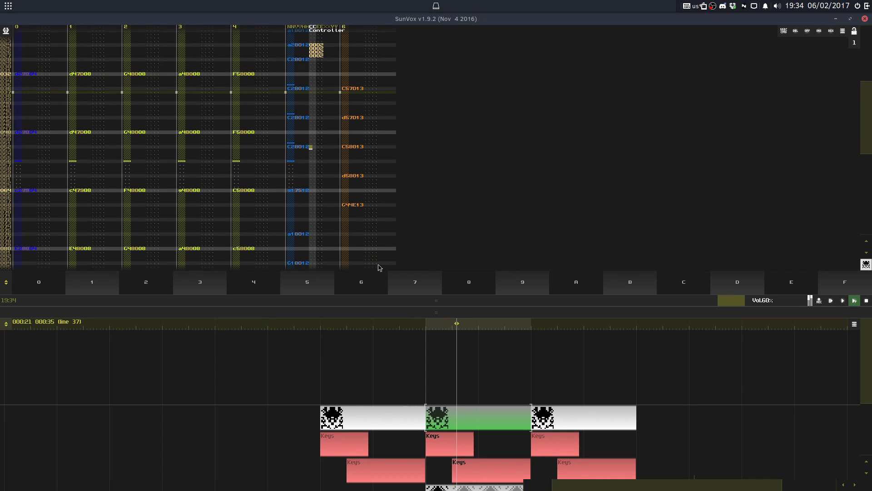
# Step: Enter effect 001D with parameter 0004 on line 035 of track 5 and review the project properties
pyautogui.click(321, 81)
pyautogui.write('d1')
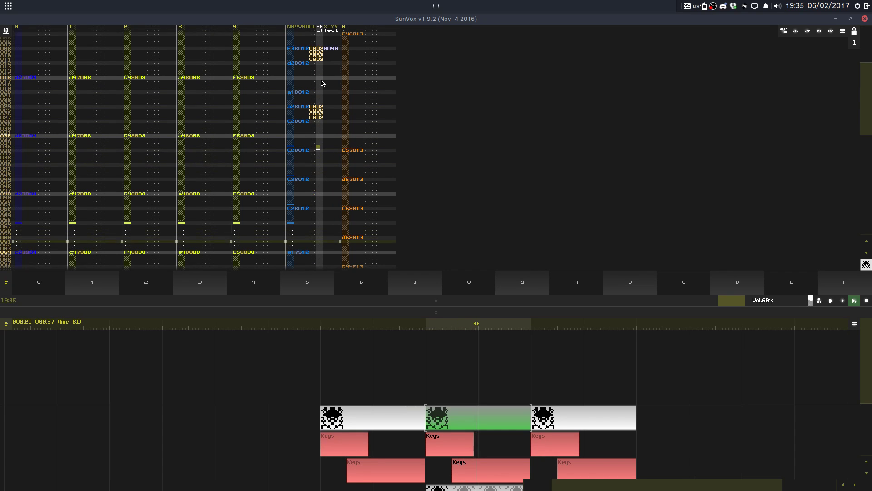
pyautogui.press('Up')
pyautogui.write('d')
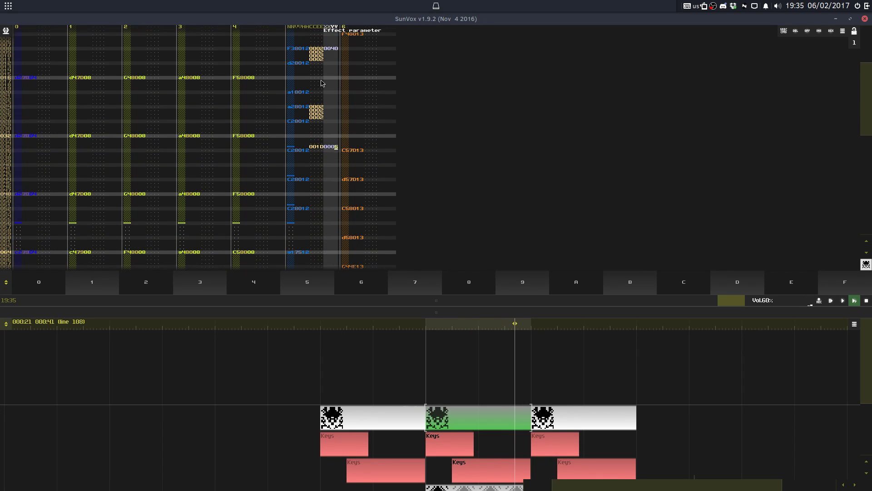
pyautogui.write('4')
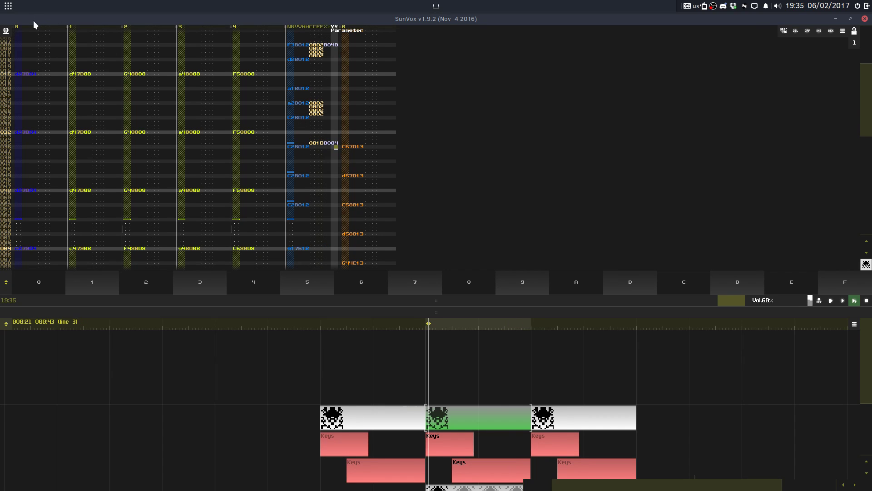
pyautogui.click(6, 31)
pyautogui.click(19, 75)
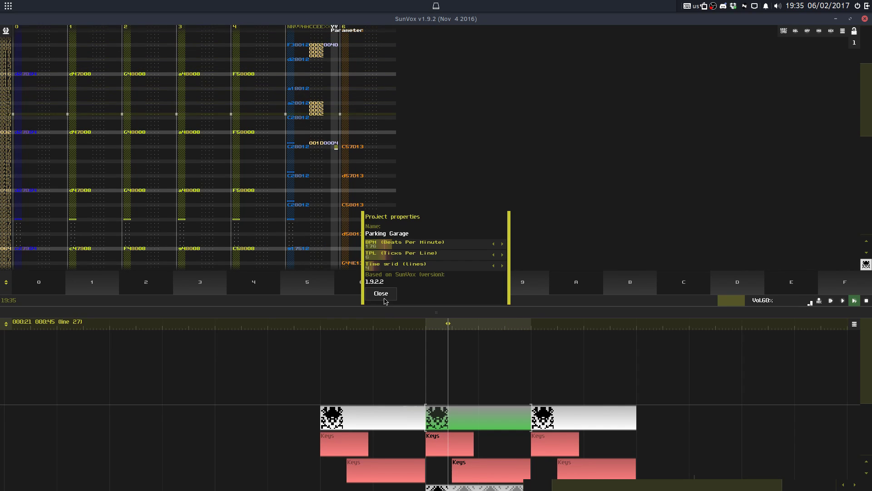
pyautogui.click(383, 296)
# Step: Copy the note-off with effect 001D0004 from line 035 to lines 043 and 051 of track 5
pyautogui.click(310, 144)
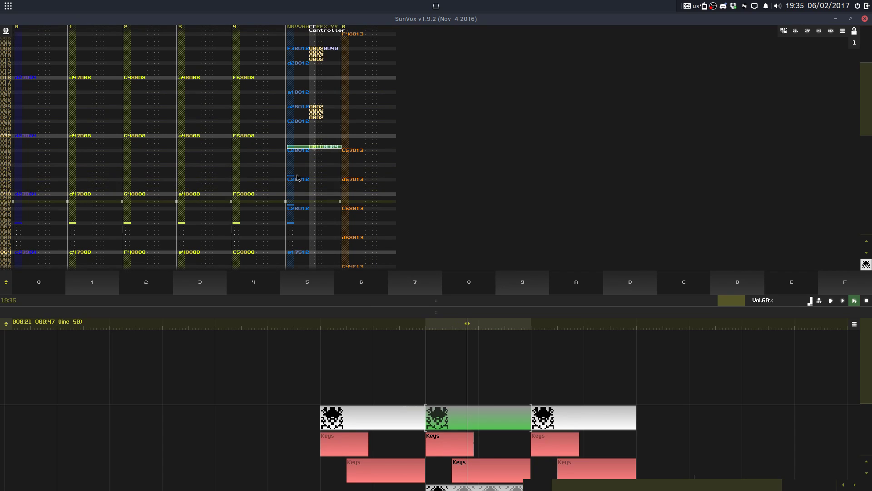
pyautogui.click(297, 175)
pyautogui.write('001D0004')
pyautogui.click(296, 177)
pyautogui.write('001D0004')
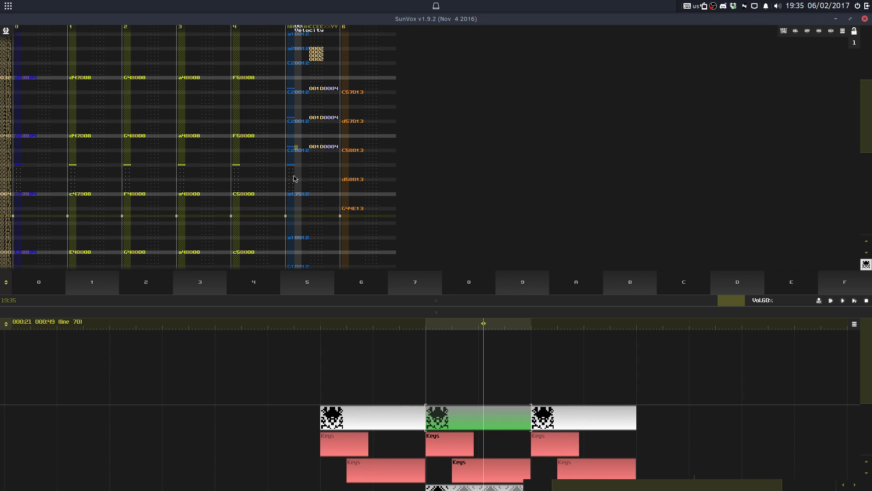
# Step: Enlarge the timeline, check the project's tempo and grid properties again, and replay the second spider pattern
pyautogui.moveTo(442, 313); pyautogui.dragTo(399, 290)
pyautogui.scroll(4, 492, 386)
pyautogui.moveTo(453, 387); pyautogui.dragTo(361, 323)
pyautogui.moveTo(390, 296); pyautogui.dragTo(389, 214)
pyautogui.moveTo(370, 265); pyautogui.dragTo(404, 290)
pyautogui.scroll(1, 432, 316)
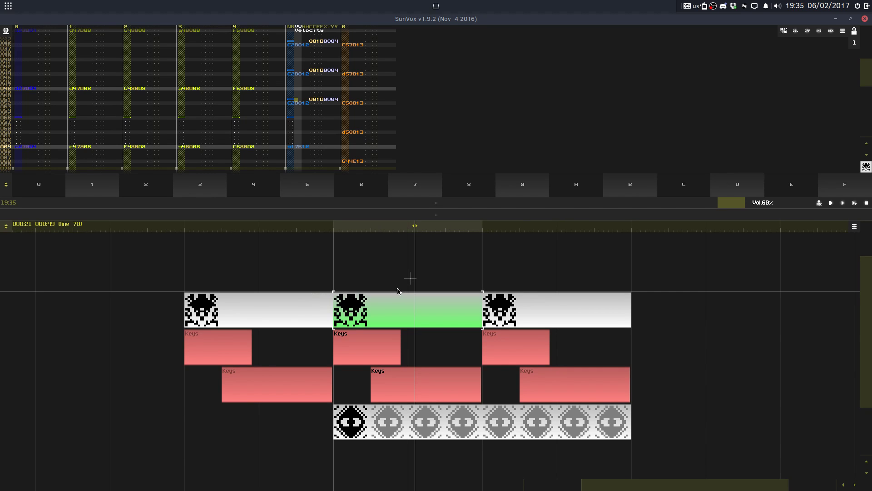
pyautogui.moveTo(343, 271); pyautogui.dragTo(344, 280)
pyautogui.click(5, 31)
pyautogui.click(18, 81)
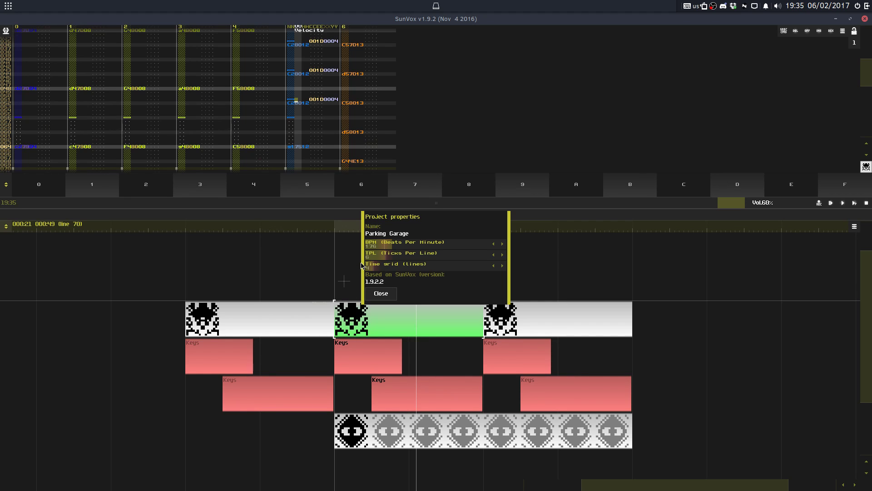
pyautogui.click(380, 294)
pyautogui.press('Return')
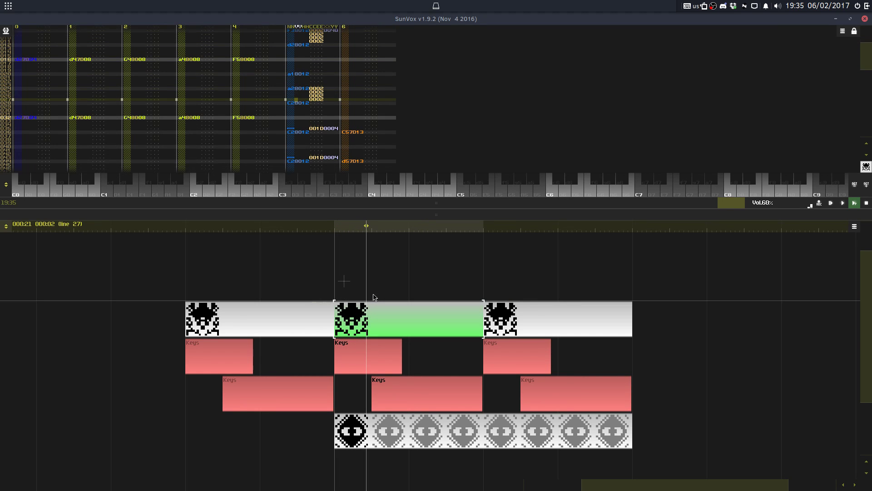
pyautogui.press('space')
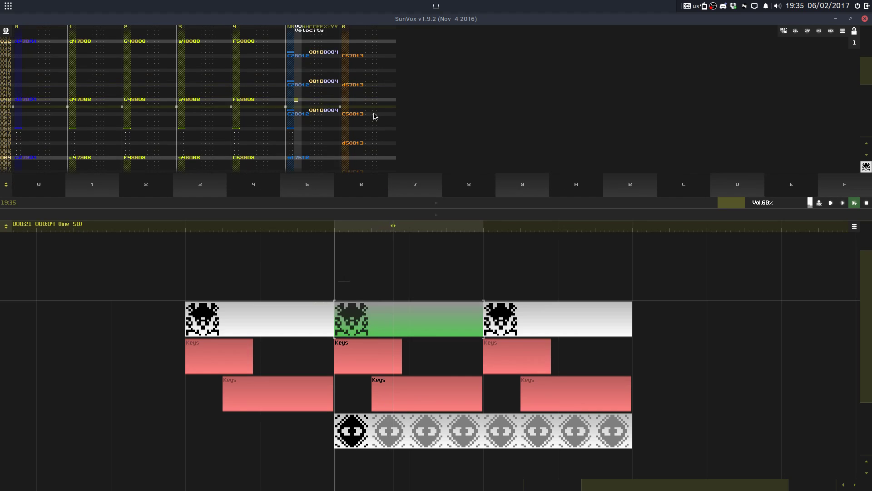
# Step: Undo the note-offs, effects and Cobalt note copies added after line 028 of track 5, and save the project
pyautogui.hotkey('ctrl', 'z')
pyautogui.hotkey('ctrl', 'z')
pyautogui.hotkey('ctrl', 'z')
pyautogui.hotkey('ctrl', 'z')
pyautogui.hotkey('ctrl', 'z')
pyautogui.hotkey('ctrl', 'z')
pyautogui.hotkey('ctrl', 'z')
pyautogui.hotkey('ctrl', 'z')
pyautogui.hotkey('ctrl', 'z')
pyautogui.hotkey('ctrl', 'z')
pyautogui.hotkey('ctrl', 'z')
pyautogui.hotkey('ctrl', 'z')
pyautogui.hotkey('ctrl', 'z')
pyautogui.hotkey('ctrl', 'z')
pyautogui.hotkey('ctrl', 'z')
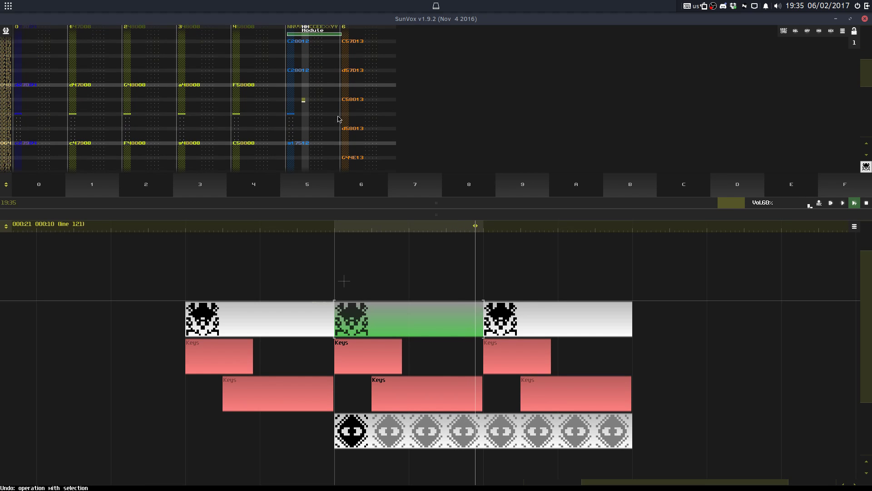
pyautogui.hotkey('ctrl', 's')
pyautogui.click(382, 265)
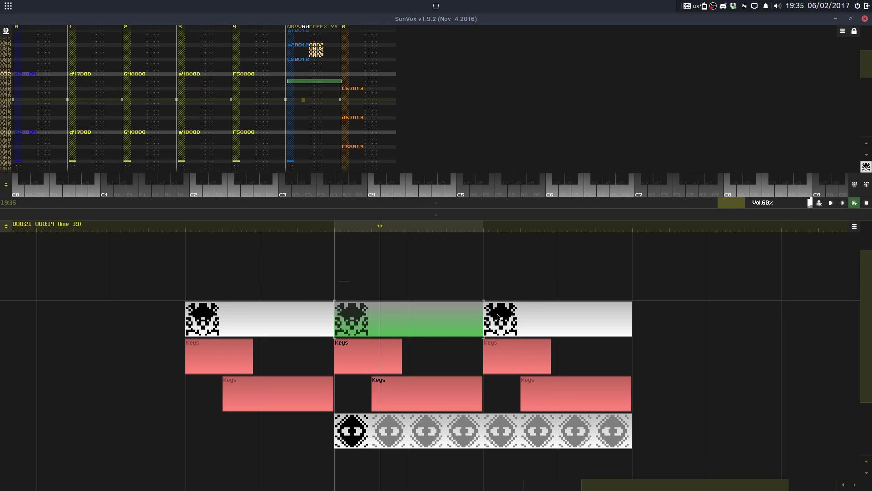
# Step: Set the Compressor module's threshold to 22 and its release to 212
pyautogui.moveTo(482, 207); pyautogui.dragTo(487, 81)
pyautogui.click(537, 204)
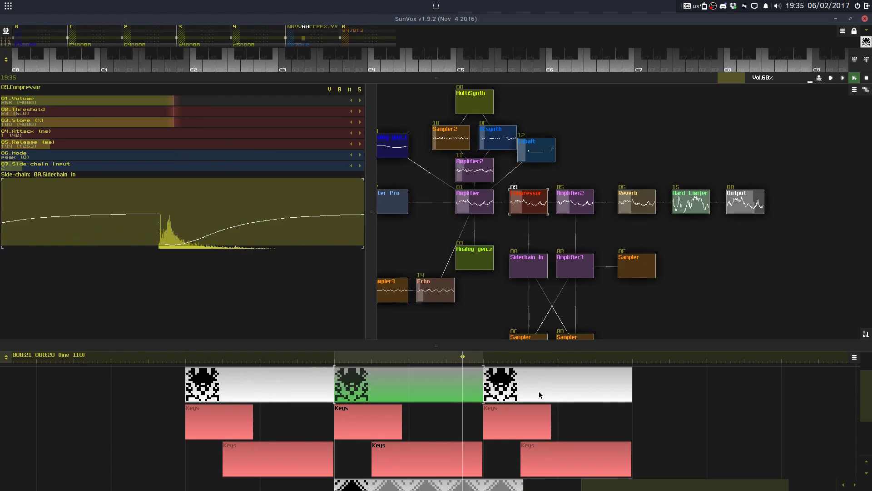
pyautogui.moveTo(67, 113)
pyautogui.mouseDown()
pyautogui.moveTo(28, 102)
pyautogui.moveTo(66, 114)
pyautogui.mouseUp()
pyautogui.moveTo(64, 144)
pyautogui.mouseDown()
pyautogui.moveTo(130, 150)
pyautogui.moveTo(74, 149)
pyautogui.mouseUp()
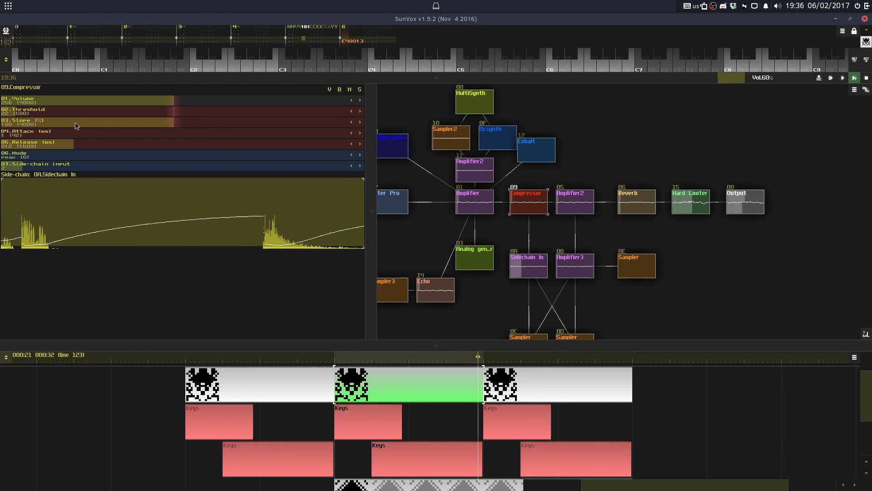
# Step: Load the project MisterHue.sunvox from the Wave folder inside EPs
pyautogui.click(5, 31)
pyautogui.click(7, 43)
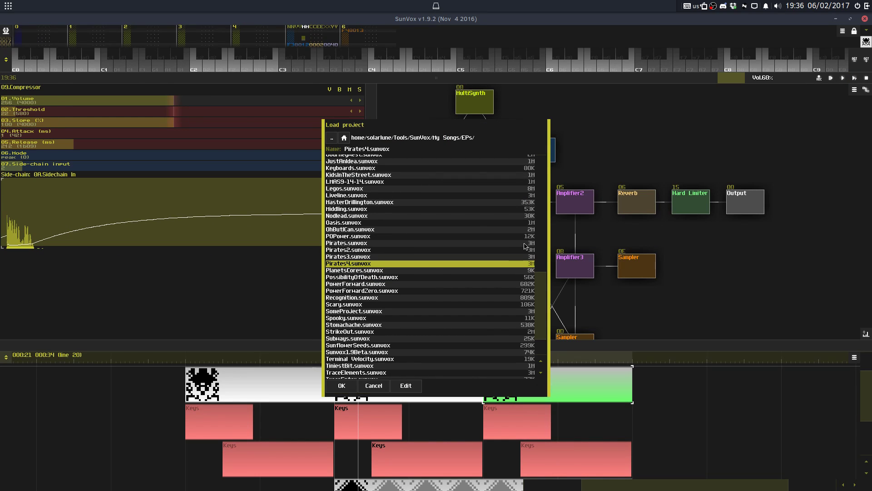
pyautogui.scroll(-3, 382, 320)
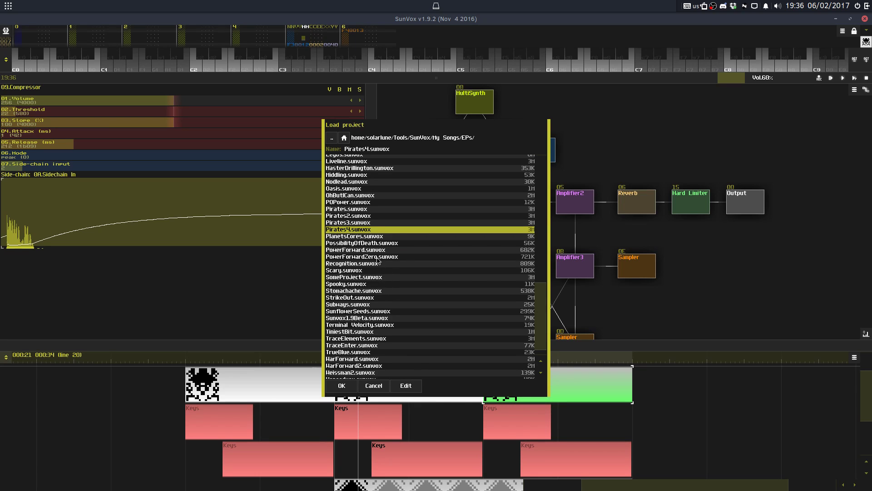
pyautogui.scroll(4, 372, 245)
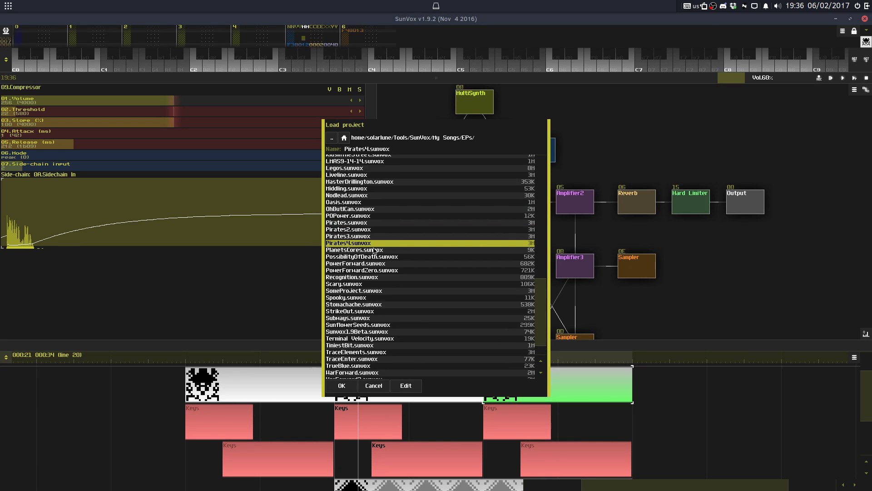
pyautogui.scroll(7, 366, 253)
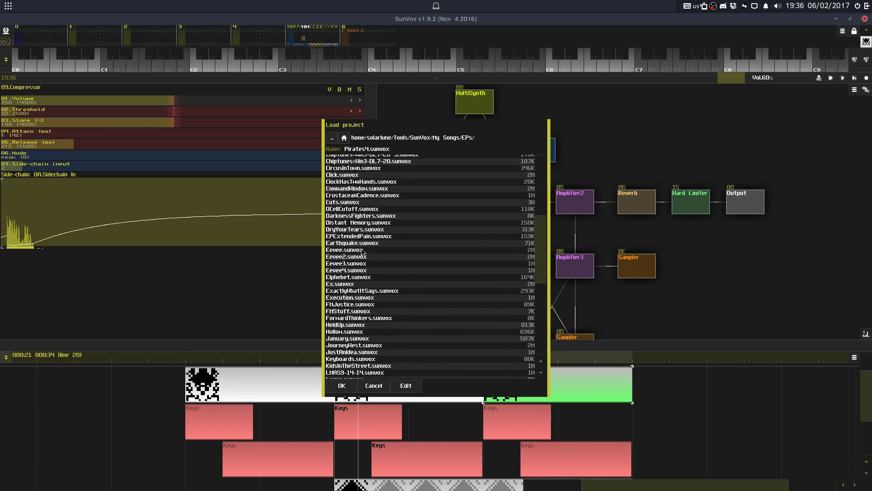
pyautogui.click(332, 139)
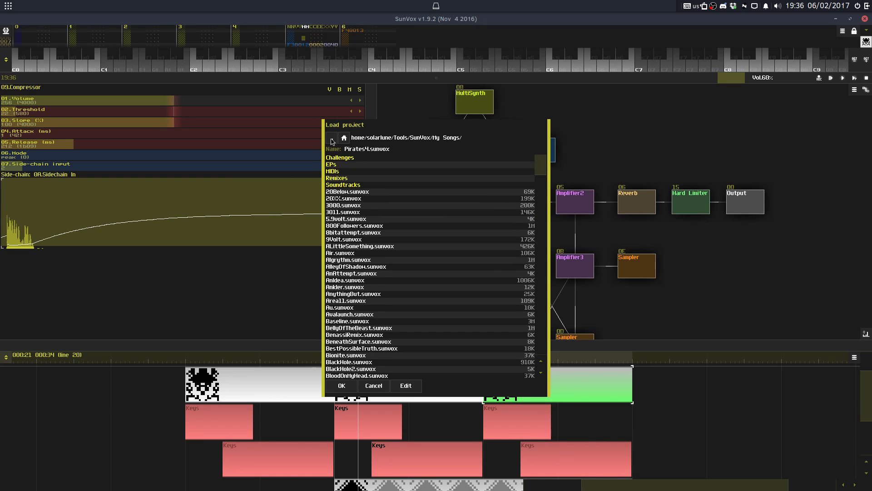
pyautogui.click(339, 166)
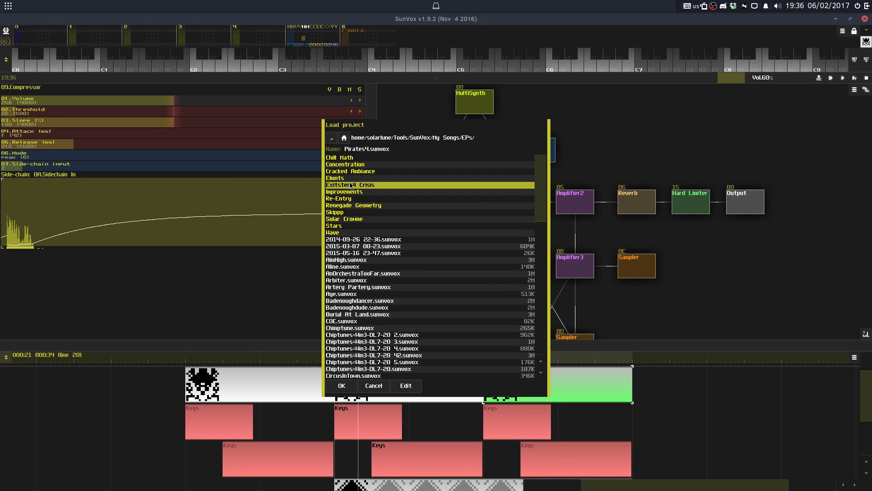
pyautogui.click(339, 232)
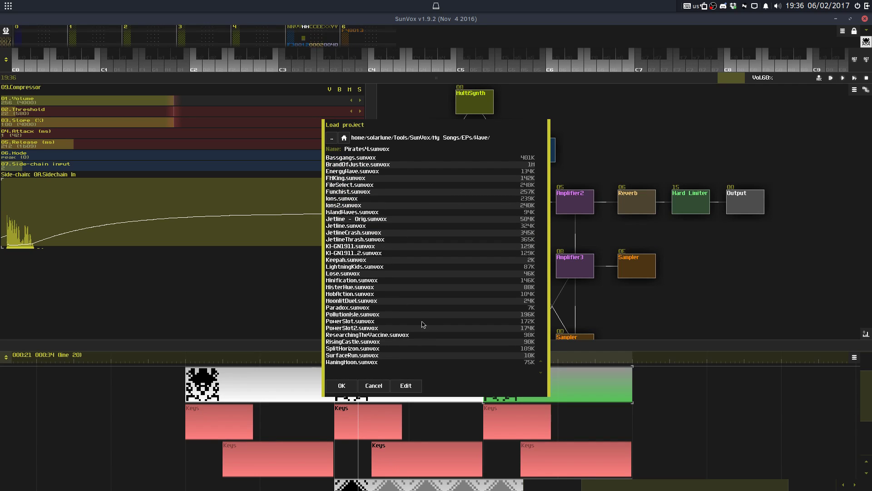
pyautogui.click(365, 287)
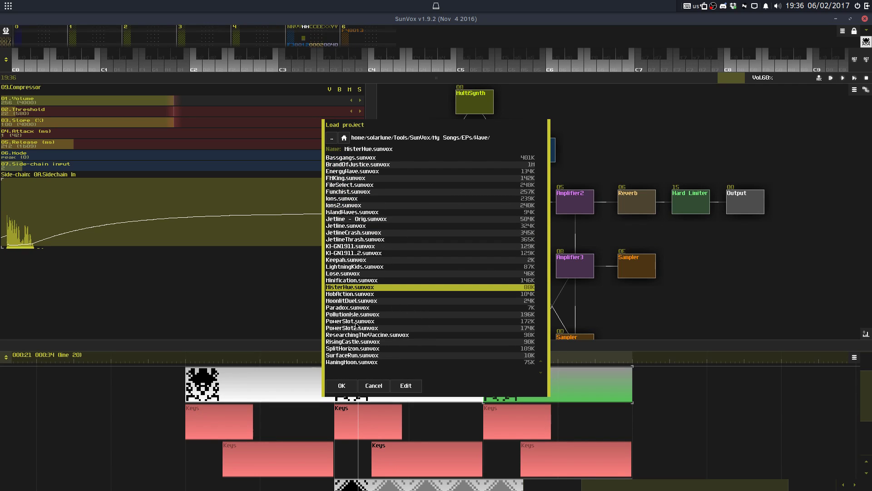
pyautogui.click(341, 385)
# Step: Enlarge the pattern editor and timeline, and examine the note and drum patterns of the loaded song
pyautogui.click(248, 438)
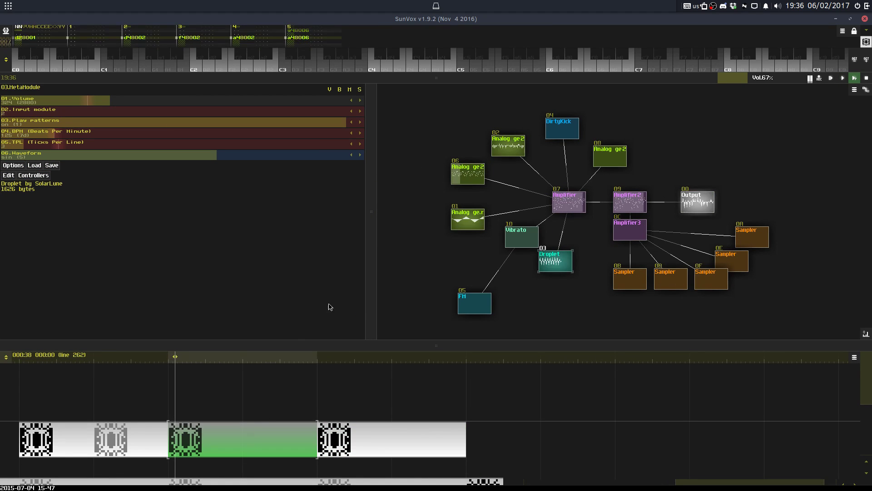
pyautogui.moveTo(485, 78); pyautogui.dragTo(481, 335)
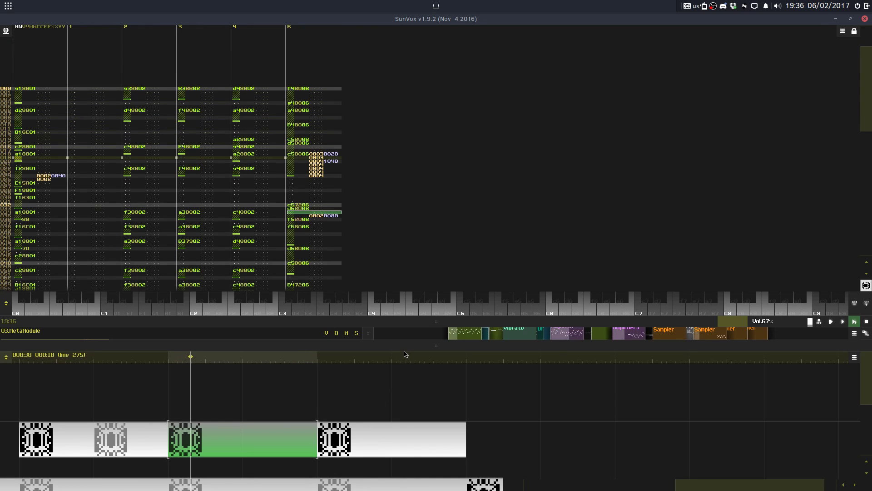
pyautogui.moveTo(404, 347); pyautogui.dragTo(393, 266)
pyautogui.moveTo(203, 352); pyautogui.dragTo(434, 298)
pyautogui.click(416, 319)
pyautogui.click(490, 434)
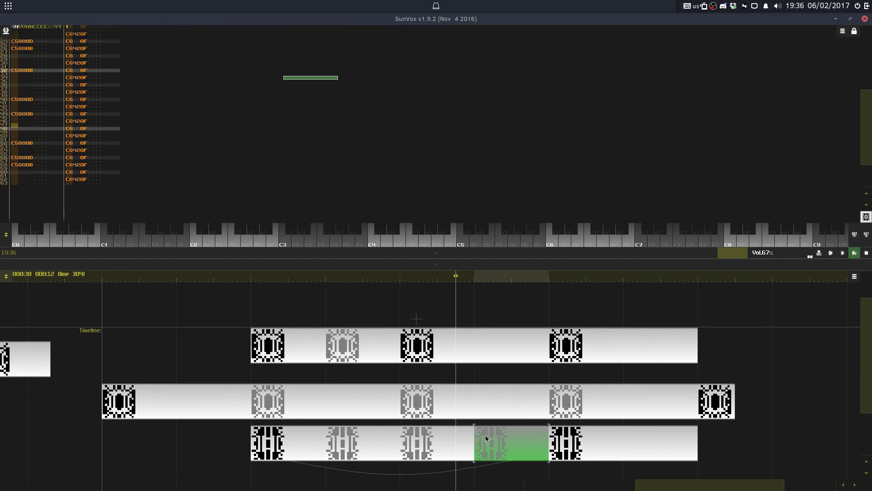
# Step: Create an empty pattern above the timeline at line 256, aligned with the start of the middle song pattern
pyautogui.click(468, 402)
pyautogui.click(492, 430)
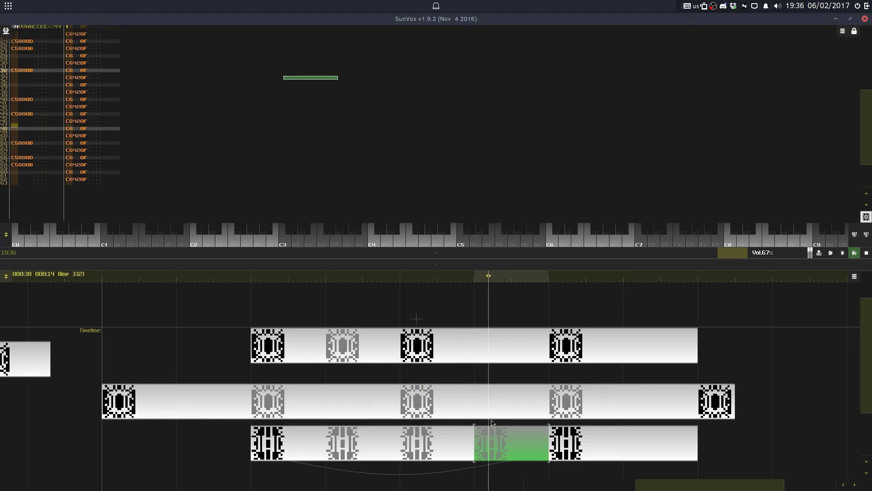
pyautogui.click(487, 358)
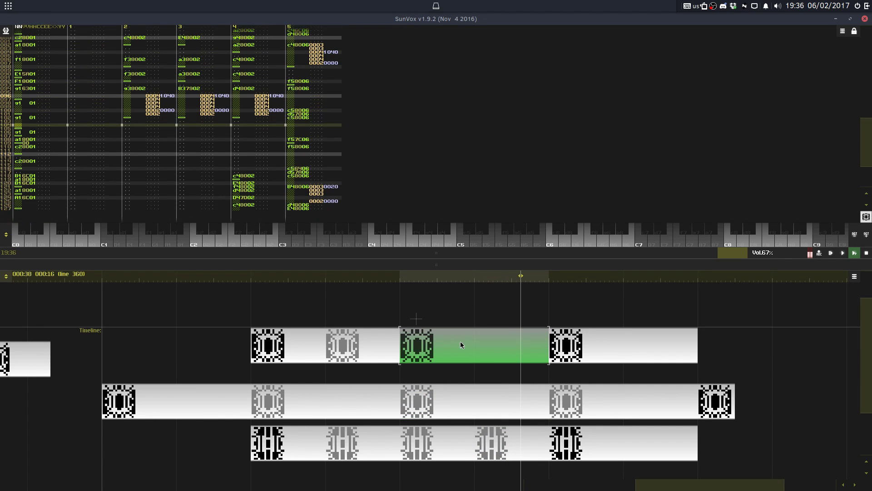
pyautogui.scroll(-1, 454, 330)
pyautogui.moveTo(449, 323); pyautogui.dragTo(418, 328)
pyautogui.press('space')
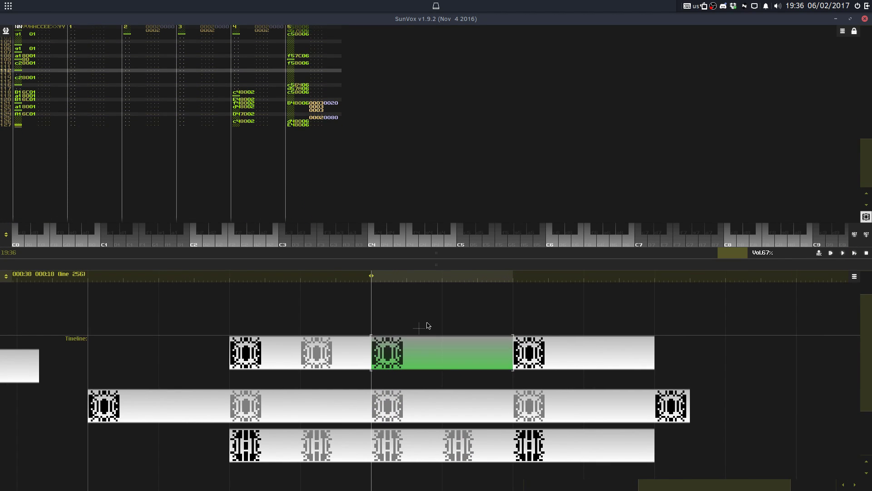
pyautogui.doubleClick(407, 316)
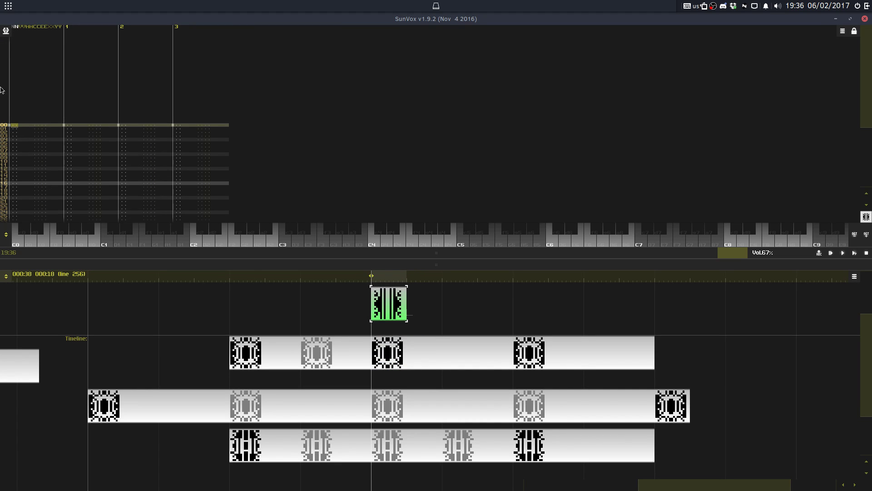
# Step: Show the project properties and move their window clear of the new pattern
pyautogui.click(5, 31)
pyautogui.click(23, 77)
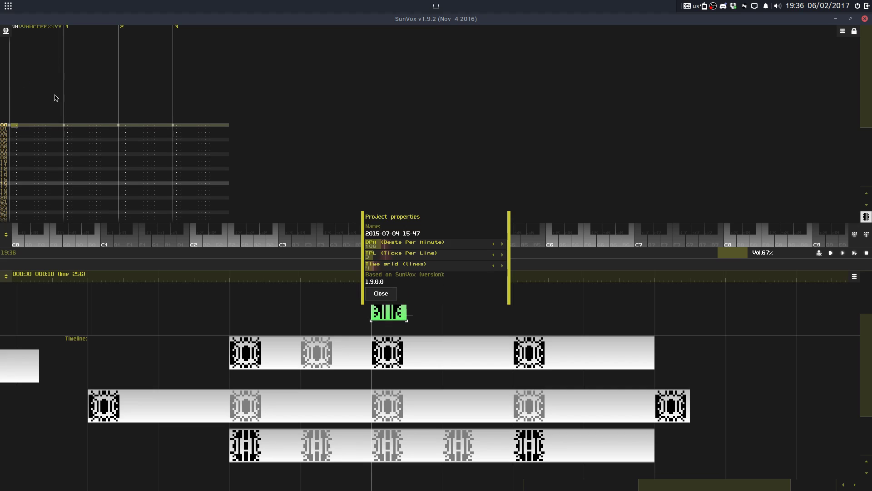
pyautogui.moveTo(396, 233); pyautogui.dragTo(631, 249)
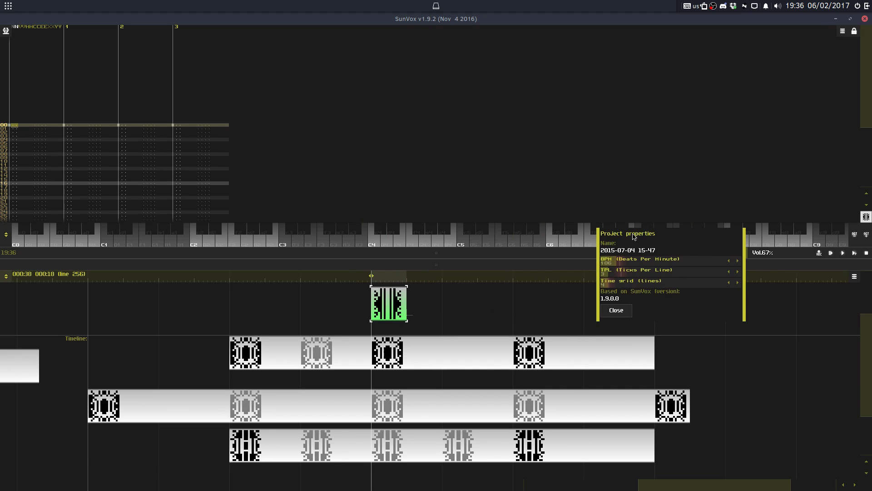
pyautogui.scroll(2, 450, 318)
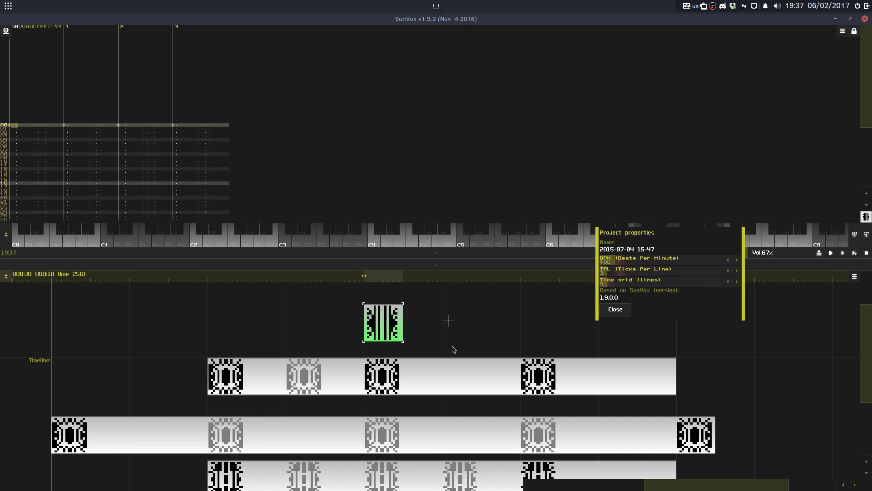
pyautogui.scroll(3, 443, 320)
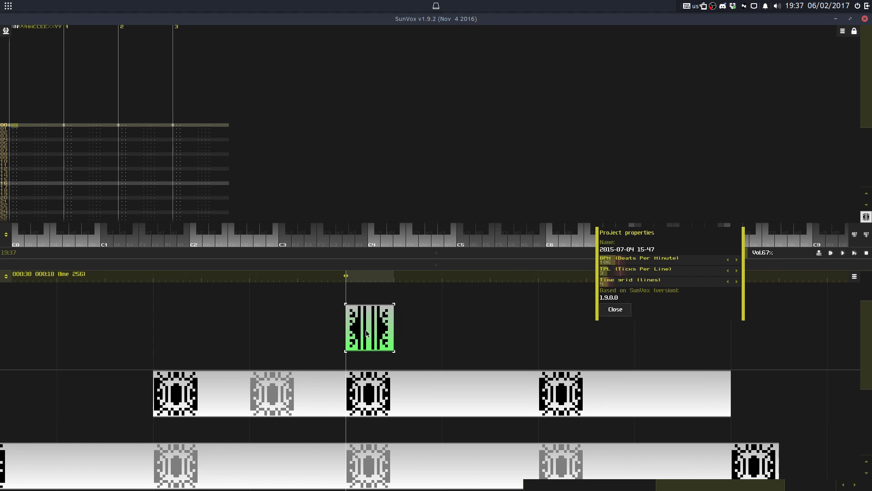
pyautogui.press('space')
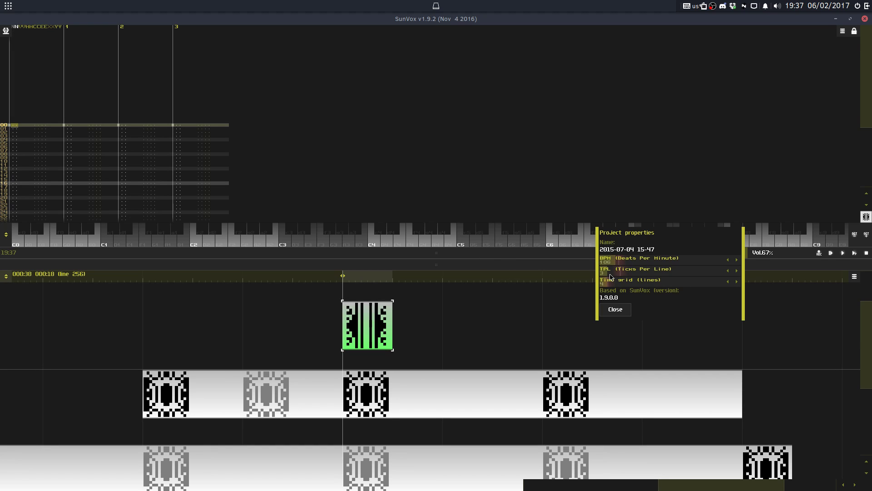
# Step: Enter effect 0F (Set TPL) with parameter 0003 on line 00 of the new pattern's first track
pyautogui.rightClick(26, 121)
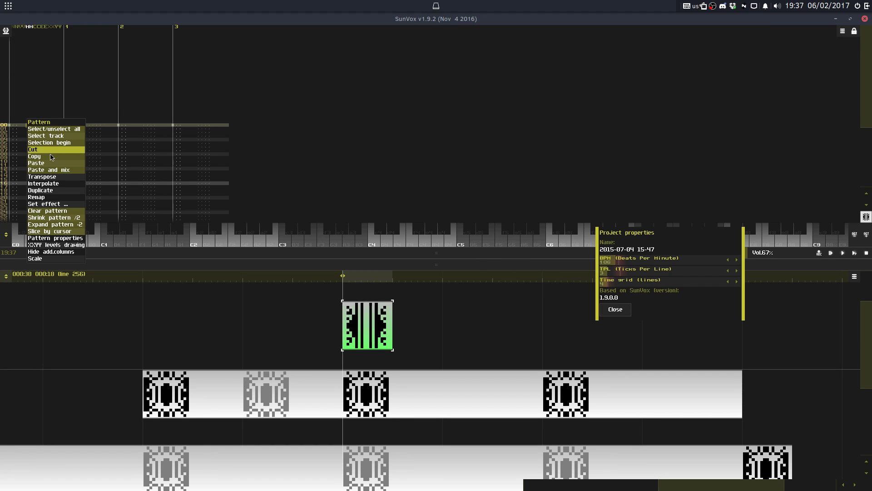
pyautogui.click(55, 203)
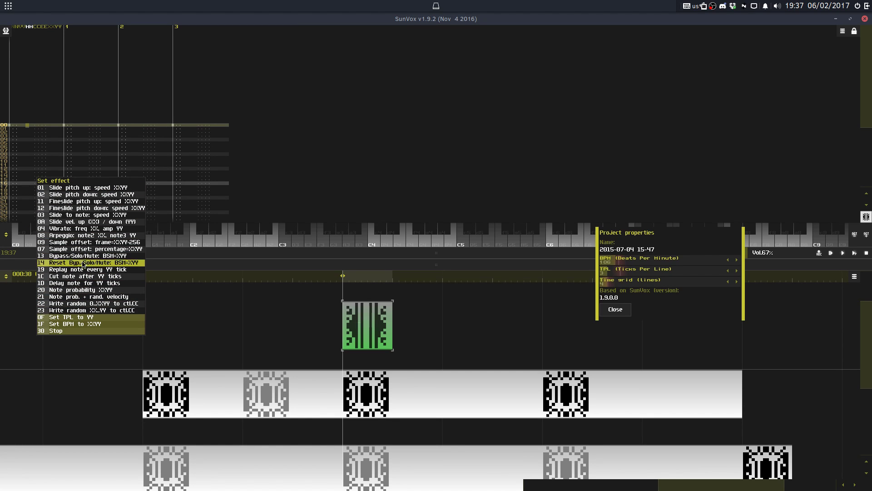
pyautogui.click(89, 317)
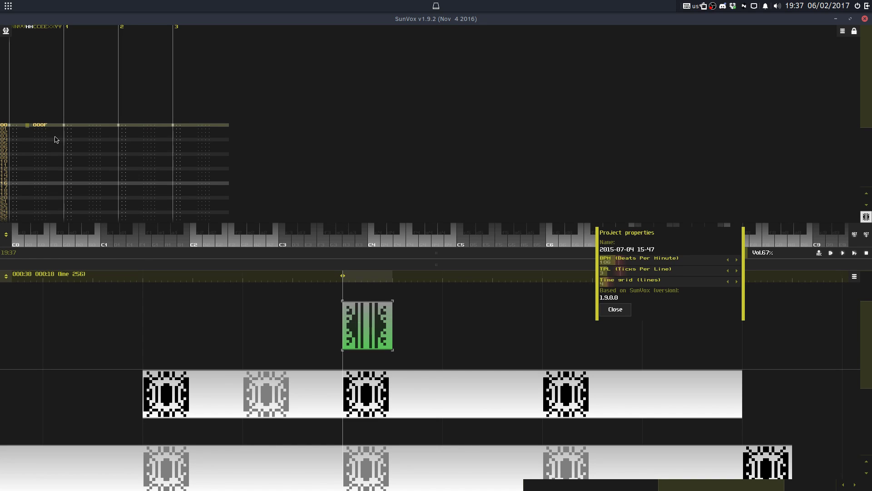
pyautogui.click(60, 126)
pyautogui.write('3')
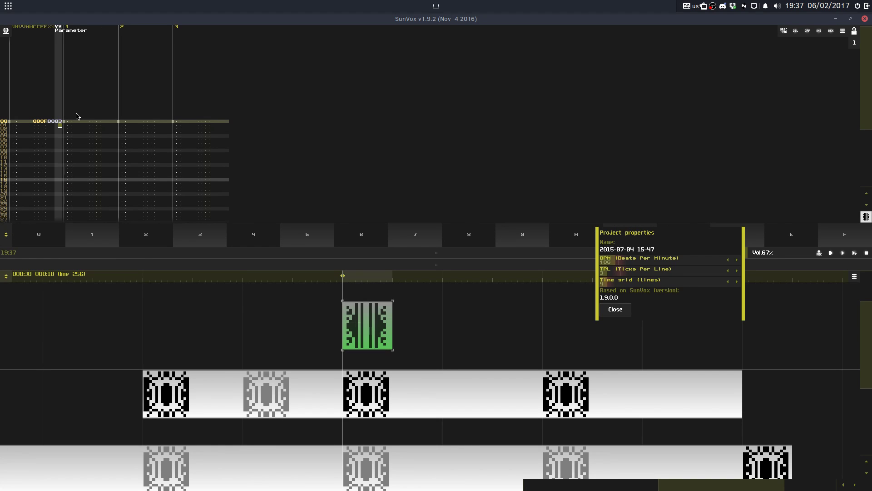
# Step: Fill the first track with the 0F effect and repeat an eight-line parameter sequence of four 2s and four 4s
pyautogui.press('Up')
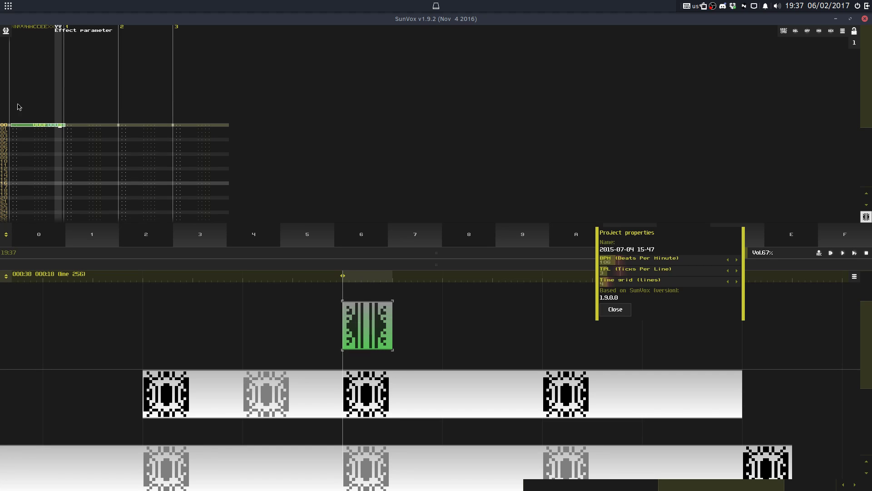
pyautogui.click(20, 126)
pyautogui.hotkey('ctrl', 'e')
pyautogui.click(60, 126)
pyautogui.write('2')
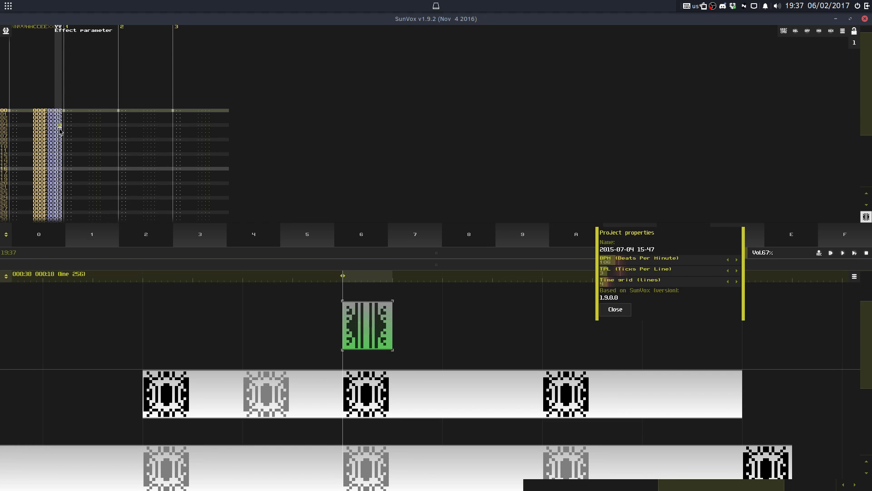
pyautogui.write('2225544')
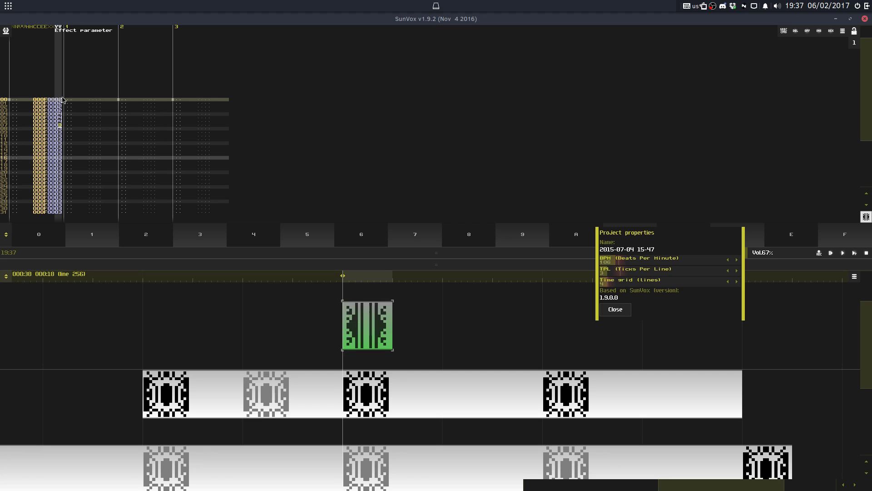
pyautogui.hotkey('ctrl', 'e')
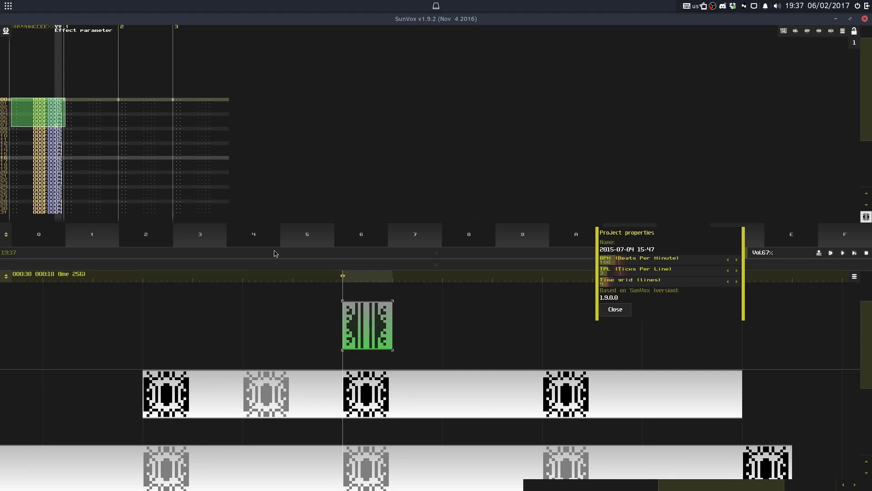
# Step: Duplicate the TPL pattern three times to span the song pattern below, and play the song from line 256
pyautogui.hotkey('ctrl', 'd')
pyautogui.hotkey('ctrl', 'd')
pyautogui.hotkey('ctrl', 'd')
pyautogui.click(517, 412)
pyautogui.press('space')
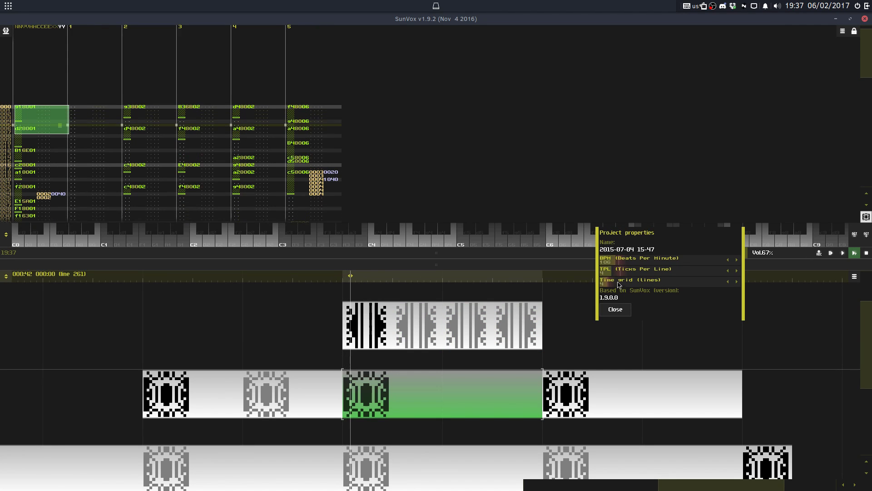
# Step: Replay the section and change the TPL pattern's parameters to a repeating 2, 2, 4, 4 sequence
pyautogui.click(360, 323)
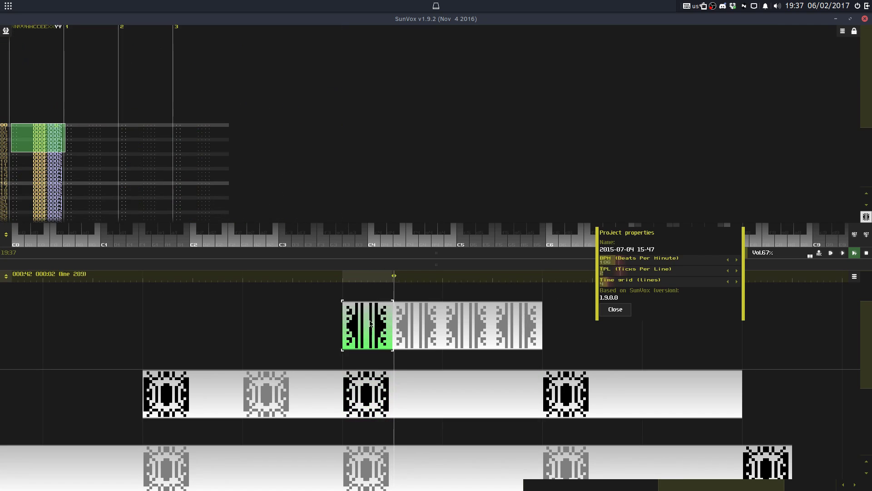
pyautogui.click(62, 129)
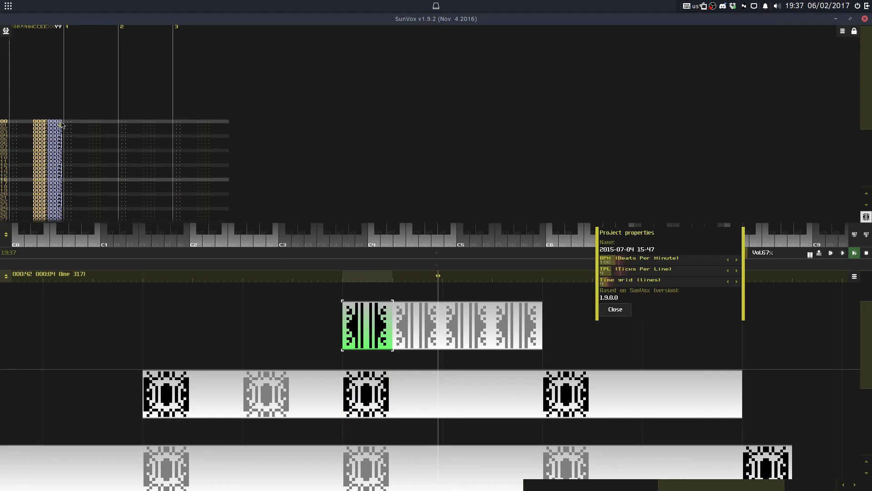
pyautogui.click(376, 409)
pyautogui.click(367, 333)
pyautogui.press('space')
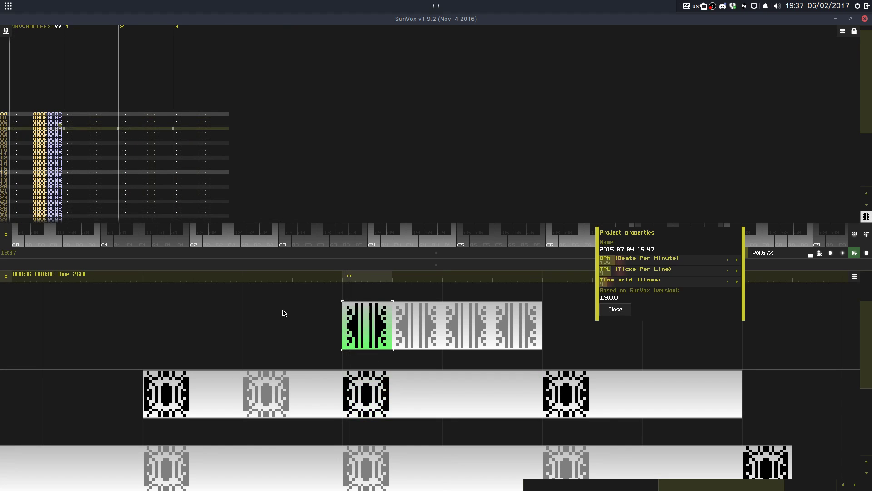
pyautogui.press('space')
pyautogui.click(61, 109)
pyautogui.write('2244')
pyautogui.moveTo(61, 110); pyautogui.dragTo(61, 122)
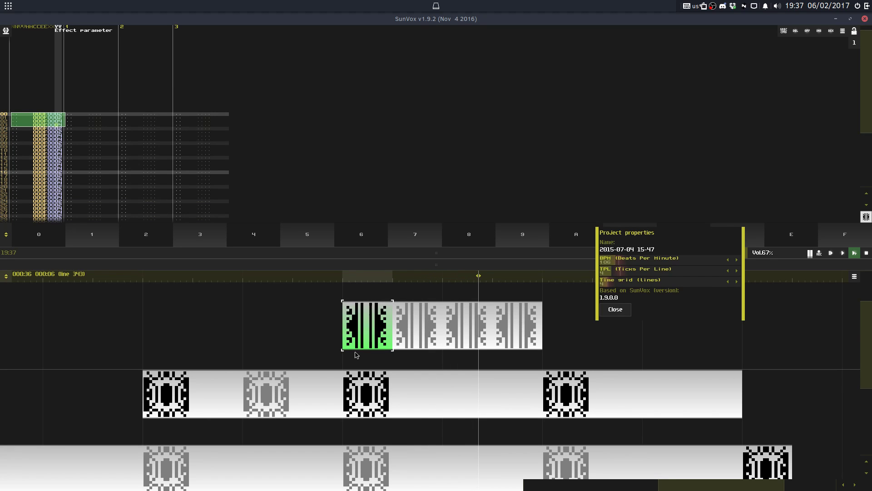
# Step: Alternate the TPL parameters between 2 and 4, and repeat the pattern's first eight lines down the track
pyautogui.click(61, 116)
pyautogui.write('24')
pyautogui.moveTo(60, 118); pyautogui.dragTo(62, 122)
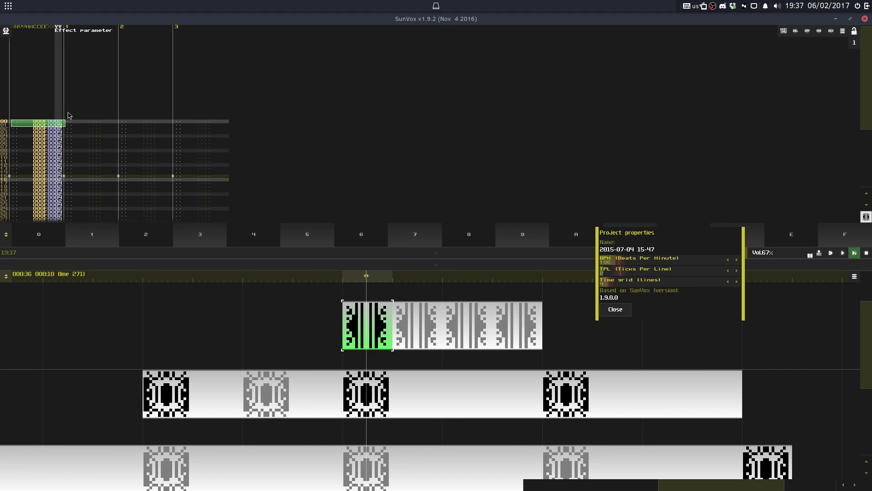
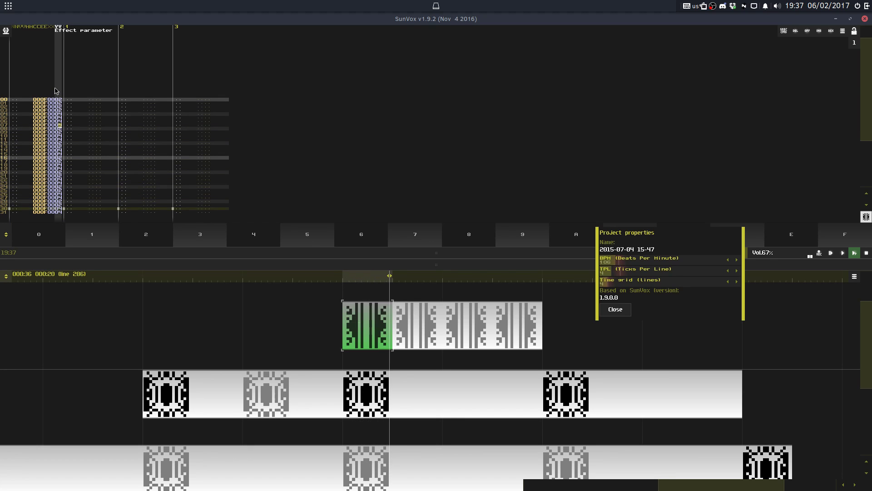
pyautogui.moveTo(60, 100); pyautogui.dragTo(59, 116)
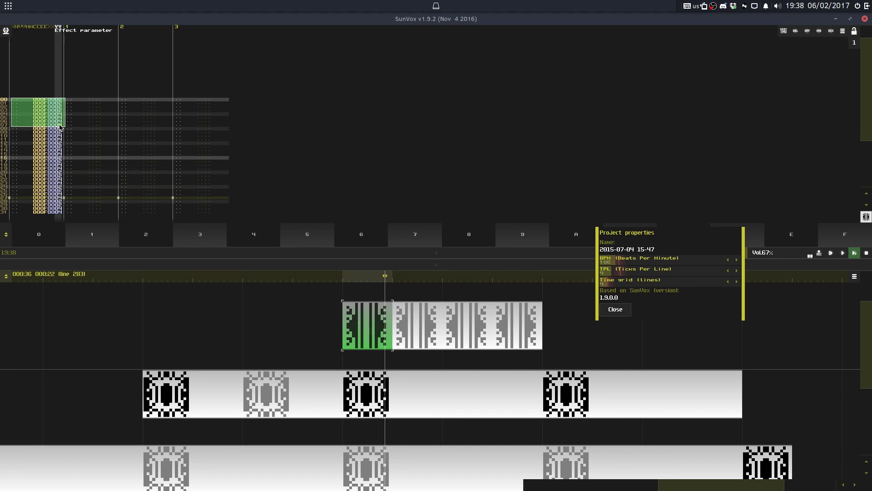
pyautogui.click(443, 400)
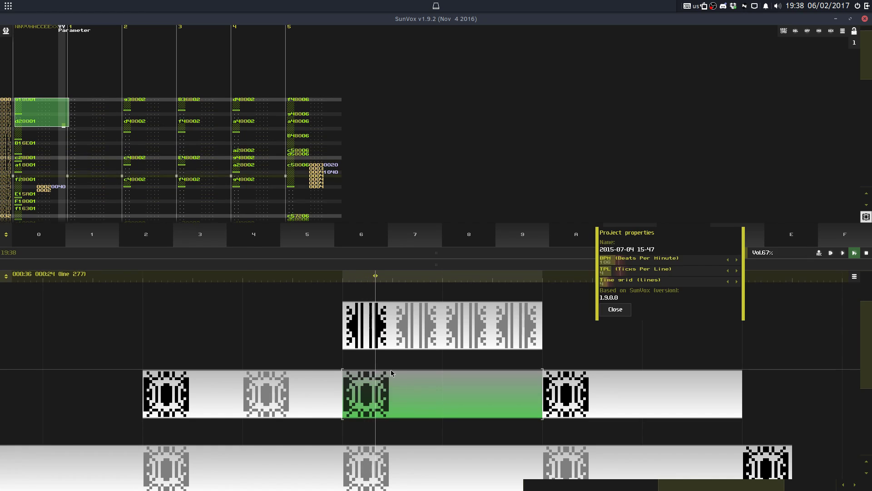
# Step: Try an eight-line TPL sequence starting with 4, 4, 4, 4, 2 and repeat it down the track
pyautogui.click(64, 95)
pyautogui.click(58, 97)
pyautogui.write('44442')
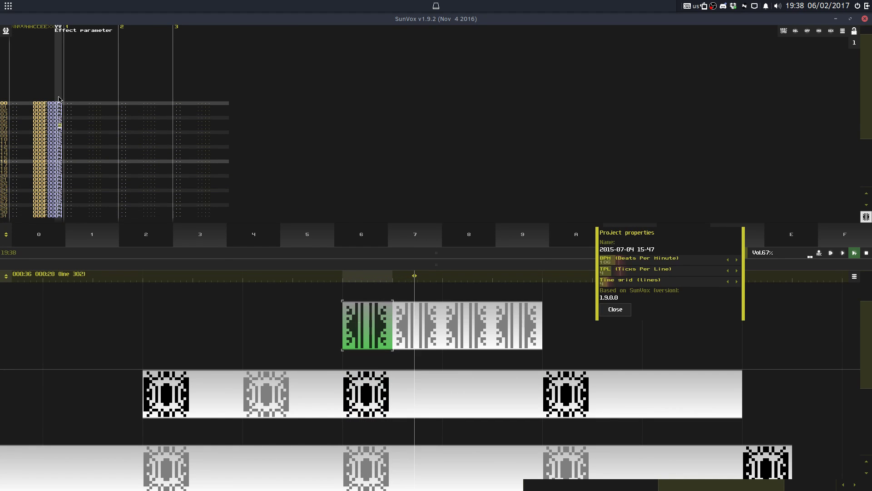
pyautogui.moveTo(59, 97); pyautogui.dragTo(57, 124)
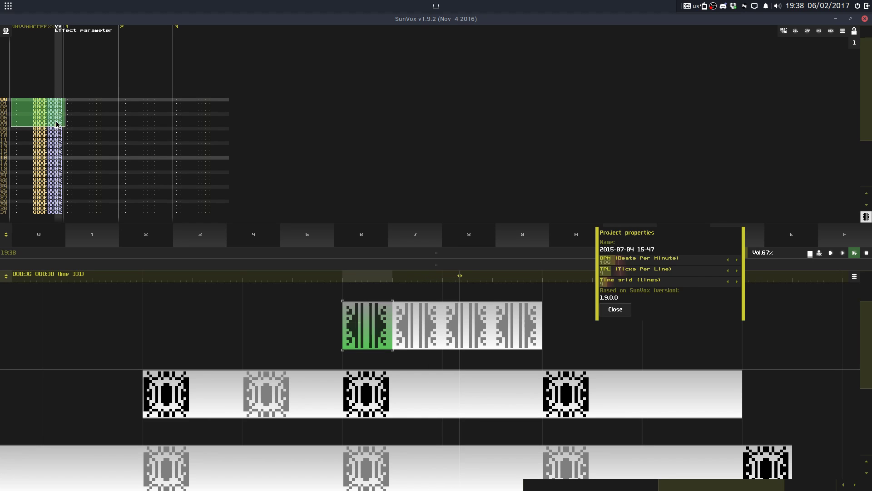
pyautogui.click(511, 402)
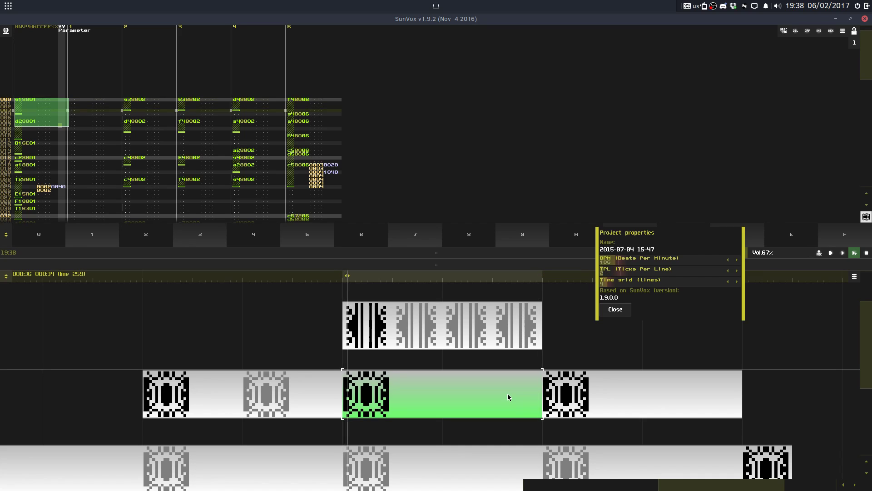
# Step: Undo the latest TPL parameter changes and select the song pattern below the TPL pattern
pyautogui.hotkey('ctrl', 'z')
pyautogui.hotkey('ctrl', 'z')
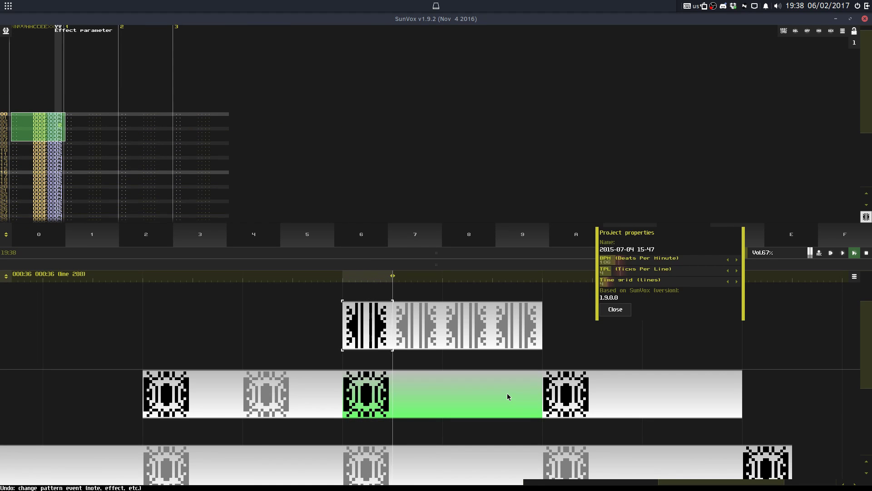
pyautogui.click(505, 408)
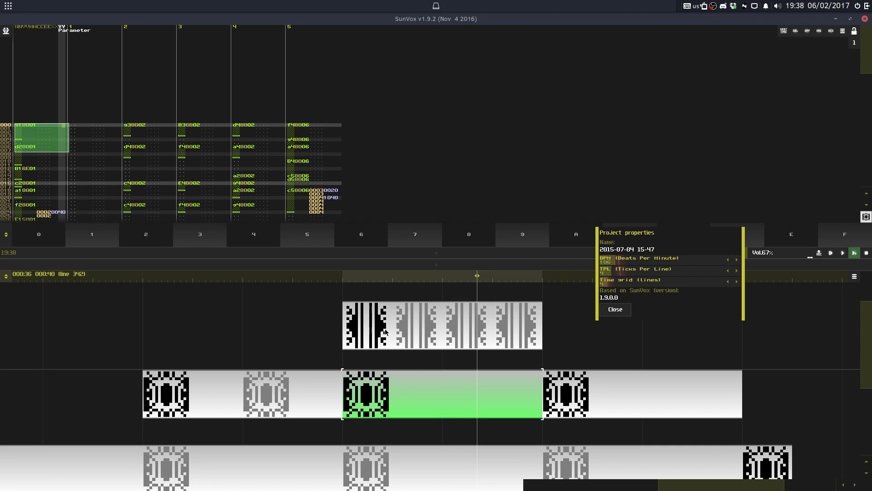
# Step: Browse the EPs folders and load Waves.sunvox from the Concentration folder
pyautogui.click(6, 31)
pyautogui.click(15, 39)
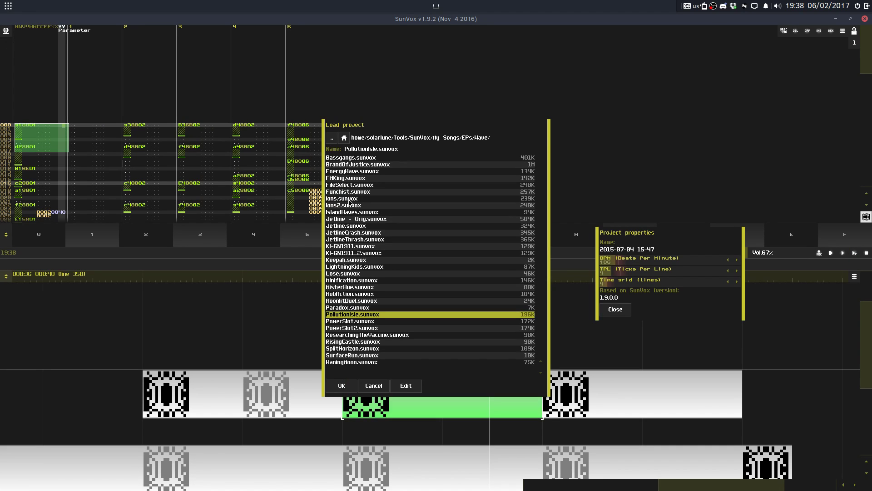
pyautogui.moveTo(356, 179); pyautogui.dragTo(353, 192)
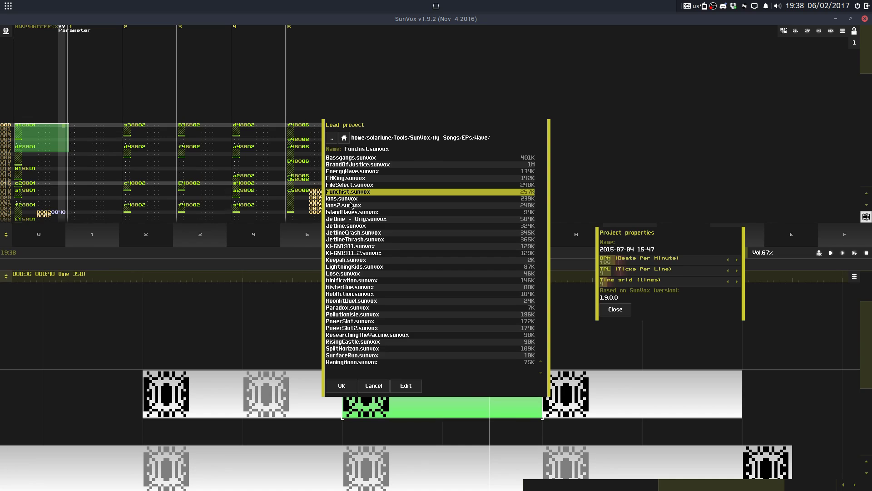
pyautogui.click(332, 138)
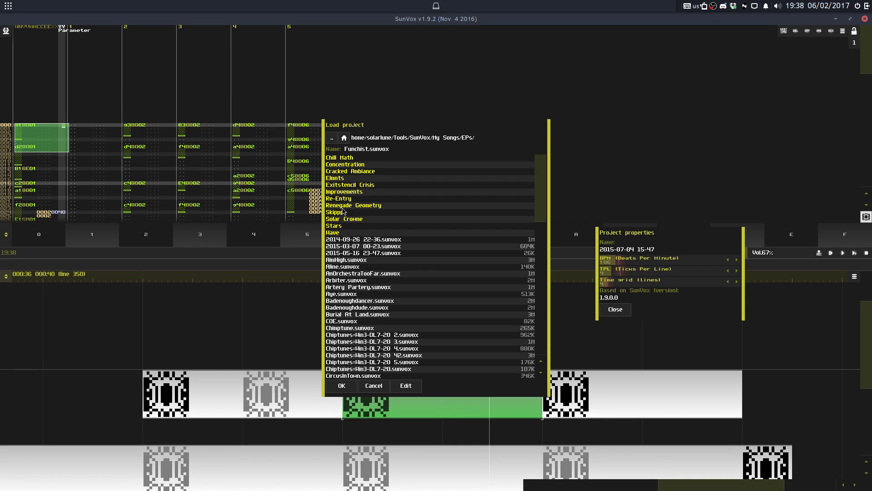
pyautogui.click(336, 178)
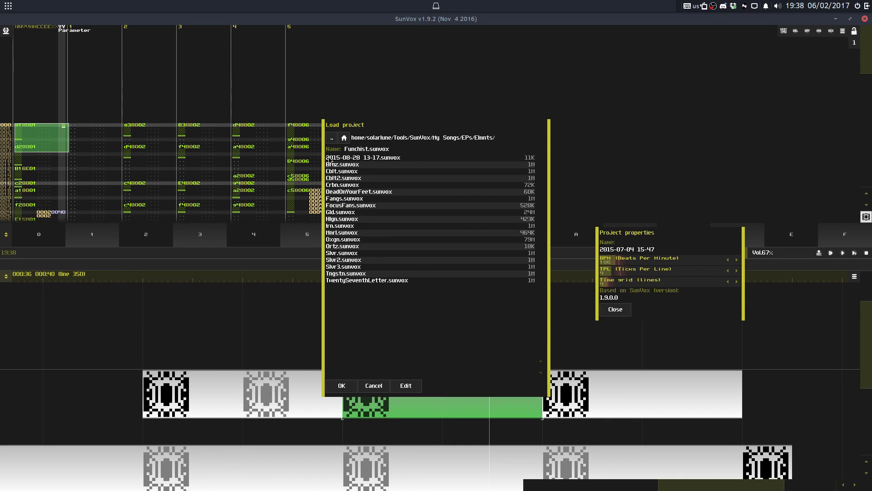
pyautogui.click(332, 138)
pyautogui.click(335, 170)
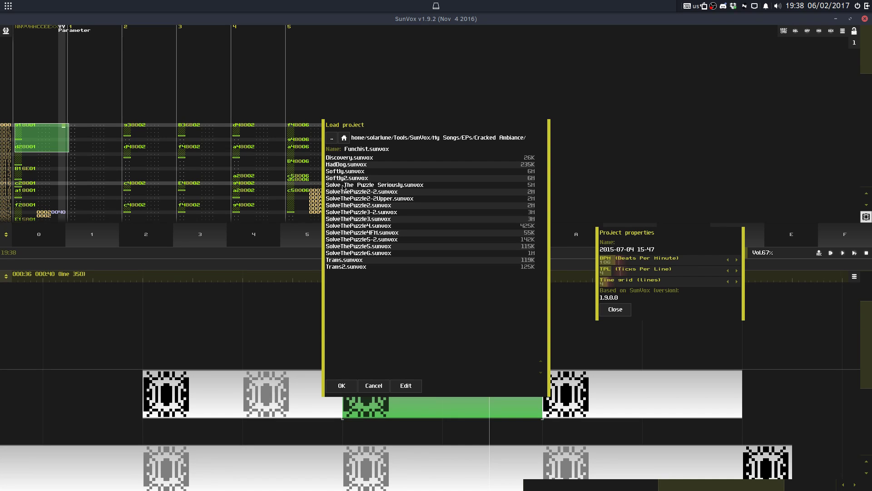
pyautogui.click(332, 138)
pyautogui.click(345, 170)
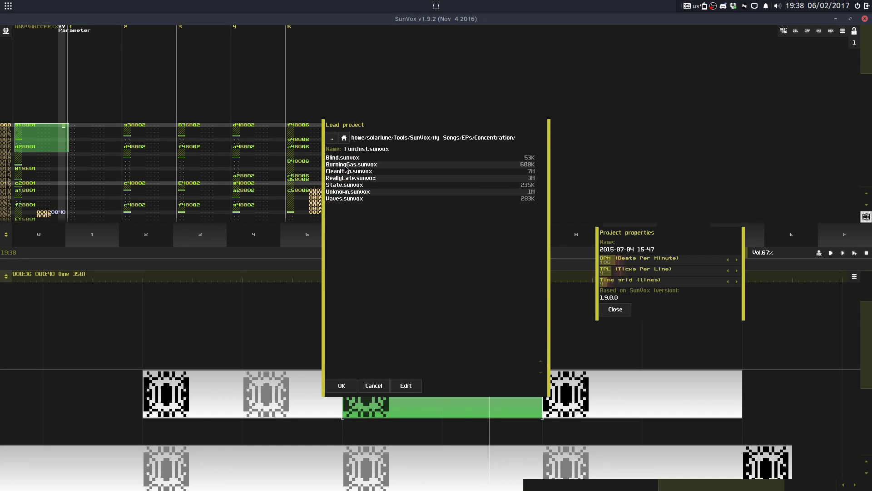
pyautogui.click(335, 198)
pyautogui.click(334, 199)
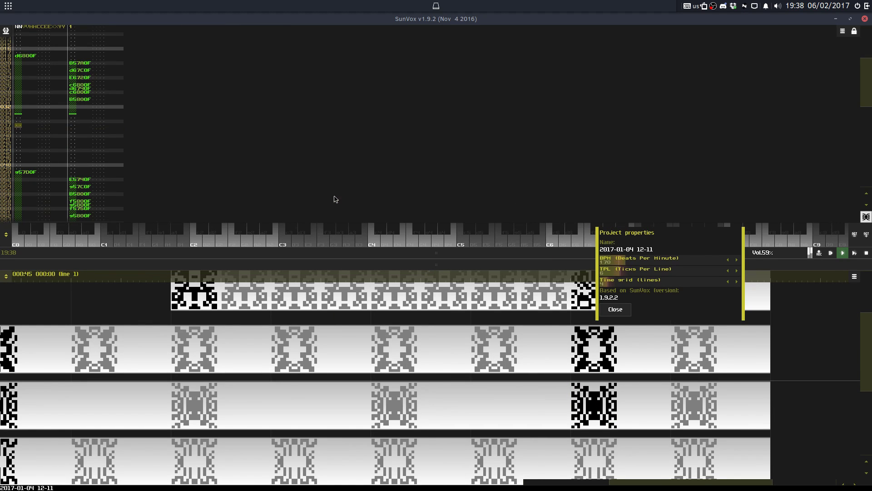
# Step: Play the song from the second pattern in the Timeline row and close the project properties
pyautogui.moveTo(204, 327); pyautogui.dragTo(526, 341)
pyautogui.scroll(-1, 525, 341)
pyautogui.moveTo(477, 399); pyautogui.dragTo(234, 367)
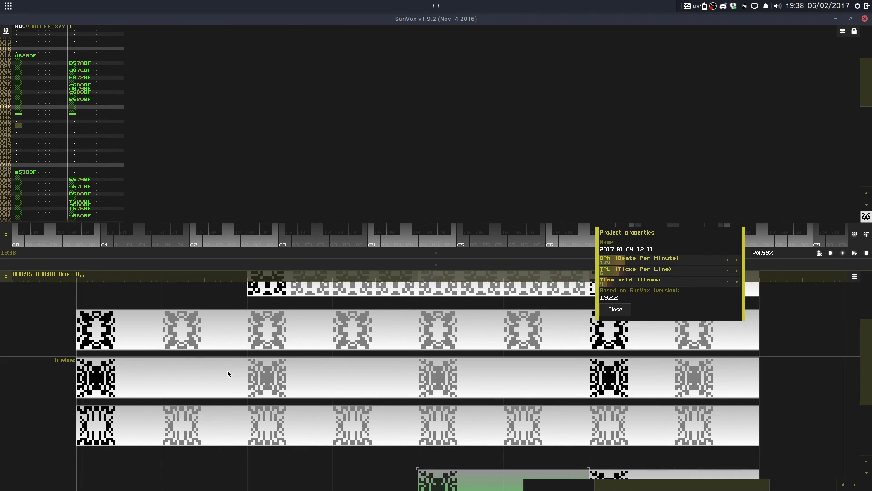
pyautogui.click(235, 370)
pyautogui.press('space')
pyautogui.click(296, 378)
pyautogui.scroll(-1, 467, 377)
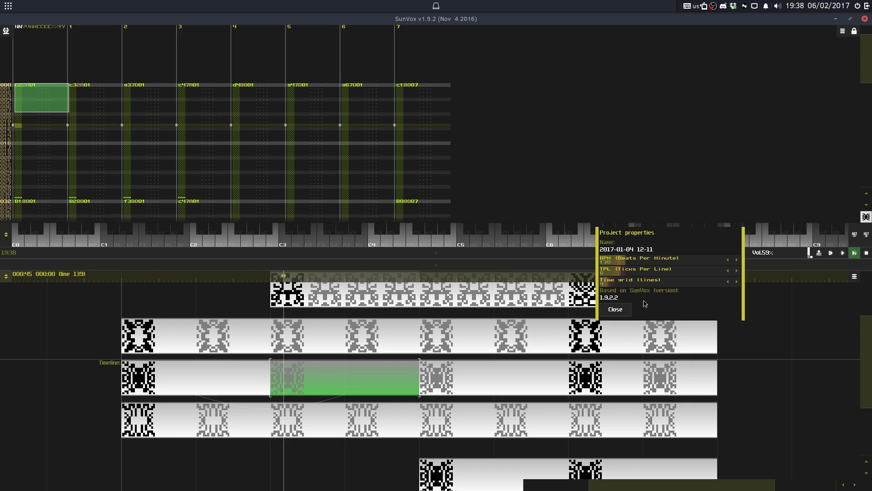
pyautogui.click(614, 309)
pyautogui.click(334, 402)
pyautogui.click(327, 383)
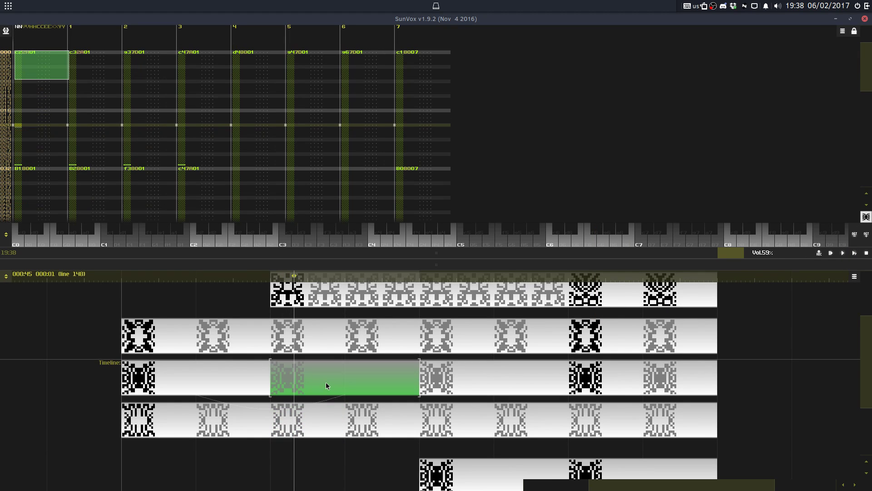
# Step: Inspect the contents of the first pattern in the upper row and the chord pattern in the Timeline row
pyautogui.click(307, 348)
pyautogui.click(301, 304)
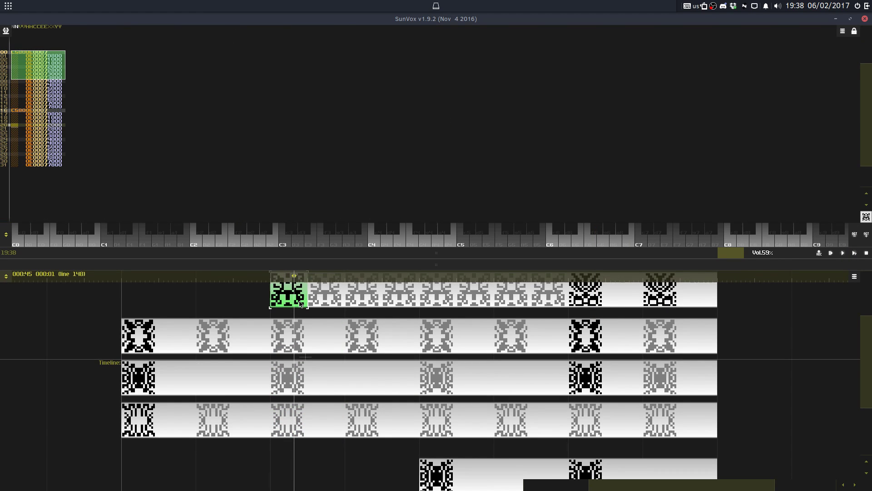
pyautogui.click(304, 393)
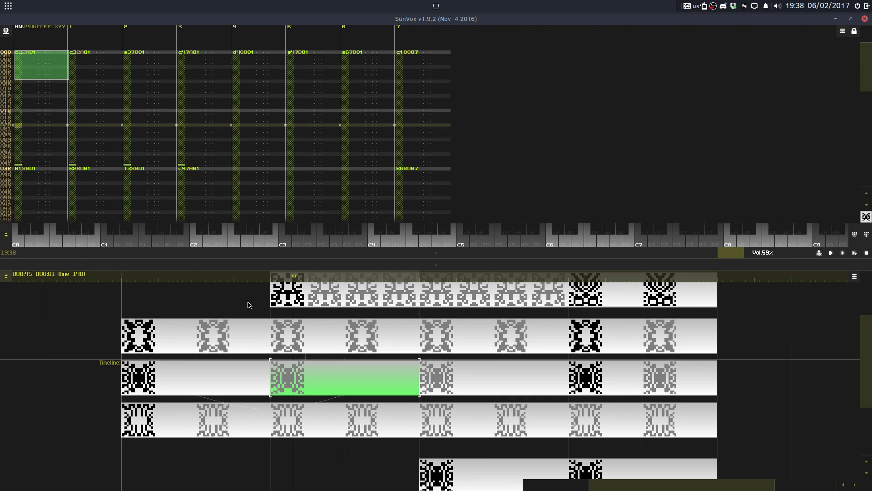
pyautogui.click(303, 303)
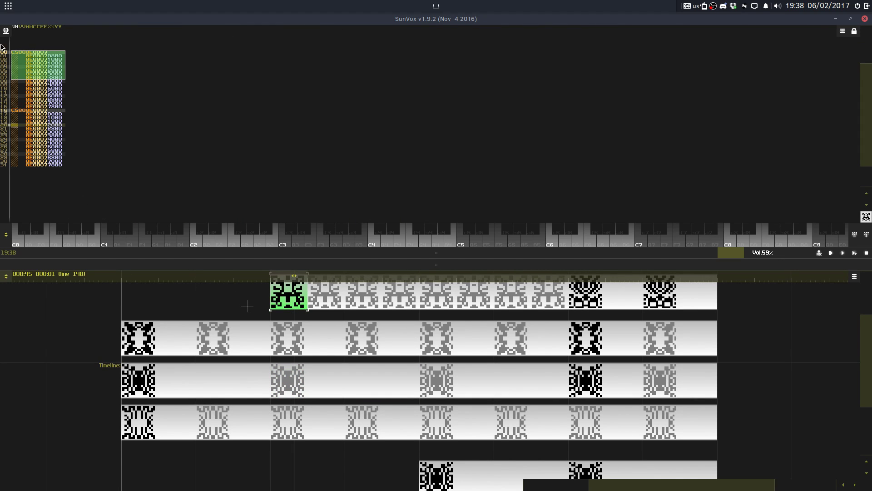
pyautogui.click(6, 30)
pyautogui.click(6, 43)
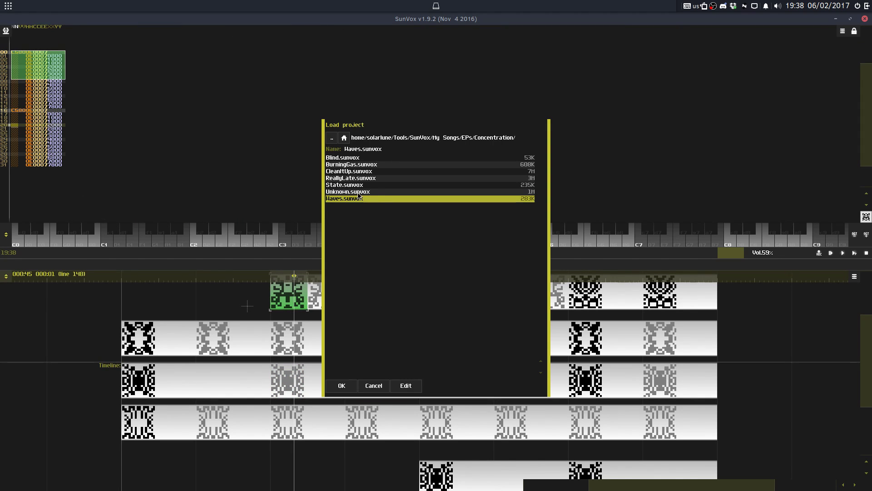
pyautogui.click(331, 138)
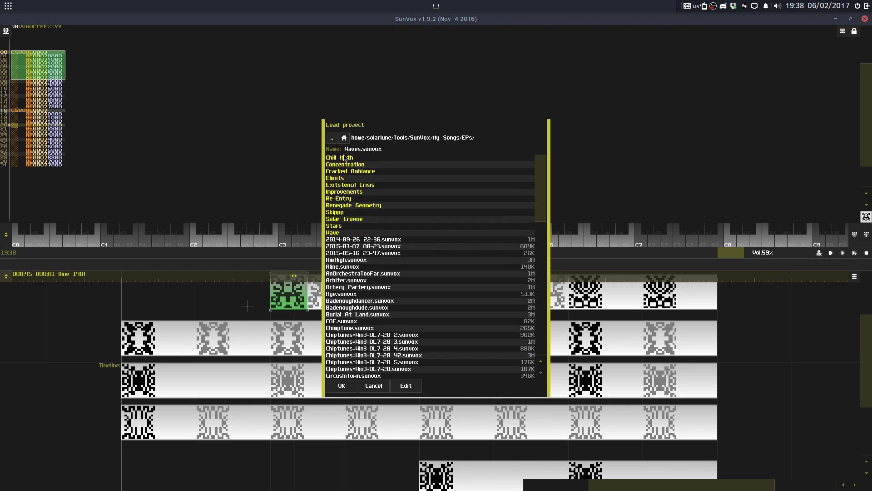
pyautogui.click(380, 389)
# Step: Create an empty pattern above the upper pattern row, aligned with the row's start
pyautogui.click(346, 377)
pyautogui.press('space')
pyautogui.moveTo(311, 340); pyautogui.dragTo(322, 470)
pyautogui.press('space')
pyautogui.doubleClick(297, 381)
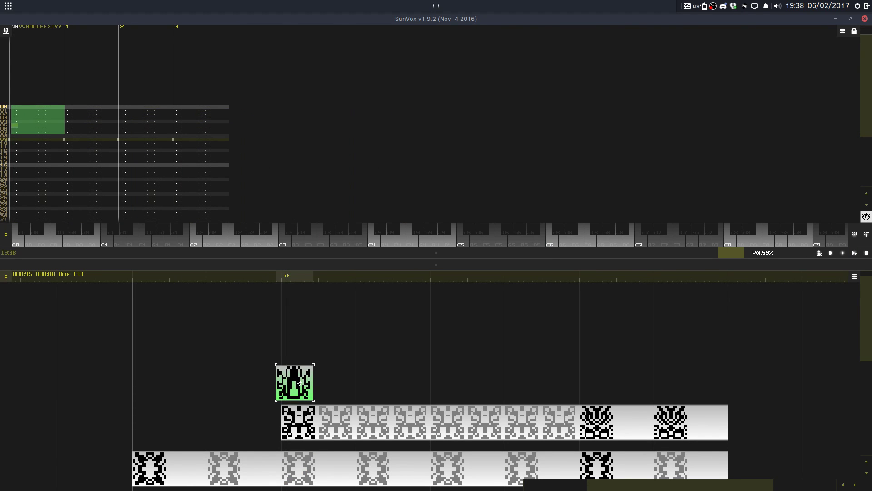
# Step: Check the BPM and TPL settings in the project properties
pyautogui.click(6, 31)
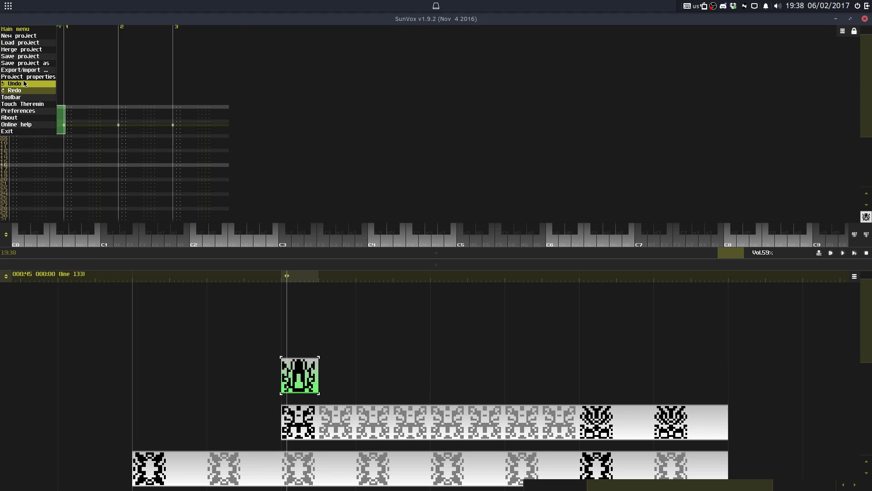
pyautogui.click(25, 77)
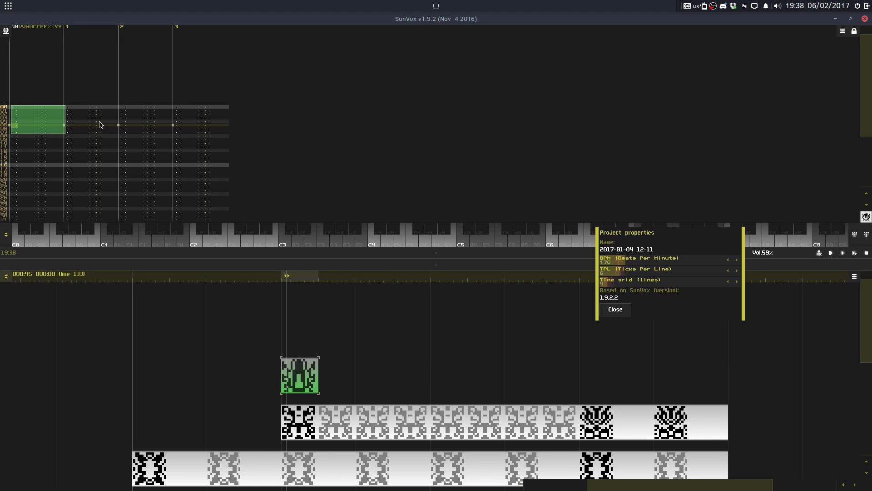
pyautogui.click(614, 309)
# Step: Enter the Set TPL effect 000F on the new pattern's first four lines
pyautogui.click(51, 102)
pyautogui.press('f')
pyautogui.press('f')
pyautogui.press('f')
pyautogui.press('f')
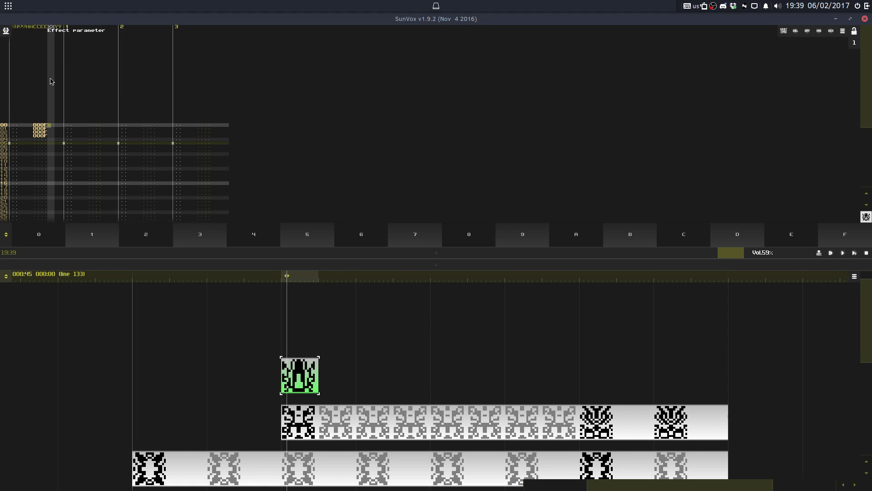
pyautogui.write('ffff')
pyautogui.press('Down')
pyautogui.press('Up')
pyautogui.press('Up')
pyautogui.press('Up')
pyautogui.press('Up')
pyautogui.press('Up')
pyautogui.press('Up')
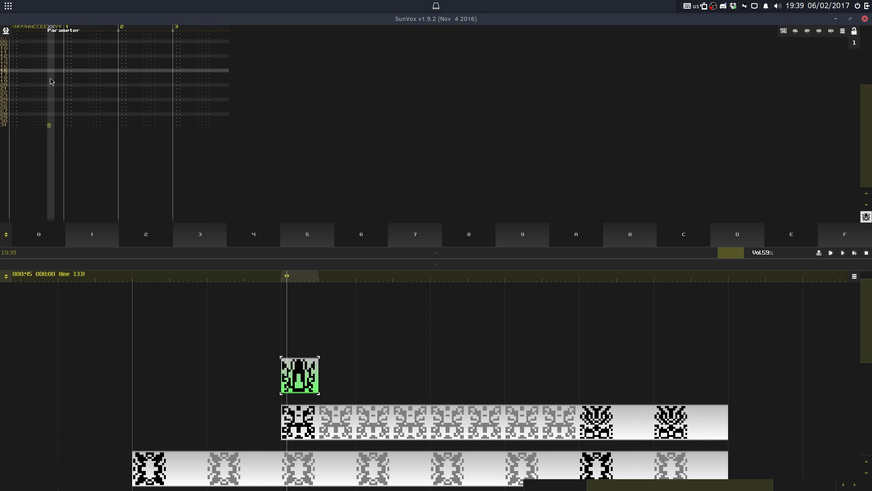
pyautogui.hotkey('ctrl', 'z')
pyautogui.hotkey('ctrl', 'z')
pyautogui.hotkey('ctrl', 'z')
pyautogui.hotkey('ctrl', 'z')
# Step: Give the TPL effect parameter 5 on four lines and 7 on the next four, repeating the sequence down the track
pyautogui.press('Down')
pyautogui.press('Down')
pyautogui.press('Down')
pyautogui.press('Up')
pyautogui.press('Up')
pyautogui.press('Right')
pyautogui.press('Right')
pyautogui.press('Right')
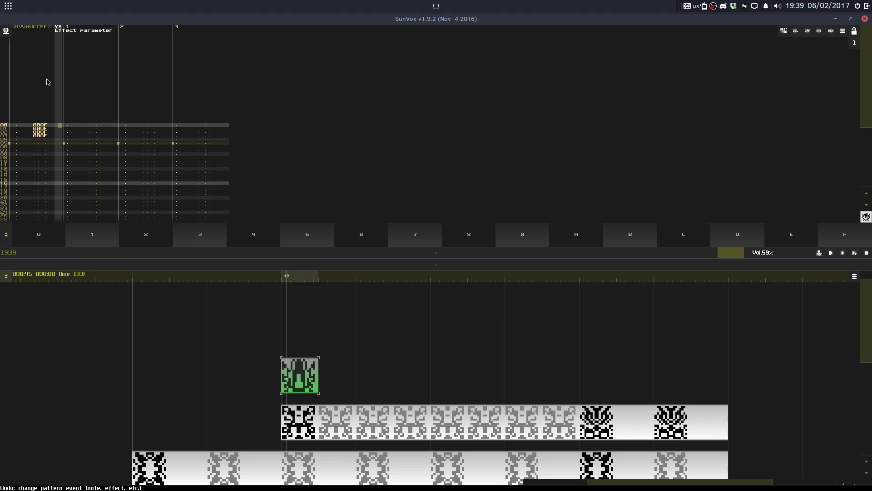
pyautogui.write('5555')
pyautogui.moveTo(55, 111); pyautogui.dragTo(53, 122)
pyautogui.hotkey('ctrl', 'l')
pyautogui.click(59, 129)
pyautogui.write('7777')
pyautogui.hotkey('ctrl', 'l')
# Step: Clone the TPL pattern repeatedly along the timeline until the row reaches the end of the song
pyautogui.click(293, 374)
pyautogui.hotkey('ctrl', 'd')
pyautogui.hotkey('ctrl', 'd')
pyautogui.hotkey('ctrl', 'd')
pyautogui.hotkey('ctrl', 'd')
pyautogui.hotkey('ctrl', 'd')
pyautogui.hotkey('ctrl', 'd')
pyautogui.hotkey('ctrl', 'd')
pyautogui.hotkey('ctrl', 'd')
pyautogui.hotkey('ctrl', 'd')
pyautogui.hotkey('ctrl', 'd')
pyautogui.hotkey('ctrl', 'd')
# Step: Play the song from the second Timeline-row pattern to hear the TPL swing
pyautogui.moveTo(545, 398); pyautogui.dragTo(515, 247)
pyautogui.click(391, 366)
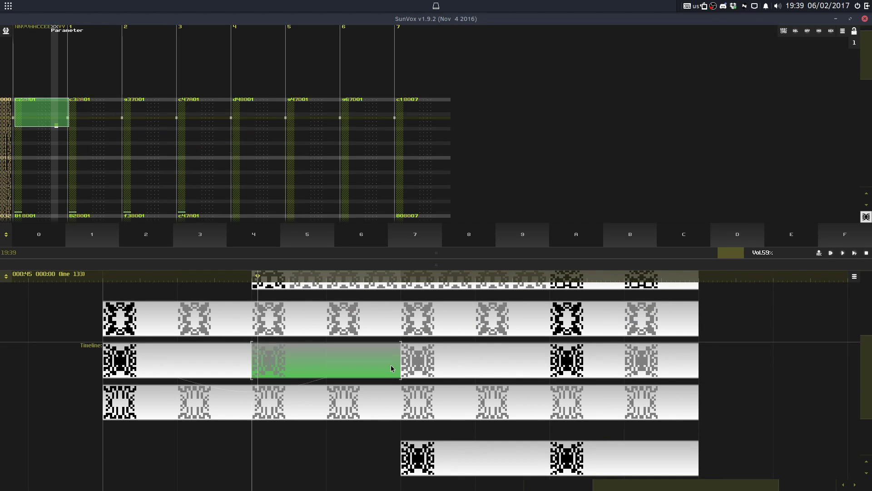
pyautogui.press('space')
pyautogui.moveTo(375, 354); pyautogui.dragTo(397, 424)
# Step: Change the TPL parameters to four lines of 4 and four lines of 8, and repeat the block down the pattern
pyautogui.click(292, 298)
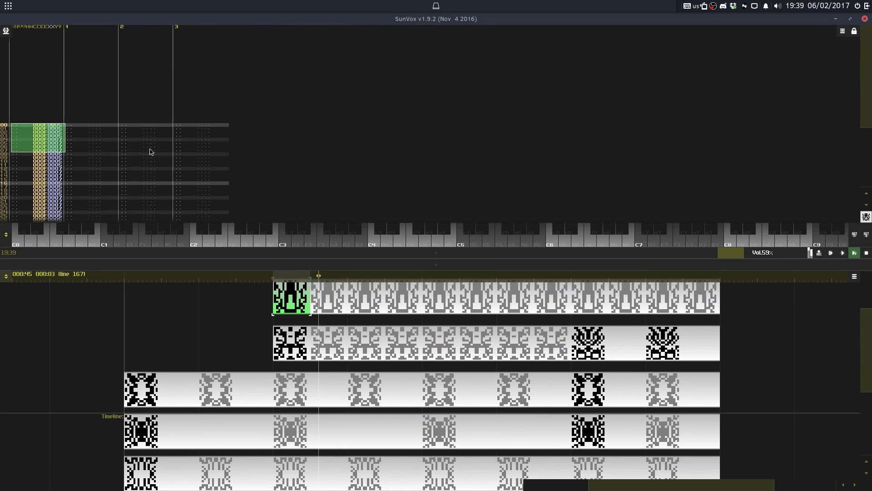
pyautogui.click(58, 128)
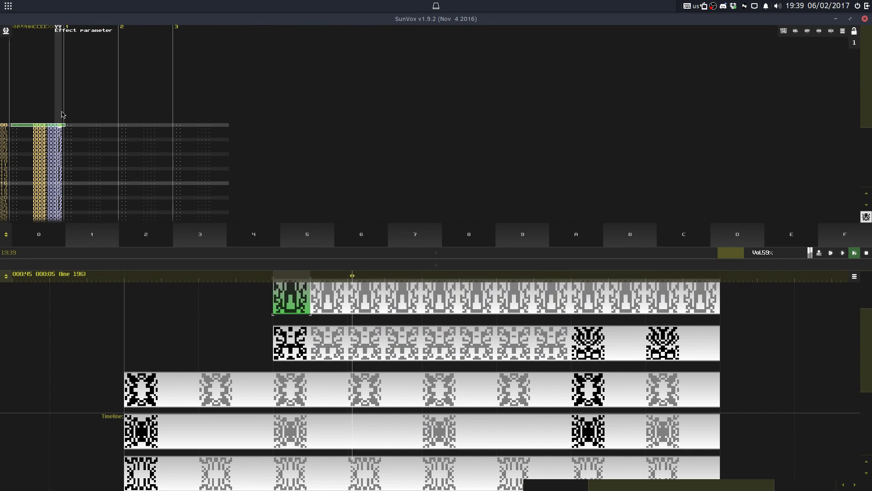
pyautogui.write('44448888')
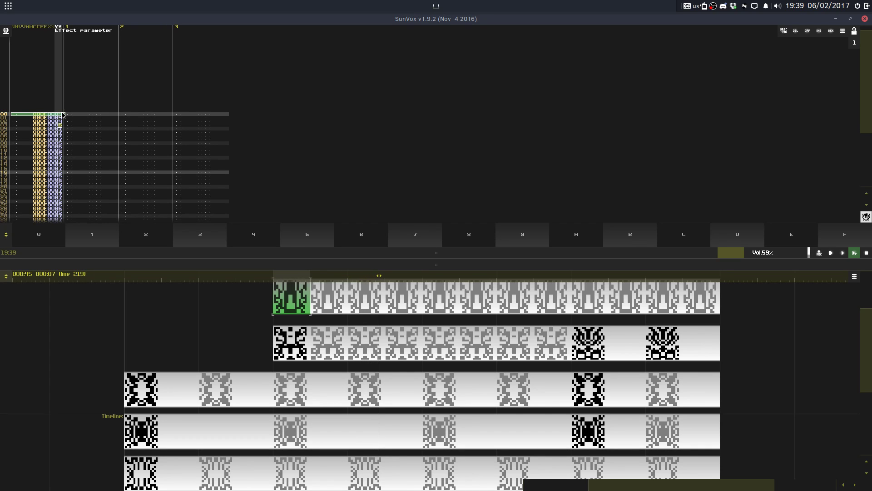
pyautogui.moveTo(60, 96); pyautogui.dragTo(60, 148)
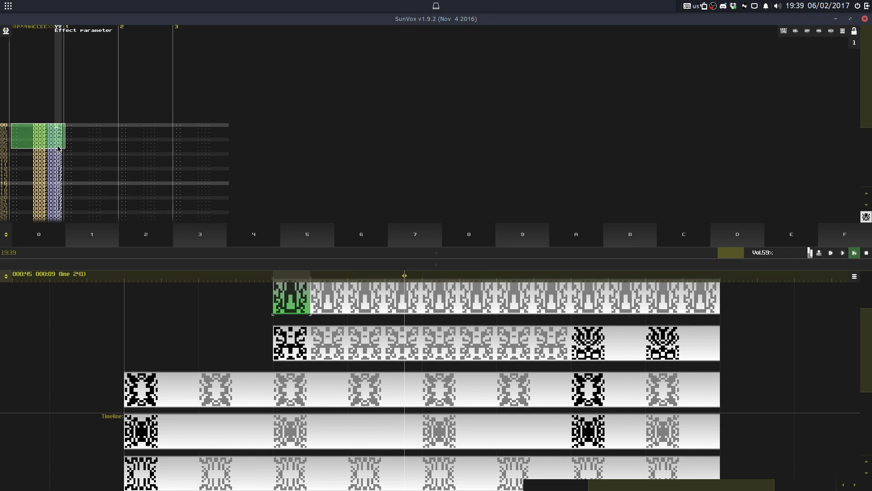
pyautogui.hotkey('ctrl', 'c')
pyautogui.hotkey('ctrl', 'b')
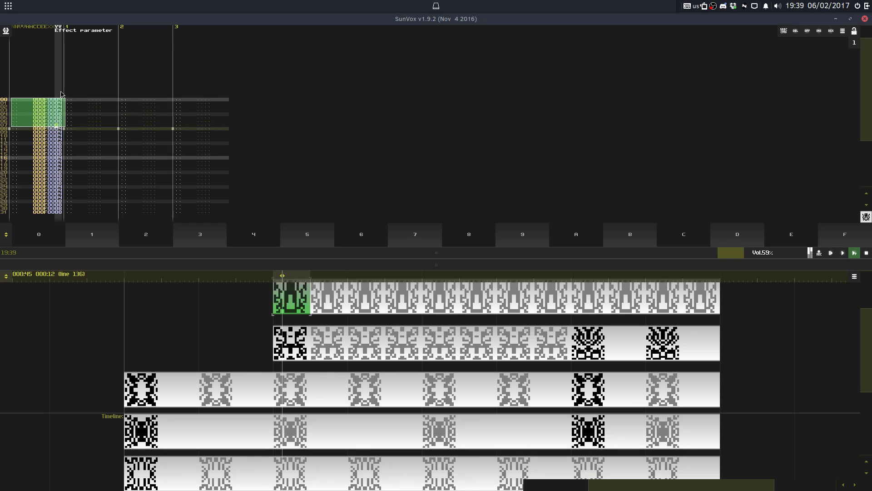
# Step: Try repeating only the first four lines of the TPL pattern down the track
pyautogui.click(60, 93)
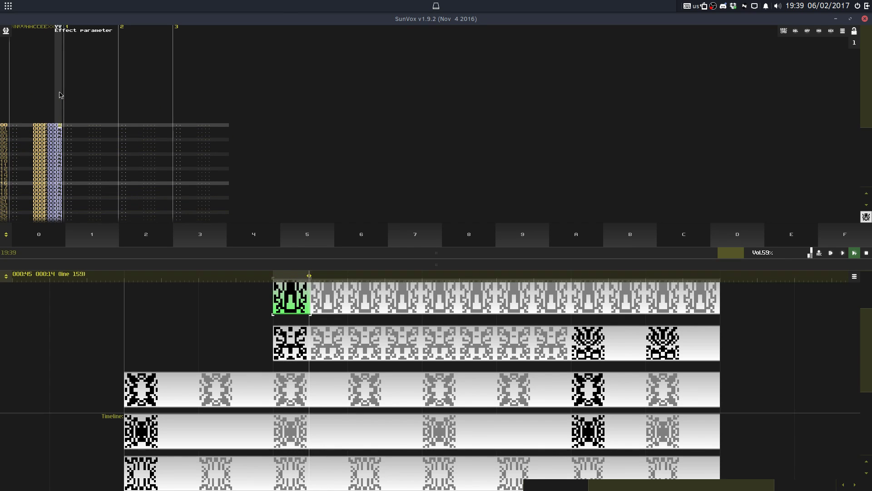
pyautogui.moveTo(59, 94); pyautogui.dragTo(53, 121)
pyautogui.hotkey('ctrl', 'c')
pyautogui.hotkey('ctrl', 'b')
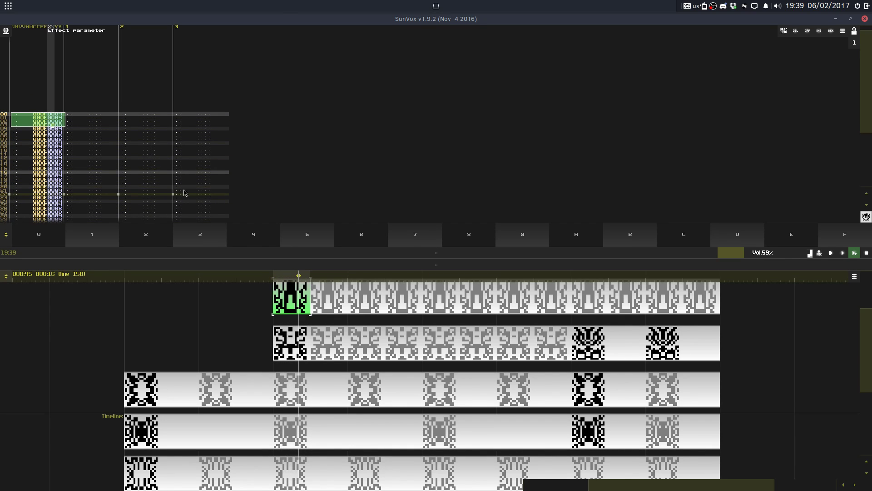
# Step: Undo the latest TPL pattern edits and stop playback
pyautogui.hotkey('ctrl', 'z')
pyautogui.hotkey('ctrl', 'z')
pyautogui.hotkey('ctrl', 'z')
pyautogui.hotkey('ctrl', 'z')
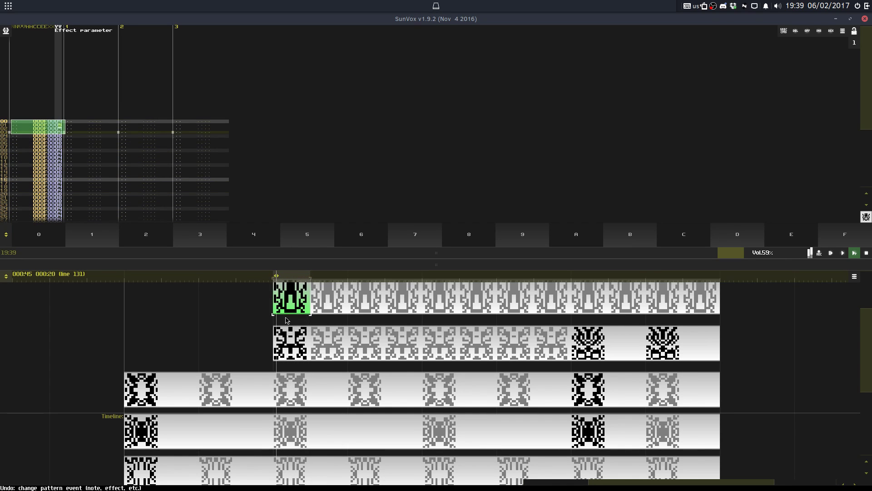
pyautogui.press('space')
# Step: Select the second Timeline-row pattern, play the song from there and view the whole pattern arrangement
pyautogui.moveTo(414, 368); pyautogui.dragTo(377, 322)
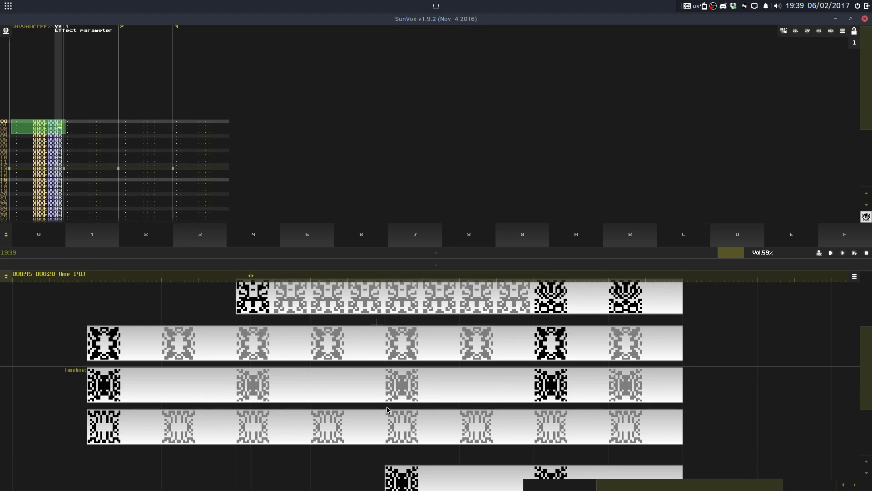
pyautogui.click(383, 394)
pyautogui.click(389, 389)
pyautogui.click(381, 386)
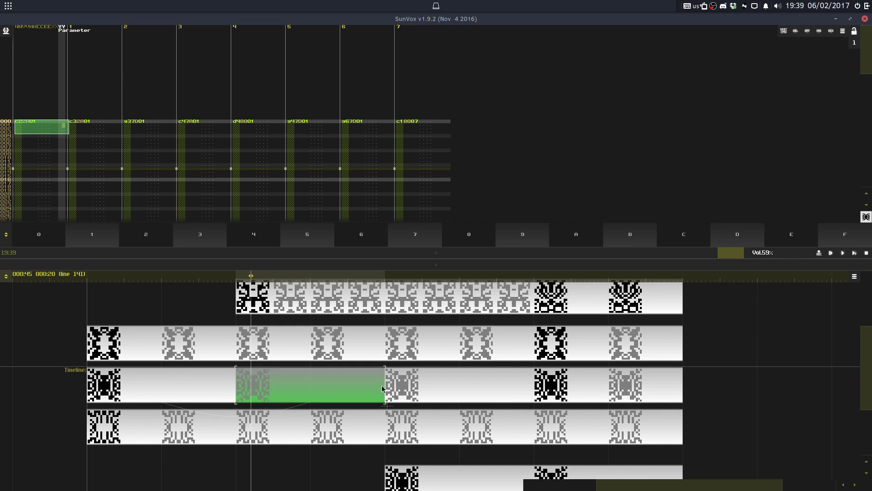
pyautogui.press('space')
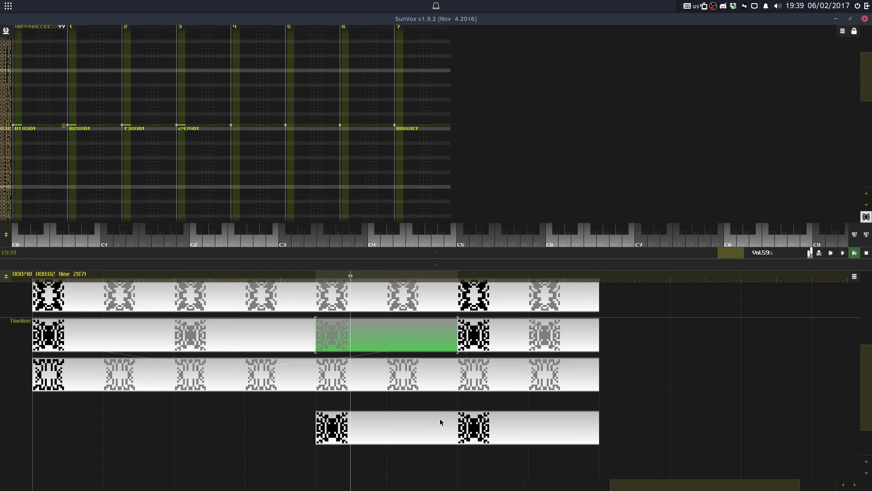
pyautogui.scroll(4, 411, 394)
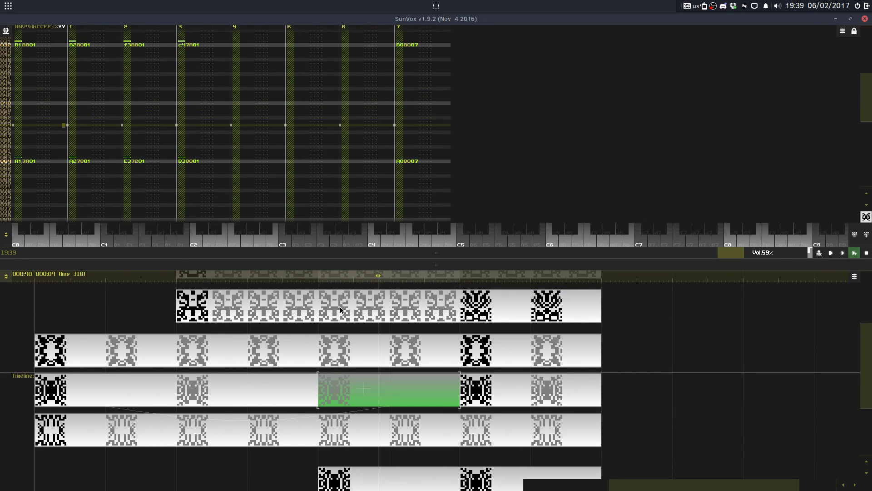
pyautogui.scroll(-2, 363, 336)
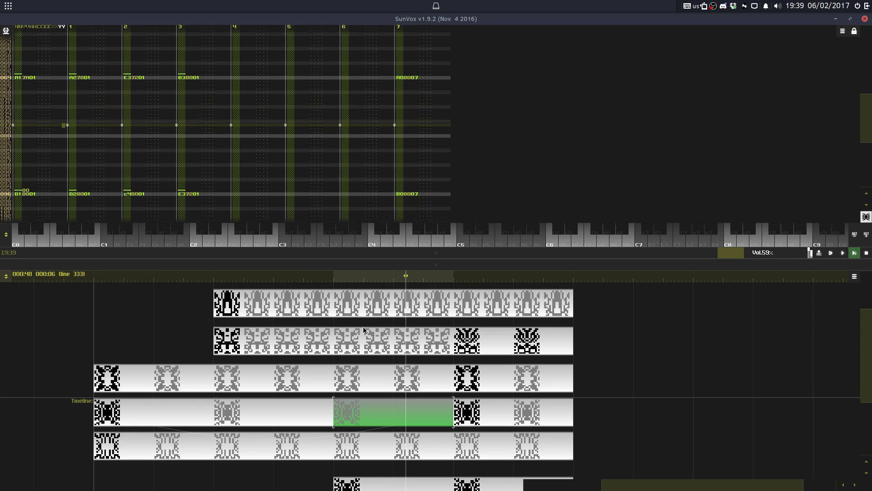
# Step: Load the Pirates4.sunvox project from the EPs folder
pyautogui.click(356, 298)
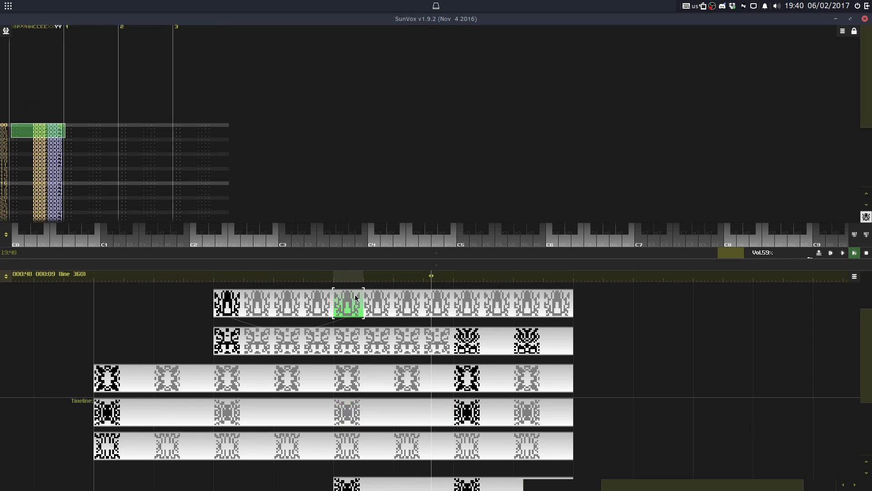
pyautogui.click(362, 410)
pyautogui.click(5, 30)
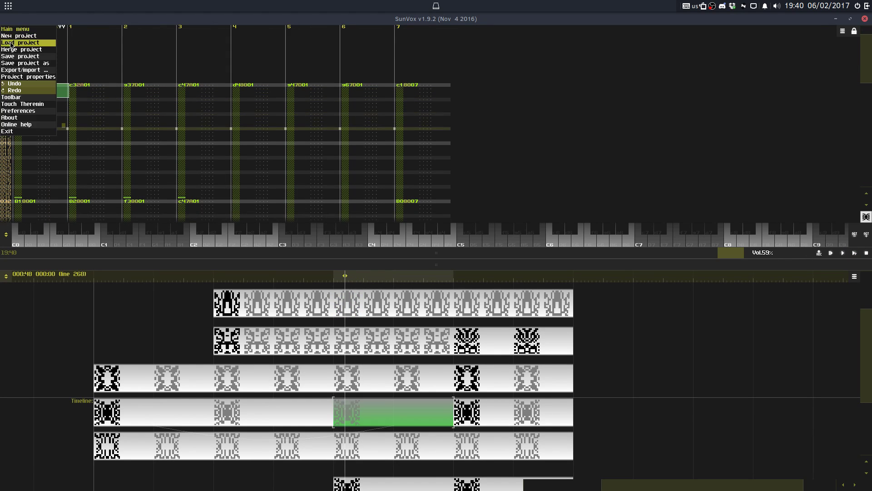
pyautogui.click(11, 44)
pyautogui.scroll(-10, 391, 295)
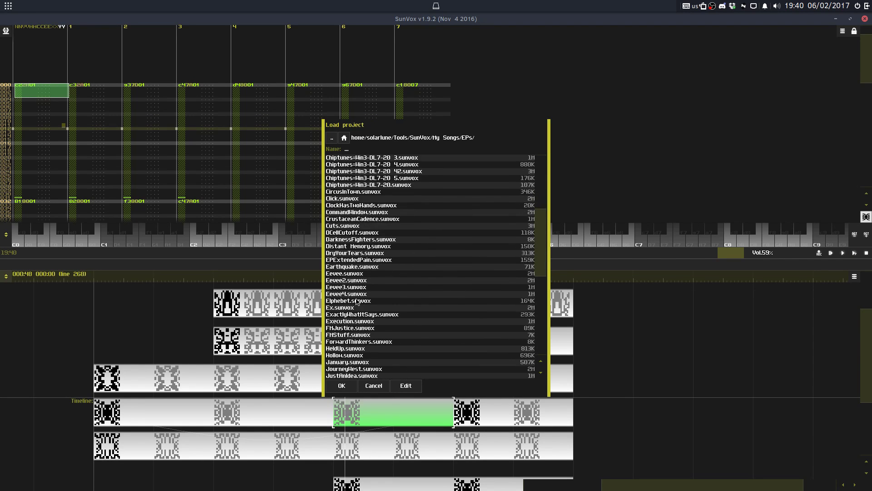
pyautogui.click(351, 329)
pyautogui.click(350, 332)
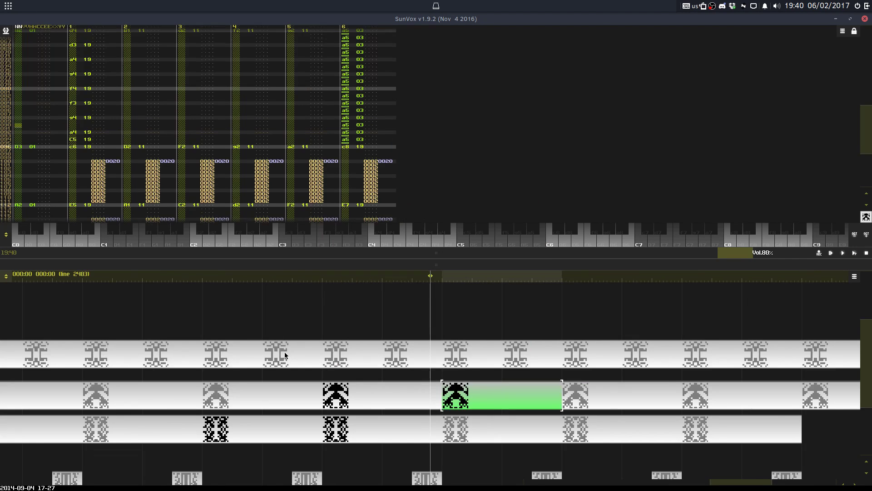
# Step: Select a TPL pattern in the upper timeline row and survey the song's whole pattern arrangement
pyautogui.click(293, 419)
pyautogui.moveTo(248, 382); pyautogui.dragTo(526, 306)
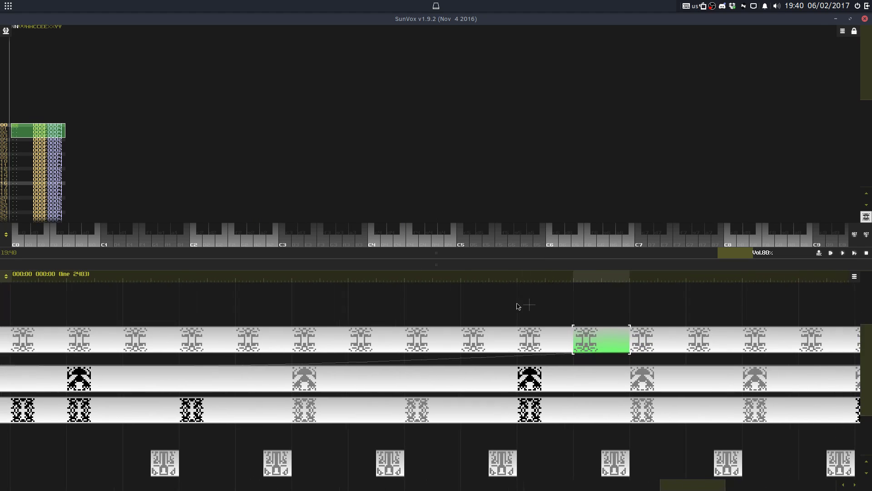
pyautogui.moveTo(657, 337); pyautogui.dragTo(444, 323)
pyautogui.scroll(-7, 444, 323)
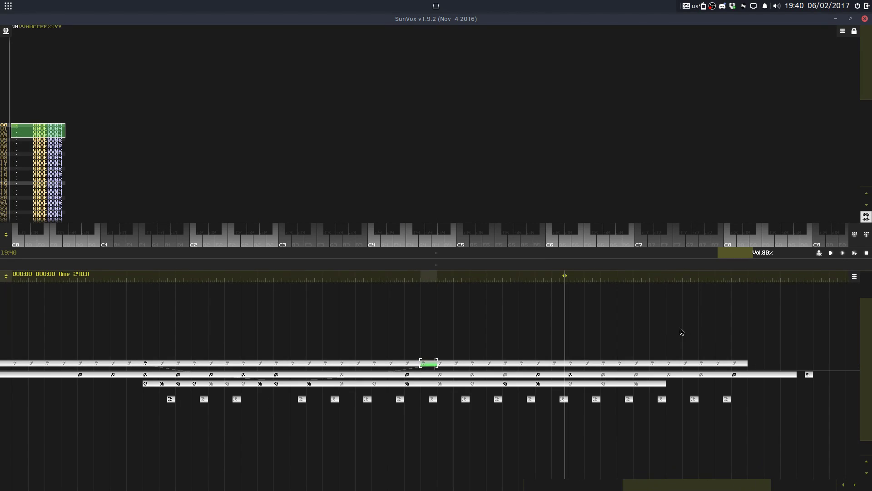
pyautogui.scroll(3, 382, 359)
pyautogui.moveTo(180, 354); pyautogui.dragTo(435, 353)
pyautogui.click(72, 162)
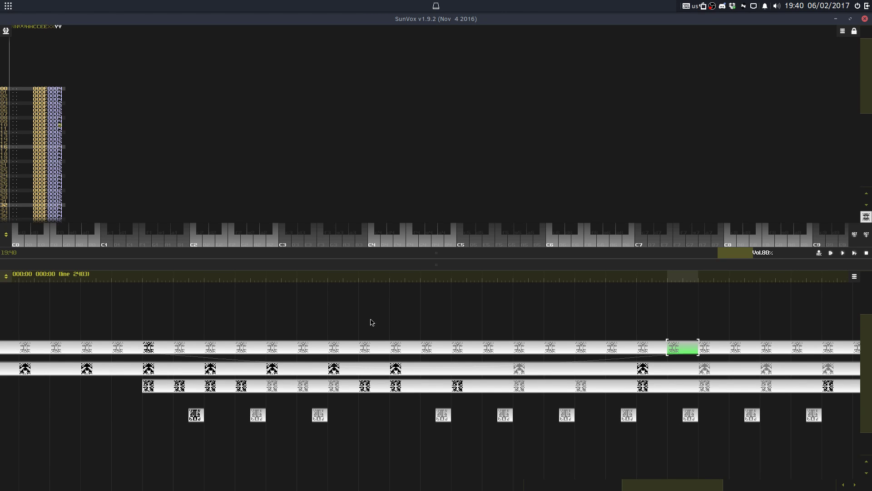
pyautogui.moveTo(264, 340); pyautogui.dragTo(391, 334)
pyautogui.scroll(-1, 373, 336)
pyautogui.scroll(1, 341, 343)
# Step: Select the melody pattern two patterns before the drum row begins and play the song from it
pyautogui.click(317, 366)
pyautogui.click(209, 367)
pyautogui.click(195, 366)
pyautogui.press('space')
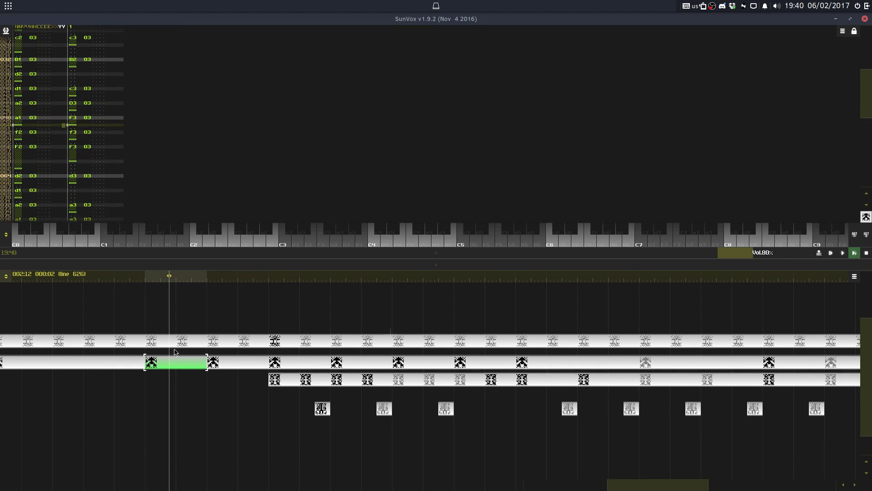
# Step: Inspect the original TPL pattern and the melody patterns beneath it while the song plays
pyautogui.click(215, 364)
pyautogui.moveTo(139, 317); pyautogui.dragTo(288, 344)
pyautogui.click(288, 344)
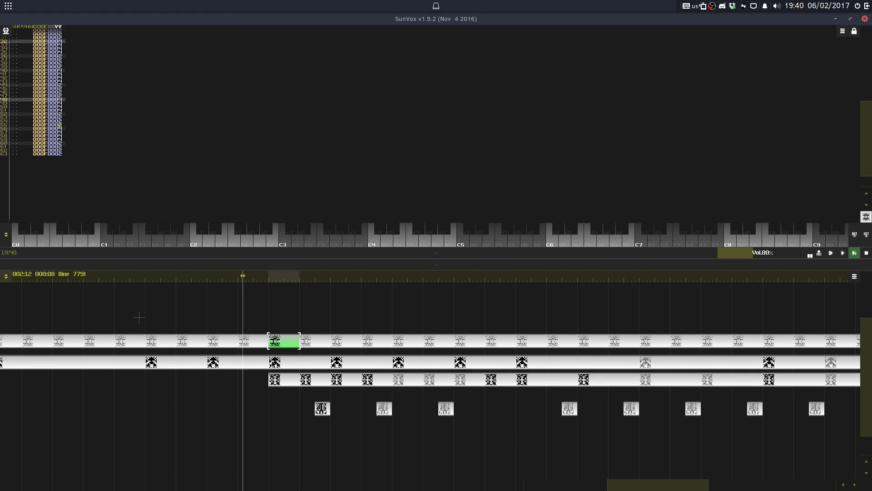
pyautogui.click(278, 364)
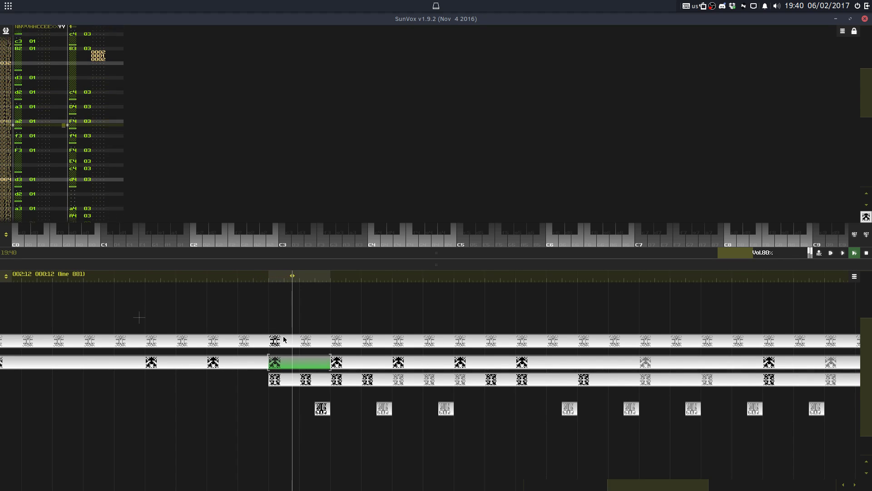
pyautogui.click(339, 363)
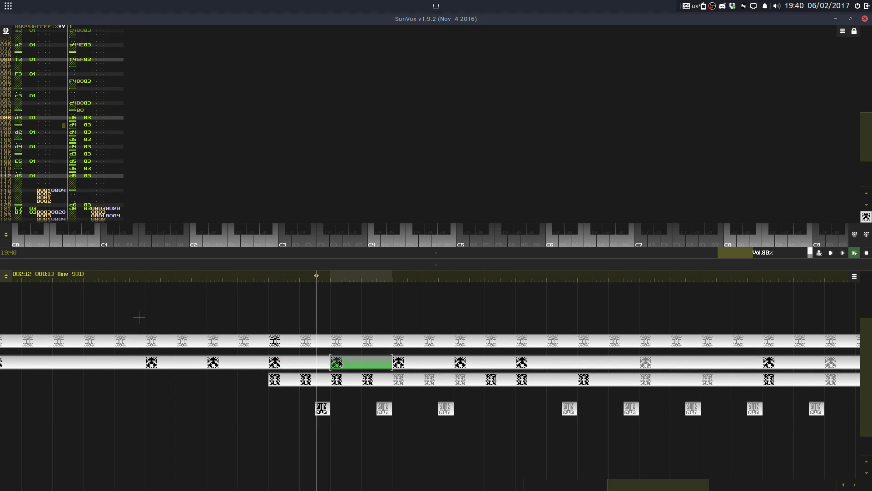
# Step: Remove the original TPL pattern along with its clones and play the song from the earlier melody pattern
pyautogui.click(282, 345)
pyautogui.press('Delete')
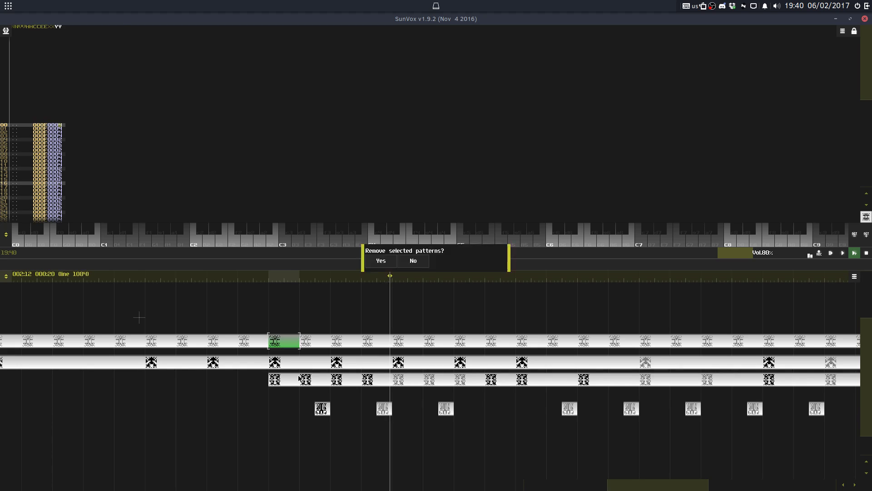
pyautogui.press('Return')
pyautogui.click(189, 366)
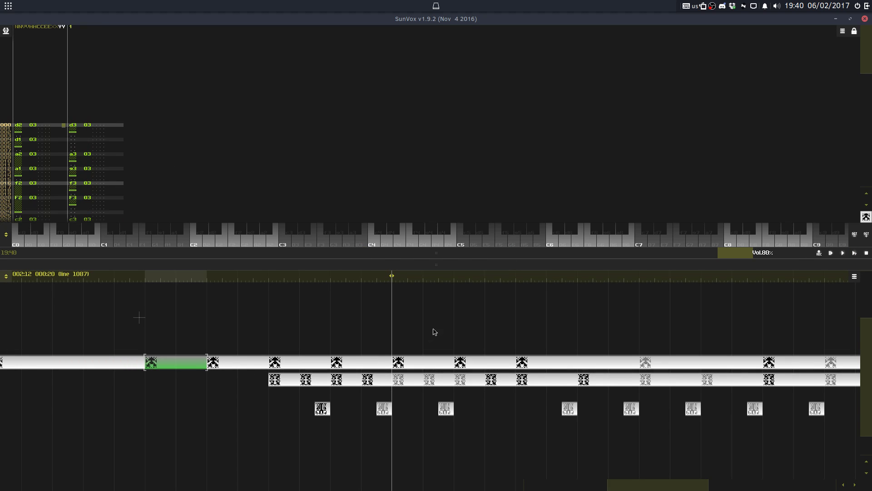
pyautogui.press('F11')
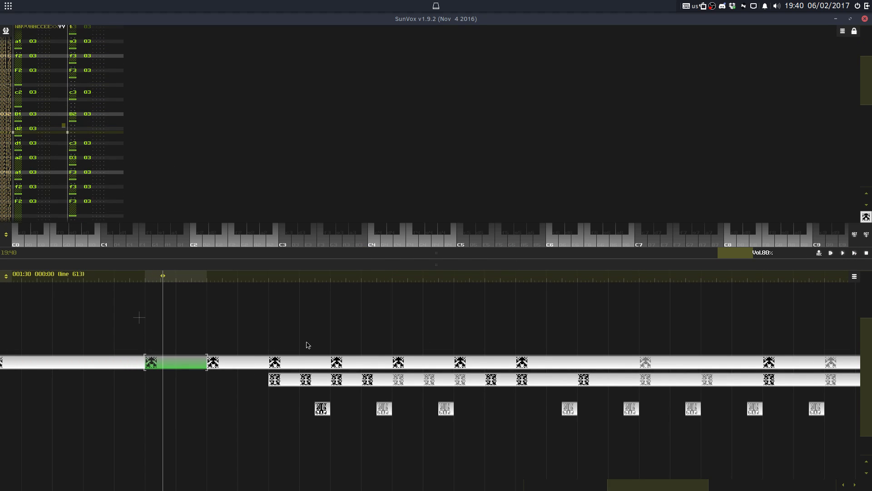
# Step: Undo and redo the TPL pattern removal, and check the project properties
pyautogui.hotkey('ctrl', 'z')
pyautogui.hotkey('ctrl', 'y')
pyautogui.hotkey('ctrl', 'z')
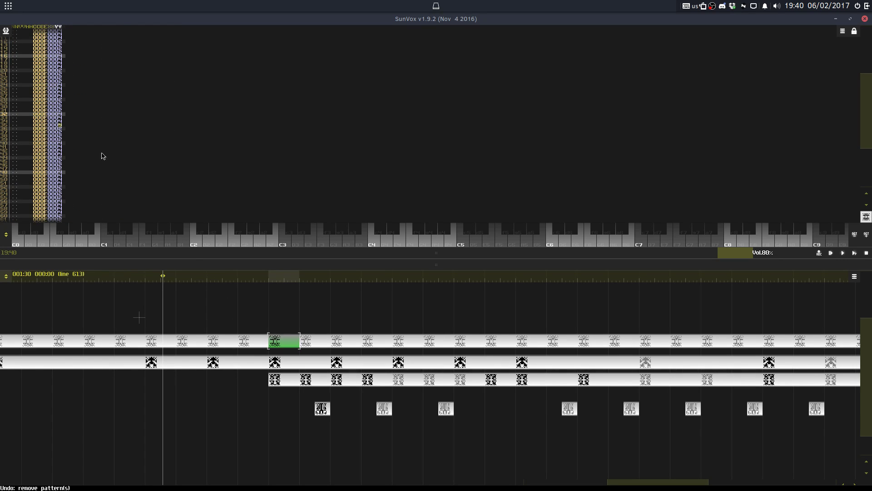
pyautogui.hotkey('ctrl', 'y')
pyautogui.click(23, 78)
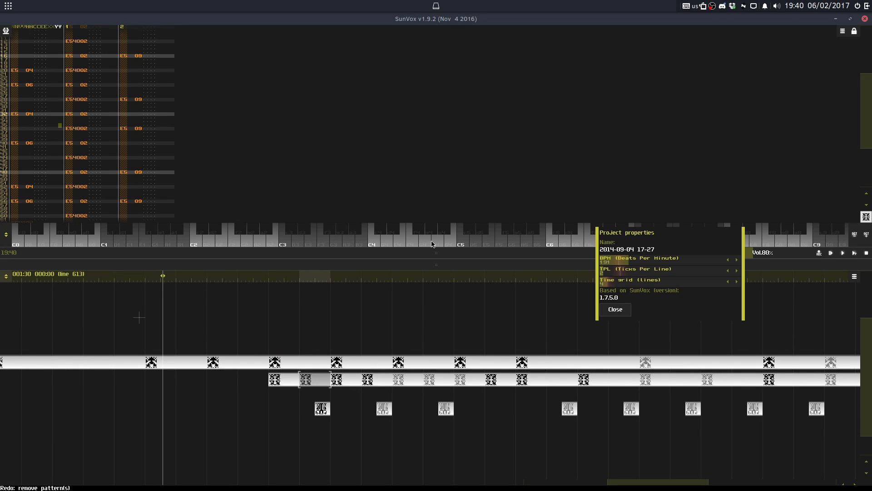
pyautogui.click(614, 309)
# Step: Play from the earlier melody pattern without swing, restore the removed TPL patterns and stop playback
pyautogui.click(203, 363)
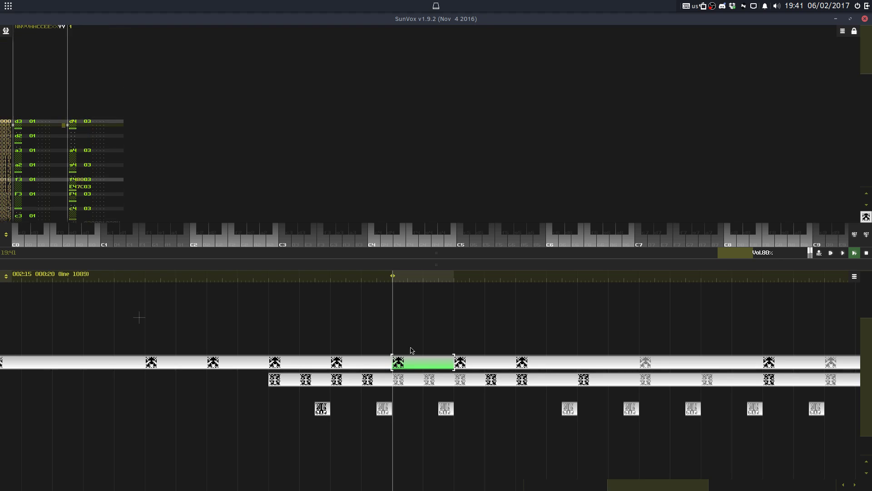
pyautogui.hotkey('ctrl', 'z')
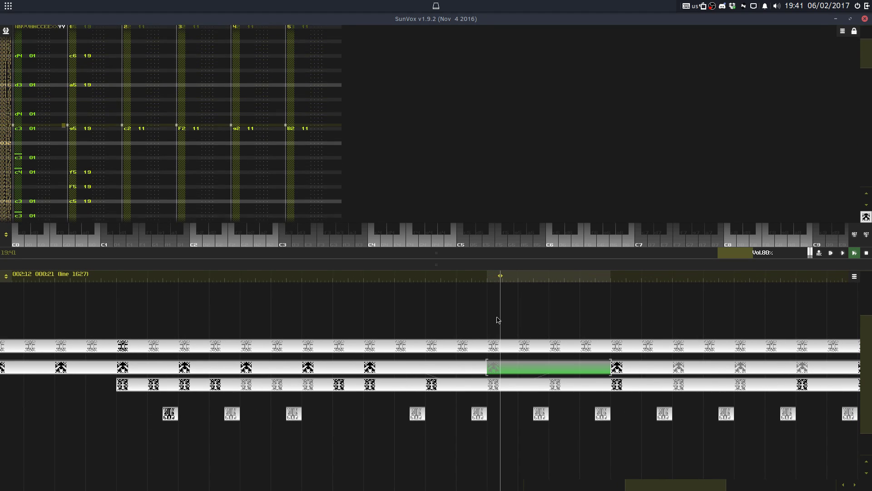
pyautogui.press('space')
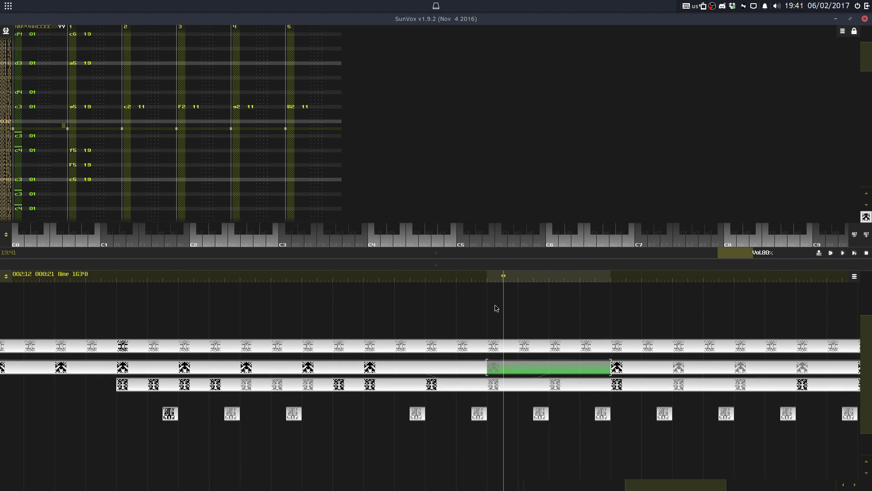
# Step: Expand the module area to examine the module network, and restore the pattern editor's height
pyautogui.moveTo(423, 257); pyautogui.dragTo(424, 149)
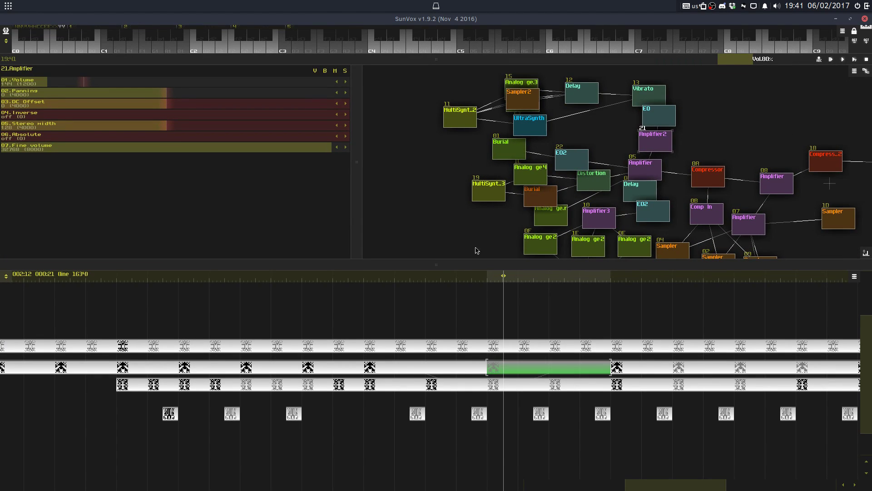
pyautogui.moveTo(393, 59); pyautogui.dragTo(370, 250)
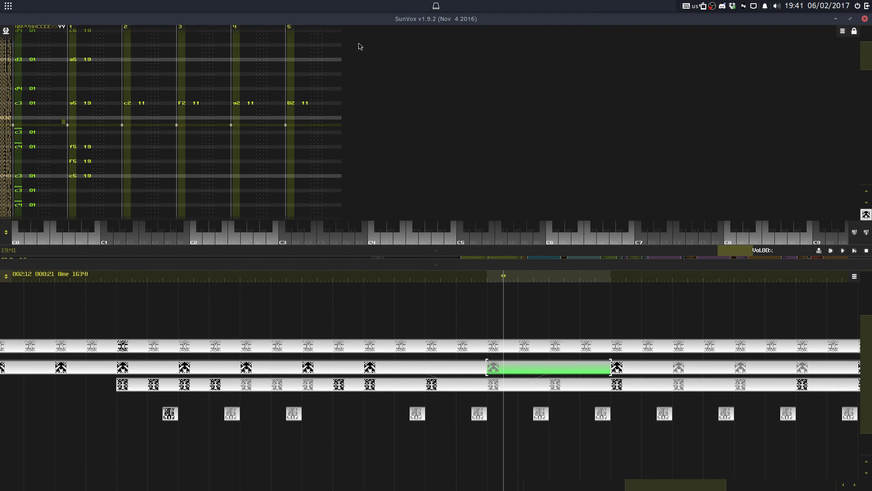
# Step: Browse the saved projects in the EPs folder and its Concentration subfolder without loading one
pyautogui.click(6, 30)
pyautogui.click(18, 40)
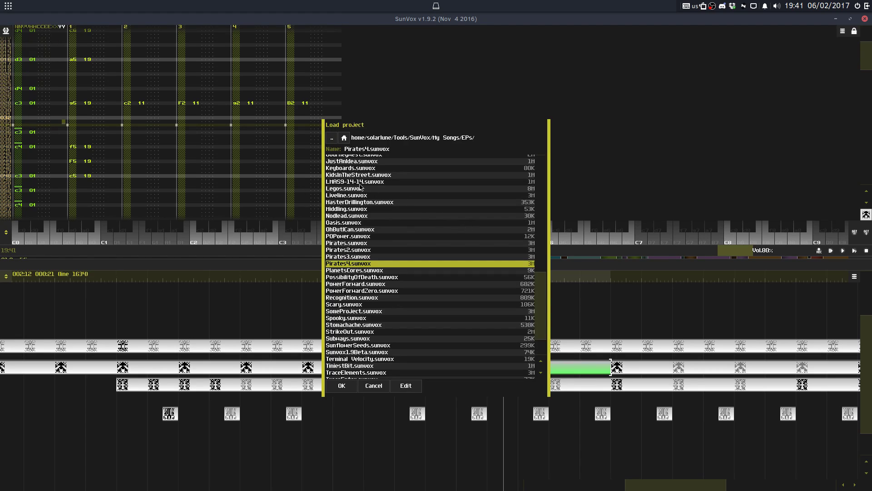
pyautogui.click(414, 243)
pyautogui.click(394, 237)
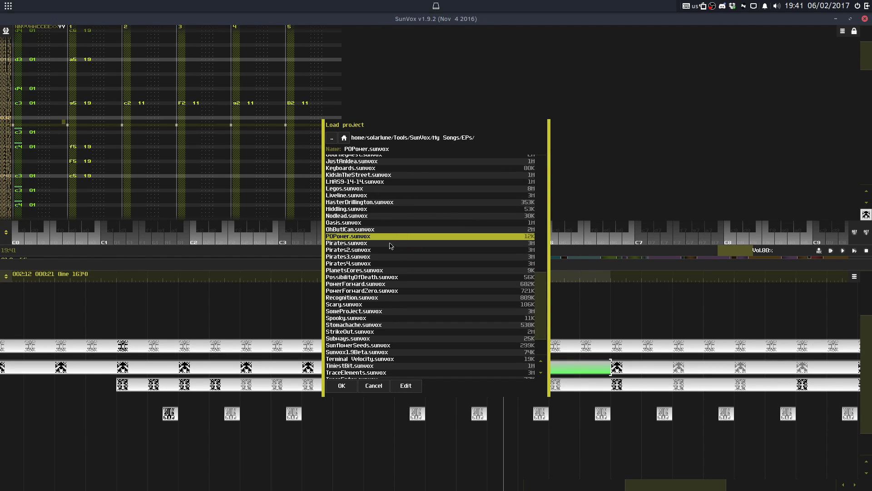
pyautogui.click(376, 270)
pyautogui.click(392, 249)
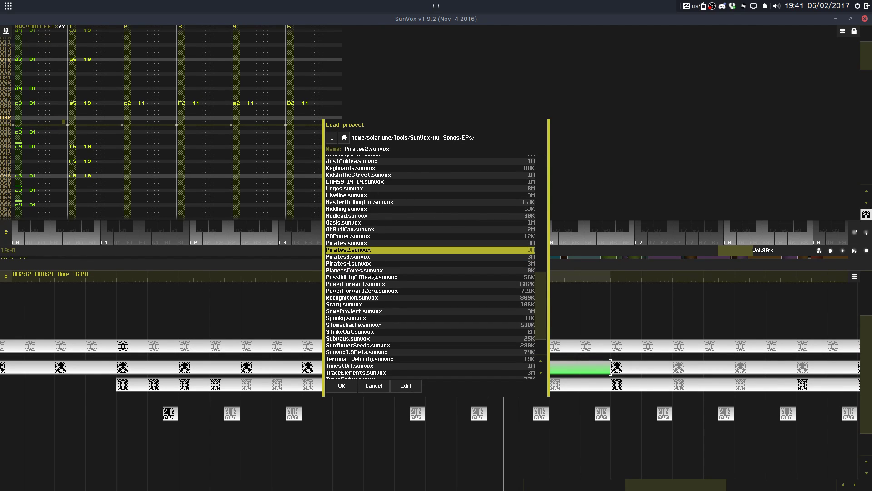
pyautogui.scroll(-2, 398, 263)
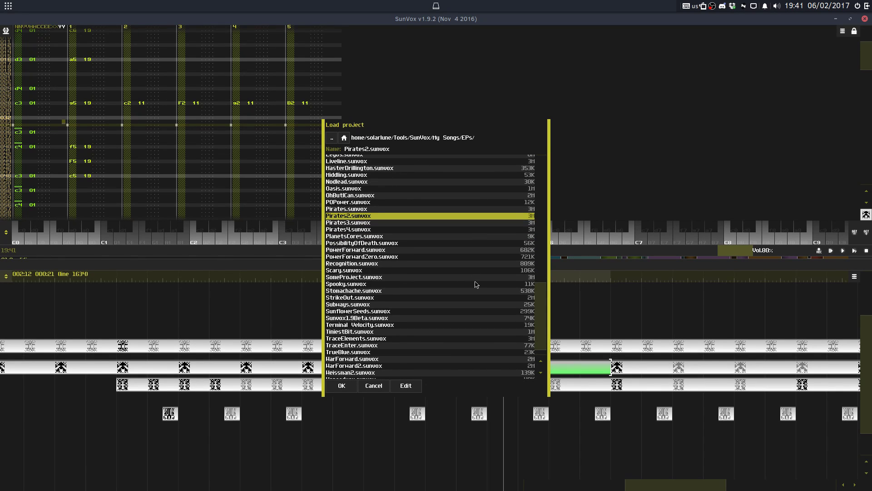
pyautogui.scroll(15, 445, 268)
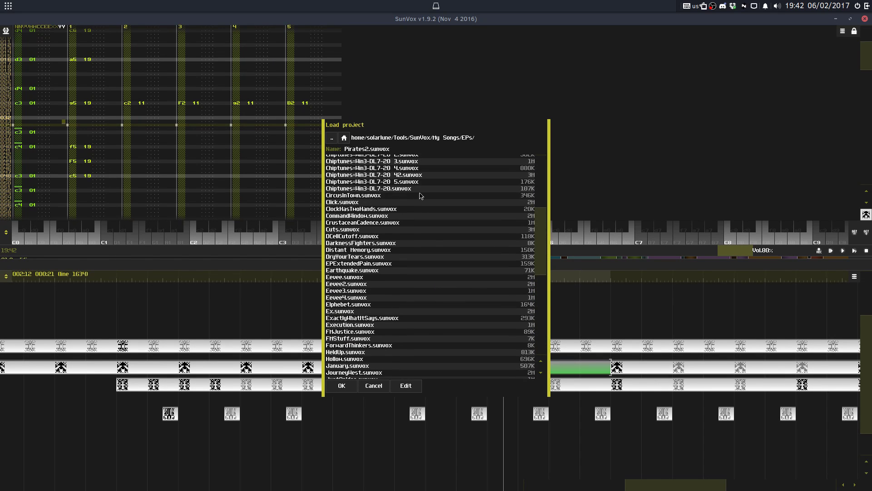
pyautogui.scroll(9, 421, 197)
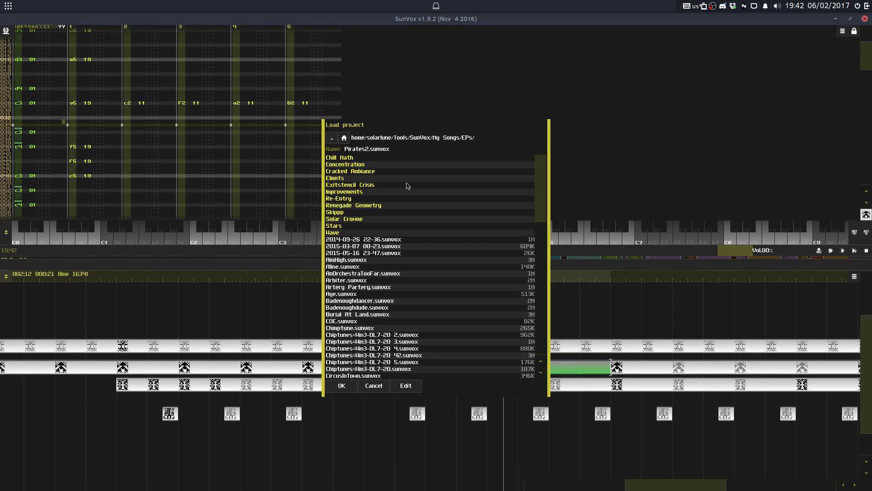
pyautogui.click(375, 165)
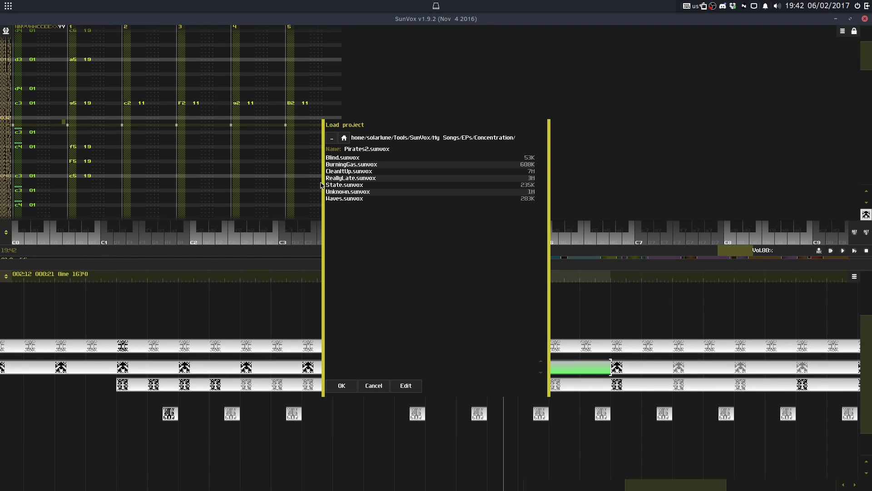
pyautogui.moveTo(623, 252); pyautogui.dragTo(604, 95)
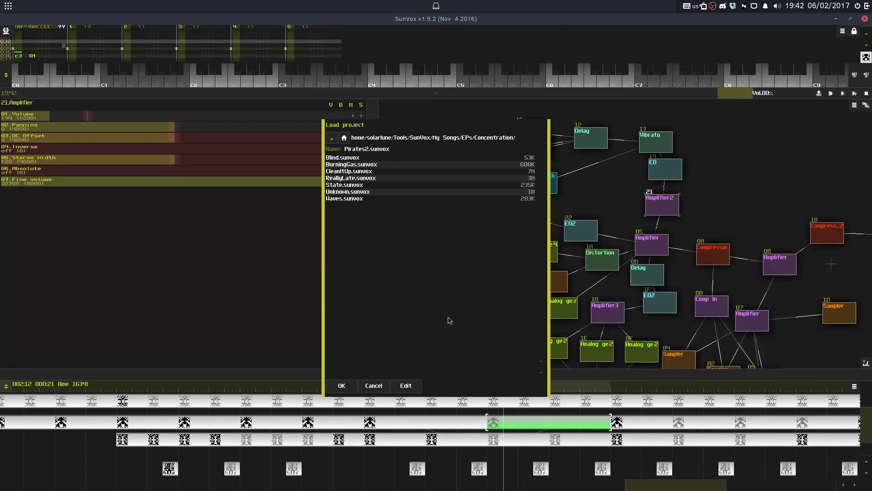
pyautogui.click(370, 388)
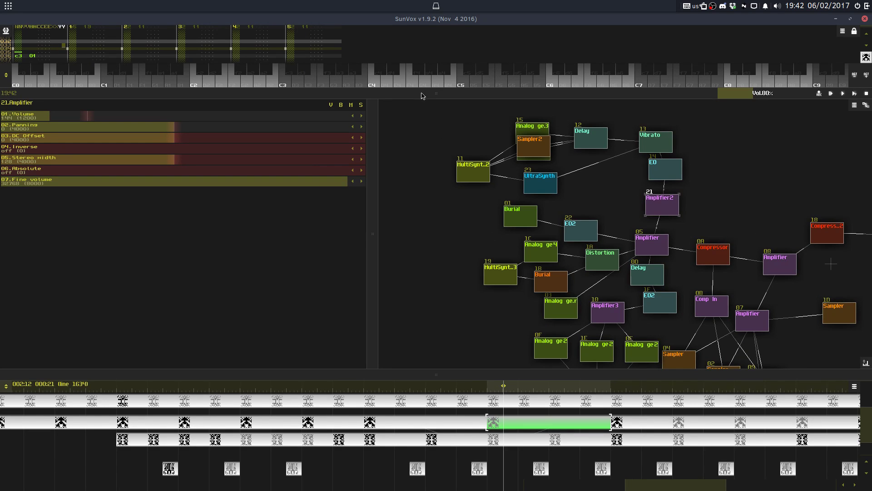
# Step: Resize the module area and examine the complete module network from the synths to the Output
pyautogui.moveTo(427, 93); pyautogui.dragTo(427, 172)
pyautogui.scroll(-2, 613, 289)
pyautogui.moveTo(613, 289); pyautogui.dragTo(491, 258)
pyautogui.moveTo(533, 331)
pyautogui.mouseDown()
pyautogui.moveTo(513, 211)
pyautogui.moveTo(507, 239)
pyautogui.mouseUp()
pyautogui.moveTo(571, 295); pyautogui.dragTo(578, 202)
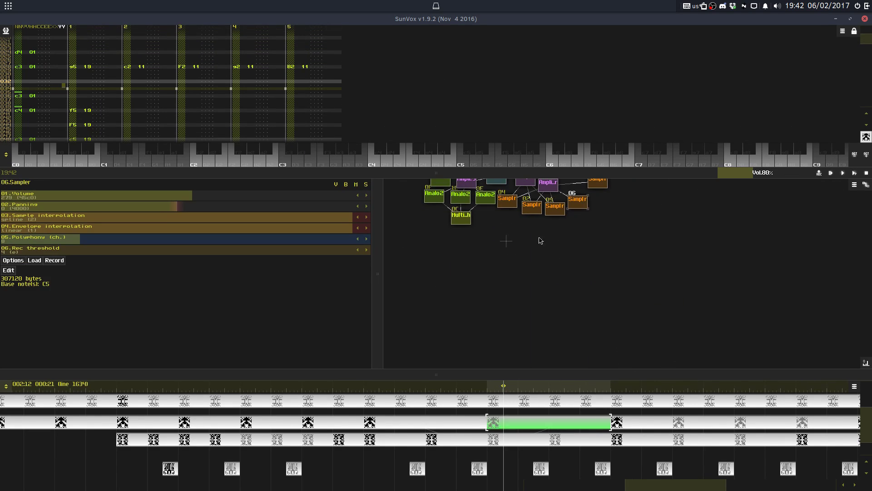
pyautogui.moveTo(462, 226); pyautogui.dragTo(542, 334)
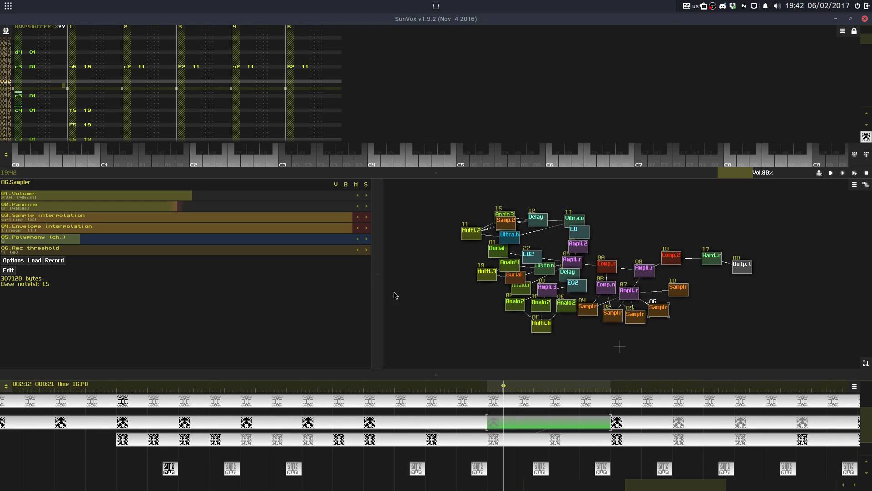
# Step: Zoom out the song timeline and select several earlier patterns to examine their notes in the pattern editor
pyautogui.scroll(-2, 432, 436)
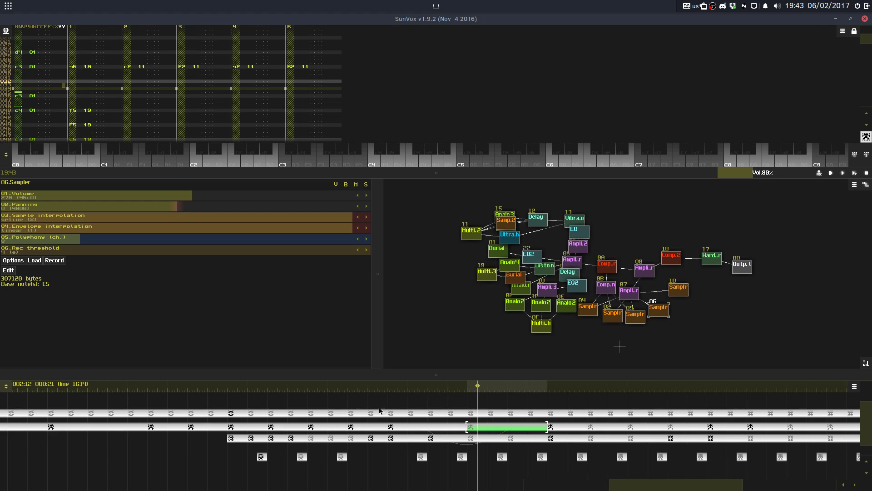
pyautogui.click(131, 58)
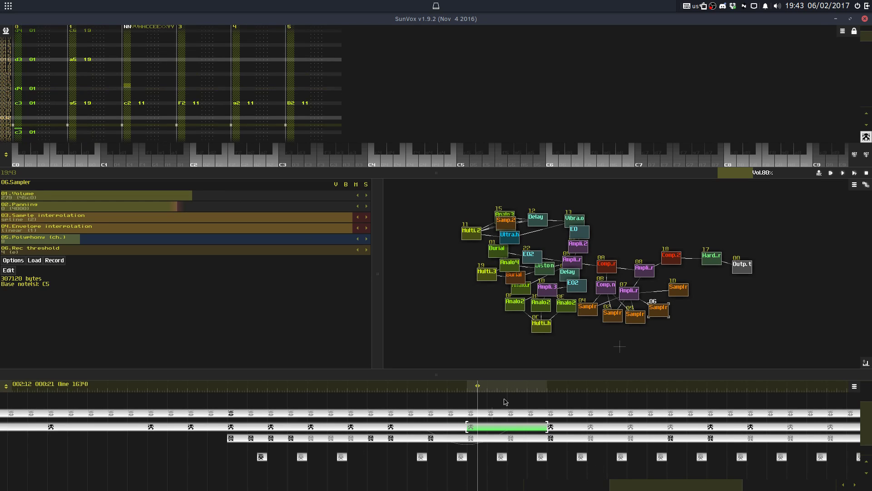
pyautogui.click(371, 427)
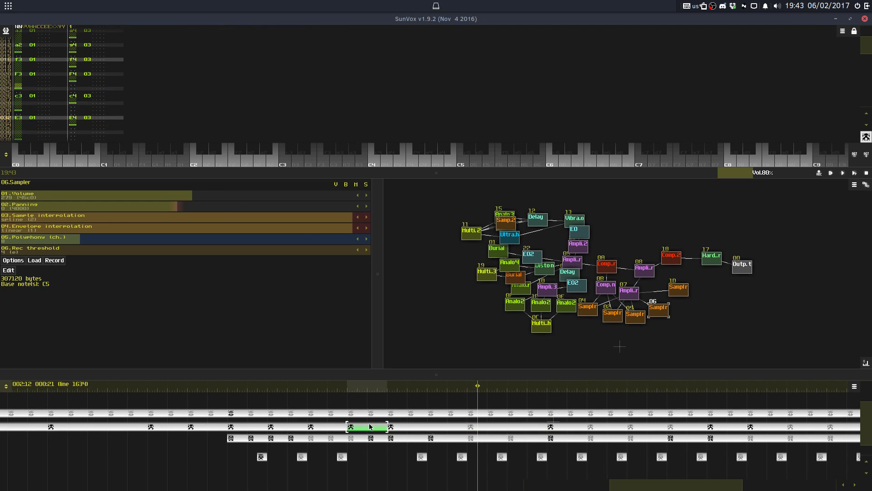
pyautogui.click(284, 427)
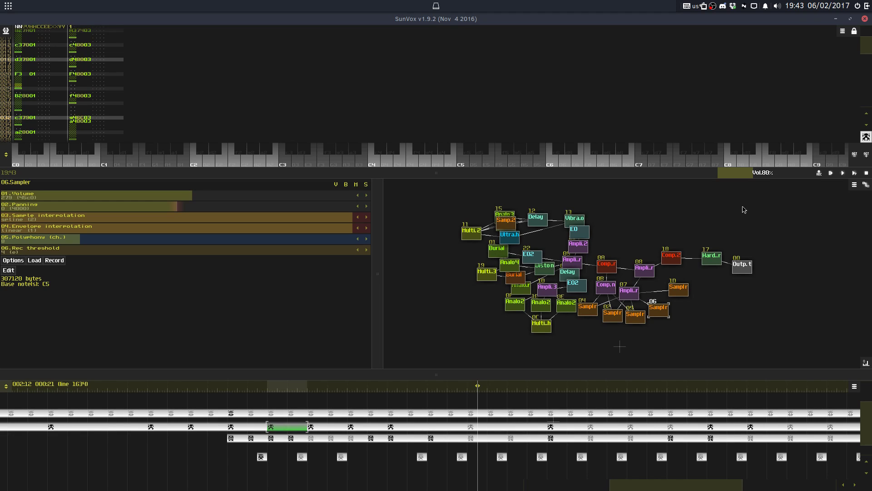
# Step: Examine the module network from the synths to the Output, resizing the pattern, module and timeline areas
pyautogui.moveTo(732, 221)
pyautogui.mouseDown()
pyautogui.moveTo(677, 231)
pyautogui.moveTo(641, 225)
pyautogui.moveTo(734, 213)
pyautogui.mouseUp()
pyautogui.scroll(3, 734, 214)
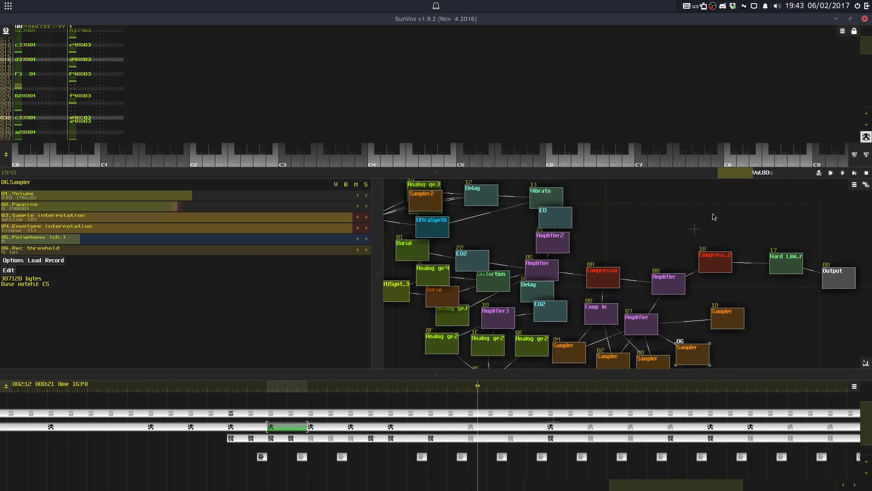
pyautogui.scroll(-2, 708, 220)
pyautogui.moveTo(677, 220); pyautogui.dragTo(686, 230)
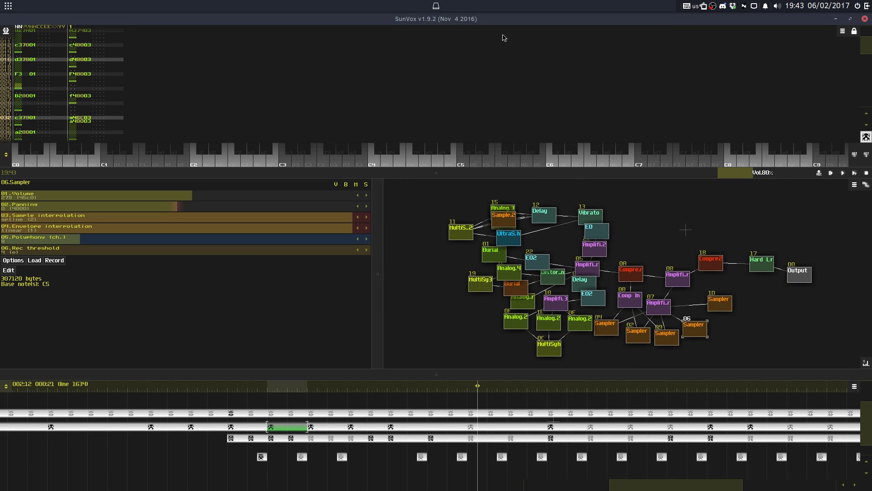
pyautogui.moveTo(363, 176); pyautogui.dragTo(431, 96)
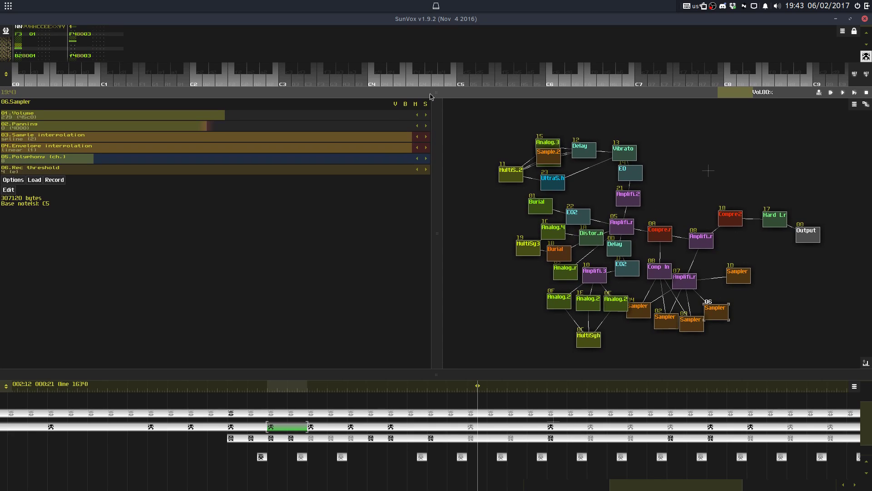
pyautogui.moveTo(467, 371); pyautogui.dragTo(450, 235)
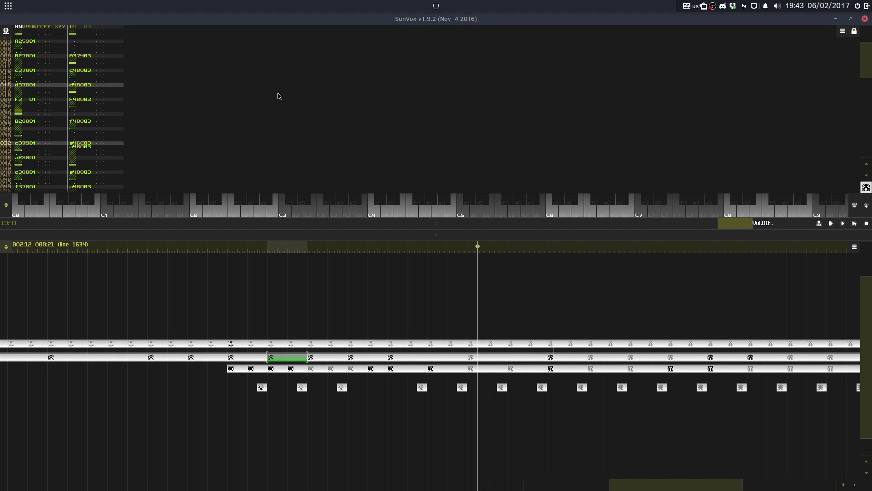
pyautogui.moveTo(427, 235); pyautogui.dragTo(448, 413)
pyautogui.doubleClick(466, 298)
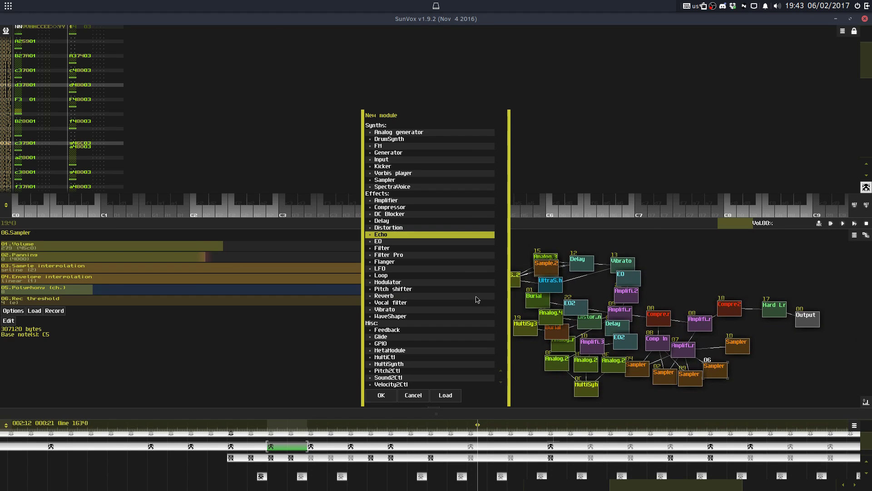
pyautogui.click(391, 262)
pyautogui.click(390, 262)
pyautogui.click(475, 302)
pyautogui.press('Delete')
# Step: Add a Filter Pro effect module in the empty space beside the module network
pyautogui.doubleClick(478, 299)
pyautogui.press('Up')
pyautogui.press('Return')
# Step: Enlarge the module area and widen the controller list to examine Filter Pro's controls and frequency response curve
pyautogui.moveTo(468, 226); pyautogui.dragTo(513, 63)
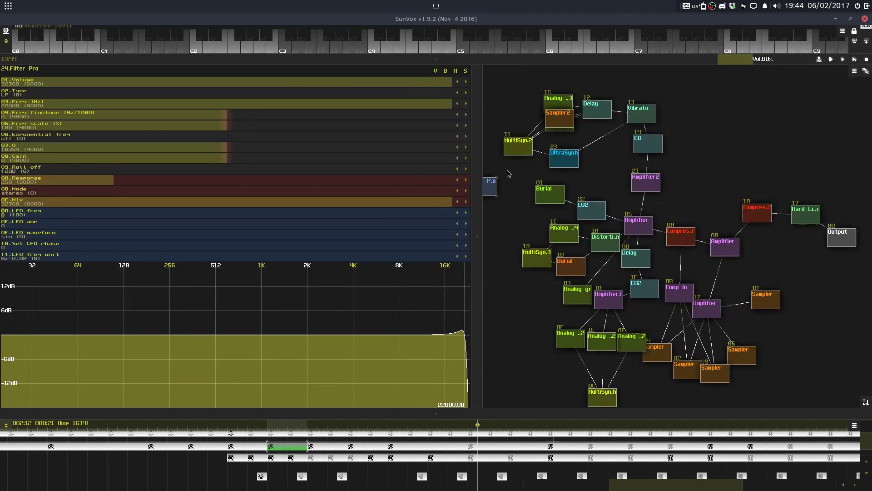
pyautogui.scroll(2, 508, 173)
pyautogui.moveTo(476, 188); pyautogui.dragTo(553, 182)
pyautogui.moveTo(618, 146); pyautogui.dragTo(851, 146)
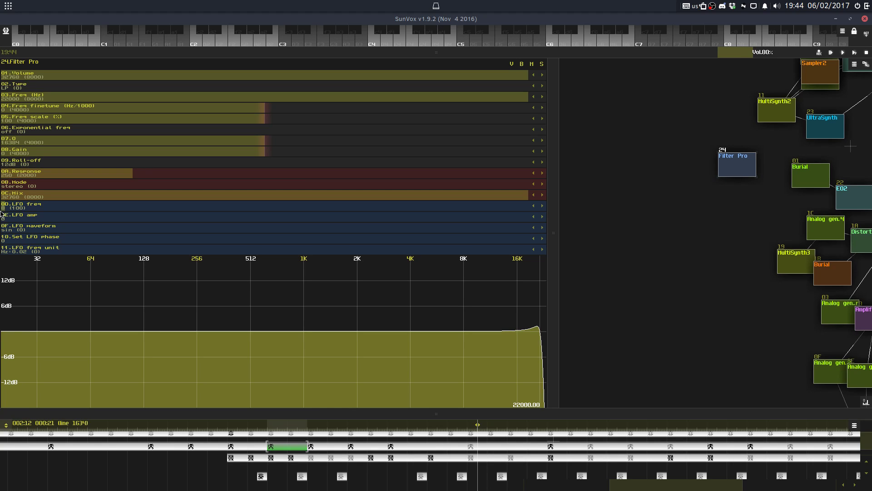
# Step: Start exiting the program
pyautogui.click(865, 18)
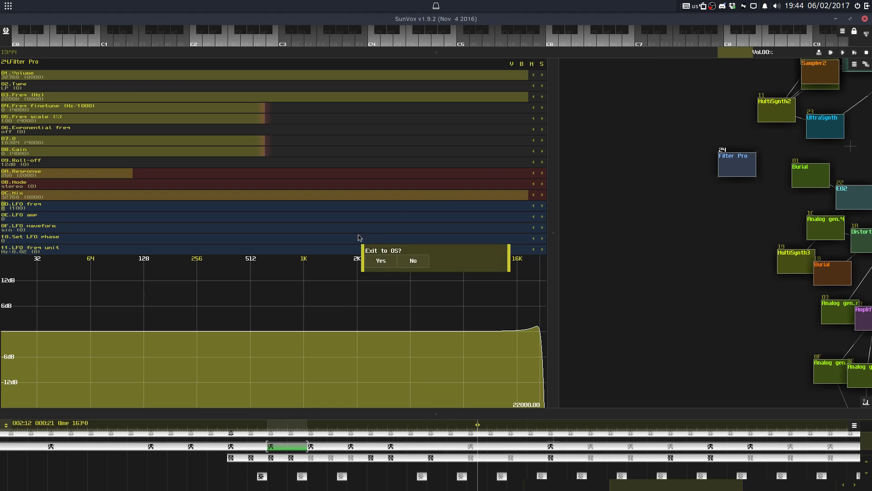